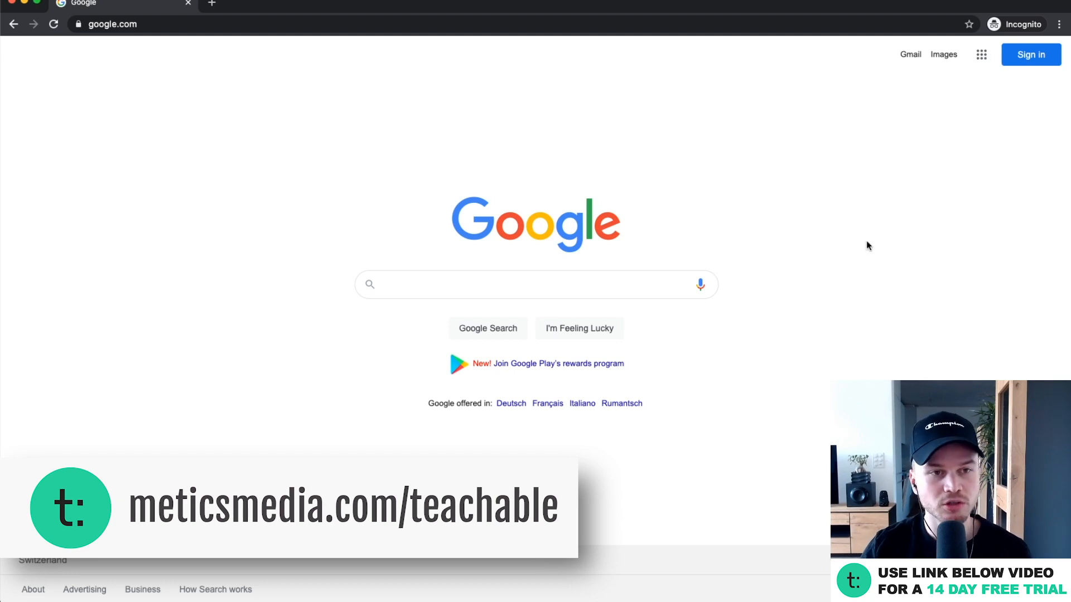
# Step: Open the web page meticsmedia.com/teachable
pyautogui.click(143, 24)
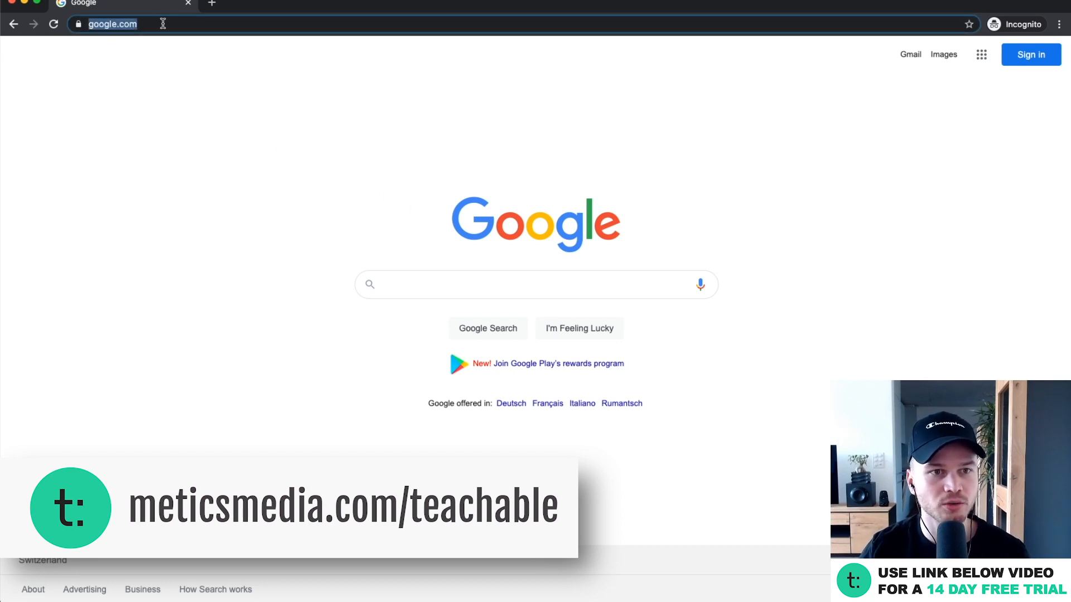
pyautogui.write('http://meticsmedia.com/teachable')
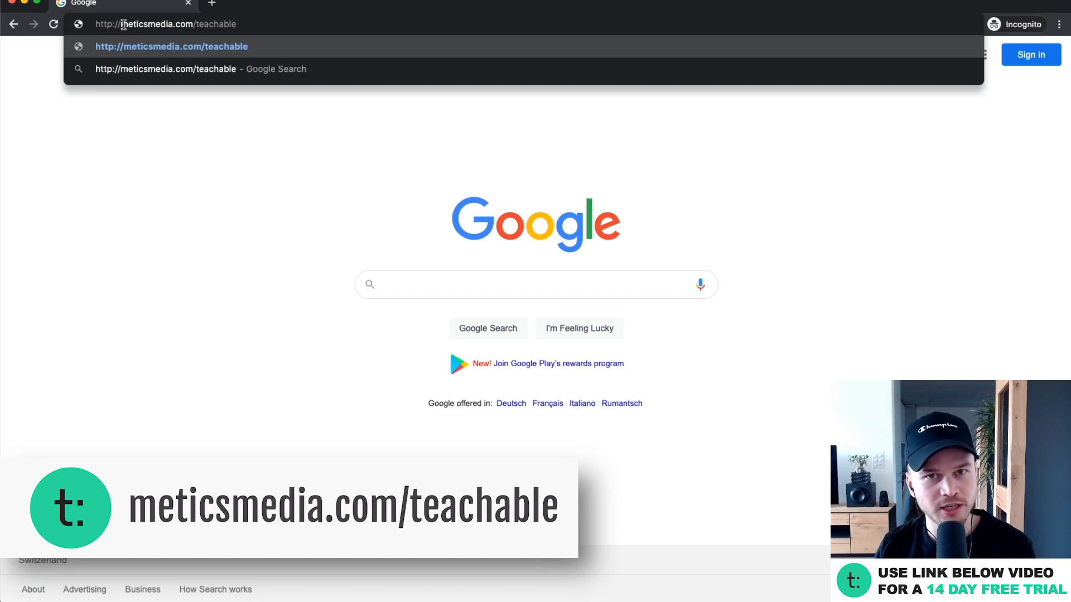
pyautogui.press('Return')
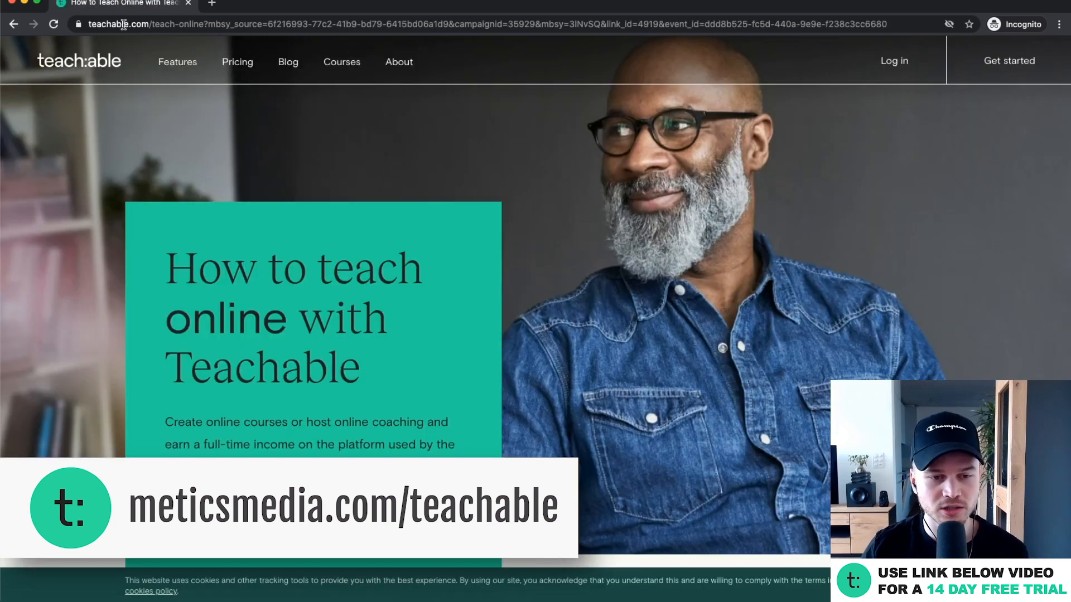
# Step: Start the free trial sign-up from the Teachable landing page
pyautogui.scroll(-2, 301, 146)
pyautogui.scroll(-2, 300, 156)
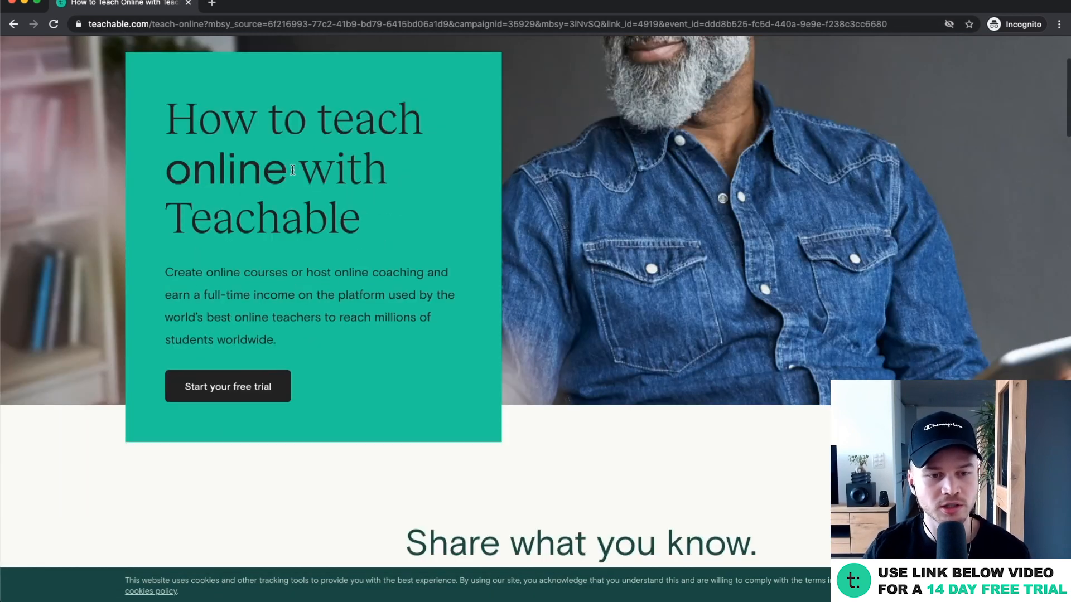
pyautogui.keyDown('ctrl'); pyautogui.scroll(5, 221, 386); pyautogui.keyUp('ctrl')
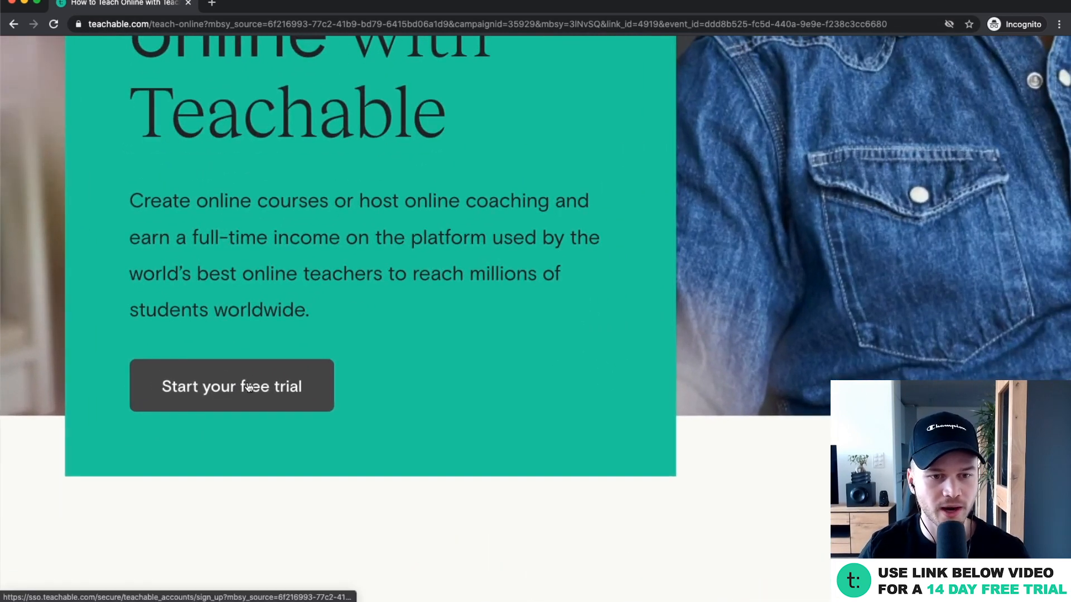
pyautogui.click(250, 387)
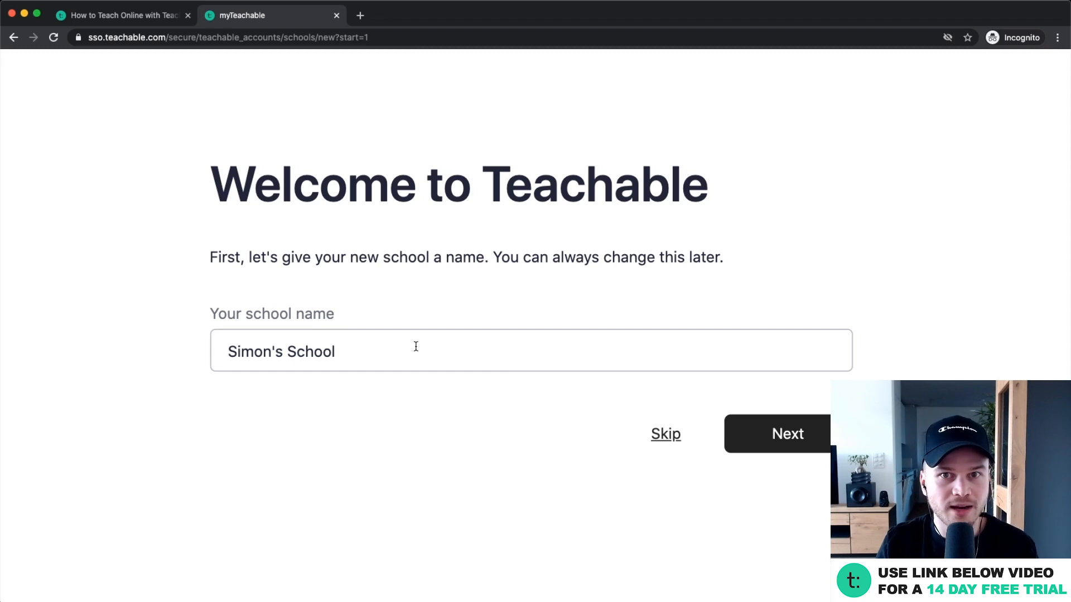
# Step: Replace the suggested school name with YouTube Ranking Academy
pyautogui.moveTo(347, 350); pyautogui.dragTo(222, 354)
pyautogui.write('You')
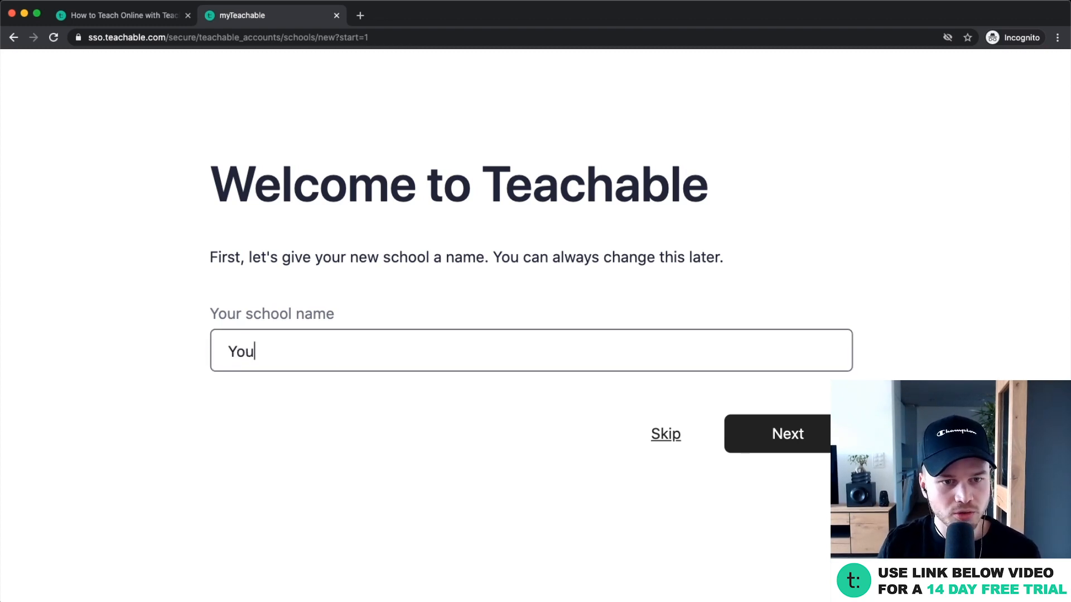
pyautogui.write('Tube Ranking Ac')
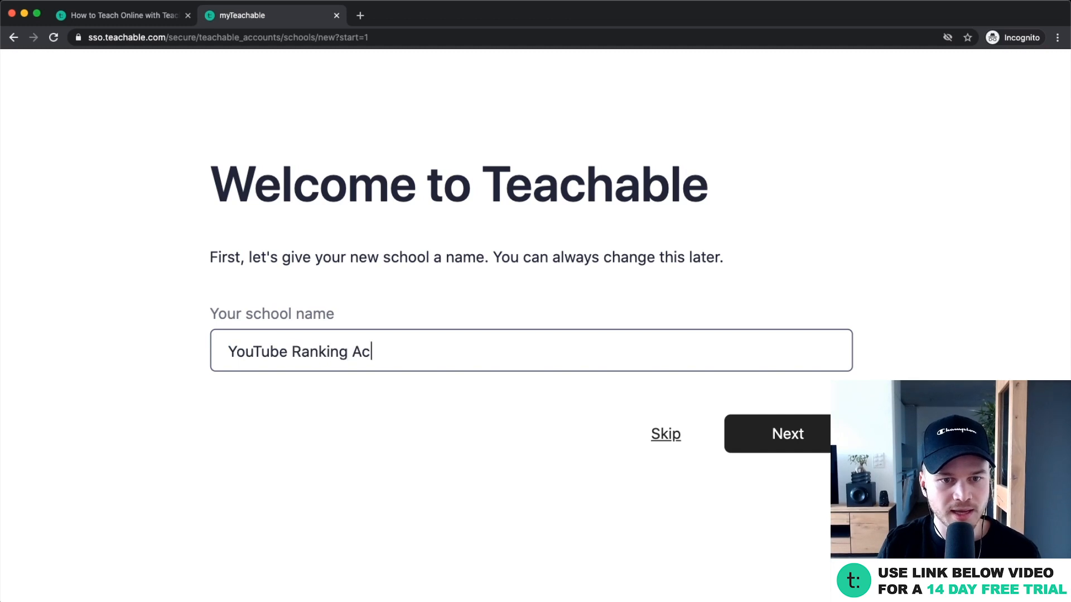
pyautogui.write('ademy')
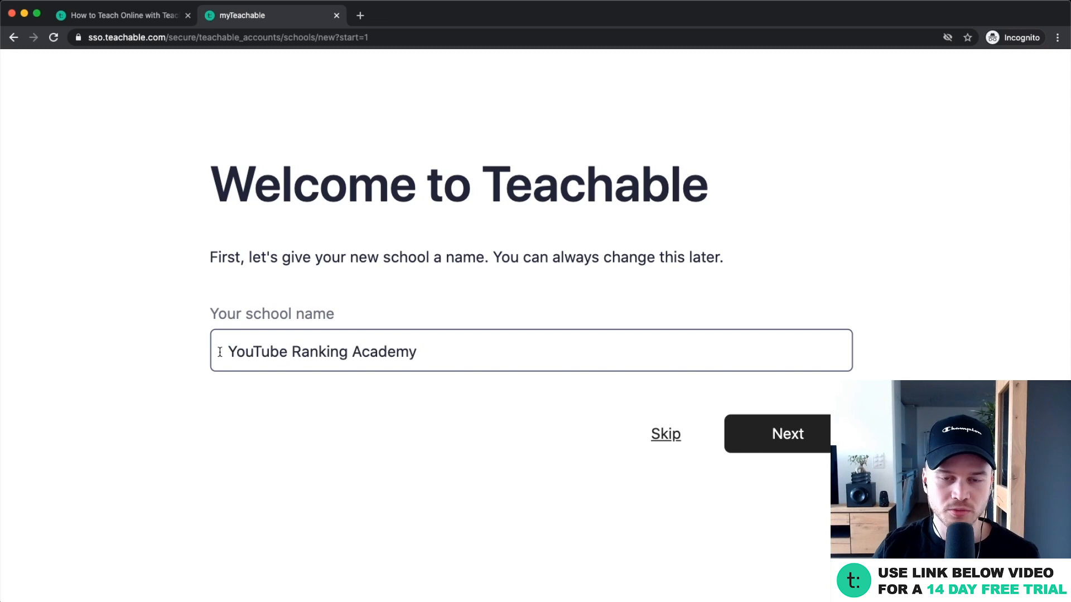
pyautogui.moveTo(491, 251); pyautogui.dragTo(209, 257)
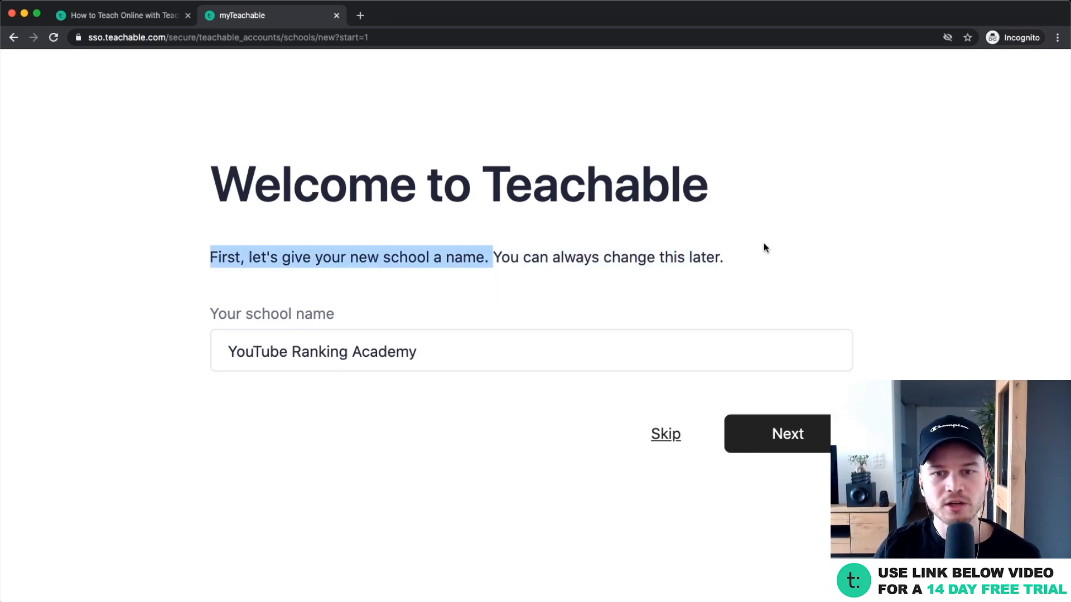
pyautogui.moveTo(724, 259); pyautogui.dragTo(513, 265)
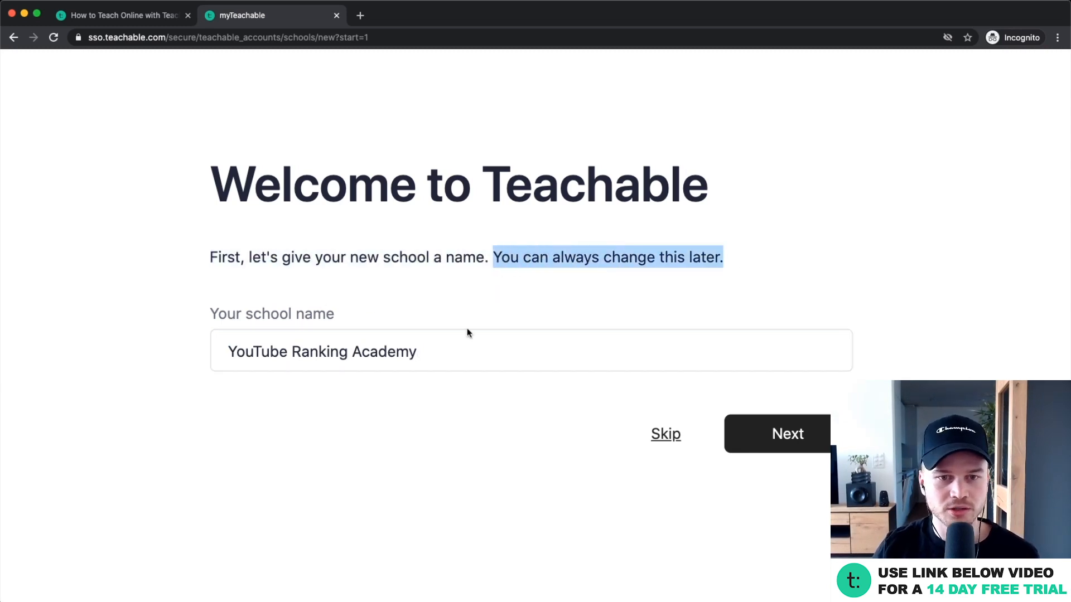
pyautogui.click(455, 358)
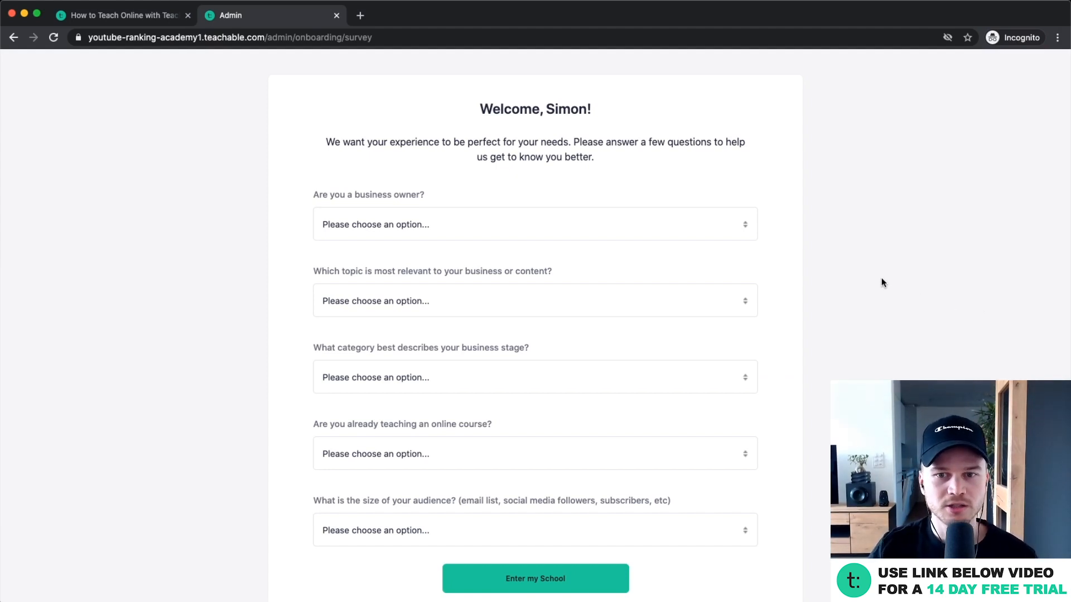
# Step: Submit the onboarding survey to enter the school and look over the dashboard's setup steps
pyautogui.scroll(-1, 584, 226)
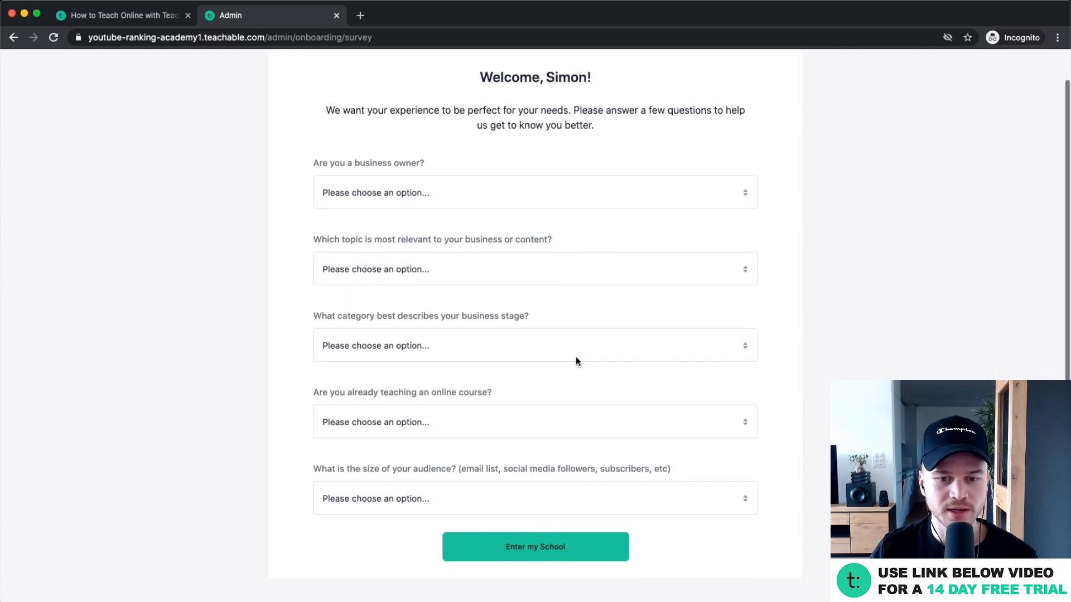
pyautogui.click(537, 551)
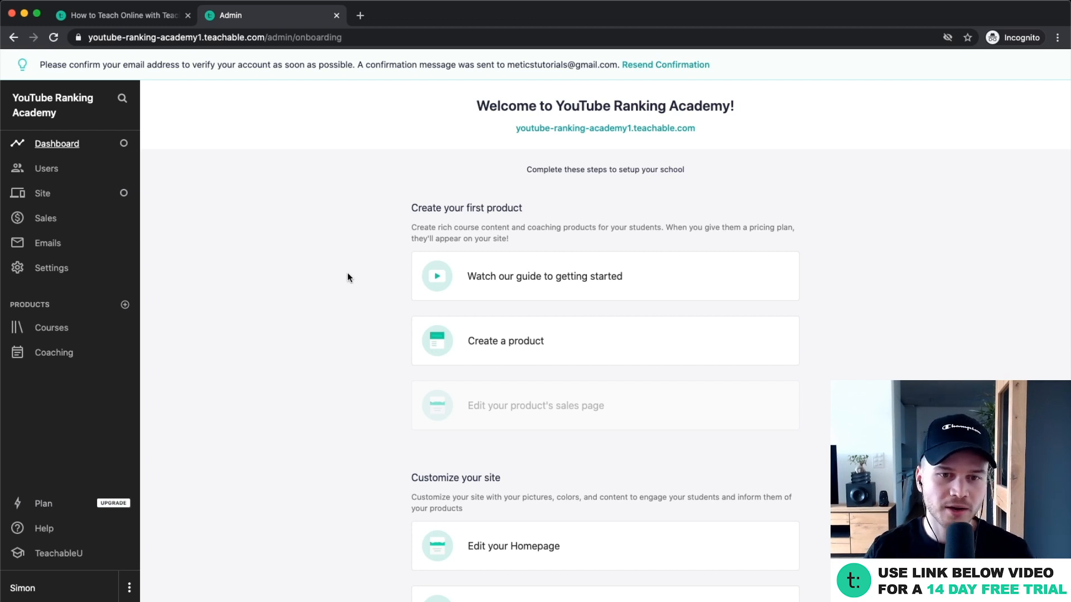
pyautogui.scroll(-5, 347, 277)
pyautogui.scroll(5, 347, 277)
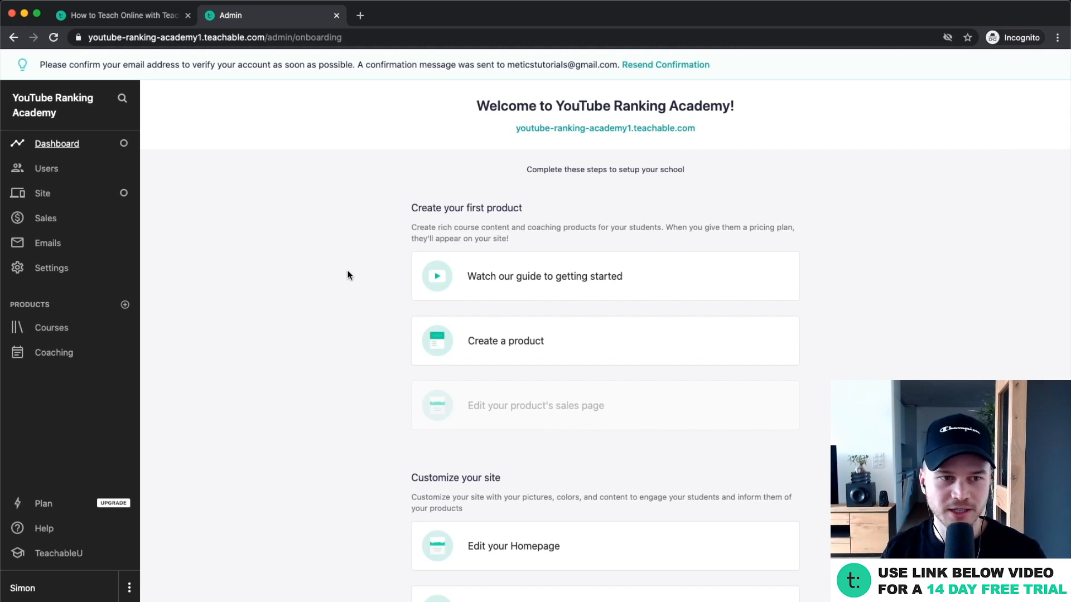
# Step: Open the school's Users section and look over its Students, Owners, Authors, Affiliates and Custom categories
pyautogui.scroll(5, 103, 182)
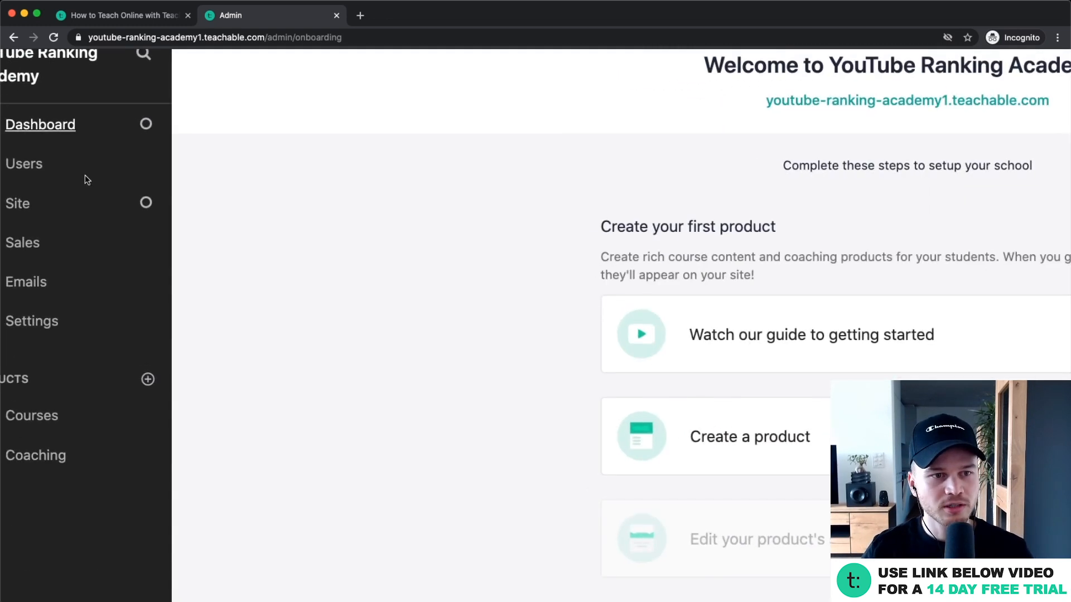
pyautogui.hscroll(-1, 87, 177)
pyautogui.click(78, 167)
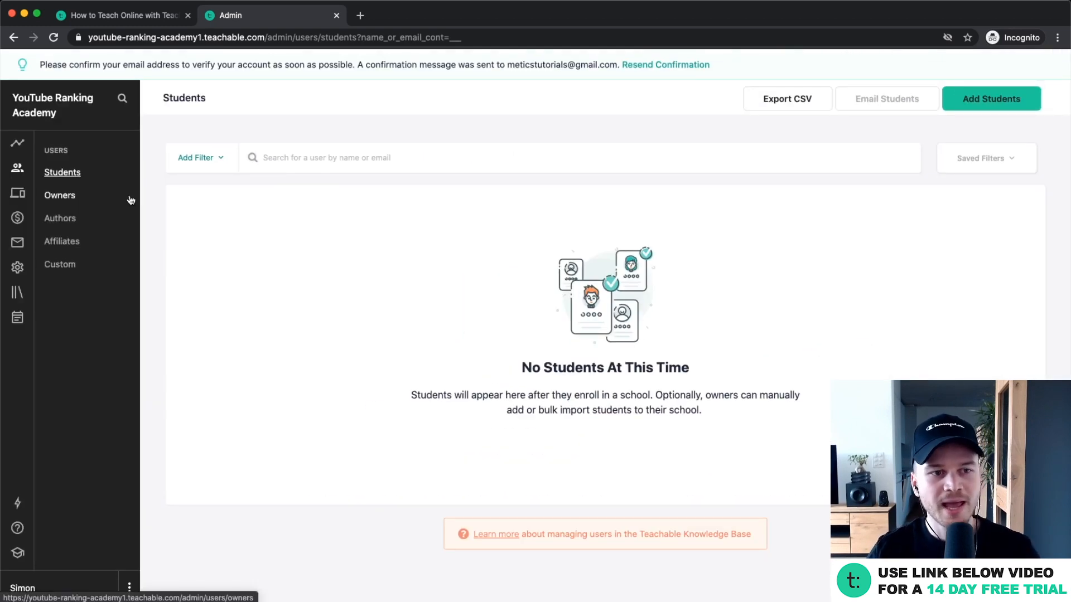
pyautogui.scroll(5, 128, 200)
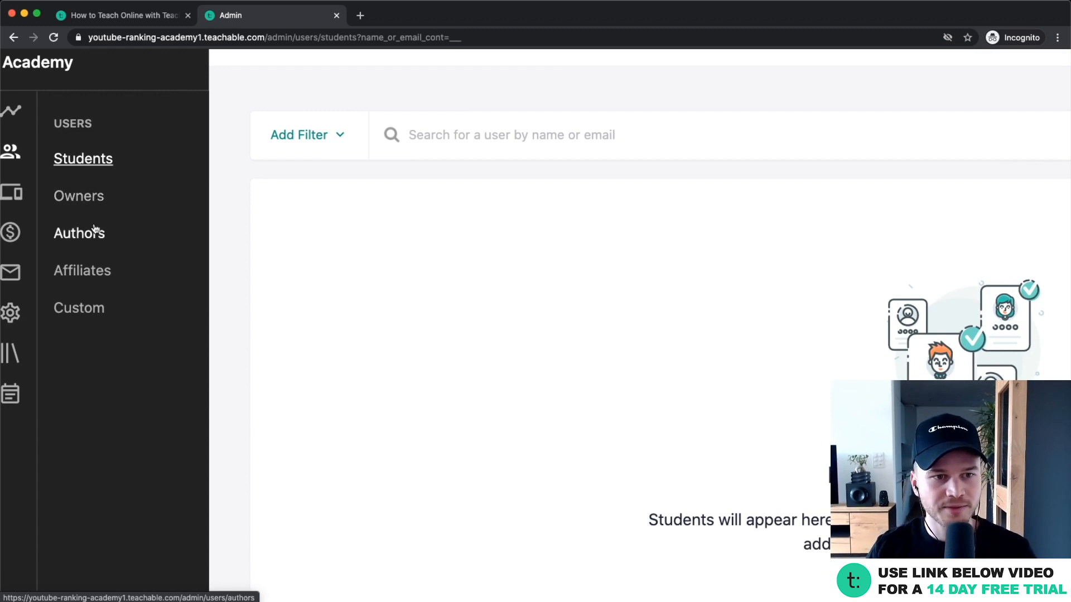
pyautogui.hscroll(-1, 87, 233)
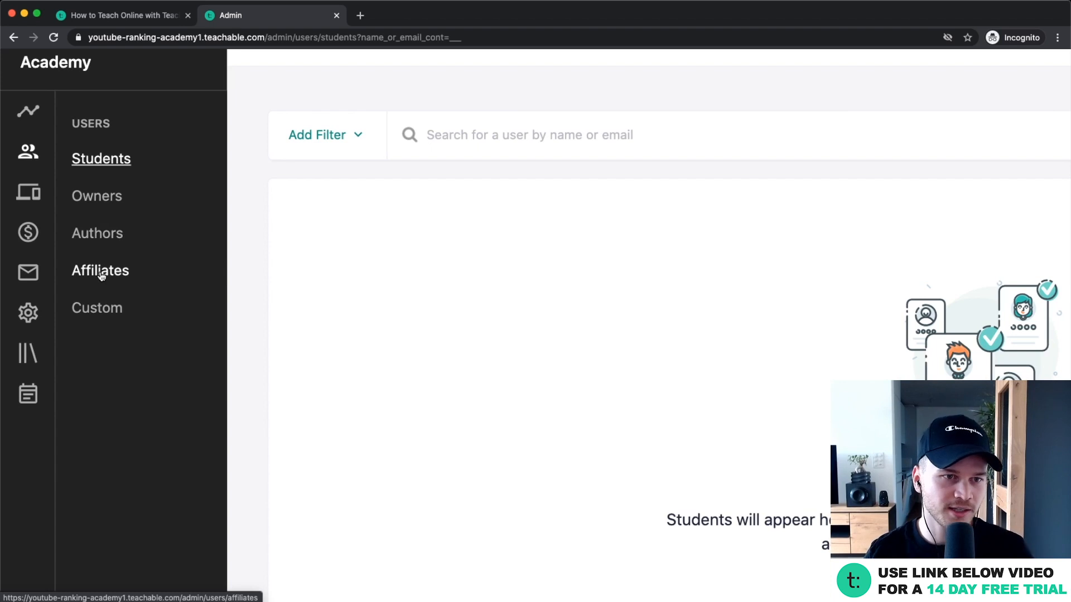
# Step: Open the Site section and review the theme's color, font, logo and branding options
pyautogui.click(28, 191)
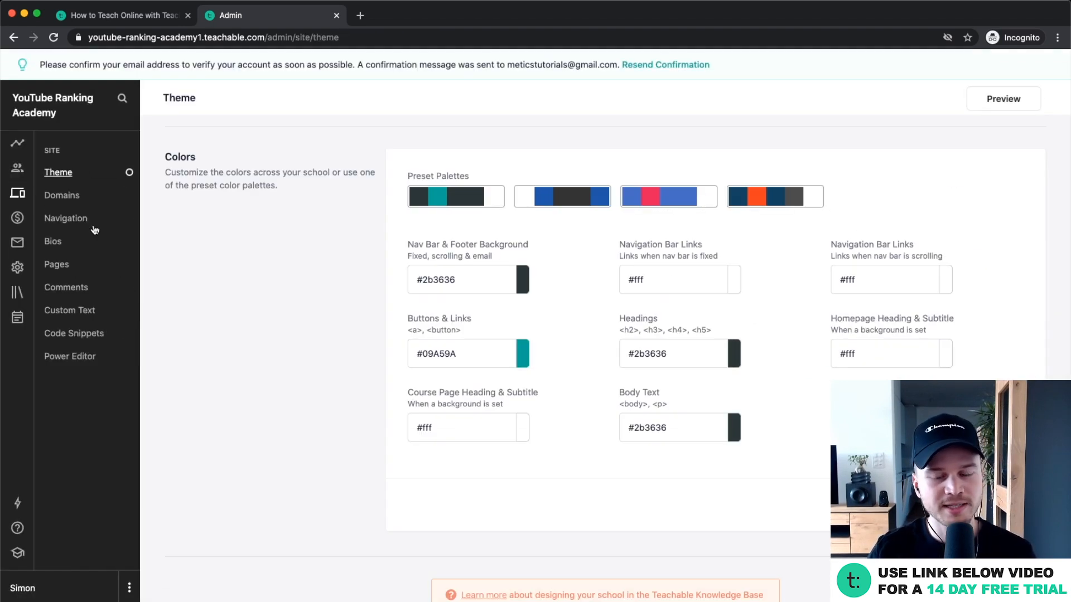
pyautogui.scroll(2, 219, 314)
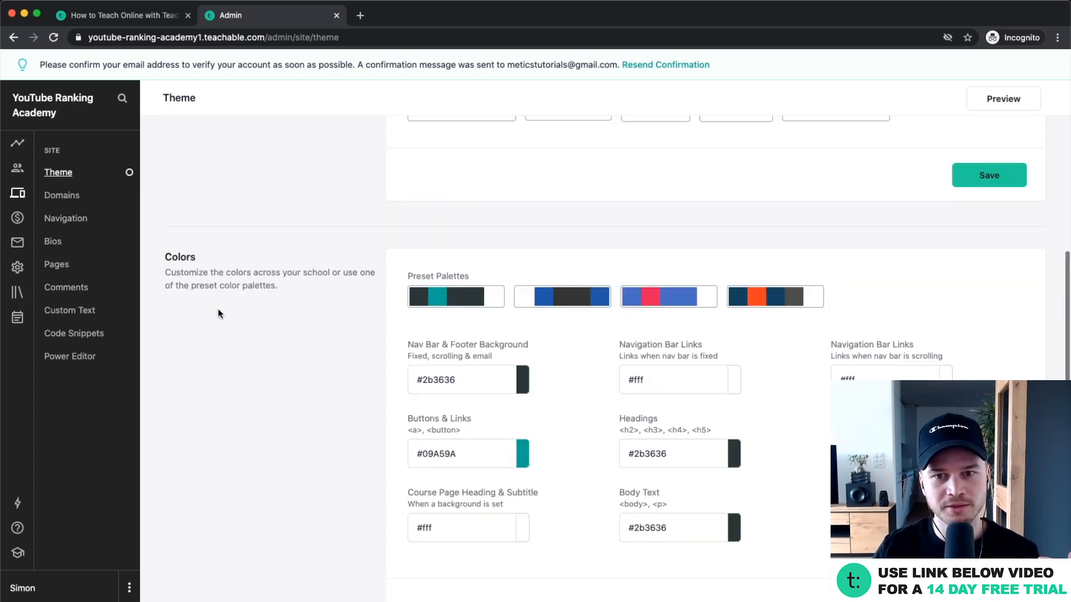
pyautogui.scroll(5, 219, 313)
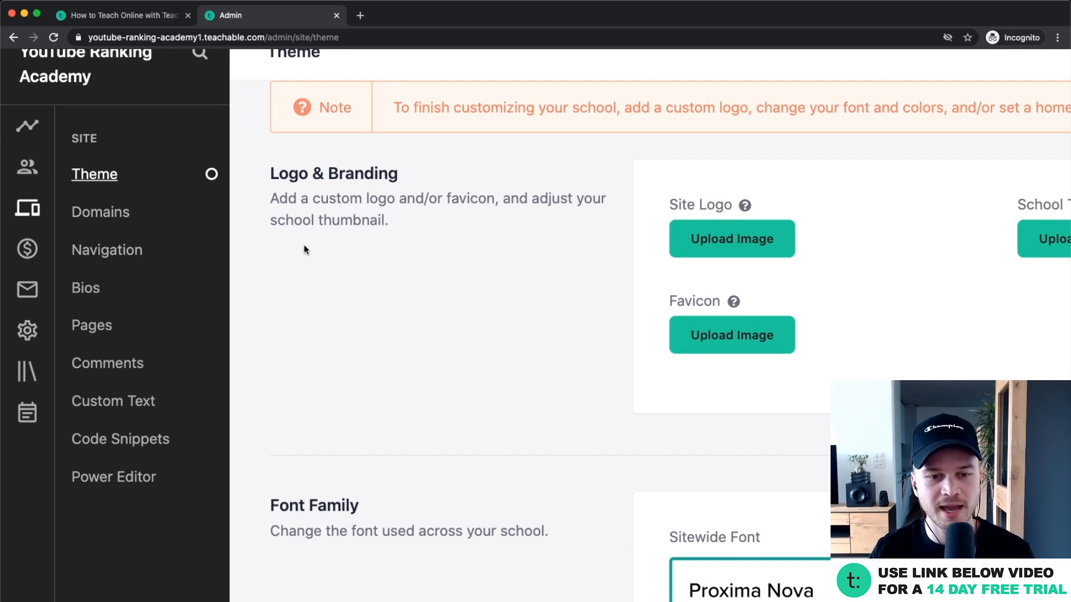
# Step: Look over the Sales section's transactions page and open the page for composing emails
pyautogui.click(30, 249)
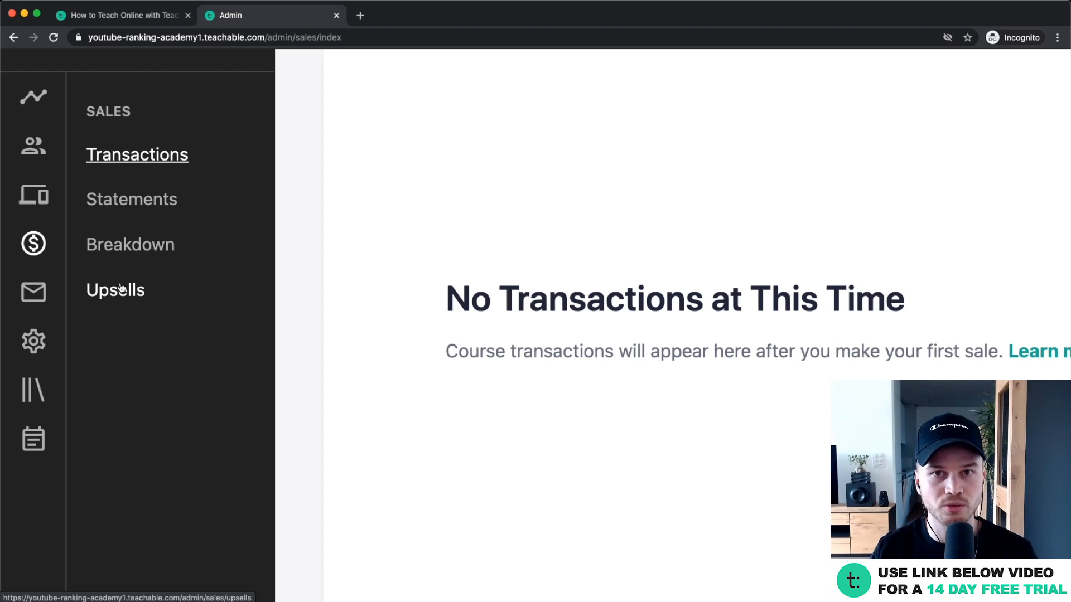
pyautogui.scroll(-5, 122, 290)
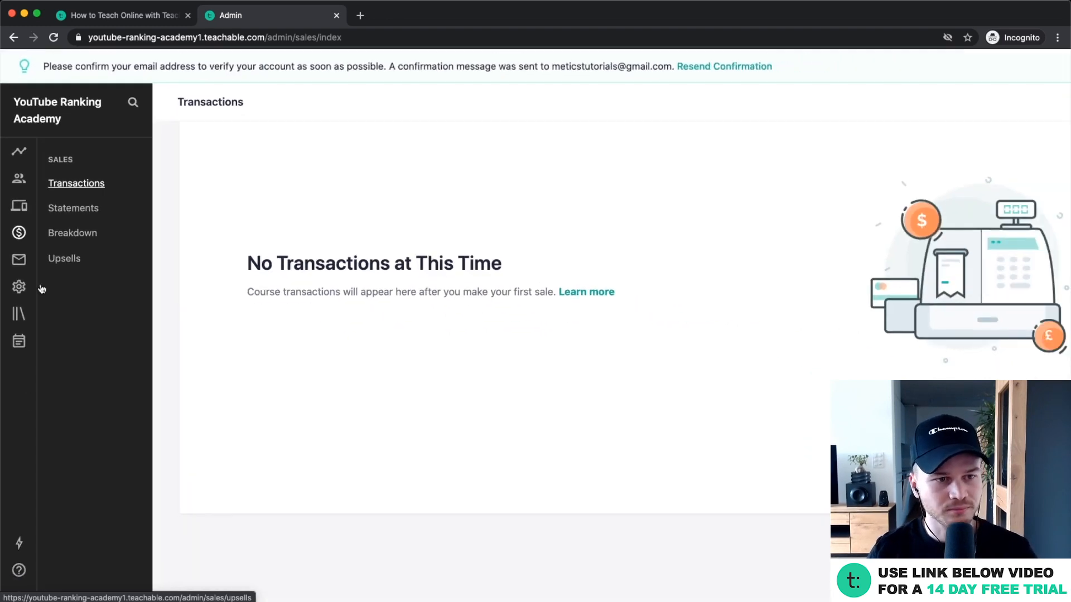
pyautogui.scroll(1, 21, 263)
pyautogui.click(20, 261)
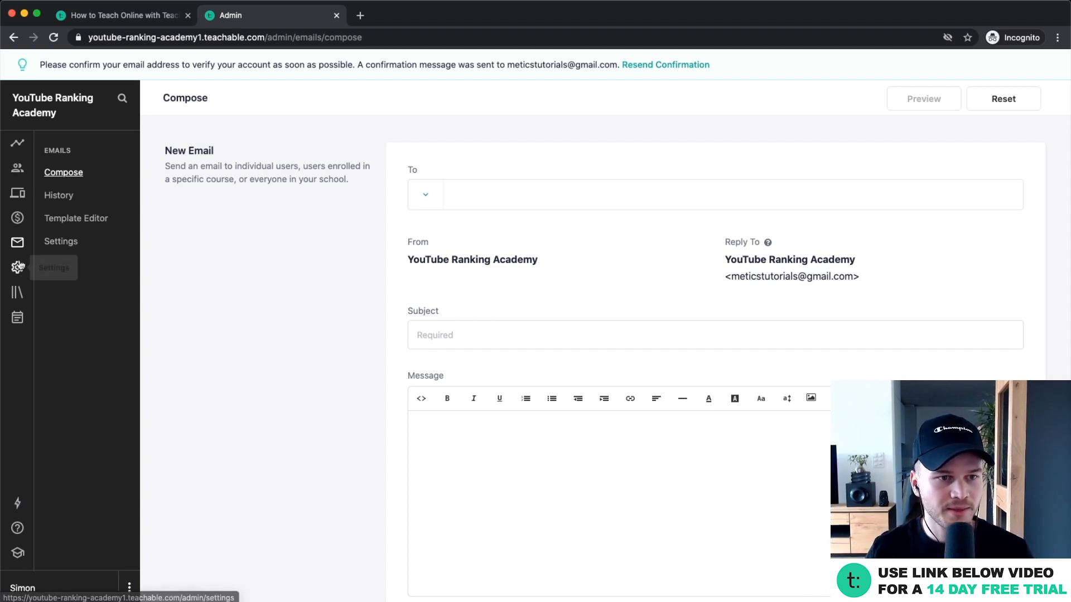
# Step: Open the school's general settings and look over the available settings categories
pyautogui.scroll(5, 19, 271)
pyautogui.click(18, 271)
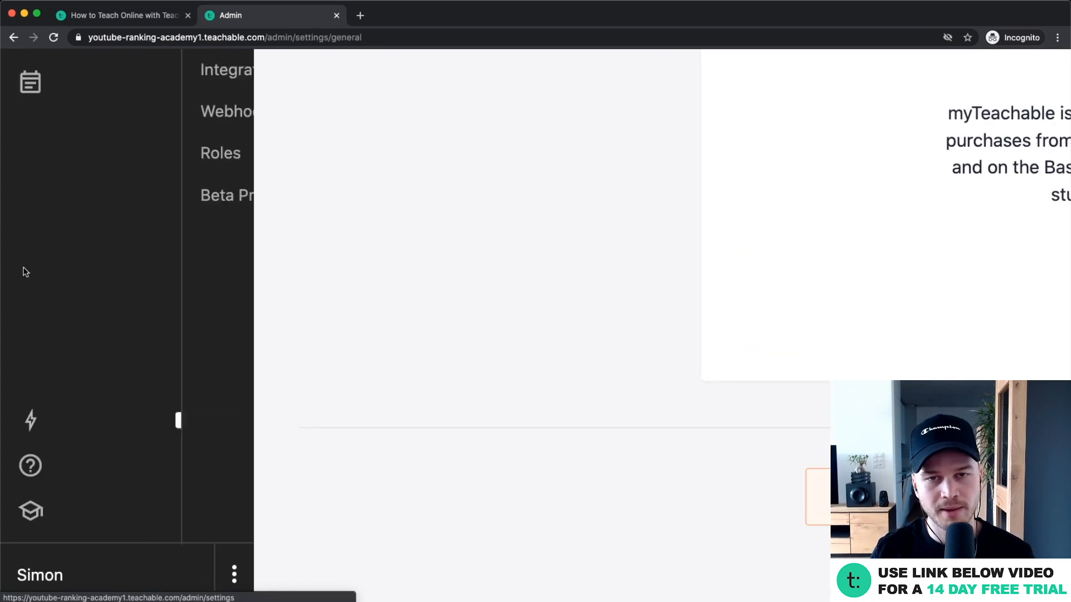
pyautogui.scroll(-5, 26, 271)
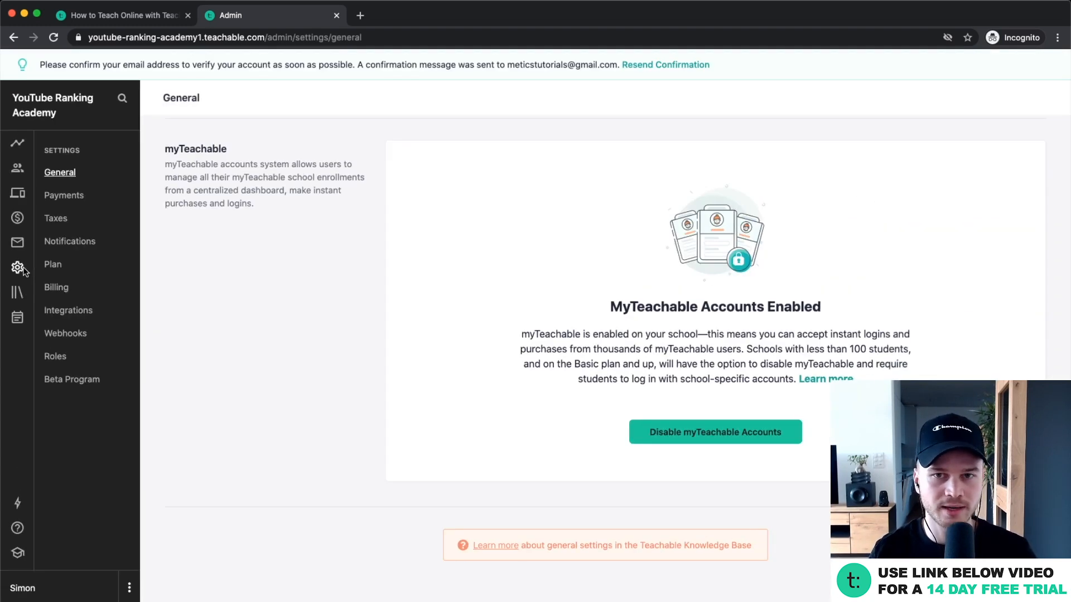
pyautogui.scroll(5, 84, 202)
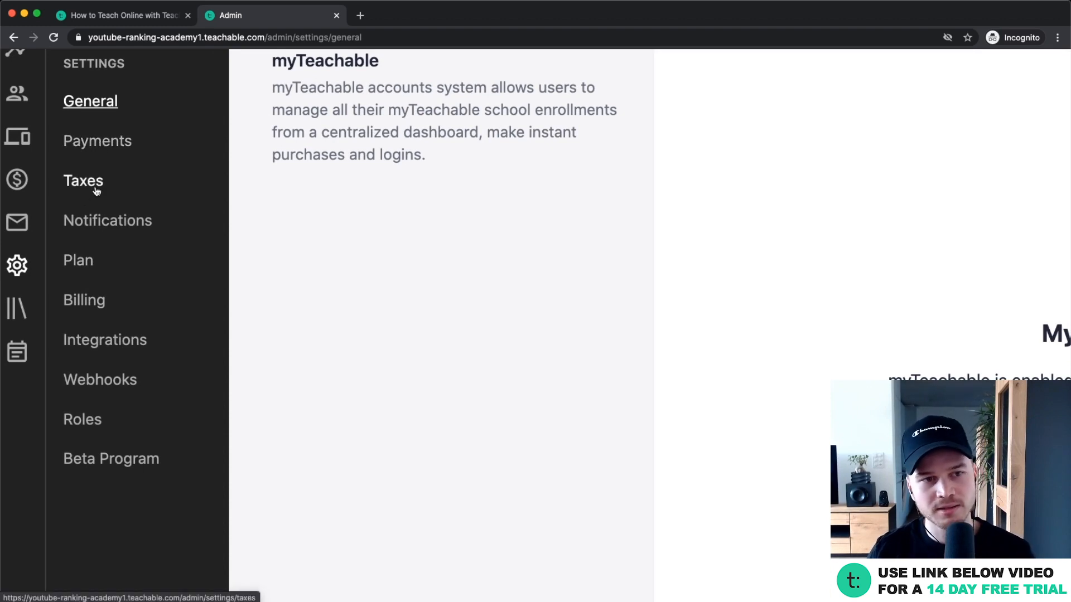
pyautogui.scroll(-5, 102, 244)
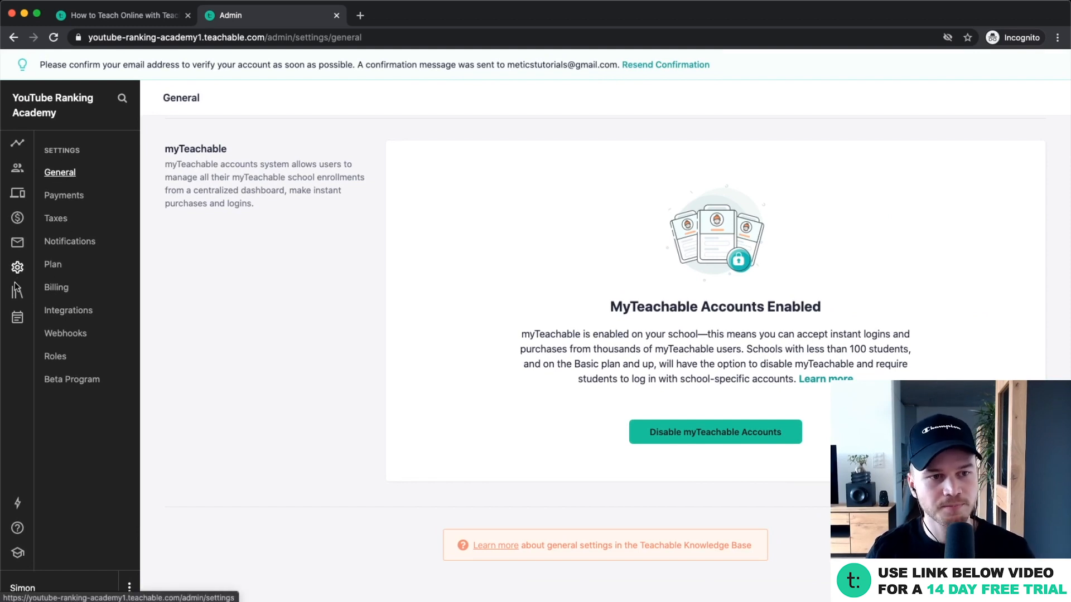
# Step: Look over the Courses and Coaching product pages and return to the Courses page
pyautogui.scroll(5, 17, 293)
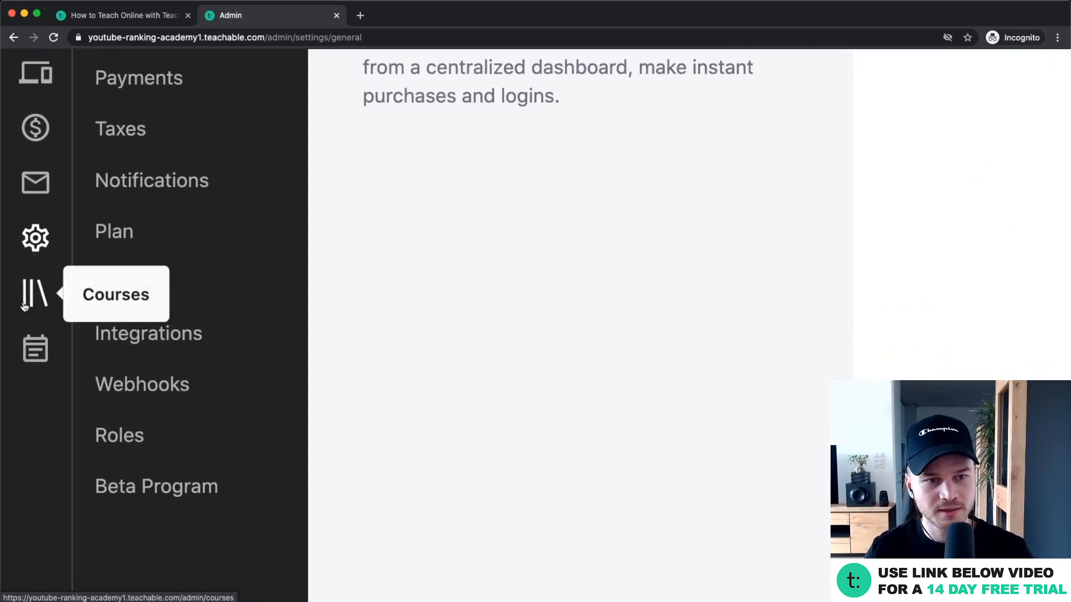
pyautogui.click(35, 297)
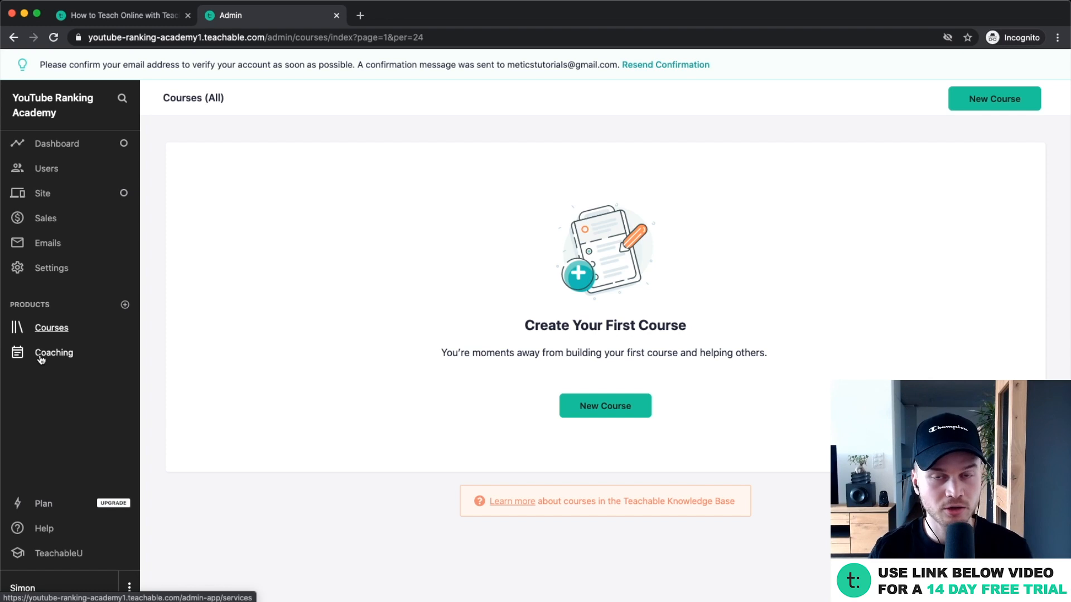
pyautogui.scroll(5, 41, 360)
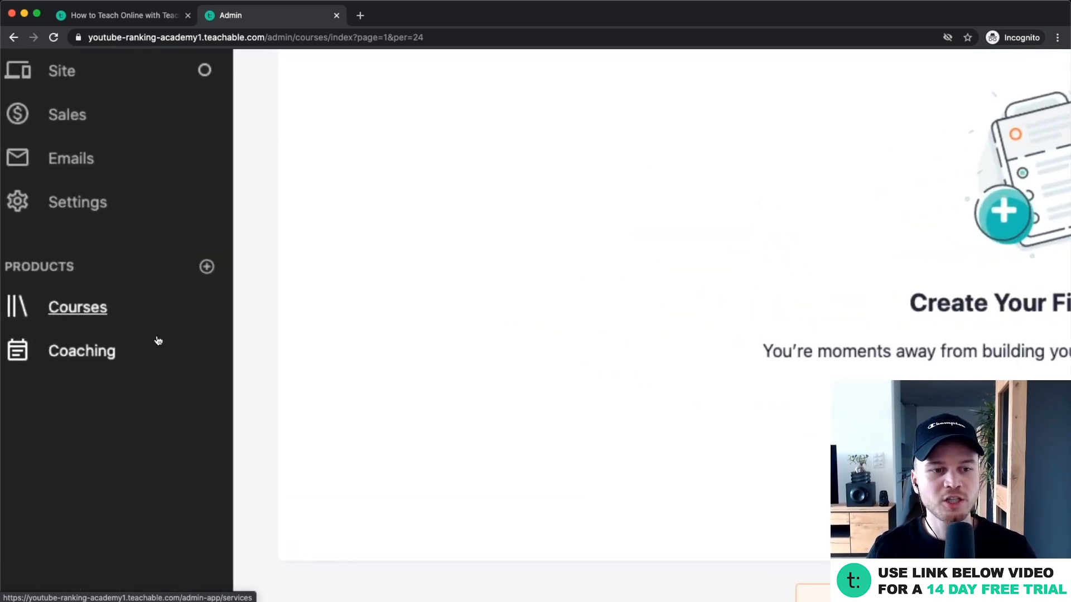
pyautogui.hscroll(-1, 85, 356)
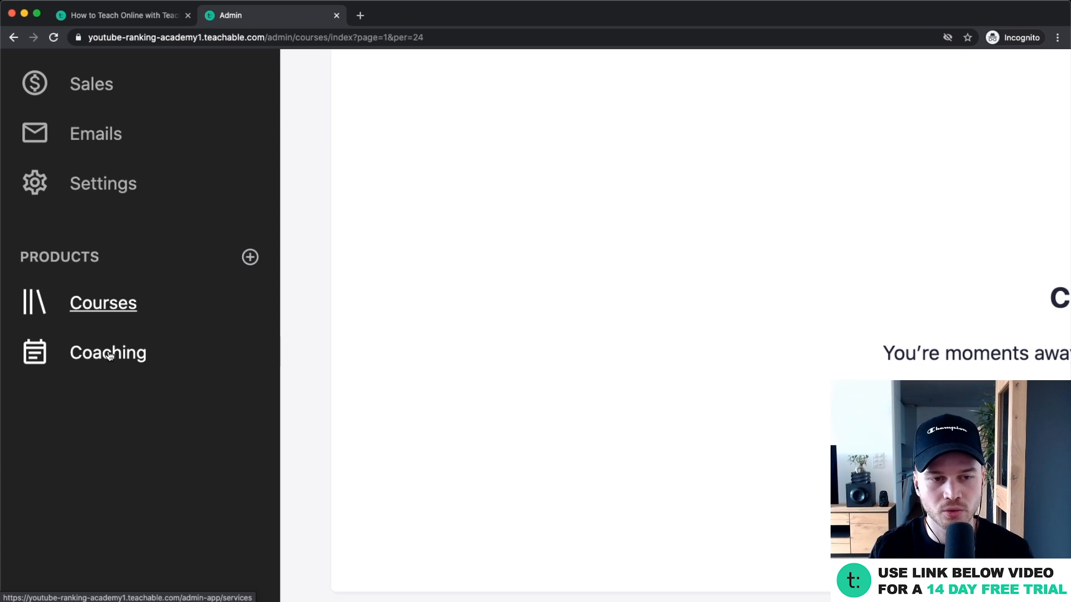
pyautogui.click(110, 357)
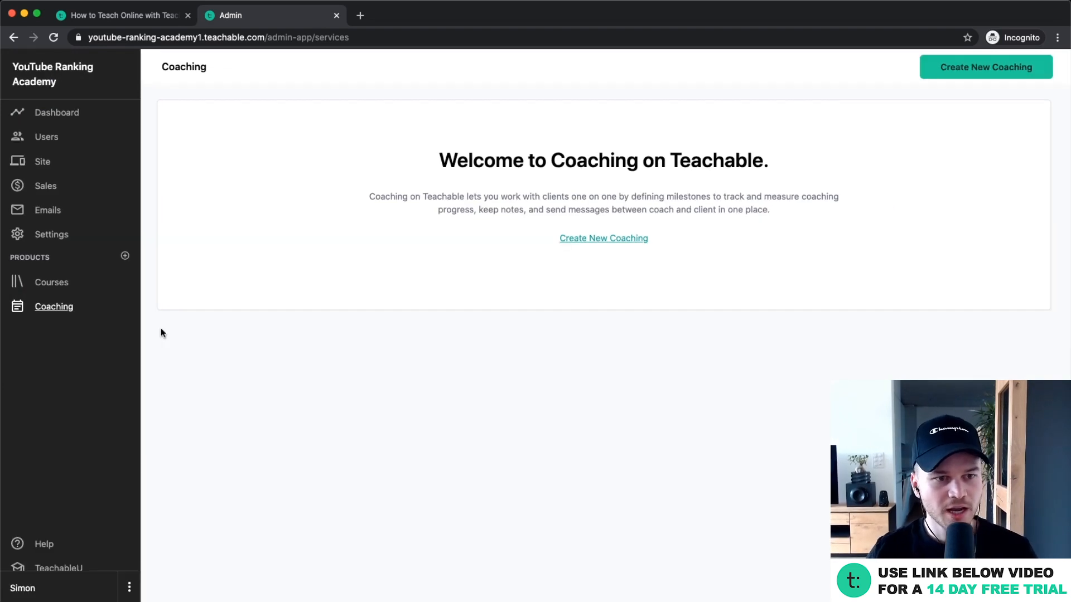
pyautogui.click(94, 274)
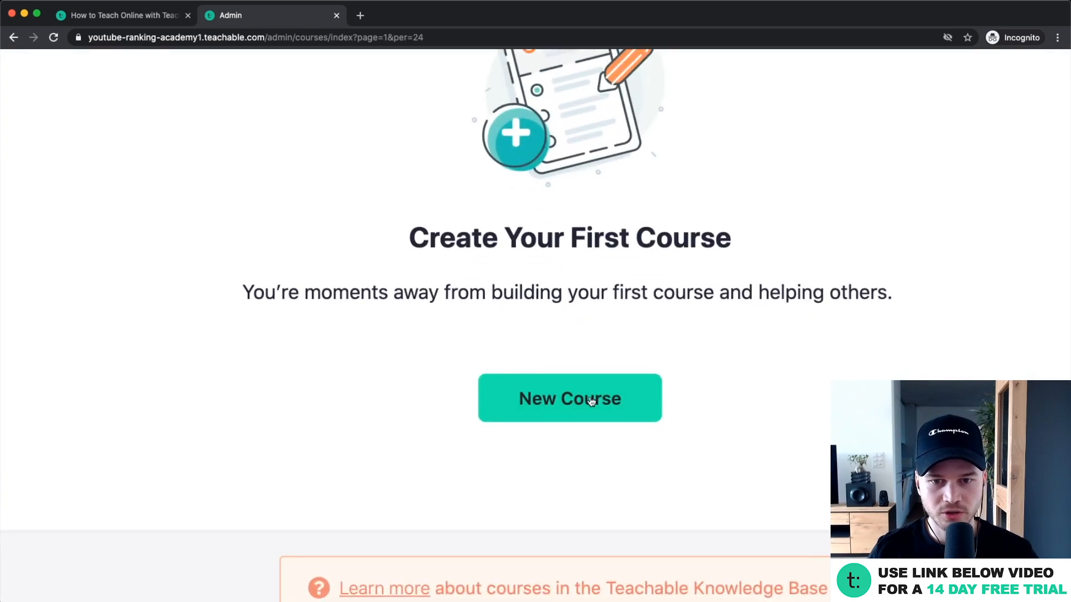
# Step: Start a new course and enter the course title "YouTube Ranking Academy"
pyautogui.click(580, 398)
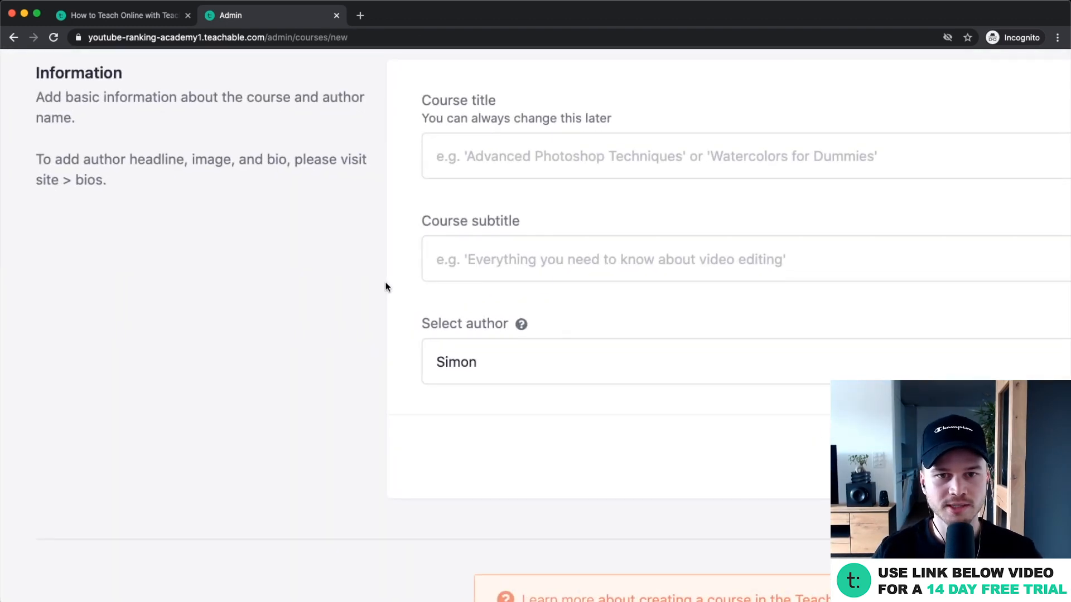
pyautogui.scroll(2, 323, 201)
pyautogui.click(323, 202)
pyautogui.hscroll(-2, 323, 202)
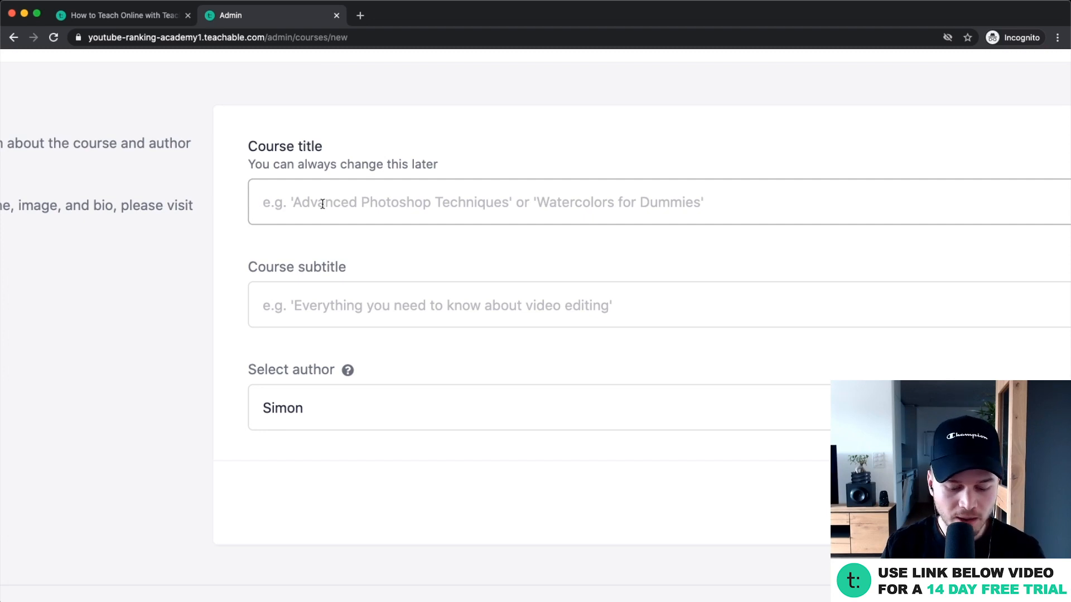
pyautogui.write('You')
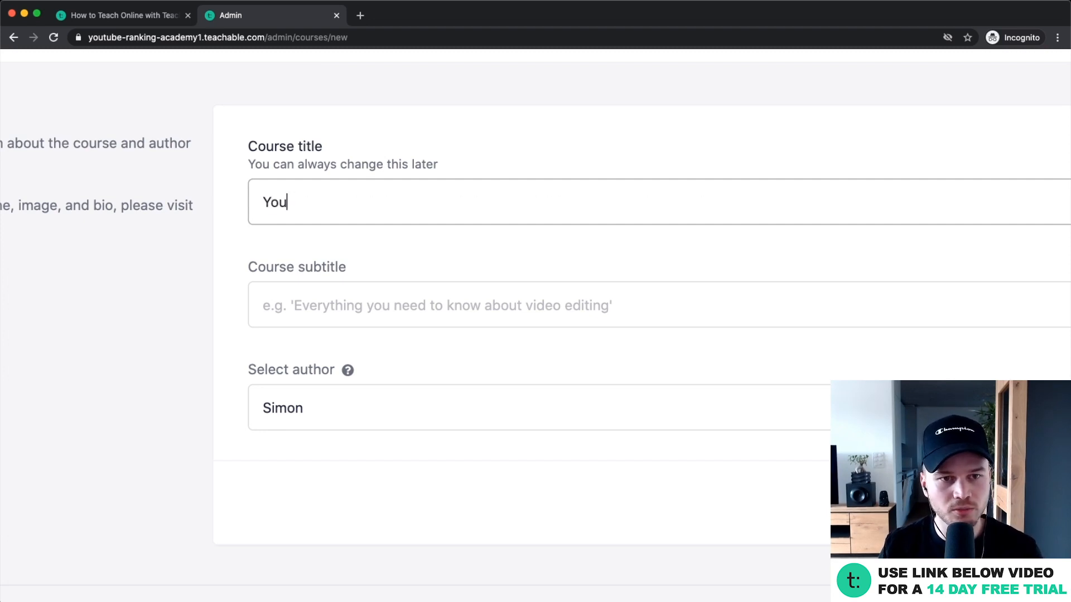
pyautogui.write('Tube Ranking Aca')
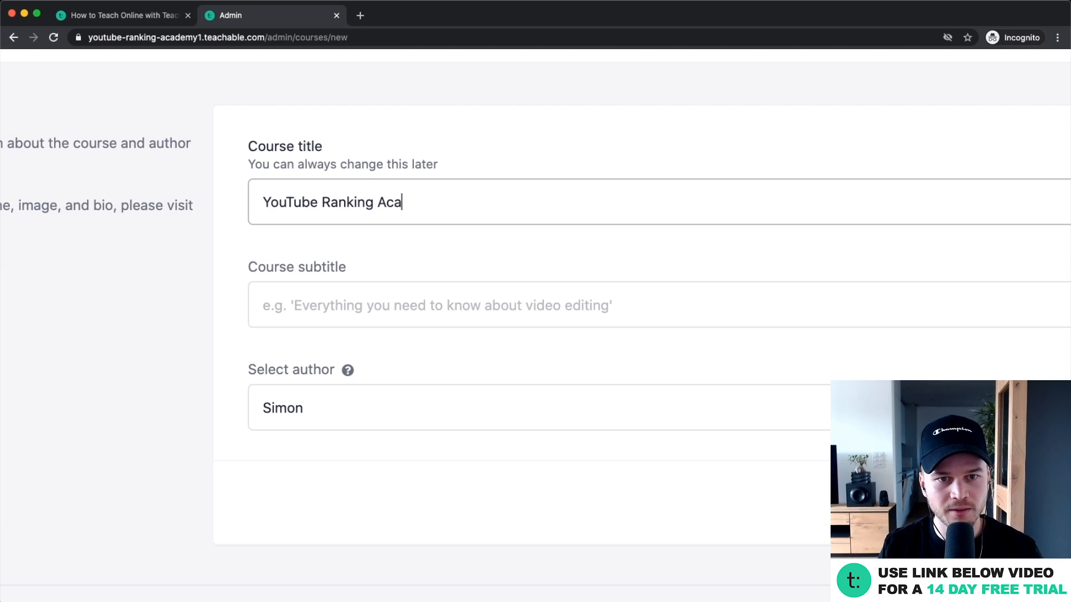
pyautogui.write('demy')
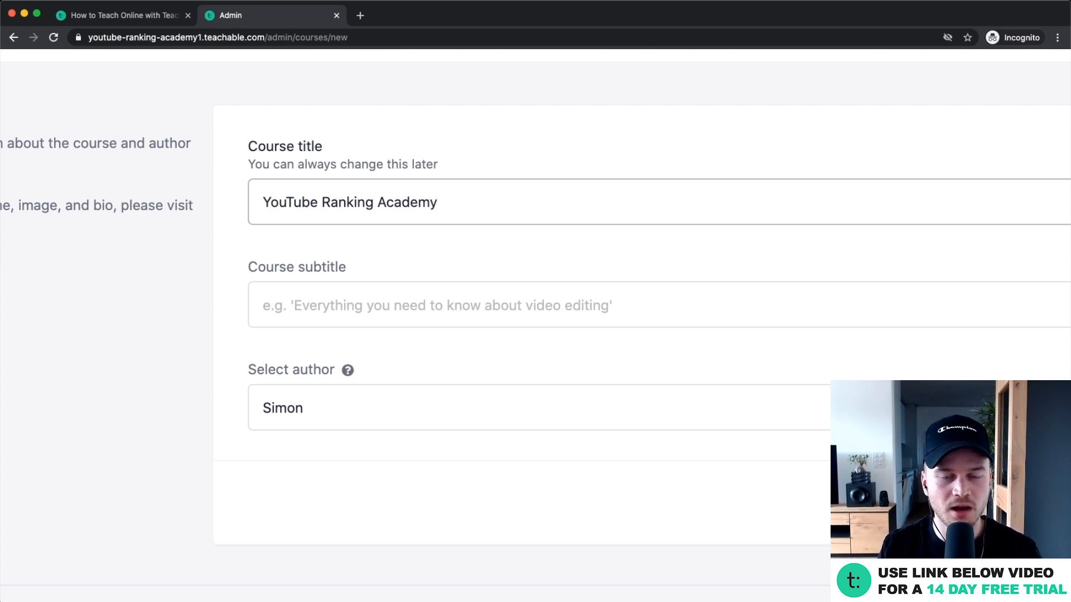
# Step: Set the course subtitle to "Learn how to rank your videos on the first page of youtube search." and keep the existing author selected
pyautogui.click(360, 298)
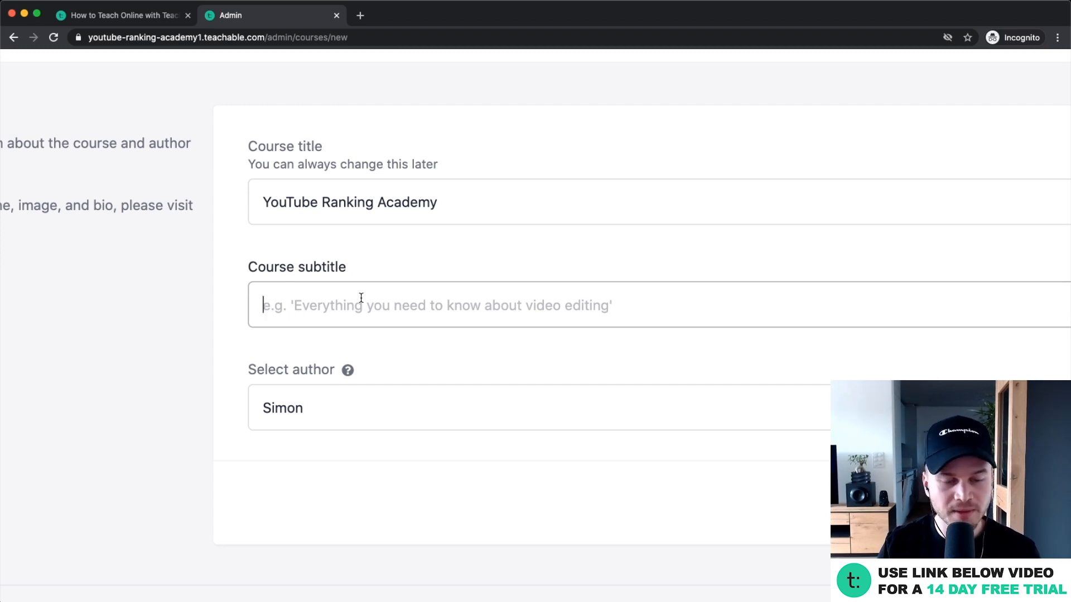
pyautogui.write('Lea')
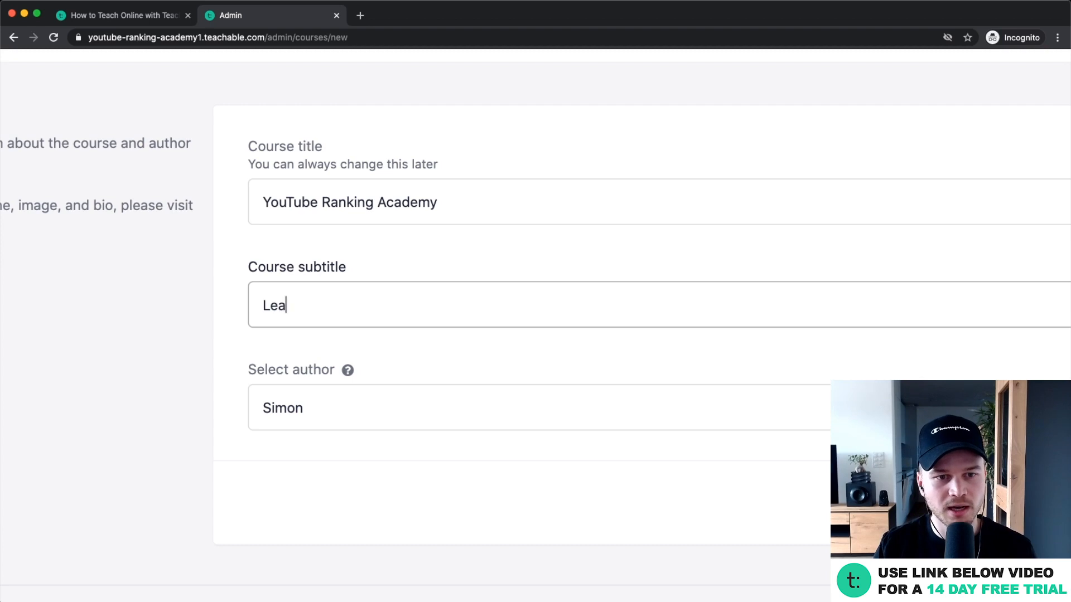
pyautogui.write('rn how to rank ')
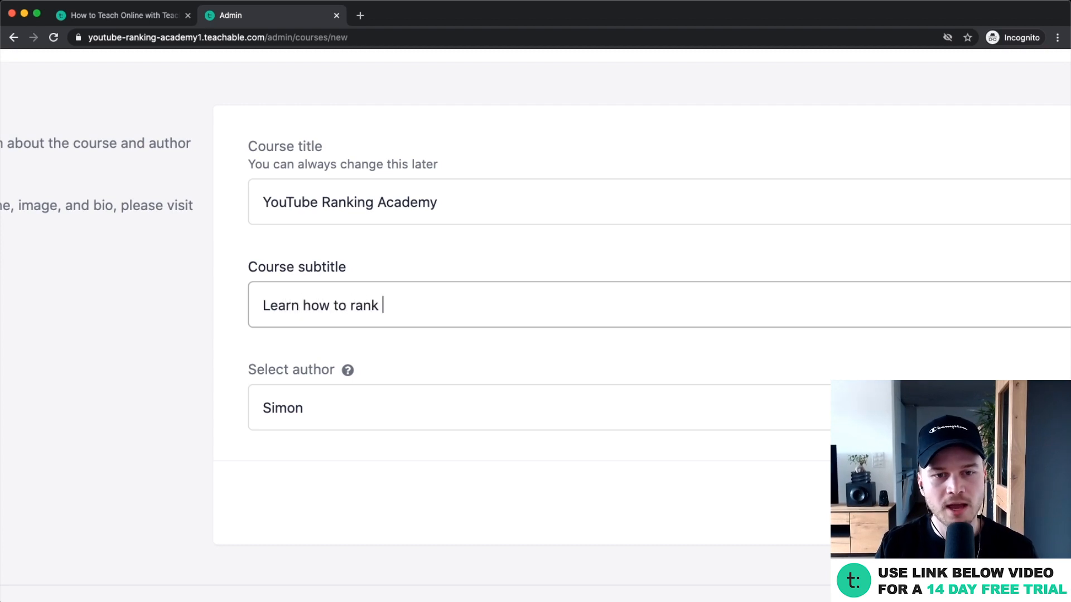
pyautogui.write('your videos on th')
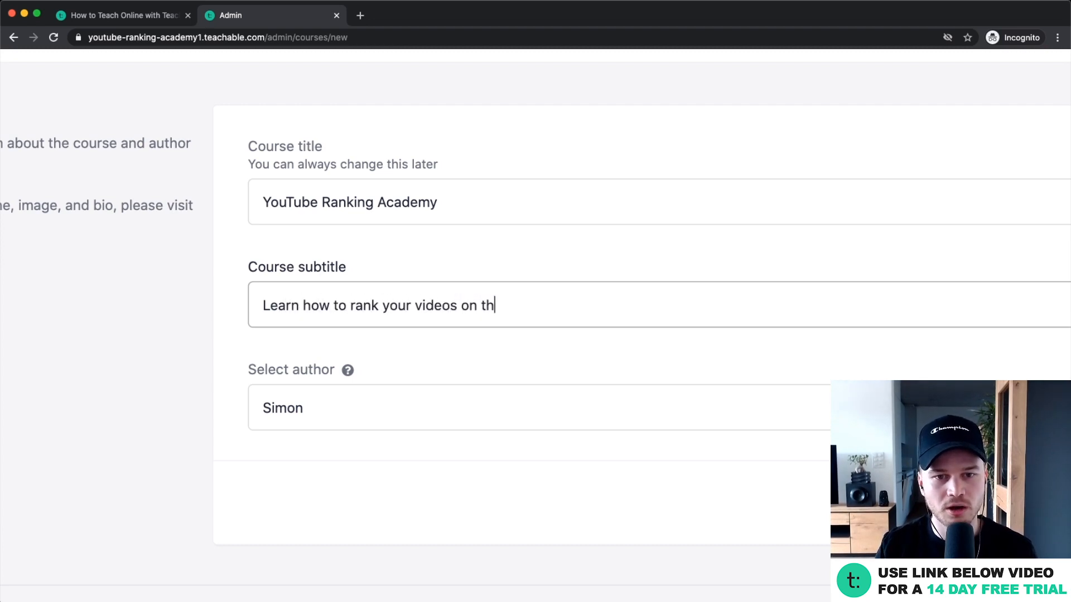
pyautogui.write('e first page of youtube s')
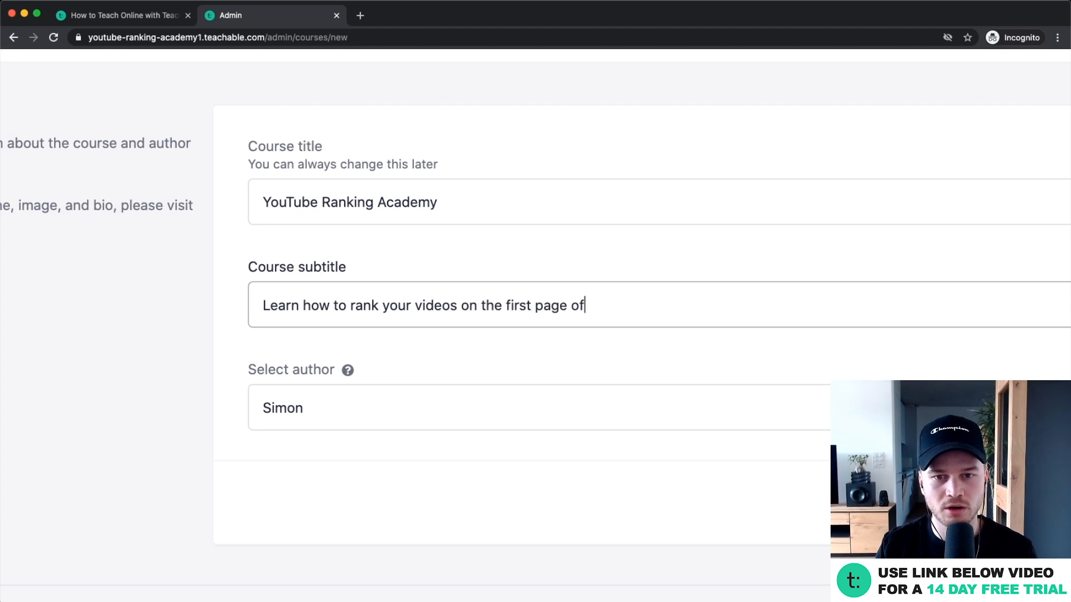
pyautogui.write('earch.')
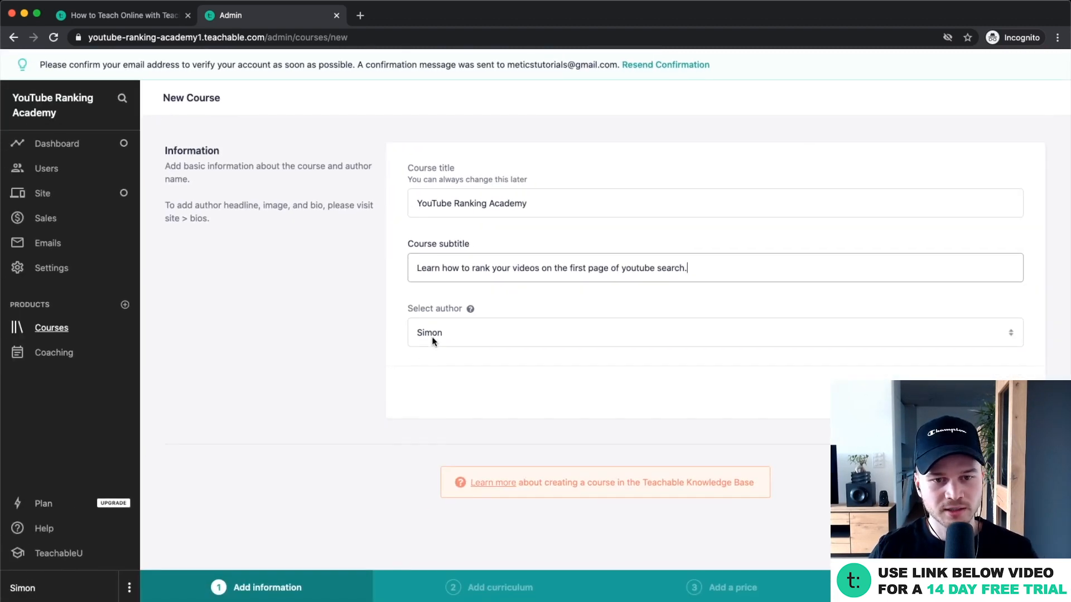
pyautogui.click(433, 338)
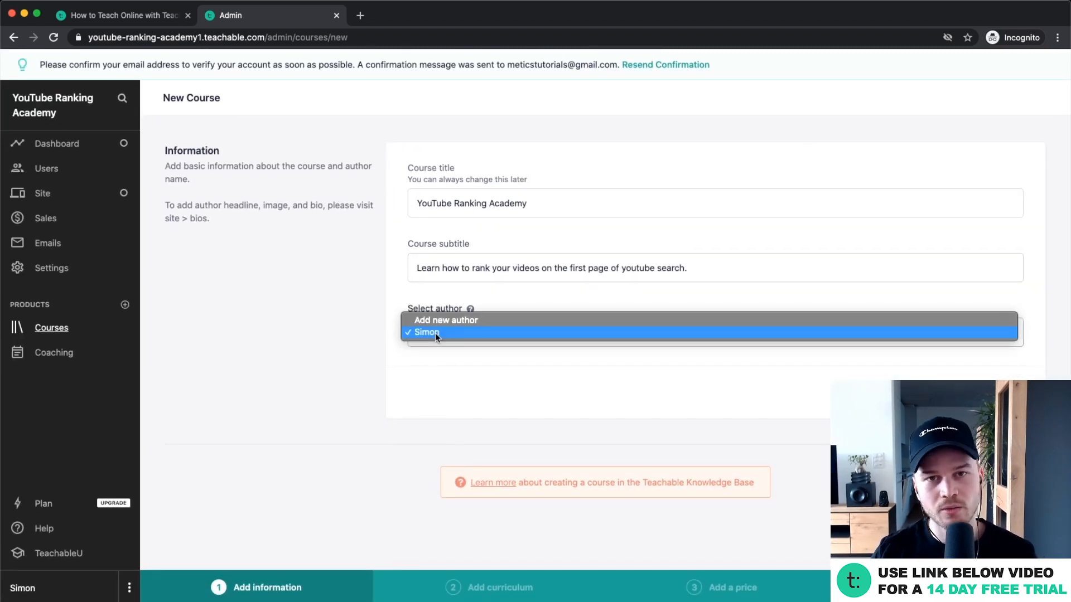
pyautogui.click(446, 333)
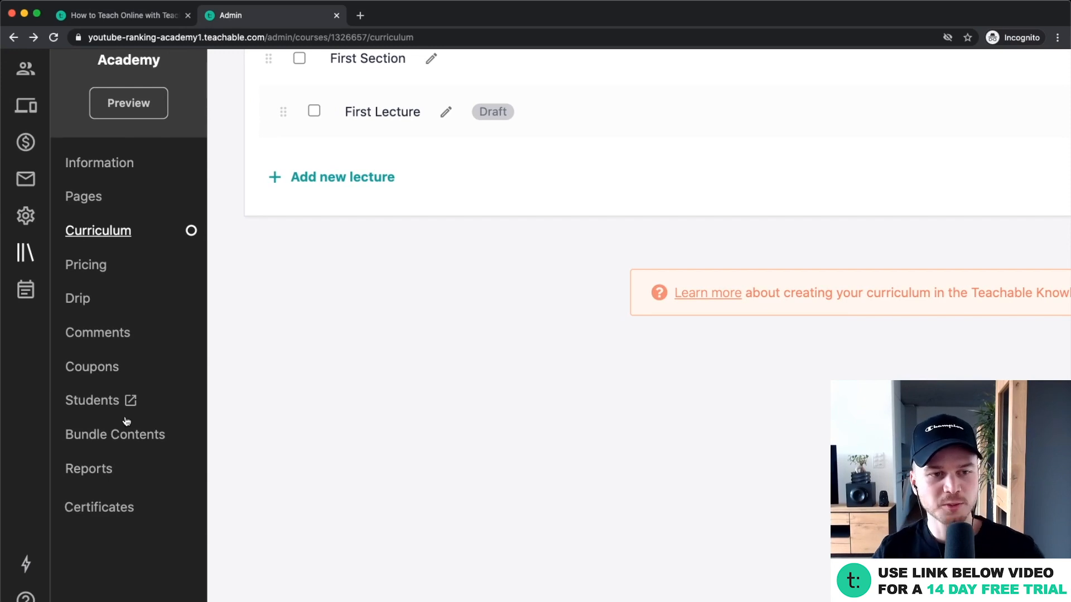
# Step: Open the new course's Information page and look over its available settings
pyautogui.scroll(3, 128, 421)
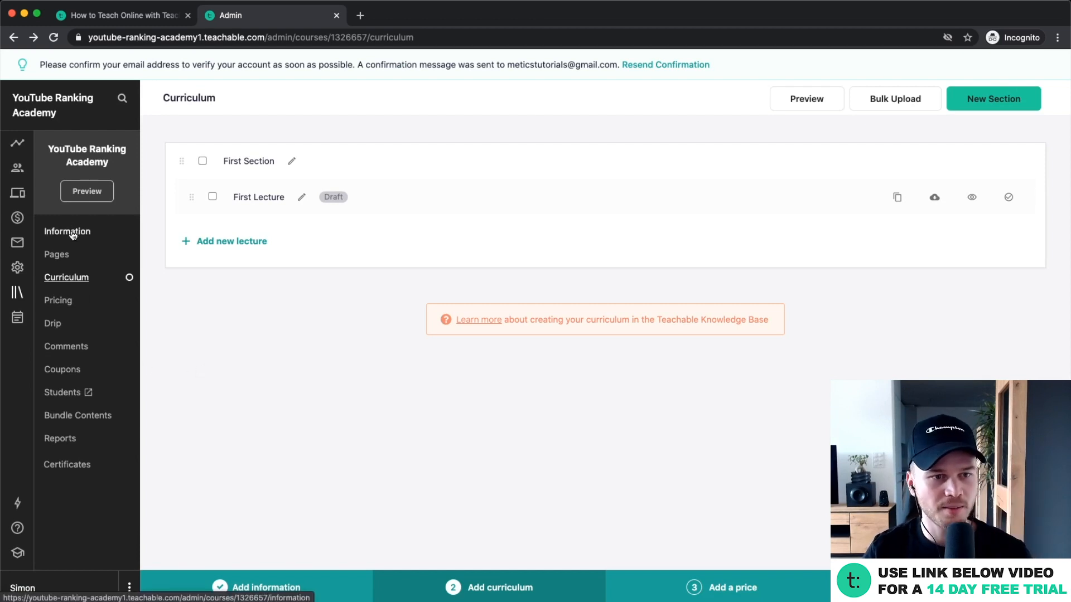
pyautogui.scroll(5, 74, 234)
pyautogui.hscroll(-3, 73, 237)
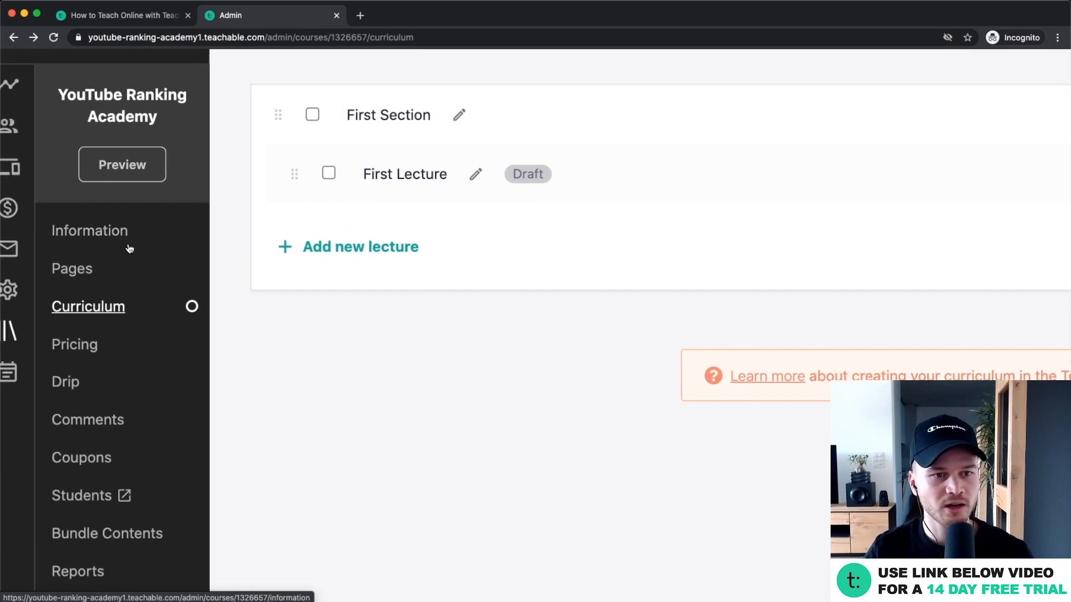
pyautogui.click(129, 230)
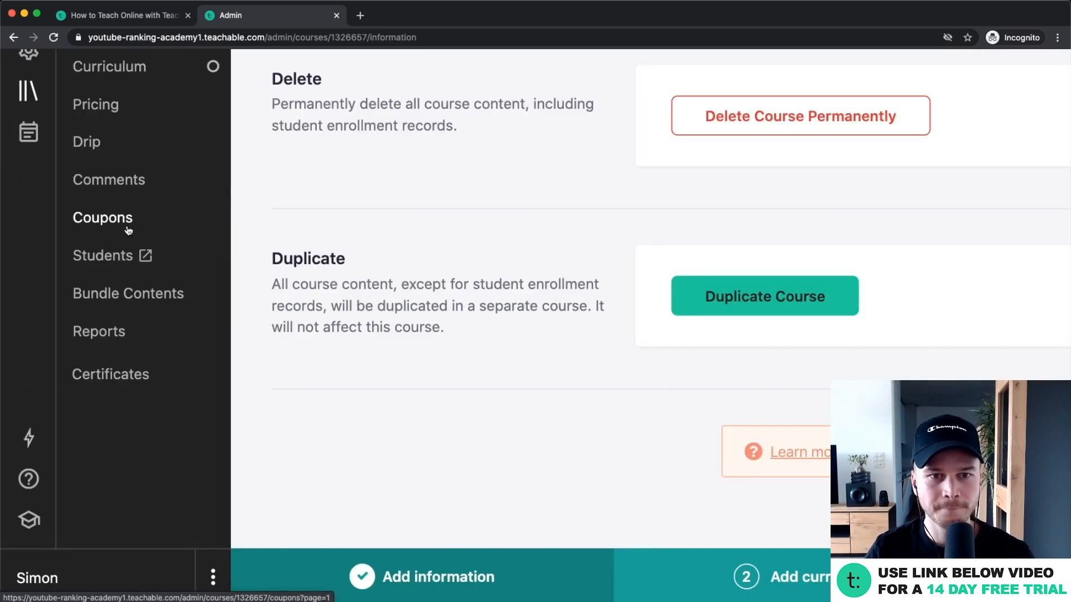
pyautogui.scroll(-5, 119, 227)
pyautogui.scroll(10, 333, 337)
pyautogui.scroll(-1, 334, 301)
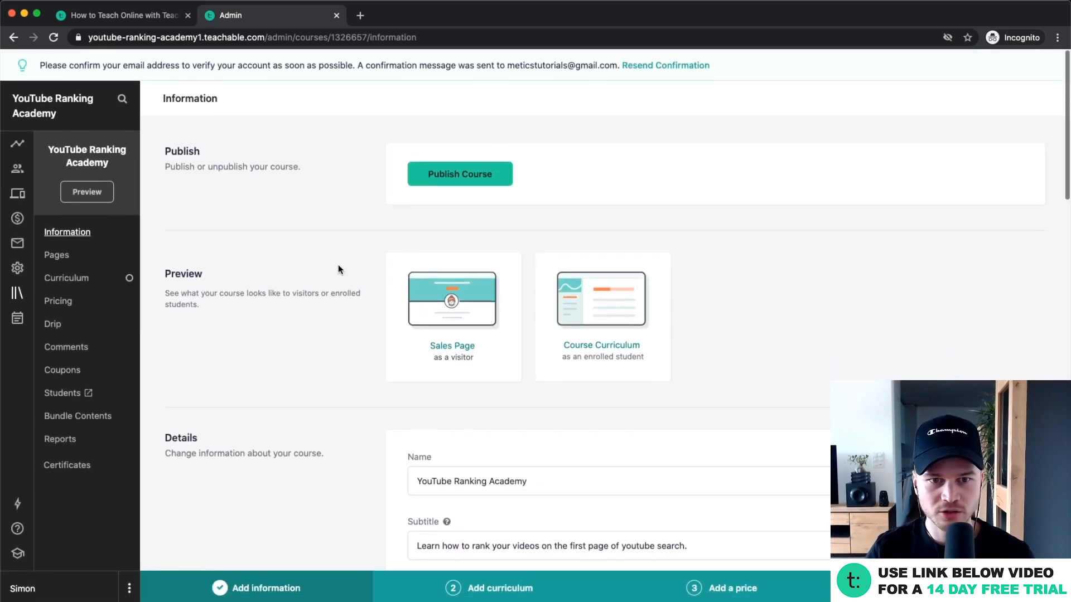
# Step: Review the course preview options and the name and subtitle in the course details
pyautogui.scroll(-2, 270, 191)
pyautogui.scroll(-5, 302, 265)
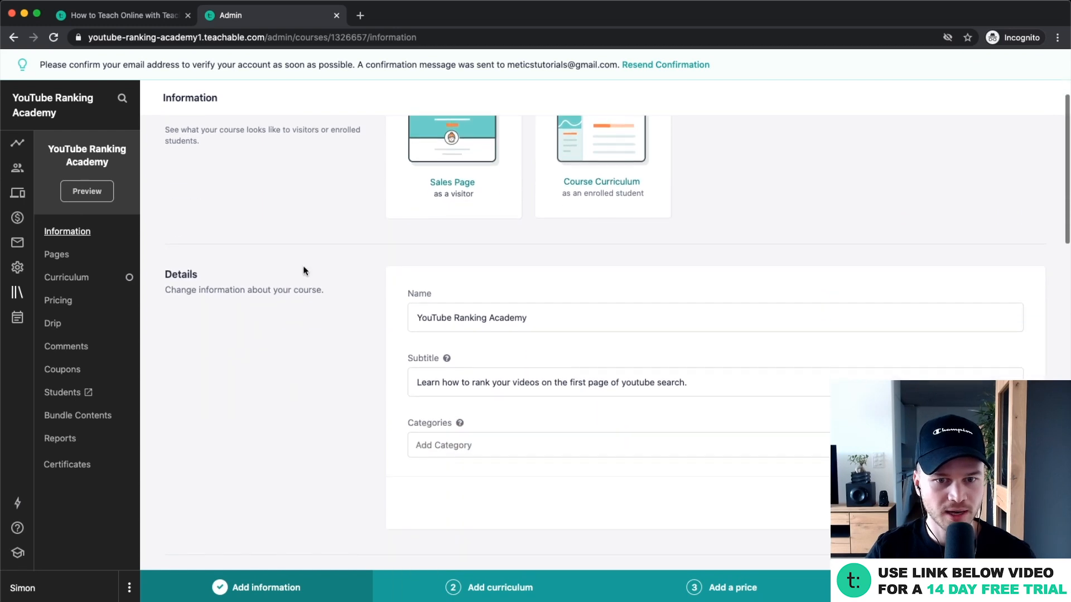
pyautogui.scroll(3, 463, 299)
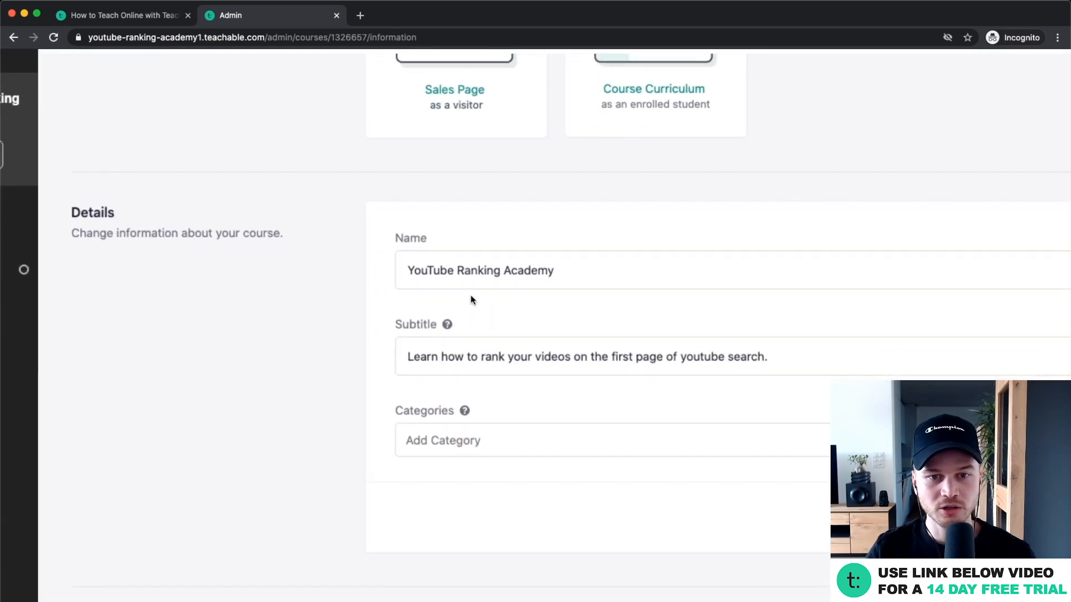
pyautogui.moveTo(399, 268); pyautogui.dragTo(621, 268)
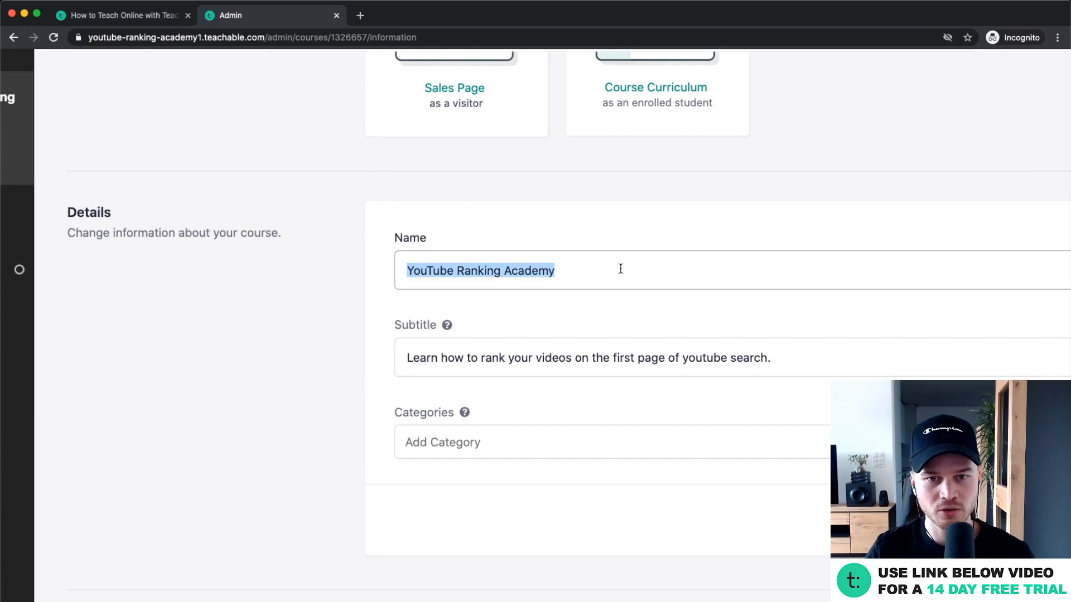
pyautogui.scroll(-1, 401, 319)
pyautogui.moveTo(402, 319); pyautogui.dragTo(813, 310)
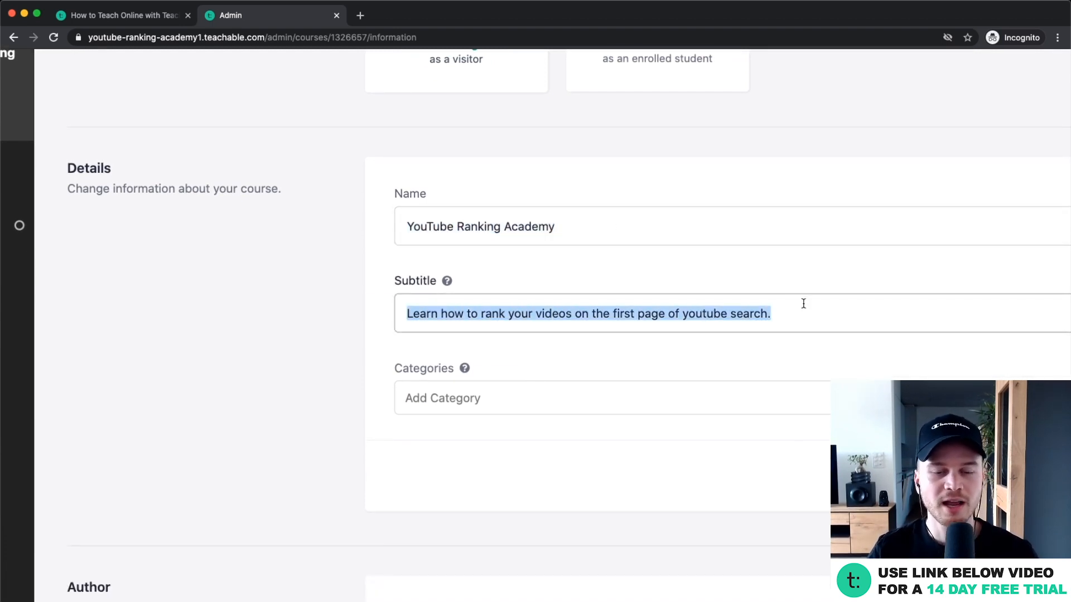
pyautogui.scroll(-3, 614, 289)
pyautogui.scroll(-1, 561, 284)
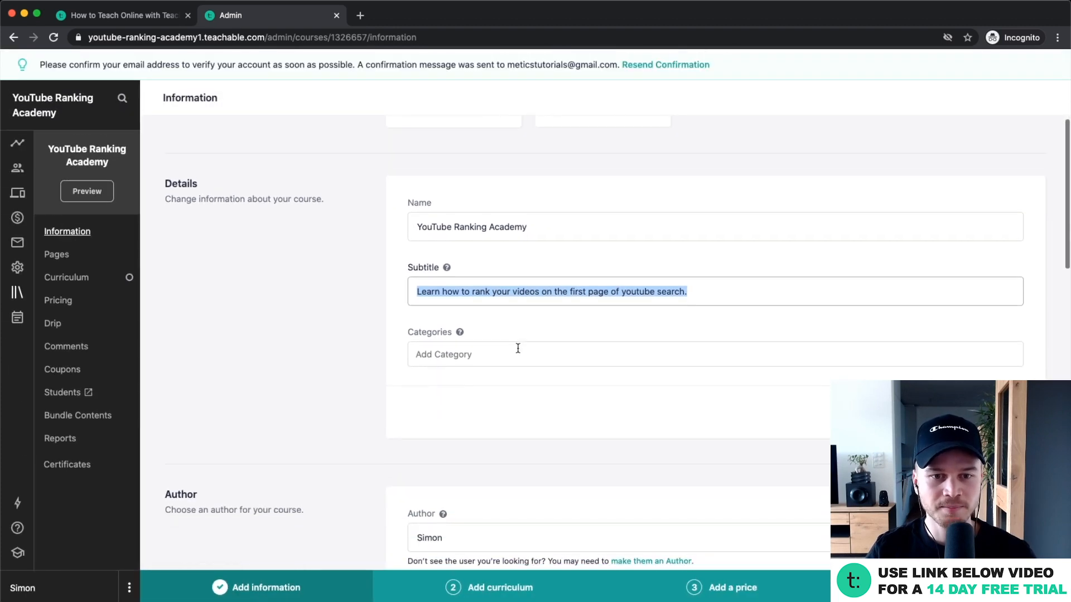
# Step: Add the categories "youtube" and "seo" to the course details
pyautogui.click(483, 355)
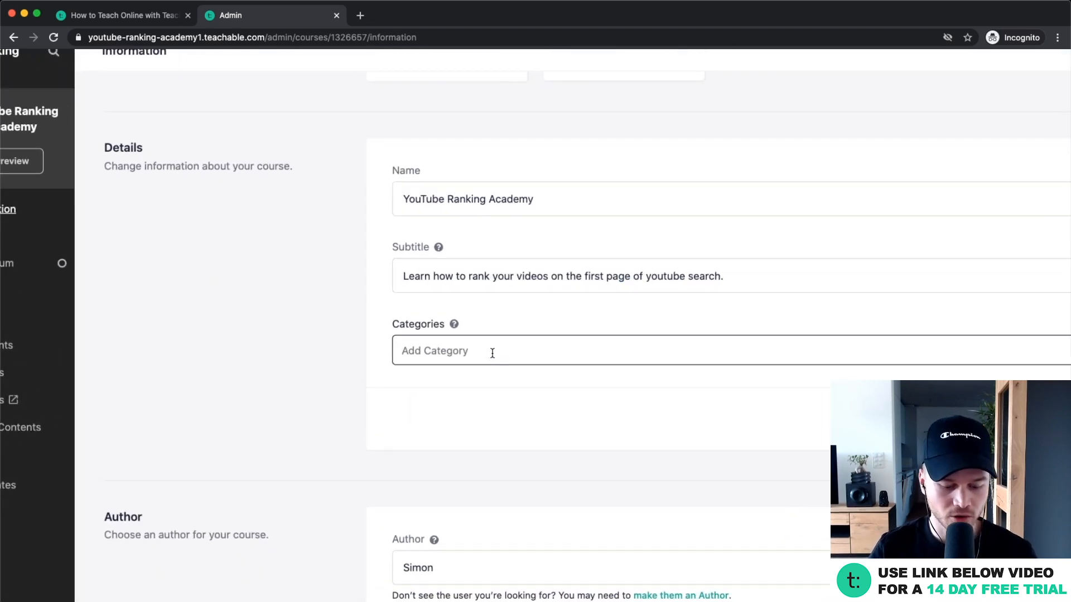
pyautogui.write('youtube')
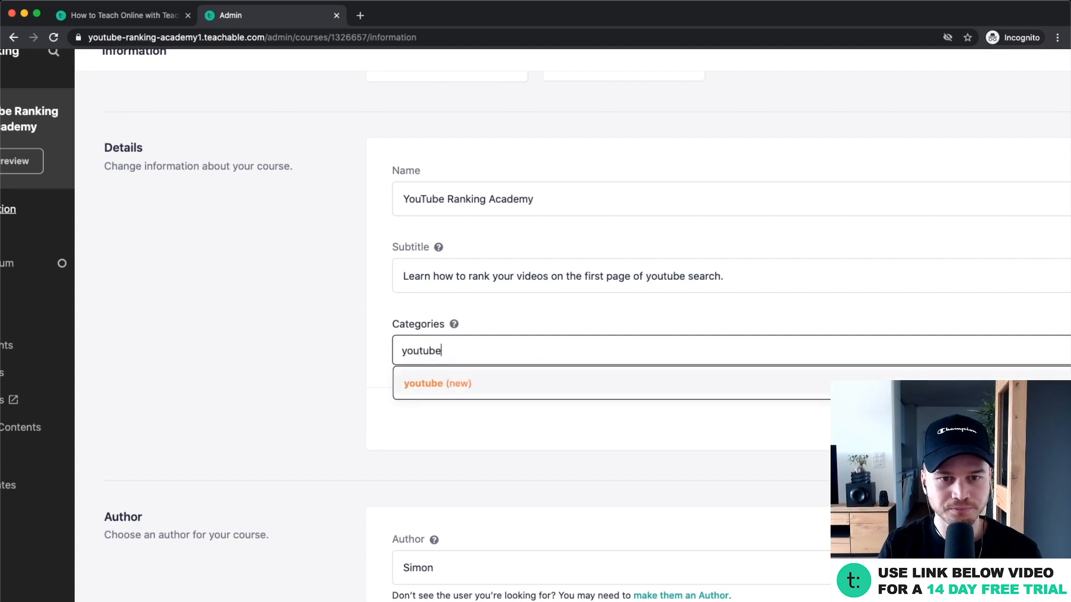
pyautogui.press('Return')
pyautogui.write('r')
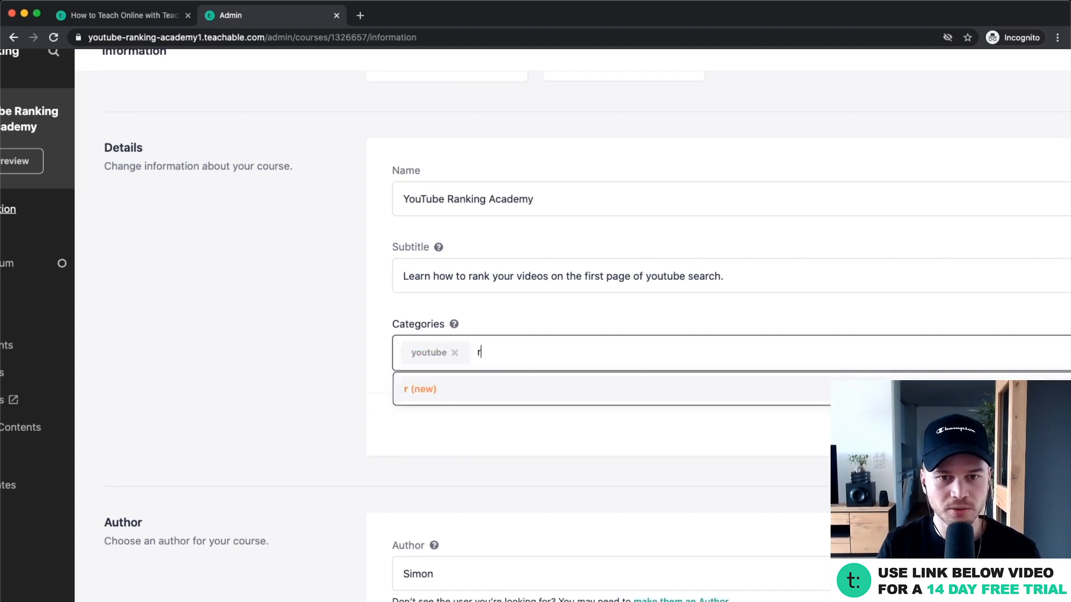
pyautogui.write('seo')
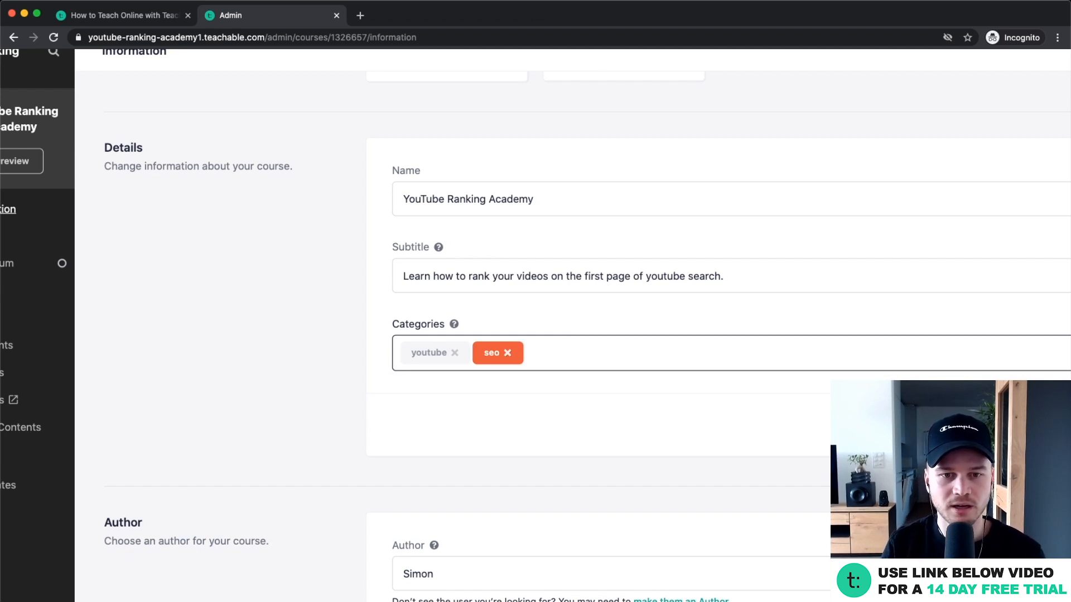
pyautogui.scroll(-3, 493, 353)
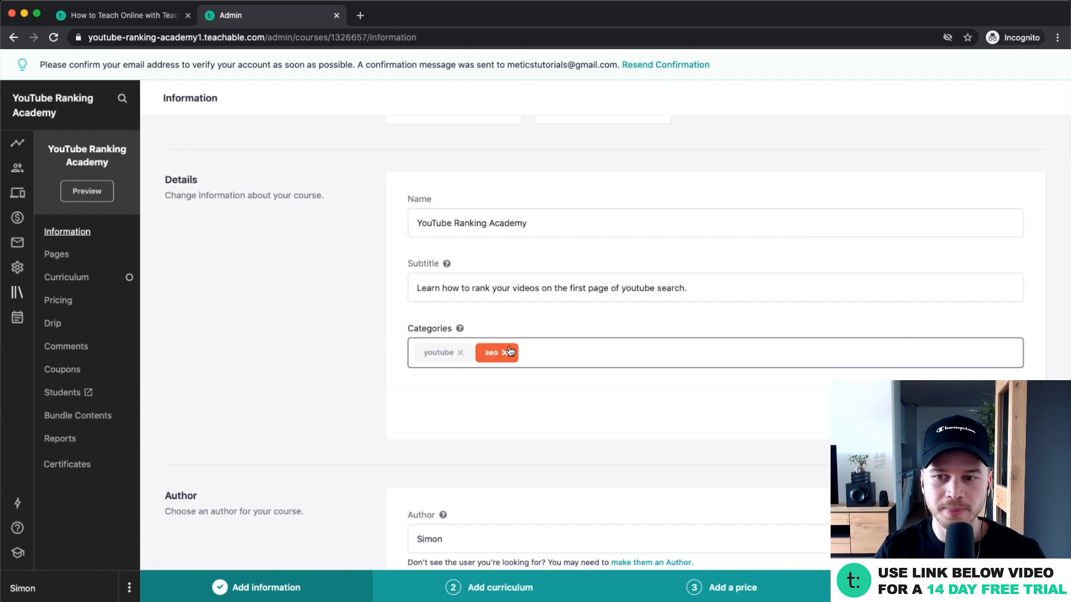
pyautogui.click(720, 398)
# Step: Check the available course authors, keep the current one and expand the new author bio form
pyautogui.scroll(-5, 694, 362)
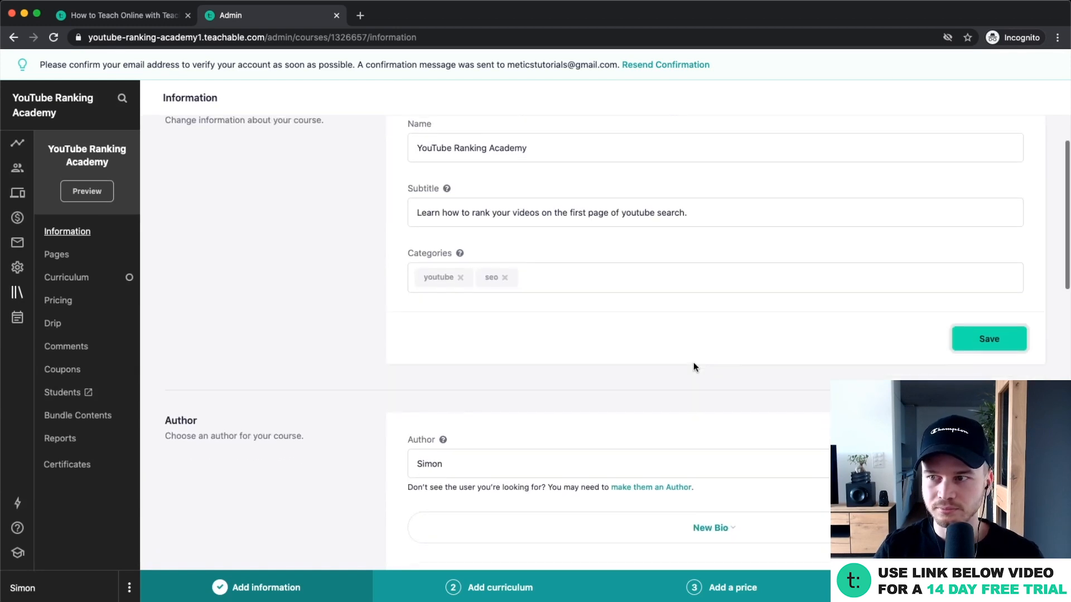
pyautogui.click(499, 281)
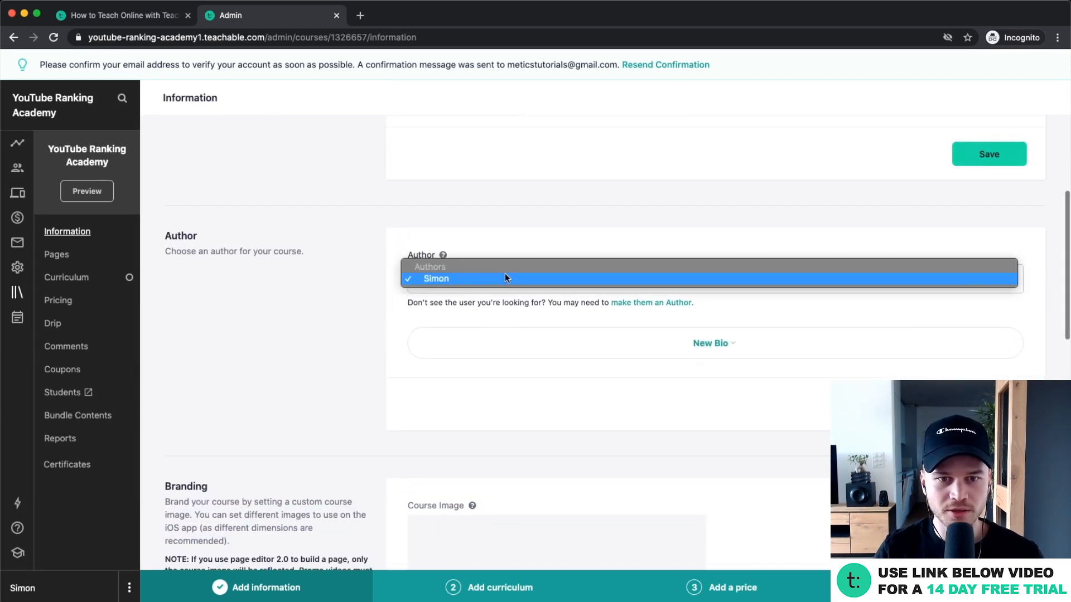
pyautogui.click(286, 319)
pyautogui.click(711, 344)
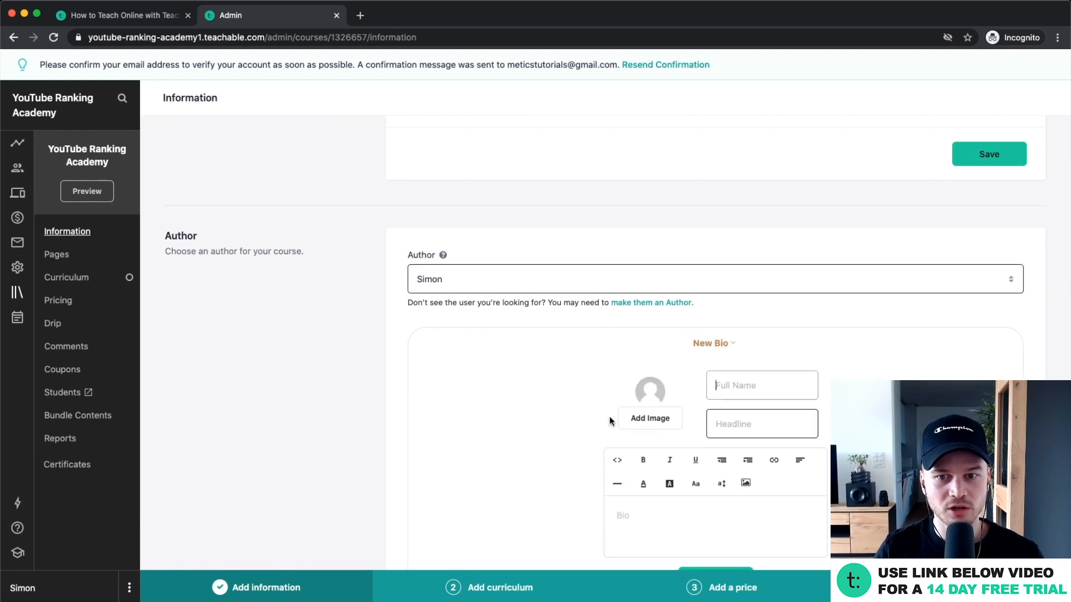
pyautogui.scroll(-3, 647, 413)
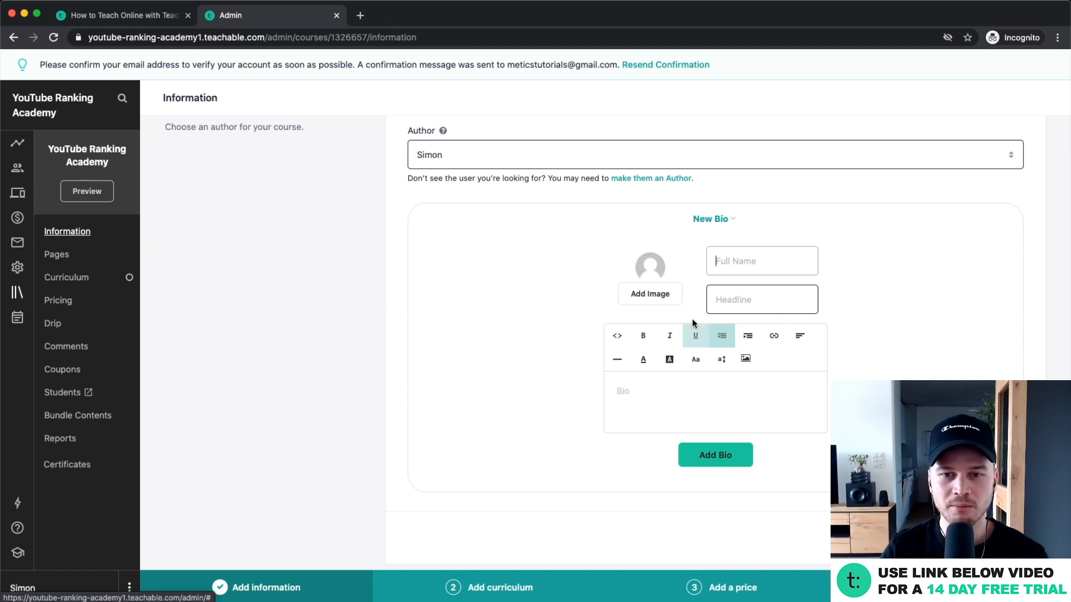
# Step: Choose profile.jpg from the Teachable Tutorial folder on the computer as the author bio image
pyautogui.click(659, 295)
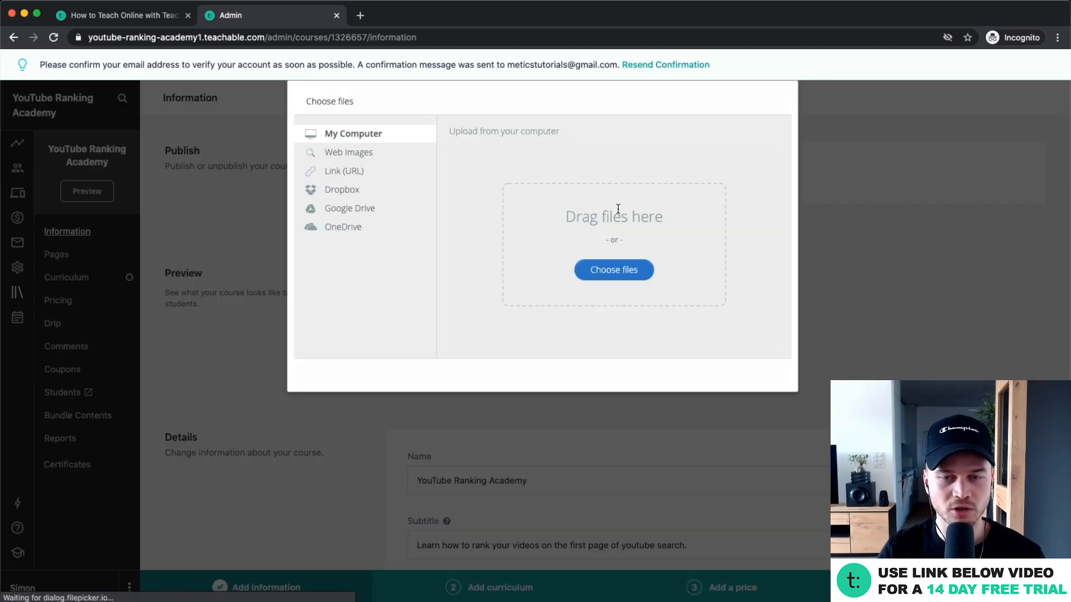
pyautogui.click(627, 269)
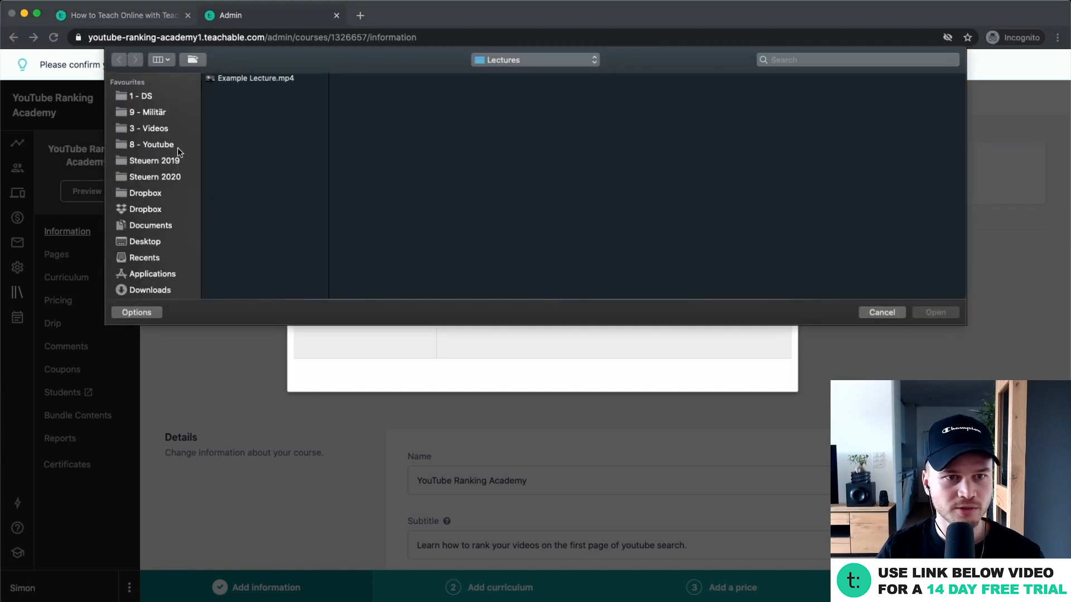
pyautogui.click(511, 58)
pyautogui.click(513, 73)
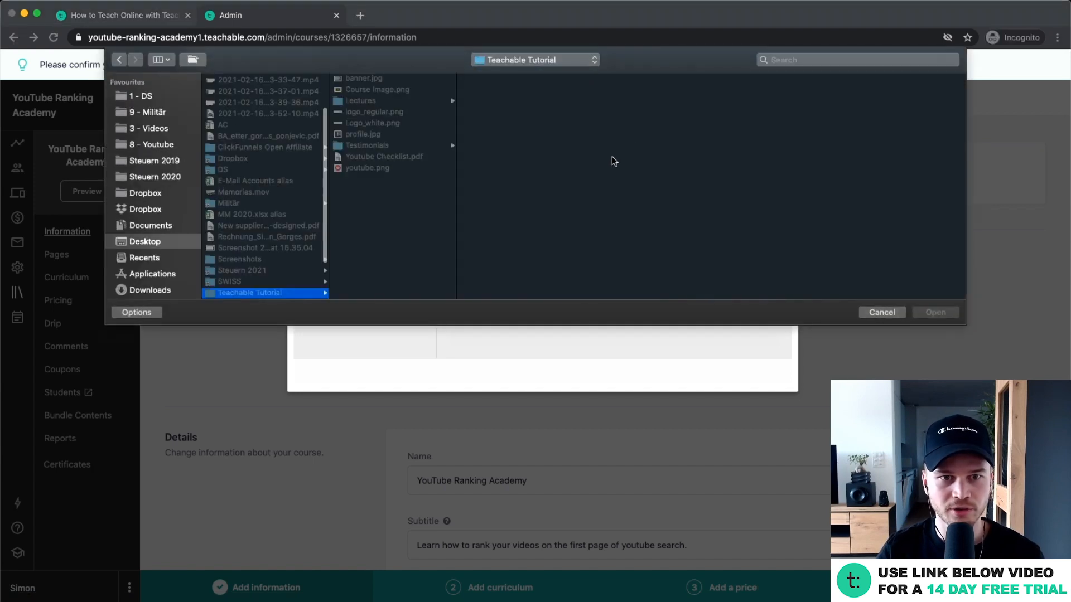
pyautogui.click(346, 133)
pyautogui.click(935, 312)
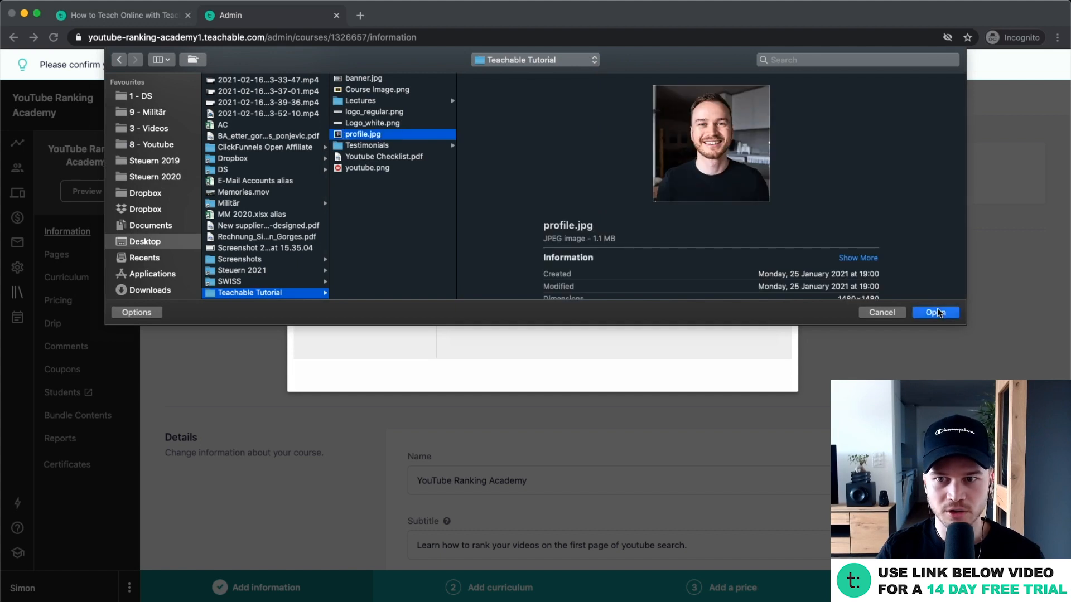
# Step: Upload the chosen author image and fill in the bio with the author's name, headline "Youtuber" and bio text "...."
pyautogui.click(753, 374)
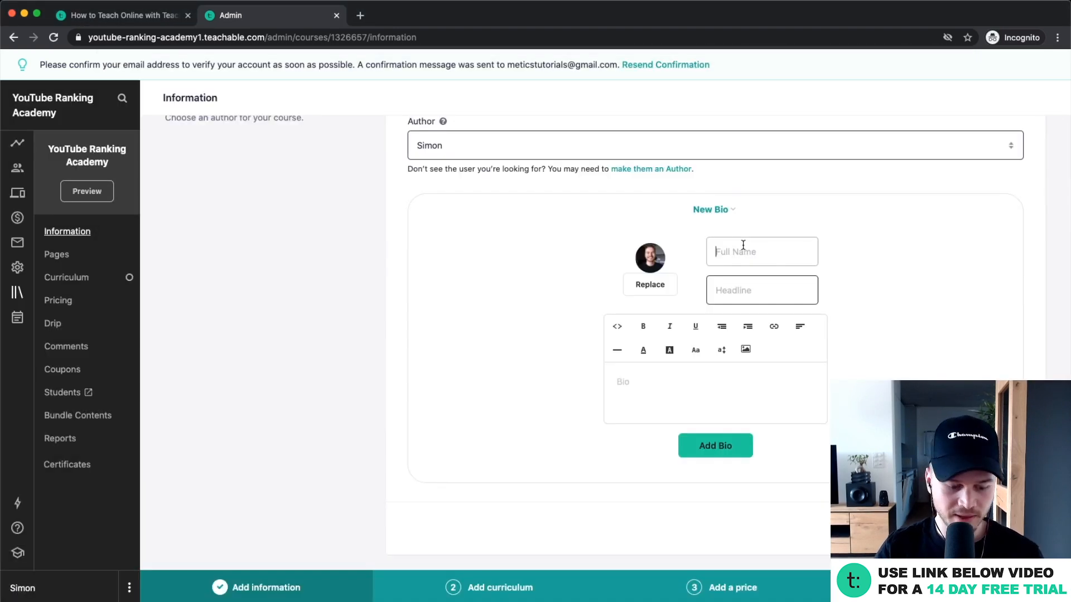
pyautogui.click(744, 246)
pyautogui.write('Simon')
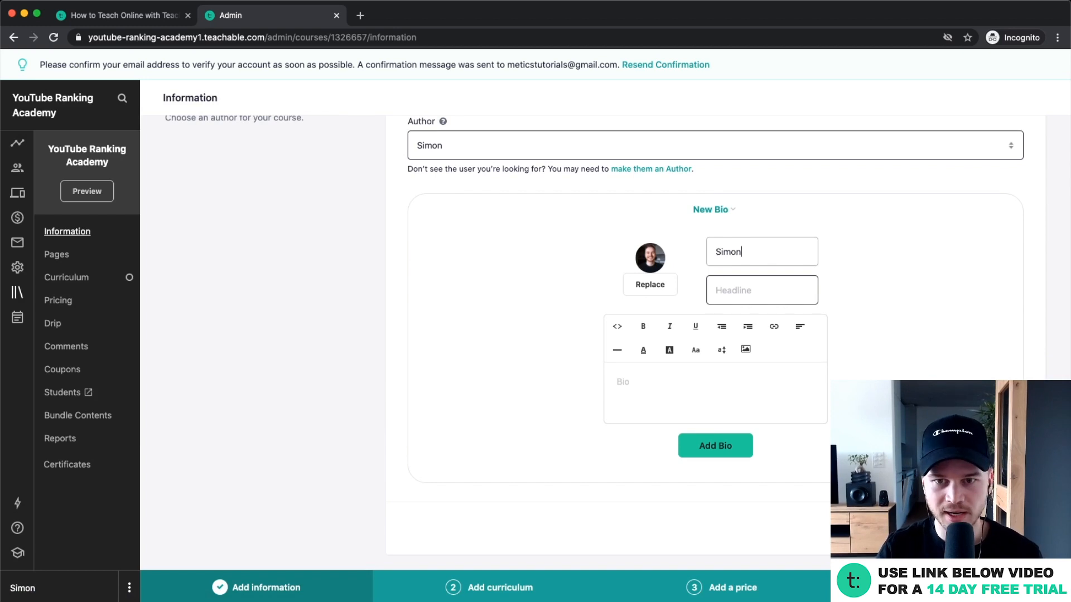
pyautogui.press('Tab')
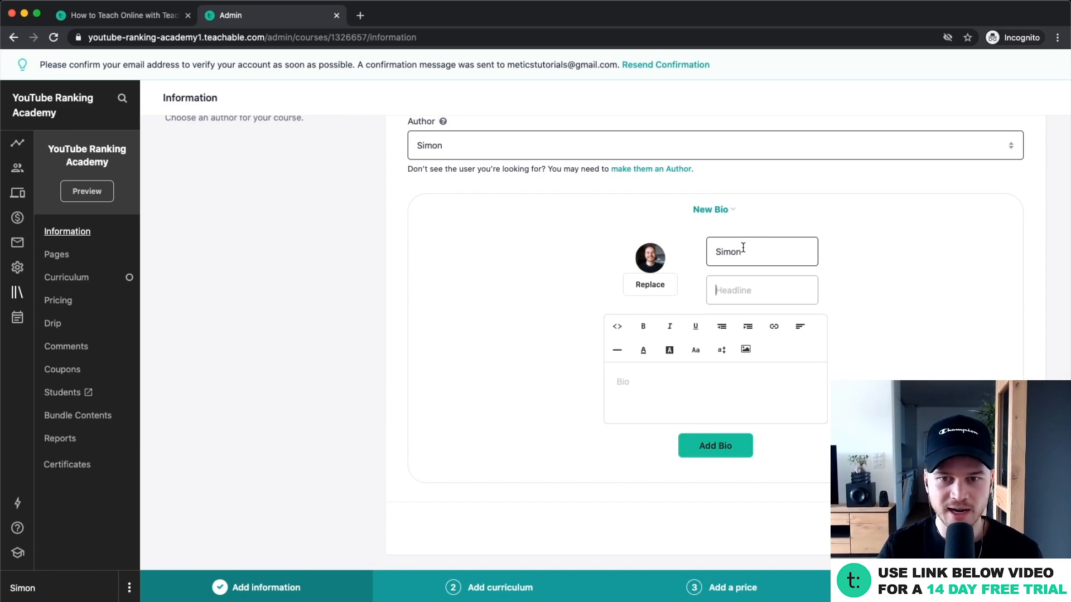
pyautogui.write('Youtuber')
pyautogui.scroll(-1, 690, 335)
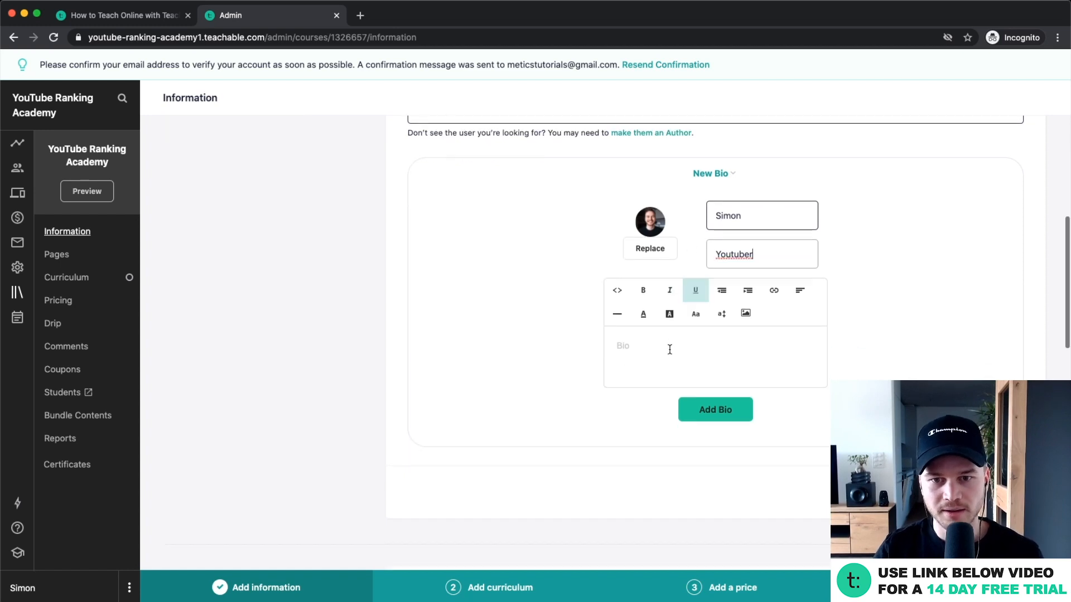
pyautogui.click(665, 349)
pyautogui.scroll(5, 664, 349)
pyautogui.write('....')
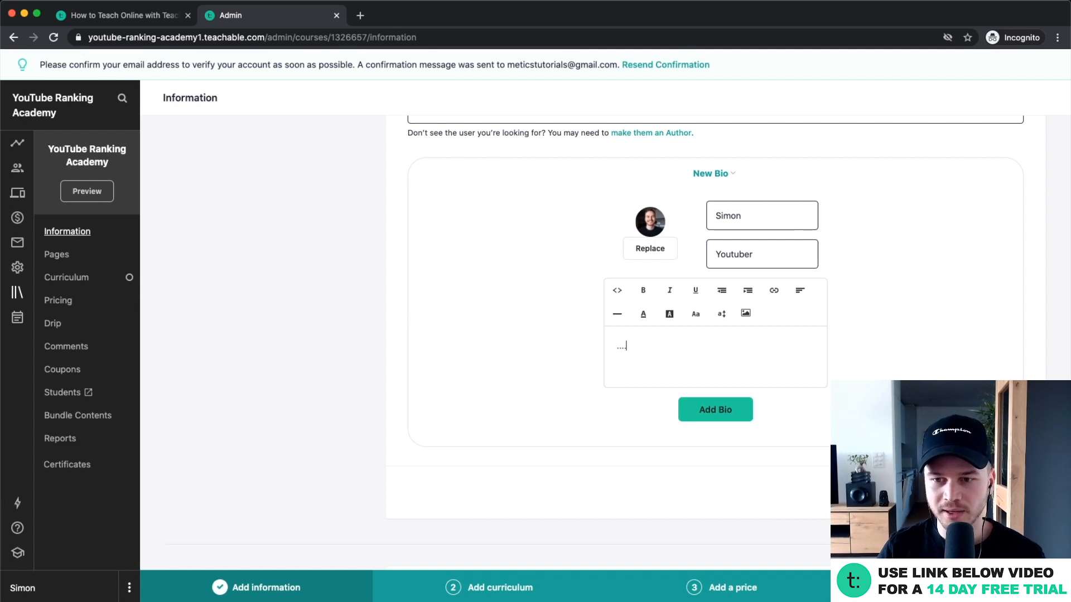
# Step: Upload Course Image.png from the computer as the web course image in the Branding section
pyautogui.scroll(-5, 633, 349)
pyautogui.scroll(2, 624, 343)
pyautogui.scroll(3, 623, 342)
pyautogui.scroll(-6, 623, 341)
pyautogui.scroll(-1, 424, 265)
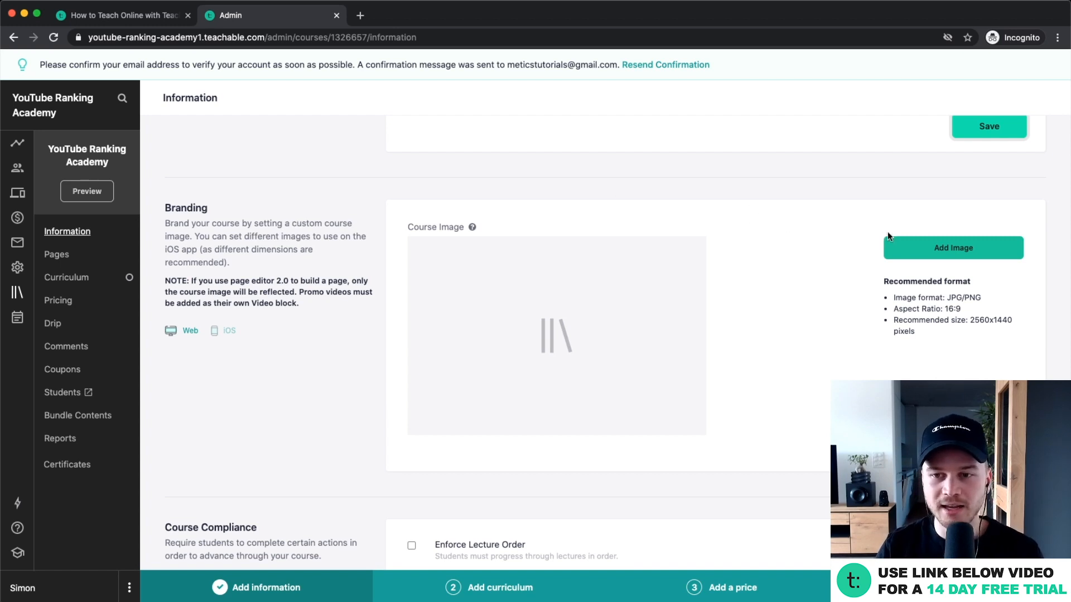
pyautogui.click(942, 252)
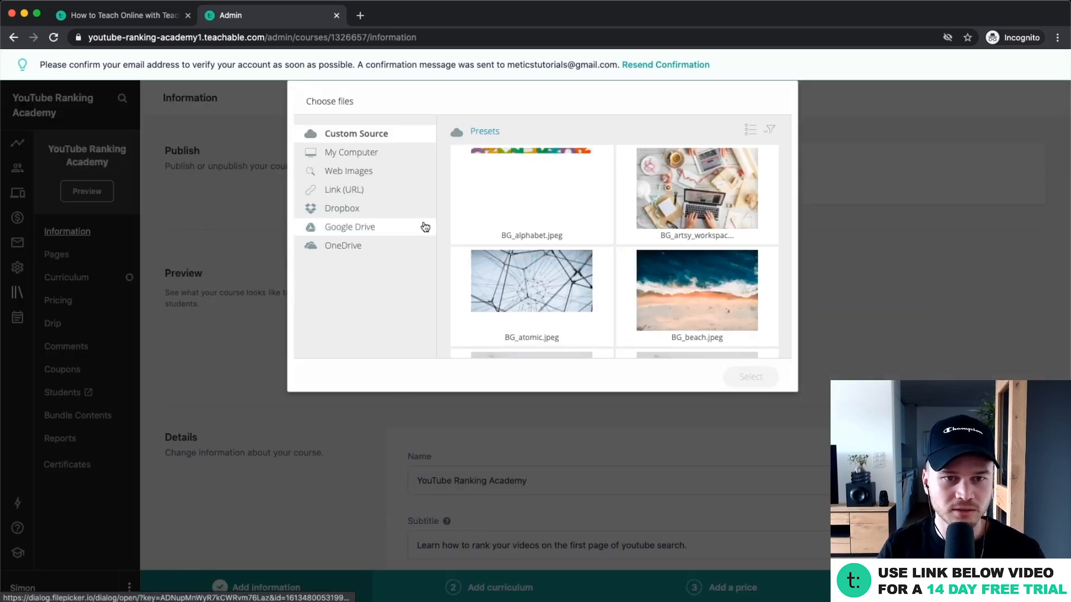
pyautogui.click(350, 162)
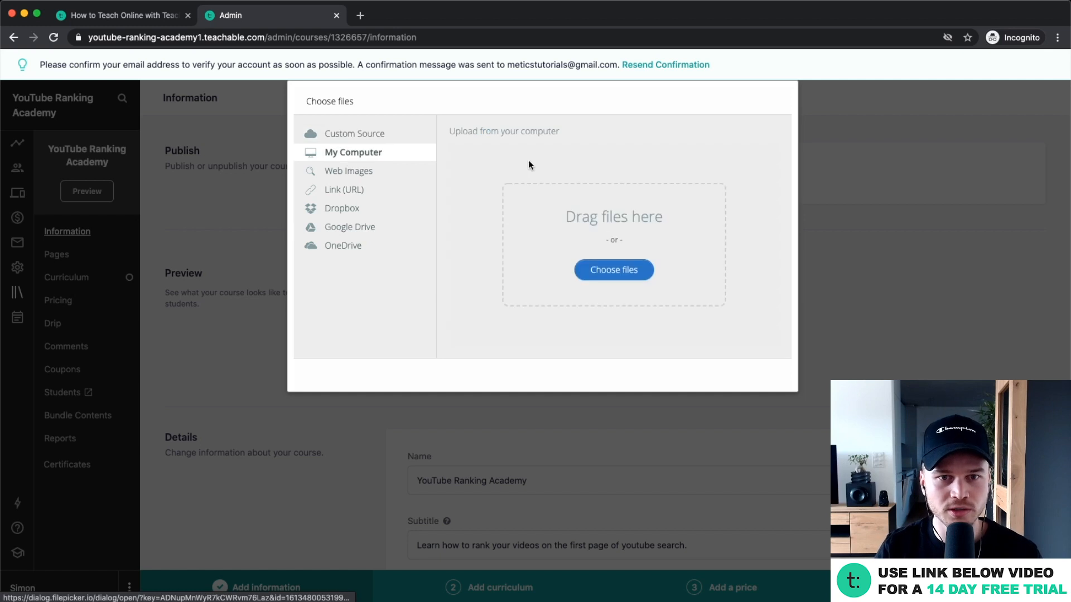
pyautogui.click(597, 270)
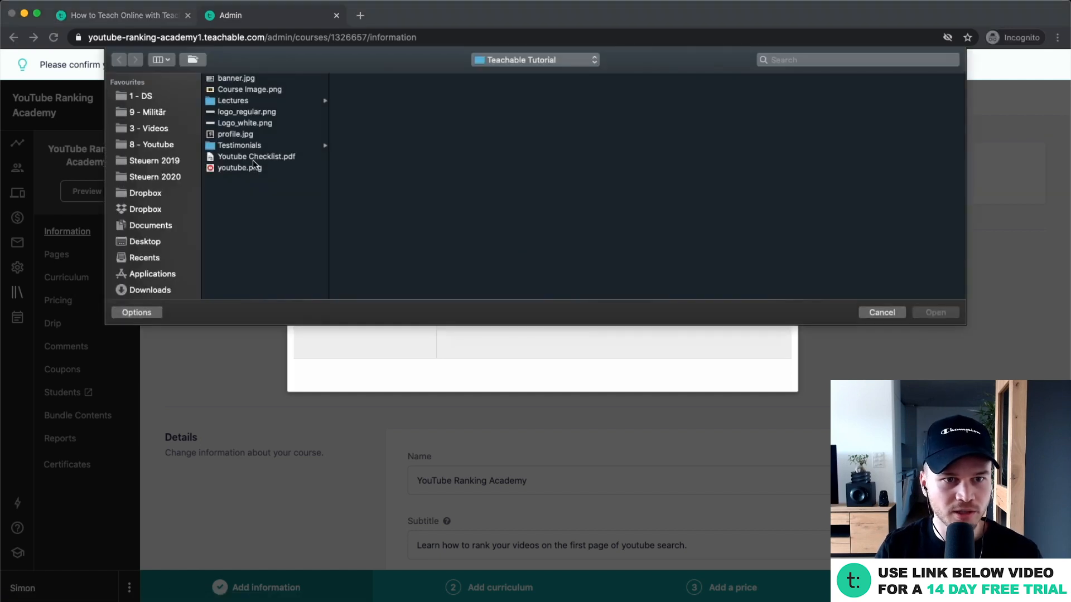
pyautogui.click(234, 89)
pyautogui.click(938, 312)
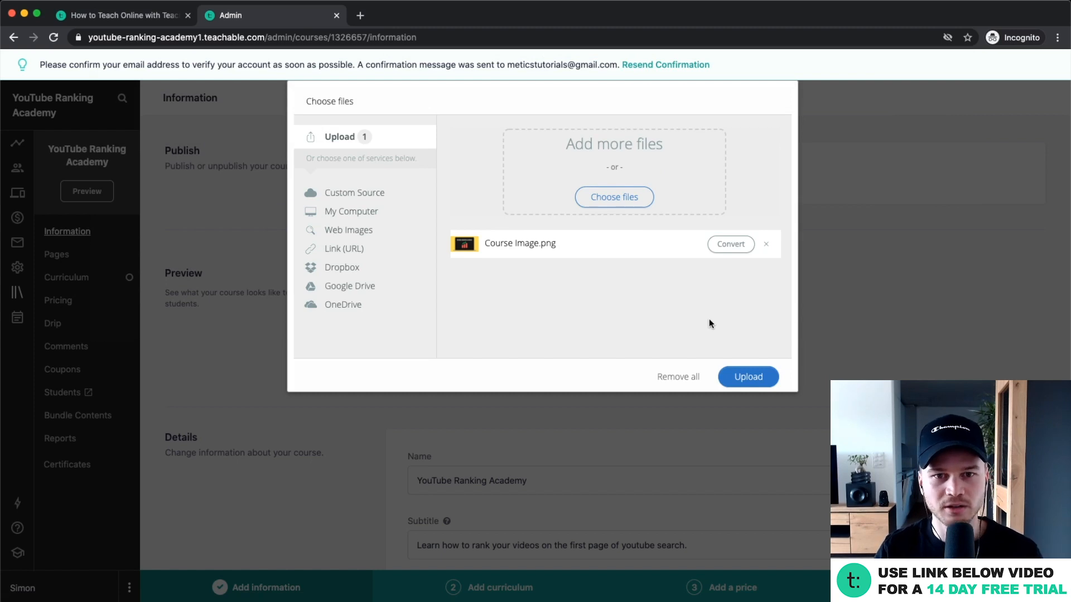
pyautogui.click(737, 376)
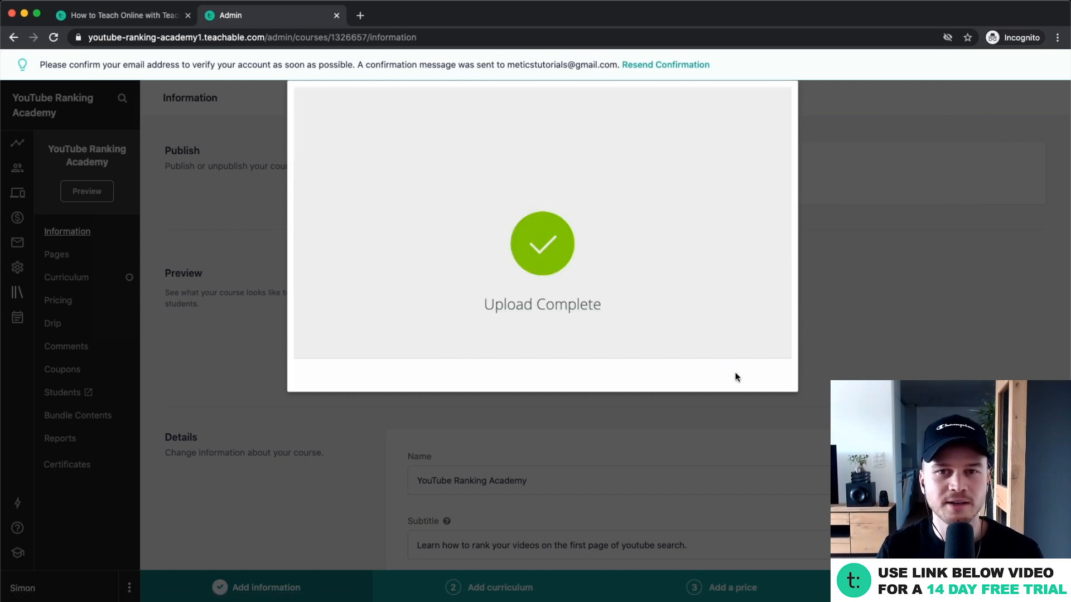
pyautogui.scroll(-15, 735, 373)
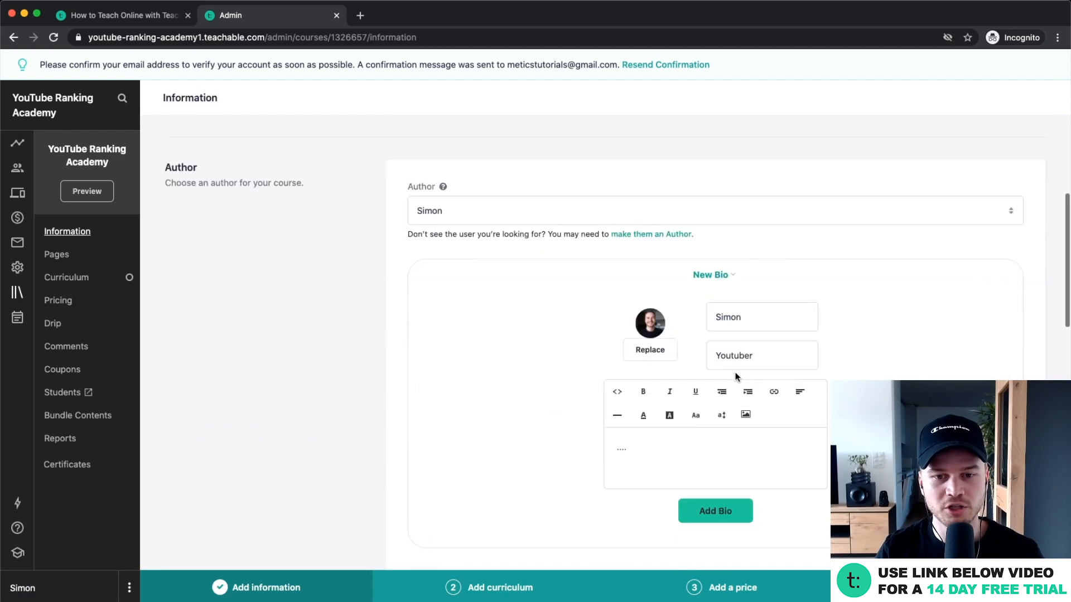
pyautogui.scroll(-2, 735, 377)
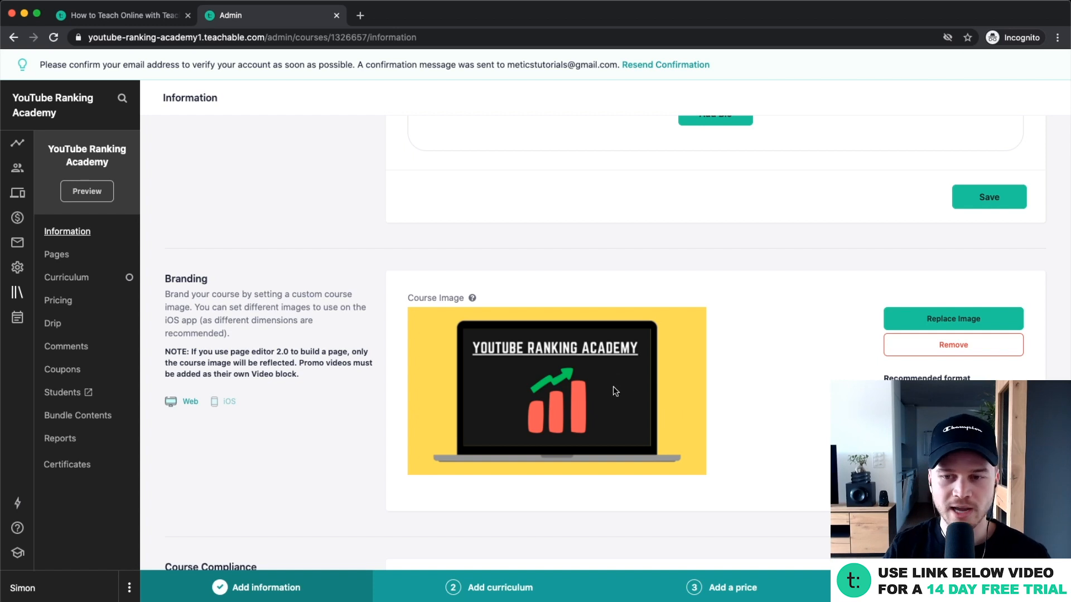
pyautogui.scroll(-1, 203, 384)
# Step: Switch the course branding to iOS and upload Course Image.png from the computer as the thumbnail
pyautogui.scroll(5, 209, 366)
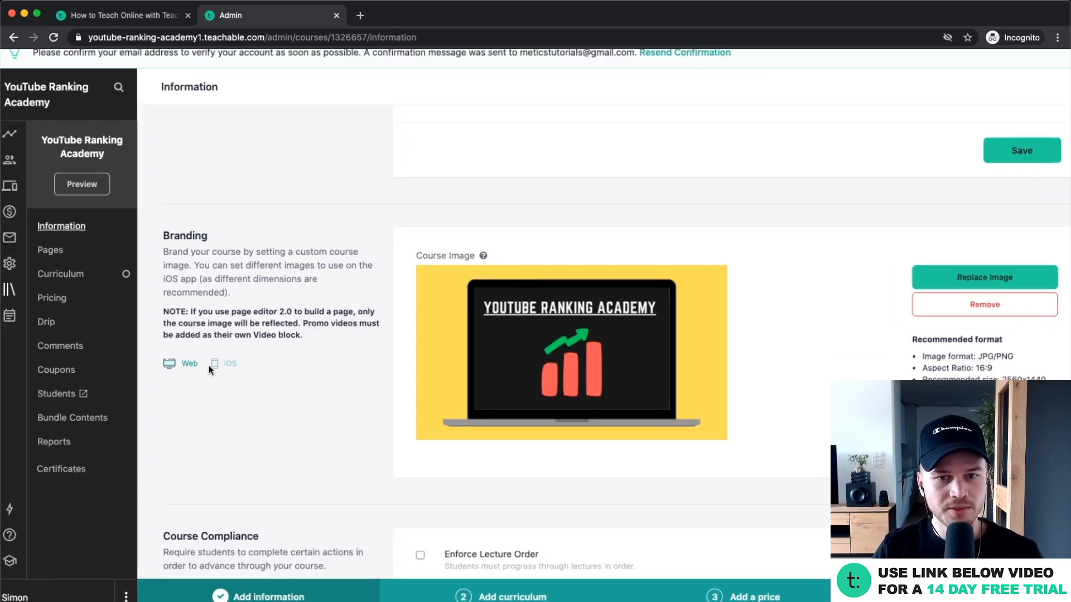
pyautogui.scroll(-1, 484, 351)
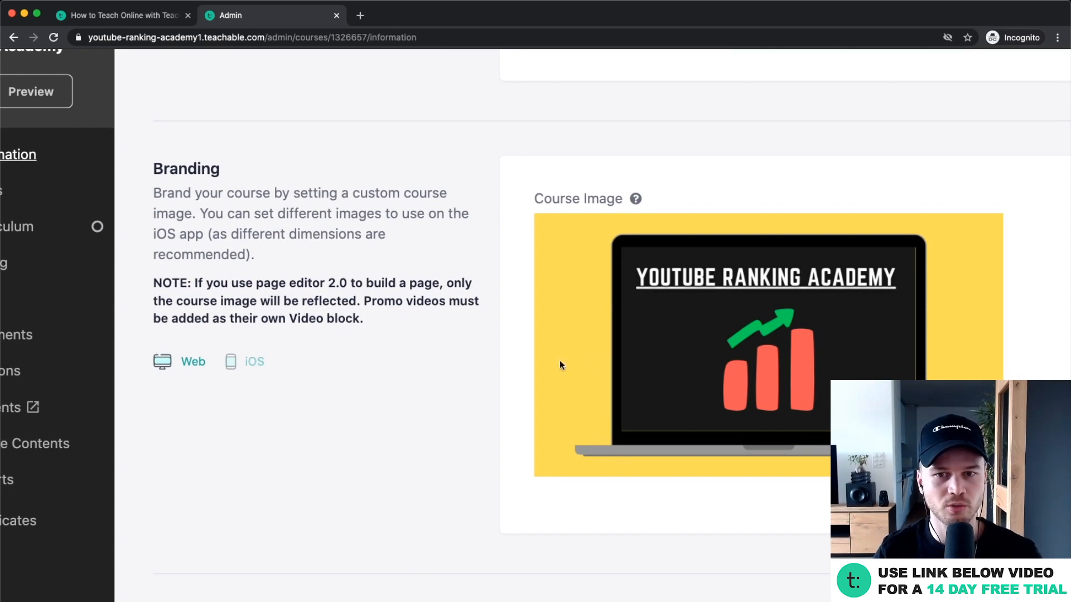
pyautogui.scroll(-3, 560, 360)
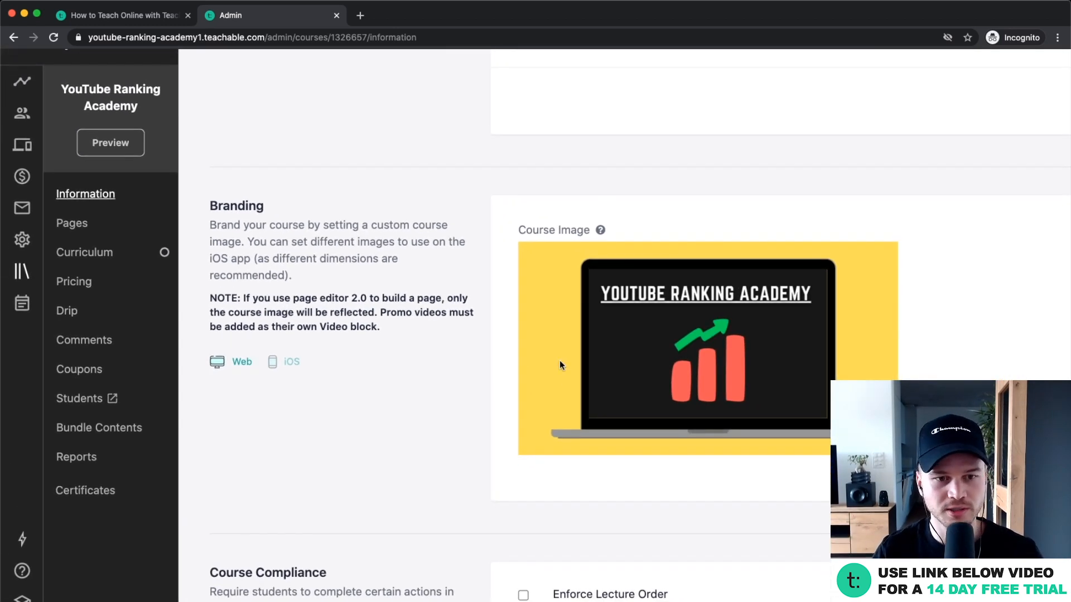
pyautogui.click(289, 368)
pyautogui.scroll(-3, 493, 334)
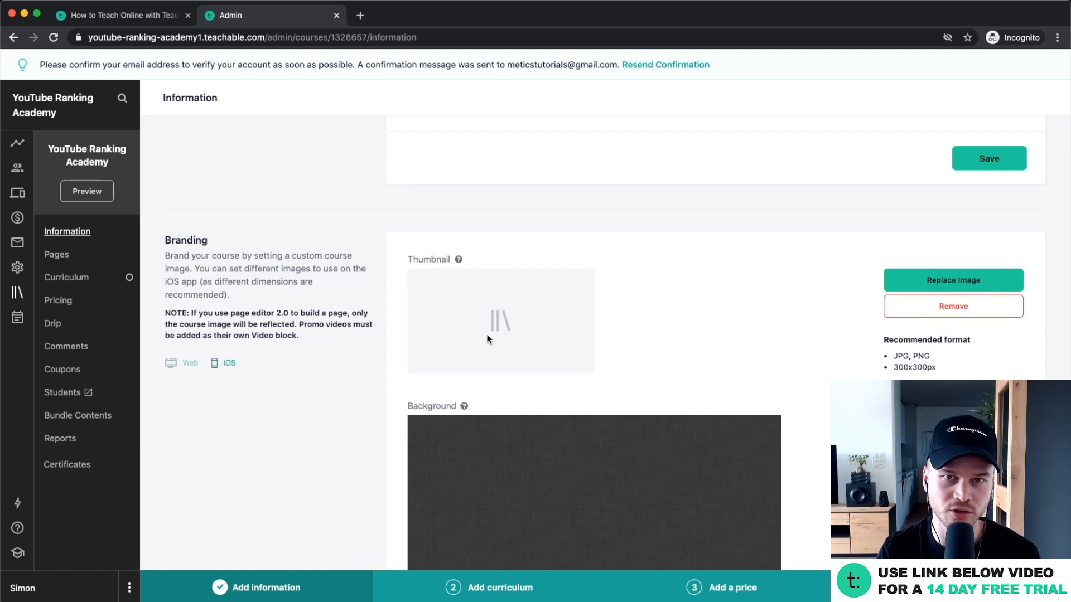
pyautogui.click(928, 286)
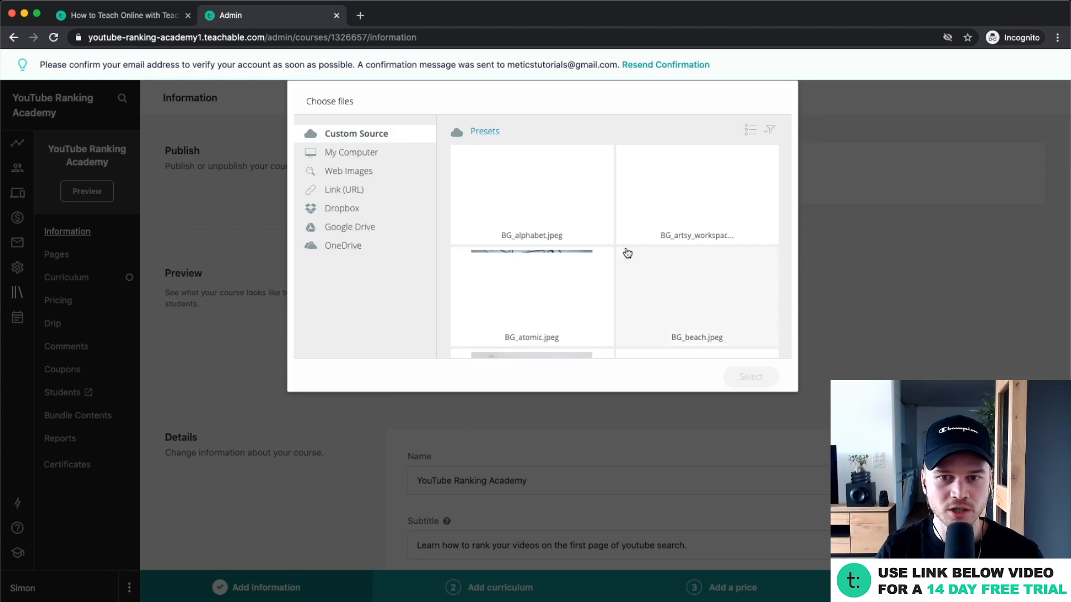
pyautogui.click(399, 156)
pyautogui.click(623, 276)
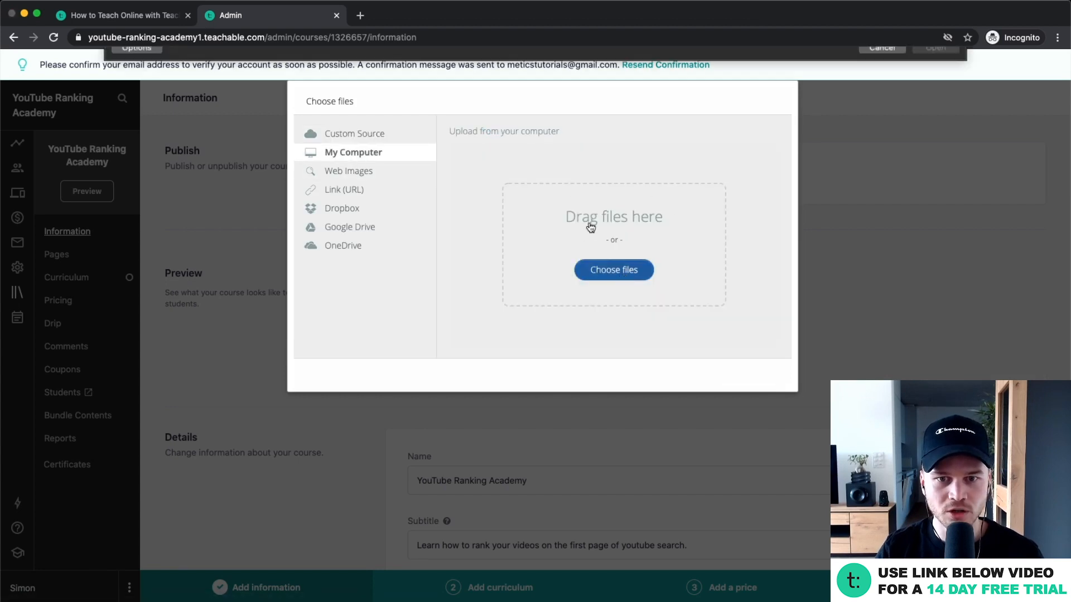
pyautogui.click(241, 90)
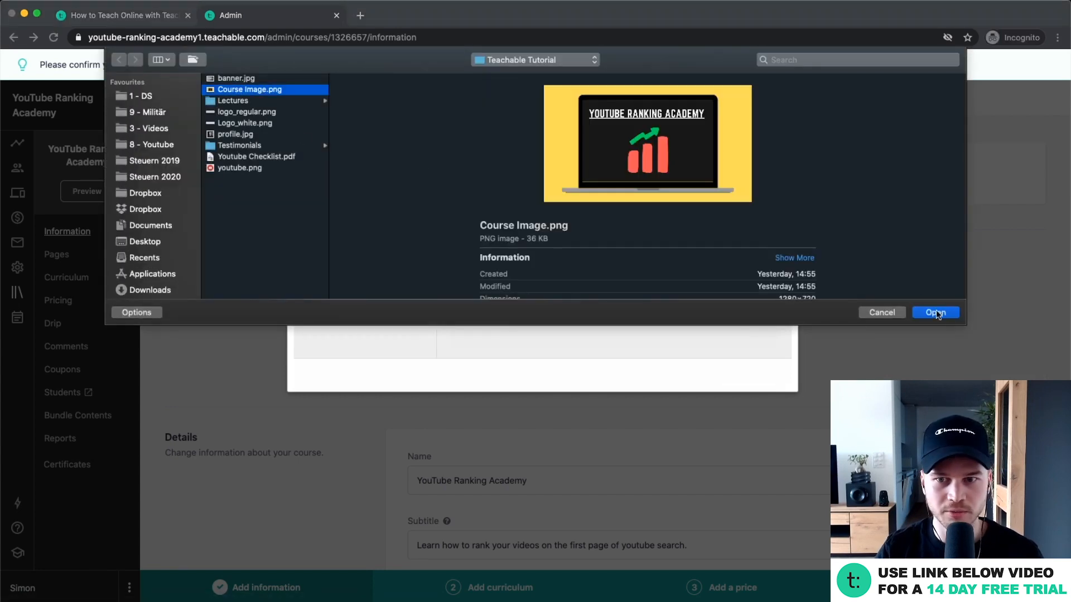
pyautogui.click(942, 312)
pyautogui.click(752, 373)
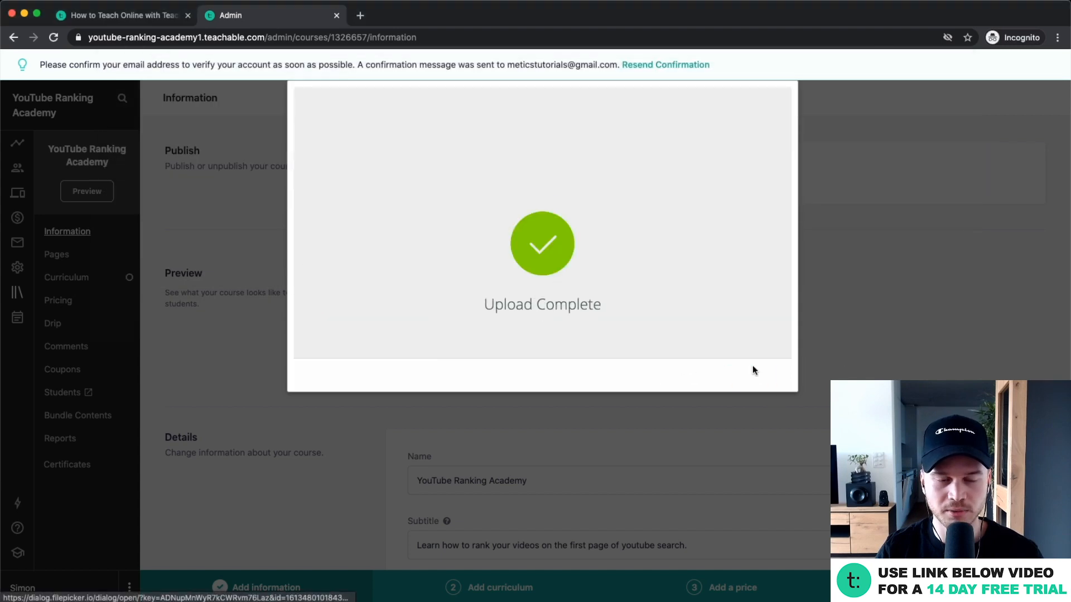
pyautogui.scroll(-15, 748, 383)
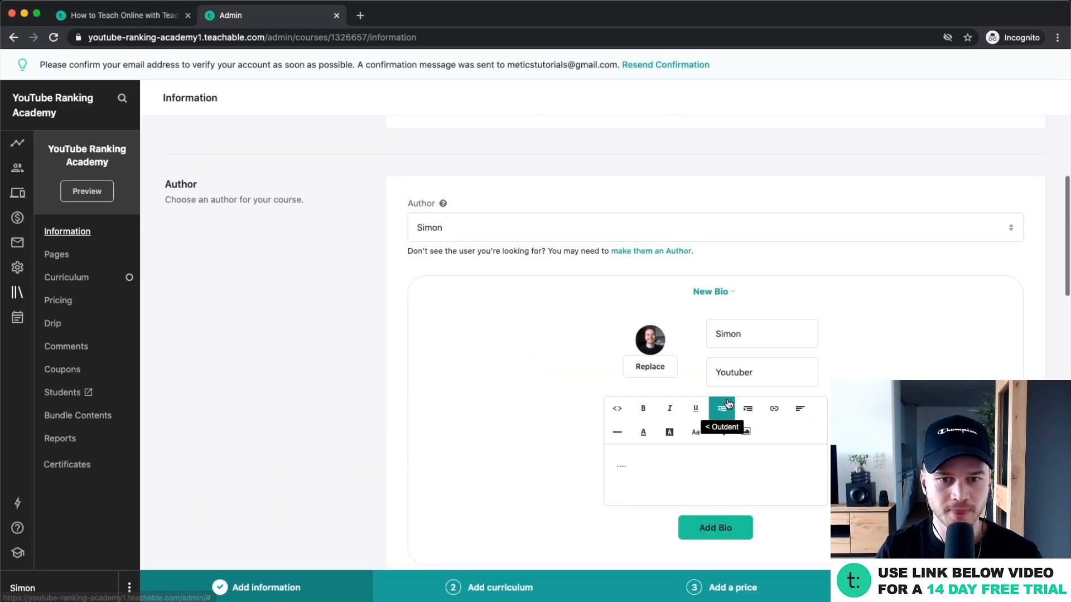
pyautogui.scroll(3, 721, 393)
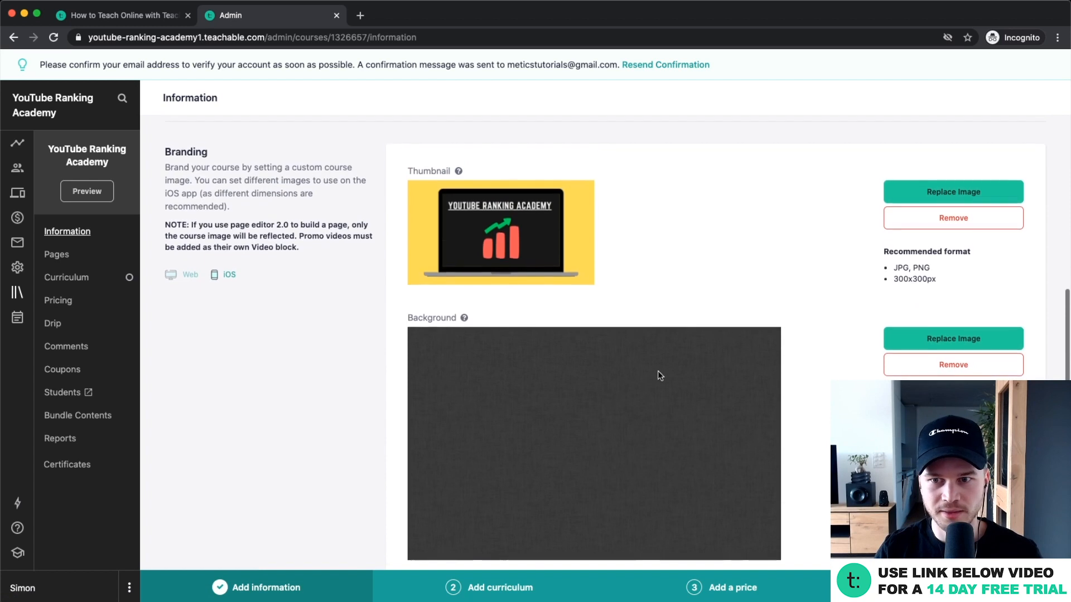
# Step: Try out Enforce Lecture Order in the course compliance settings and switch it off again
pyautogui.scroll(-2, 548, 440)
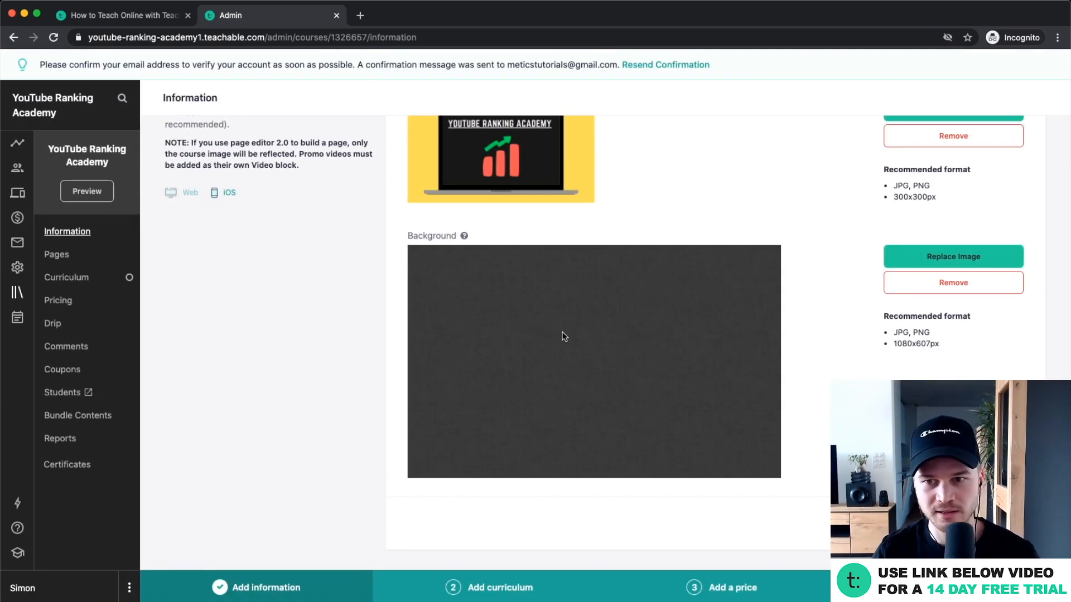
pyautogui.scroll(-6, 563, 335)
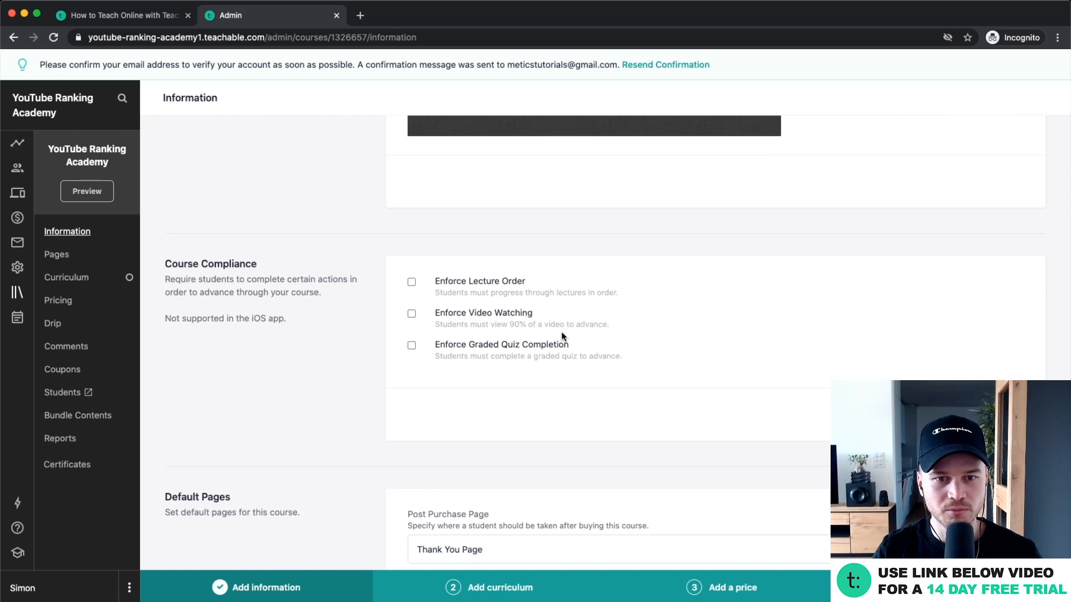
pyautogui.scroll(-2, 561, 331)
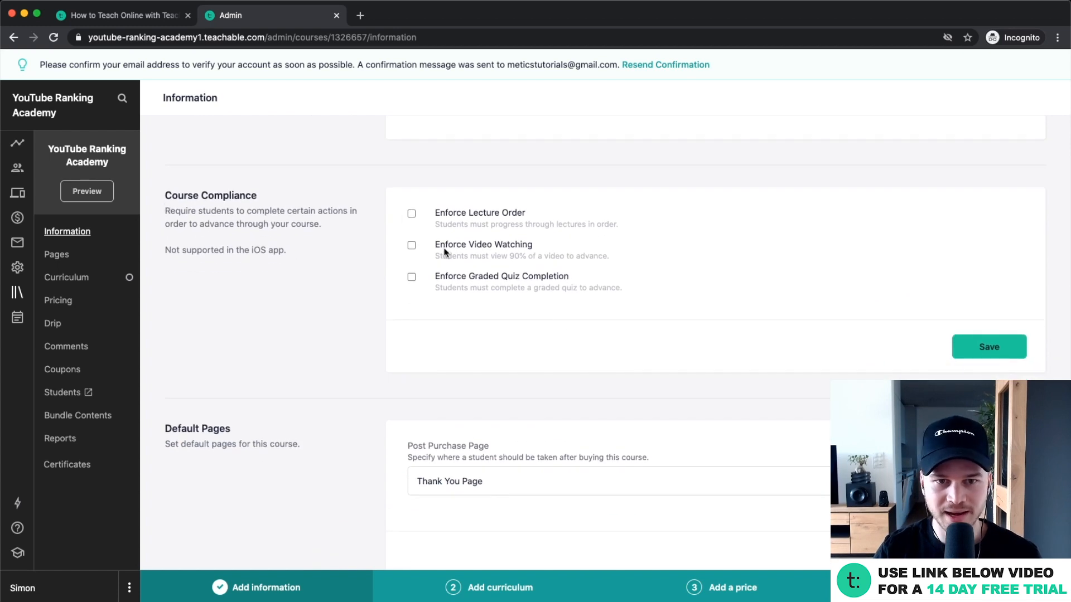
pyautogui.scroll(2, 446, 252)
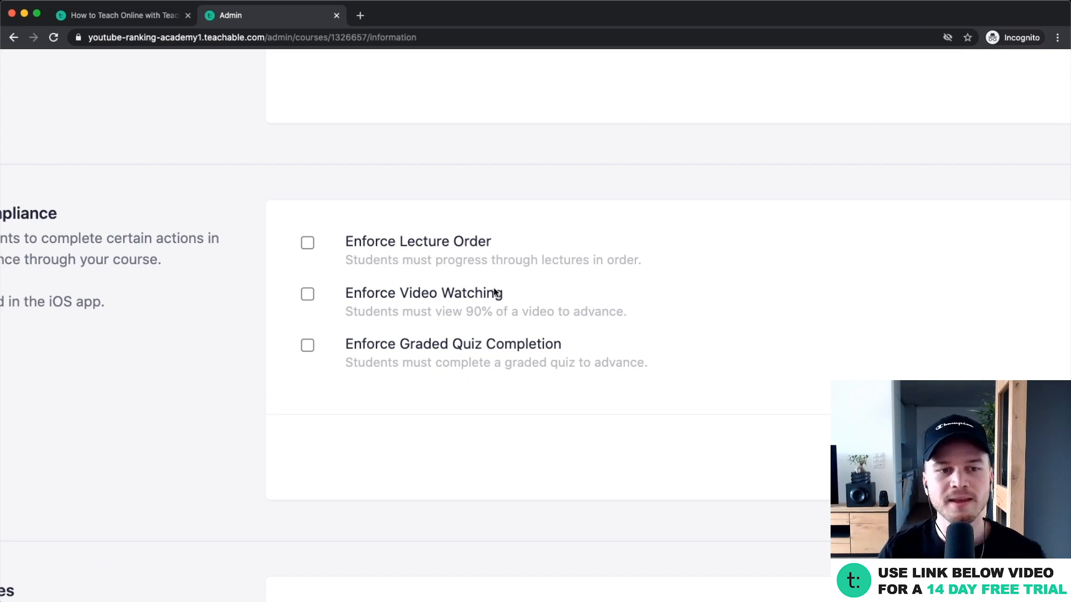
pyautogui.hscroll(-5, 495, 292)
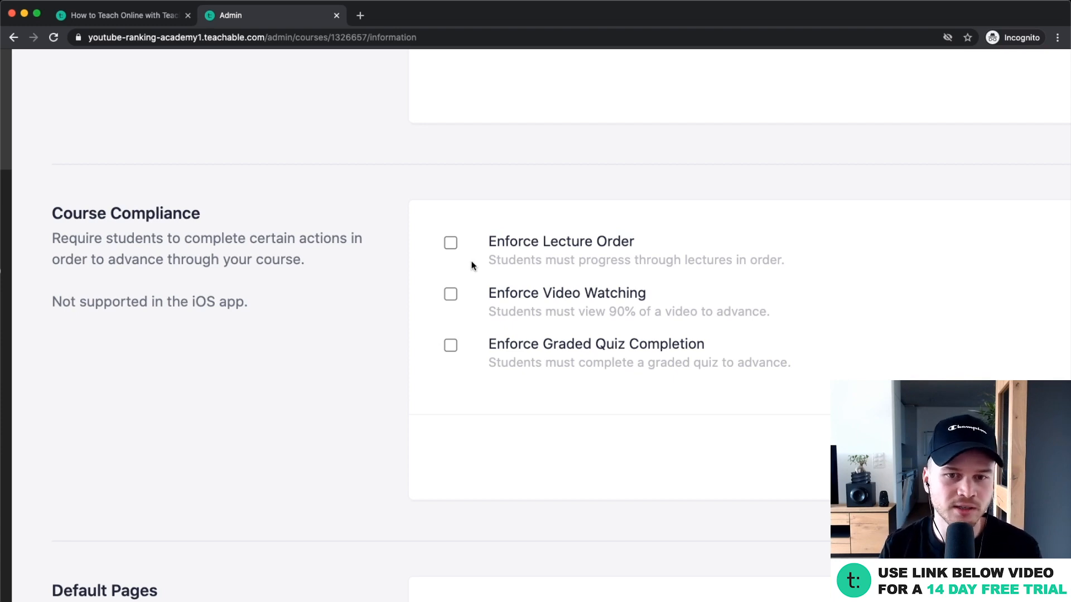
pyautogui.click(450, 245)
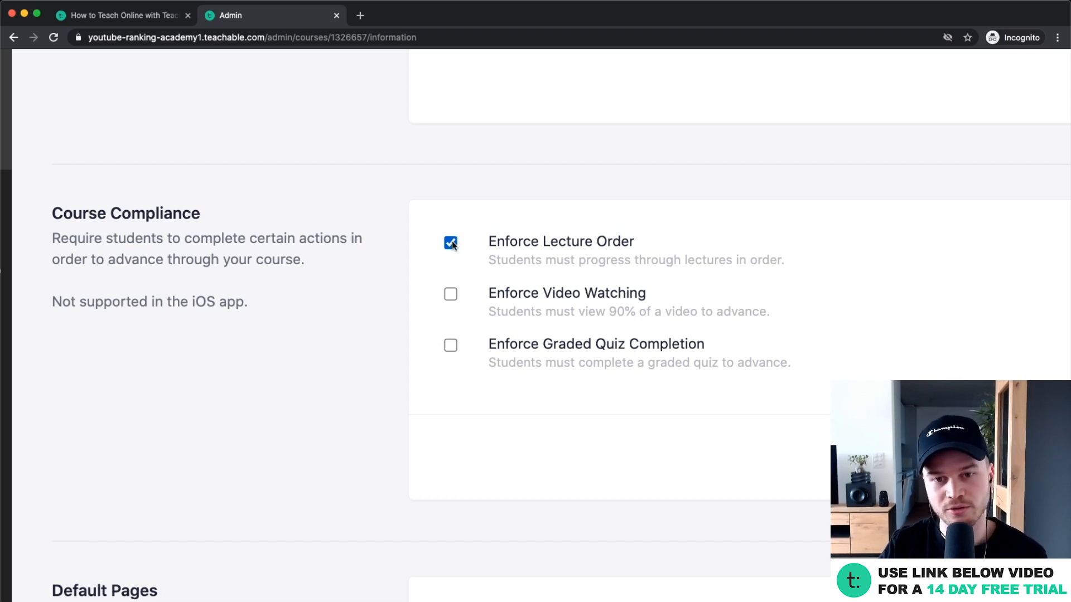
pyautogui.click(450, 244)
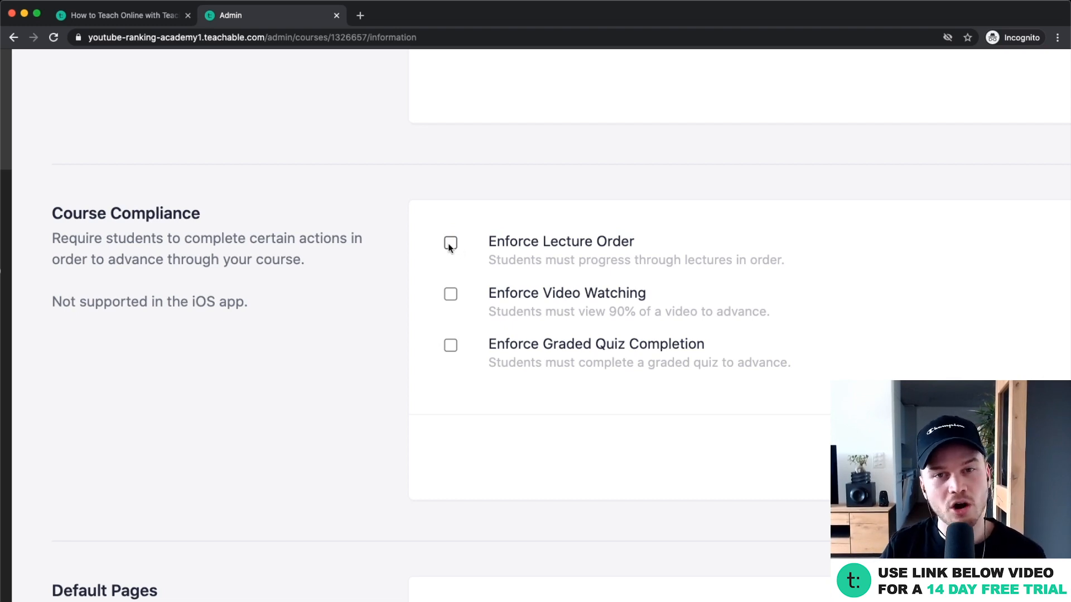
# Step: Read the video watching and quiz rules under Course Compliance and enable Enforce Graded Quiz Completion
pyautogui.hscroll(3, 450, 298)
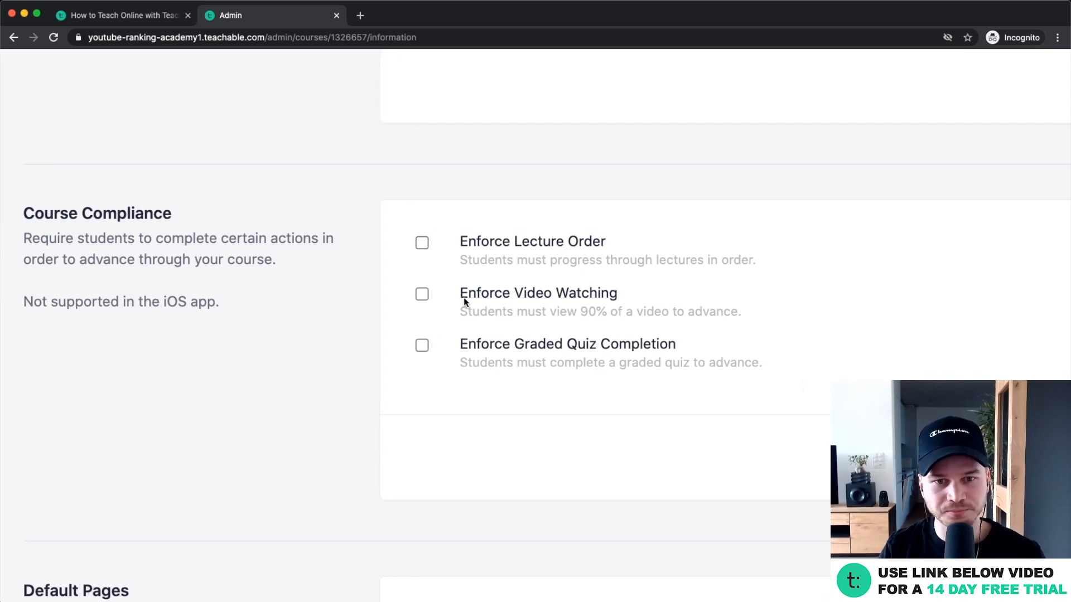
pyautogui.scroll(-1, 397, 292)
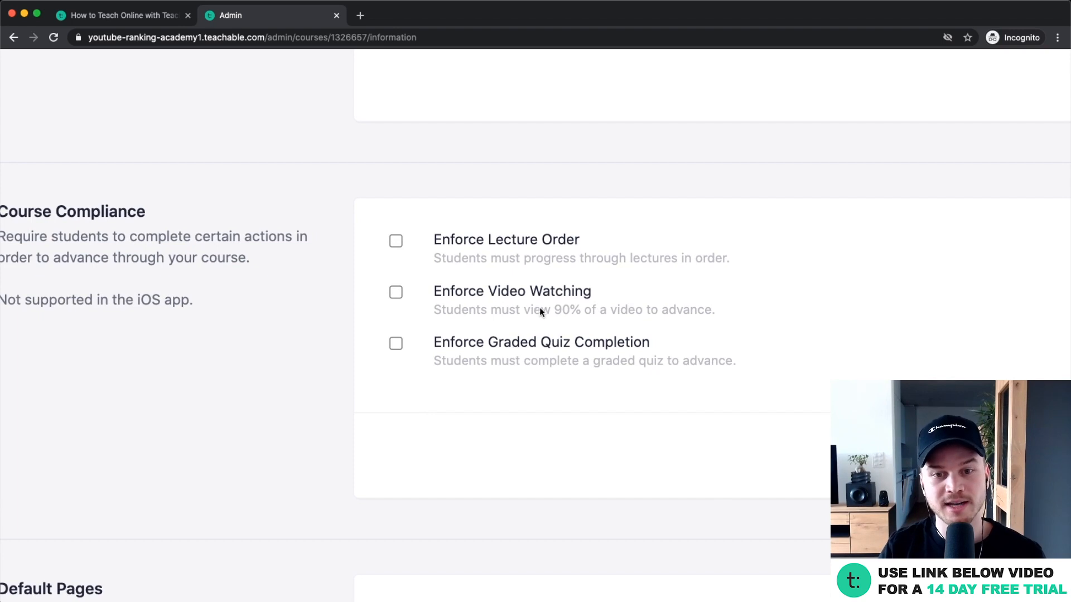
pyautogui.moveTo(540, 310); pyautogui.dragTo(639, 311)
pyautogui.scroll(-2, 601, 342)
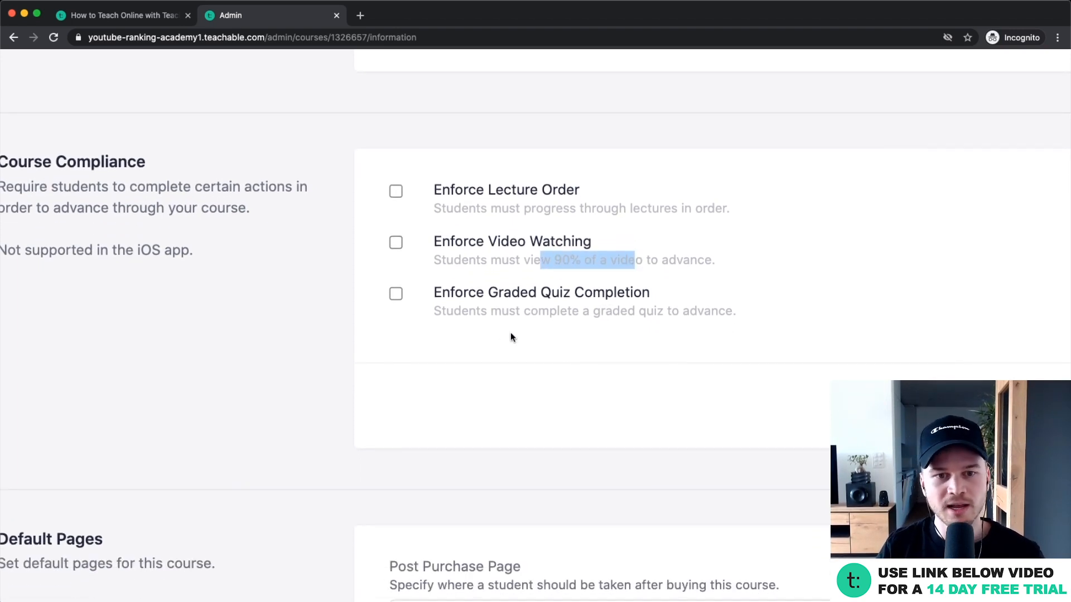
pyautogui.click(462, 310)
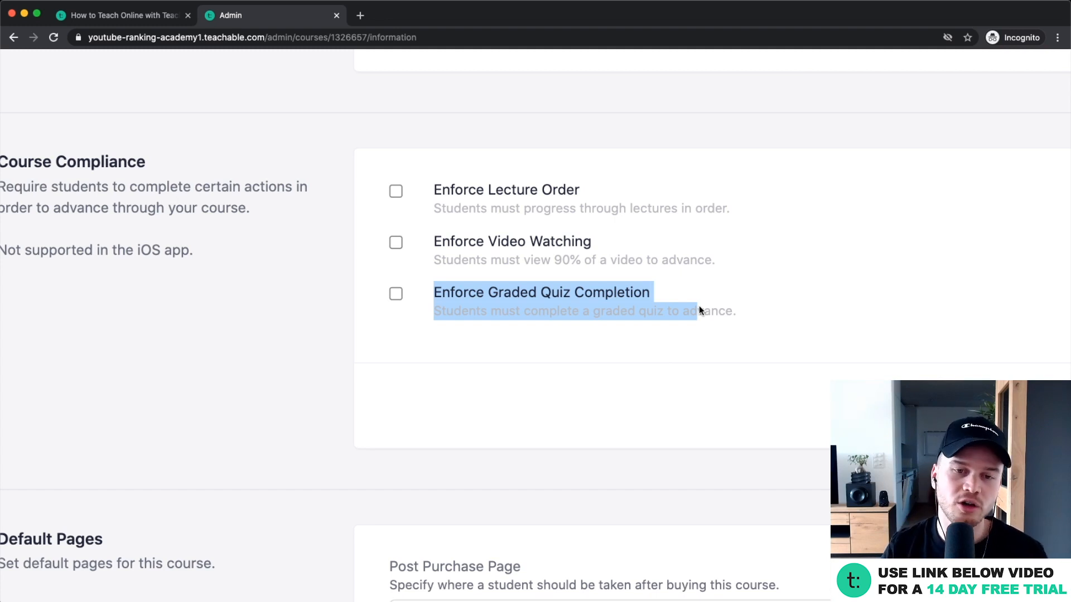
pyautogui.click(396, 295)
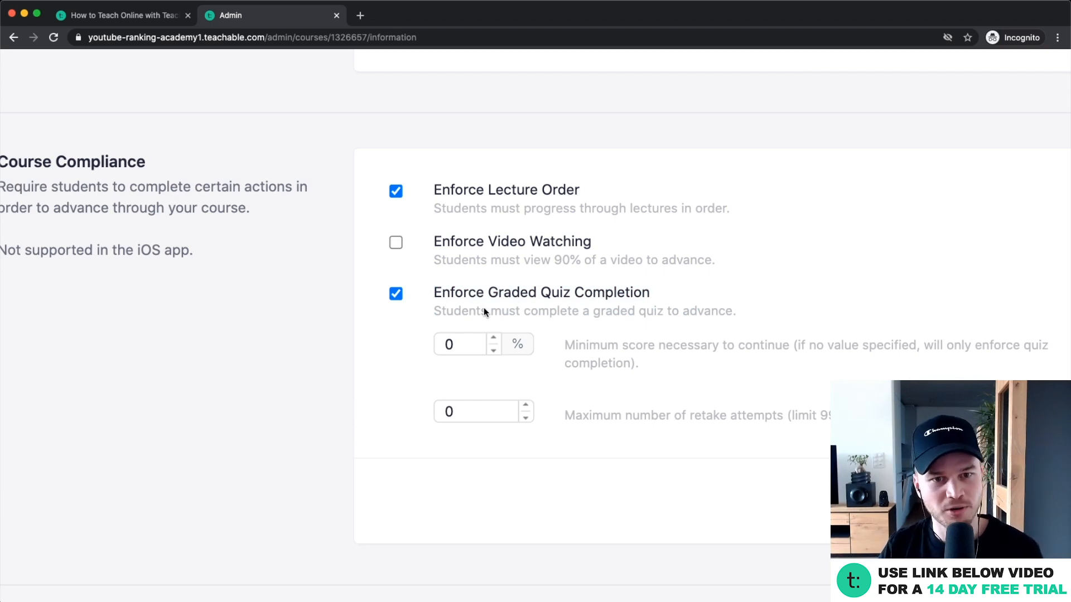
# Step: Disable Enforce Graded Quiz Completion and Enforce Lecture Order under Course Compliance and save the section
pyautogui.click(396, 296)
pyautogui.click(394, 193)
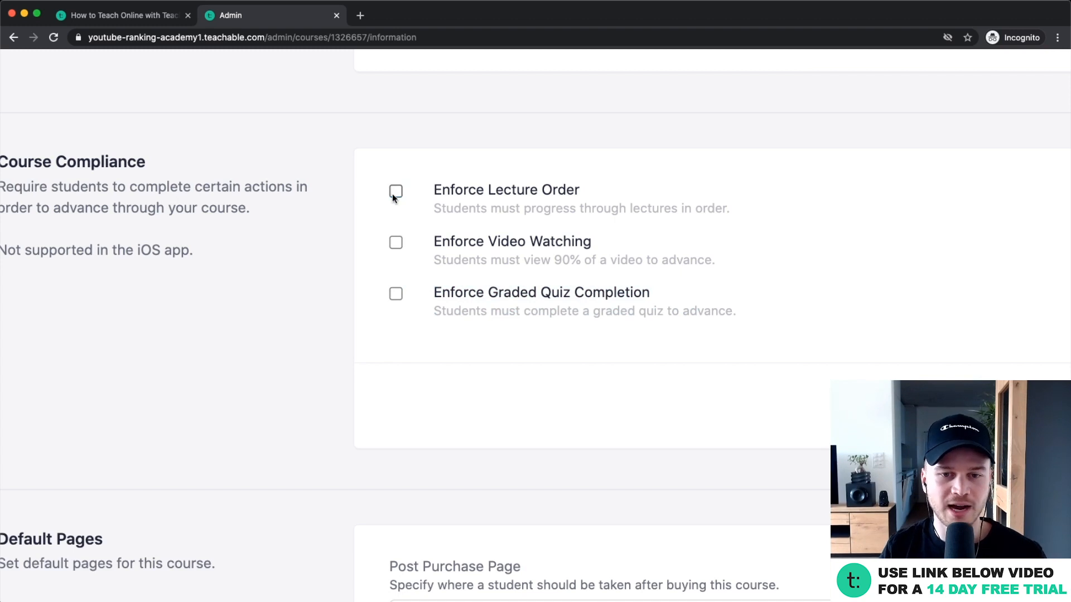
pyautogui.scroll(-5, 451, 269)
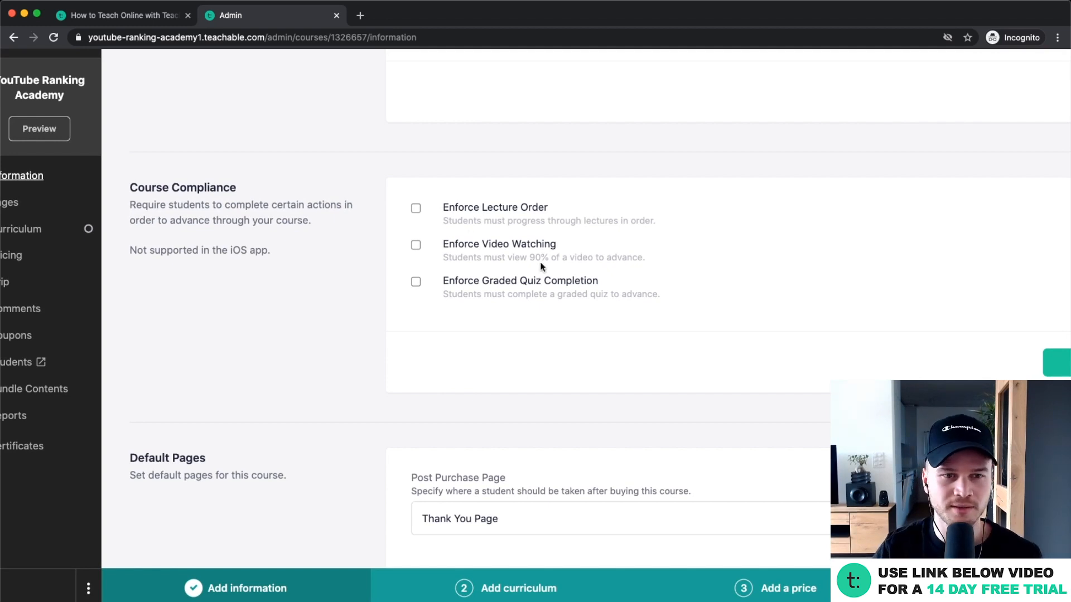
pyautogui.scroll(-3, 541, 266)
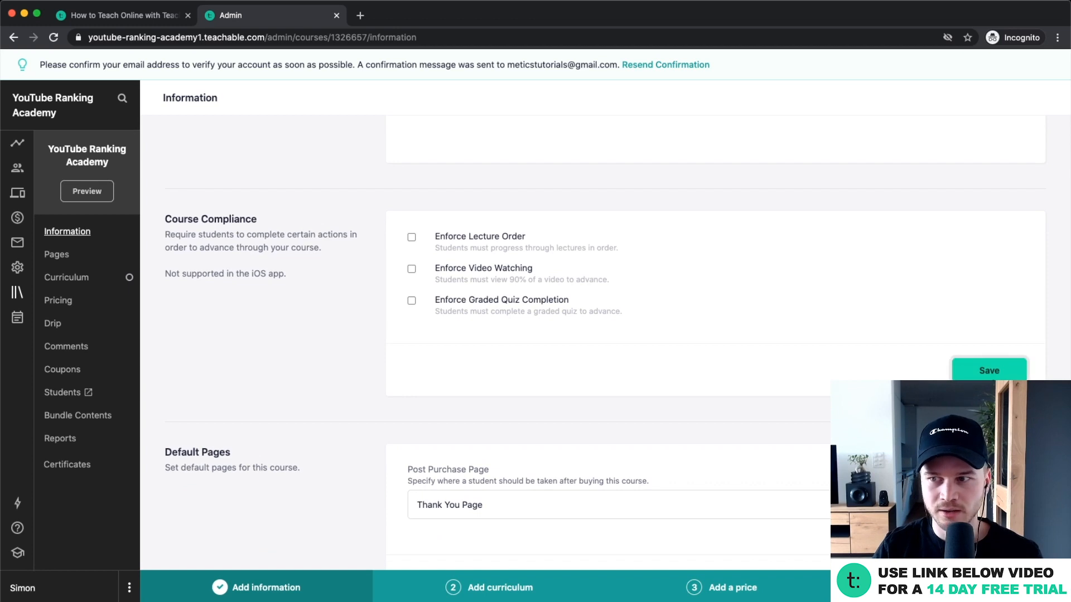
# Step: Try Enrolled Course Curriculum as the Post Purchase Page in the course's Default Pages settings
pyautogui.scroll(-5, 1004, 313)
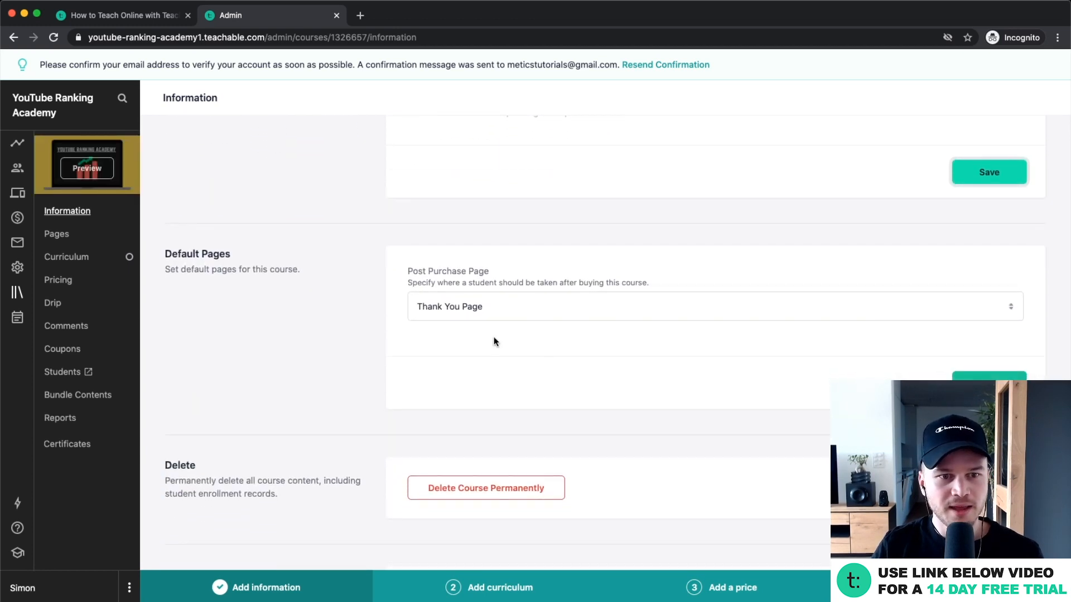
pyautogui.scroll(5, 493, 342)
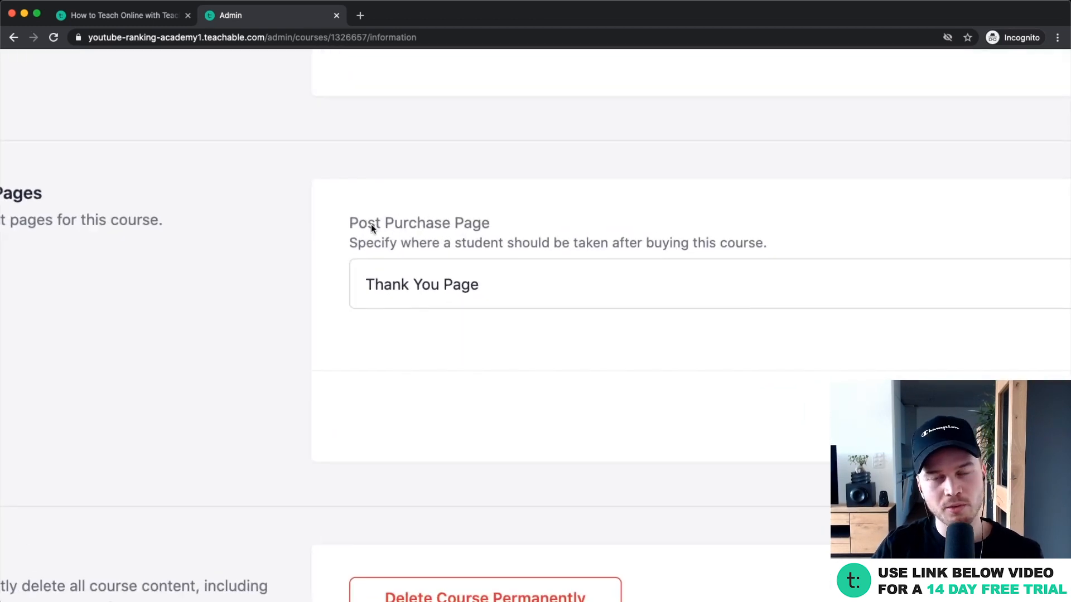
pyautogui.click(407, 298)
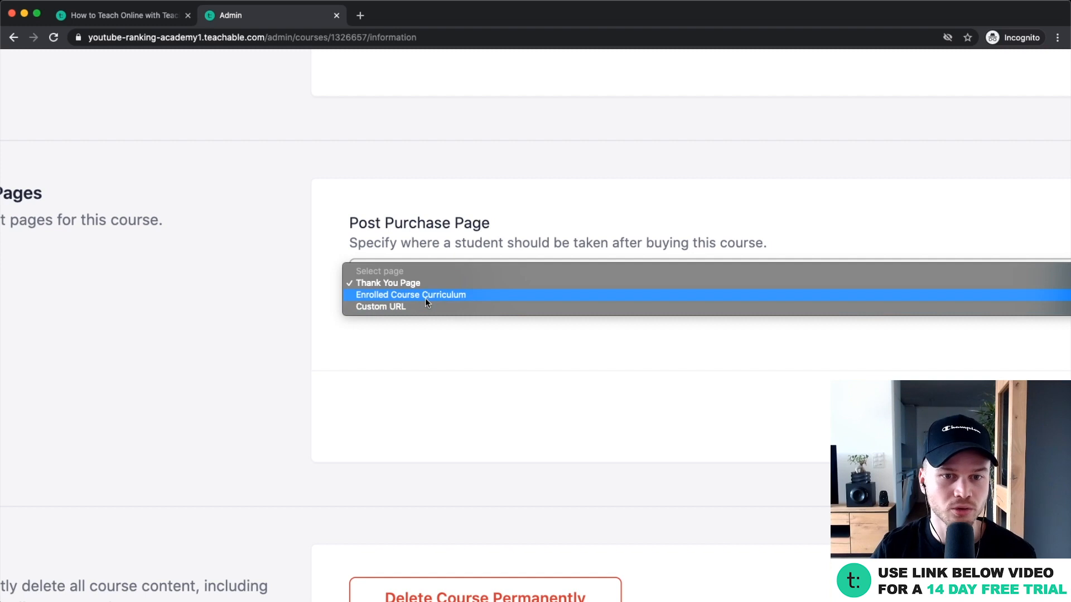
pyautogui.click(452, 294)
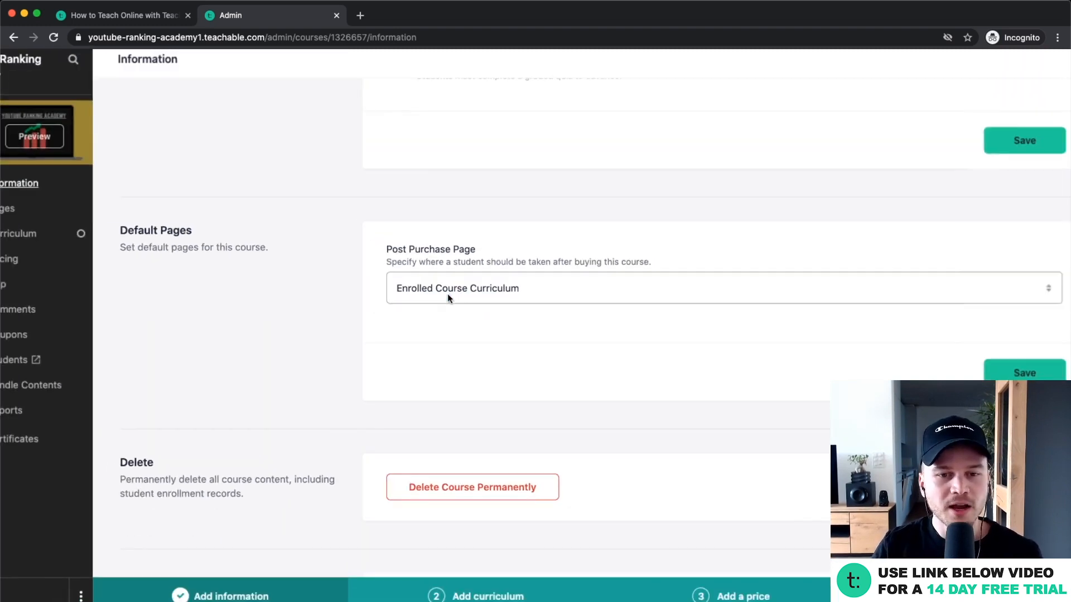
# Step: Set the Post Purchase Page to Thank You Page and save the Default Pages settings
pyautogui.click(447, 293)
pyautogui.click(430, 272)
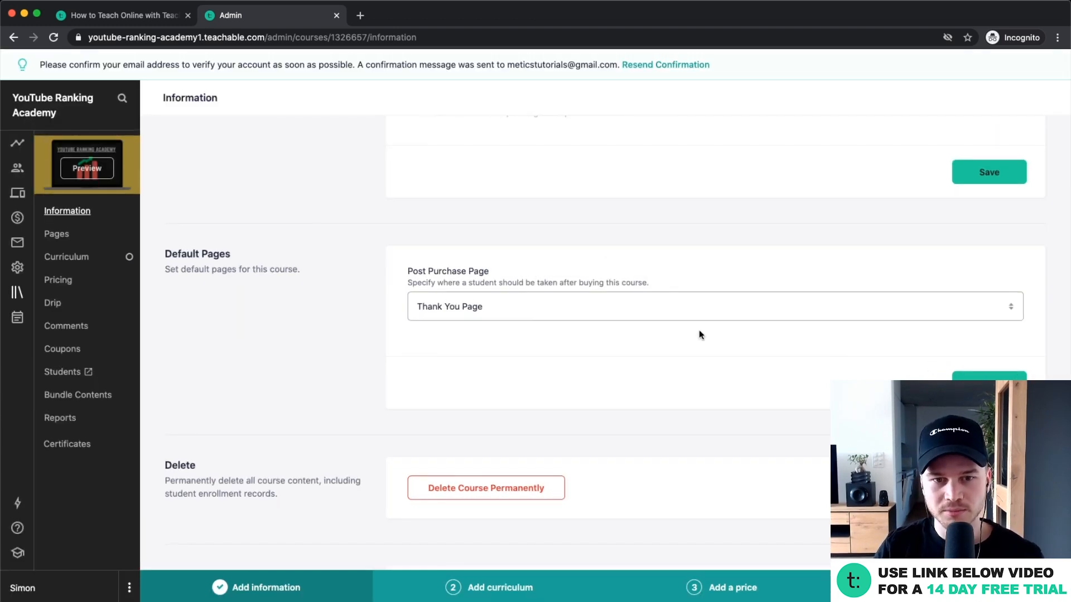
pyautogui.scroll(-2, 466, 310)
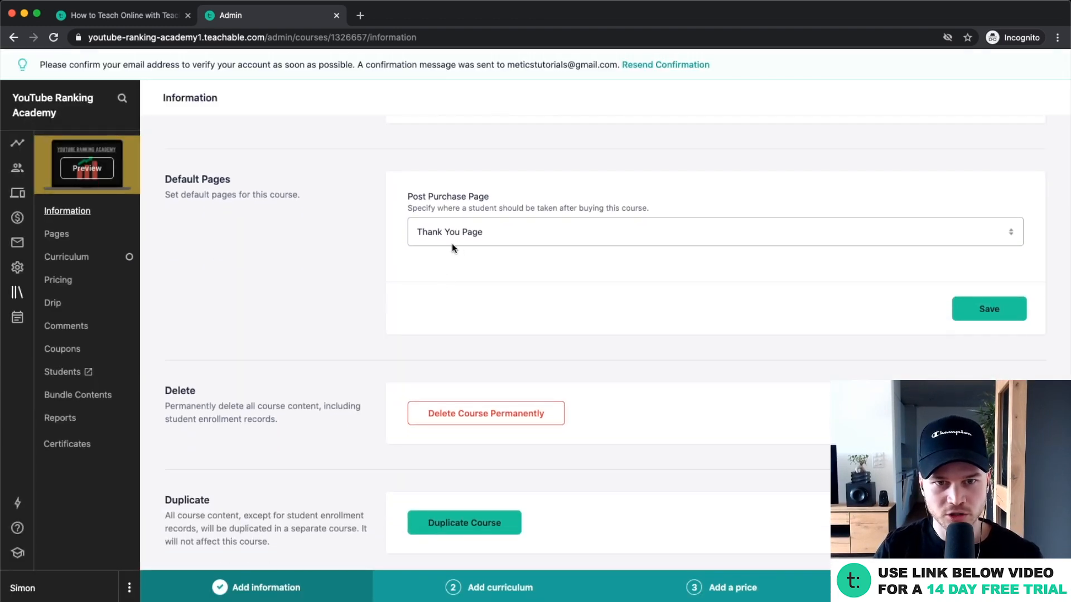
pyautogui.click(973, 311)
pyautogui.scroll(-2, 666, 282)
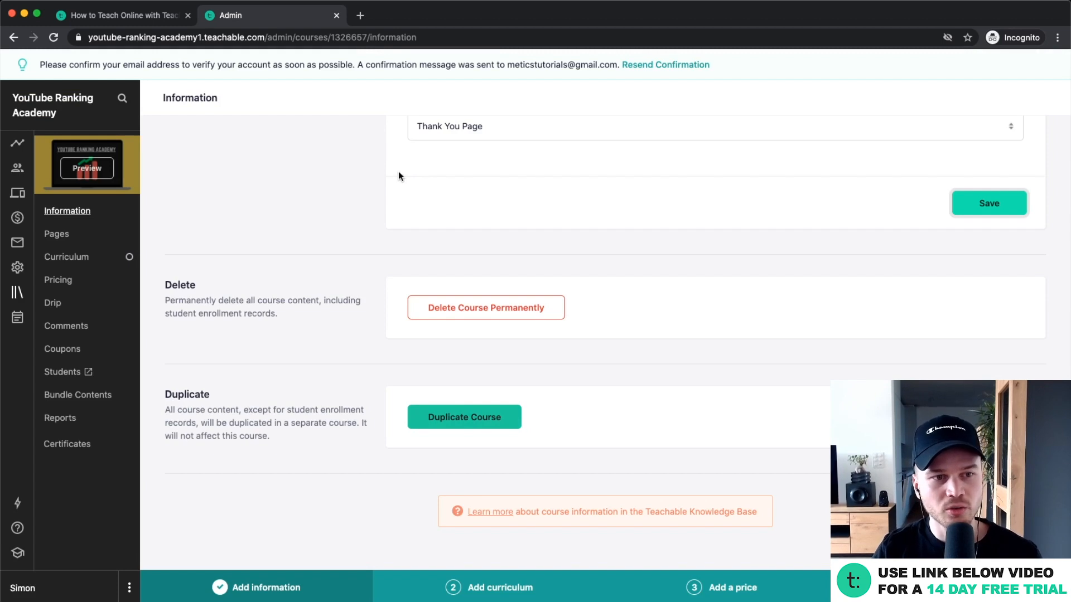
pyautogui.scroll(3, 74, 218)
pyautogui.scroll(-3, 74, 218)
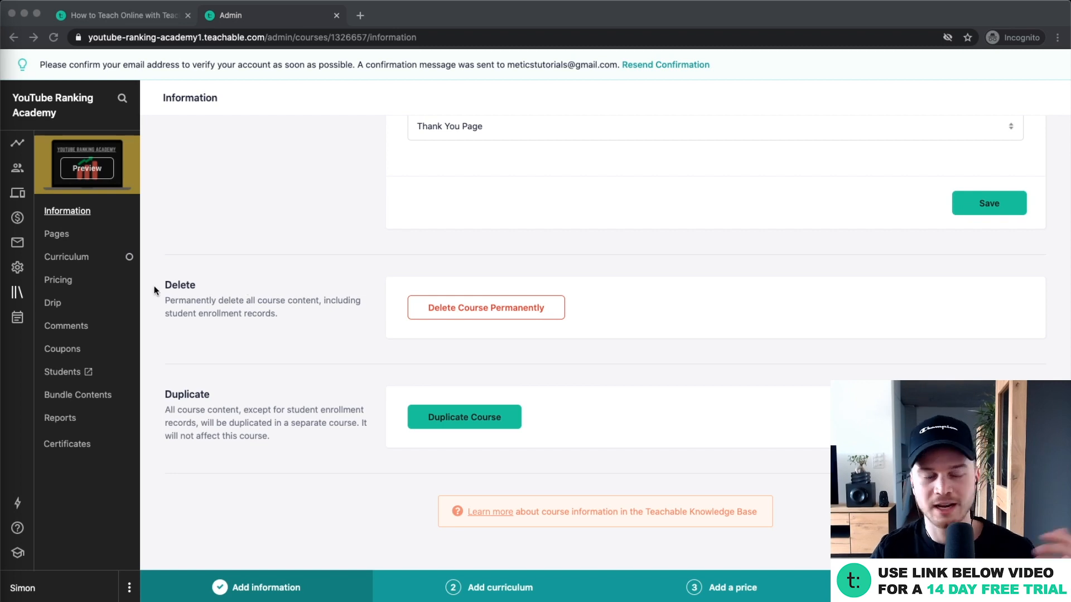
# Step: Open the course curriculum and rename First Section as "Getting Started"
pyautogui.click(63, 260)
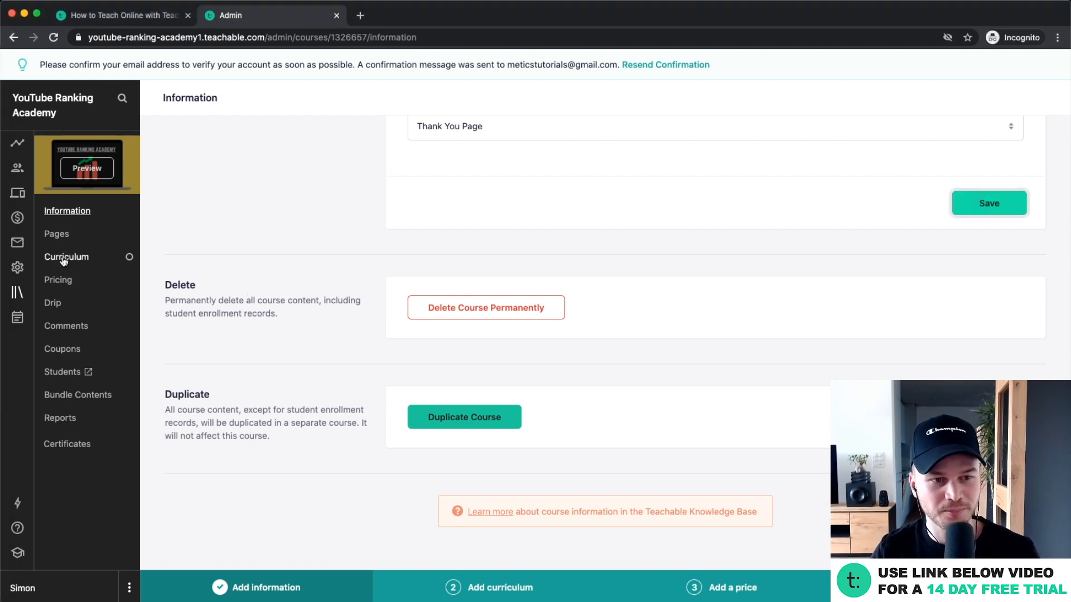
pyautogui.scroll(3, 64, 260)
pyautogui.hscroll(-2, 85, 263)
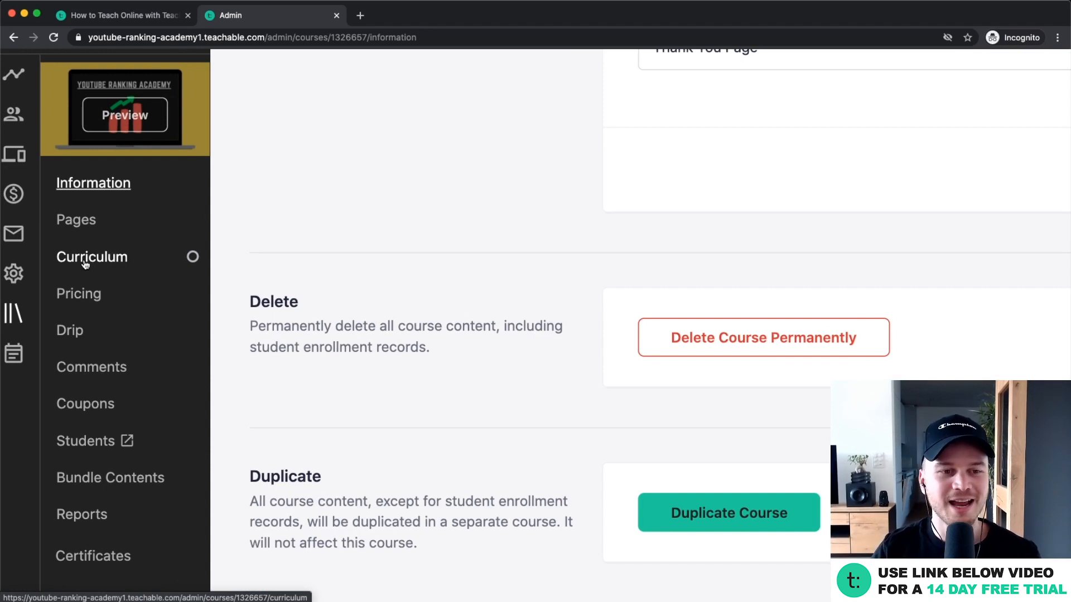
pyautogui.click(85, 264)
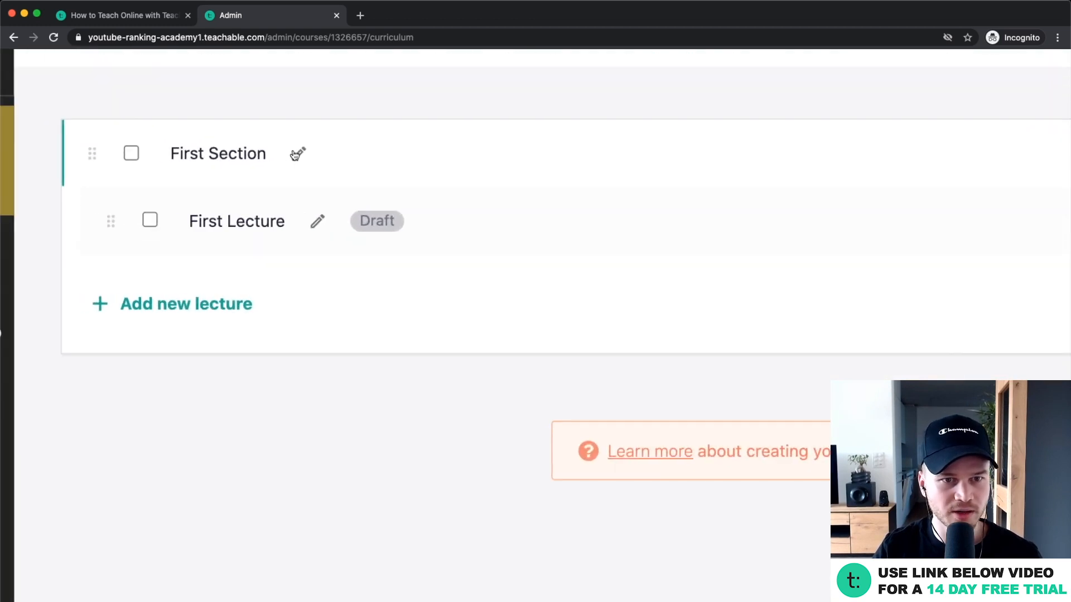
pyautogui.click(292, 162)
pyautogui.moveTo(299, 152); pyautogui.dragTo(190, 153)
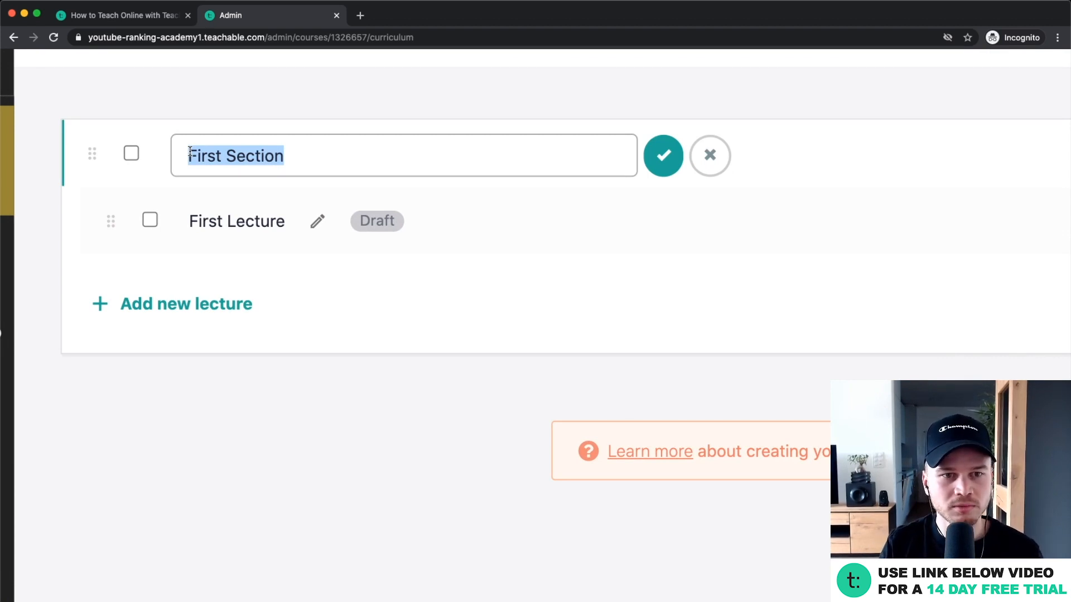
pyautogui.write('Getting')
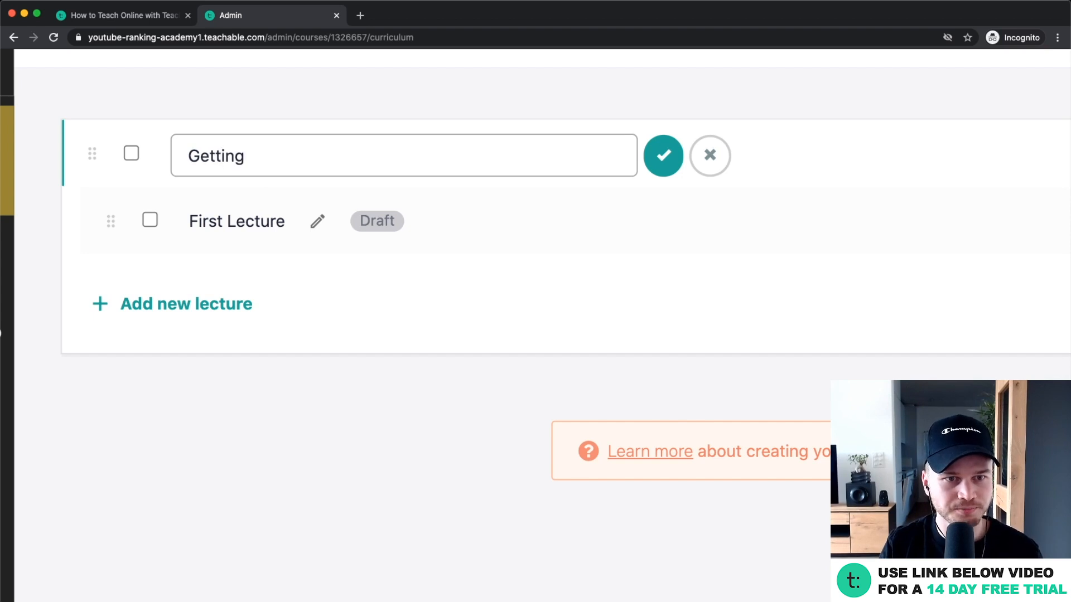
pyautogui.write(' Started')
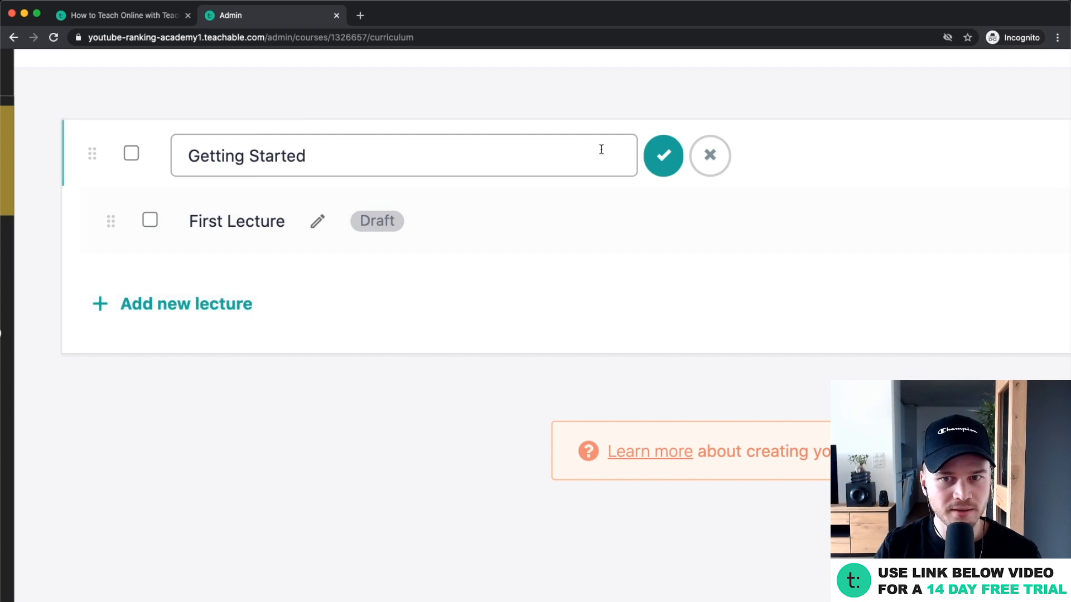
pyautogui.click(663, 159)
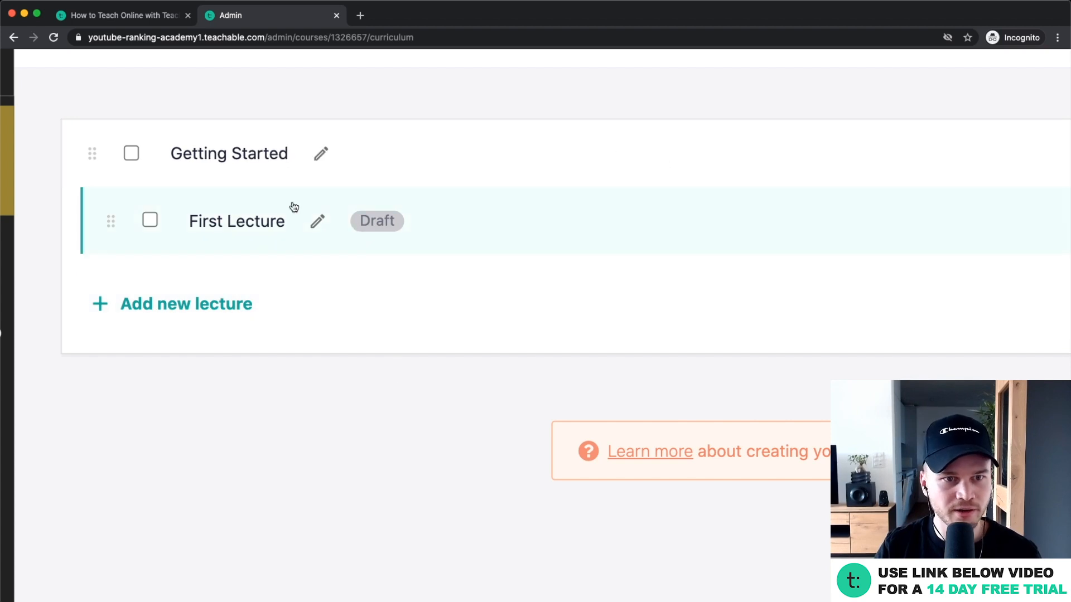
# Step: Rename First Lecture in the Getting Started section as "Understand the youtube algorithm"
pyautogui.click(318, 223)
pyautogui.moveTo(321, 223); pyautogui.dragTo(203, 223)
pyautogui.write('Understa')
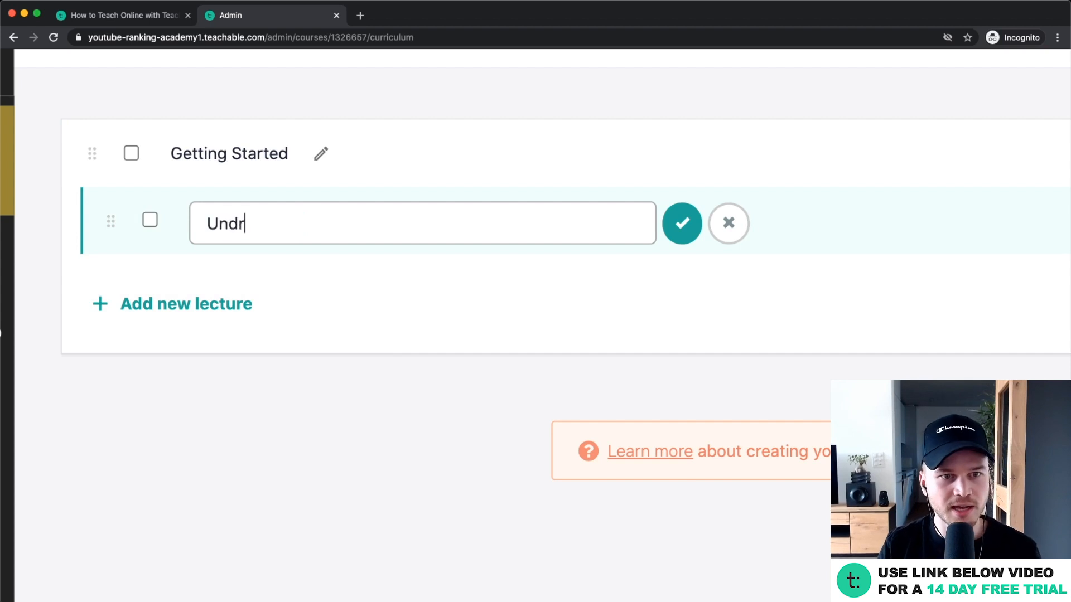
pyautogui.write('nd the youtube algorithm')
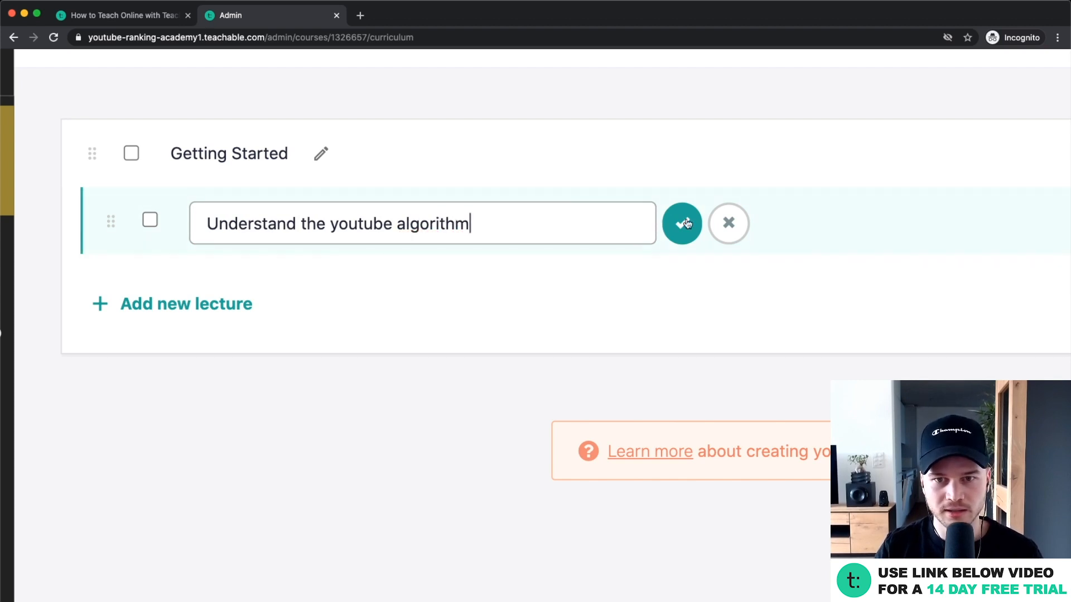
pyautogui.click(686, 224)
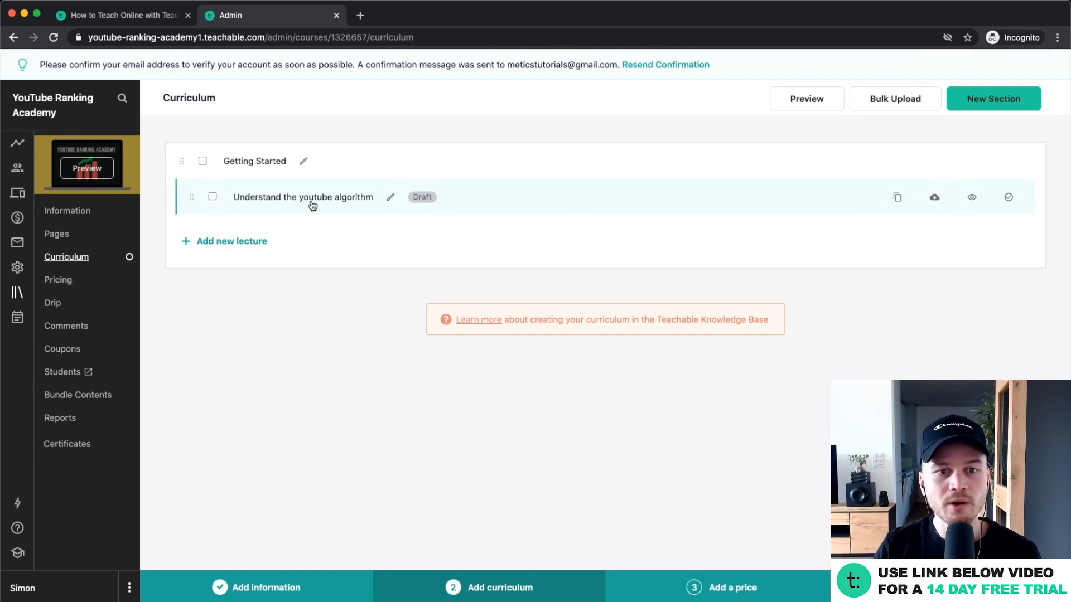
# Step: Open the "Understand the youtube algorithm" lecture and upload Example Lecture.mp4 to it from the computer's Lectures folder
pyautogui.scroll(5, 307, 200)
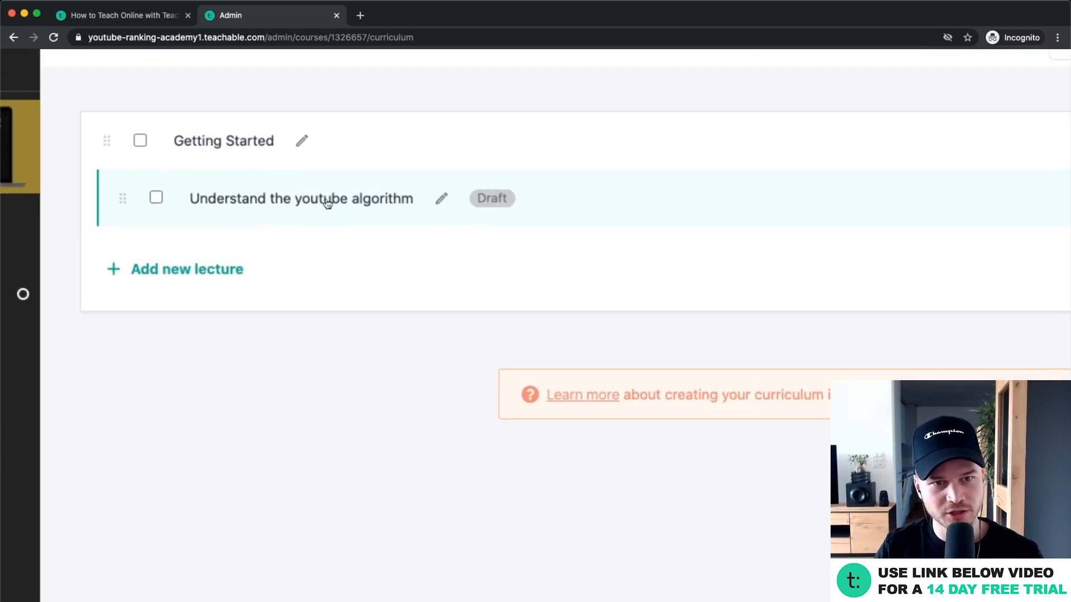
pyautogui.click(305, 200)
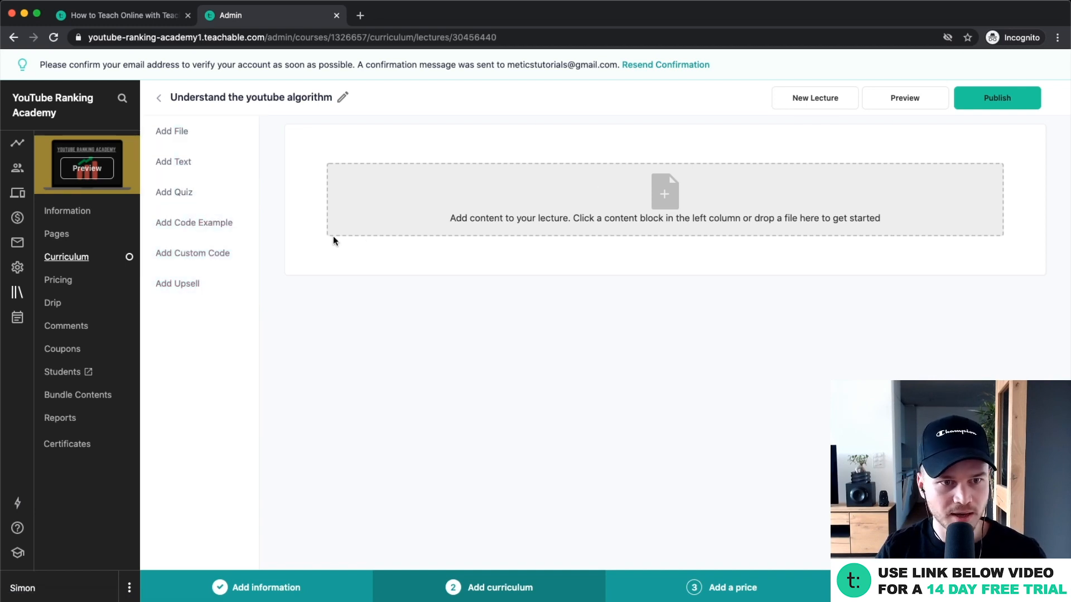
pyautogui.click(543, 219)
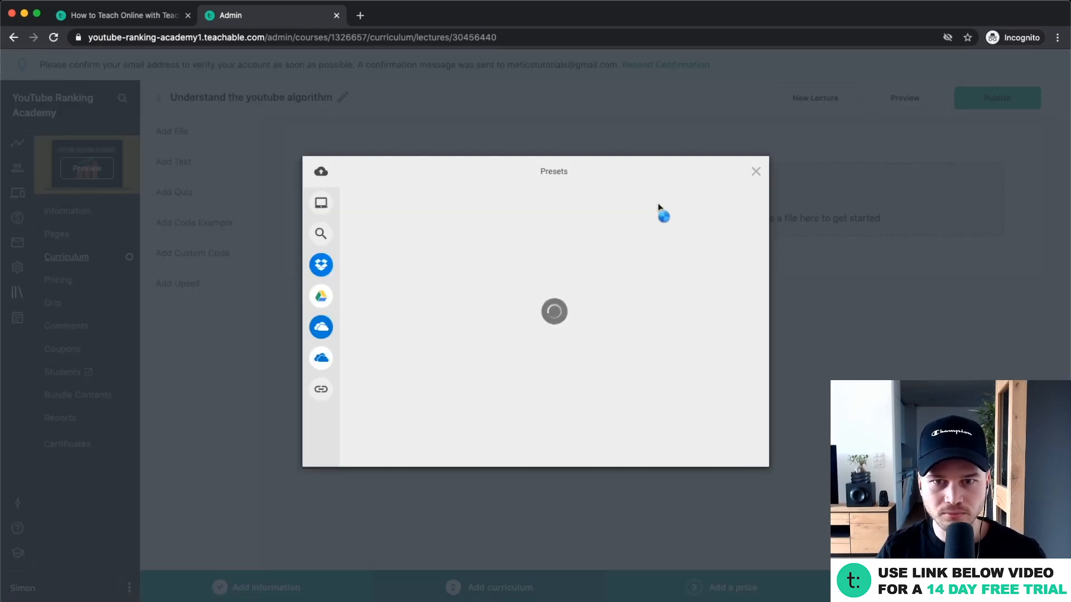
pyautogui.click(756, 172)
pyautogui.click(656, 183)
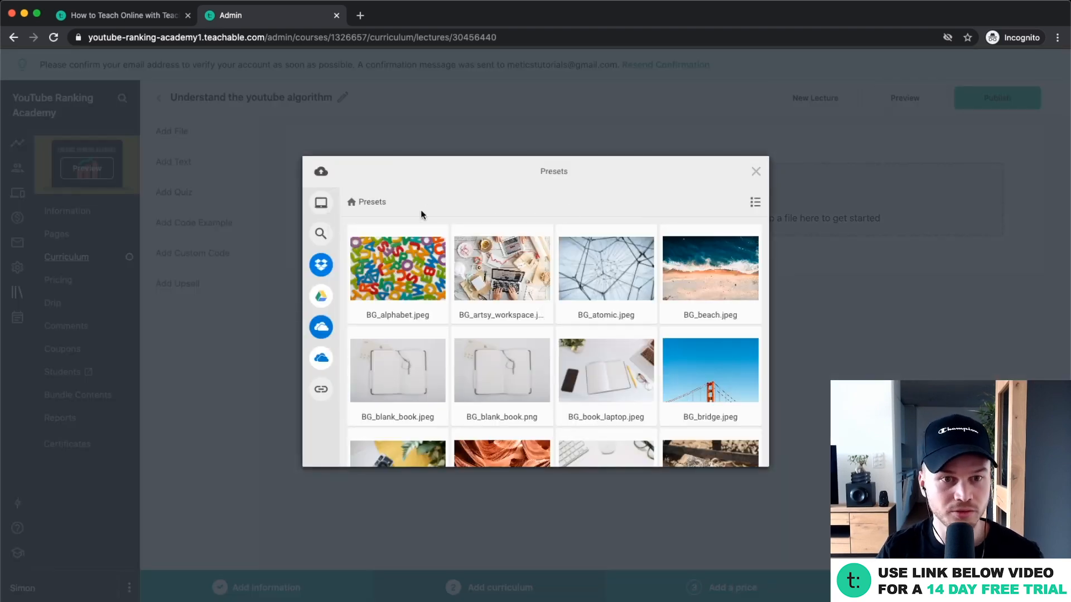
pyautogui.click(321, 205)
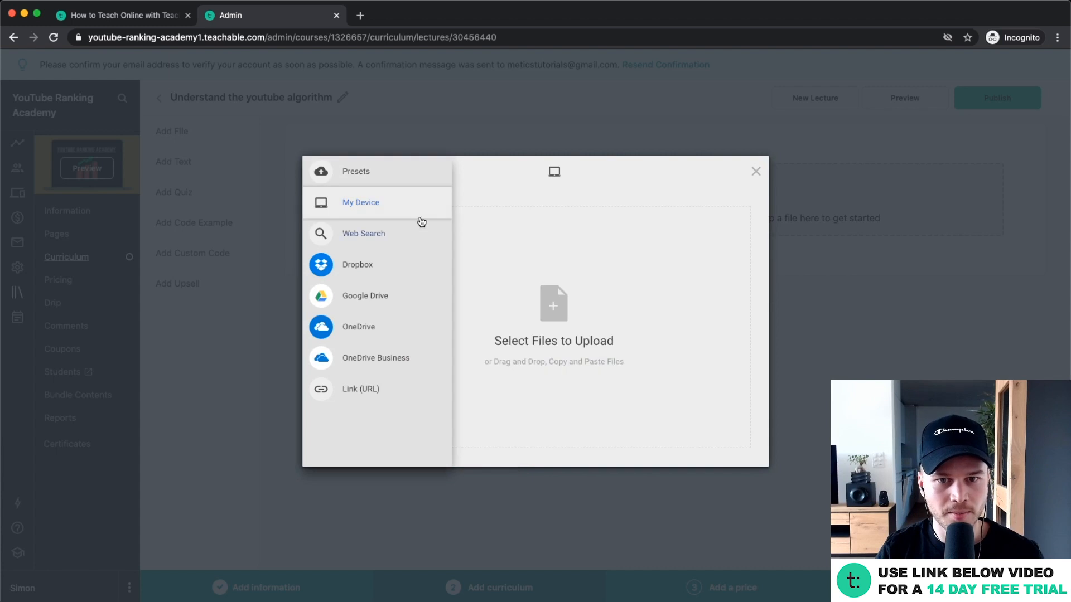
pyautogui.click(553, 315)
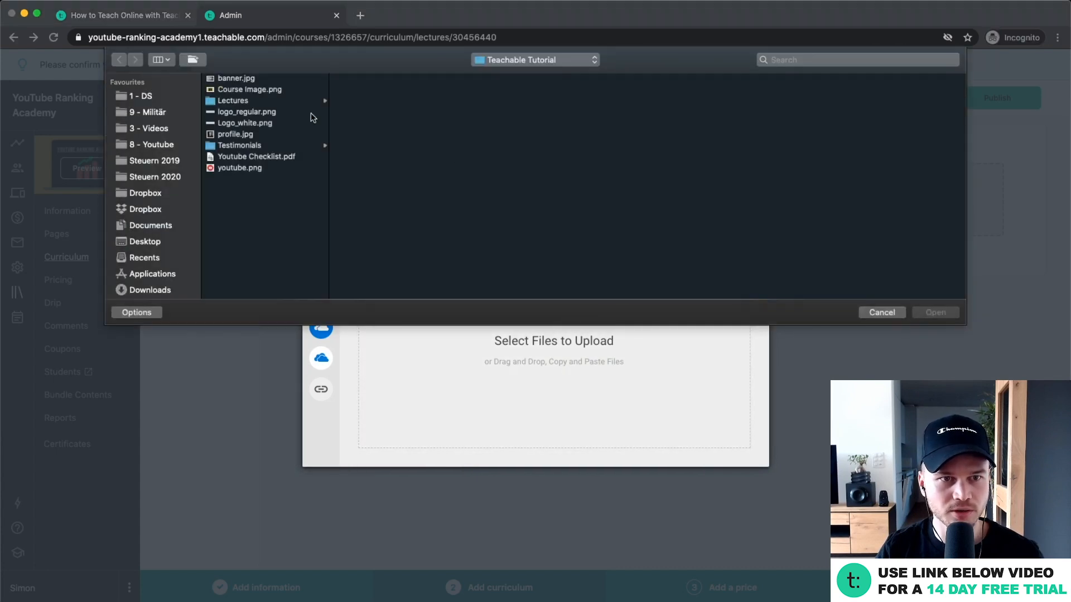
pyautogui.click(259, 101)
pyautogui.click(398, 79)
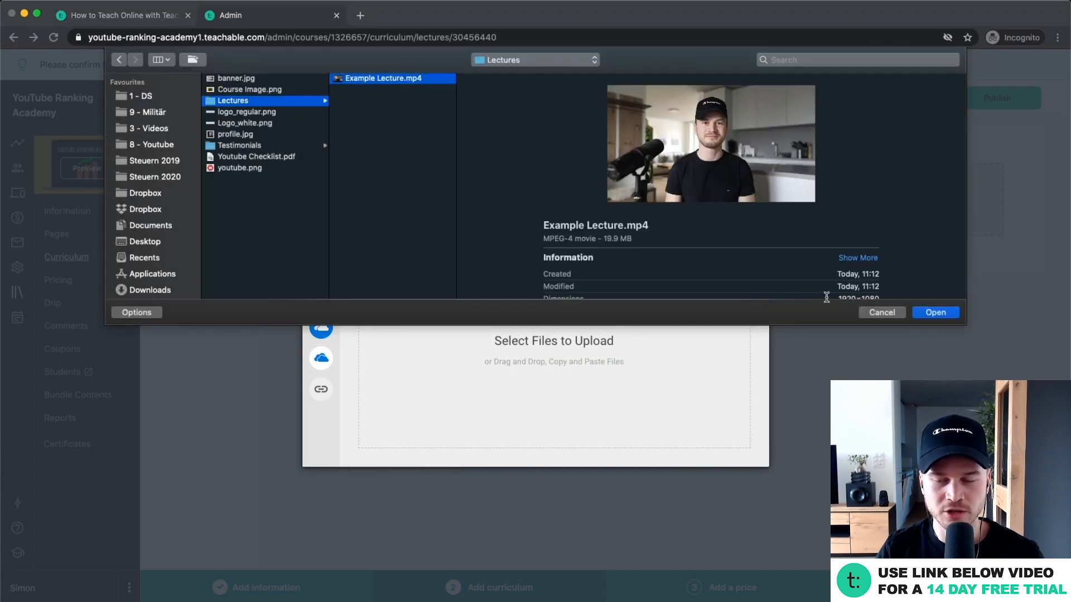
pyautogui.click(947, 314)
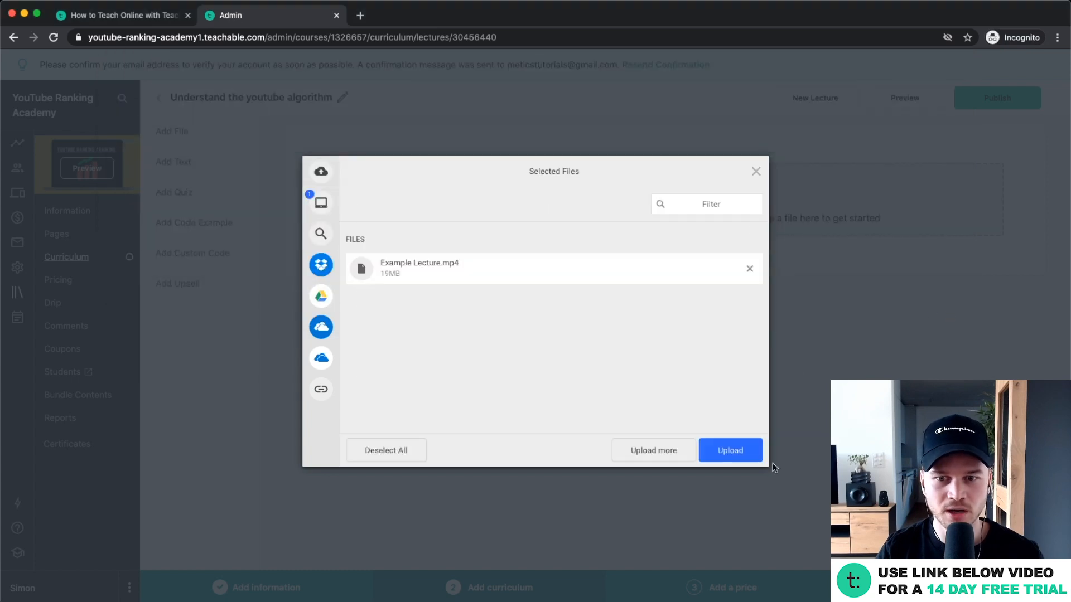
pyautogui.click(722, 453)
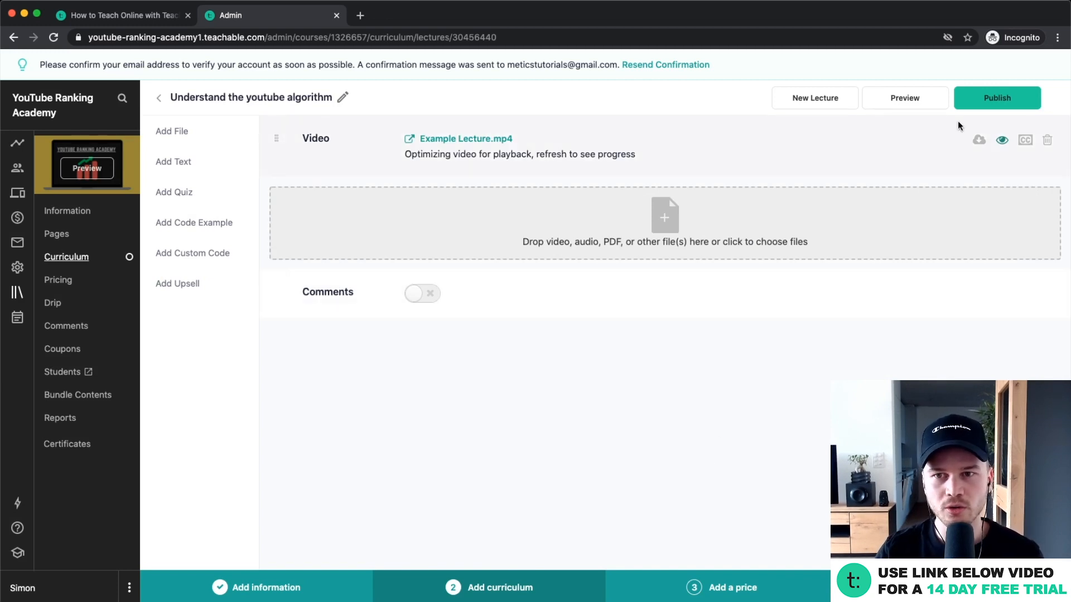
# Step: Publish the lecture and preview its student page, playing the video briefly and pausing it
pyautogui.click(1018, 105)
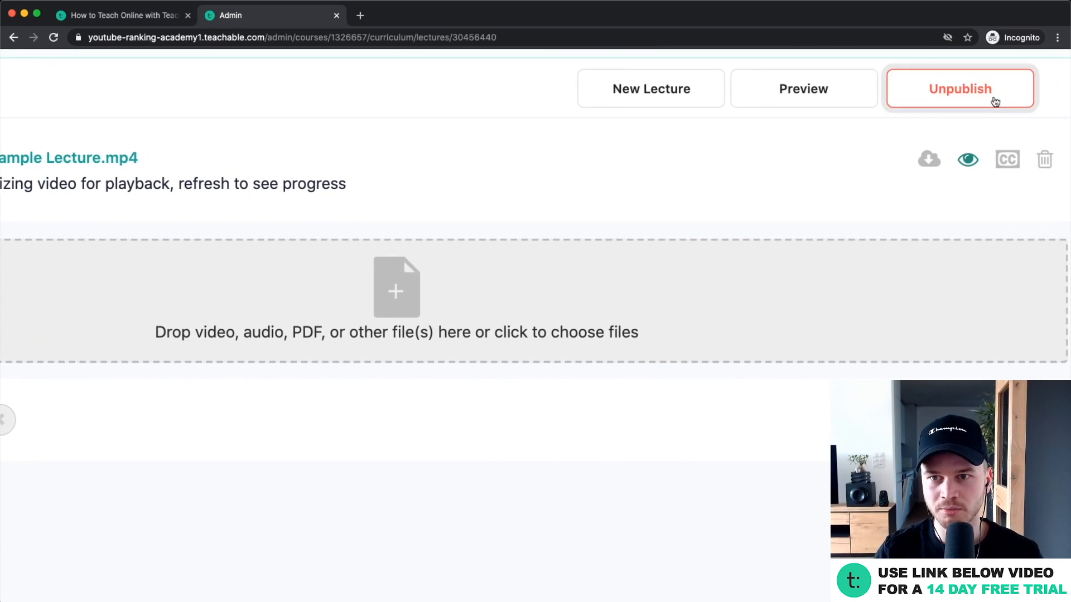
pyautogui.click(804, 89)
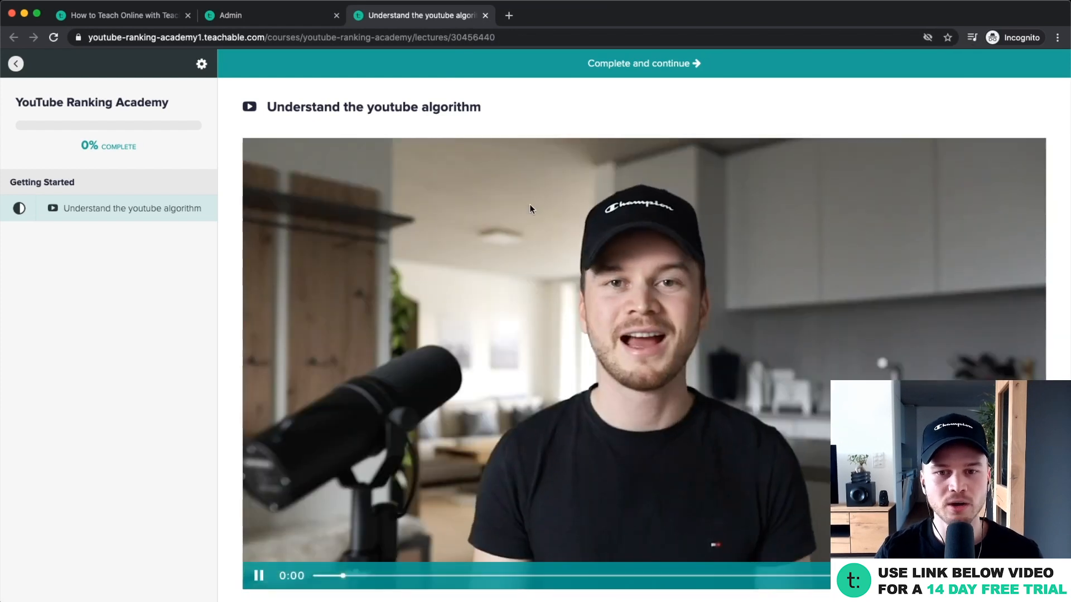
pyautogui.click(542, 263)
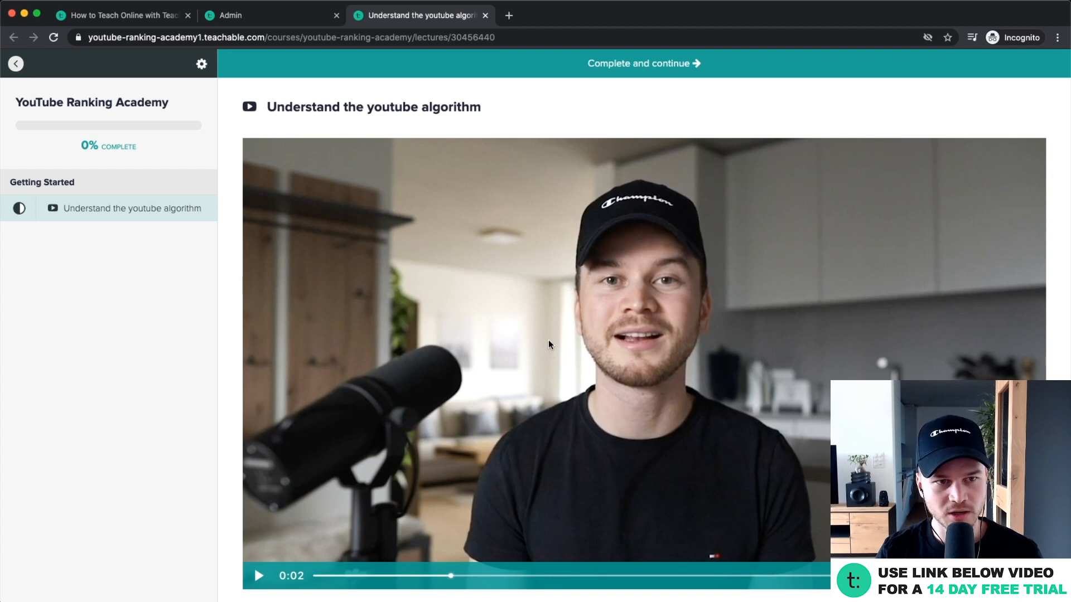
pyautogui.moveTo(266, 106); pyautogui.dragTo(520, 110)
pyautogui.click(520, 109)
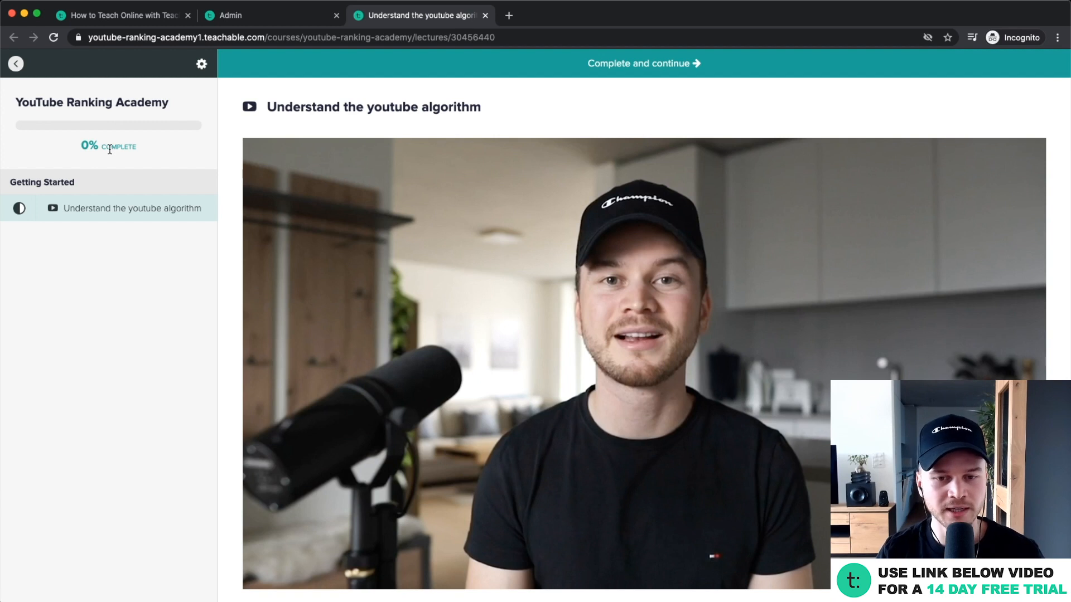
pyautogui.scroll(-1, 526, 309)
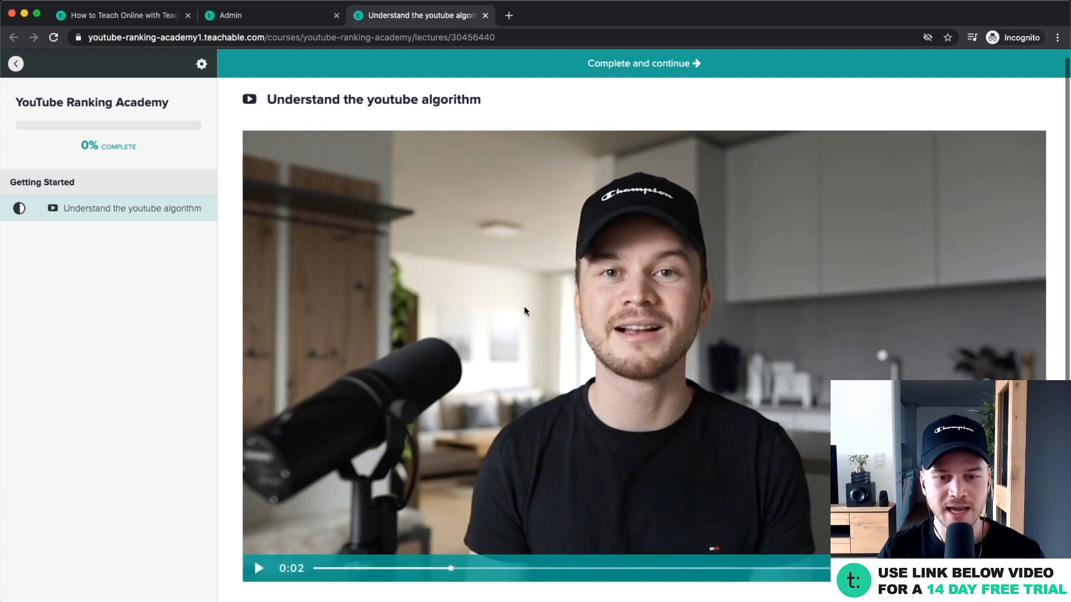
# Step: Enable comments on the "Understand the youtube algorithm" lecture and preview the discussion area on its student page
pyautogui.click(315, 21)
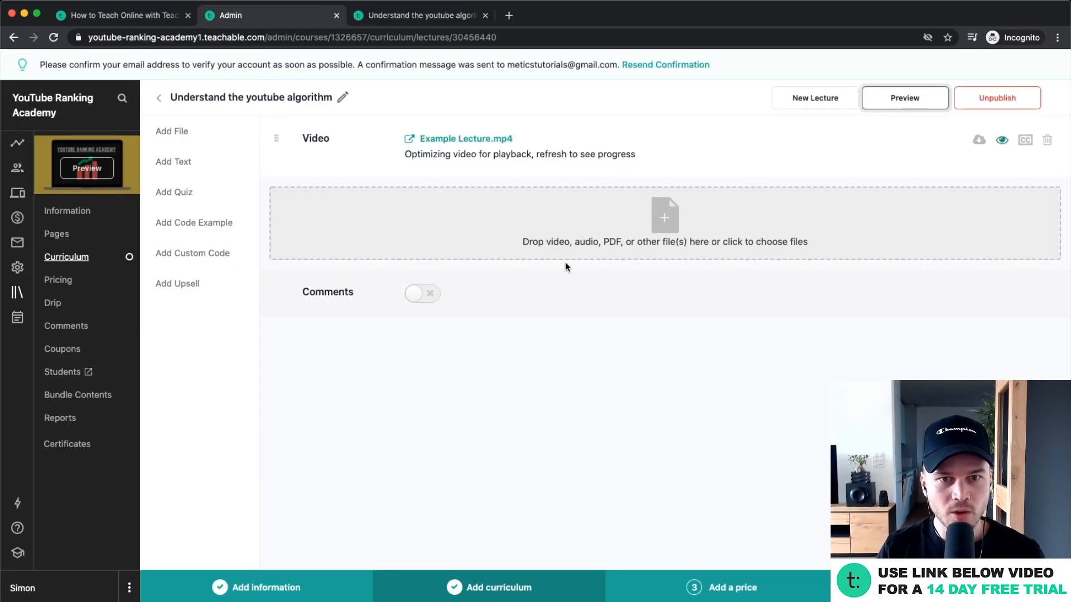
pyautogui.click(428, 300)
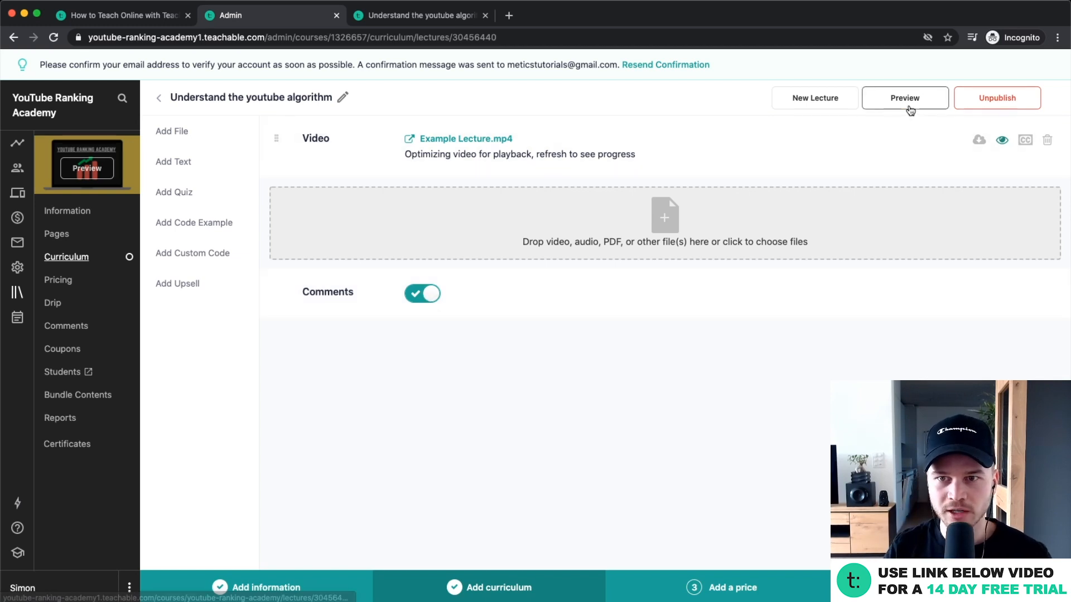
pyautogui.click(906, 106)
pyautogui.scroll(-6, 548, 237)
pyautogui.scroll(4, 548, 242)
pyautogui.scroll(-4, 547, 243)
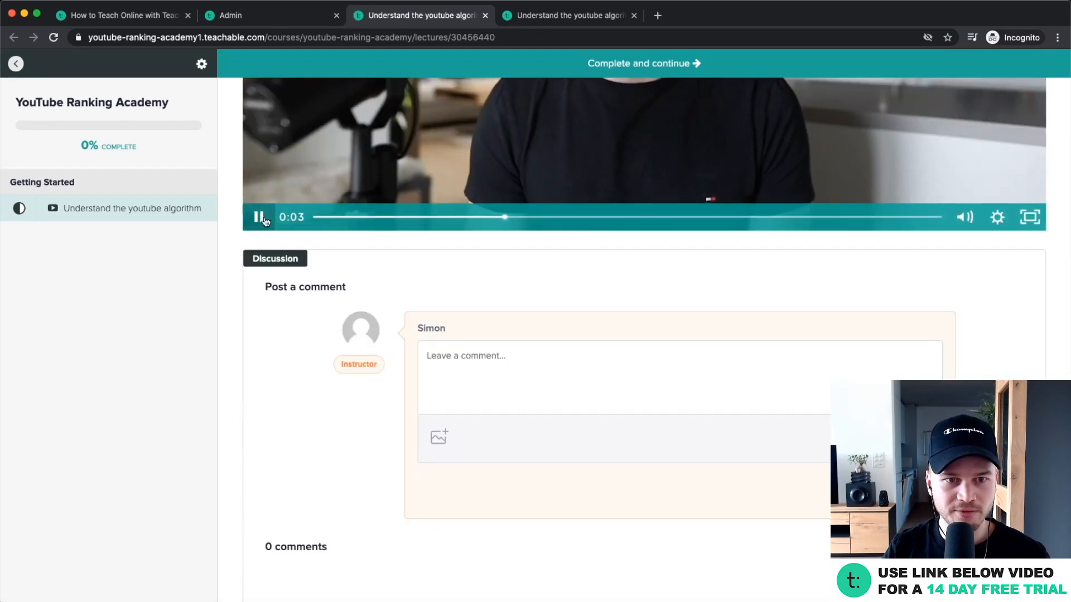
pyautogui.scroll(-1, 531, 390)
pyautogui.click(504, 344)
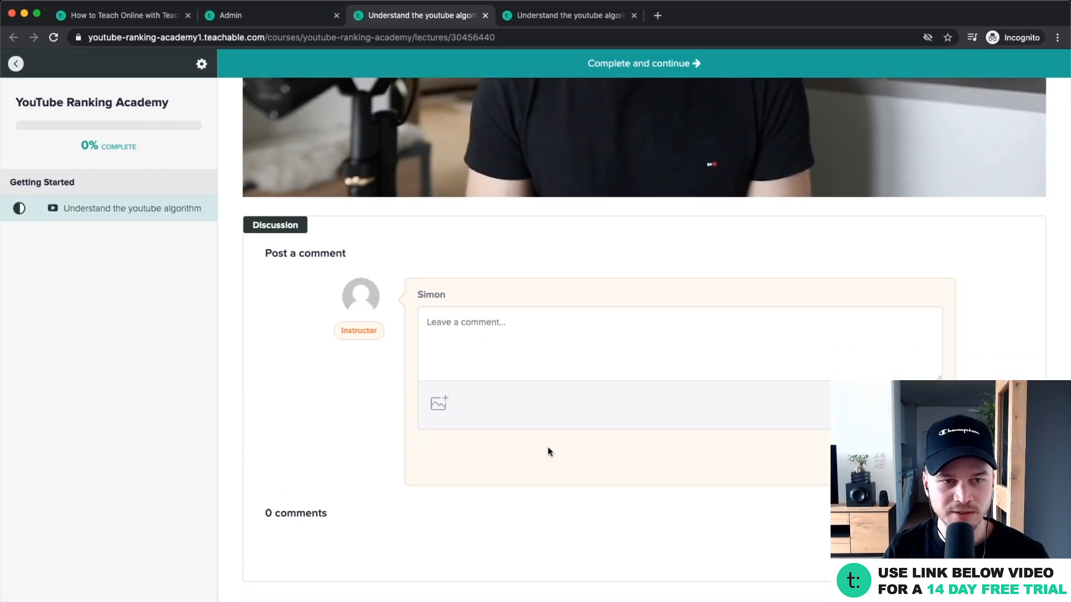
# Step: Return to the lecture editor and add a text block reading "Download the upload checklist here."
pyautogui.click(268, 15)
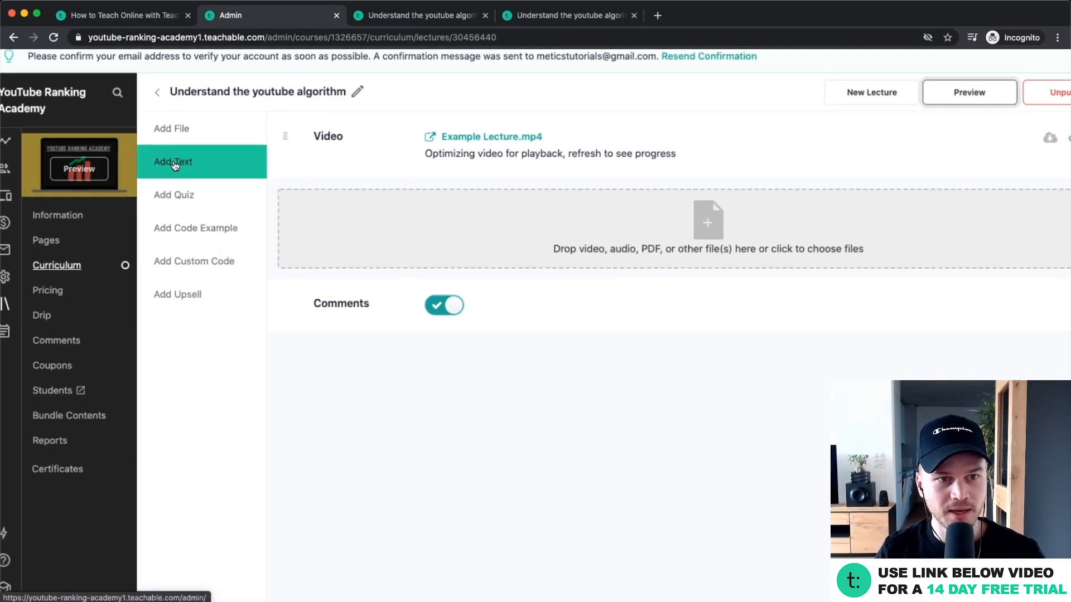
pyautogui.click(174, 163)
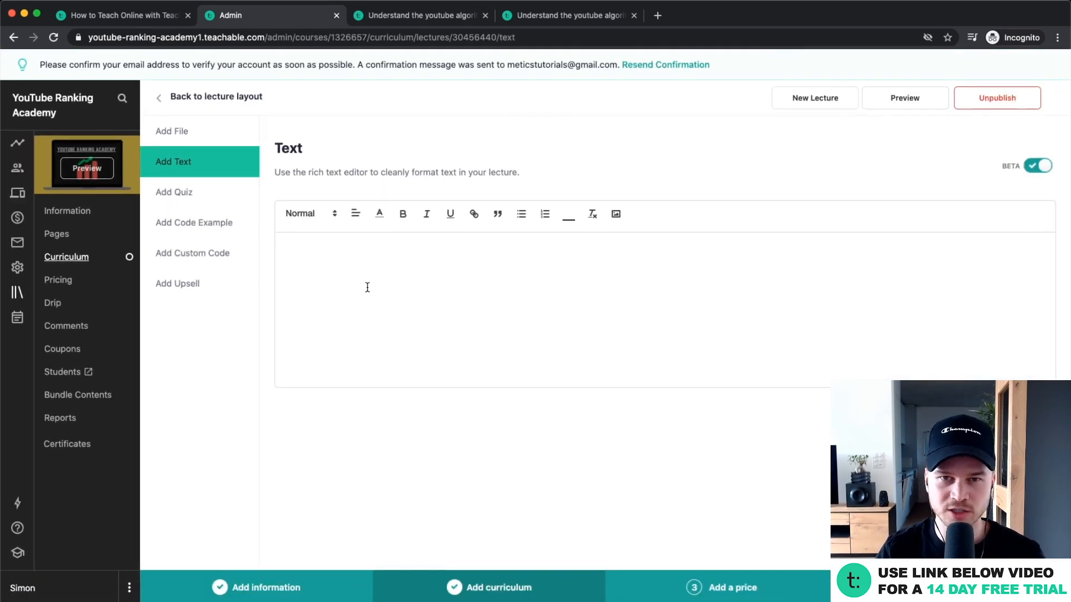
pyautogui.click(367, 287)
pyautogui.write('Download the ')
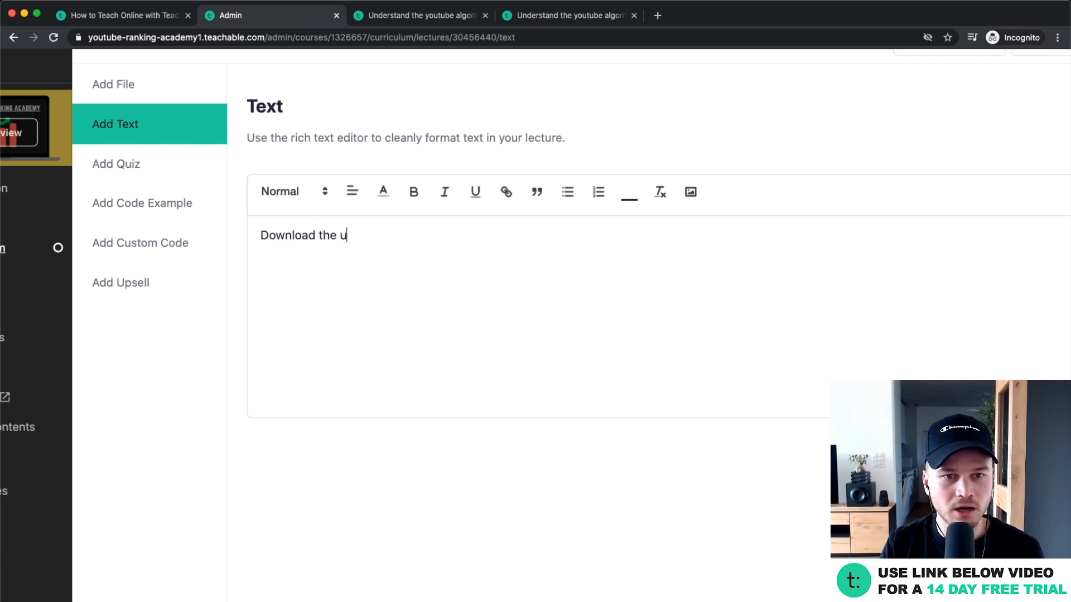
pyautogui.write('upo')
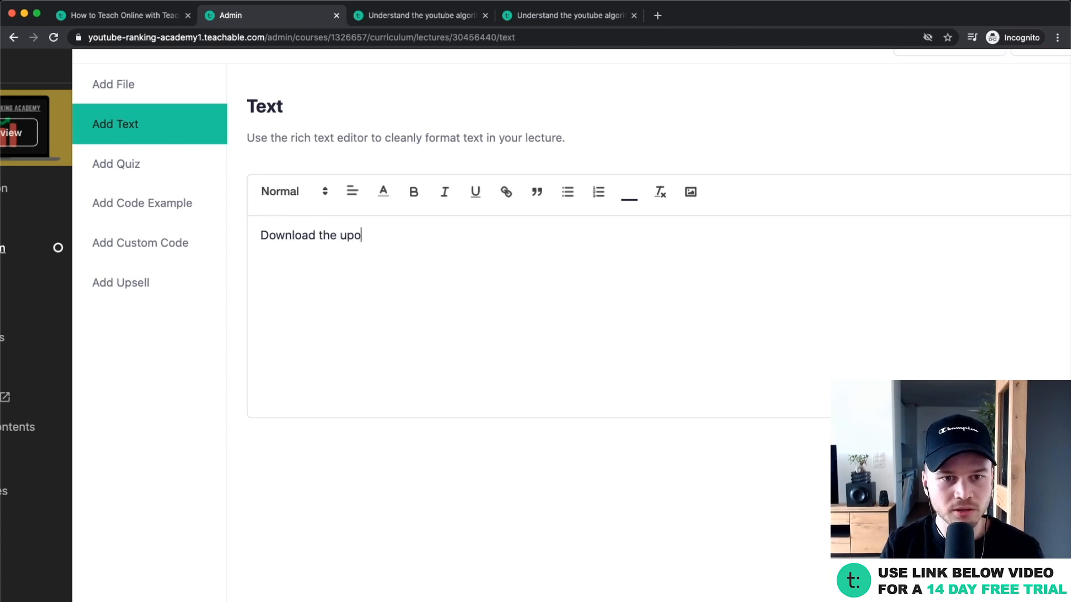
pyautogui.press('BackSpace')
pyautogui.write('load')
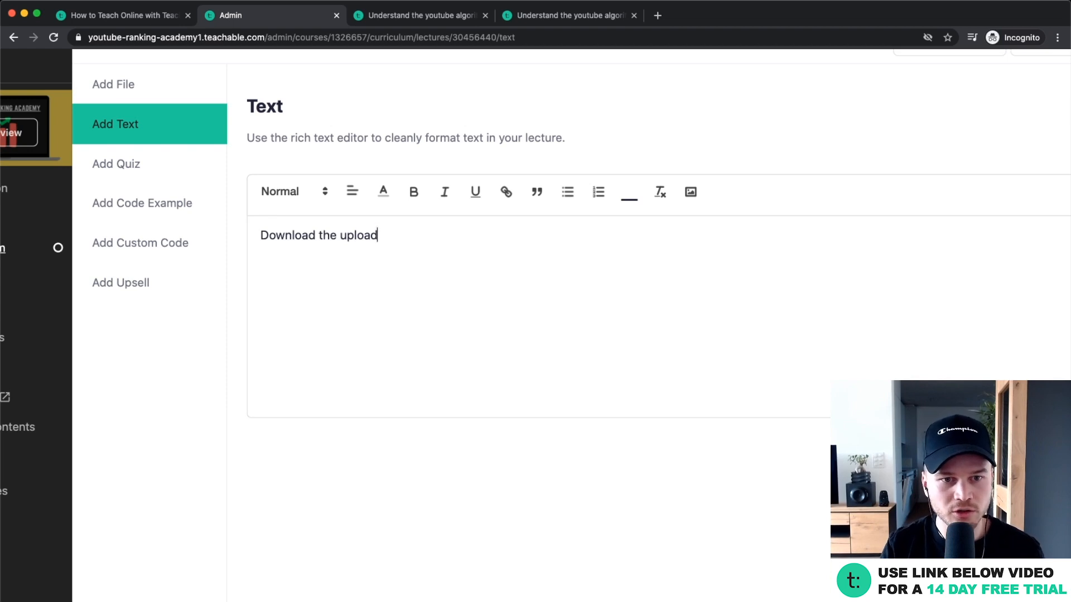
pyautogui.write(' checklist here.')
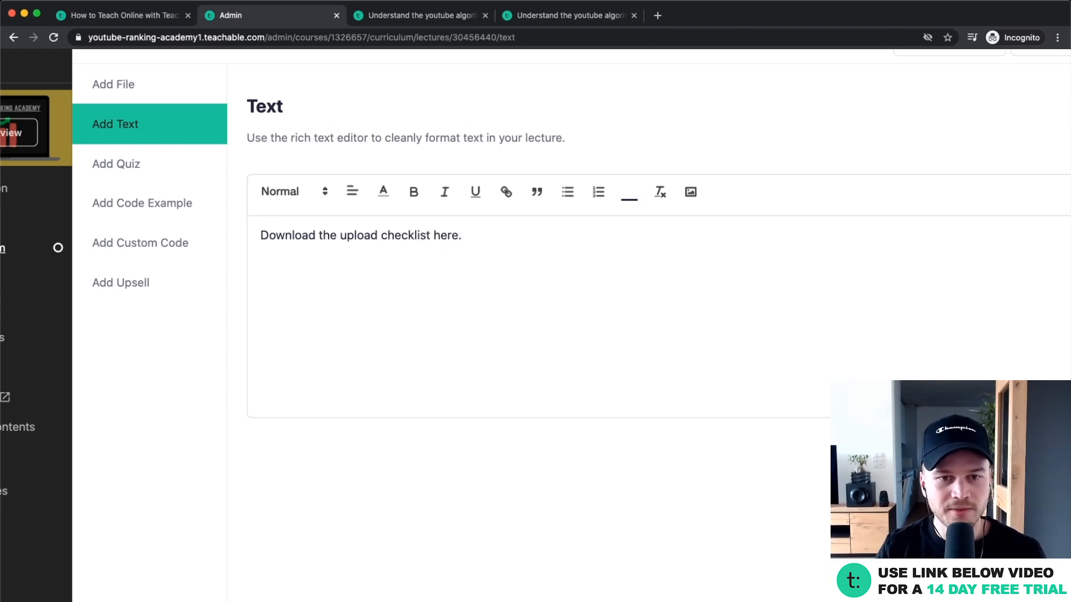
pyautogui.scroll(3, 435, 254)
pyautogui.moveTo(435, 229); pyautogui.dragTo(464, 229)
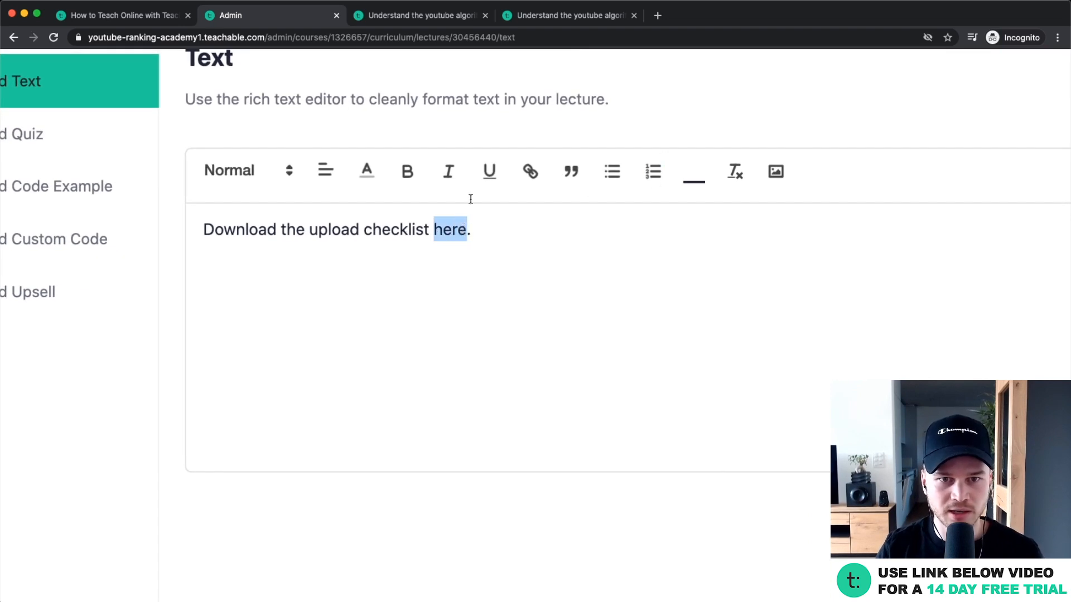
pyautogui.click(530, 171)
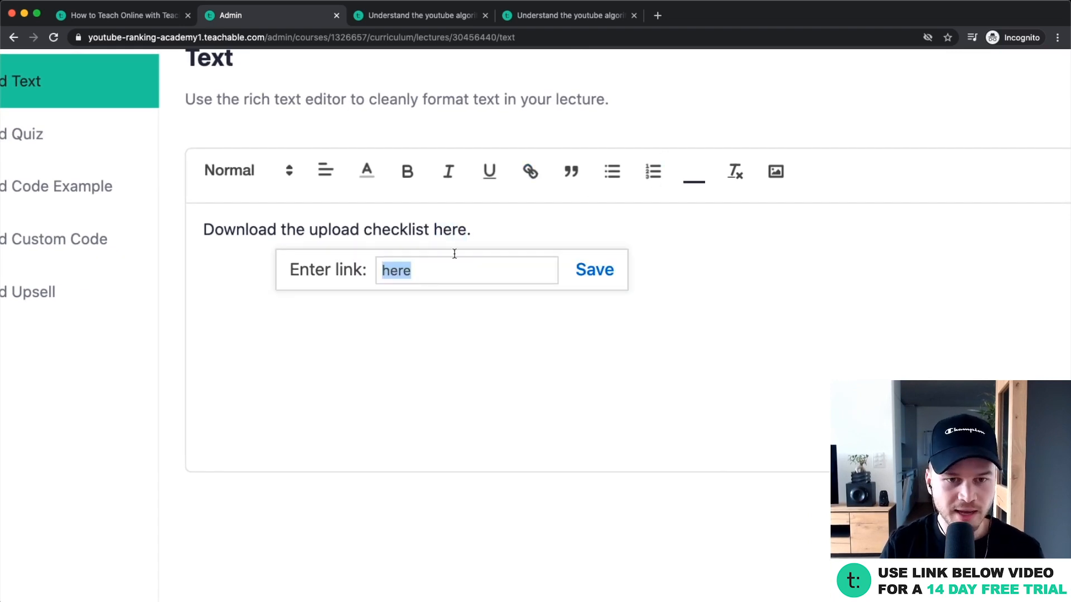
pyautogui.write('https:(')
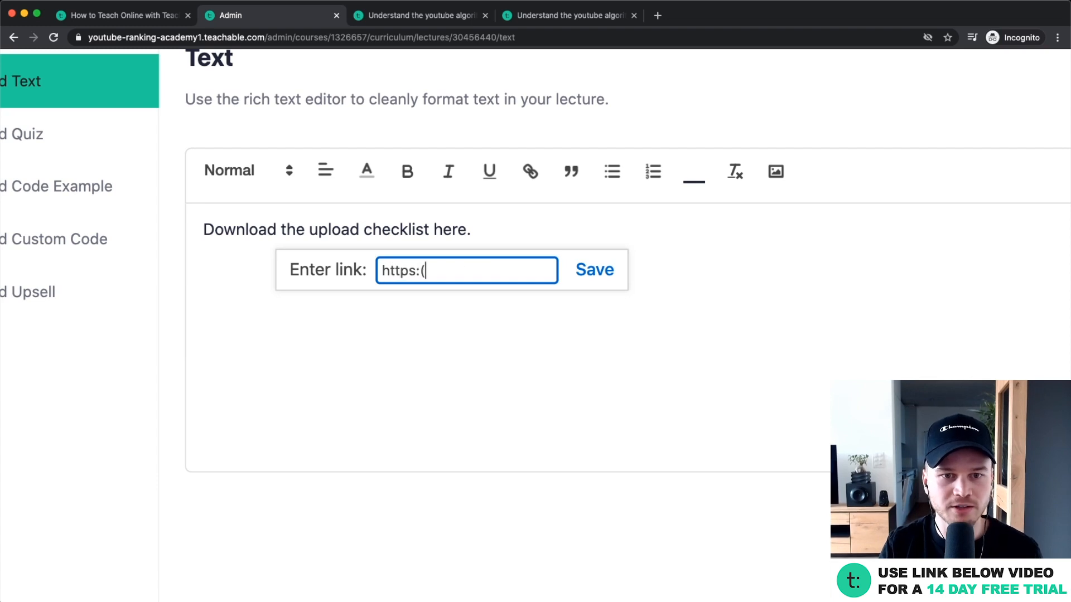
pyautogui.press('BackSpace')
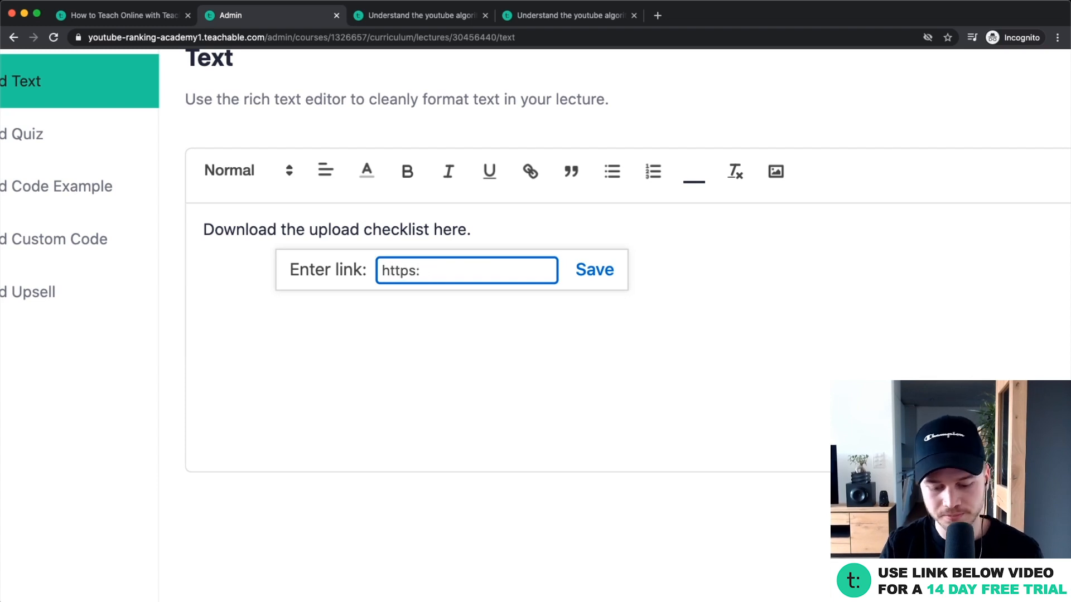
pyautogui.write('//google.com')
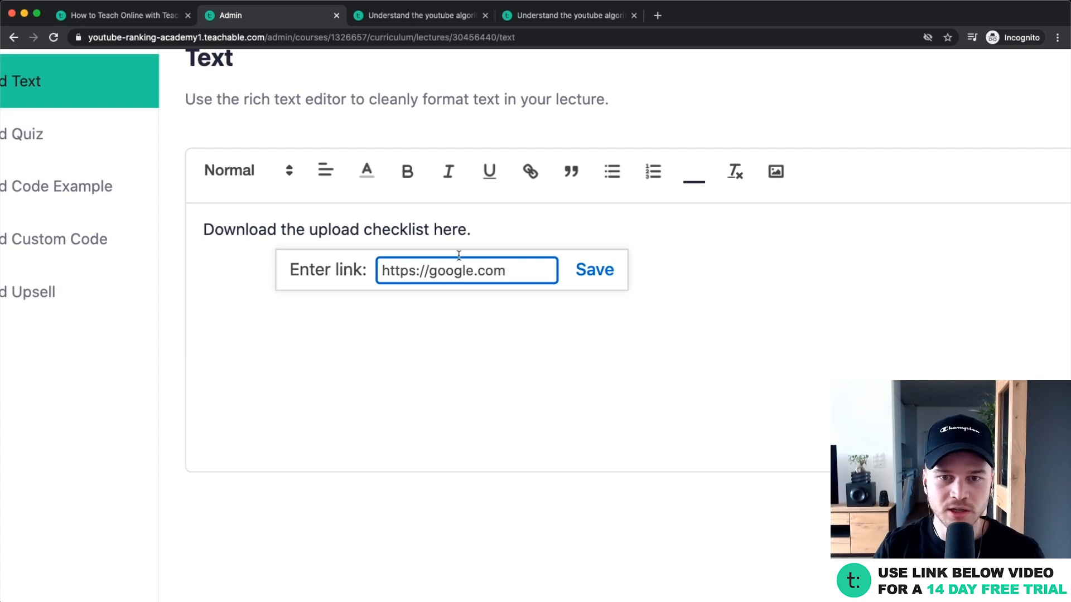
pyautogui.click(595, 278)
pyautogui.scroll(-5, 479, 237)
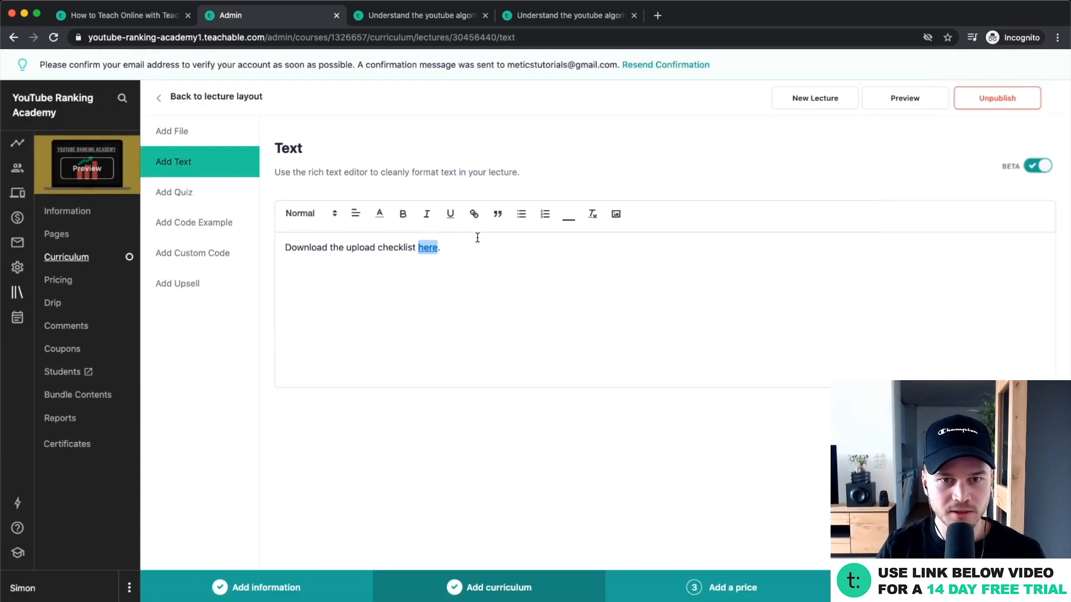
pyautogui.click(458, 262)
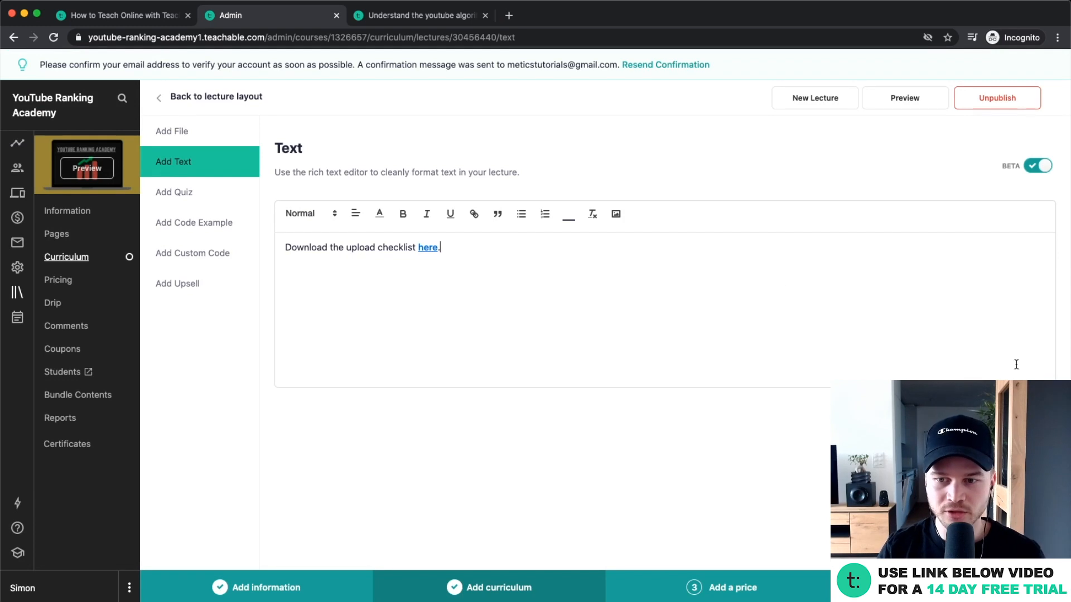
pyautogui.click(1027, 413)
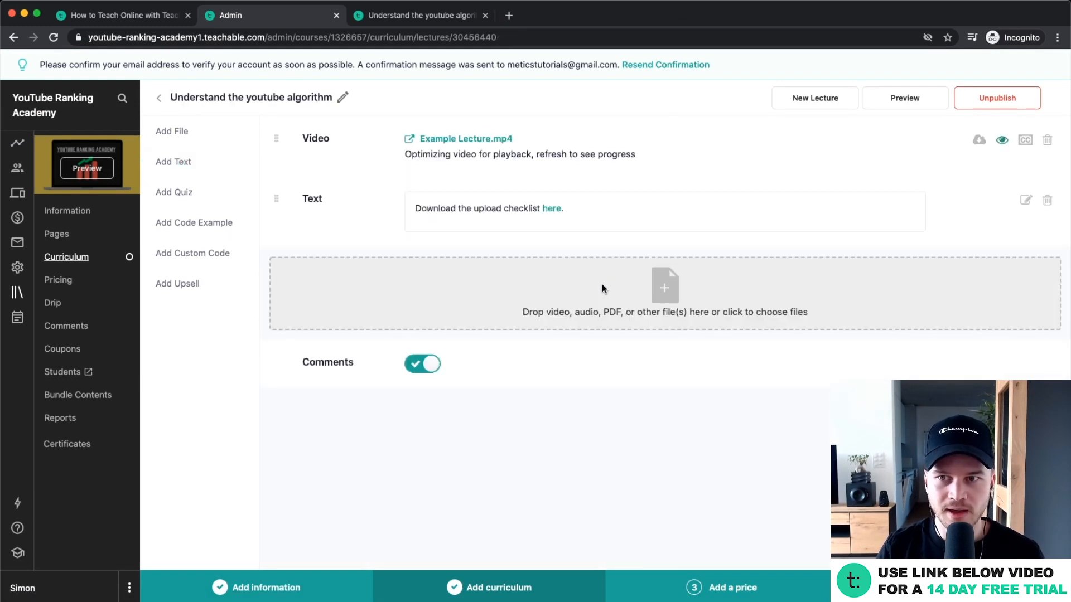
# Step: Preview the lecture's student page, test the checklist link below the video, and return to the lecture editor
pyautogui.click(884, 99)
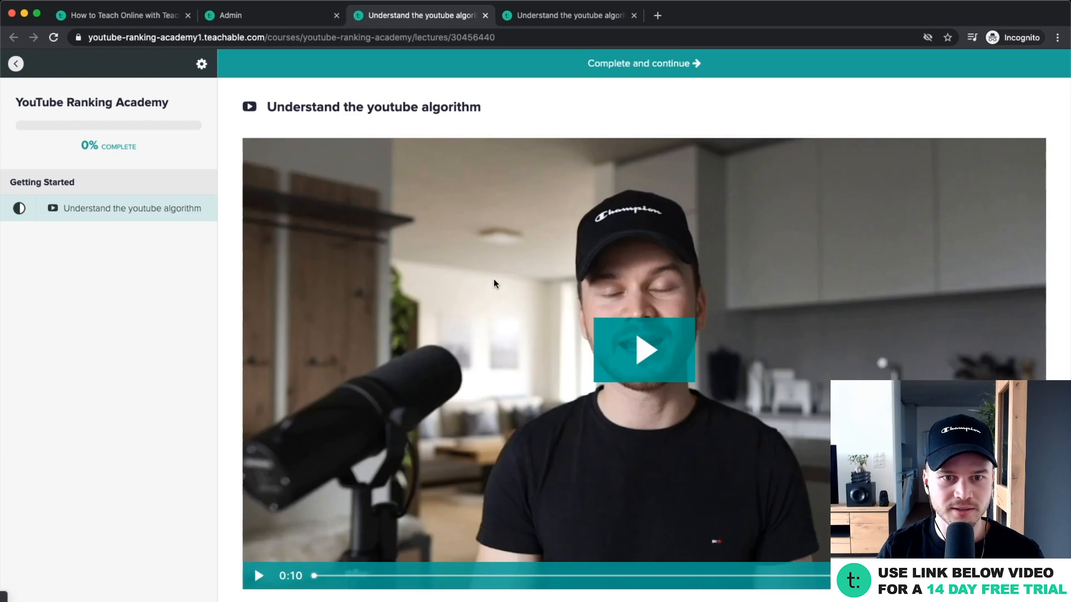
pyautogui.click(493, 282)
pyautogui.scroll(-8, 488, 287)
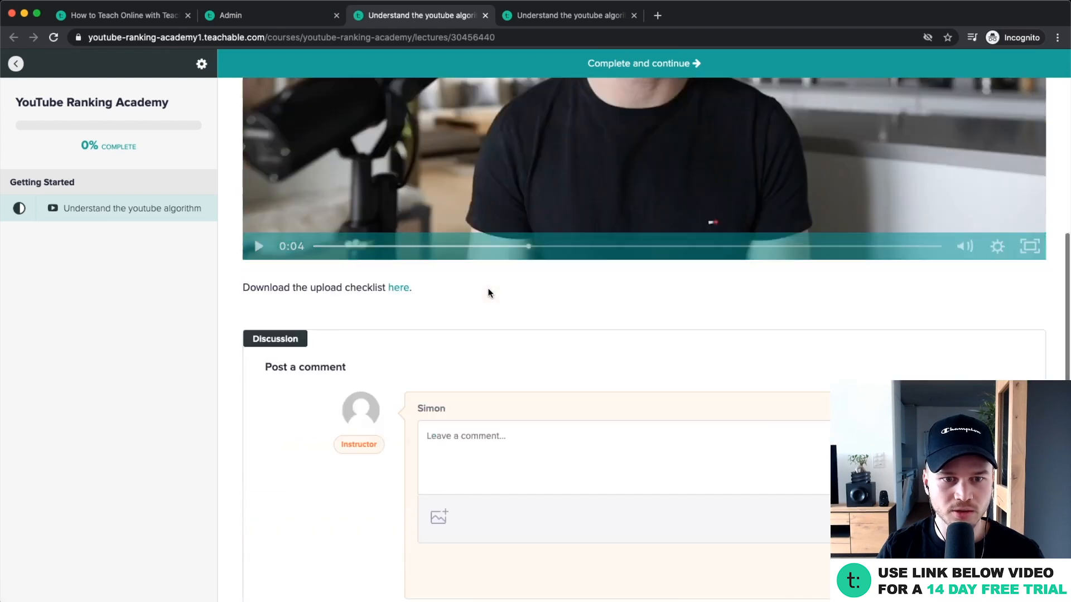
pyautogui.moveTo(241, 173); pyautogui.dragTo(409, 175)
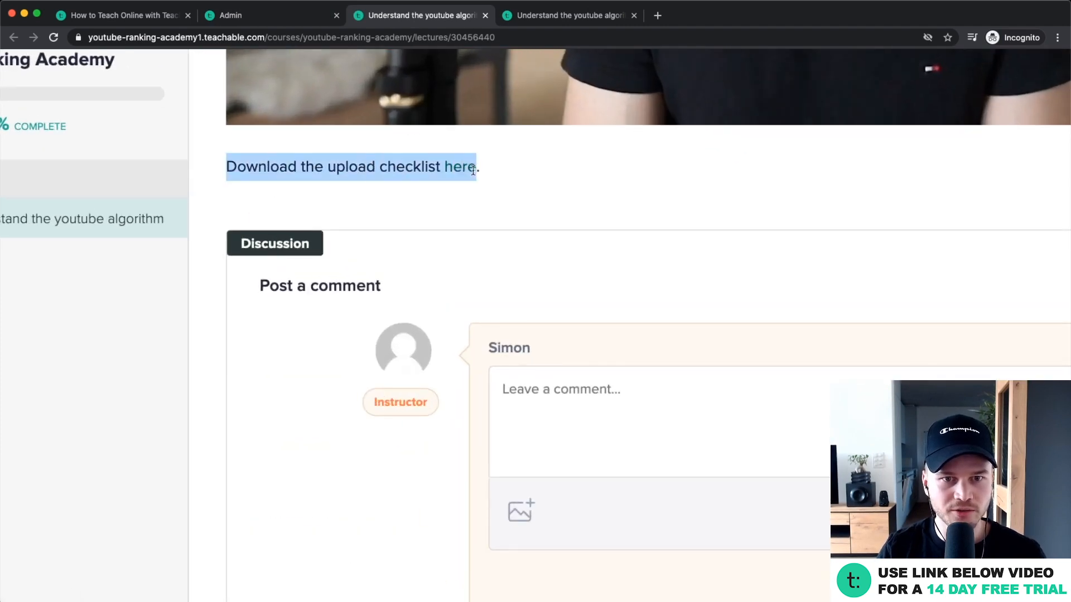
pyautogui.scroll(-2, 542, 191)
pyautogui.click(470, 181)
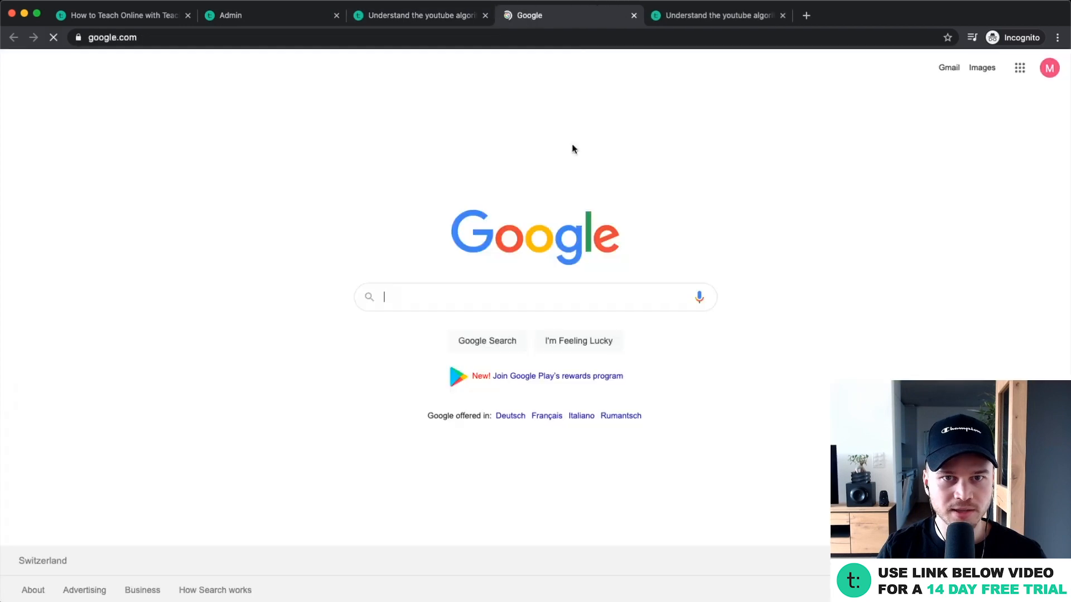
pyautogui.click(635, 17)
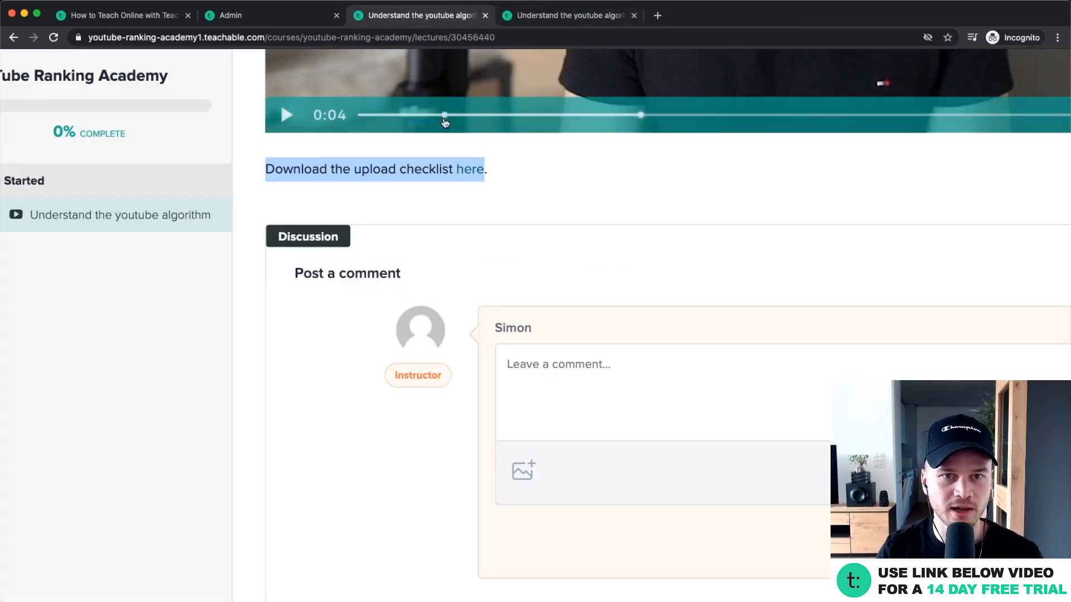
pyautogui.click(485, 16)
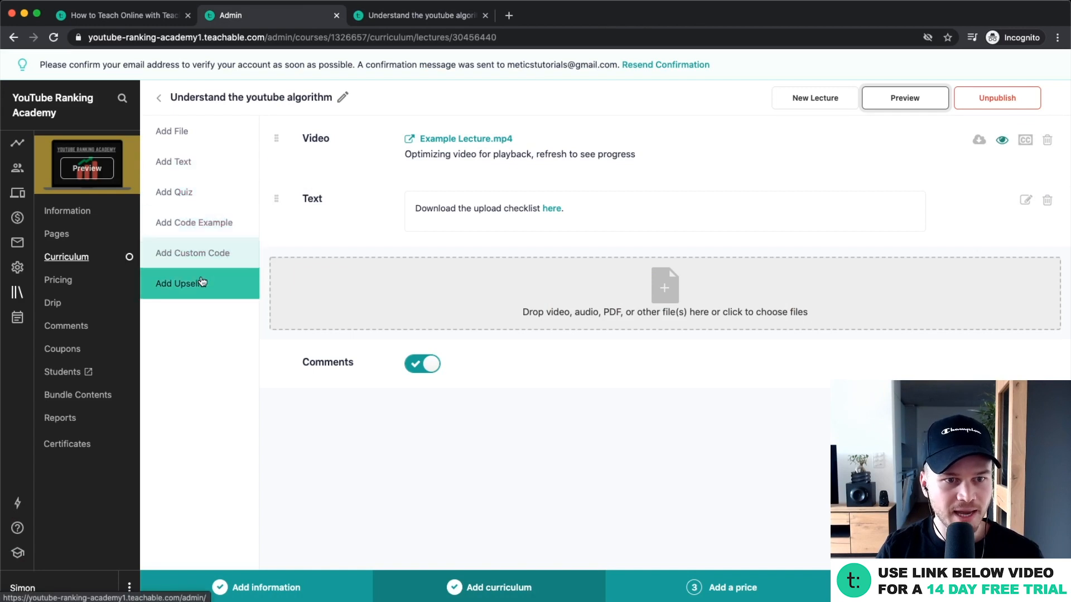
pyautogui.click(184, 131)
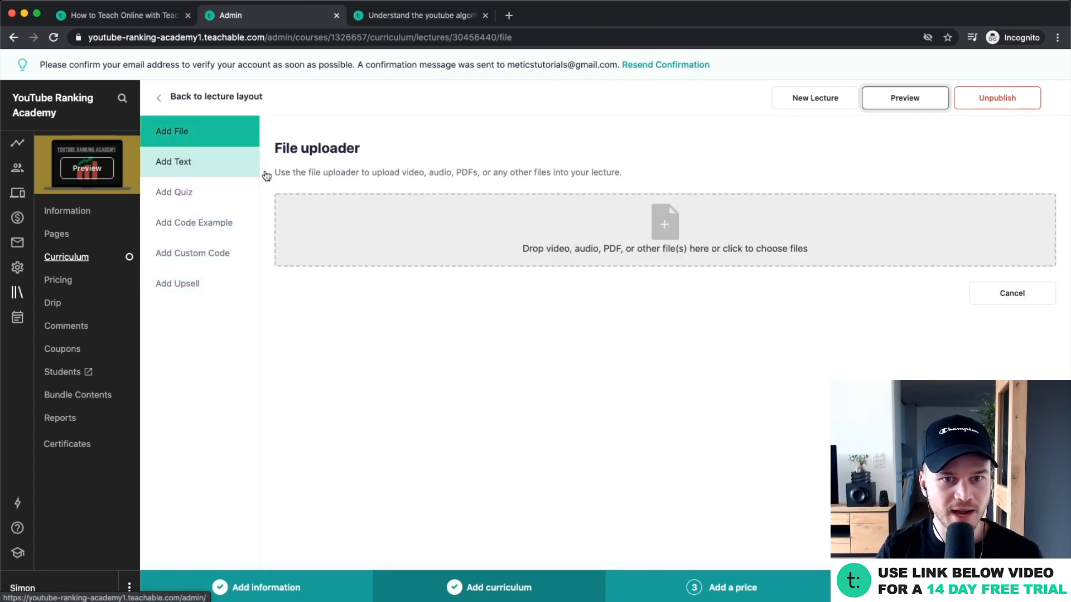
pyautogui.click(661, 220)
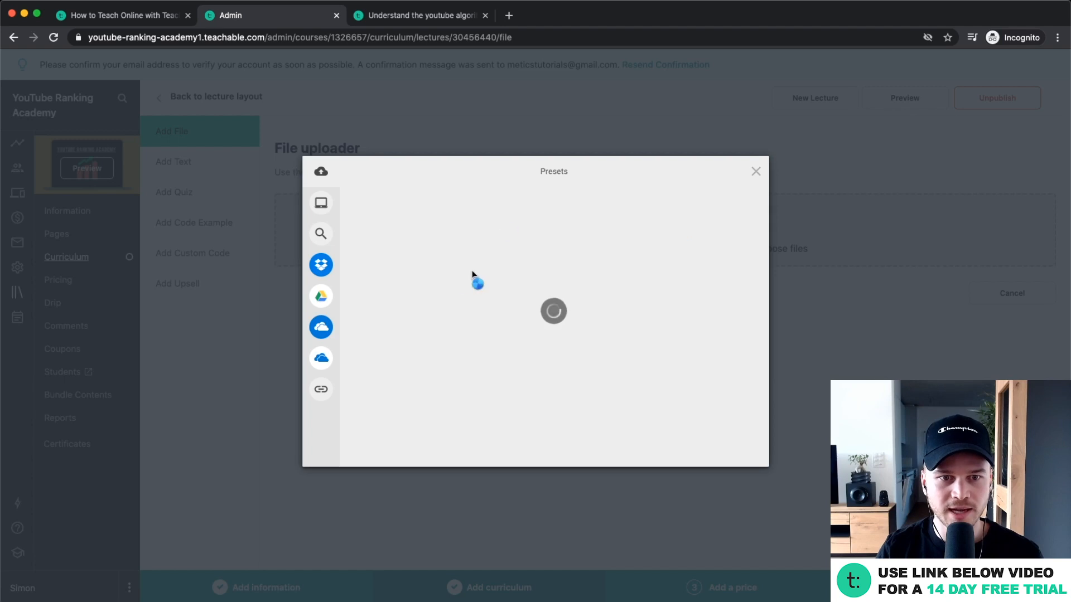
pyautogui.click(340, 210)
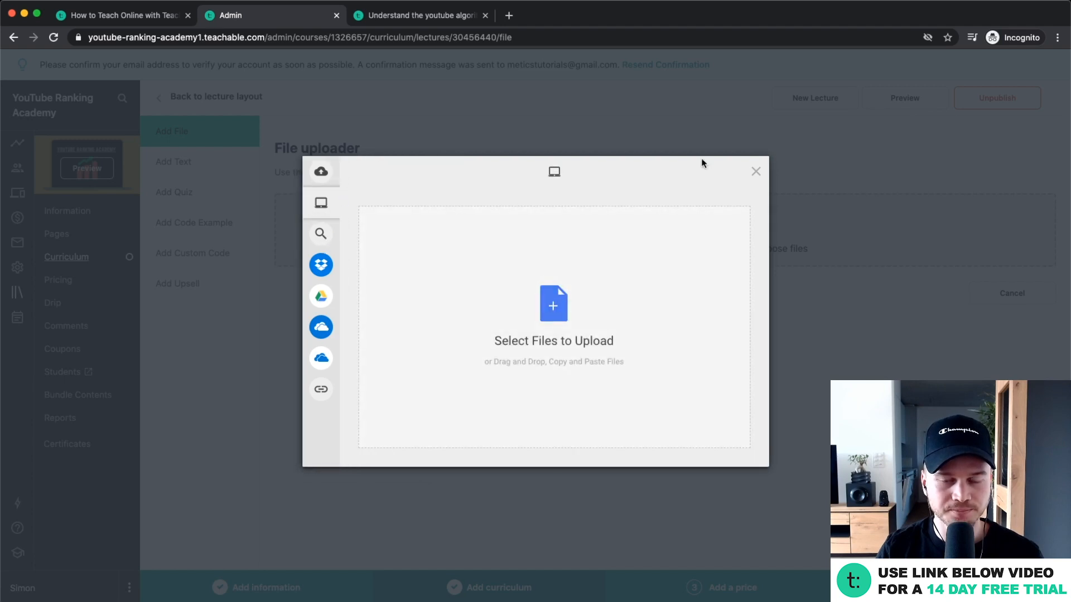
pyautogui.click(756, 172)
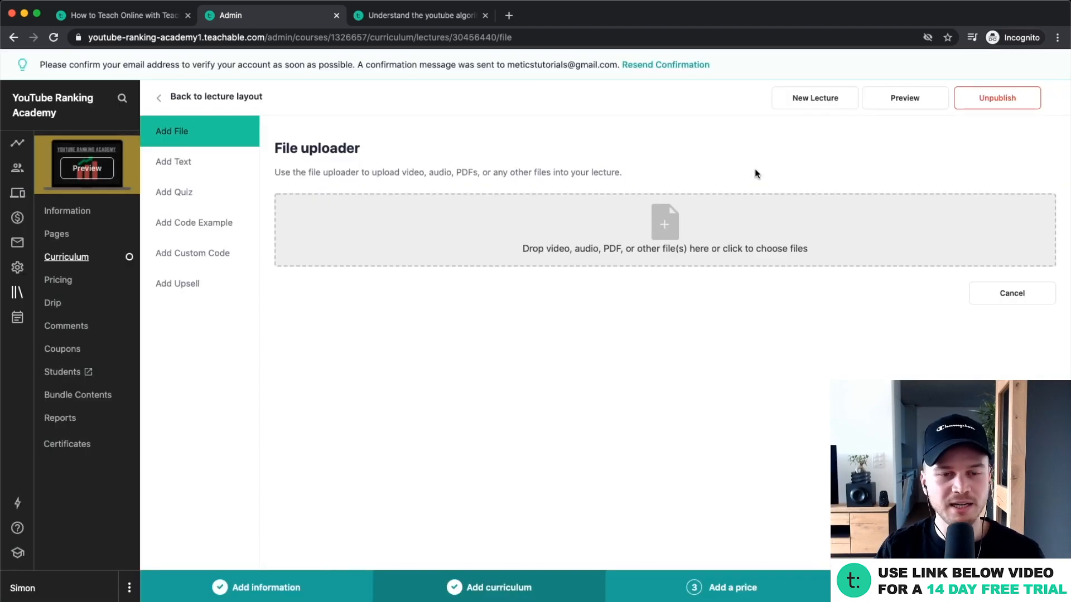
# Step: Add a quiz question "Youtube is a..." to the lecture with the answers "Search Engine", marked correct, and "Social Media Platform"
pyautogui.click(190, 192)
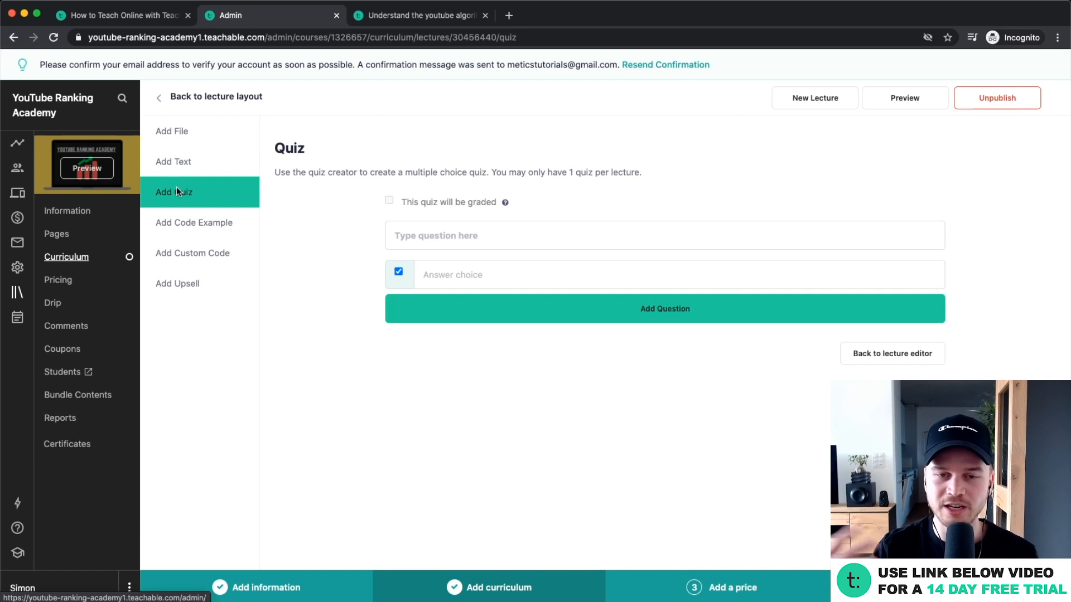
pyautogui.click(456, 234)
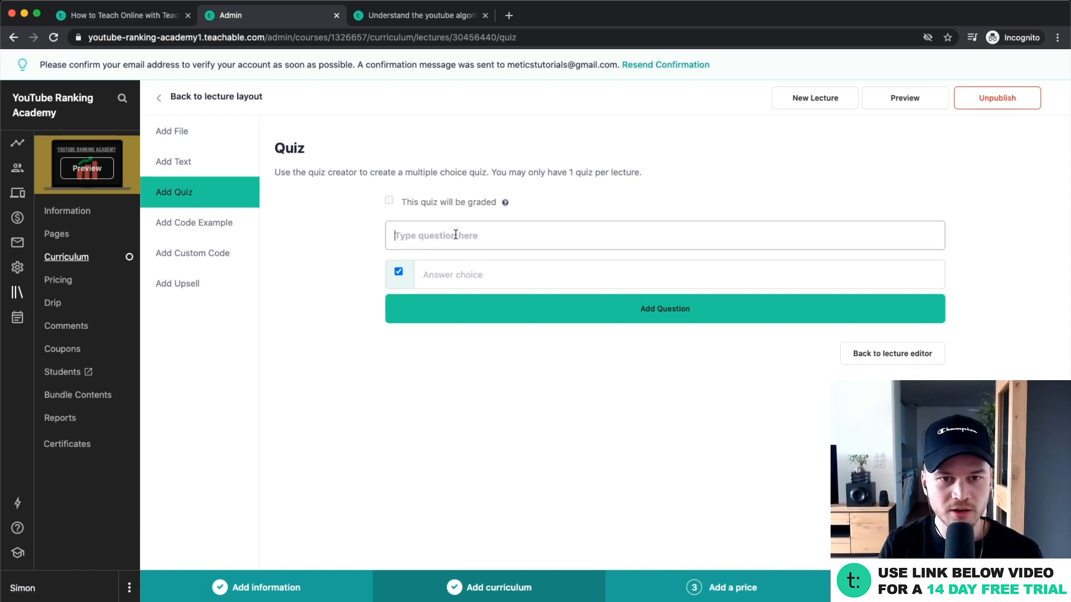
pyautogui.write('Youtube is a...')
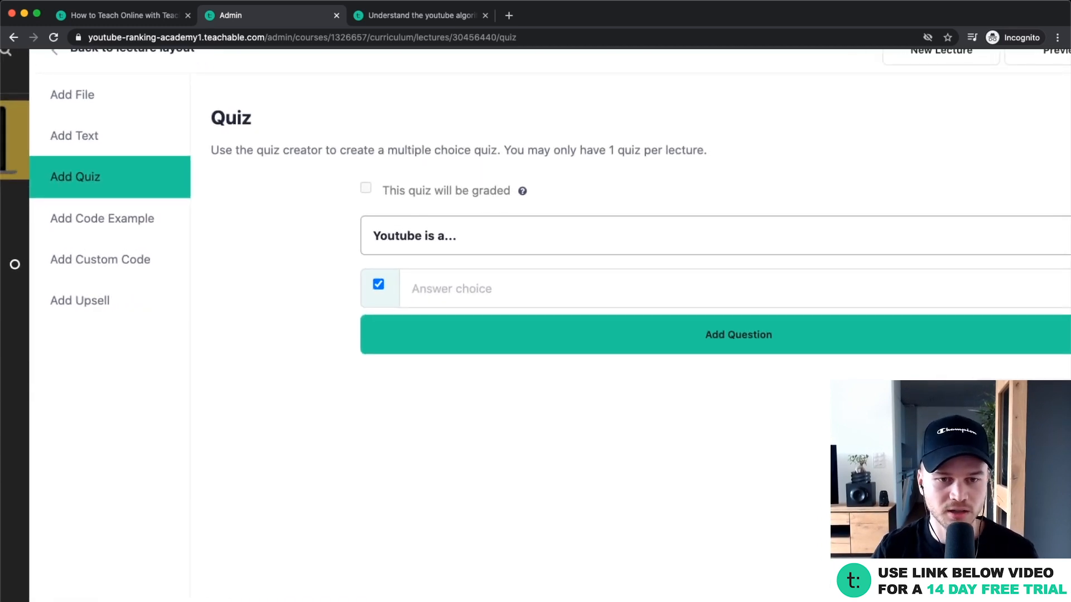
pyautogui.click(460, 283)
pyautogui.write('Search')
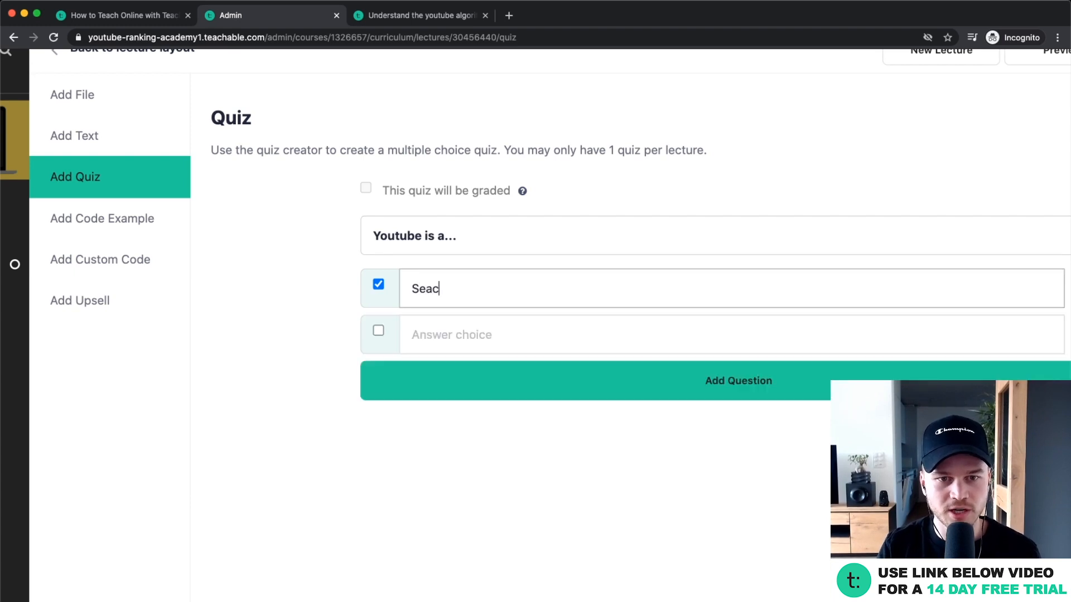
pyautogui.write(' Engine')
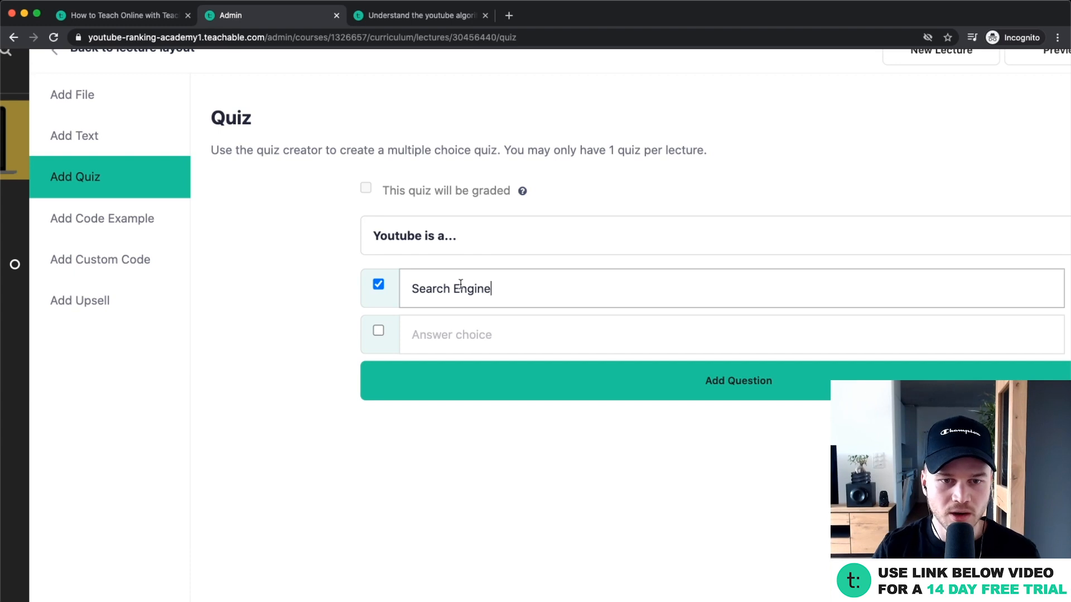
pyautogui.press('Tab')
pyautogui.write('Social Media Platform')
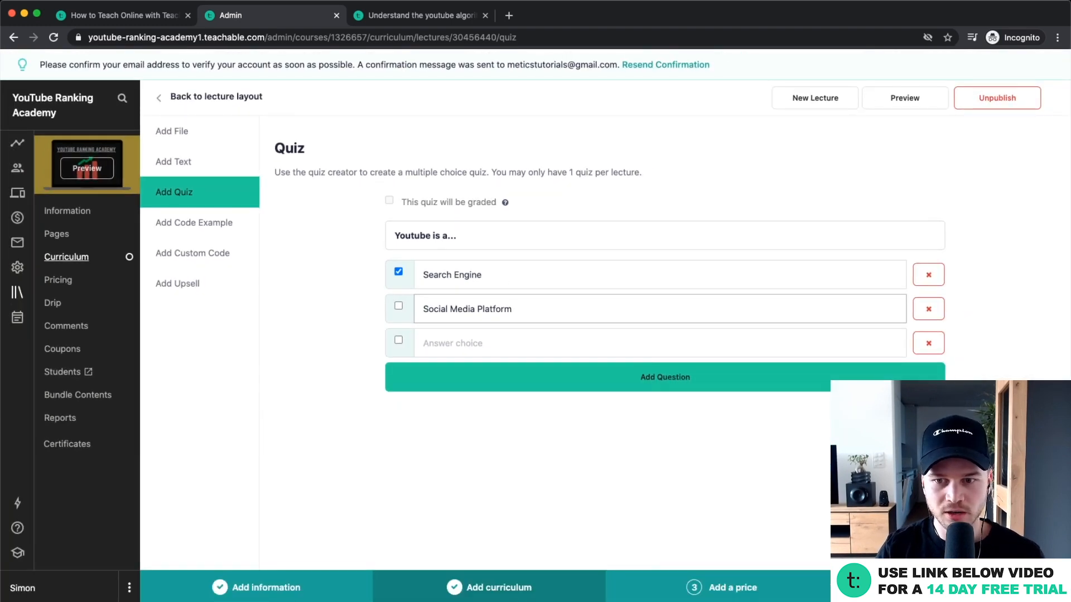
pyautogui.click(698, 381)
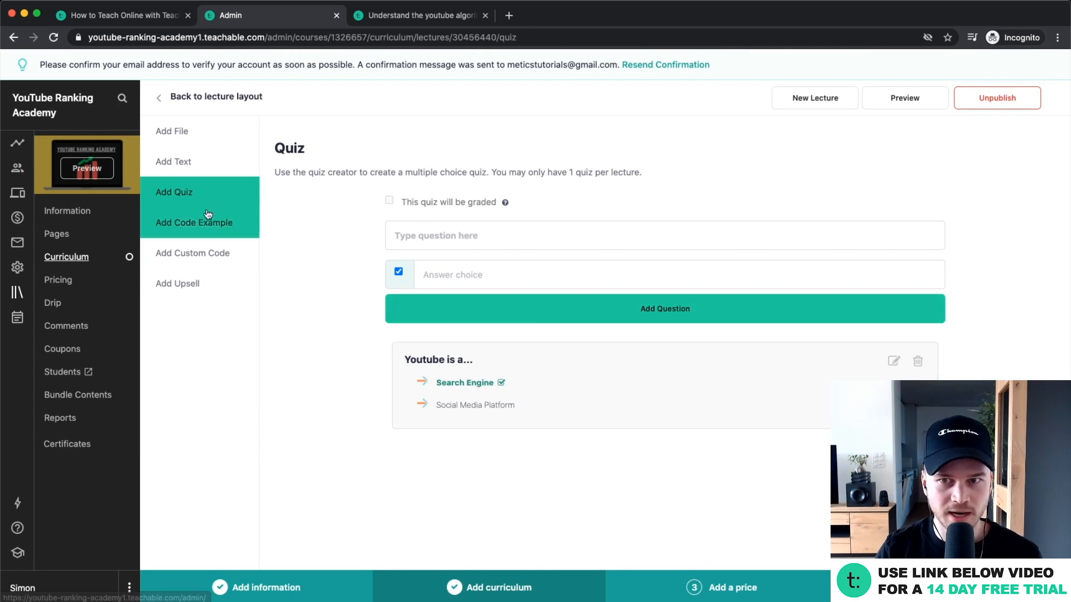
# Step: Preview the lecture's student page, pause the video, answer the quiz with "Search Engine", and return to the quiz editor
pyautogui.click(908, 106)
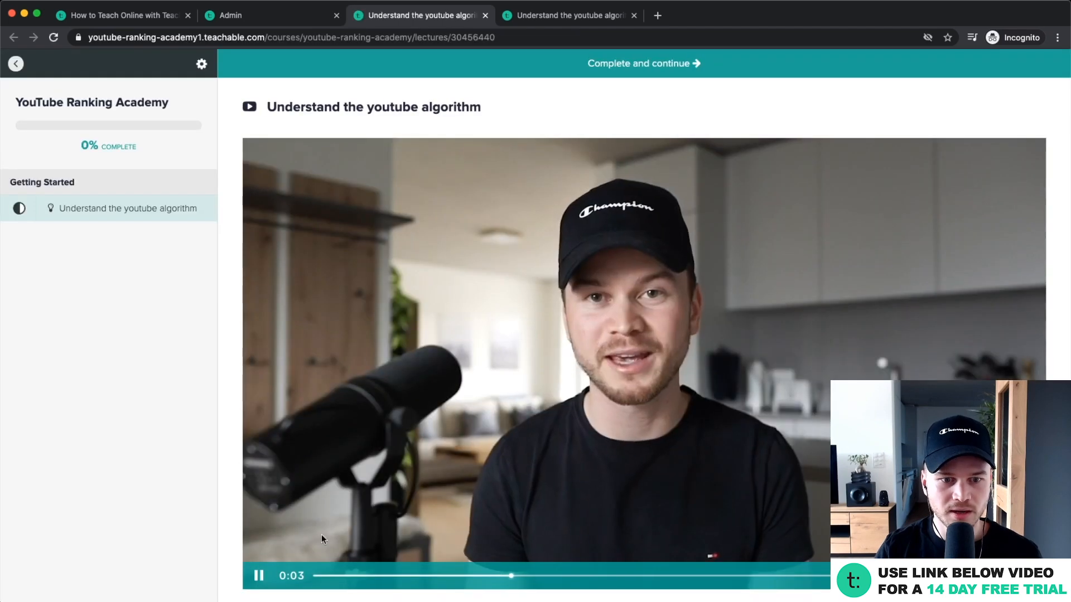
pyautogui.click(265, 579)
pyautogui.scroll(-4, 558, 312)
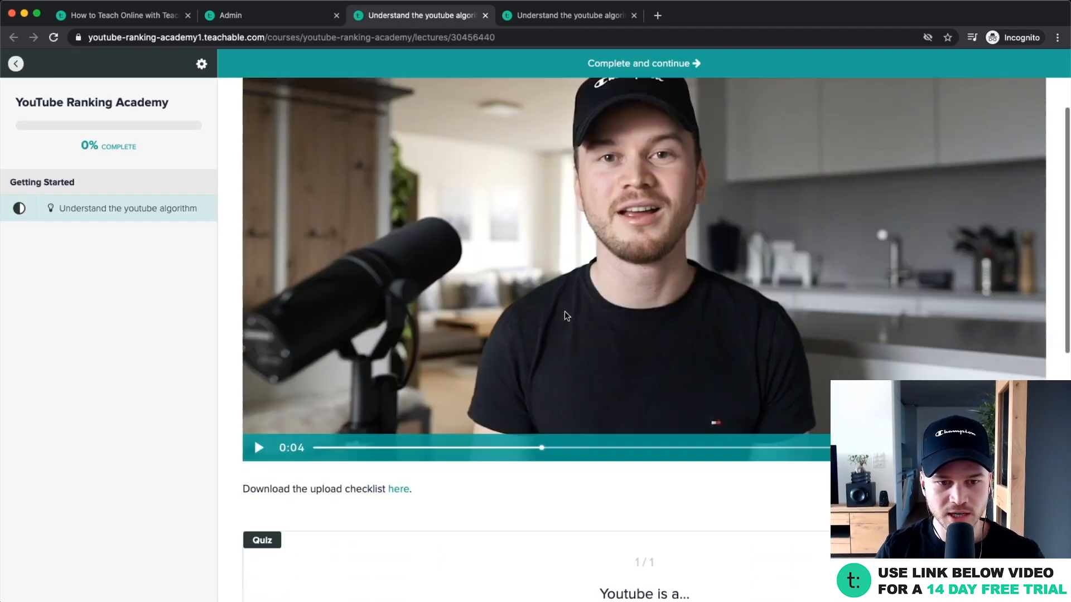
pyautogui.scroll(-3, 352, 335)
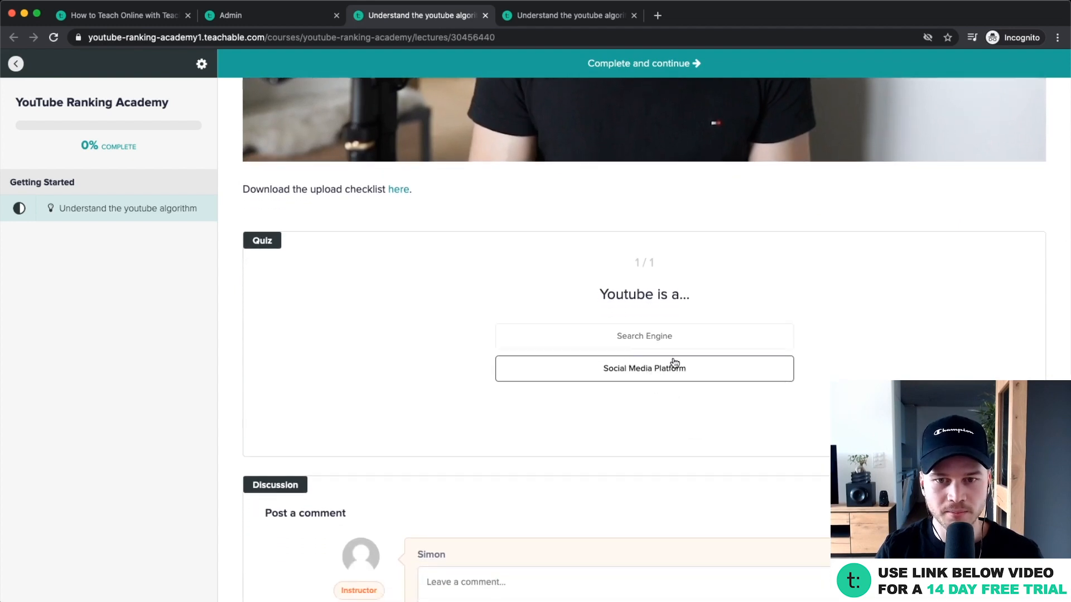
pyautogui.click(639, 347)
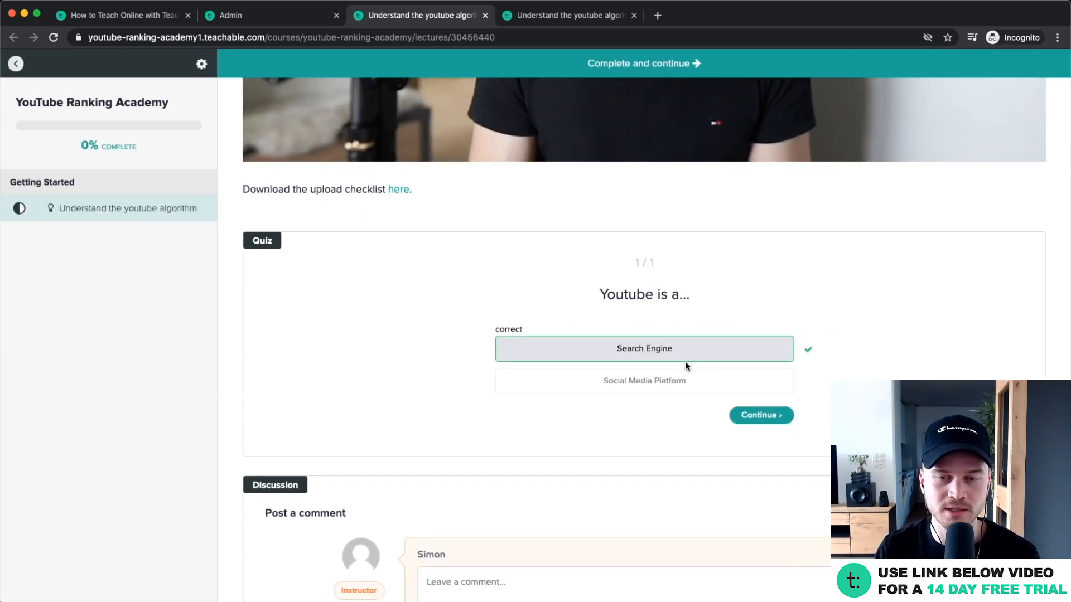
pyautogui.click(277, 18)
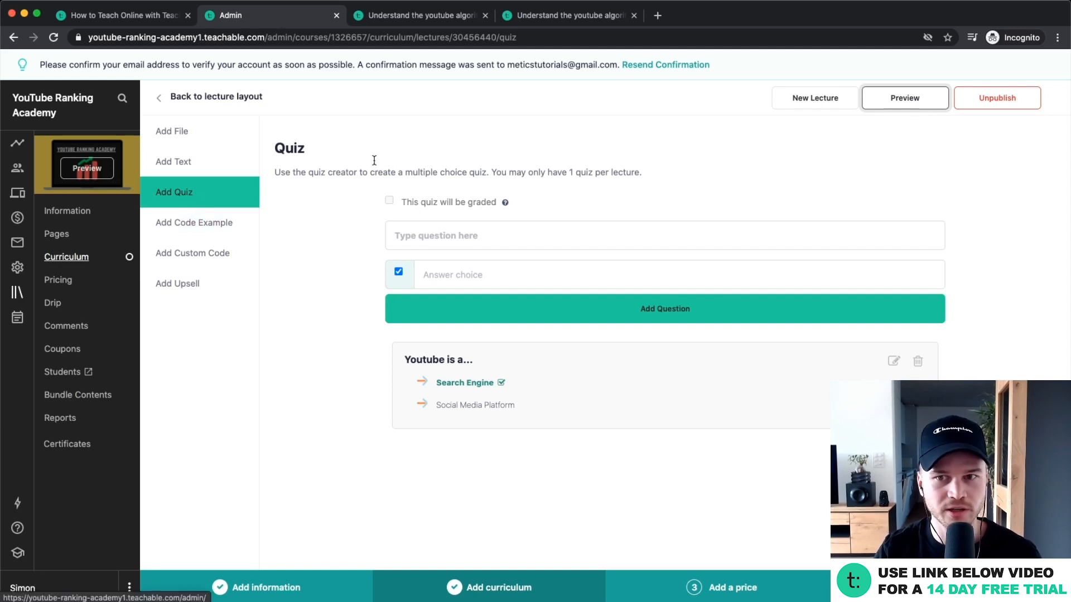
# Step: Go back to the course curriculum, add a lecture named "Setting up your channel" to the Getting Started section, and open it
pyautogui.click(162, 98)
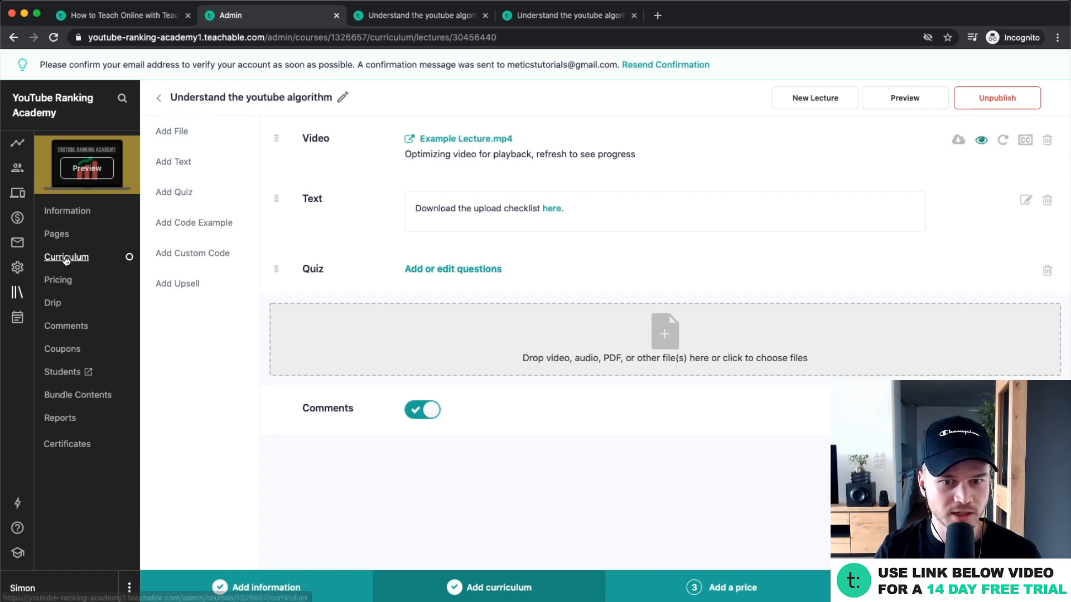
pyautogui.click(66, 259)
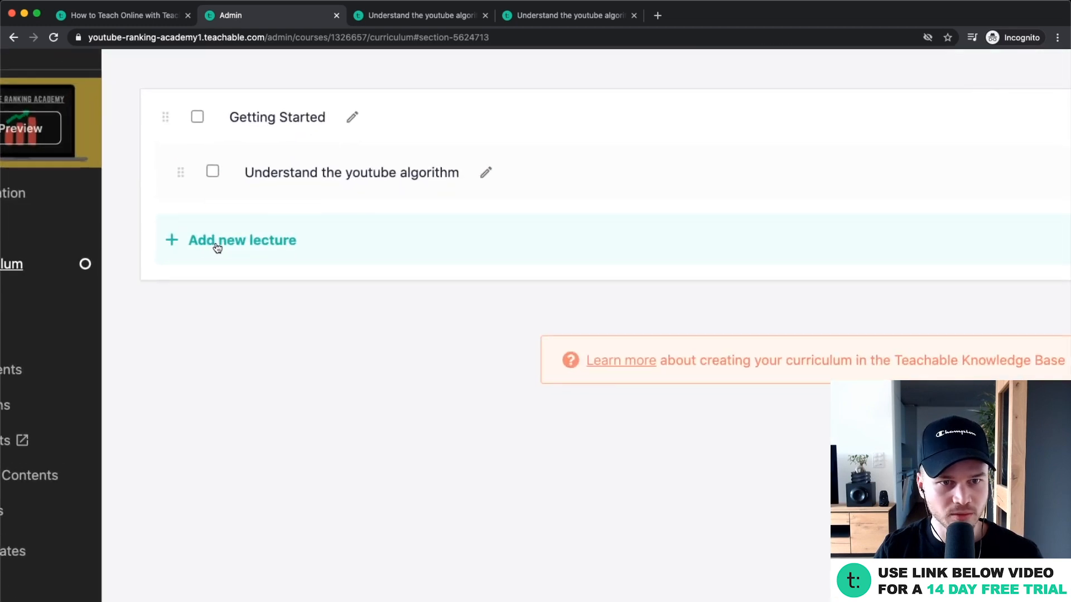
pyautogui.click(295, 234)
pyautogui.moveTo(351, 228); pyautogui.dragTo(252, 229)
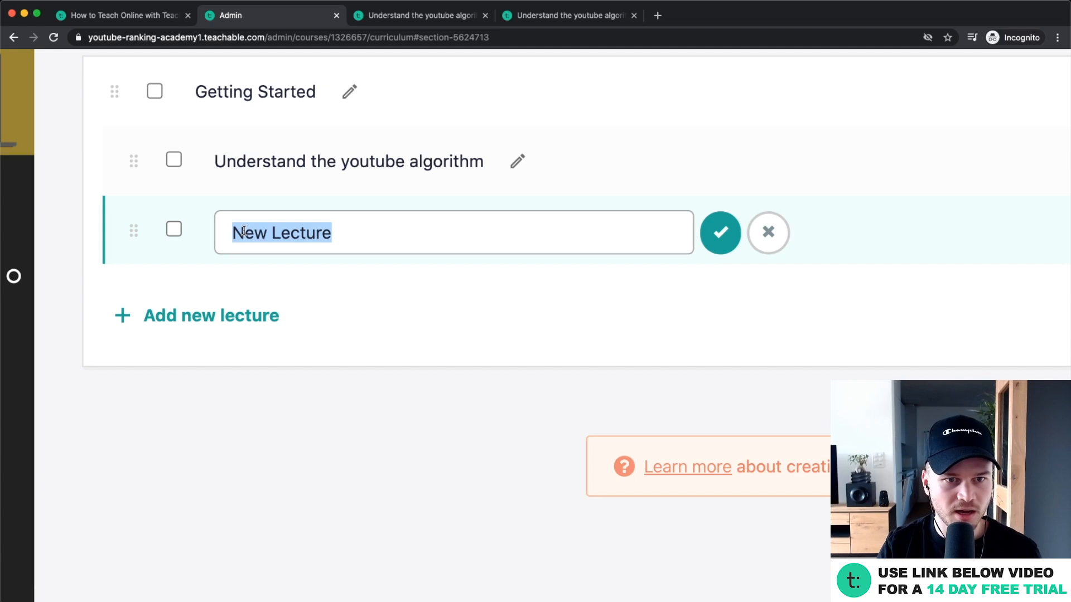
pyautogui.write('Setting up your channel')
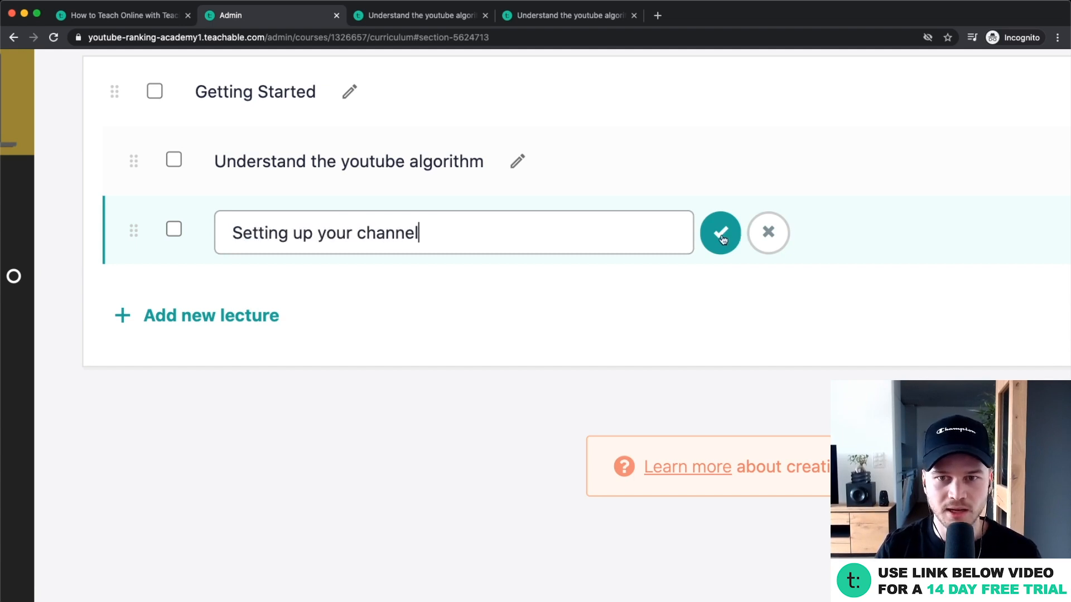
pyautogui.click(721, 238)
pyautogui.press('super+0')
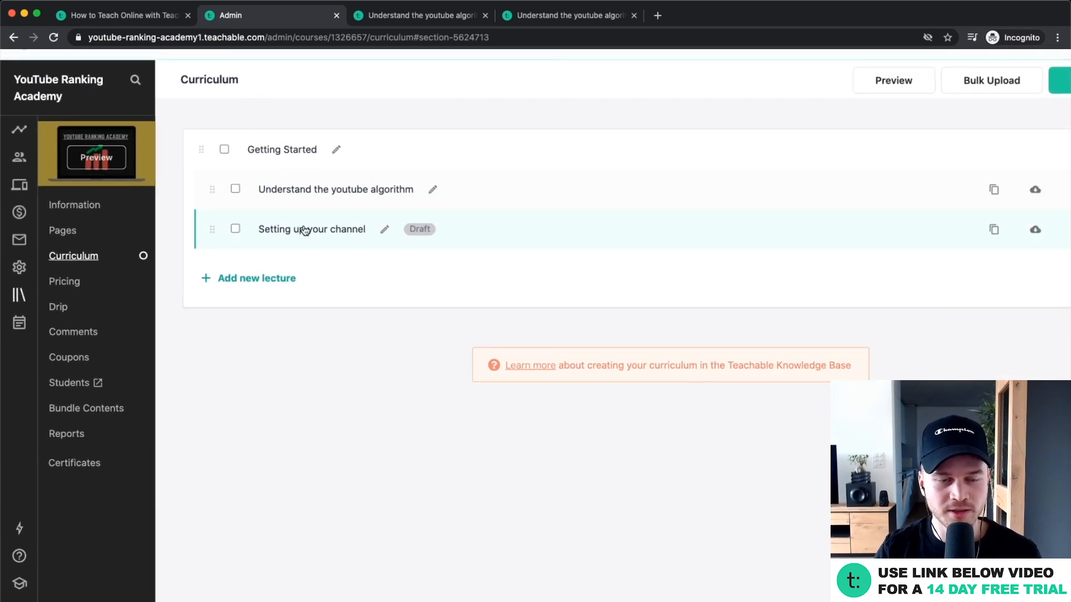
pyautogui.click(304, 230)
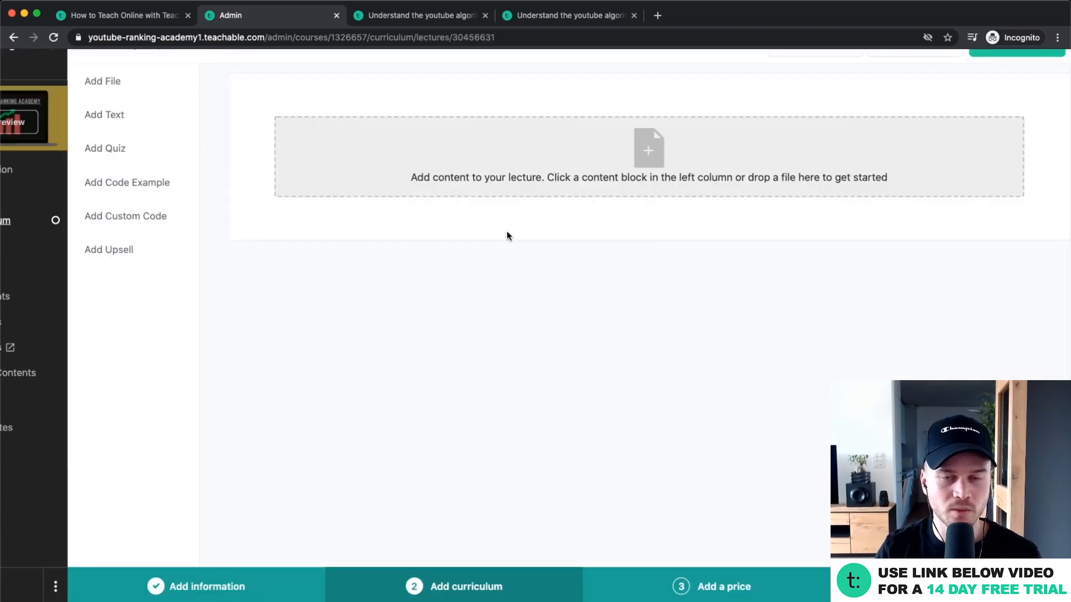
# Step: Return to the curriculum and add a new section named "Optimizing your videos for the algorithm"
pyautogui.press('super+bracketleft')
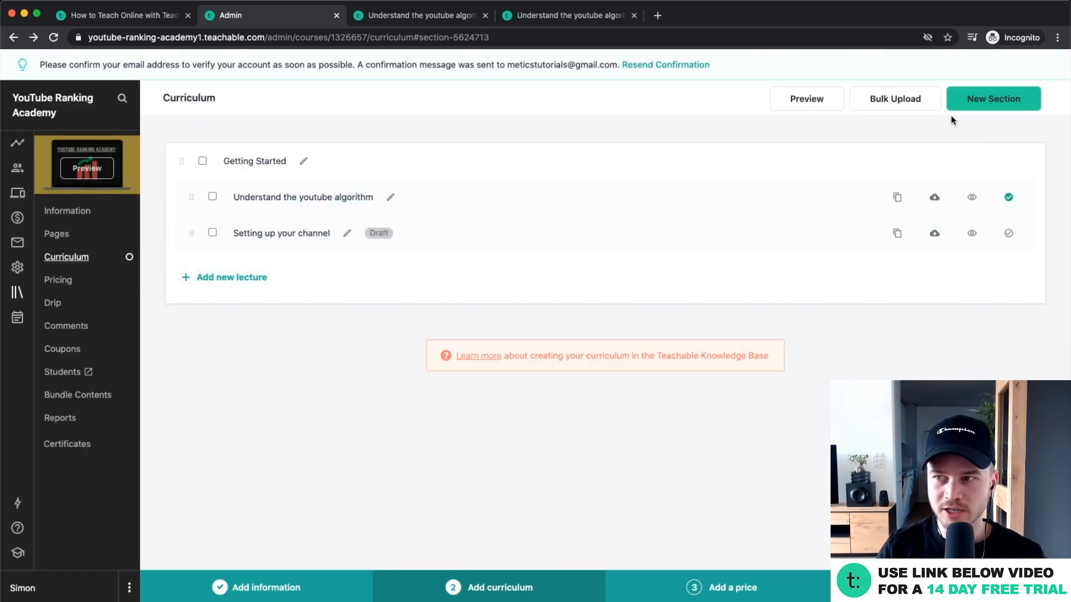
pyautogui.scroll(5, 952, 118)
pyautogui.hscroll(2, 955, 116)
pyautogui.scroll(1, 959, 113)
pyautogui.click(942, 136)
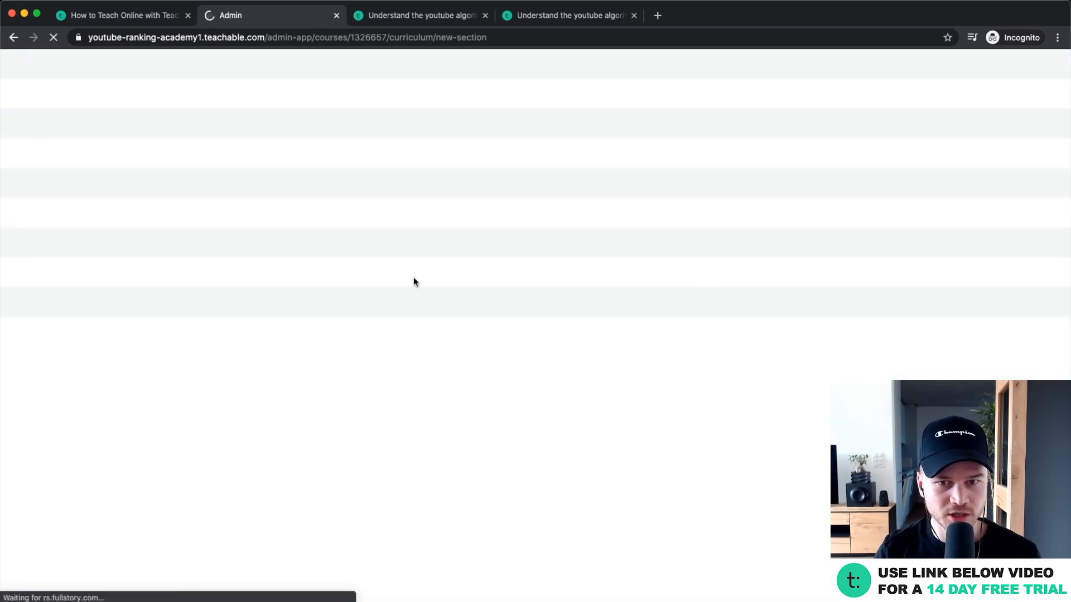
pyautogui.scroll(5, 471, 156)
pyautogui.write('Opti')
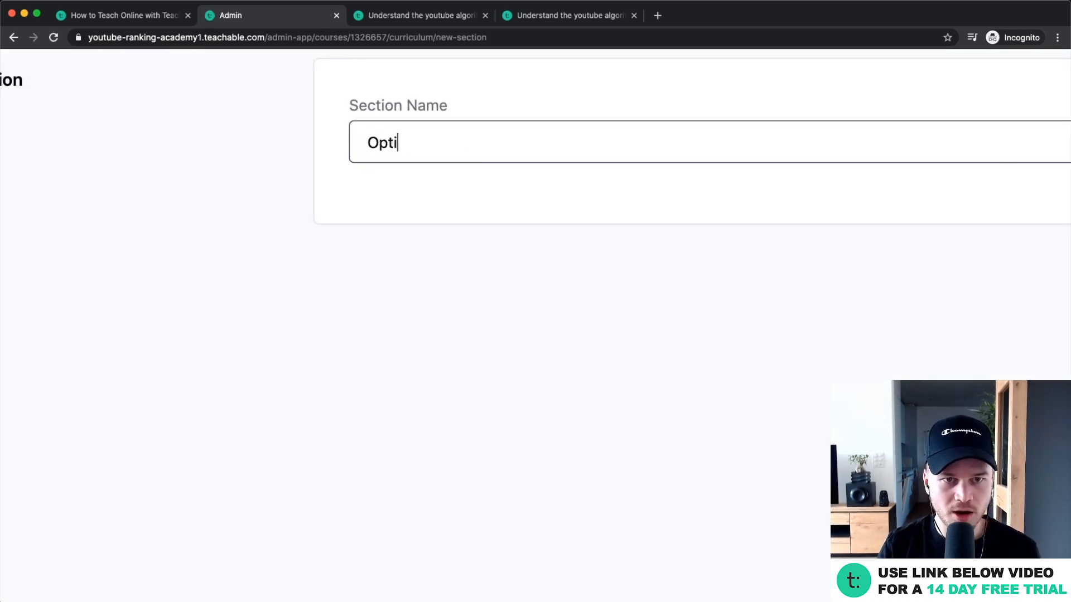
pyautogui.write('mizing ')
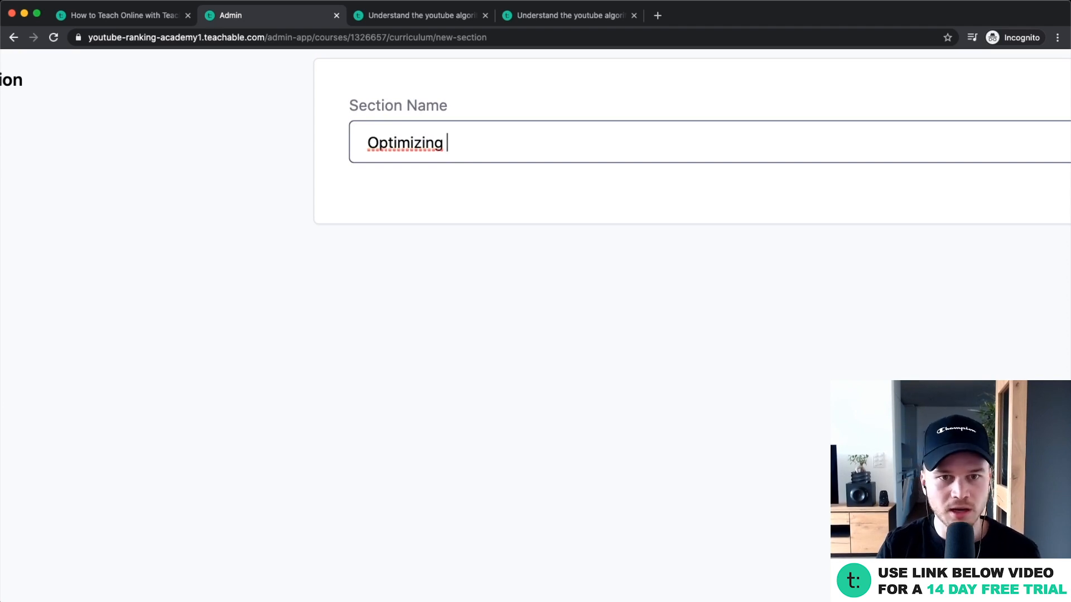
pyautogui.write('your videos')
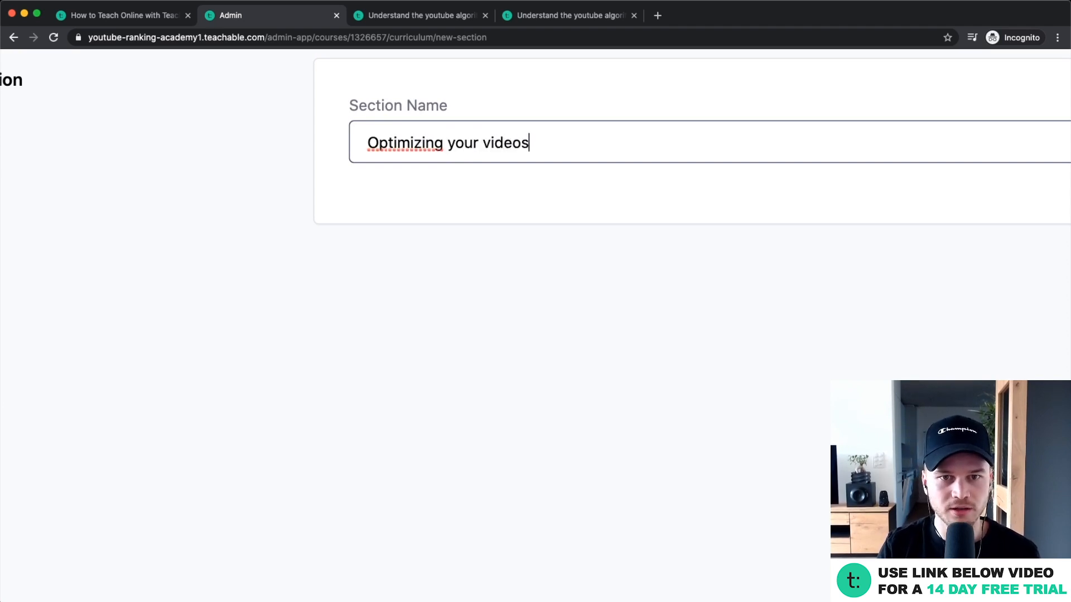
pyautogui.write(' for the algor')
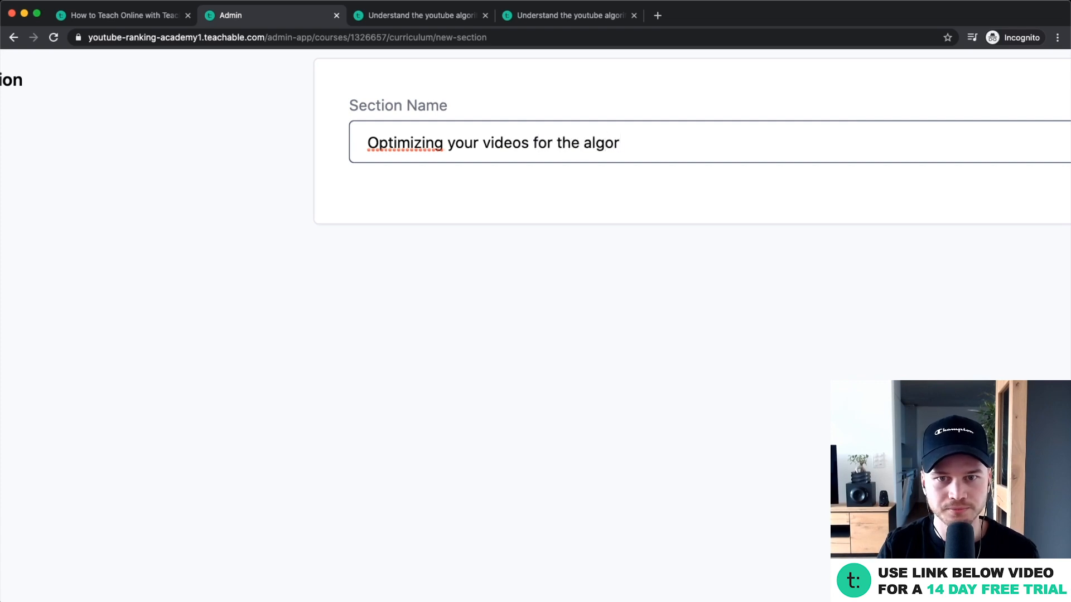
pyautogui.write('ithm')
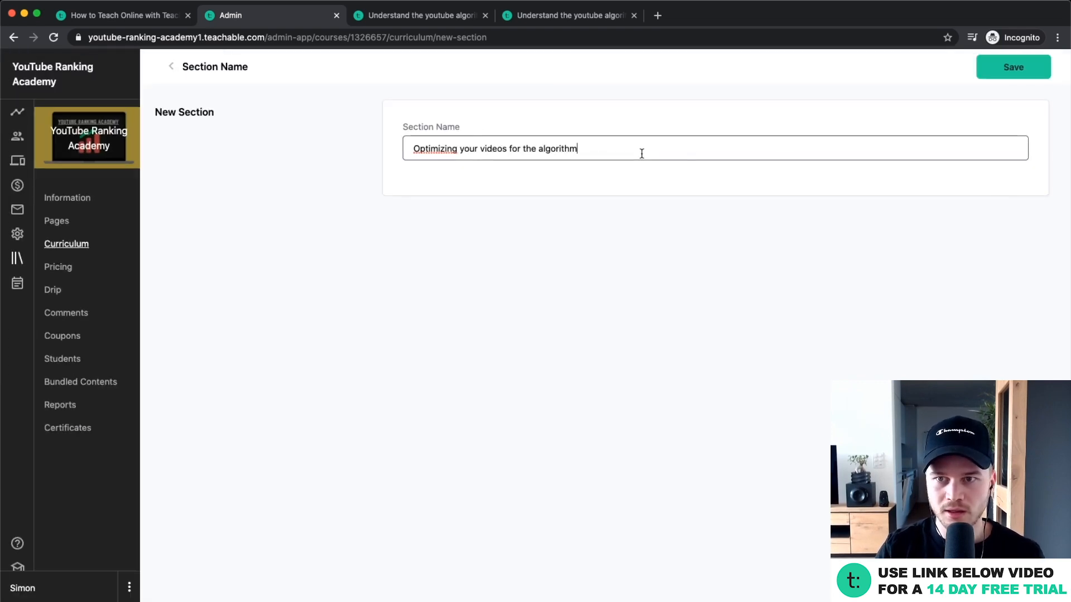
pyautogui.click(1014, 67)
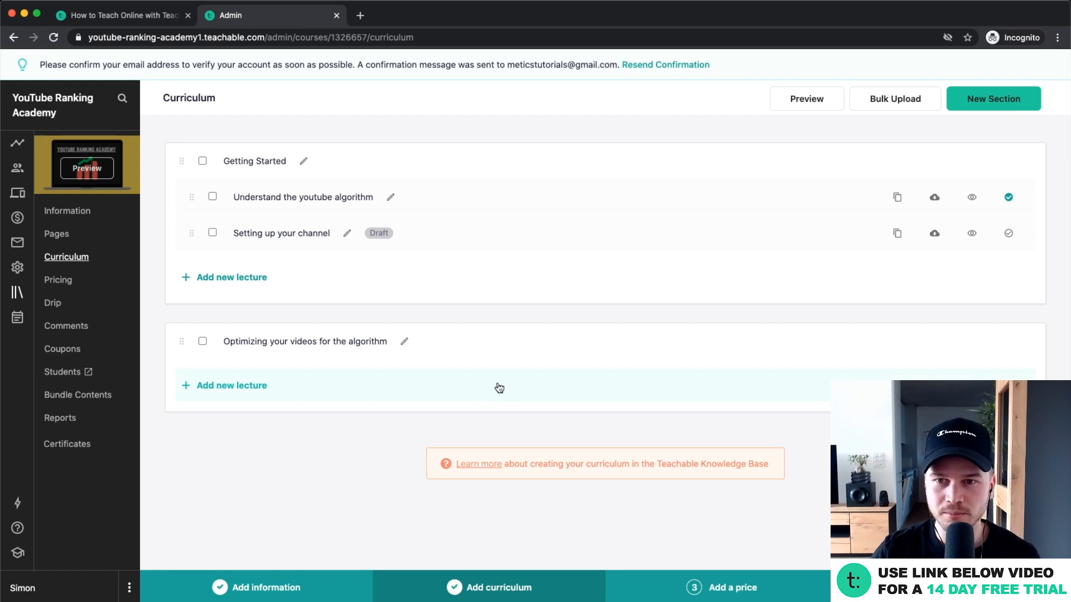
# Step: Check the bulk upload file sources for the curriculum and close the dialog without uploading anything
pyautogui.scroll(5, 926, 140)
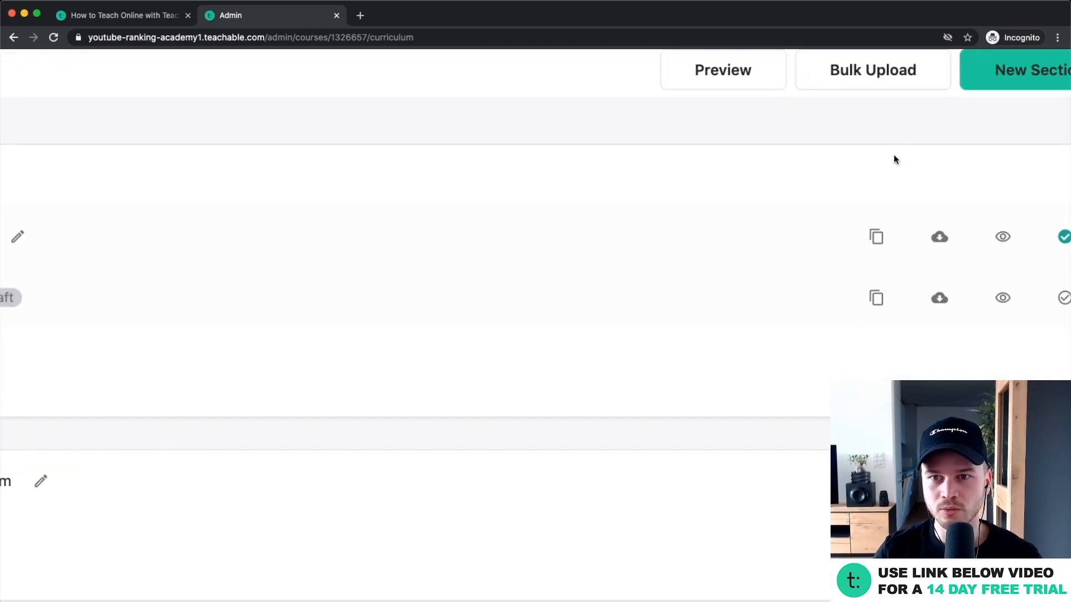
pyautogui.scroll(1, 893, 155)
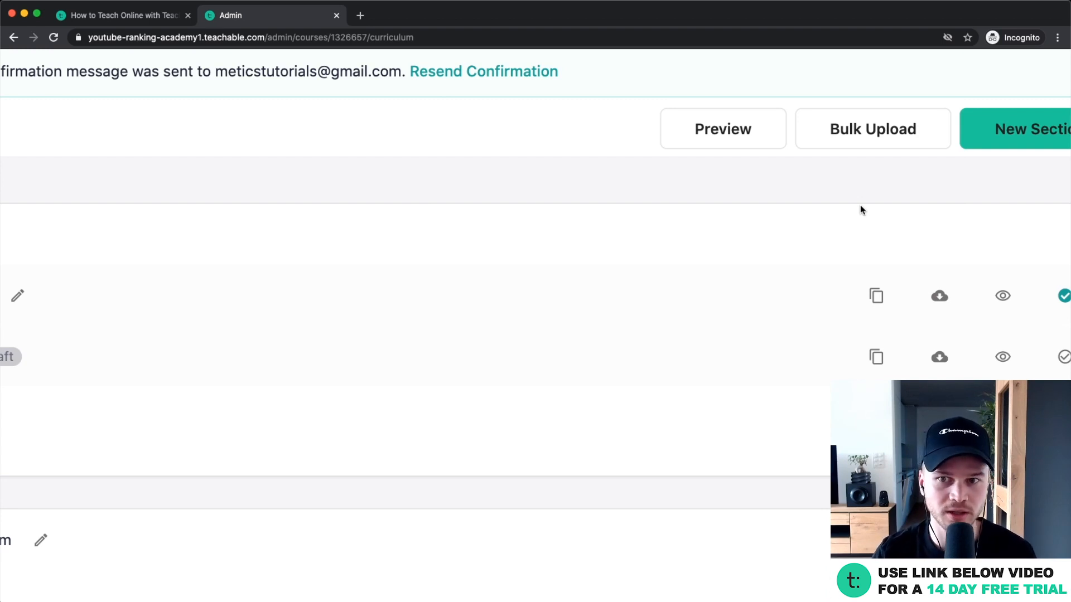
pyautogui.click(876, 137)
pyautogui.scroll(-5, 430, 365)
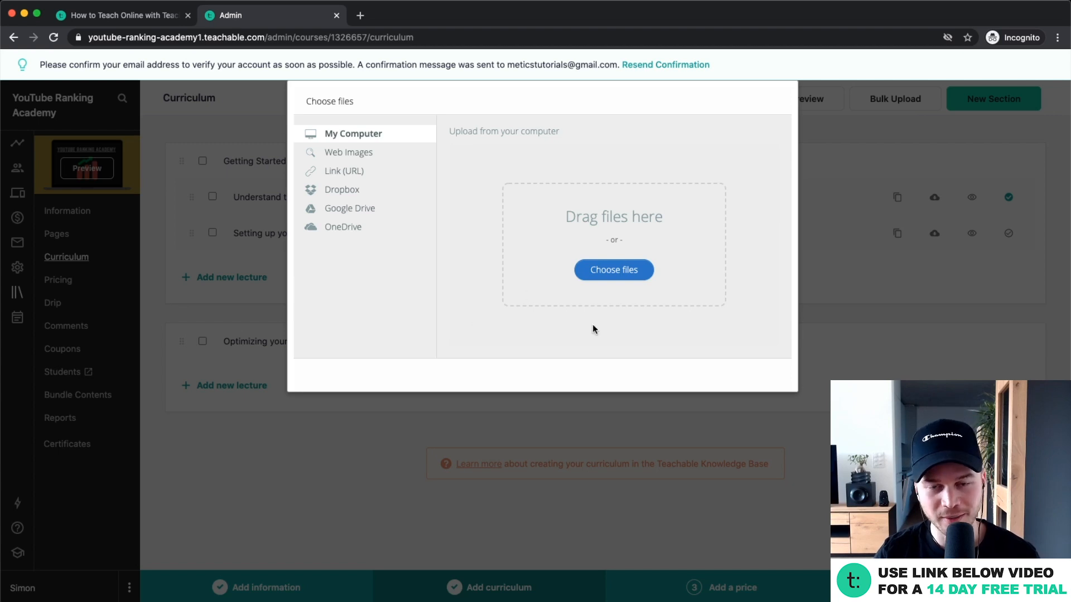
pyautogui.press('Escape')
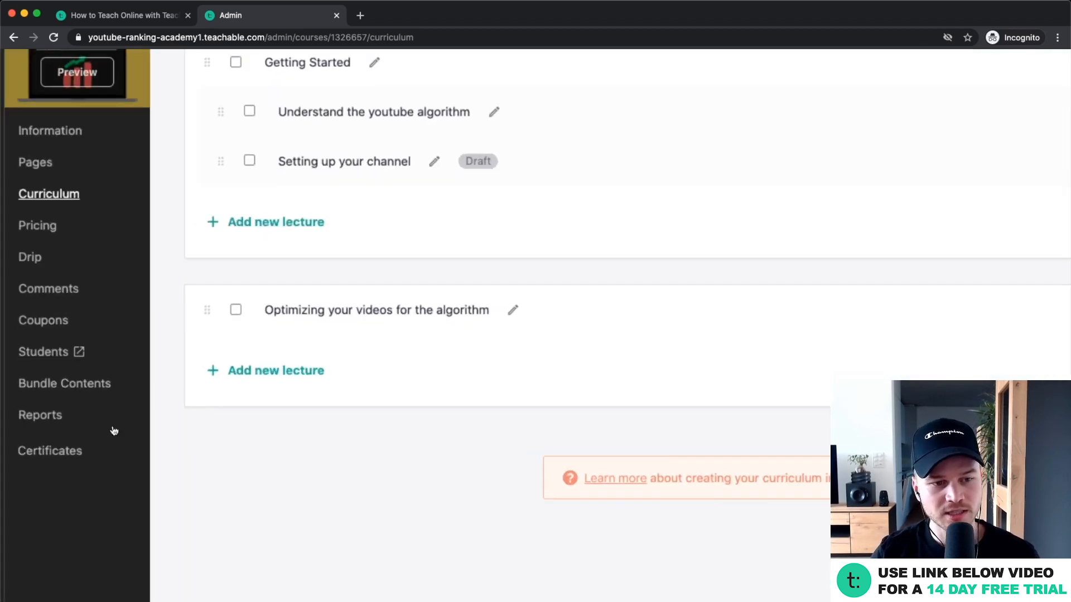
# Step: Create a new course completion certificate from the template with the dark header band
pyautogui.click(56, 451)
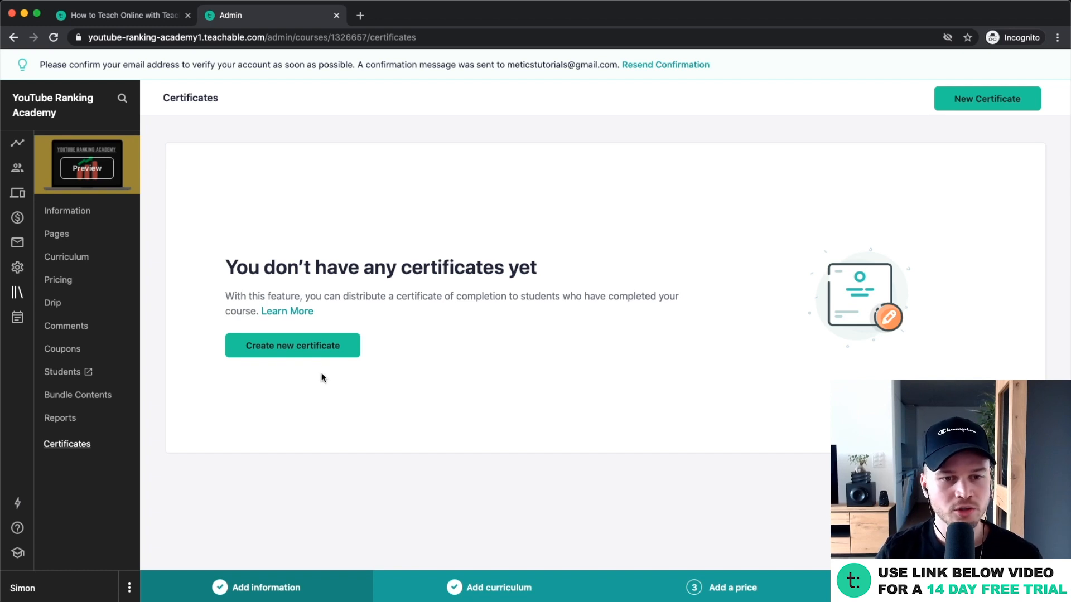
pyautogui.click(300, 344)
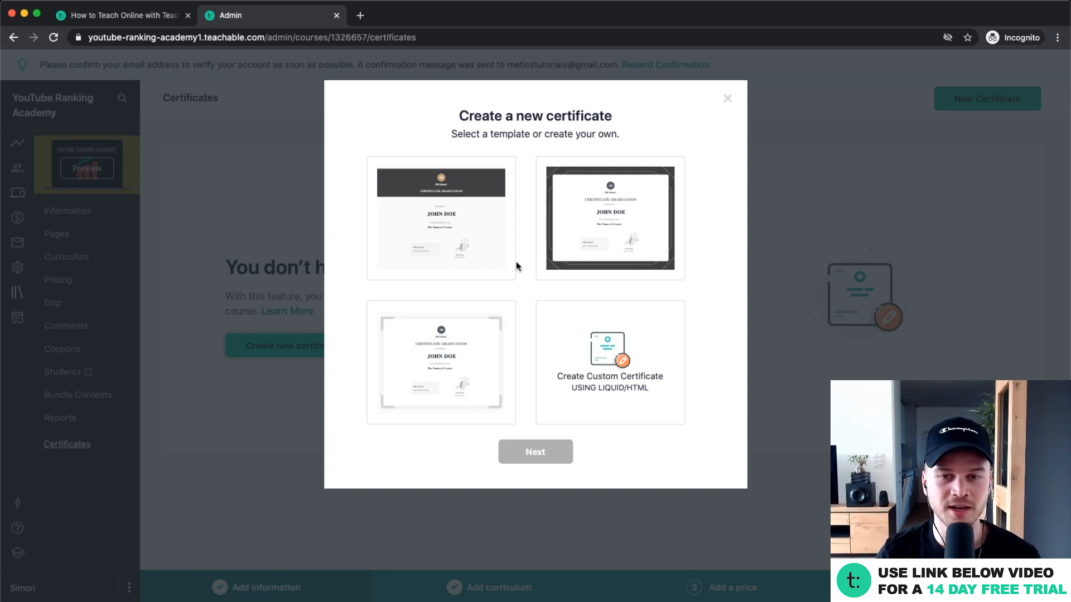
pyautogui.click(727, 99)
pyautogui.click(68, 449)
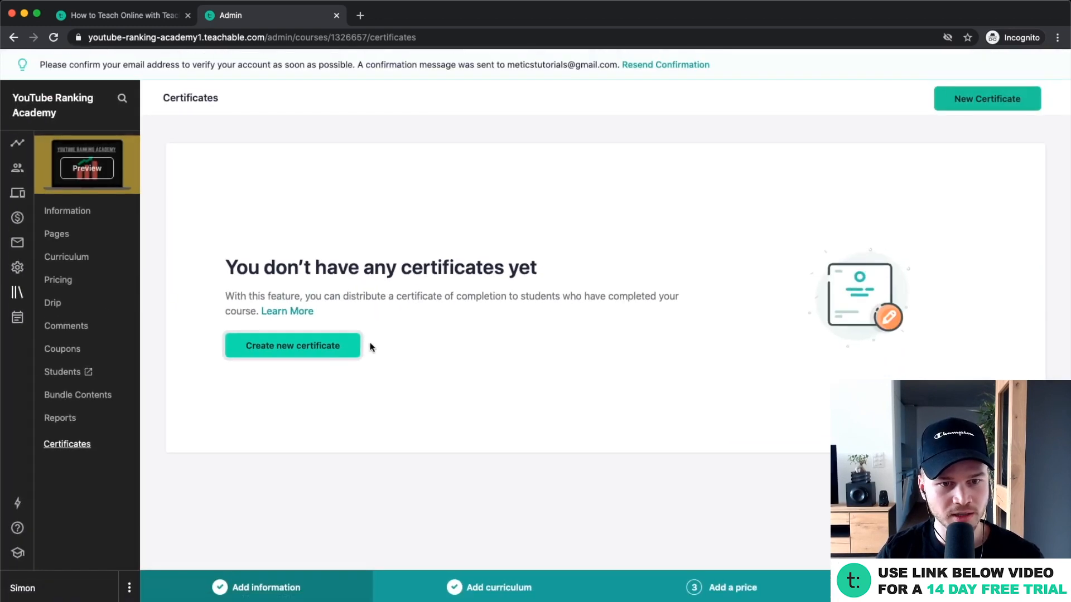
pyautogui.click(296, 350)
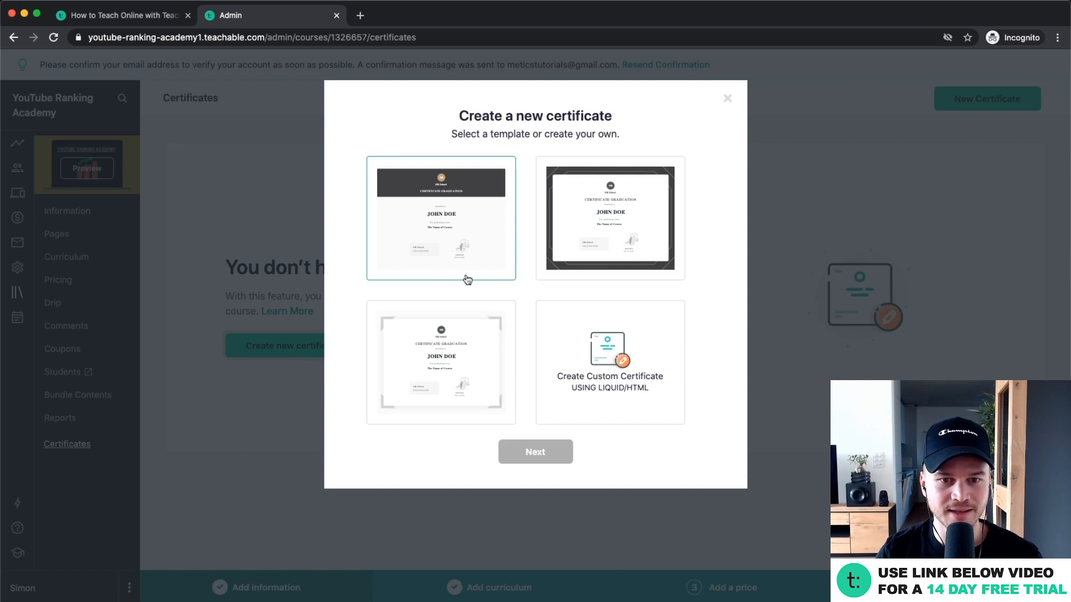
pyautogui.click(466, 229)
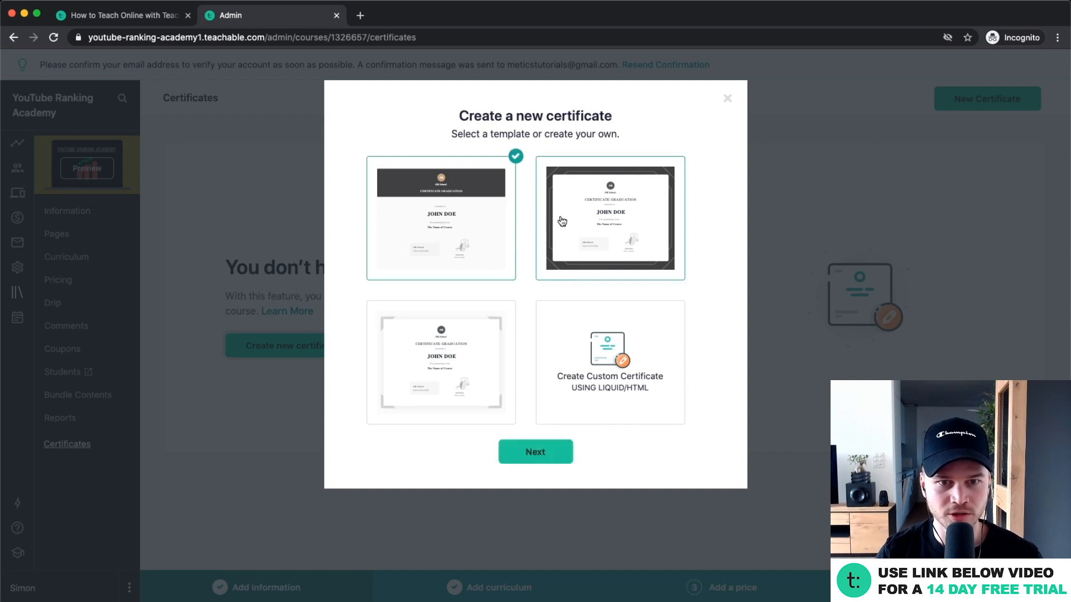
pyautogui.click(534, 453)
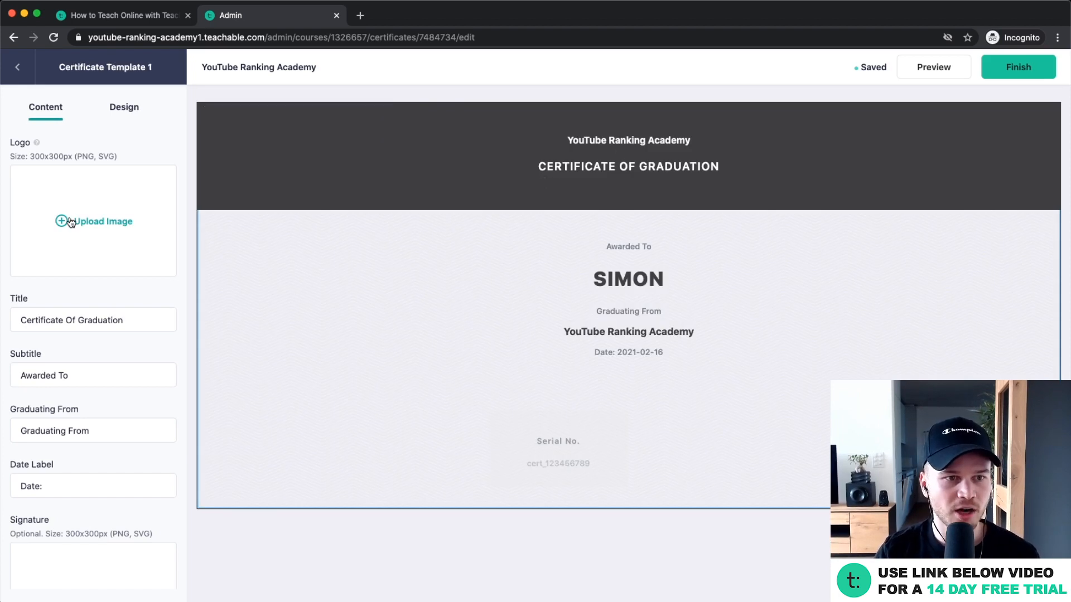
# Step: Examine the certificate's title, recipient name, course name and signature content, and open its design color settings
pyautogui.moveTo(125, 323); pyautogui.dragTo(17, 322)
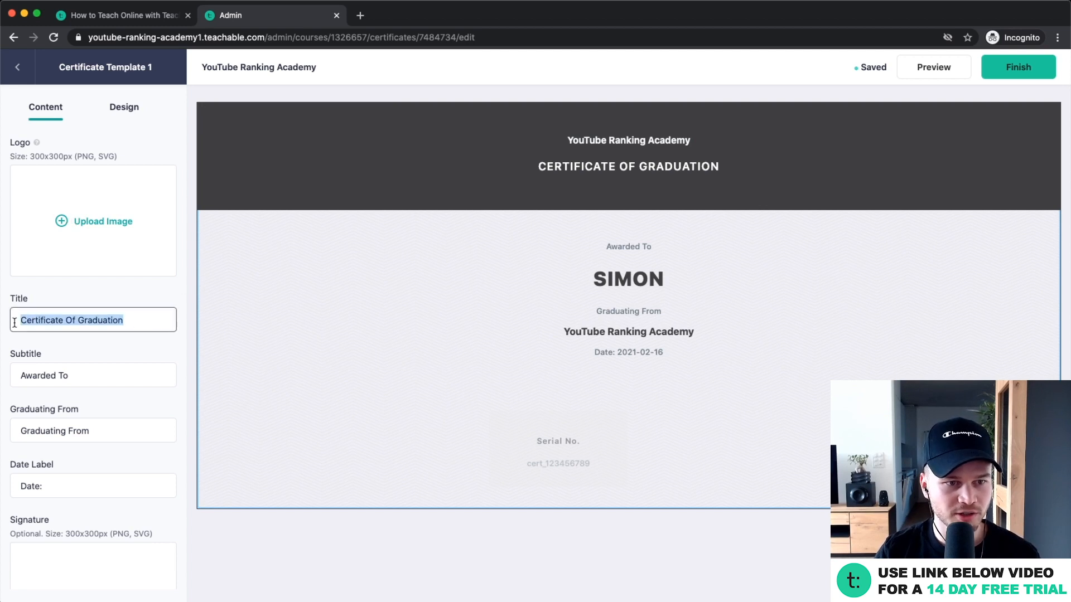
pyautogui.click(55, 320)
pyautogui.moveTo(136, 320); pyautogui.dragTo(11, 321)
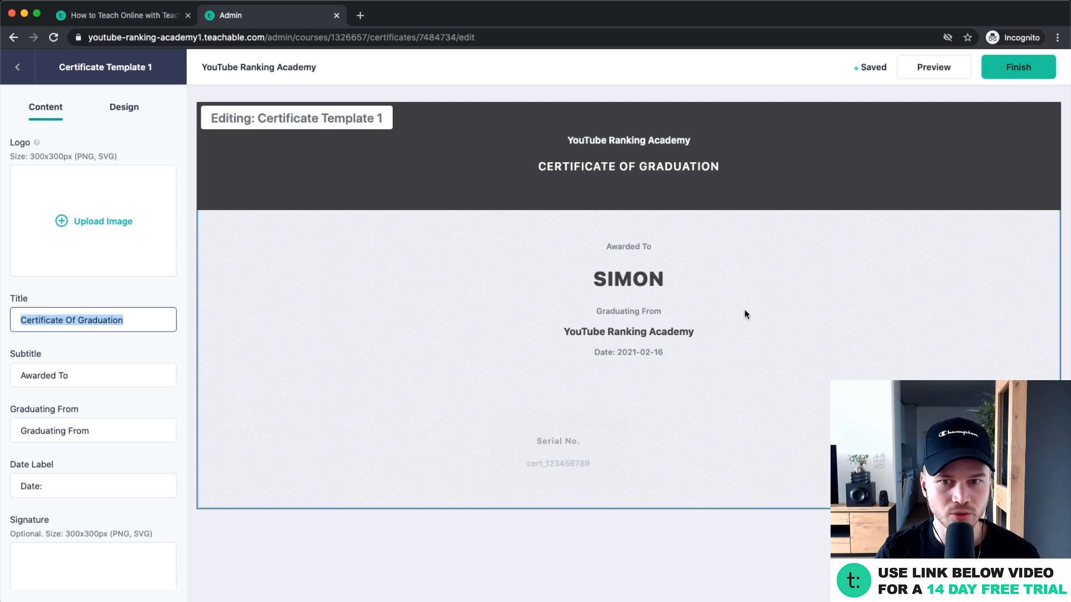
pyautogui.moveTo(595, 281); pyautogui.dragTo(720, 278)
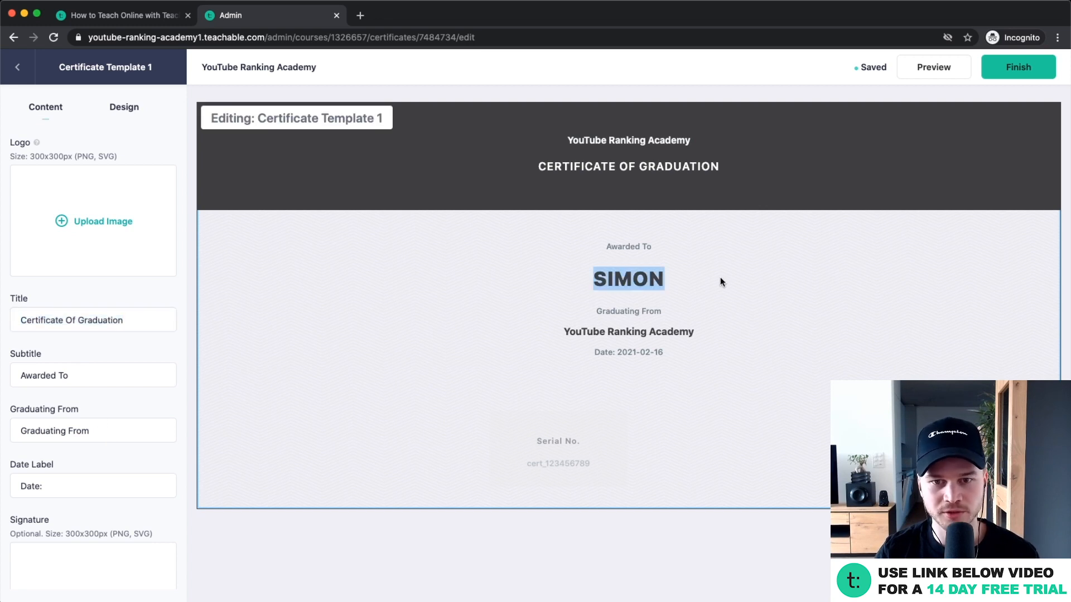
pyautogui.click(716, 280)
pyautogui.moveTo(580, 333); pyautogui.dragTo(694, 333)
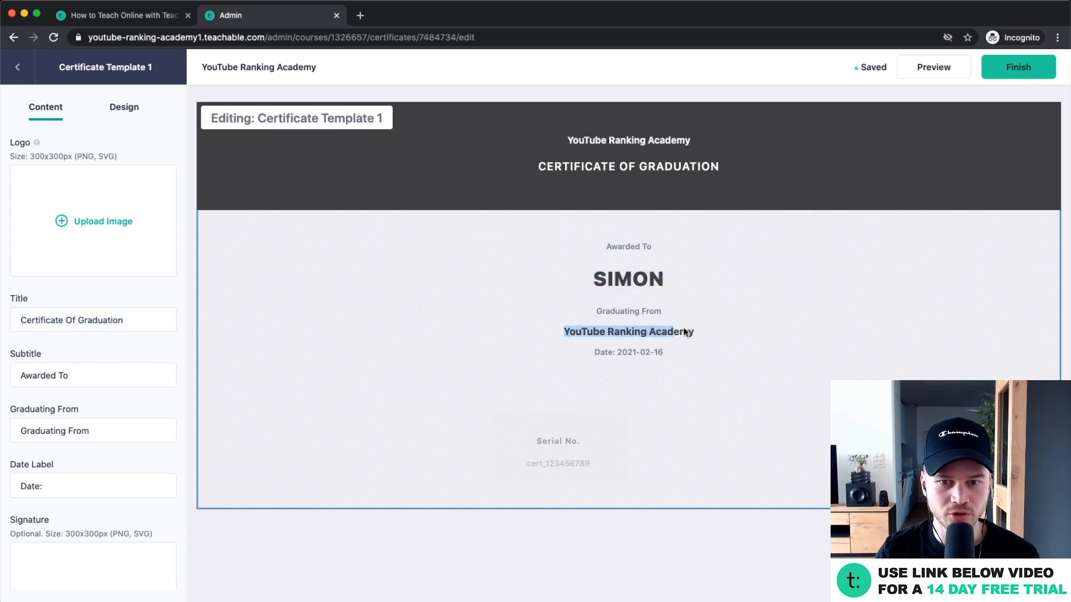
pyautogui.scroll(-3, 84, 417)
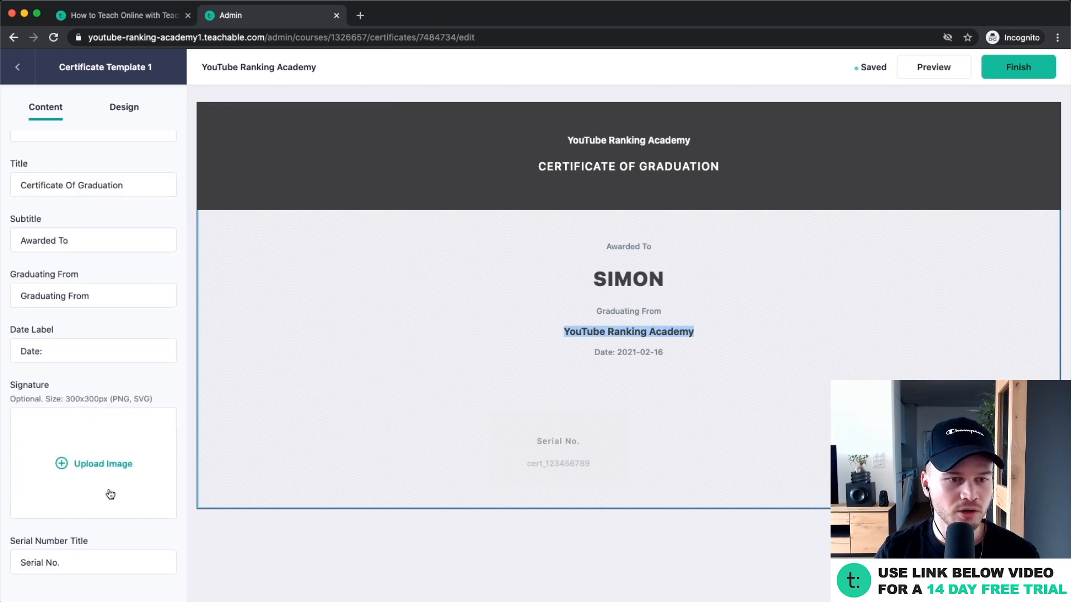
pyautogui.scroll(2, 109, 495)
pyautogui.click(122, 106)
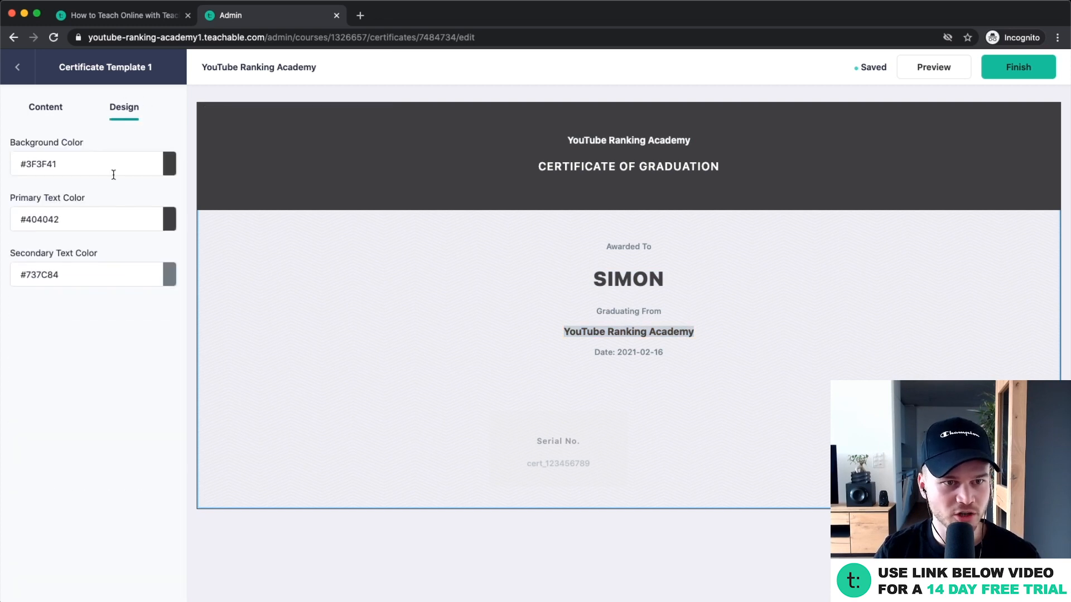
# Step: Finish editing the course certificate and activate it for automatic issue to students upon course completion
pyautogui.click(50, 106)
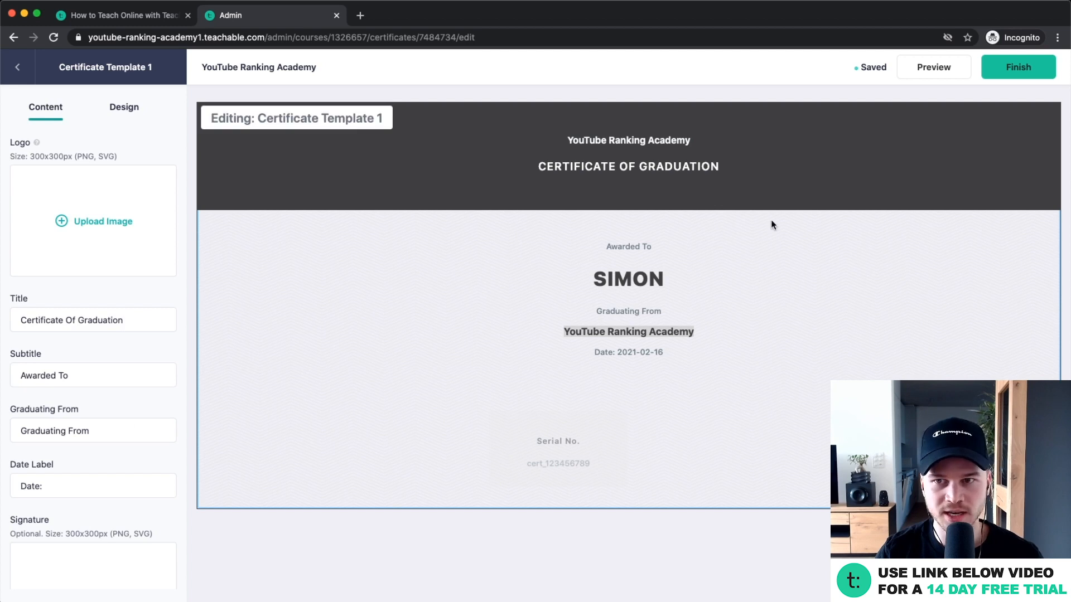
pyautogui.click(1008, 76)
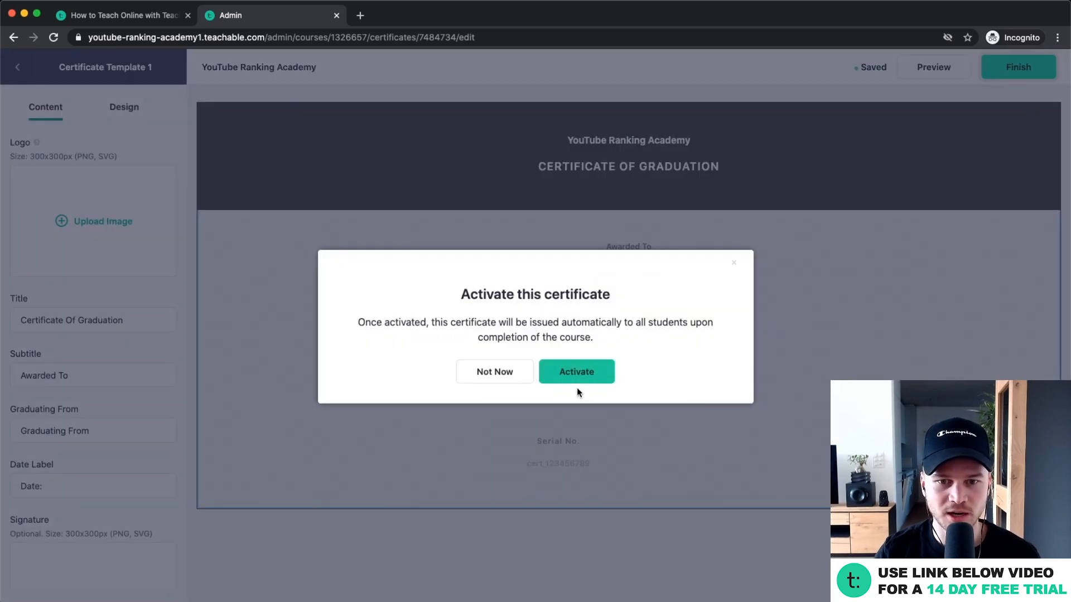
pyautogui.click(573, 371)
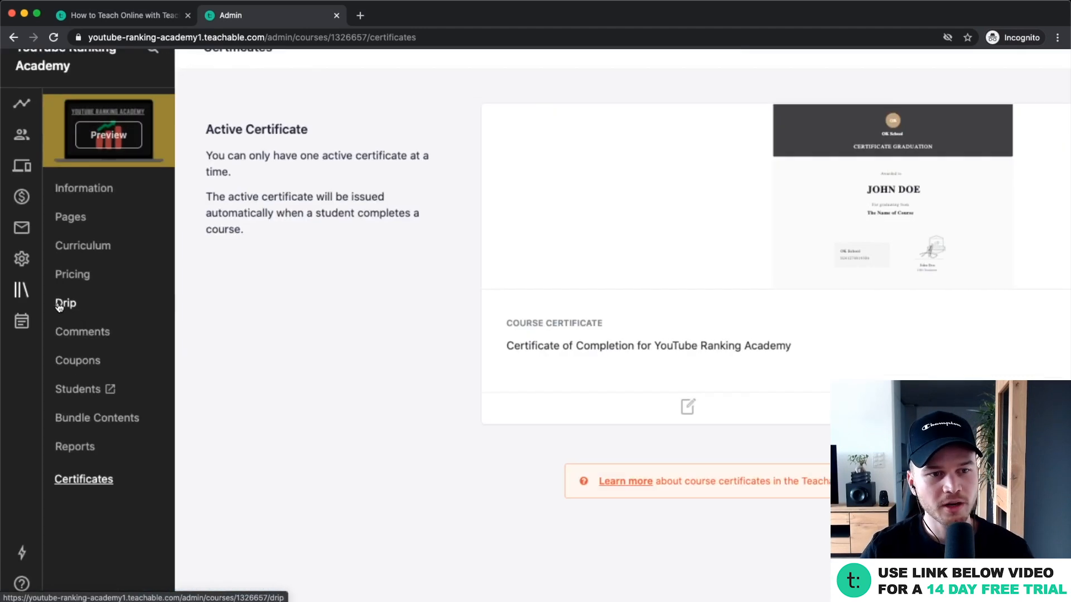
# Step: Open the course's Drip settings and activate the Getting Started section's release by days after enrollment
pyautogui.click(52, 303)
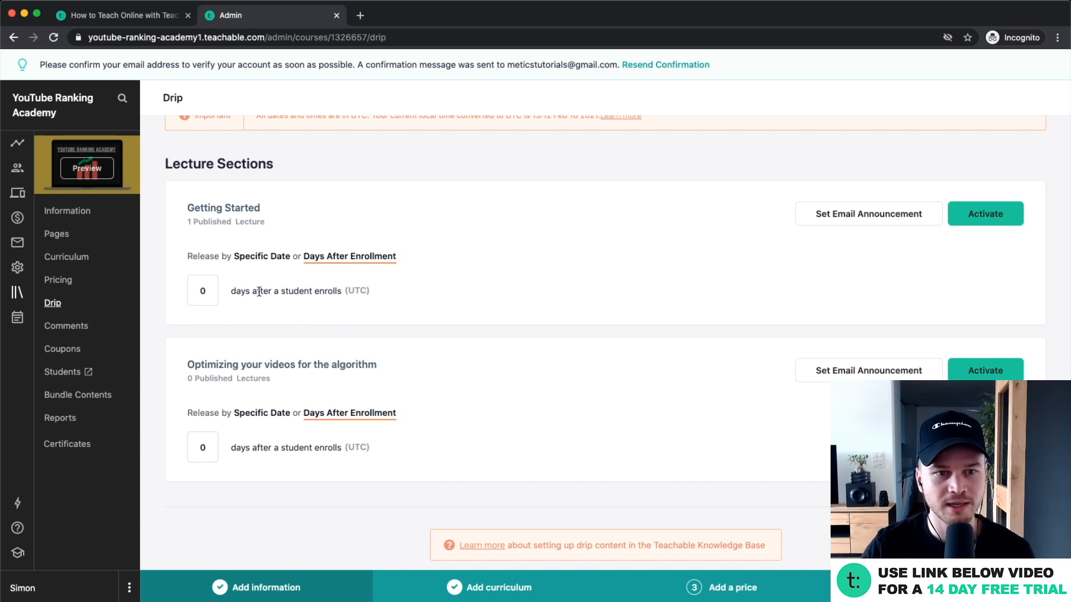
pyautogui.scroll(5, 192, 211)
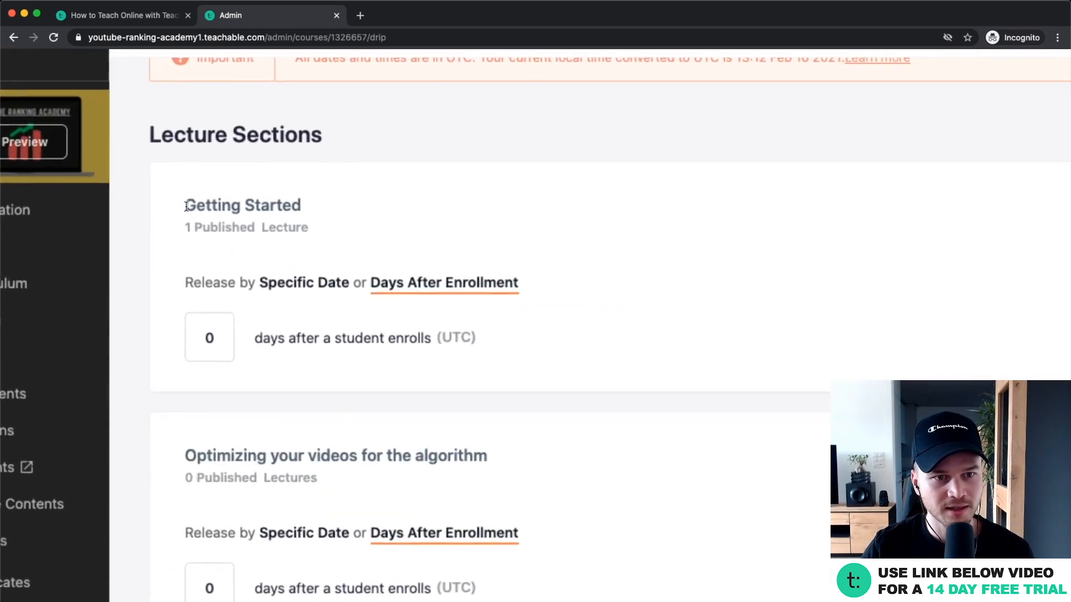
pyautogui.moveTo(186, 206); pyautogui.dragTo(362, 202)
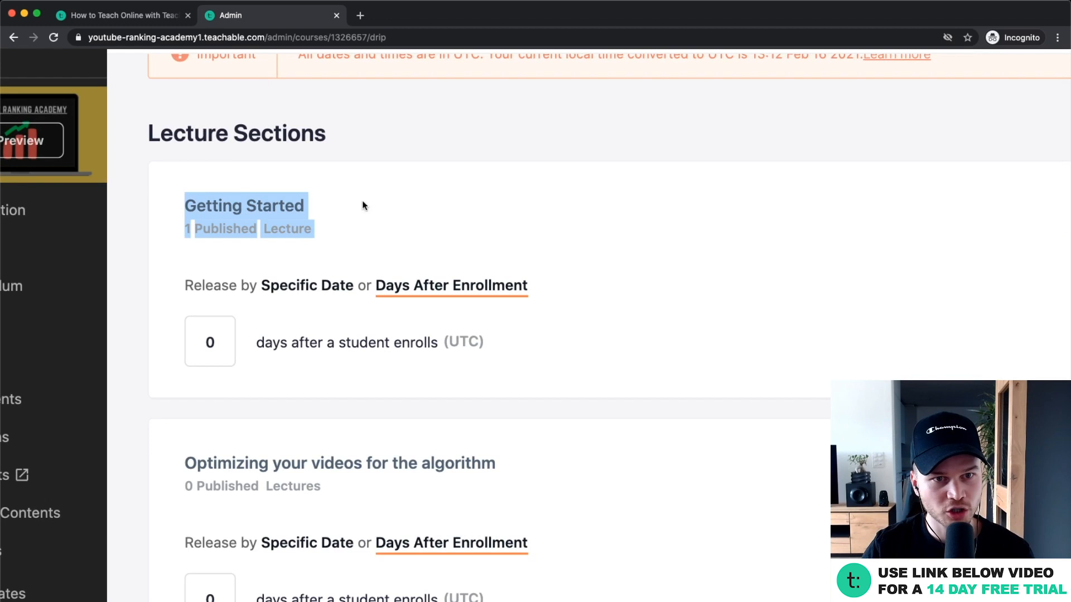
pyautogui.click(206, 337)
pyautogui.doubleClick(224, 336)
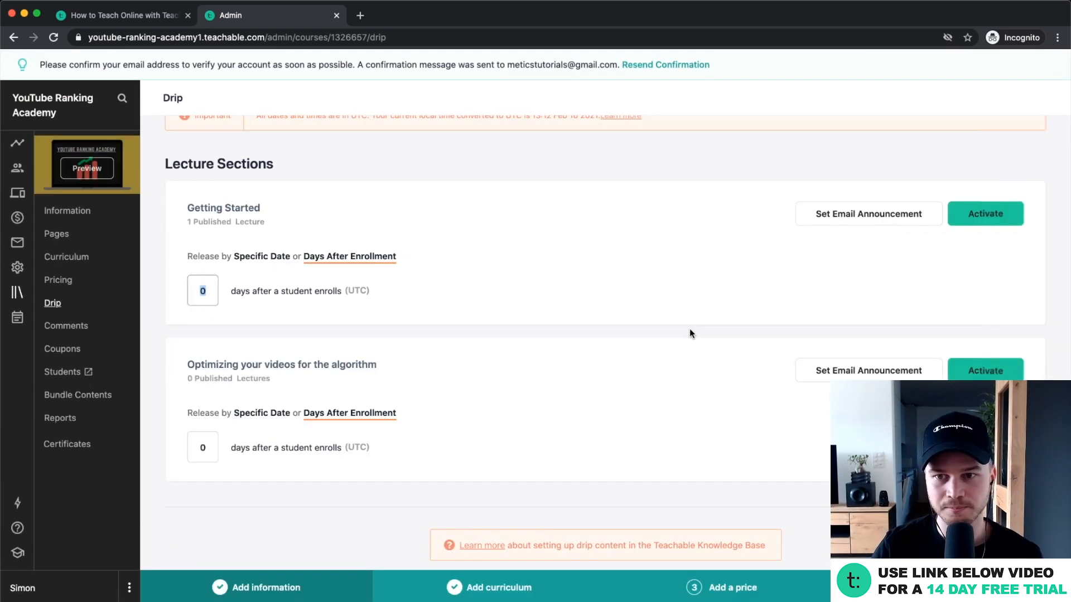
pyautogui.click(983, 218)
# Step: Set the "Optimizing your videos for the algorithm" section to release 7 days after a student enrolls and activate its drip
pyautogui.scroll(-3, 849, 343)
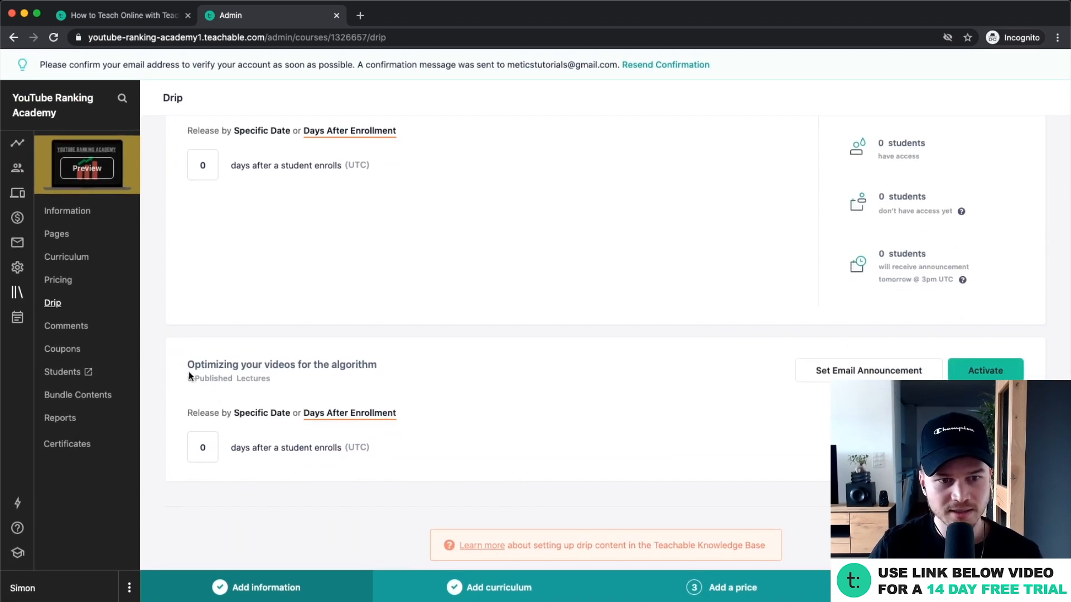
pyautogui.moveTo(187, 365); pyautogui.dragTo(409, 363)
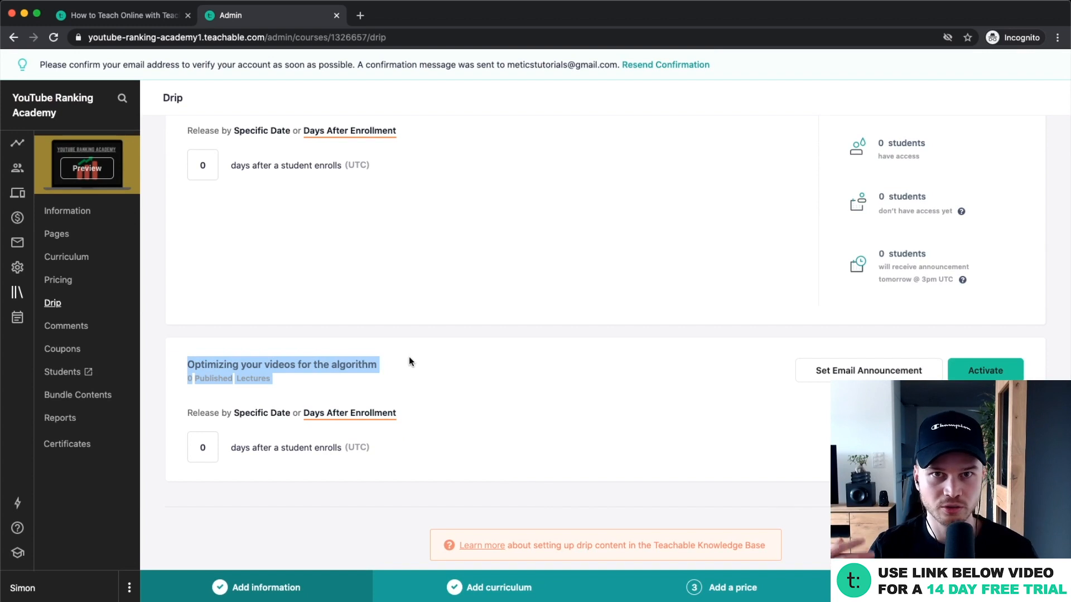
pyautogui.click(372, 392)
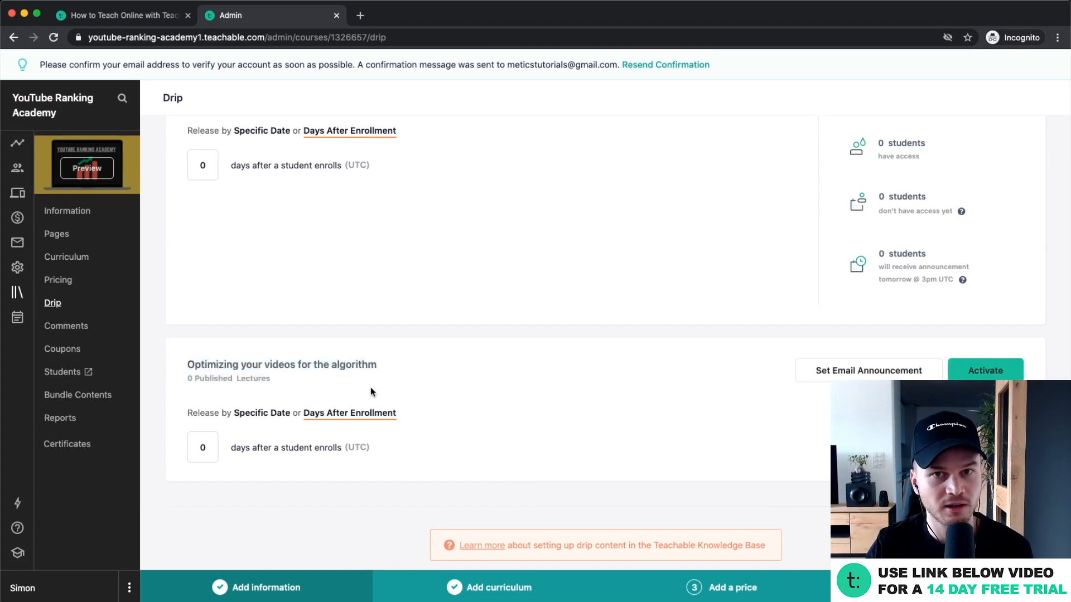
pyautogui.moveTo(206, 443); pyautogui.dragTo(239, 444)
pyautogui.write('7')
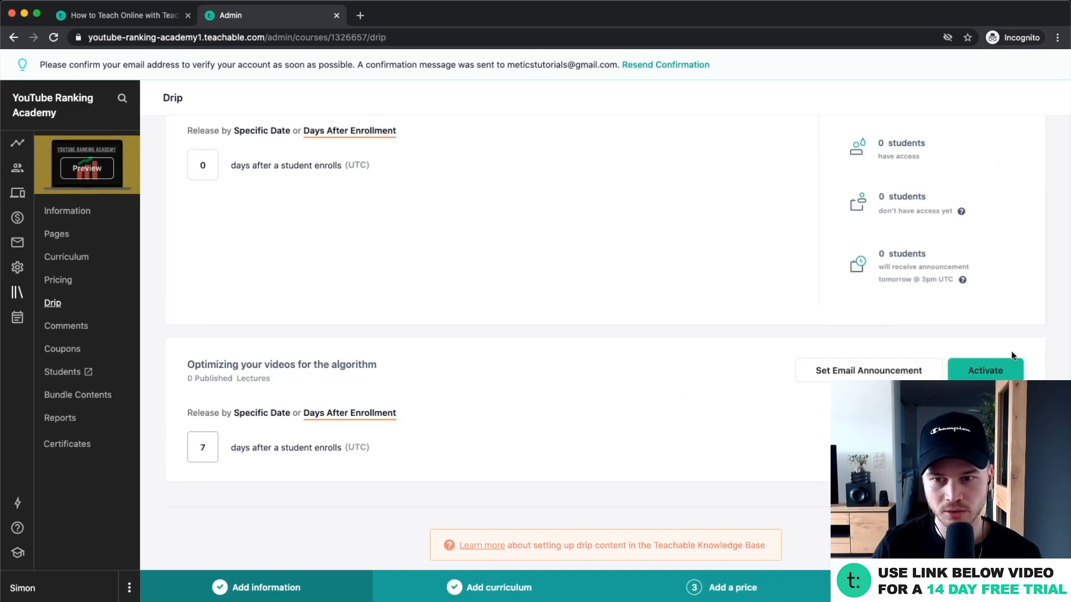
pyautogui.click(992, 369)
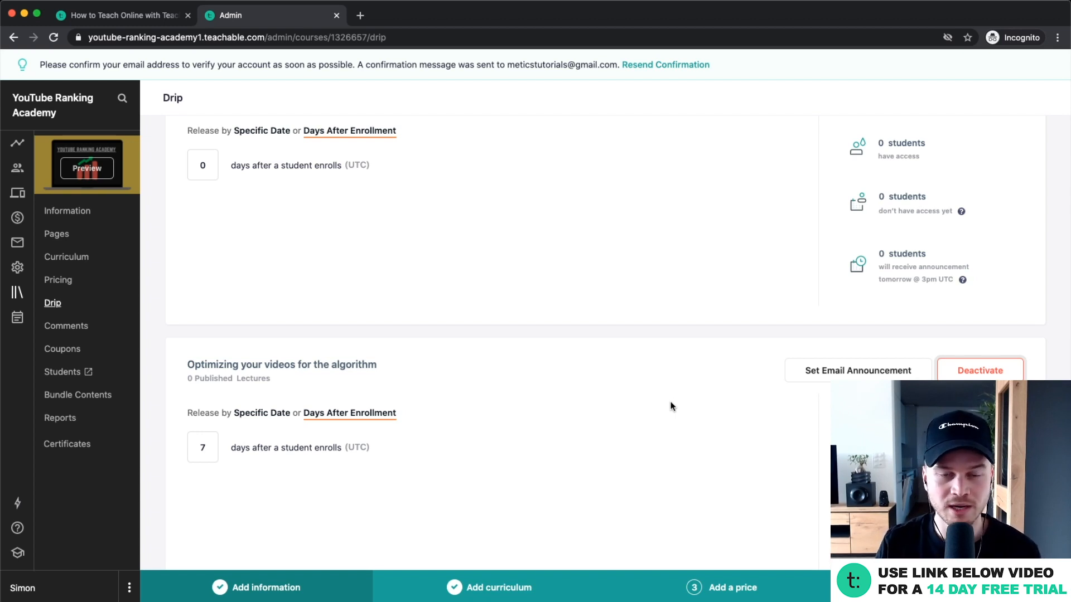
# Step: Check the email announcement settings of the Getting Started section and close them without changes
pyautogui.scroll(-2, 664, 408)
pyautogui.scroll(5, 663, 410)
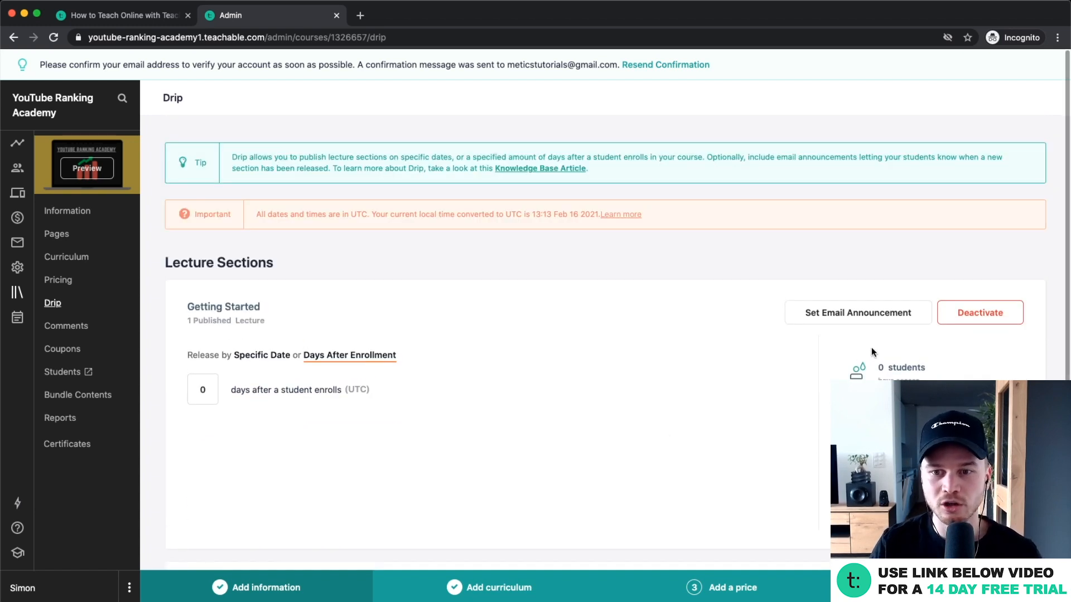
pyautogui.click(846, 312)
pyautogui.click(731, 99)
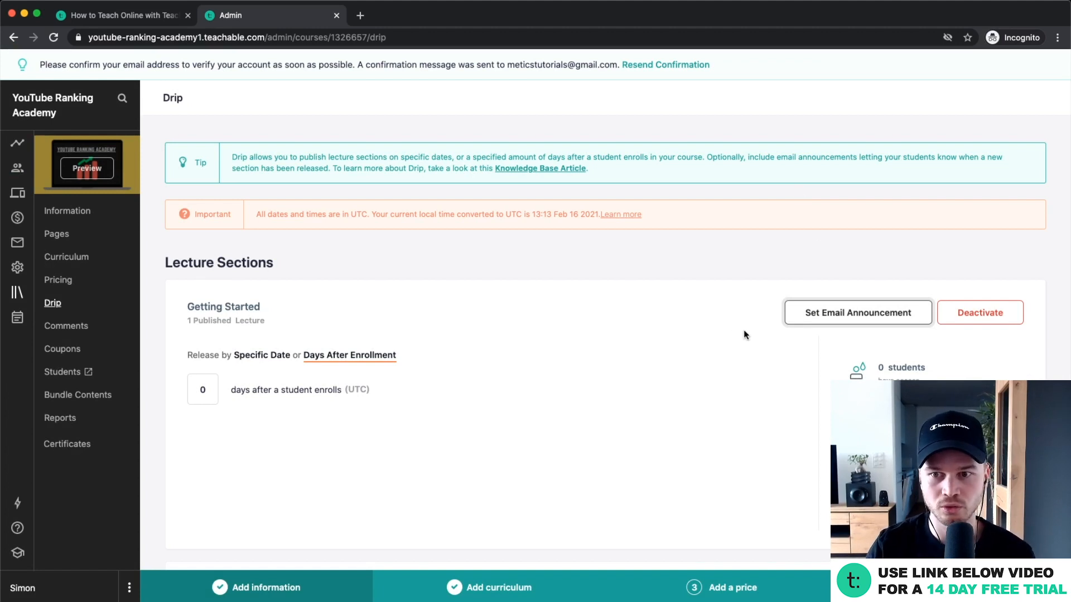
# Step: Deactivate the drip release for both the Getting Started and "Optimizing your videos for the algorithm" sections
pyautogui.scroll(-3, 744, 329)
pyautogui.scroll(2, 976, 234)
pyautogui.click(980, 230)
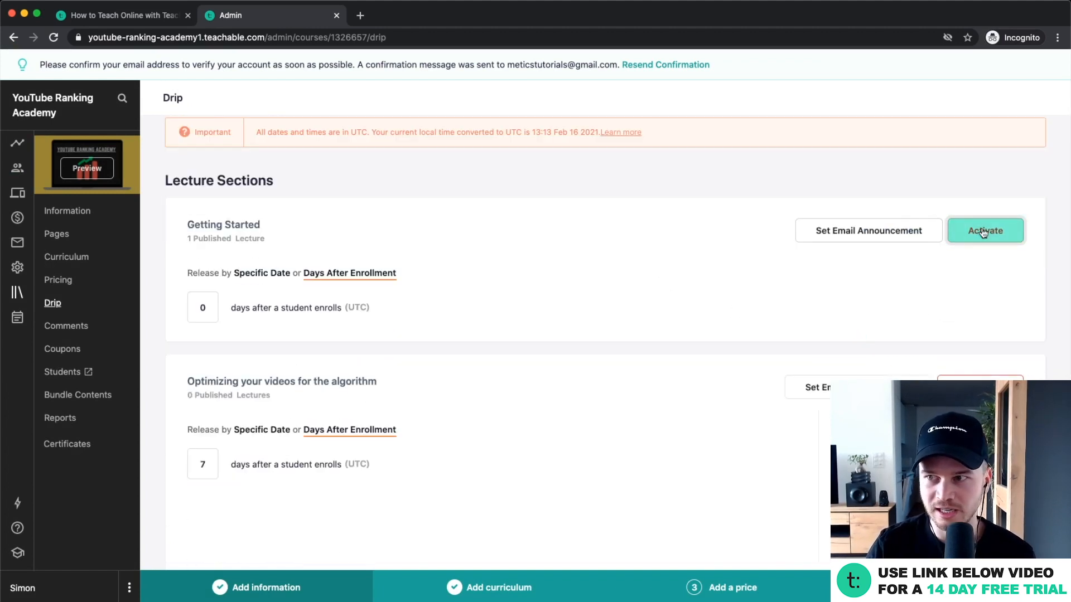
pyautogui.scroll(-2, 971, 279)
pyautogui.click(981, 244)
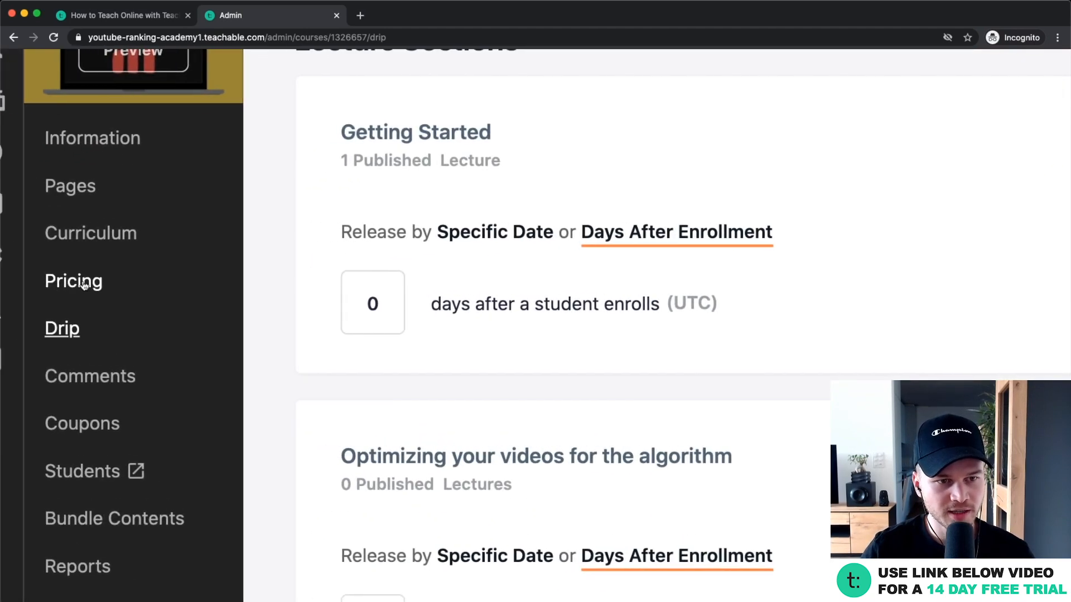
# Step: Start a new pricing plan for the course, using the One-time purchase type
pyautogui.click(66, 284)
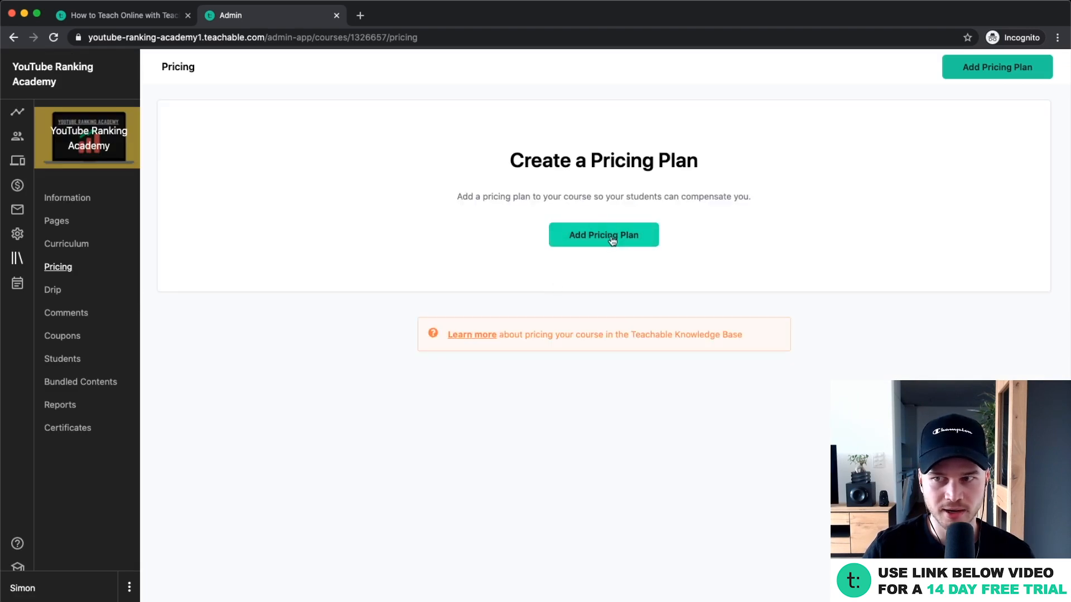
pyautogui.click(612, 241)
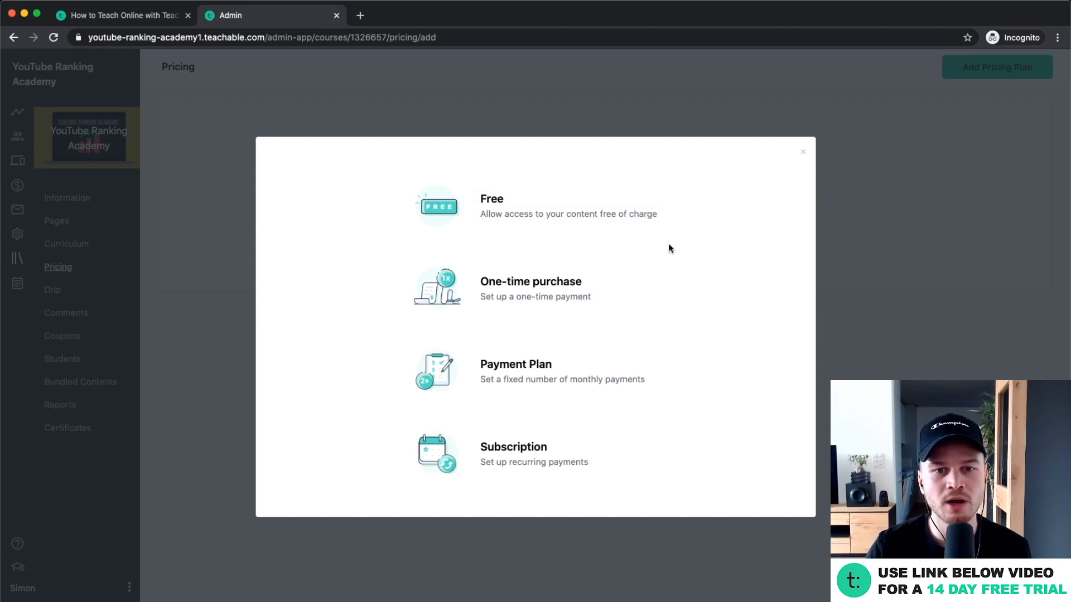
pyautogui.scroll(5, 568, 224)
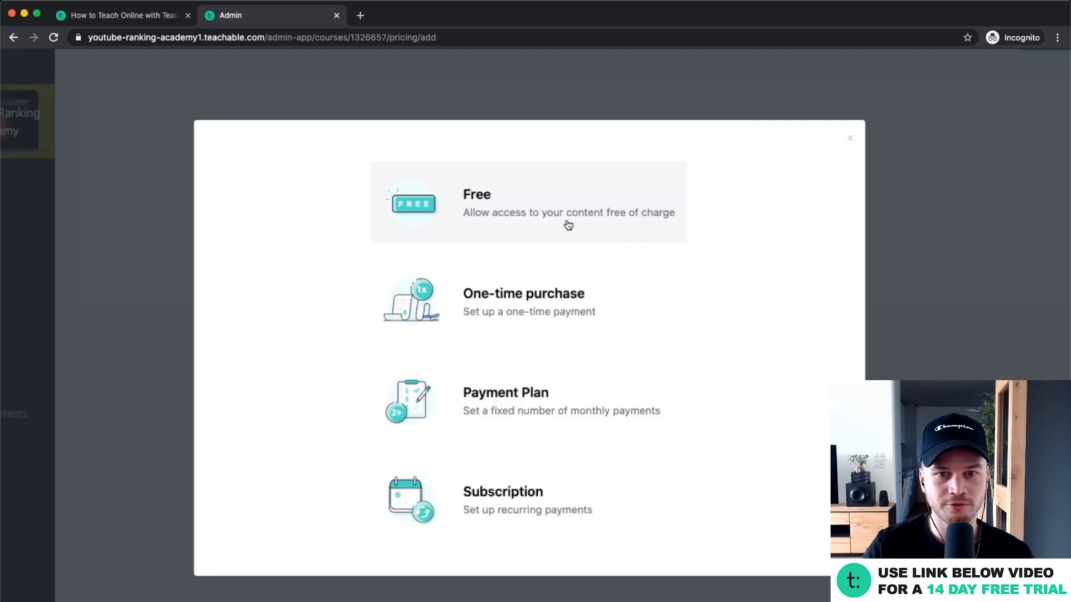
pyautogui.scroll(-2, 506, 226)
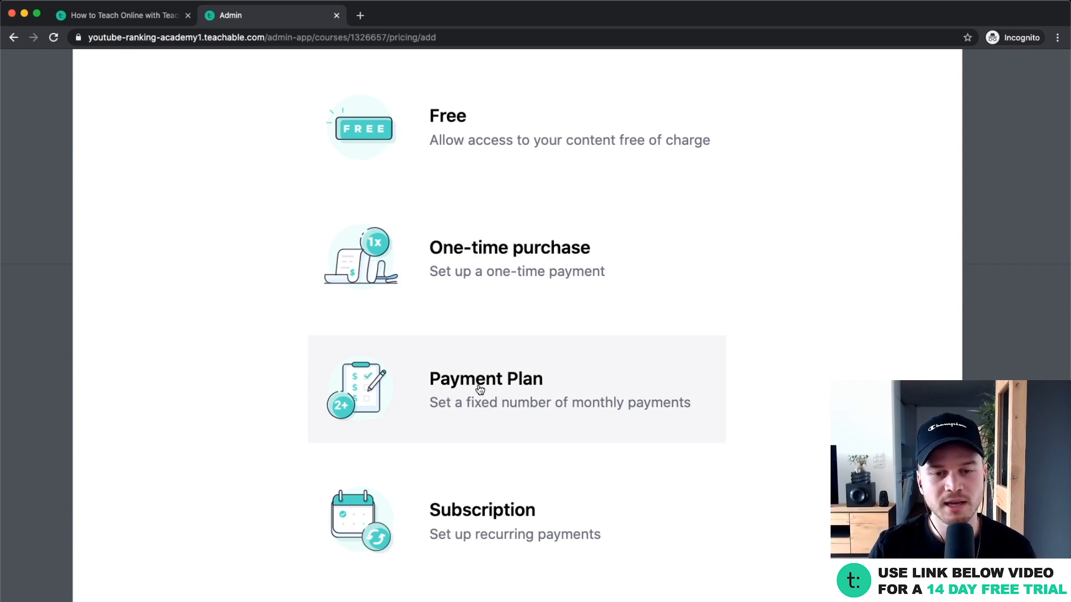
pyautogui.scroll(-1, 483, 392)
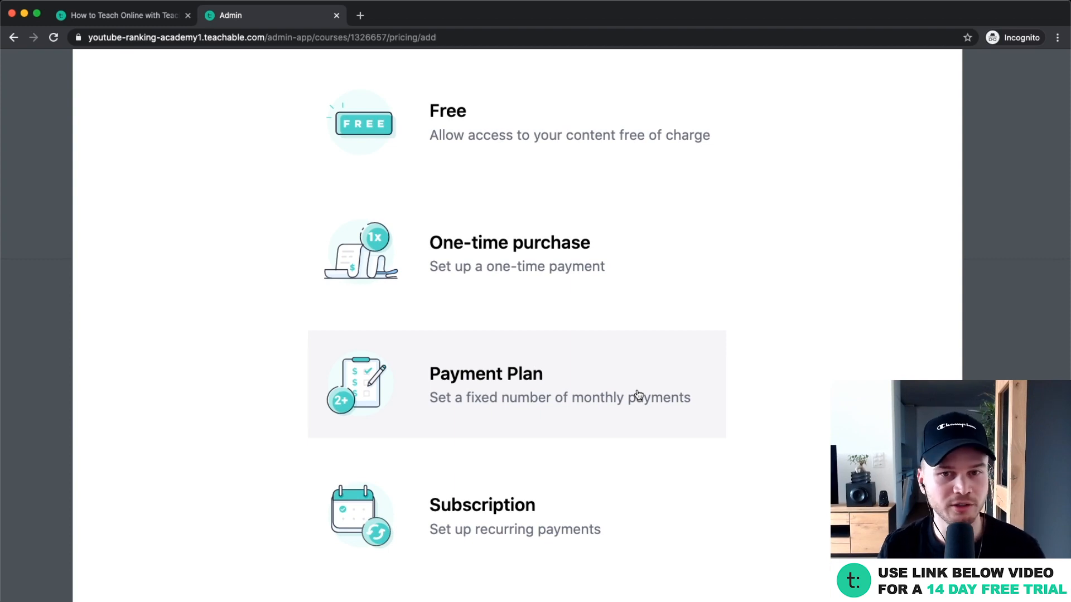
pyautogui.scroll(-3, 572, 411)
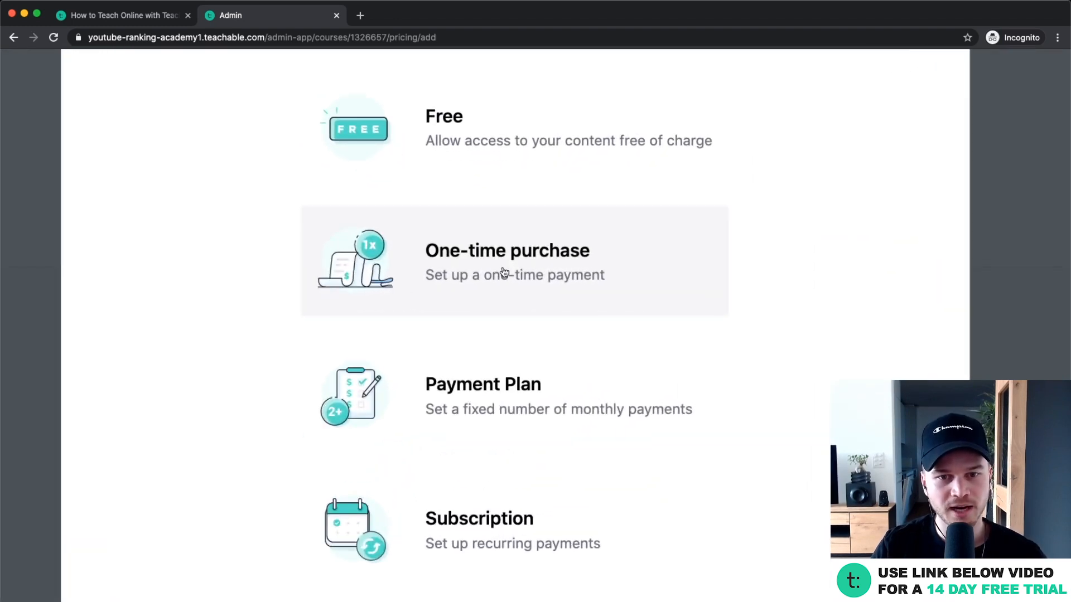
pyautogui.click(504, 272)
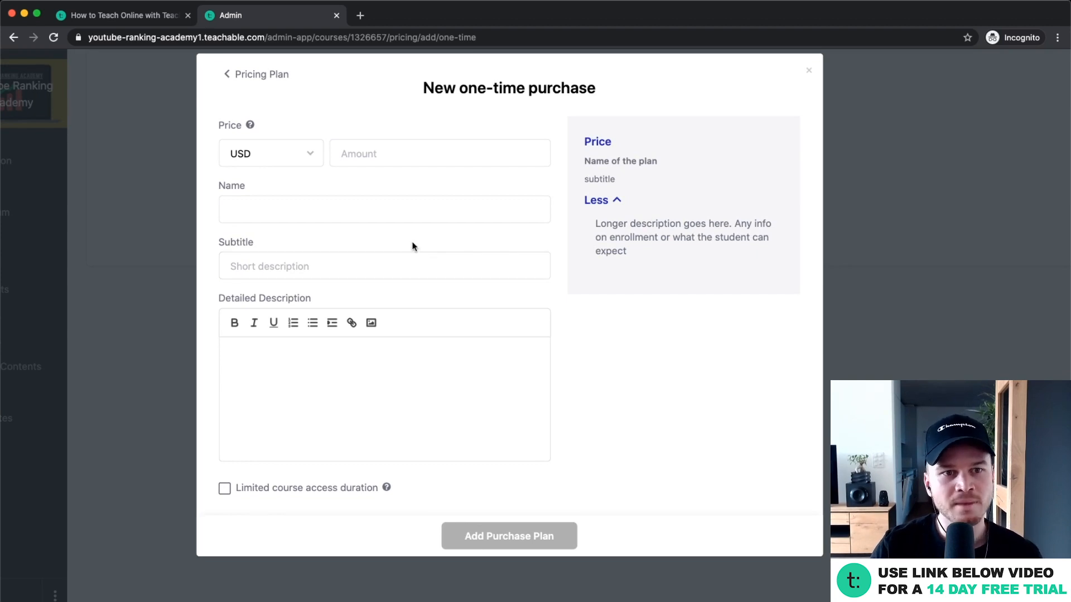
# Step: Set the one-time purchase price to 199 USD and name the plan "One Time Payment"
pyautogui.scroll(3, 290, 161)
pyautogui.click(431, 152)
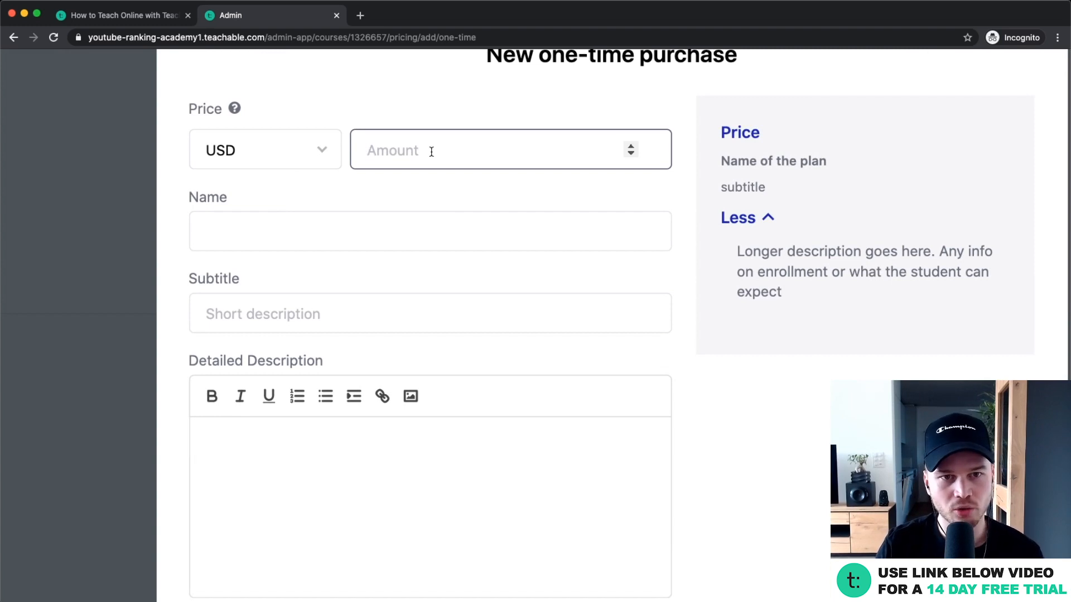
pyautogui.write('199')
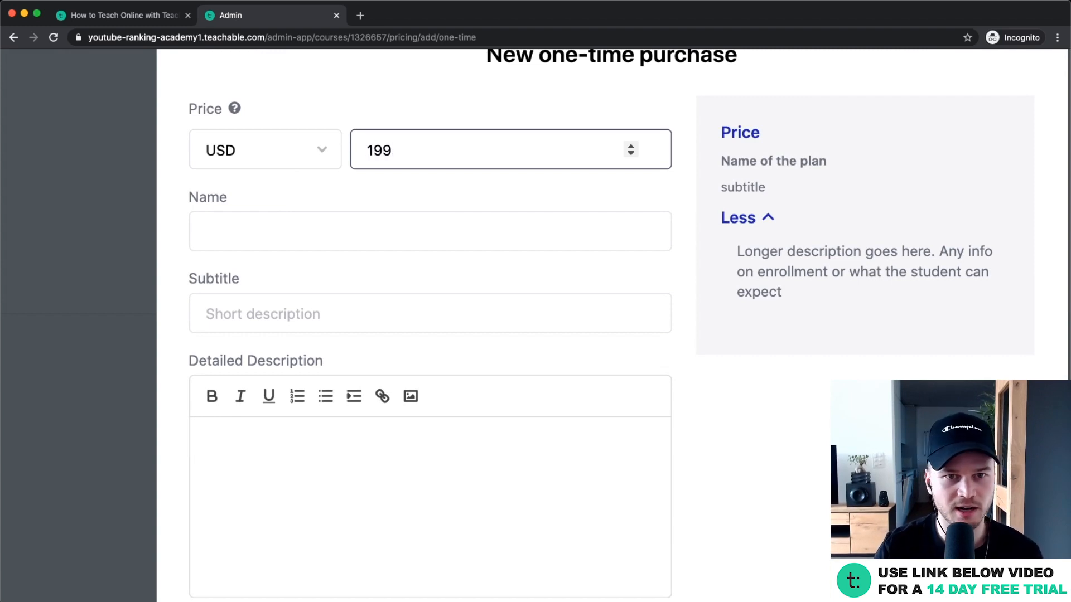
pyautogui.click(327, 224)
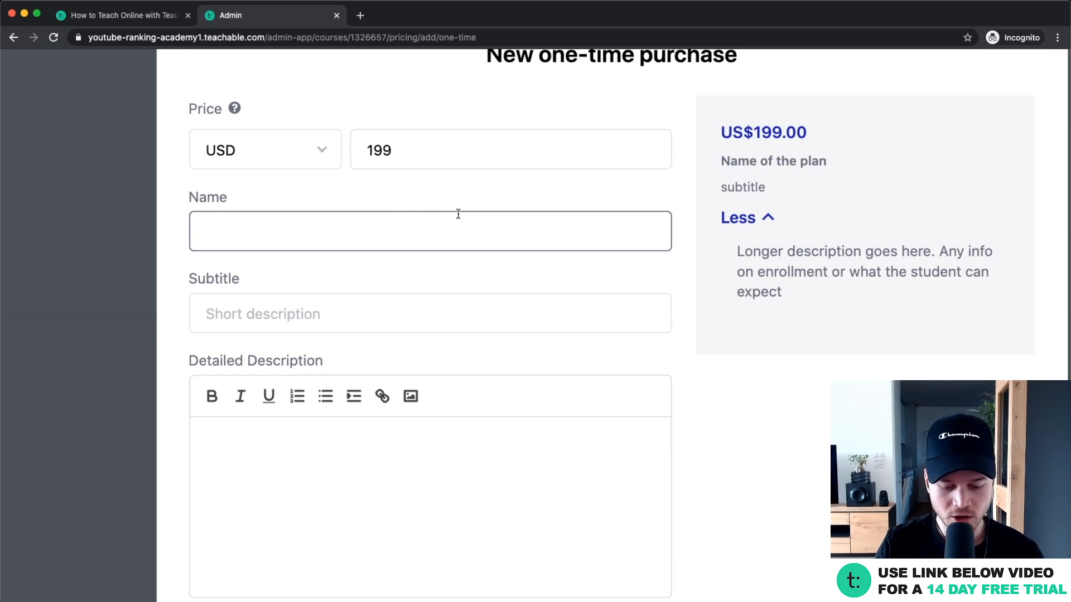
pyautogui.write('One Tim')
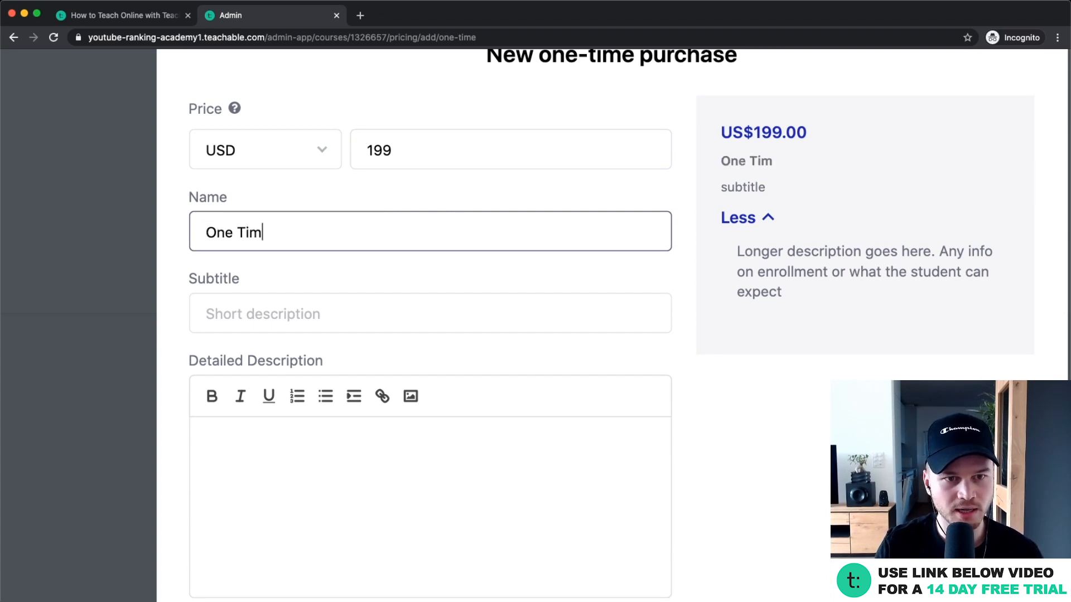
pyautogui.write('e Payment')
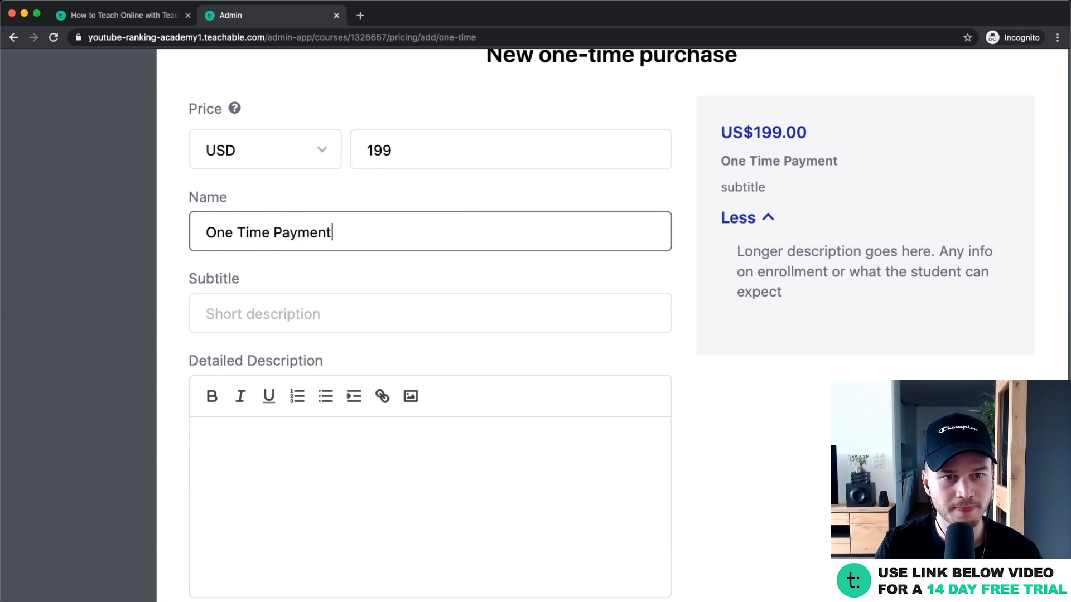
# Step: Enter "Get access to the entire course forever!" as the subtitle of the purchase plan
pyautogui.click(319, 315)
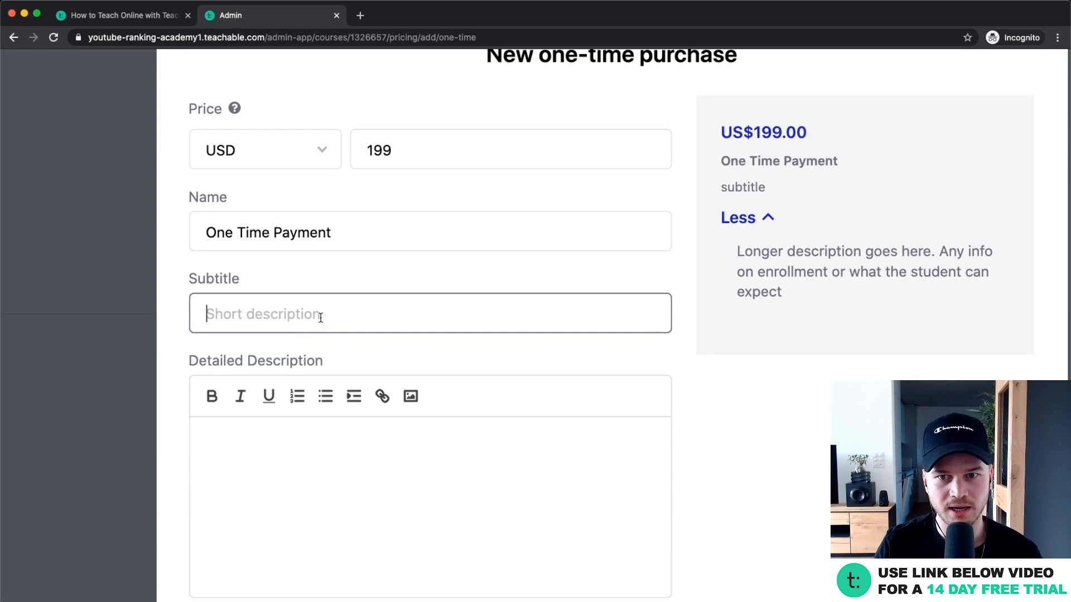
pyautogui.write('Get Ace')
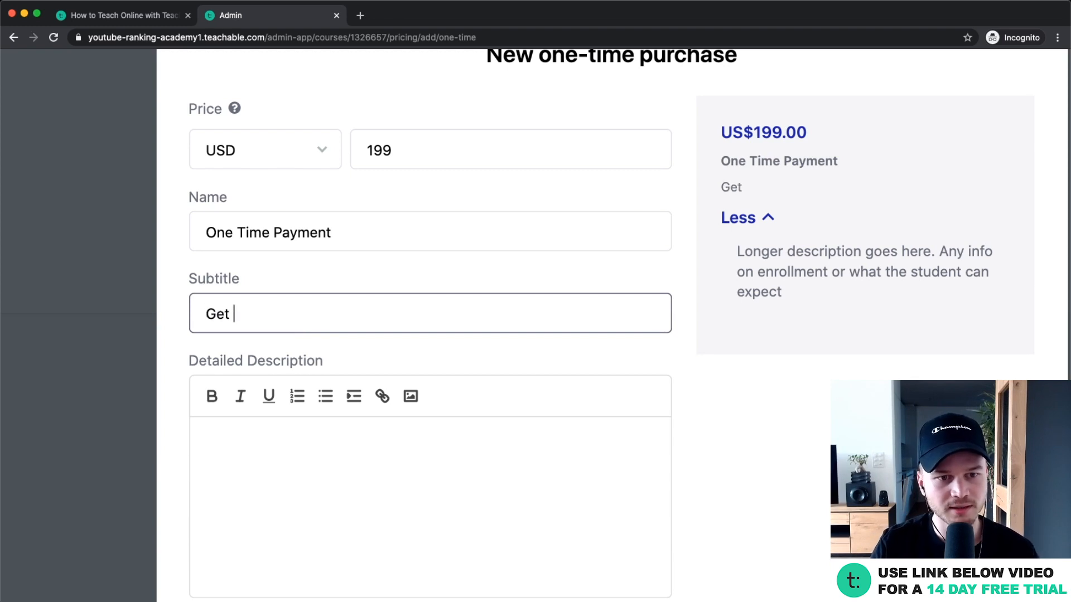
pyautogui.press('BackSpace')
pyautogui.press('BackSpace')
pyautogui.press('BackSpace')
pyautogui.write('acce')
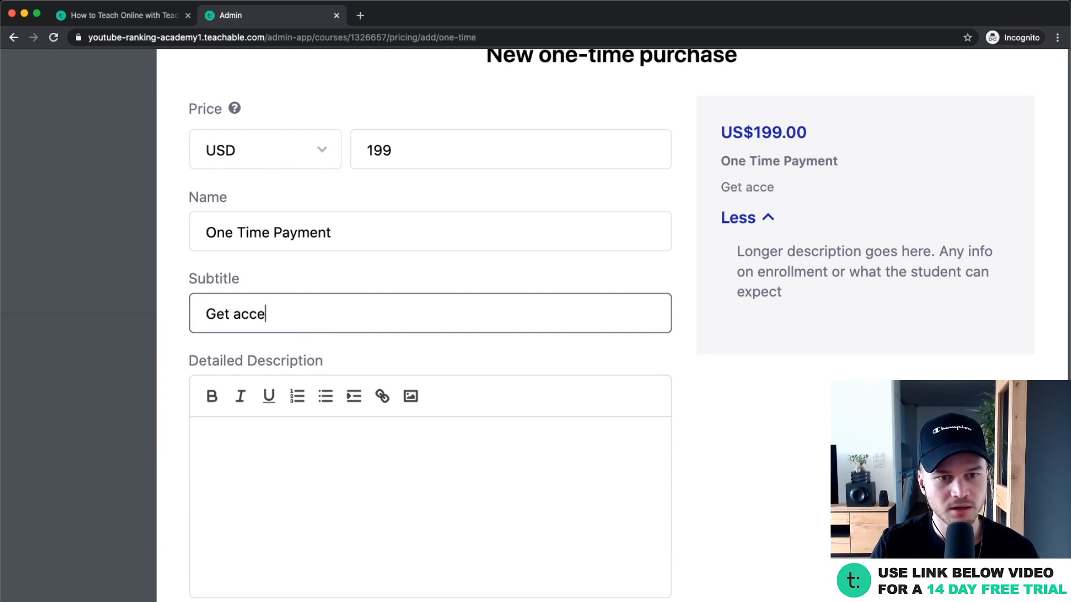
pyautogui.write('ss to the entire co')
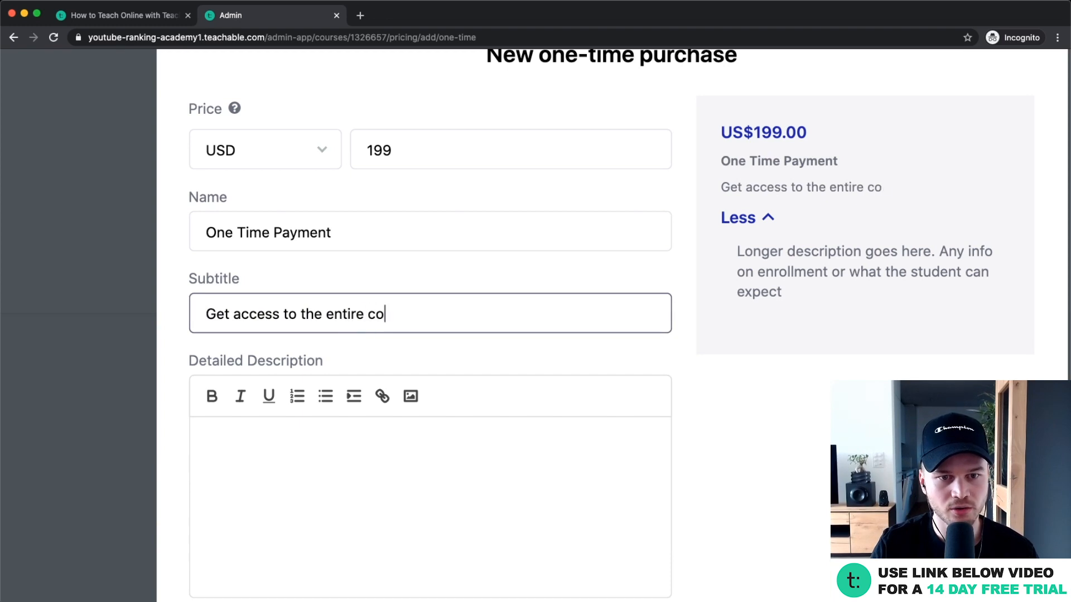
pyautogui.write('urse forever!')
# Step: Add the one-time purchase plan with an empty detailed description and no limited course access duration
pyautogui.scroll(-1, 225, 471)
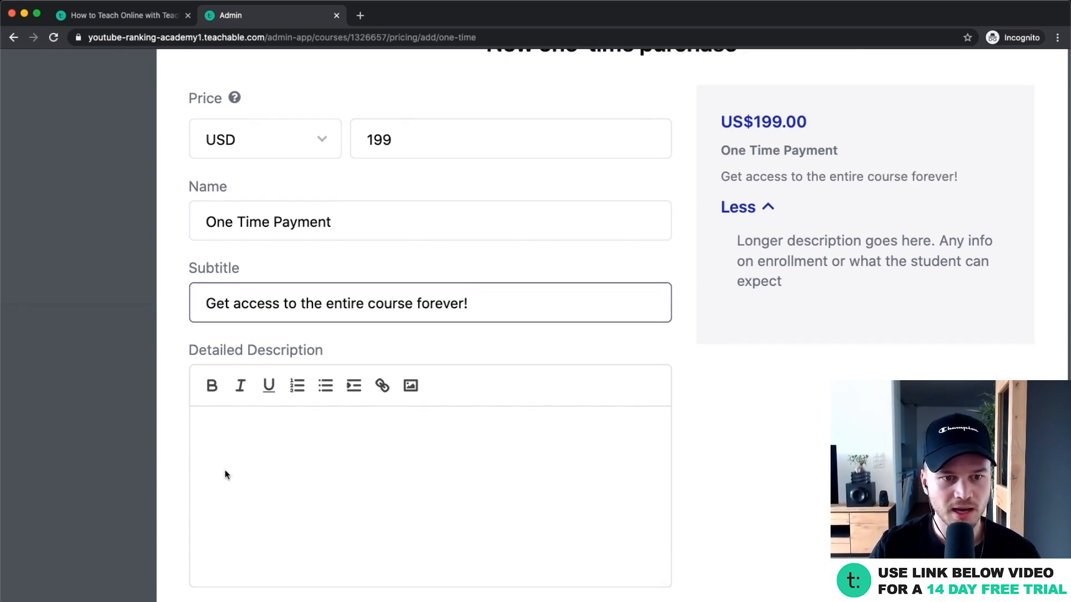
pyautogui.scroll(-2, 225, 475)
pyautogui.click(265, 344)
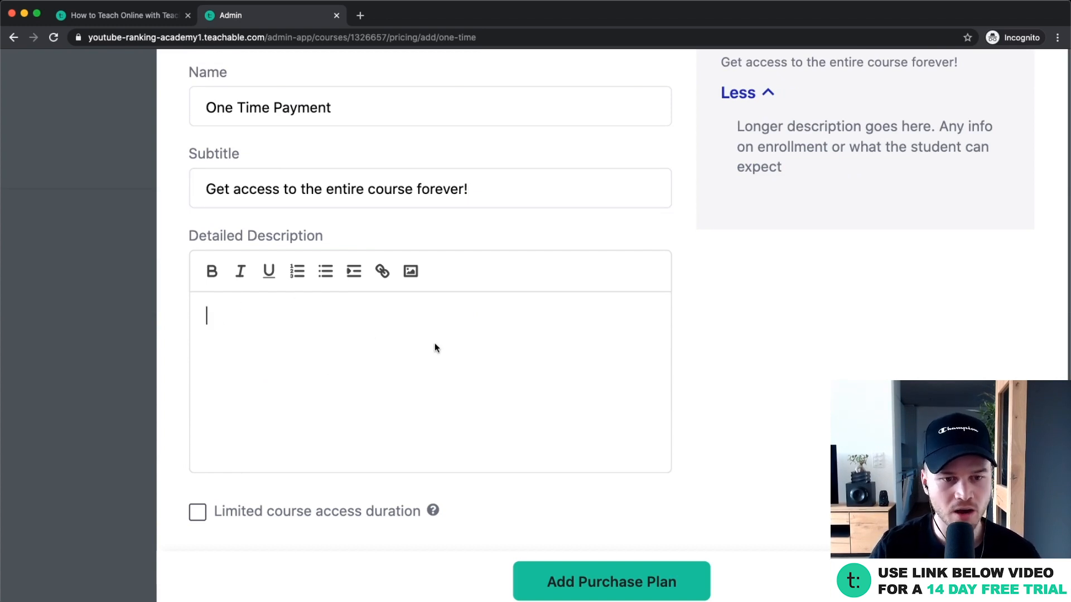
pyautogui.scroll(-2, 313, 381)
pyautogui.scroll(4, 312, 376)
pyautogui.scroll(-4, 352, 411)
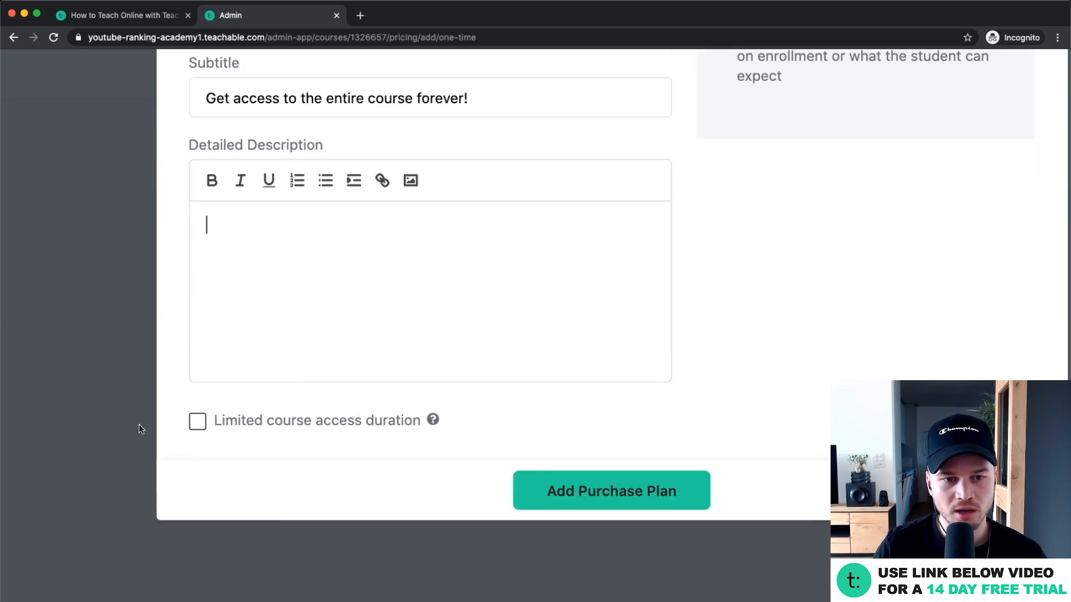
pyautogui.scroll(5, 630, 410)
pyautogui.scroll(-5, 651, 404)
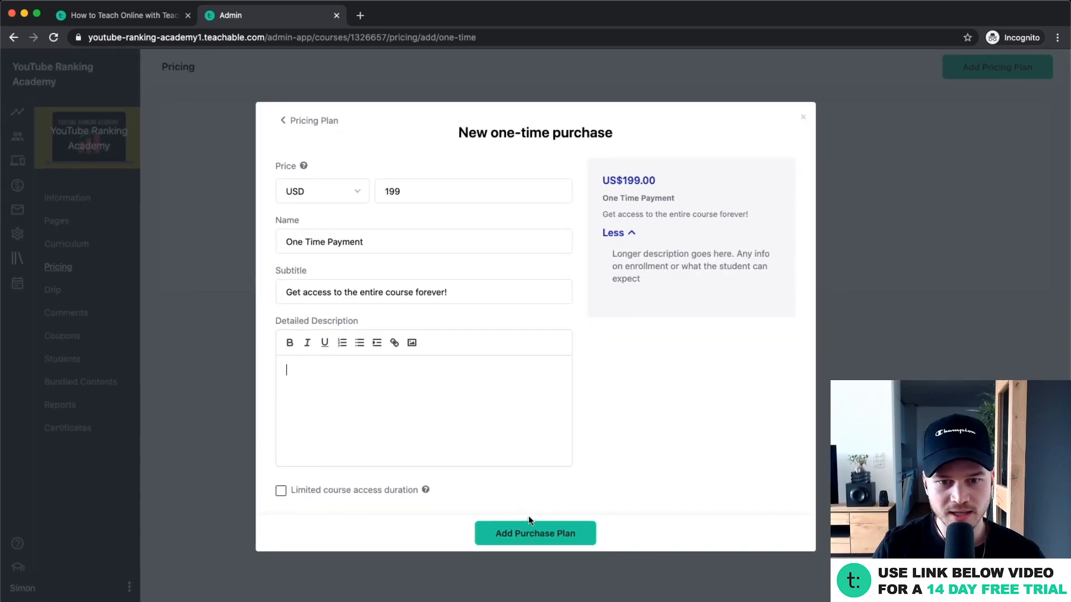
pyautogui.click(543, 543)
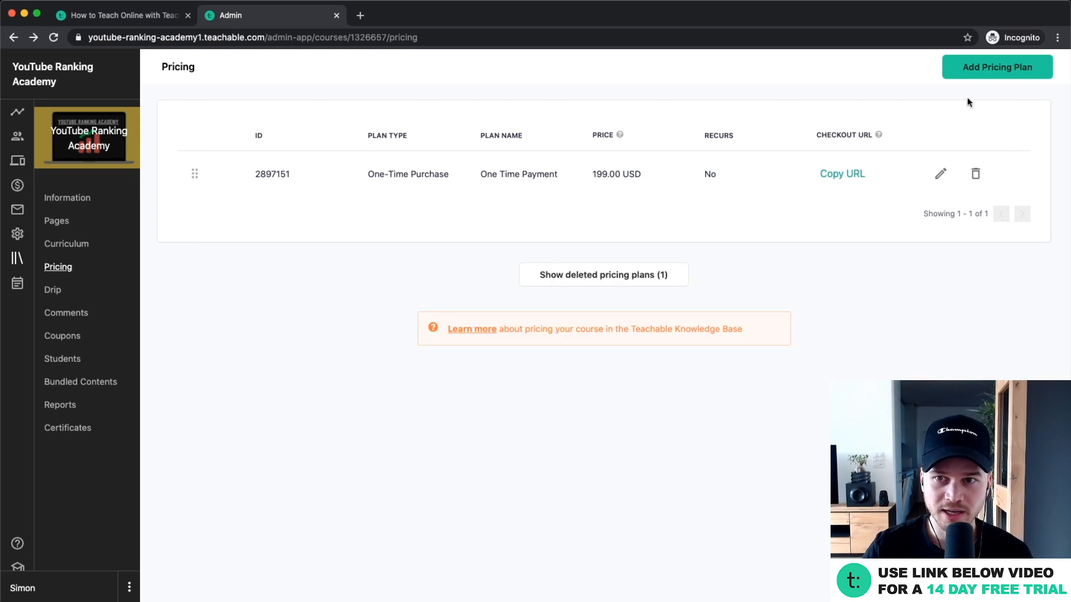
# Step: Start another pricing plan of the Payment Plan type, priced at 69 USD with 3 monthly payments
pyautogui.click(995, 70)
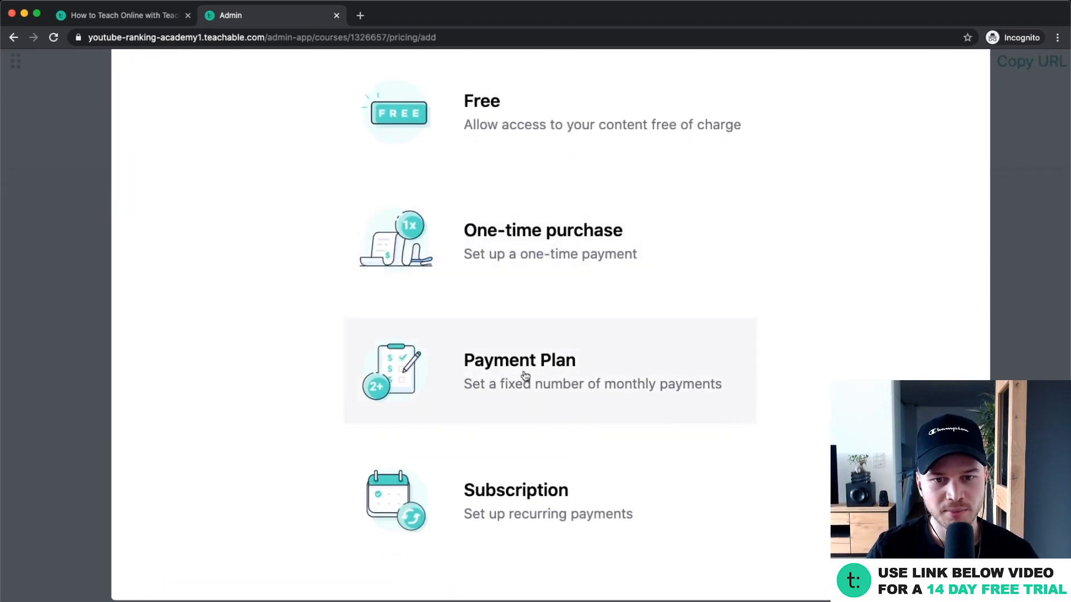
pyautogui.click(590, 382)
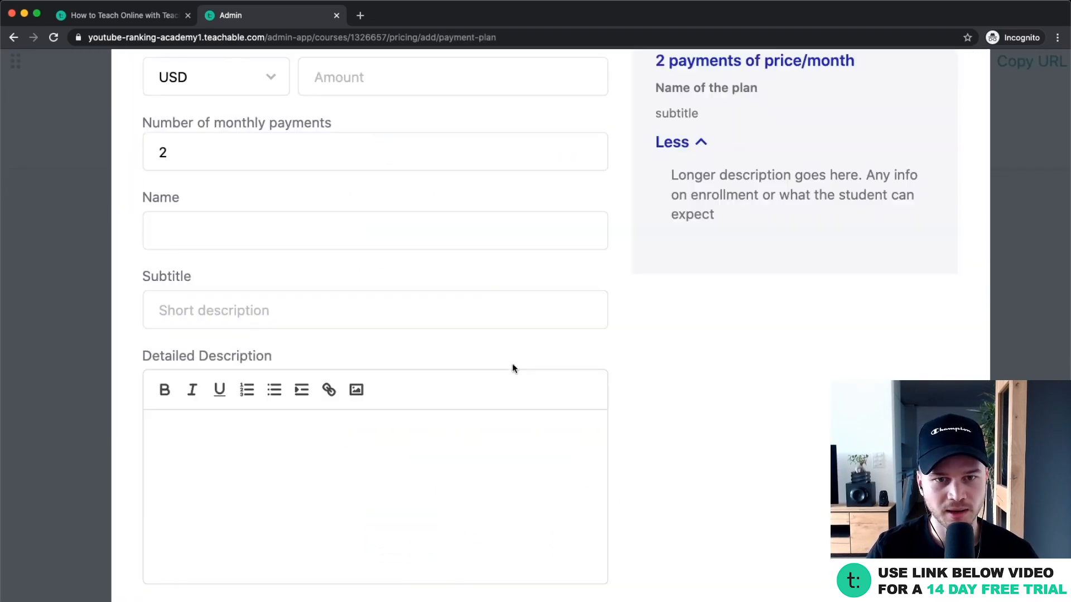
pyautogui.click(425, 184)
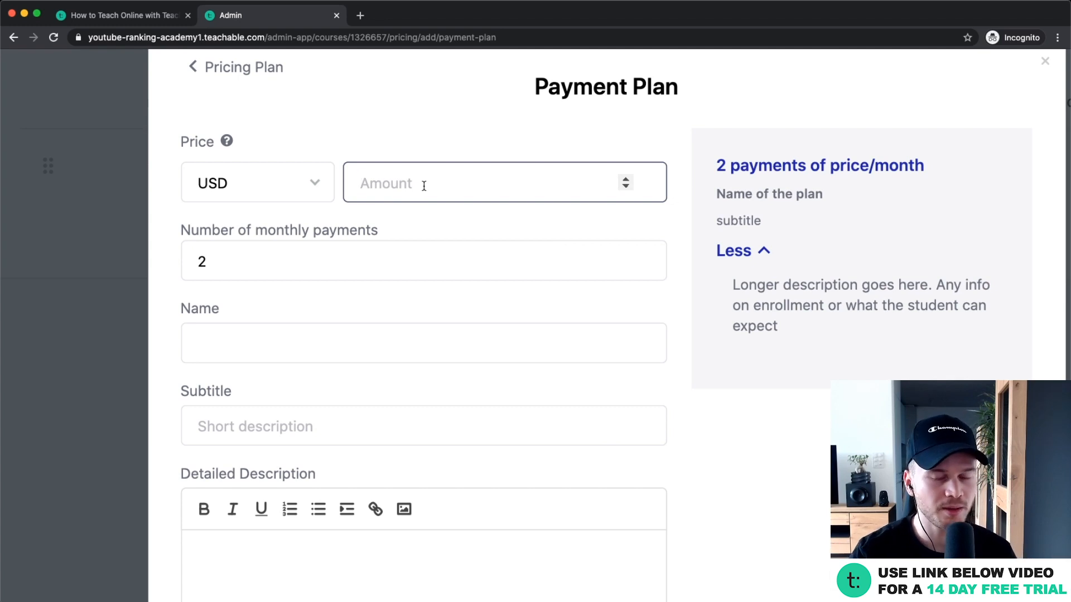
pyautogui.write('69')
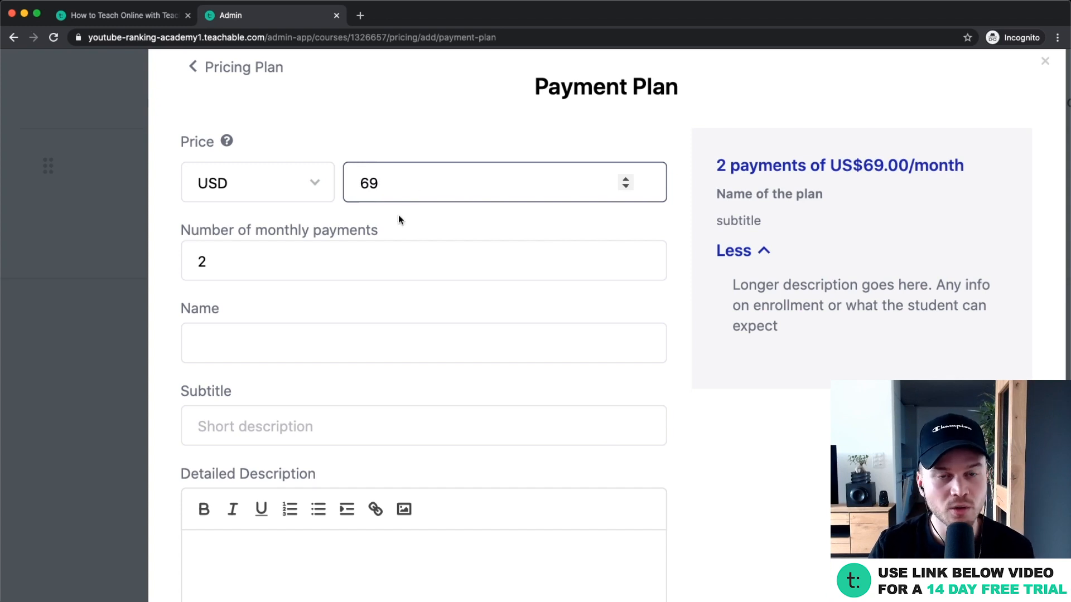
pyautogui.click(251, 263)
pyautogui.press('BackSpace')
pyautogui.write('3')
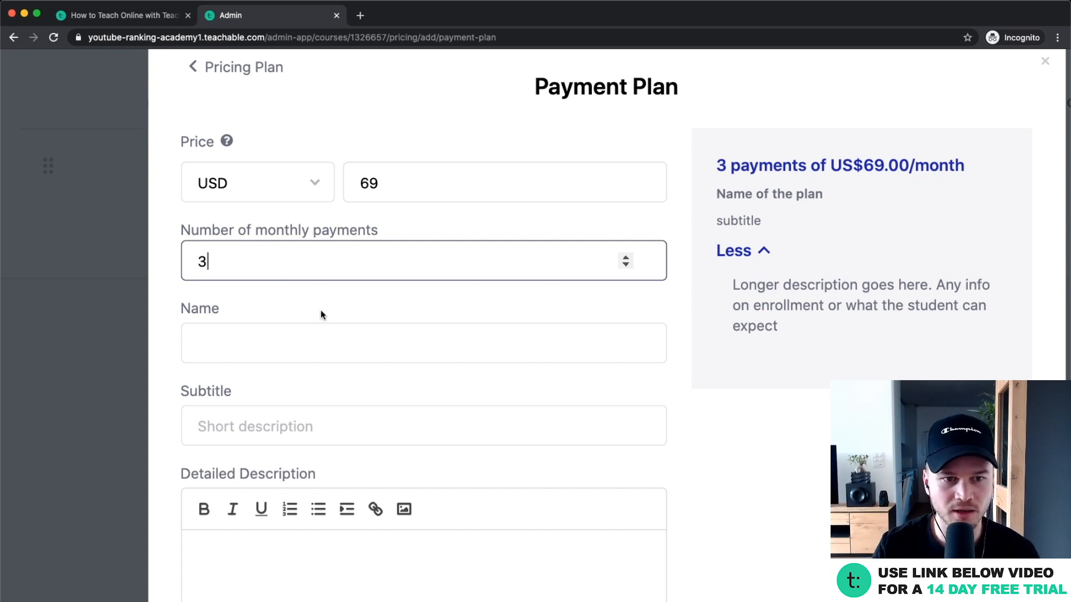
pyautogui.click(379, 194)
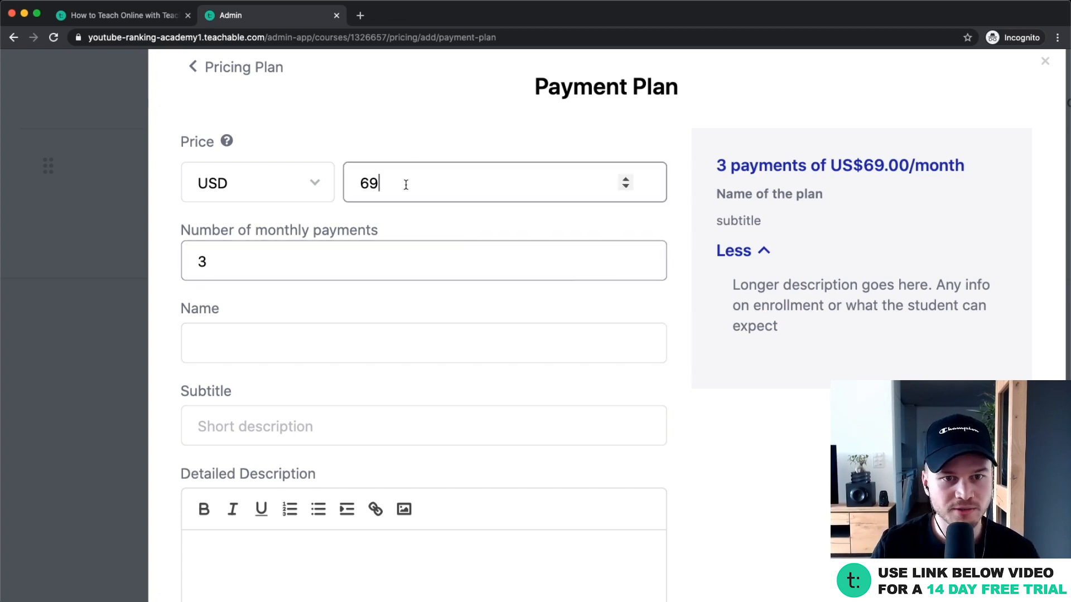
# Step: Name the new monthly plan "Payment Plan (3 months)"
pyautogui.click(322, 345)
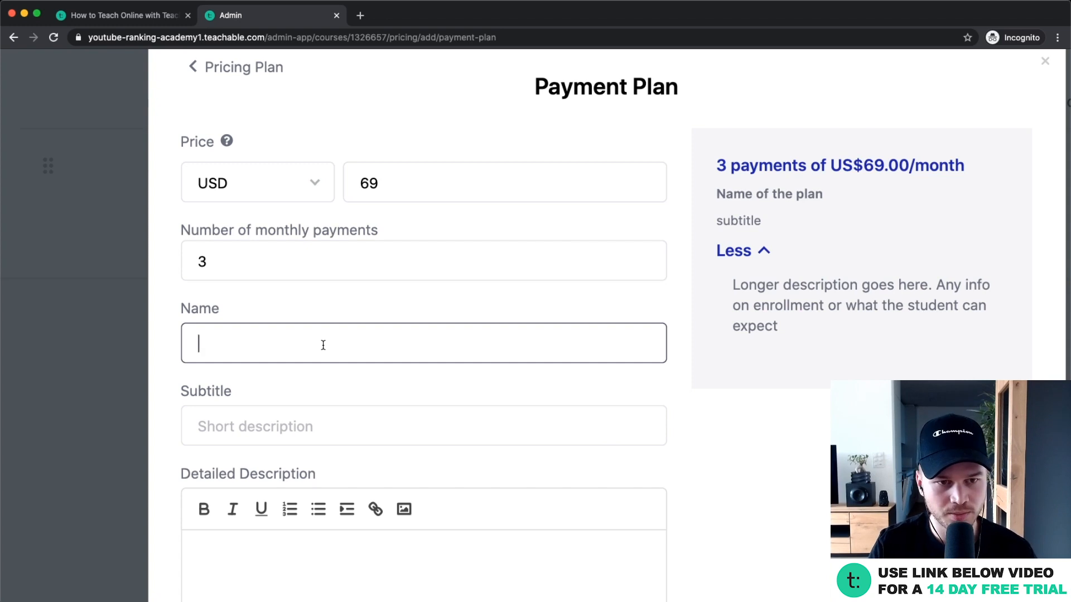
pyautogui.write('Payment Plan ')
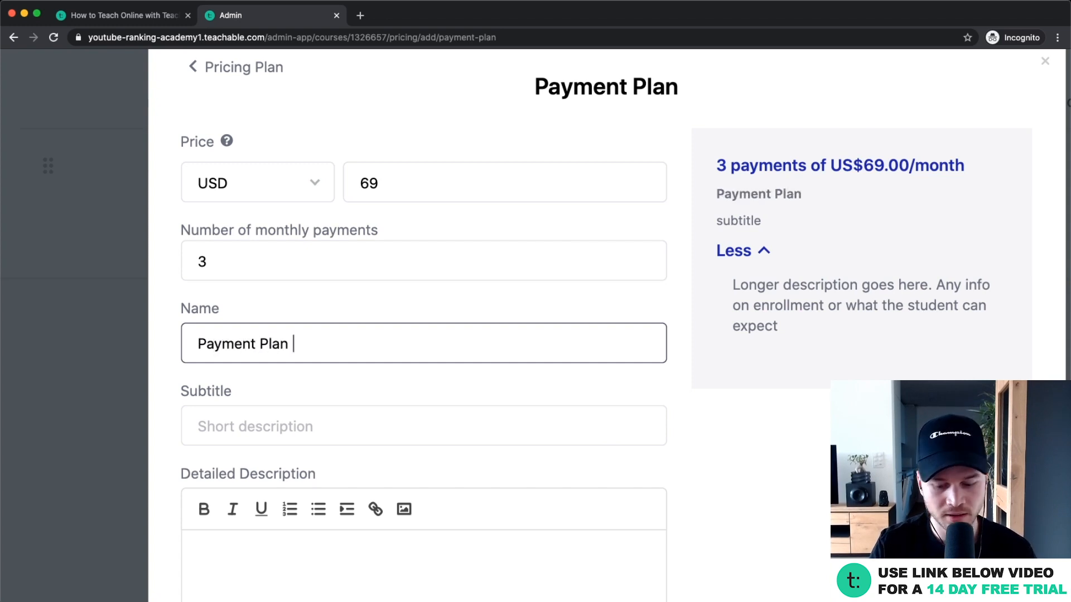
pyautogui.write('(3 months)')
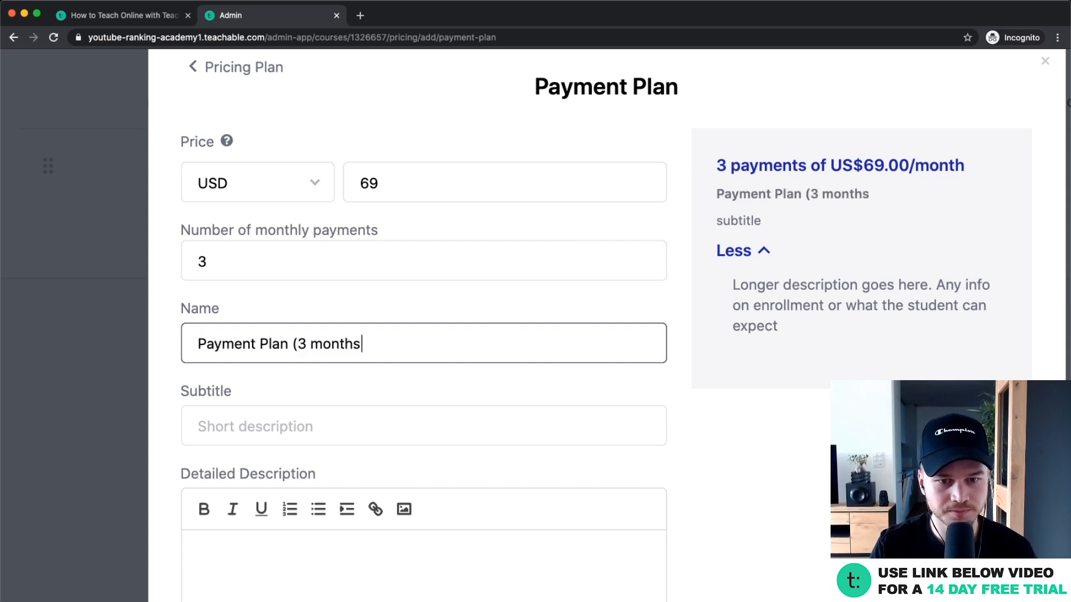
# Step: Enter "Get full access to the entire course." as the subtitle and add the payment plan to the course
pyautogui.click(246, 435)
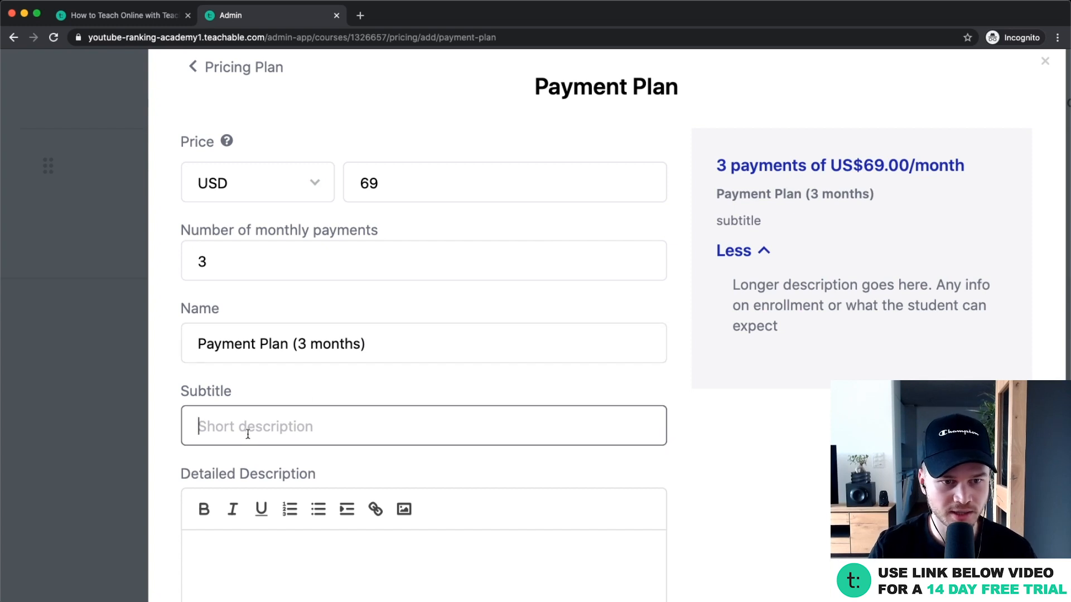
pyautogui.write('Get full acces')
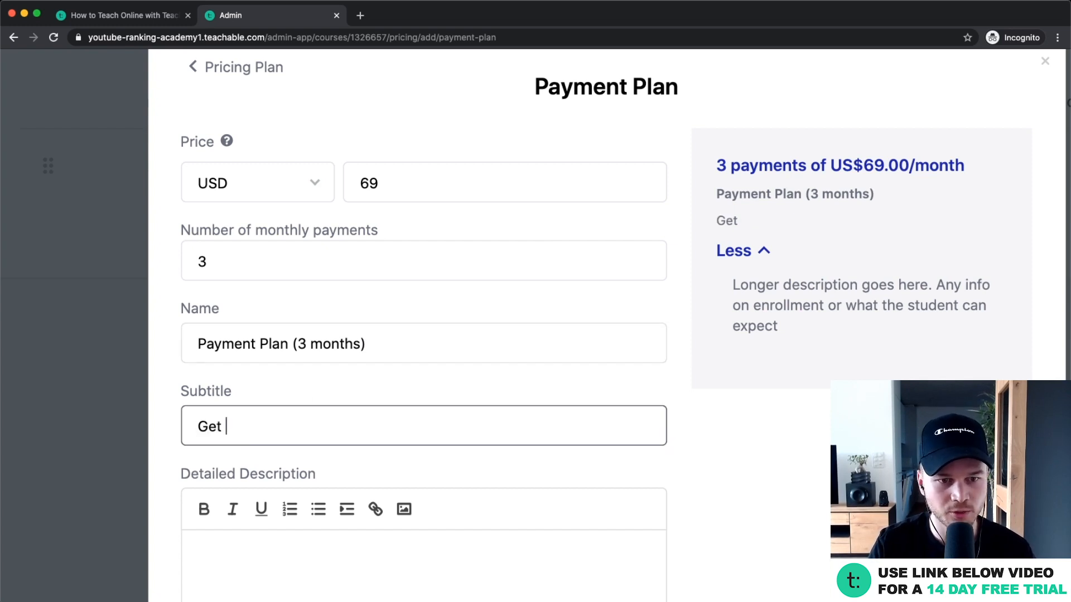
pyautogui.write('s ')
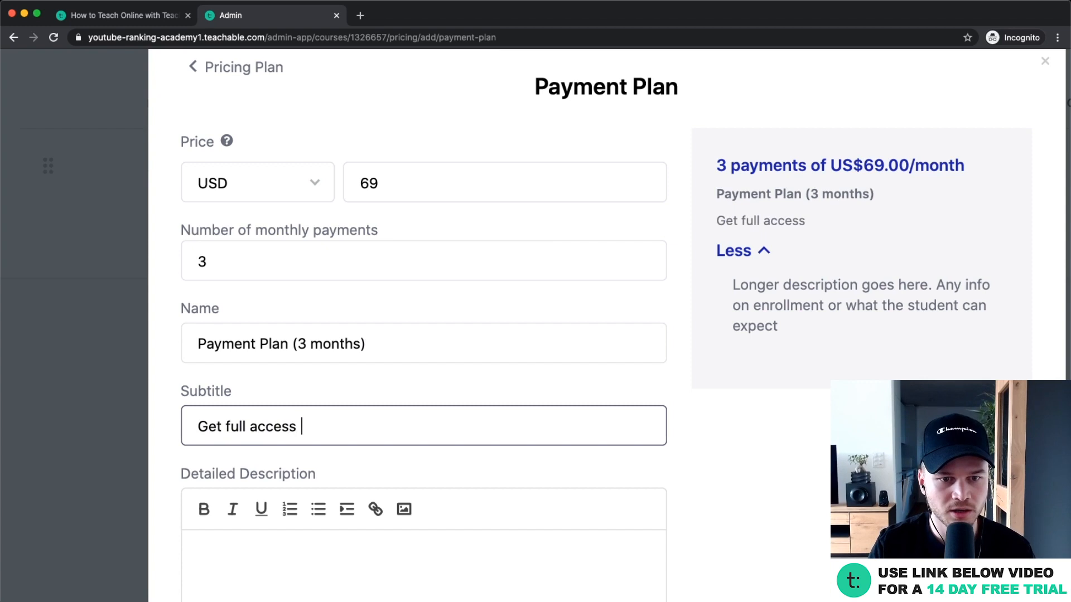
pyautogui.write('to the enitre course.')
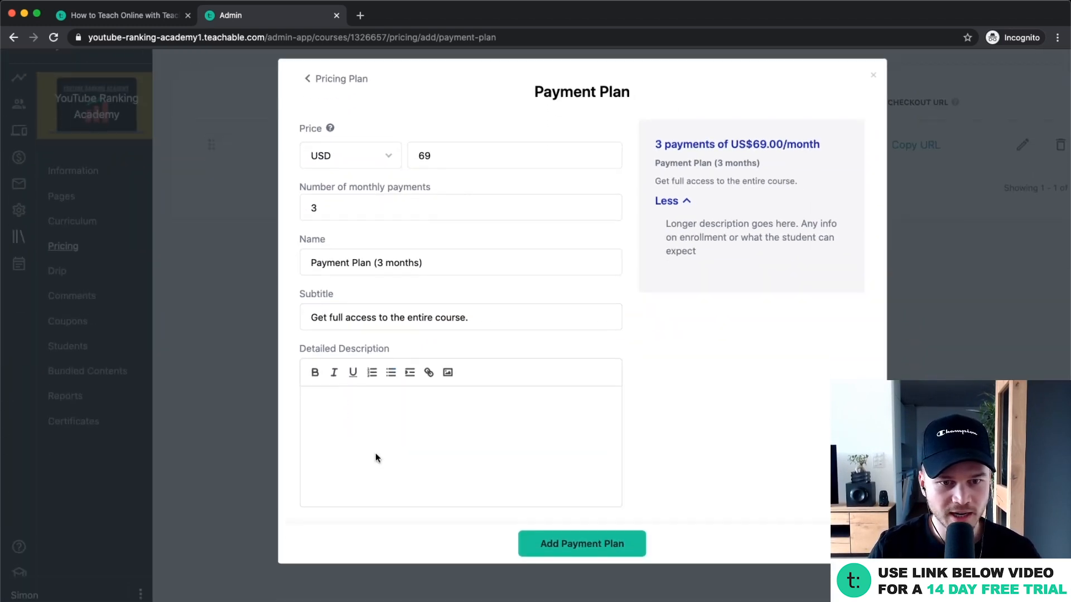
pyautogui.scroll(-1, 376, 457)
pyautogui.click(340, 392)
pyautogui.click(590, 536)
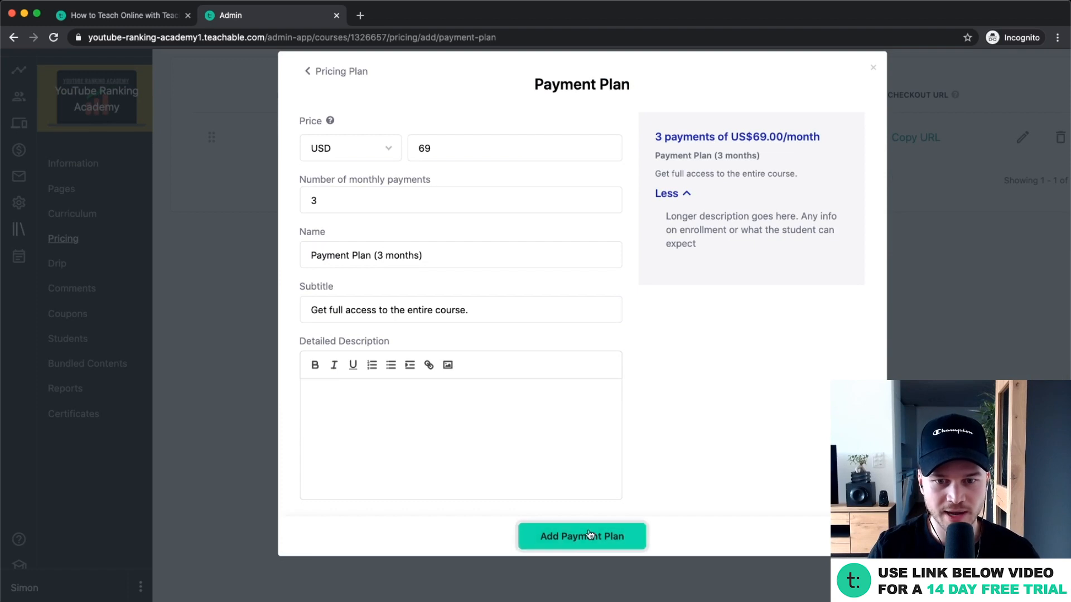
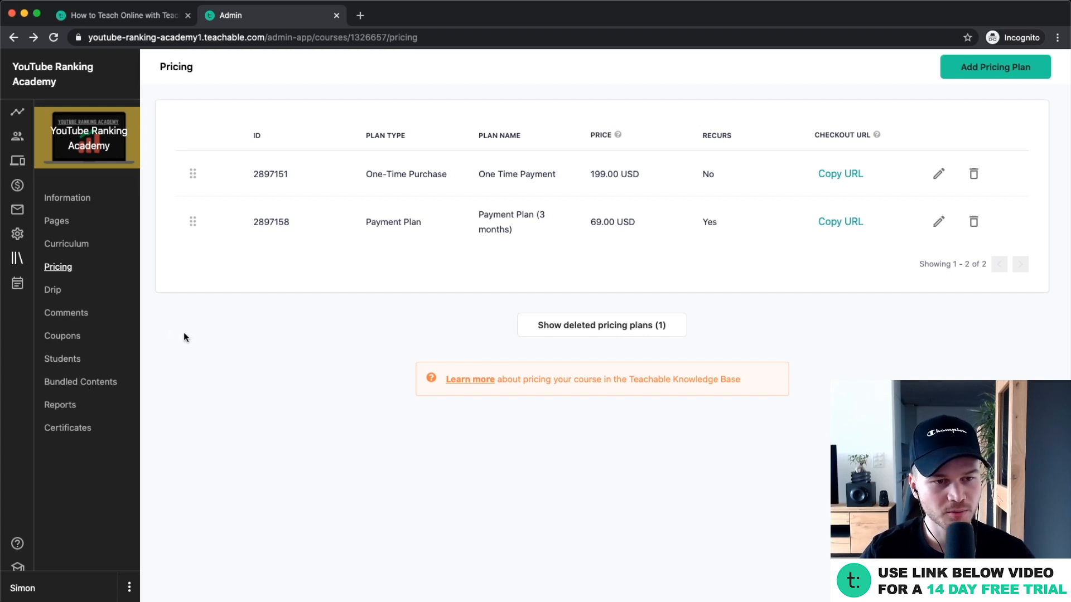
# Step: Start a new coupon for the course, valid for this course only
pyautogui.scroll(5, 186, 336)
pyautogui.hscroll(-5, 199, 355)
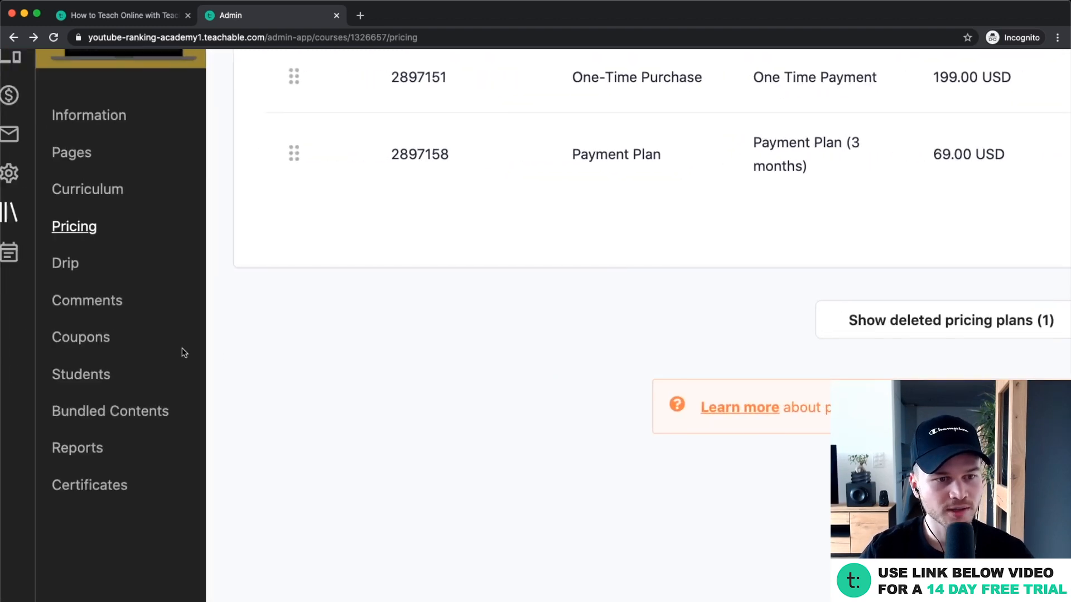
pyautogui.click(91, 341)
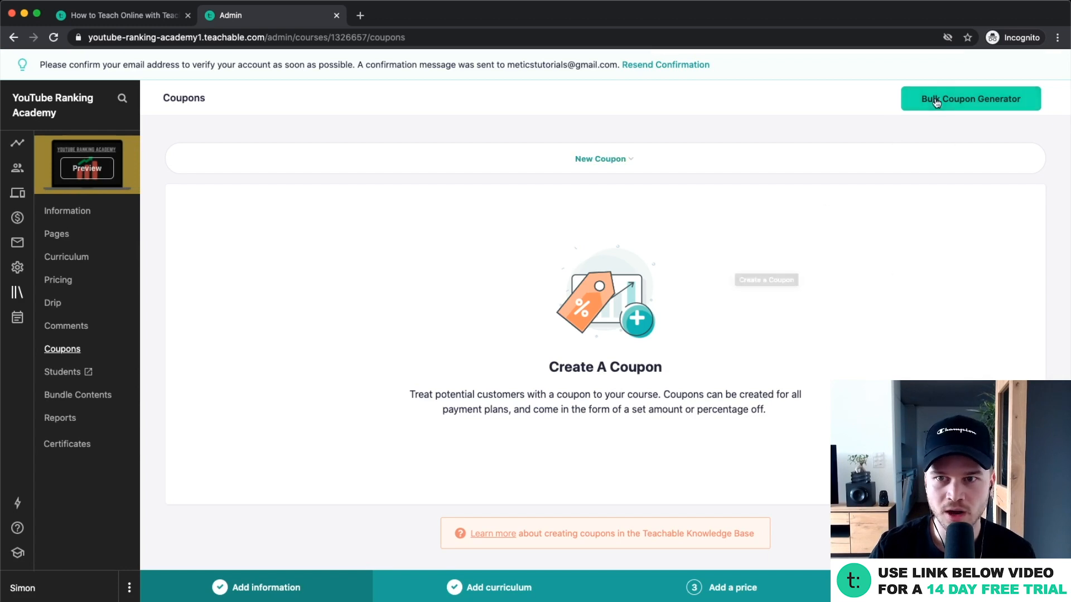
pyautogui.click(595, 159)
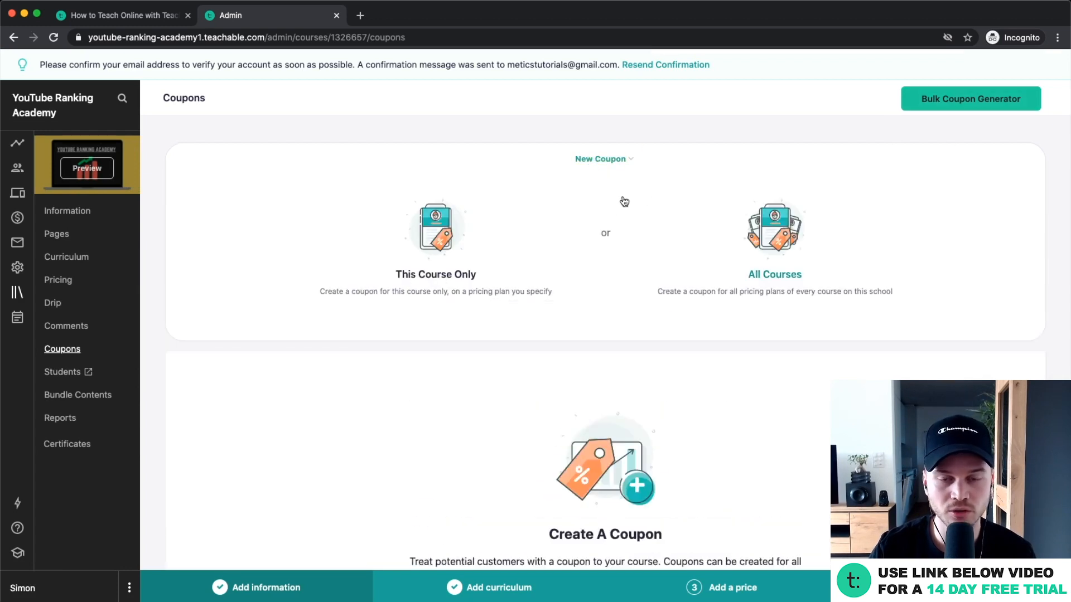
pyautogui.click(450, 252)
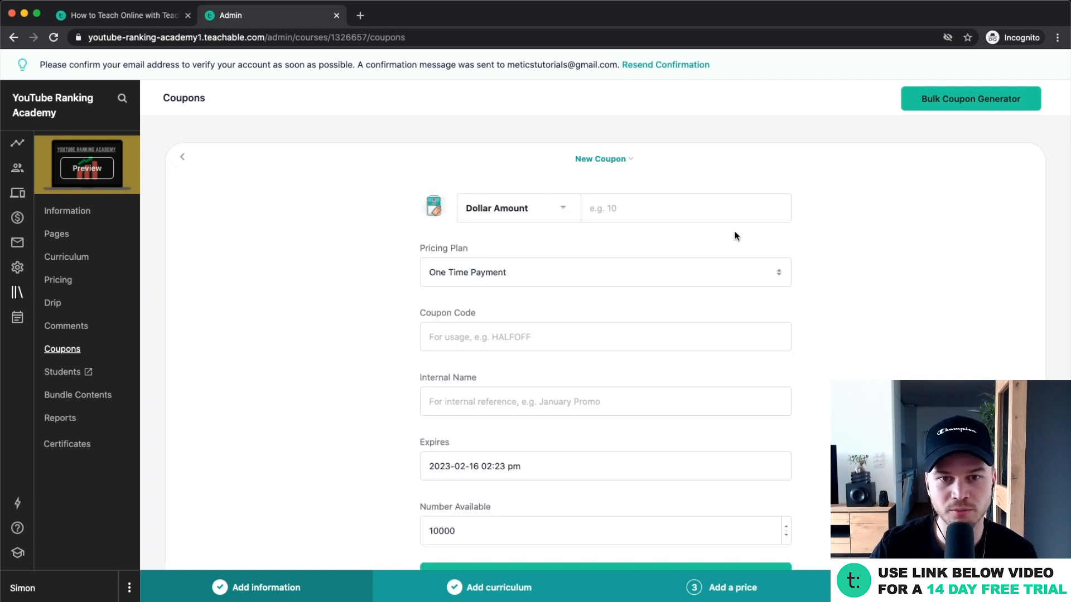
# Step: Give the coupon a dollar amount discount of 50 on the One Time Payment pricing plan
pyautogui.click(650, 199)
pyautogui.write('50')
pyautogui.scroll(5, 613, 203)
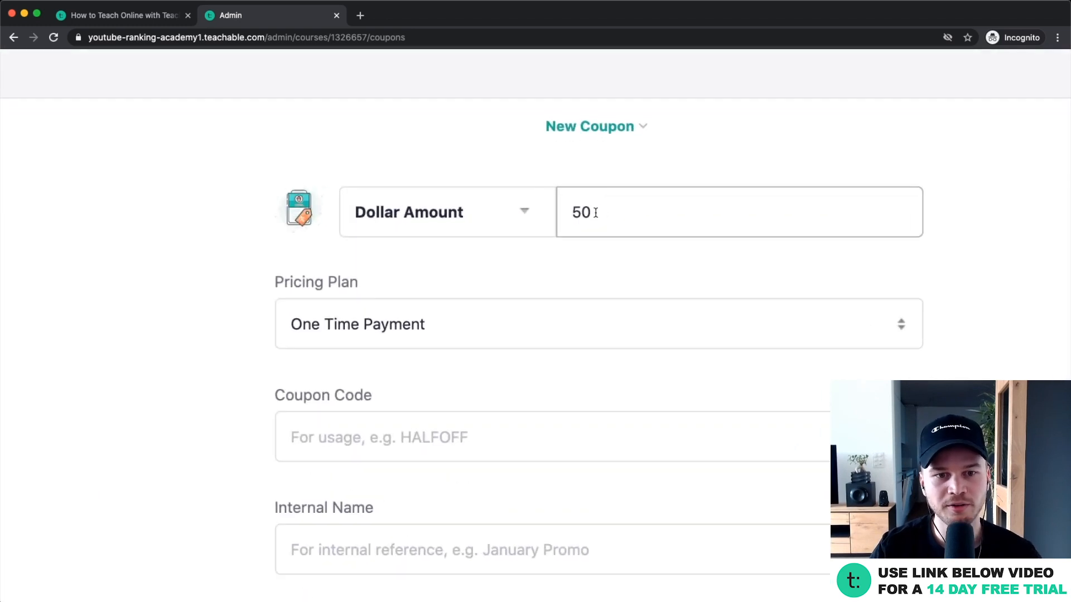
pyautogui.scroll(-5, 313, 318)
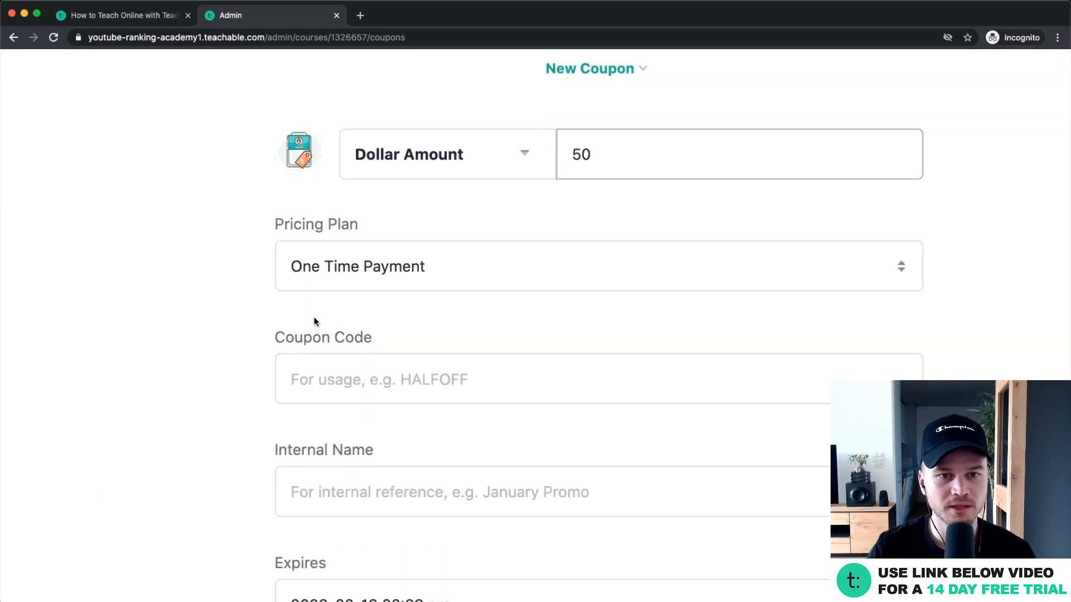
pyautogui.click(348, 184)
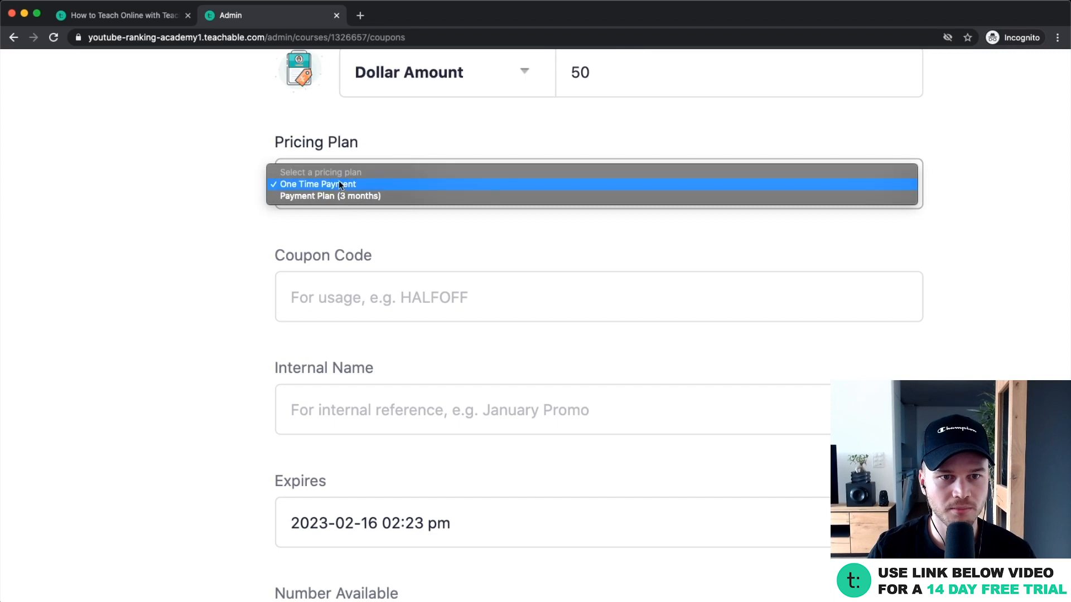
pyautogui.click(339, 184)
# Step: Set the coupon code to 50OFF and leave the internal name blank
pyautogui.scroll(-3, 270, 318)
pyautogui.click(350, 230)
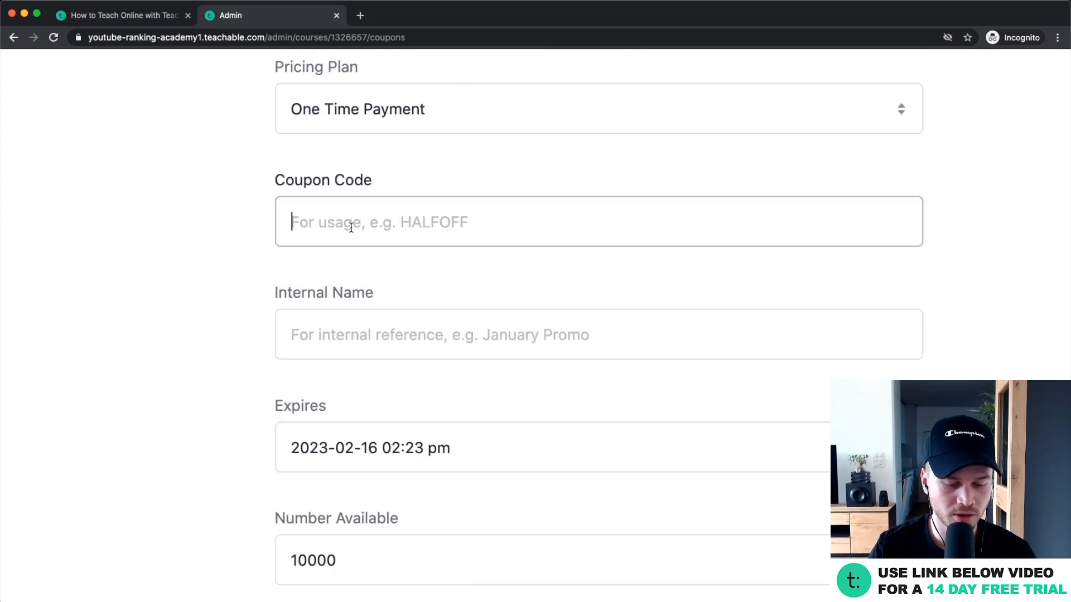
pyautogui.write('50ODD')
pyautogui.press('BackSpace')
pyautogui.press('BackSpace')
pyautogui.write('FF')
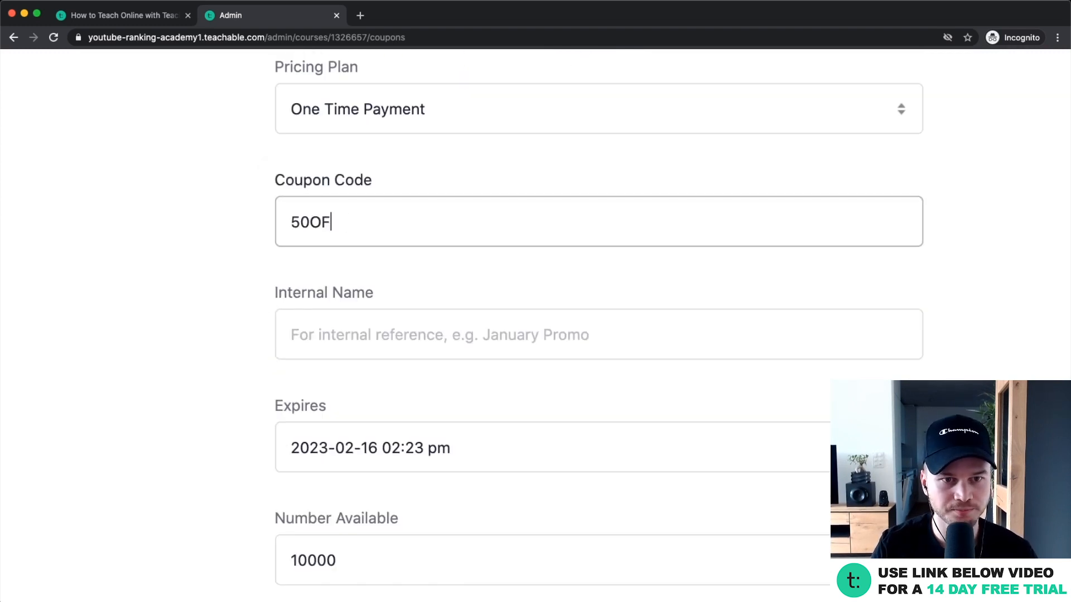
pyautogui.scroll(-3, 338, 337)
pyautogui.click(389, 254)
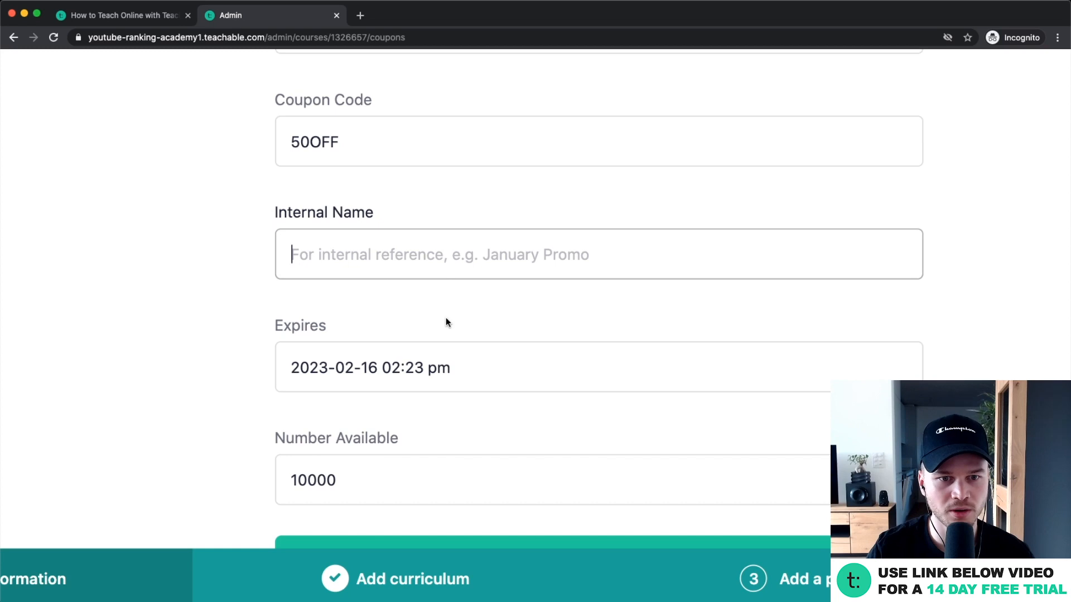
# Step: Set the coupon to expire on 2023-03-31 at 12:00 am and add it to the course
pyautogui.scroll(-3, 446, 321)
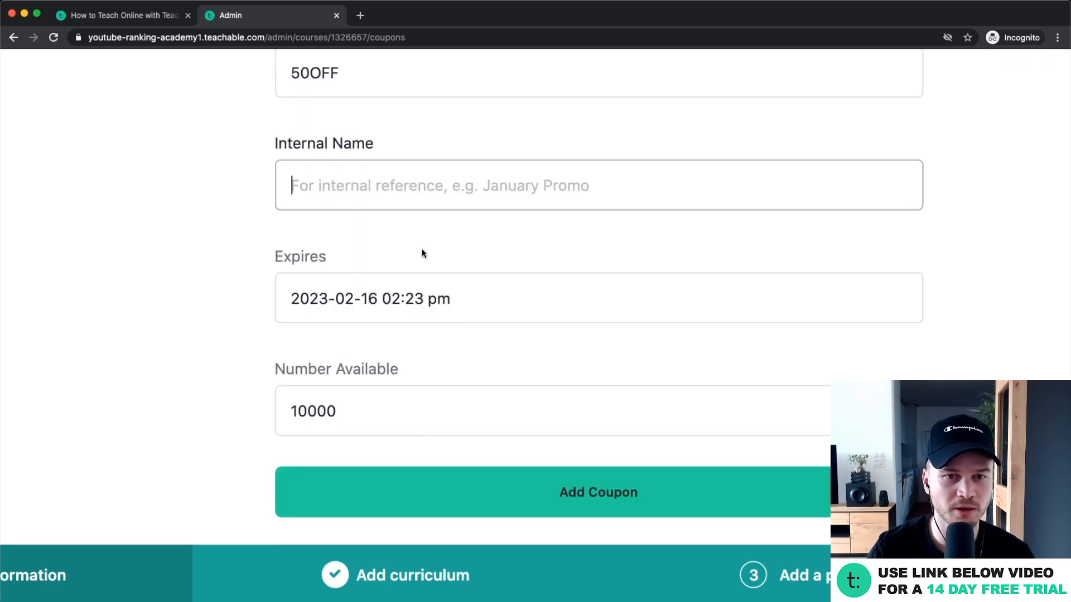
pyautogui.scroll(-3, 422, 254)
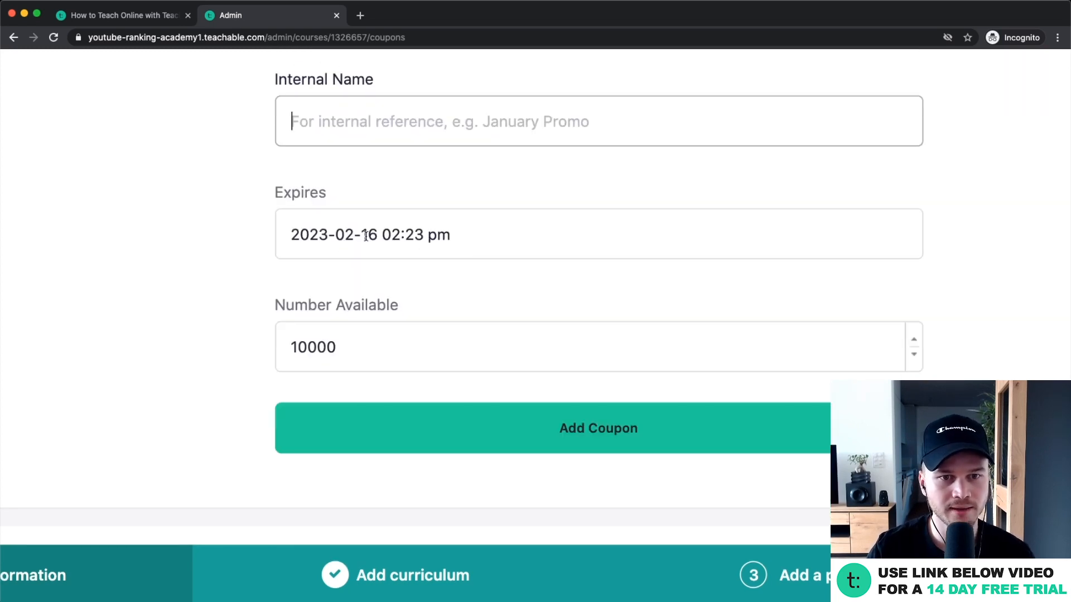
pyautogui.click(366, 235)
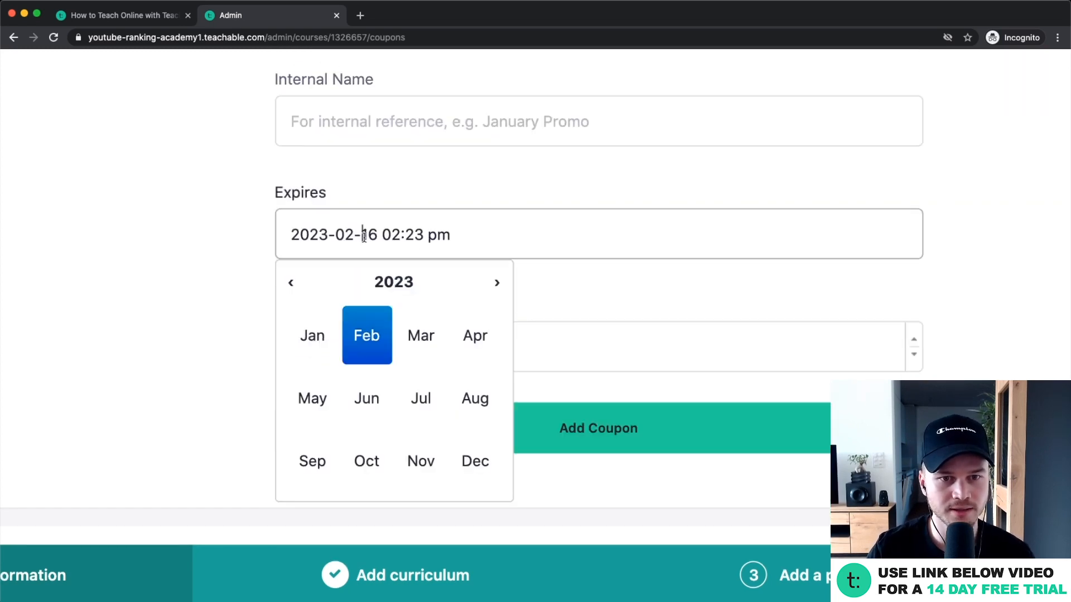
pyautogui.click(417, 344)
pyautogui.click(502, 462)
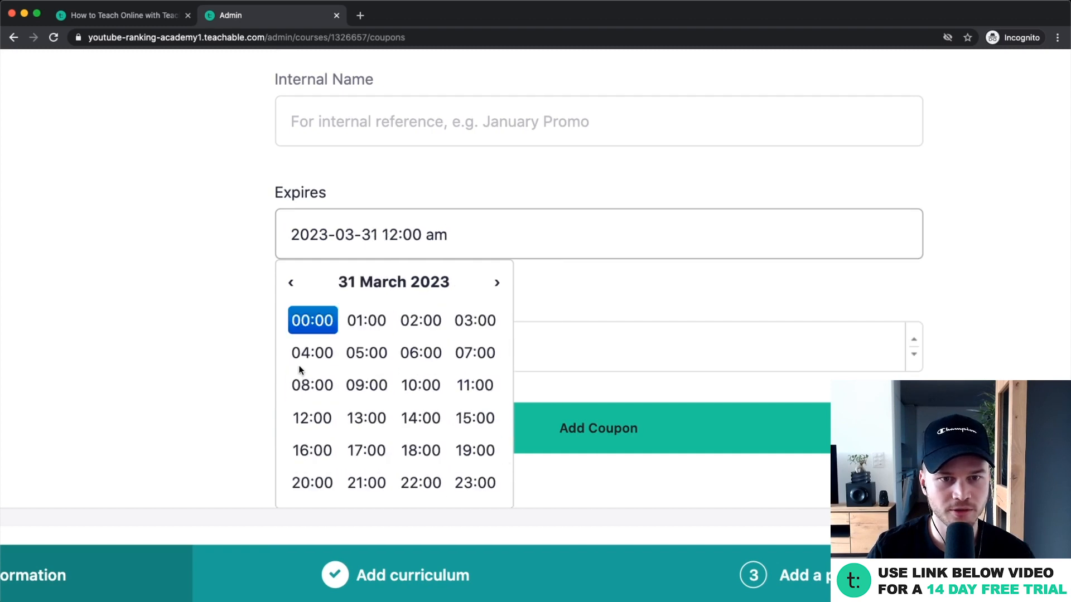
pyautogui.click(96, 351)
pyautogui.scroll(-2, 333, 341)
pyautogui.moveTo(352, 277); pyautogui.dragTo(222, 290)
pyautogui.click(597, 365)
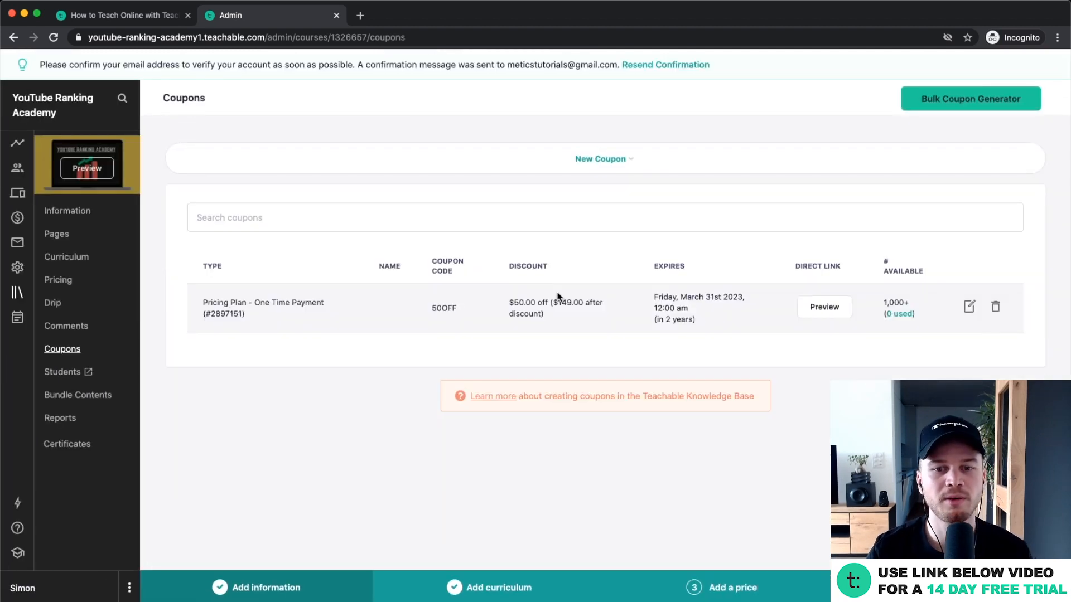
# Step: Open the course's Bundle Contents and check which courses can be added to the bundle
pyautogui.moveTo(433, 308); pyautogui.dragTo(465, 309)
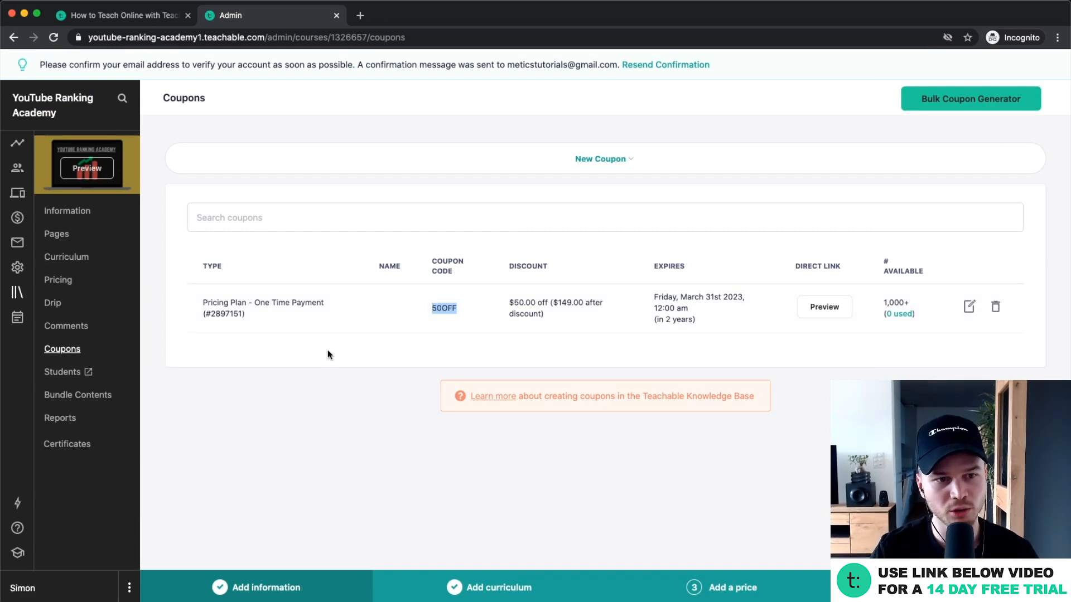
pyautogui.scroll(3, 328, 350)
pyautogui.hscroll(-2, 326, 350)
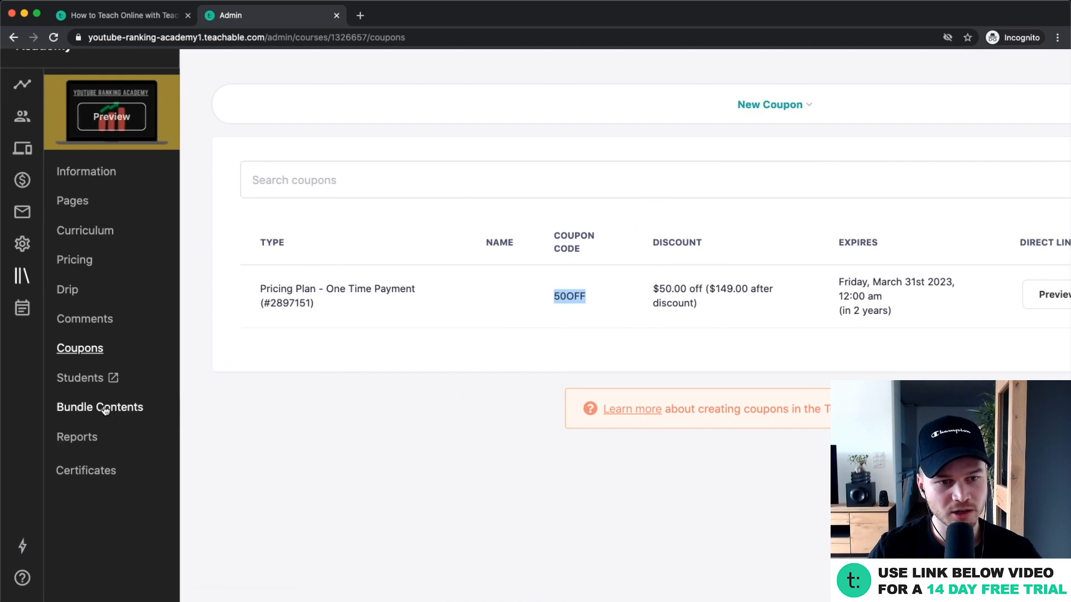
pyautogui.click(101, 407)
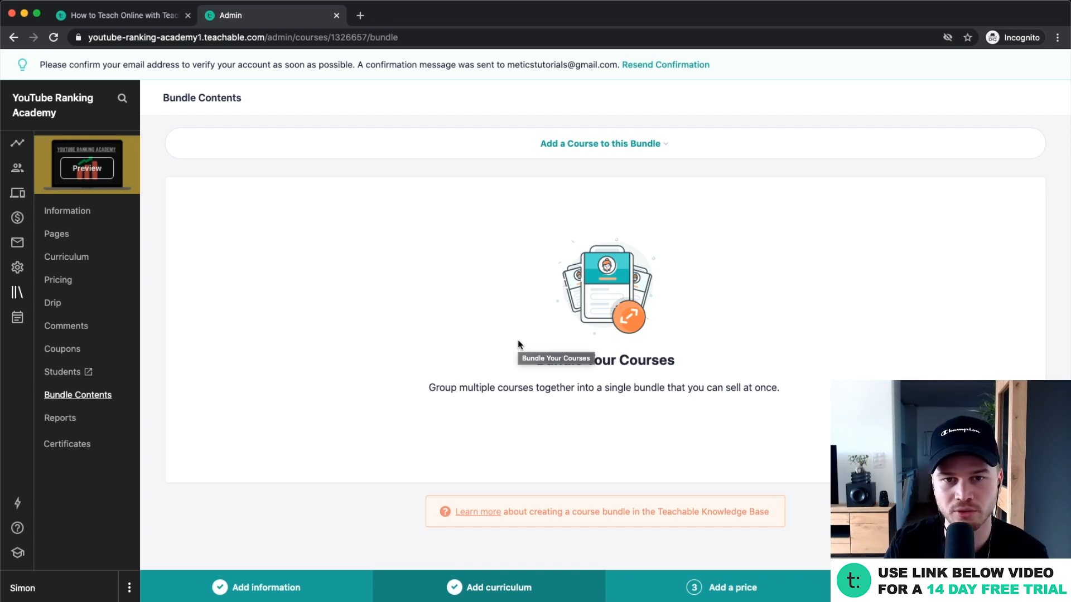
pyautogui.click(587, 143)
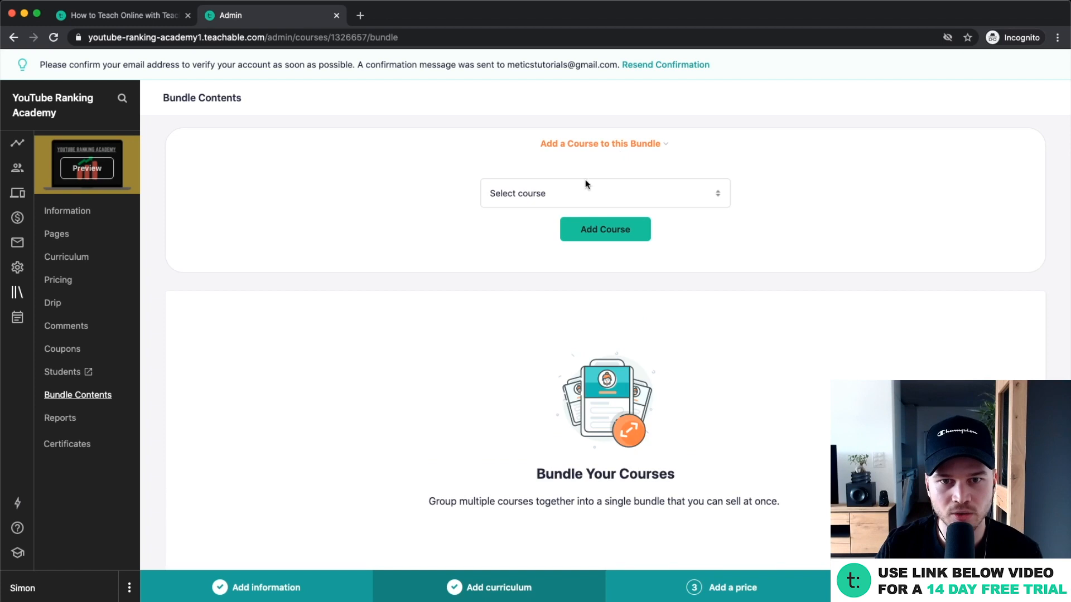
pyautogui.click(583, 193)
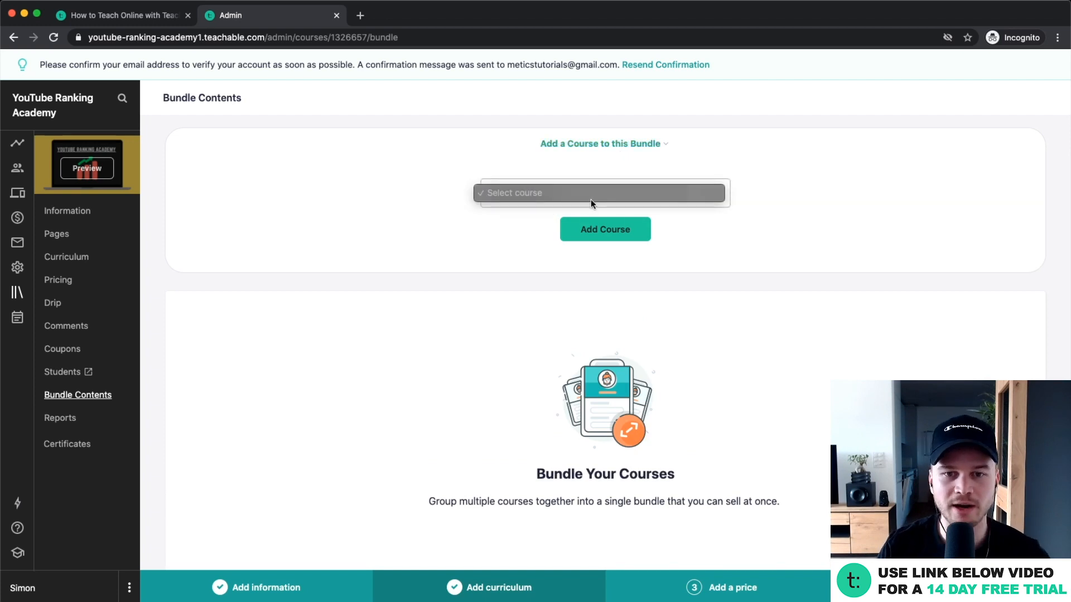
pyautogui.click(480, 242)
pyautogui.scroll(5, 565, 202)
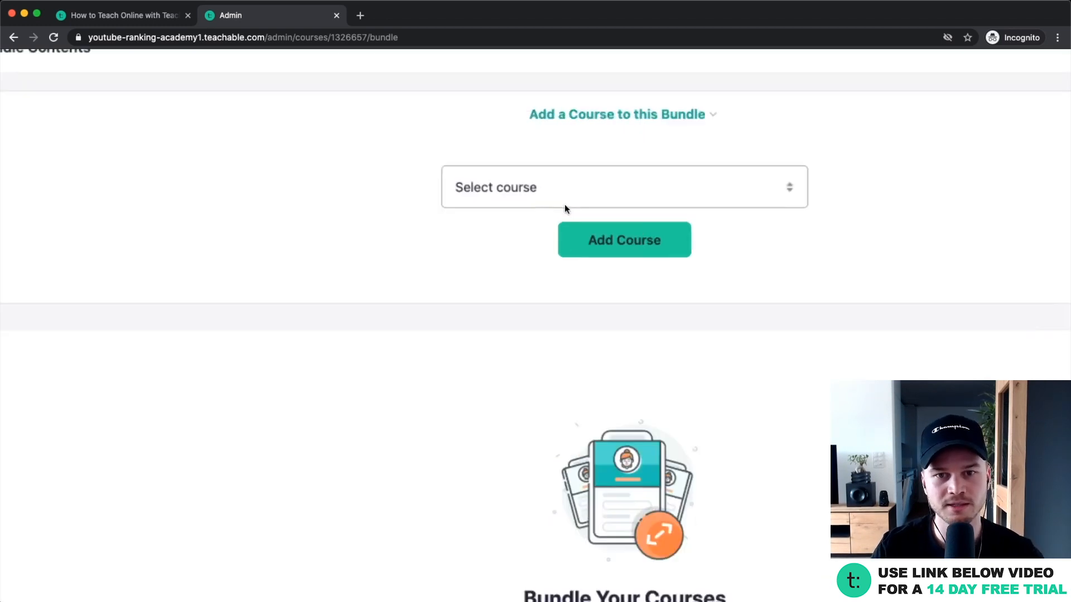
pyautogui.click(565, 202)
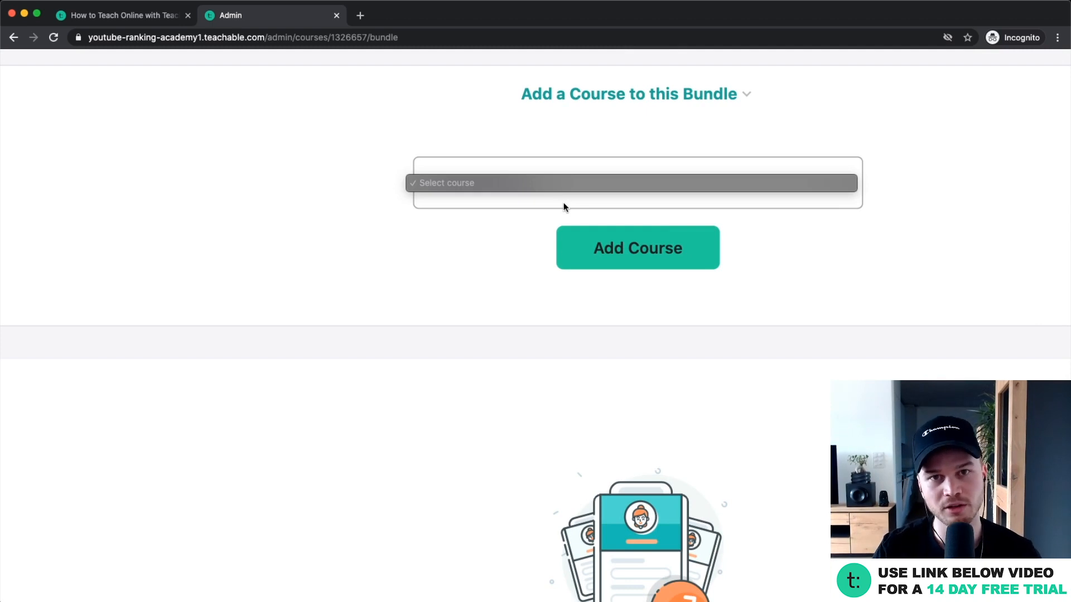
pyautogui.click(473, 253)
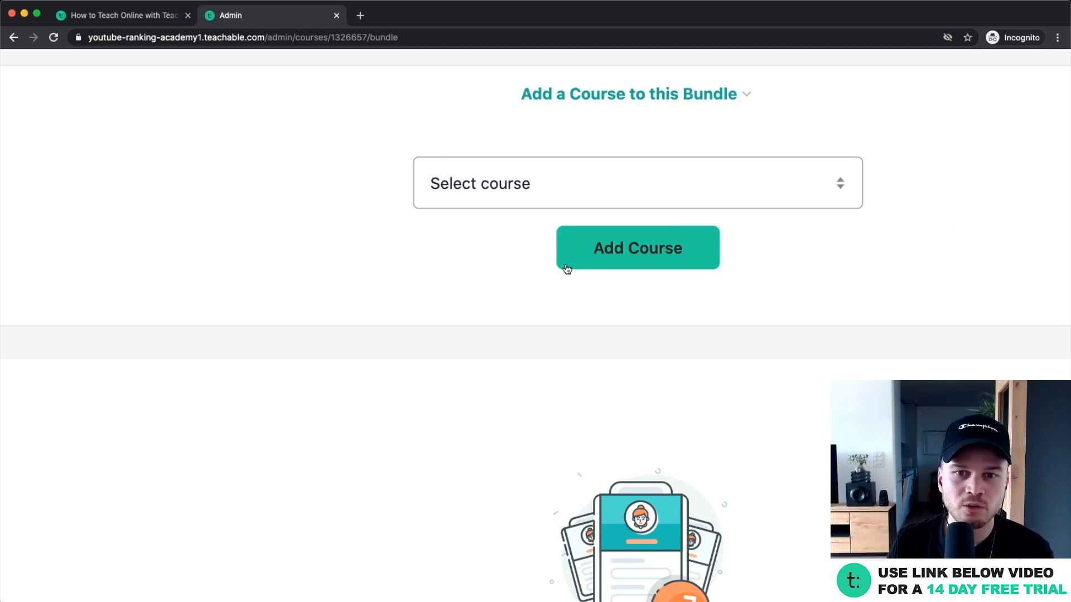
pyautogui.click(323, 302)
pyautogui.scroll(-5, 323, 302)
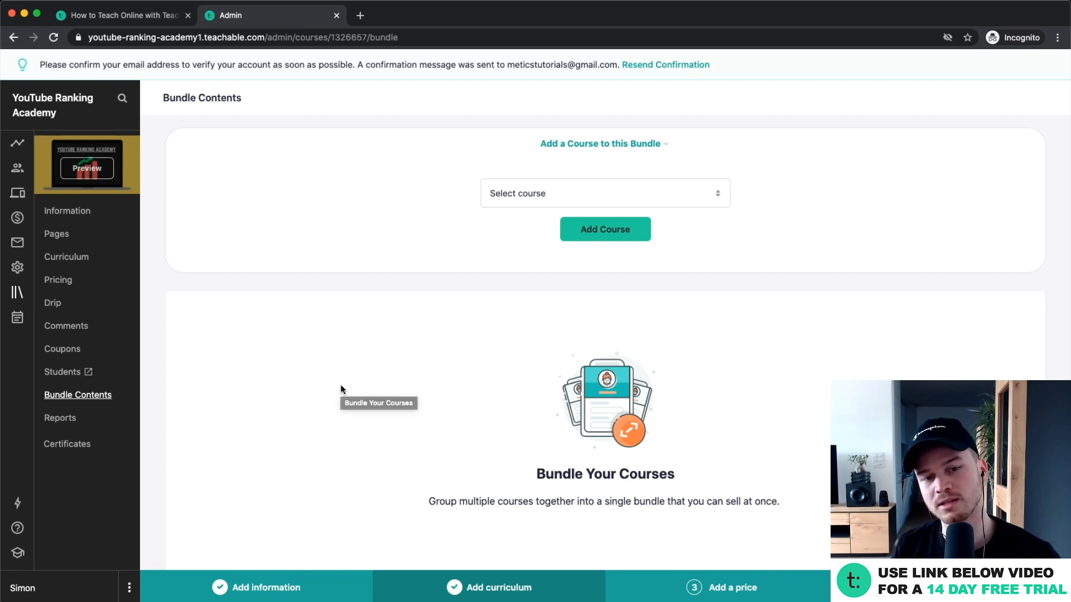
# Step: Review the course's Lecture Completion report, including the student and percentage breakdowns
pyautogui.click(60, 417)
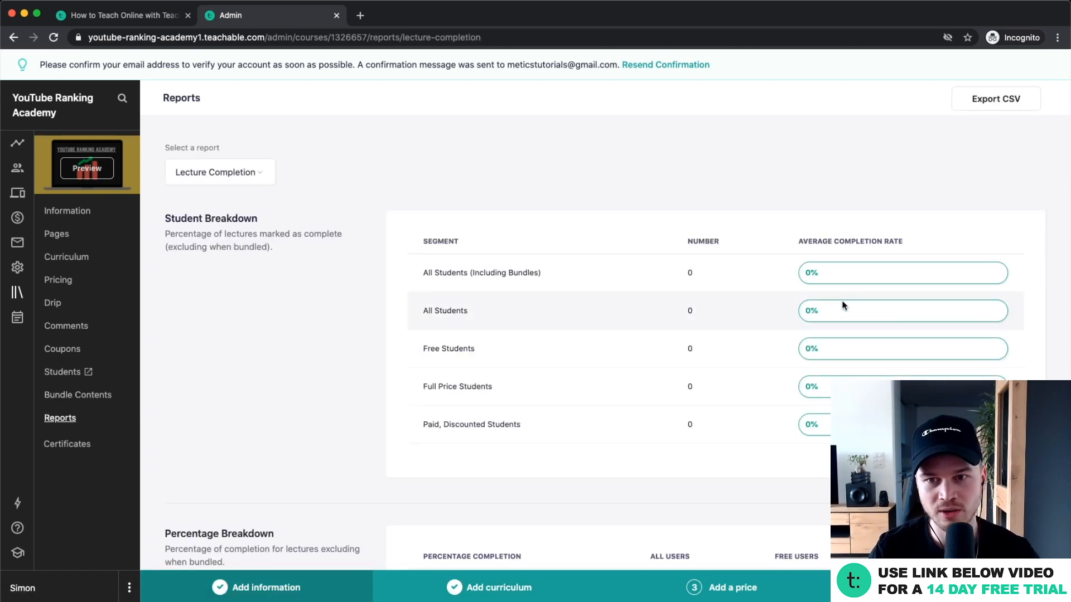
pyautogui.scroll(-5, 840, 304)
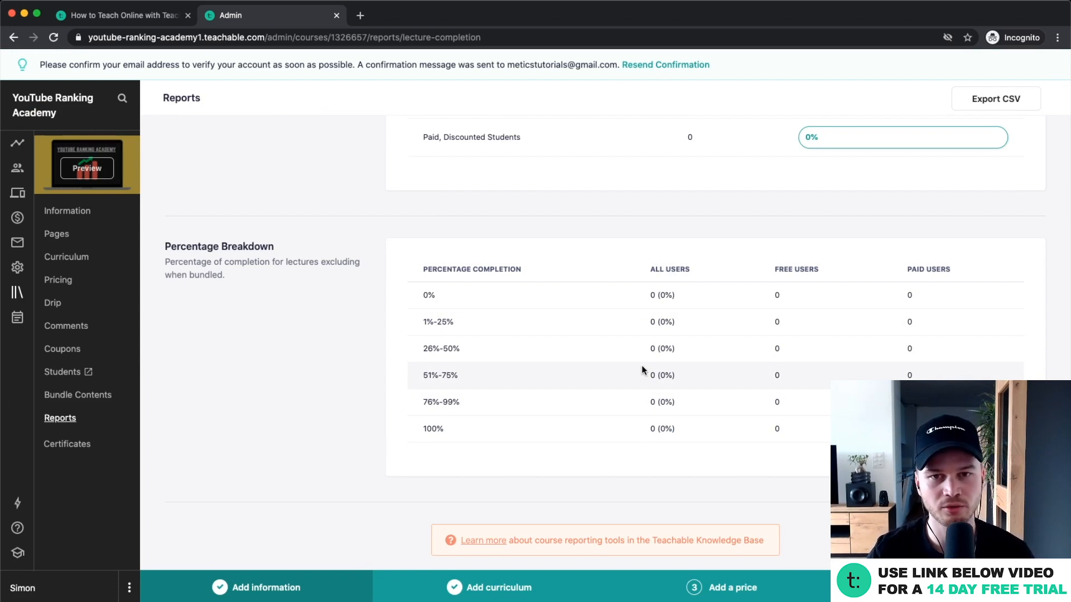
pyautogui.scroll(-1, 303, 374)
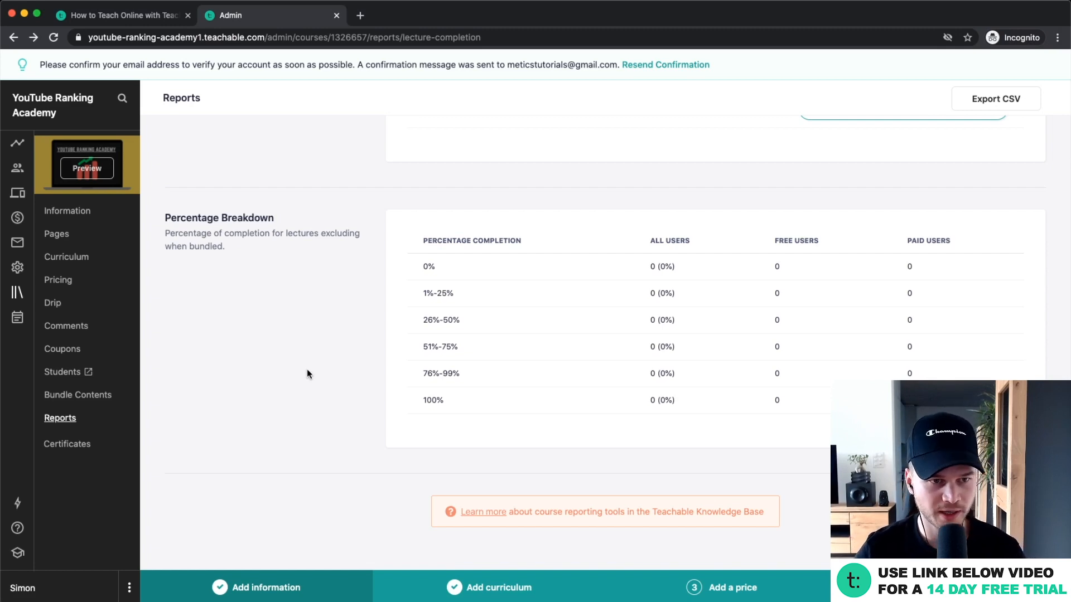
# Step: Review the course's sales, checkout and thank-you pages in its page list
pyautogui.press('super+equal')
pyautogui.press('super+equal')
pyautogui.press('super+equal')
pyautogui.press('super+equal')
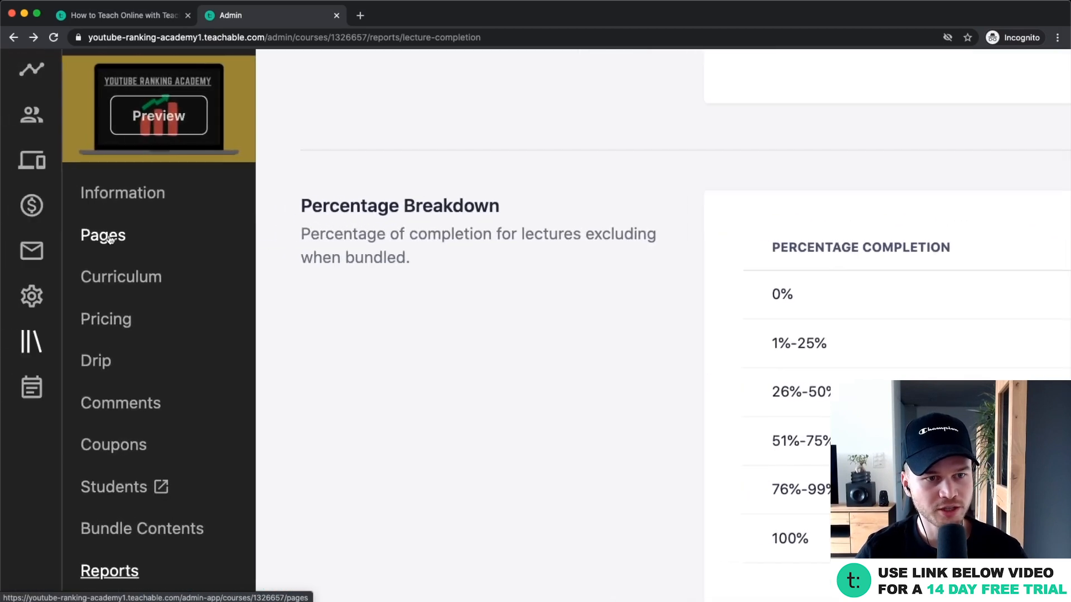
pyautogui.click(110, 240)
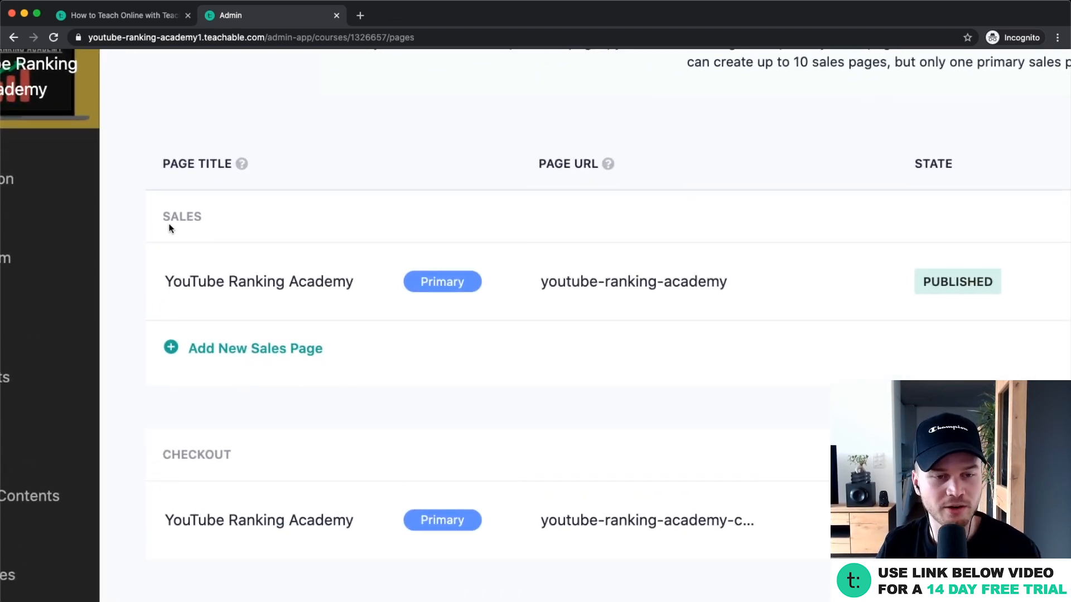
pyautogui.scroll(-3, 251, 290)
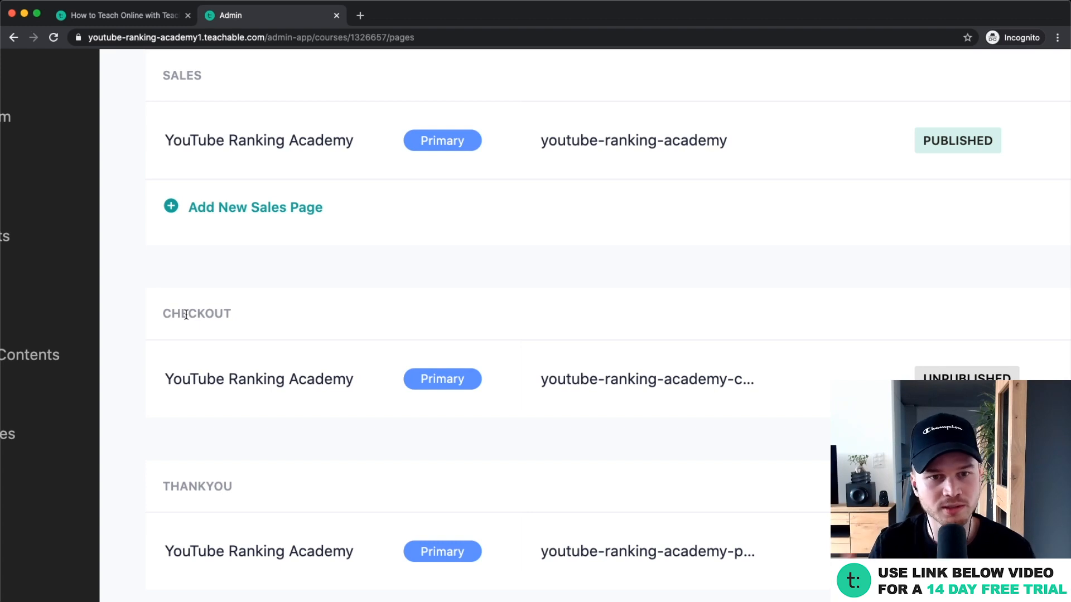
pyautogui.scroll(-3, 201, 333)
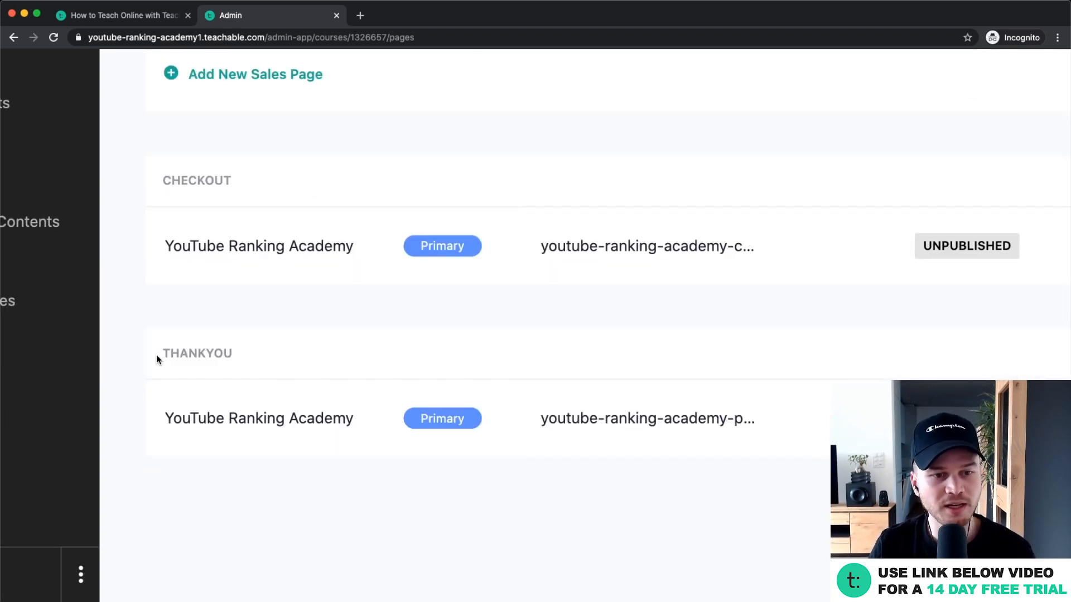
pyautogui.moveTo(156, 359); pyautogui.dragTo(254, 354)
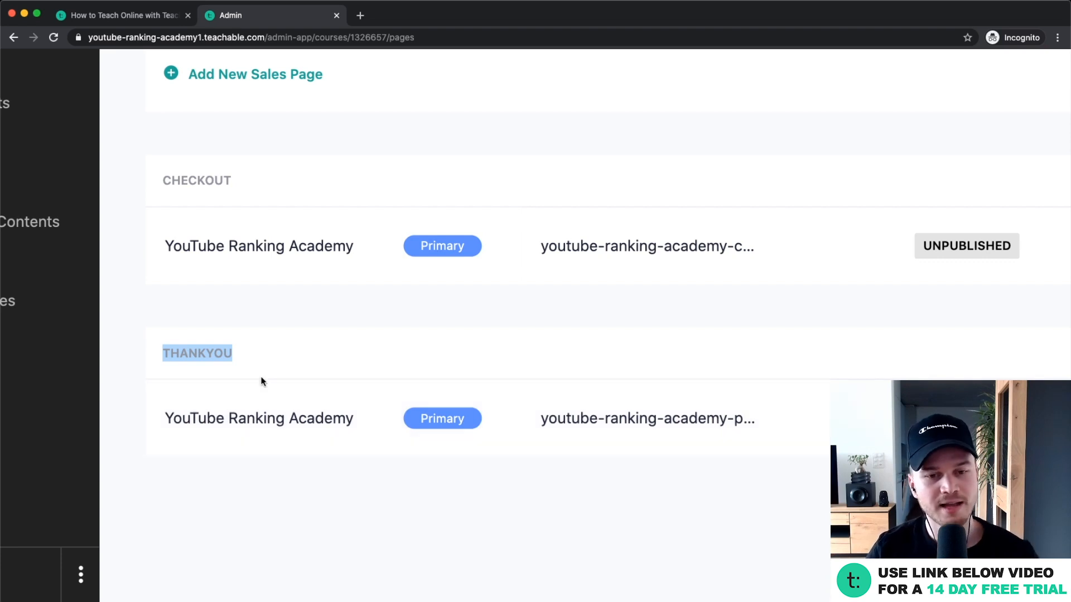
pyautogui.scroll(-5, 333, 485)
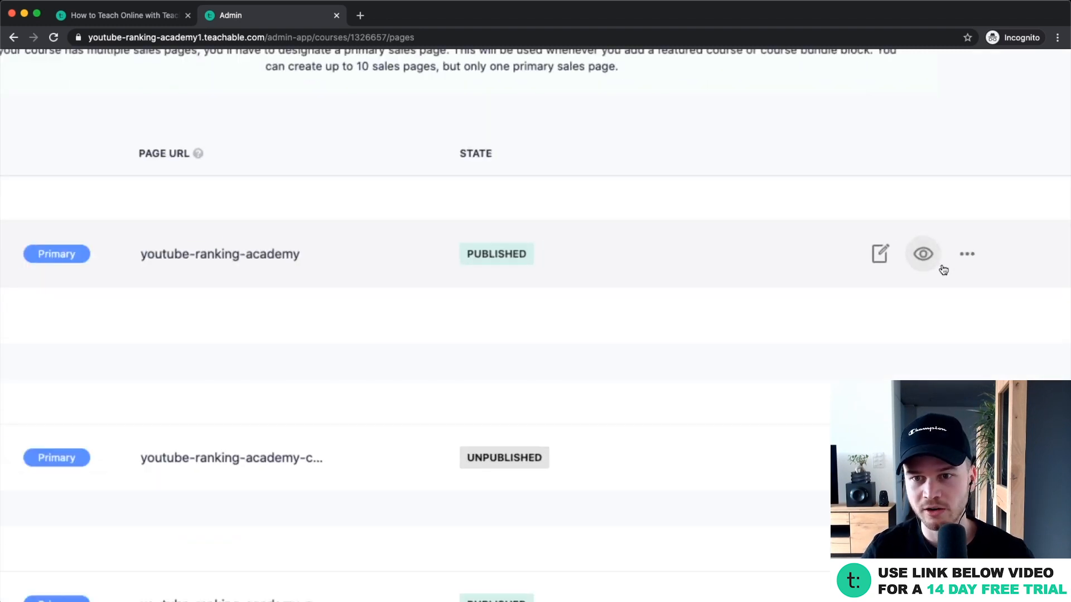
# Step: Open the primary sales page for editing, view the Banner block's content settings and return to the block list
pyautogui.click(861, 252)
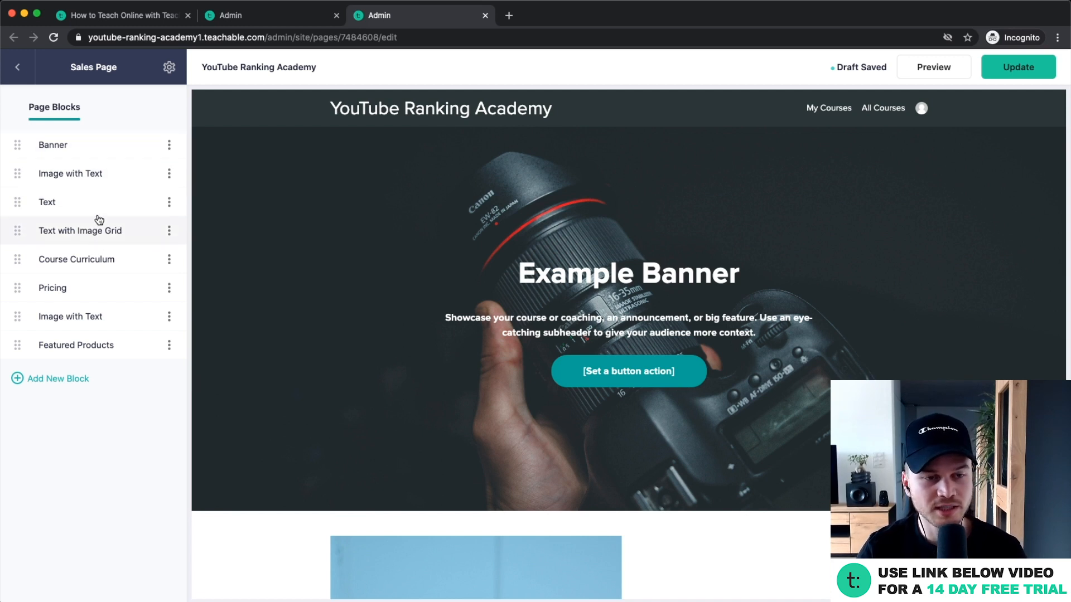
pyautogui.scroll(5, 79, 187)
pyautogui.hscroll(-1, 148, 152)
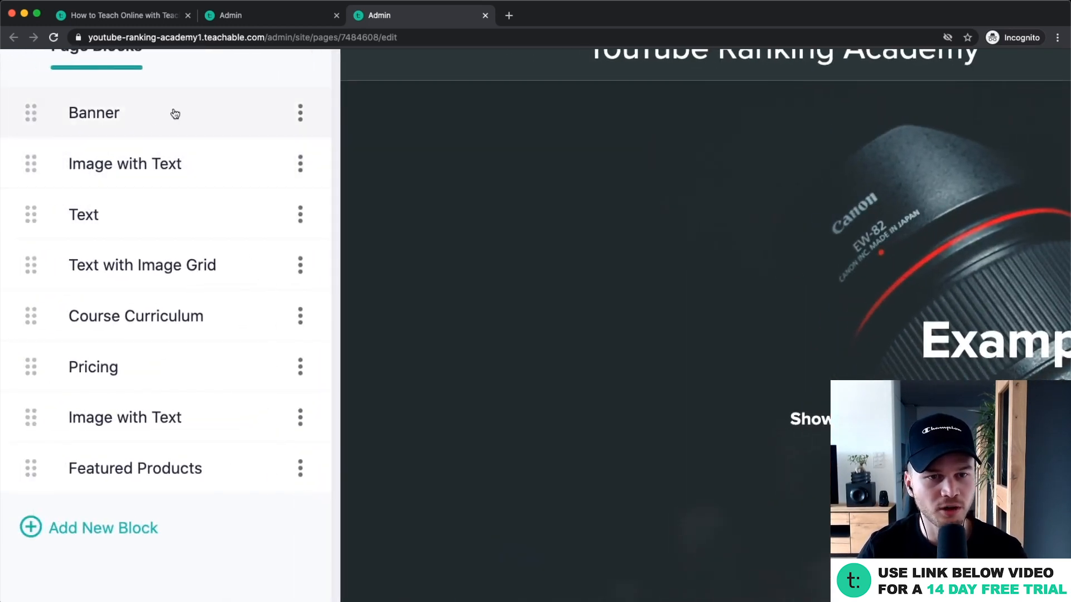
pyautogui.scroll(-5, 156, 127)
pyautogui.click(95, 122)
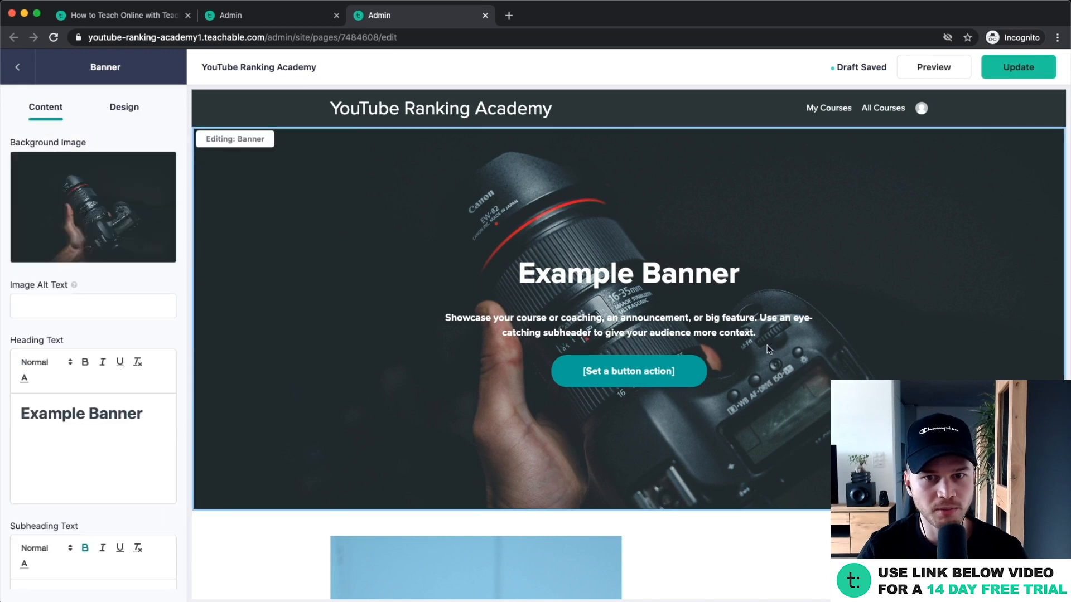
pyautogui.click(17, 68)
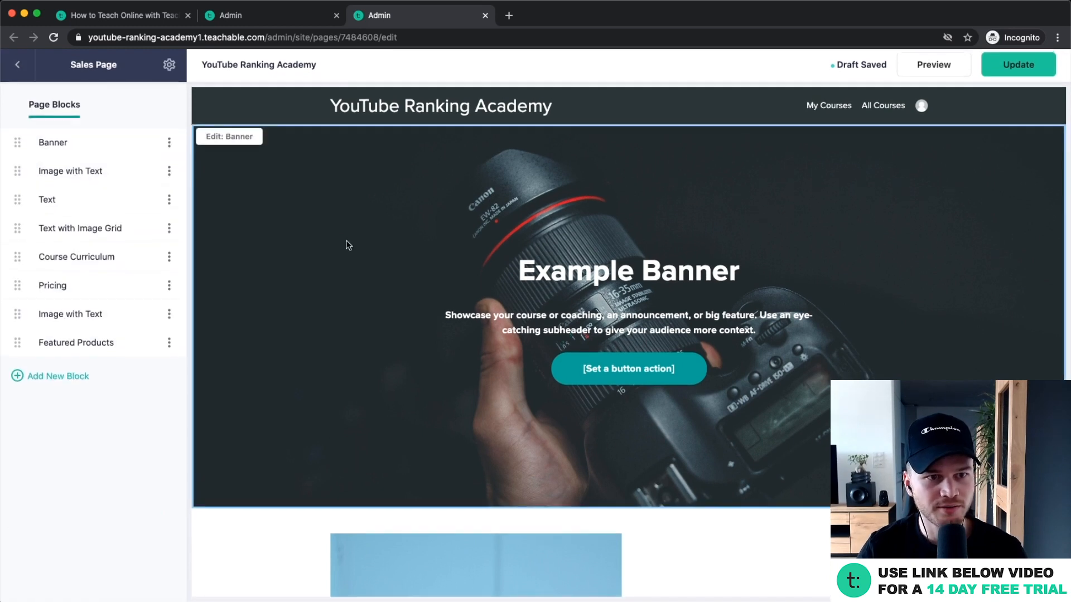
# Step: Look through the sales page's blocks, from the image and text sections to the curriculum, pricing and featured products
pyautogui.scroll(-8, 543, 420)
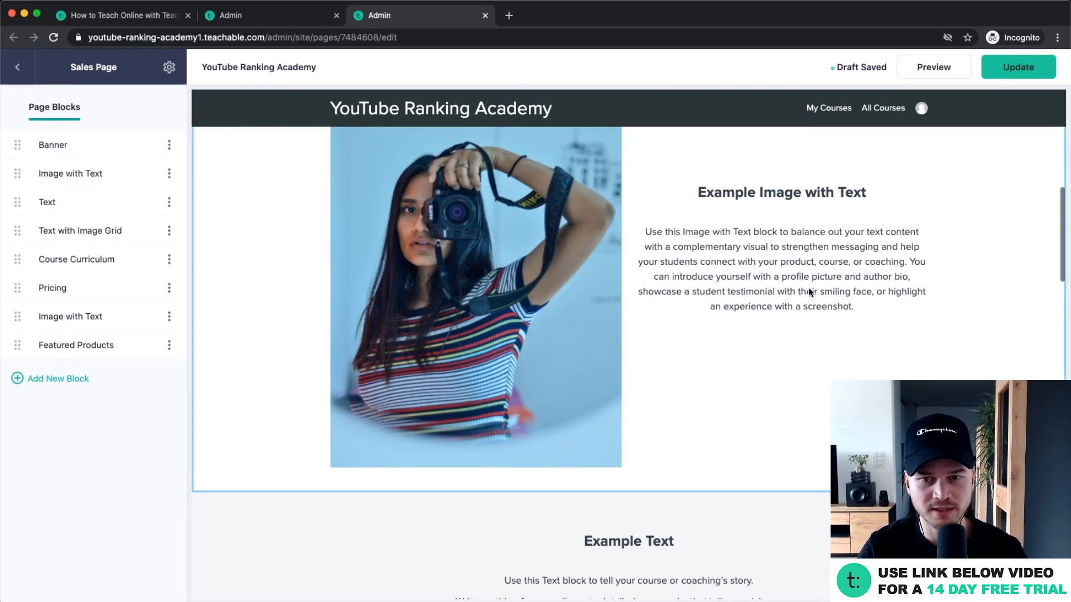
pyautogui.scroll(-5, 811, 292)
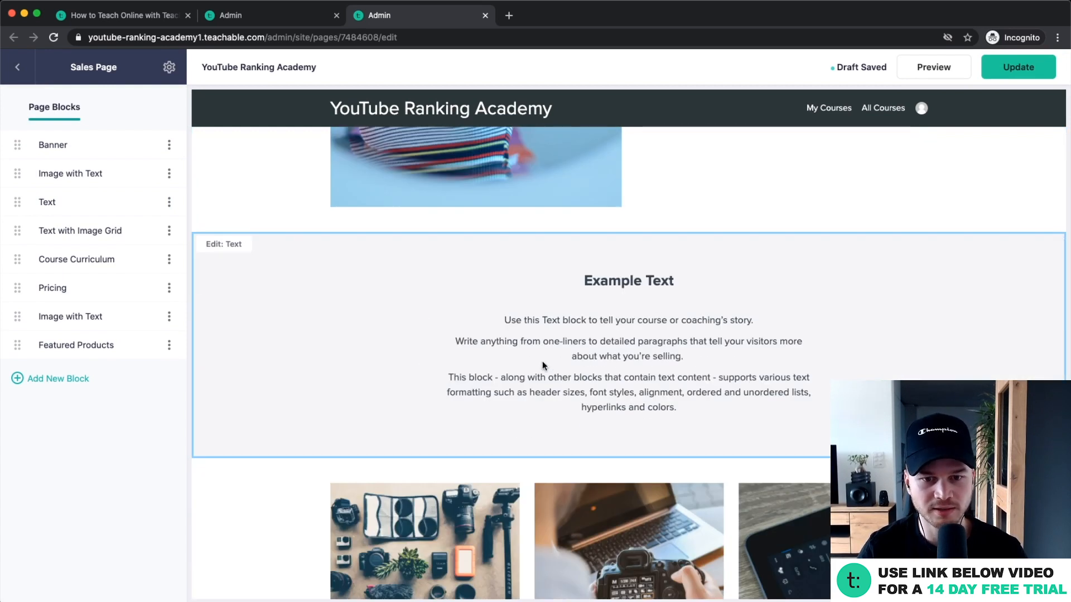
pyautogui.scroll(-10, 543, 365)
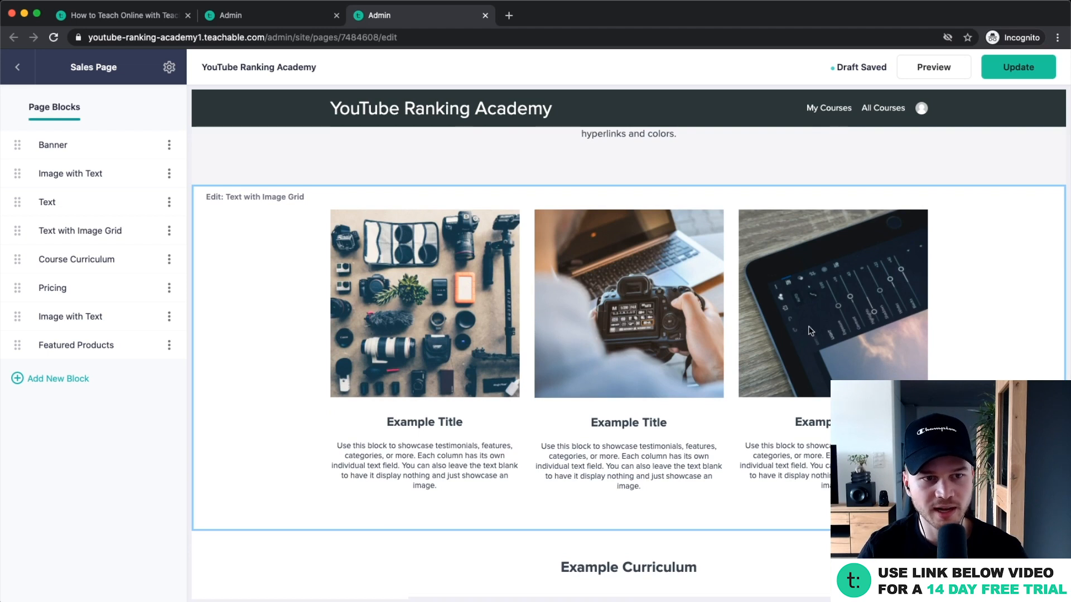
pyautogui.scroll(-5, 829, 314)
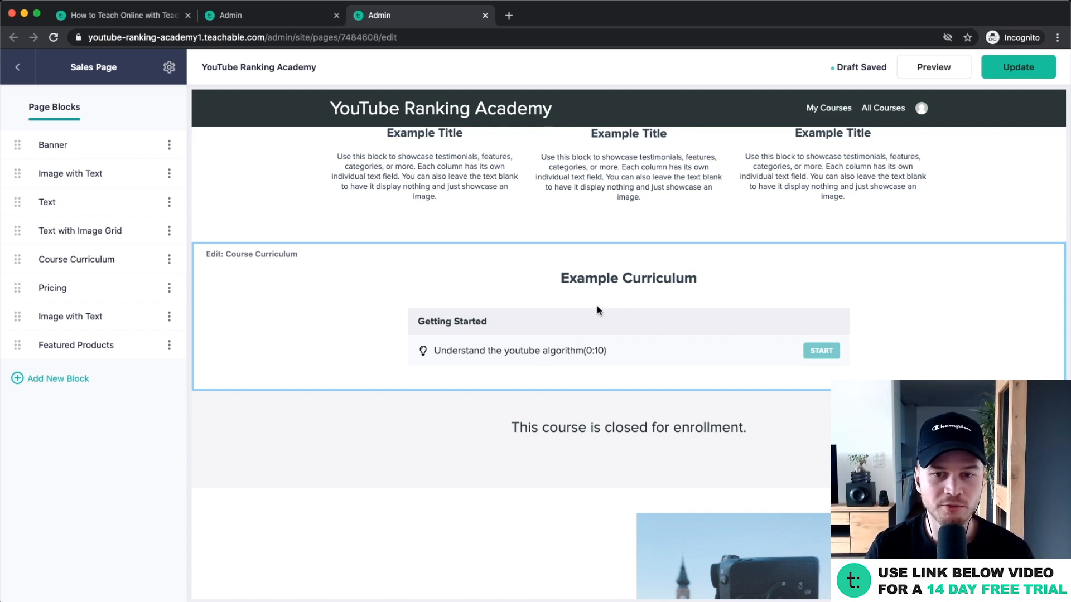
pyautogui.scroll(-5, 597, 306)
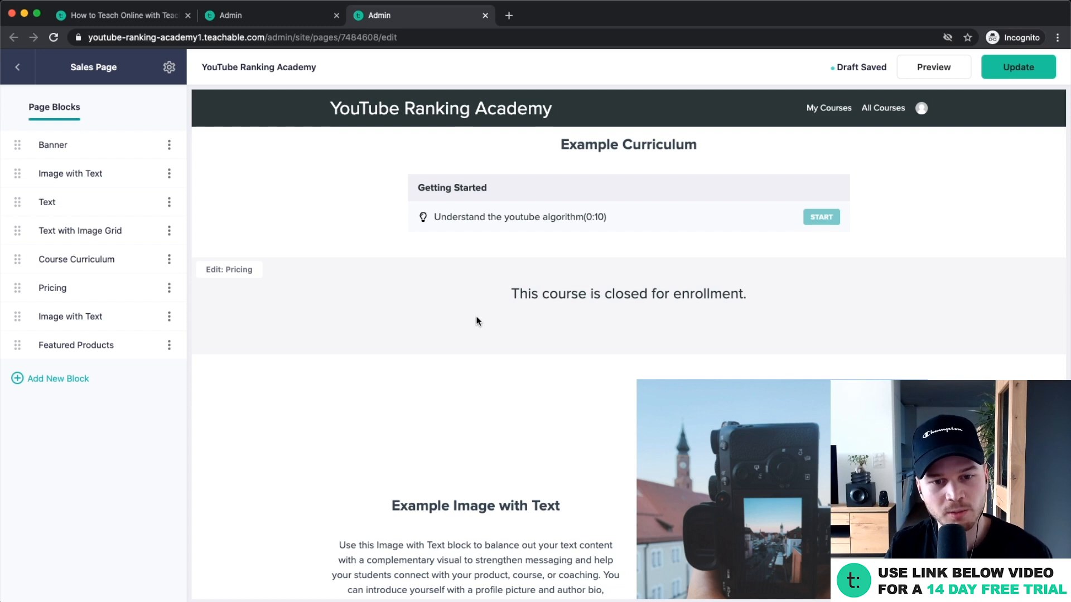
pyautogui.scroll(-8, 575, 461)
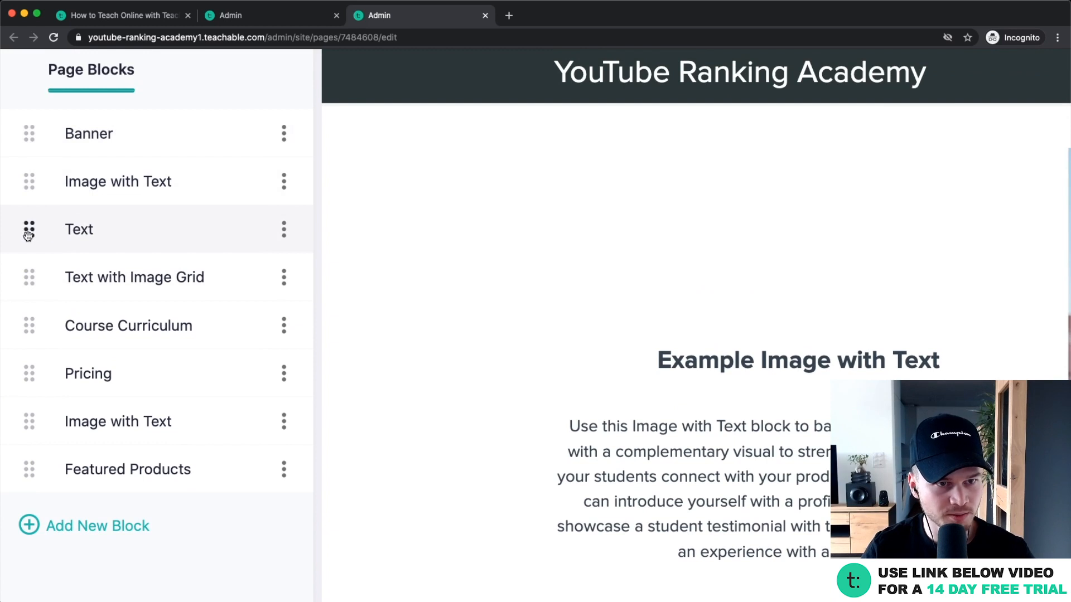
pyautogui.moveTo(28, 235)
pyautogui.mouseDown()
pyautogui.moveTo(24, 195)
pyautogui.moveTo(47, 220)
pyautogui.moveTo(29, 223)
pyautogui.moveTo(32, 175)
pyautogui.moveTo(34, 228)
pyautogui.mouseUp()
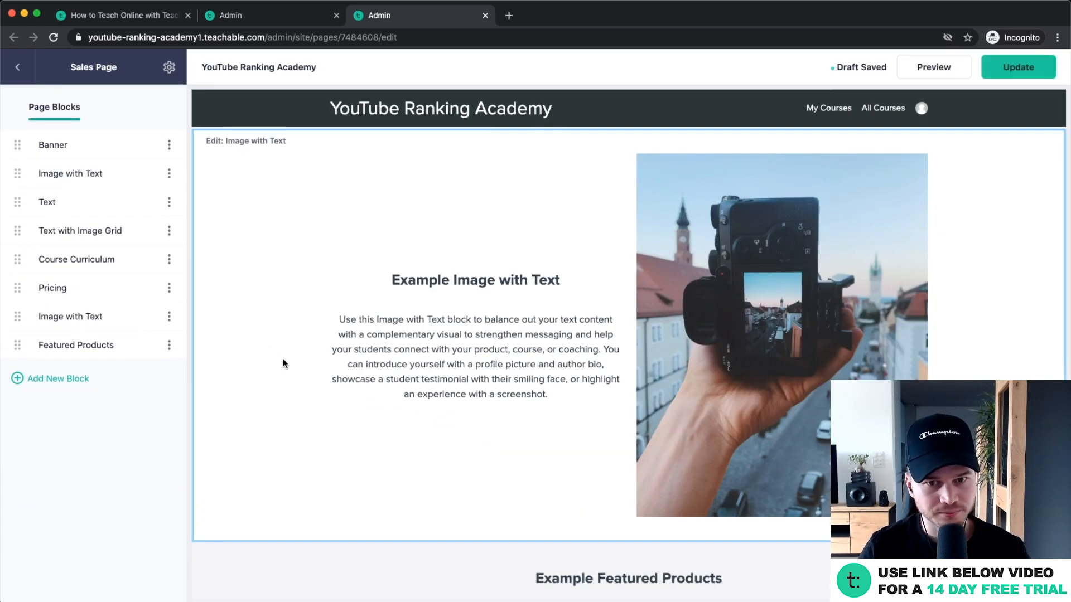
pyautogui.scroll(20, 317, 376)
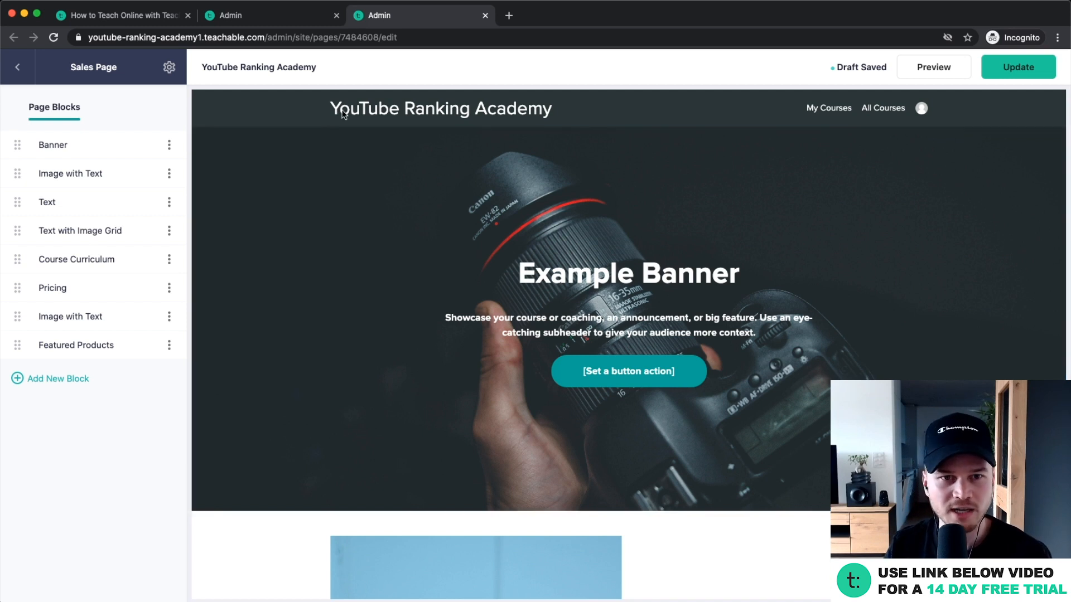
pyautogui.scroll(-2, 306, 313)
pyautogui.scroll(2, 360, 324)
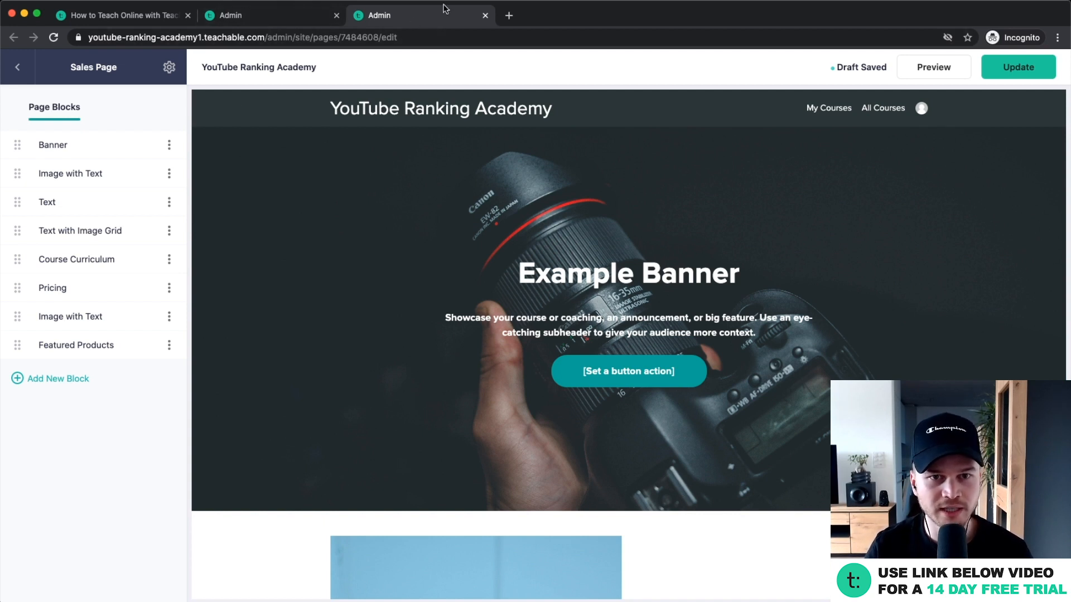
# Step: Return to the school admin and open the site's Theme settings at the Logo & Branding section
pyautogui.click(269, 12)
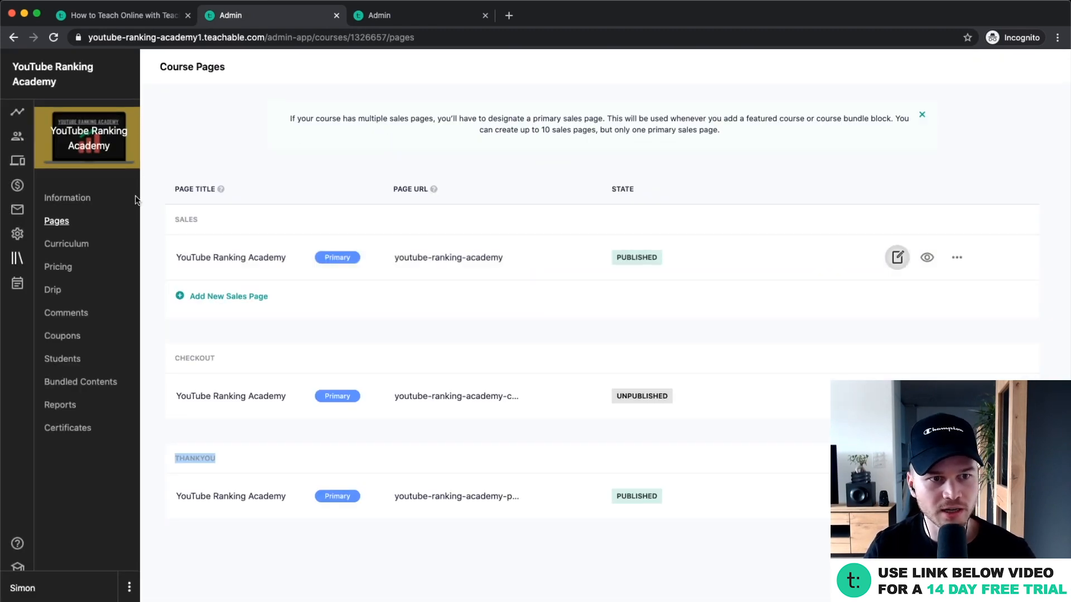
pyautogui.scroll(5, 28, 138)
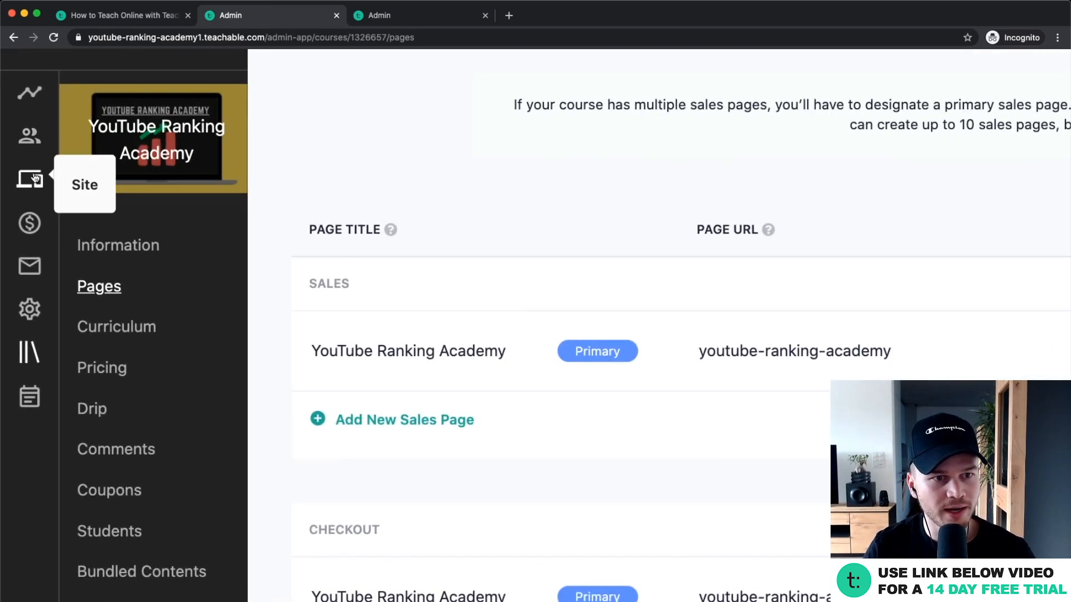
pyautogui.click(30, 183)
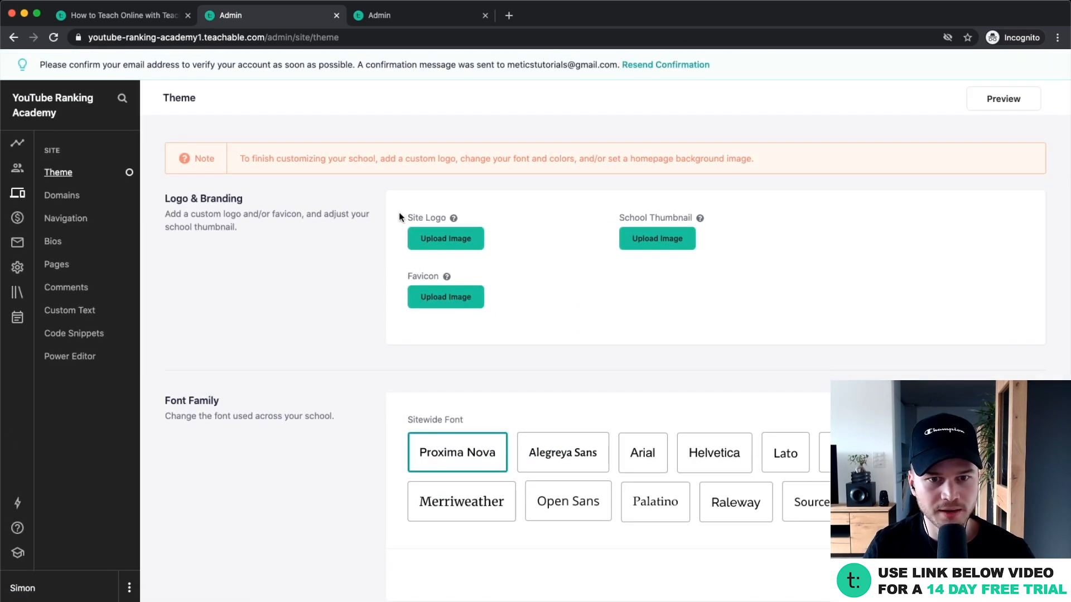
pyautogui.scroll(-1, 399, 214)
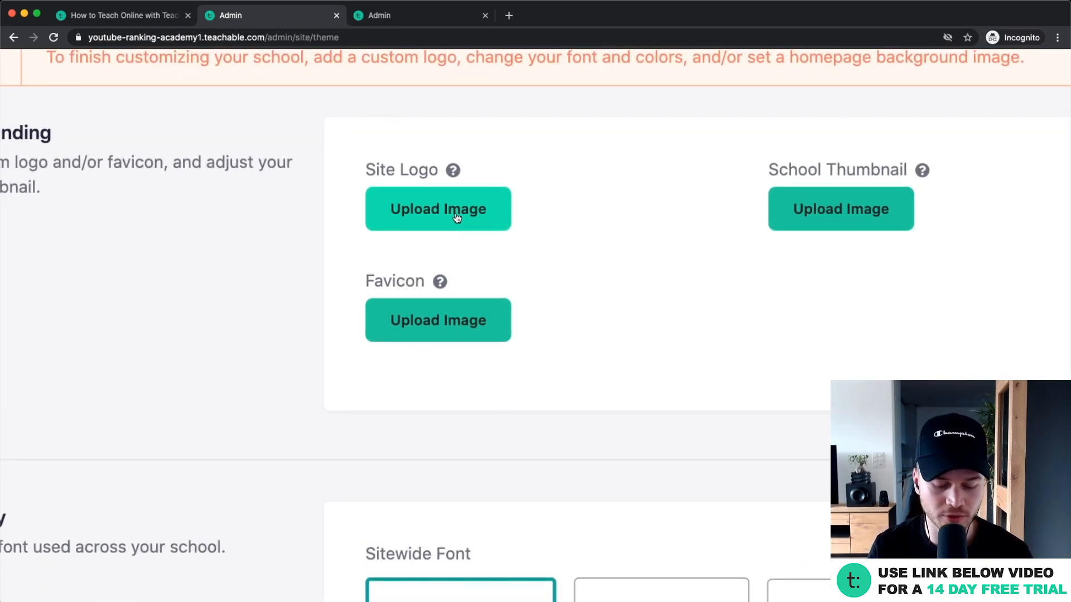
# Step: Upload Course Image.png from the computer's Teachable Tutorial folder as the School Thumbnail
pyautogui.click(452, 18)
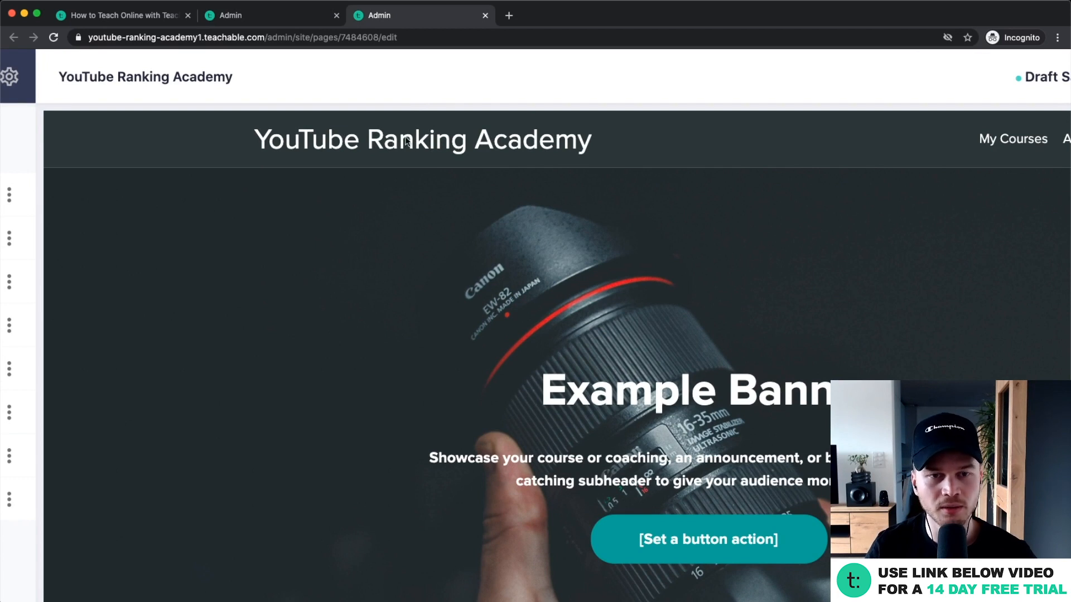
pyautogui.click(319, 17)
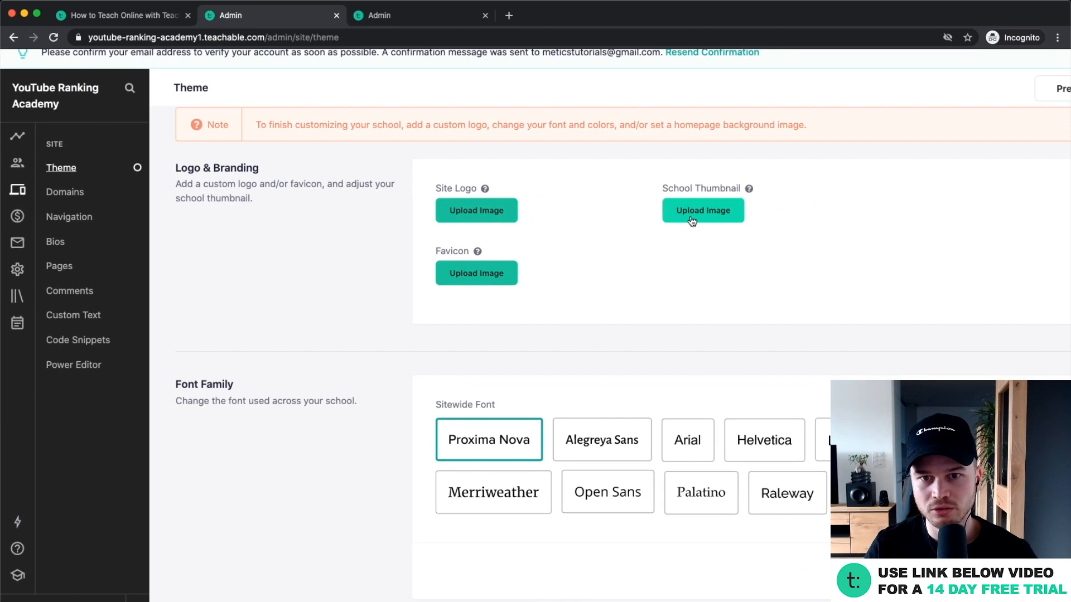
pyautogui.click(693, 221)
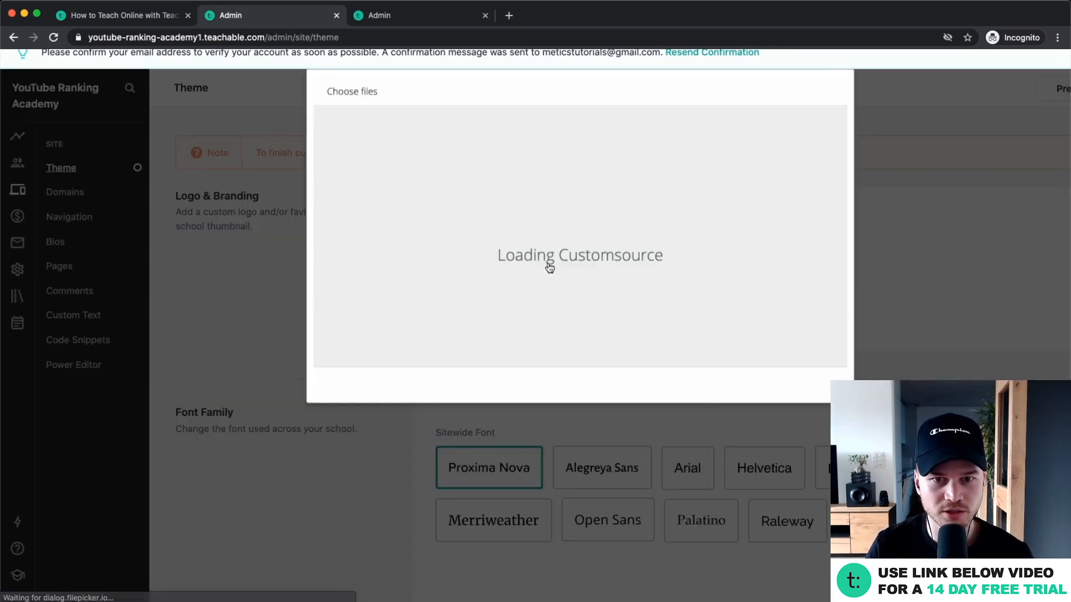
pyautogui.click(374, 146)
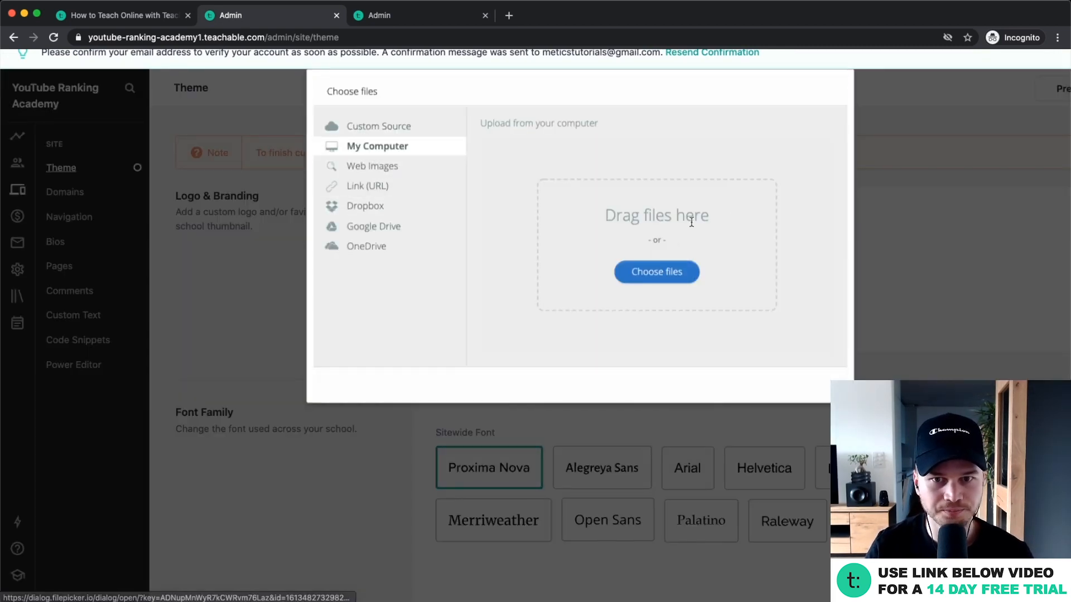
pyautogui.click(657, 273)
pyautogui.click(494, 58)
pyautogui.click(527, 75)
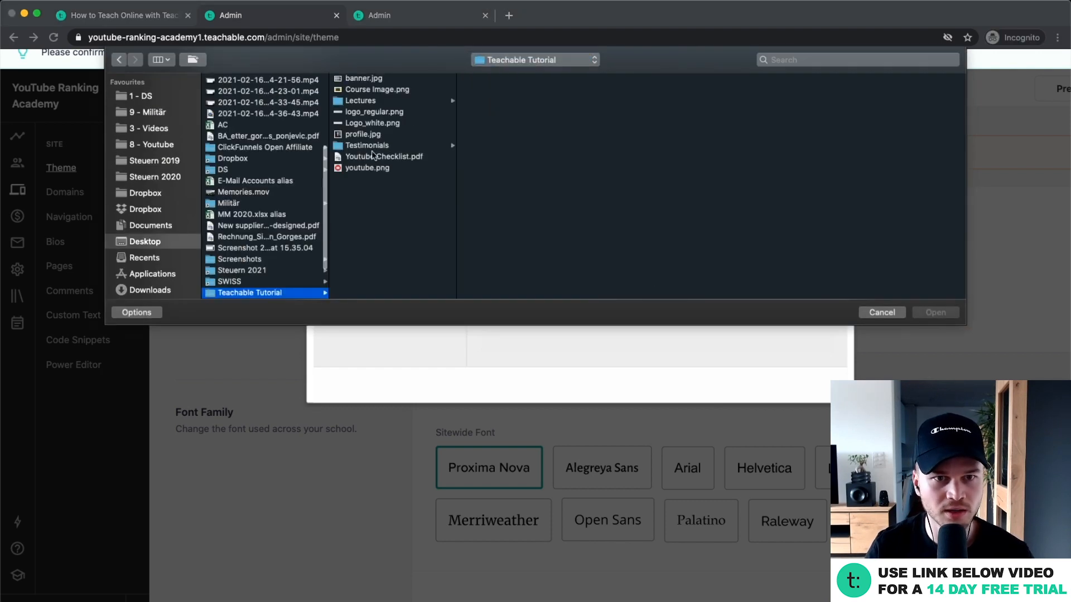
pyautogui.moveTo(364, 76); pyautogui.dragTo(366, 85)
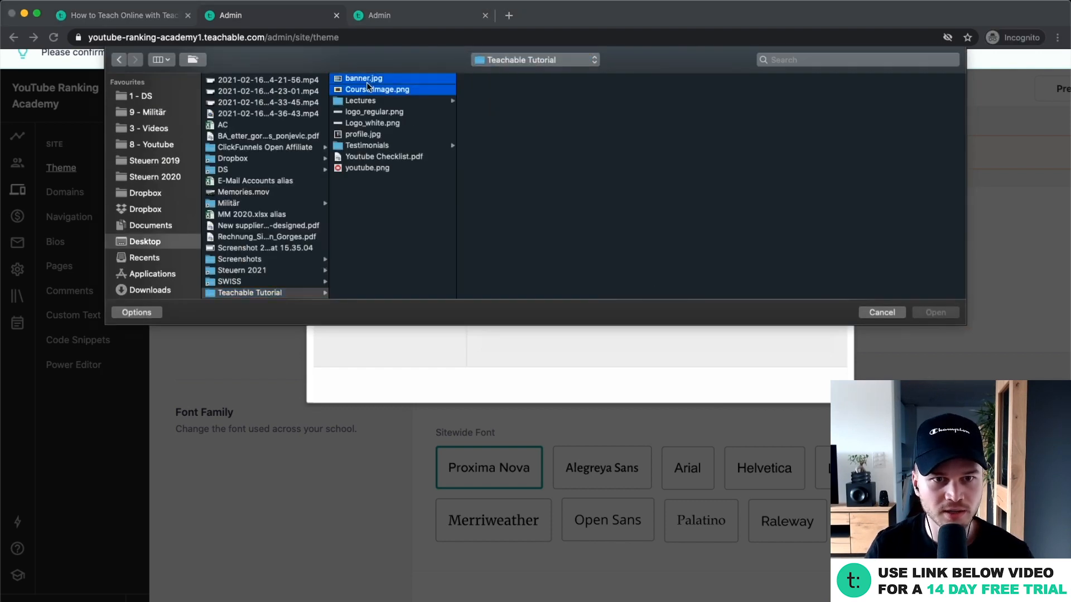
pyautogui.click(413, 90)
pyautogui.click(928, 316)
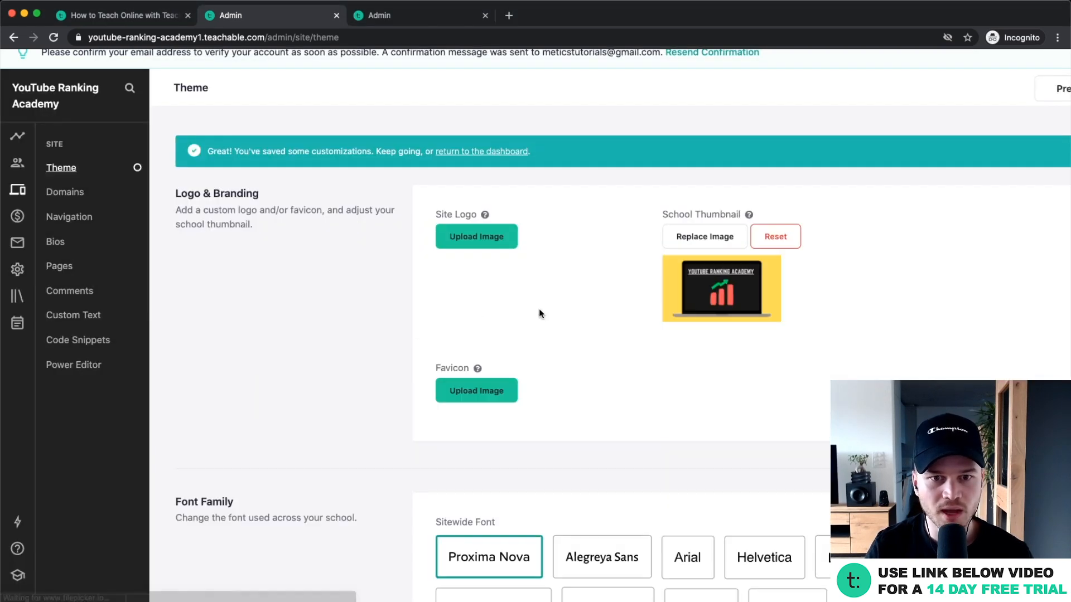
# Step: Upload youtube.png from the computer's Teachable Tutorial folder as the school's favicon
pyautogui.scroll(3, 497, 385)
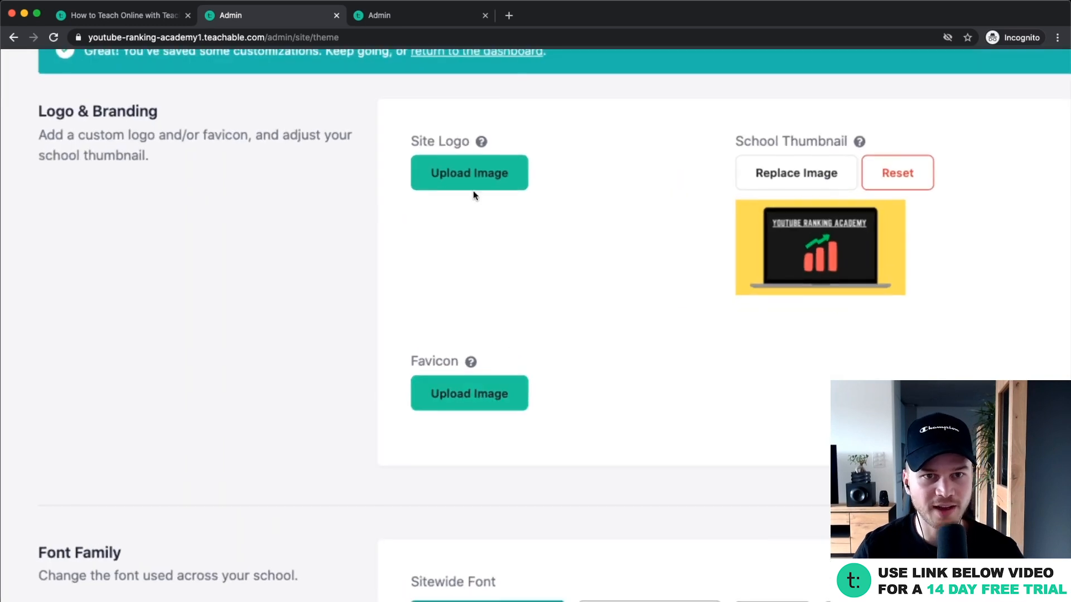
pyautogui.click(398, 14)
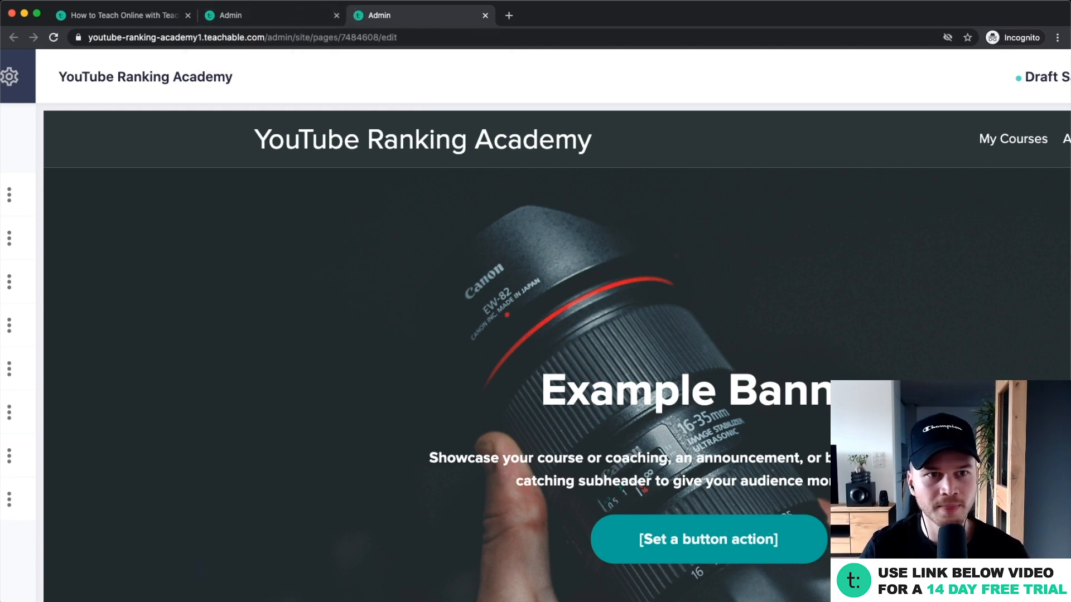
pyautogui.click(290, 16)
pyautogui.hotkey('ctrl', '-')
pyautogui.hotkey('ctrl', '-')
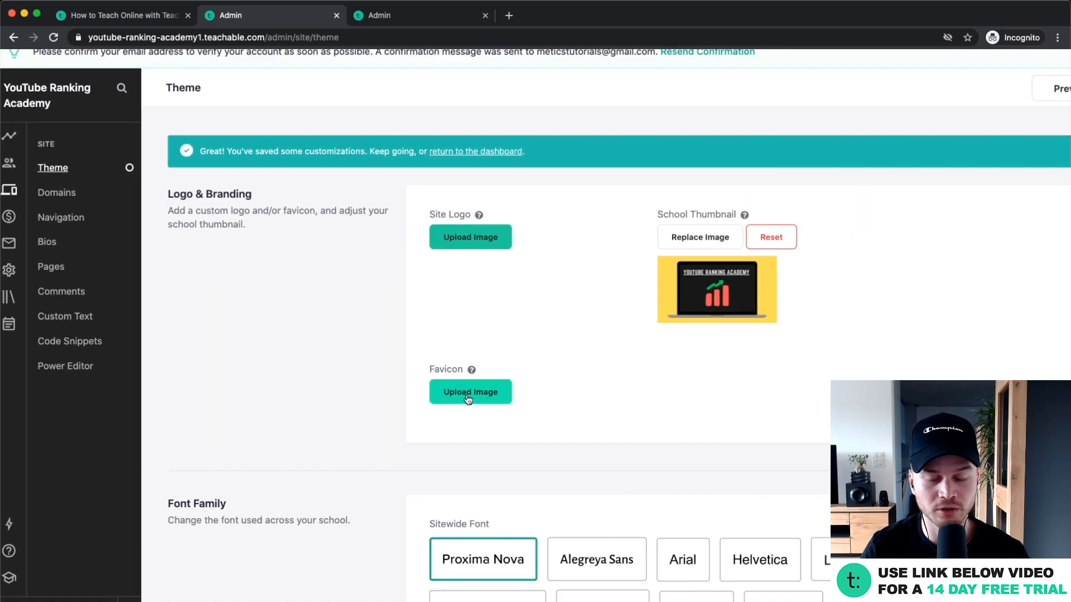
pyautogui.click(467, 396)
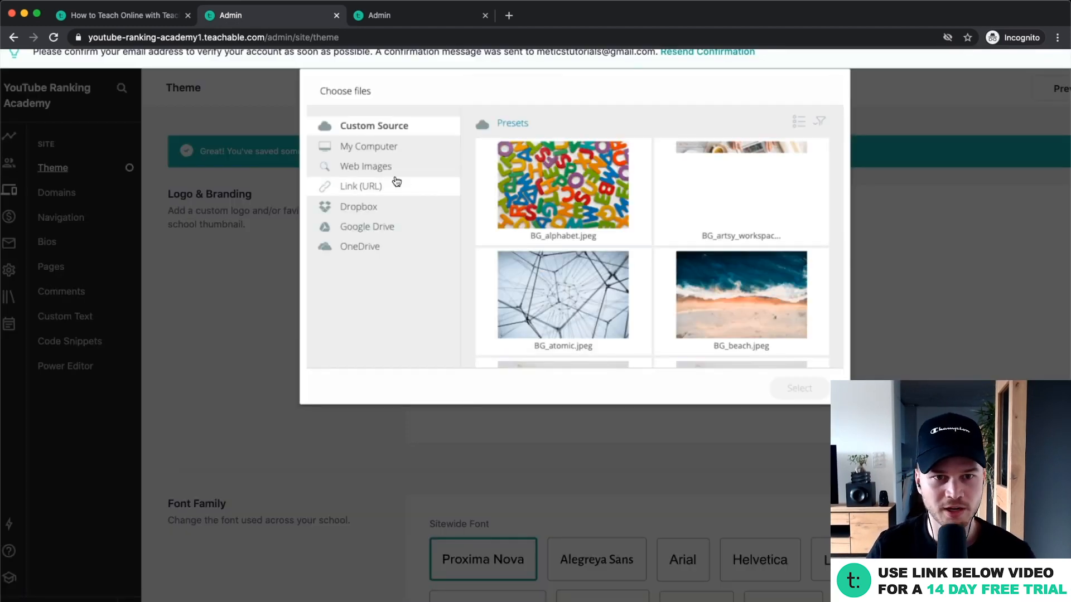
pyautogui.click(373, 148)
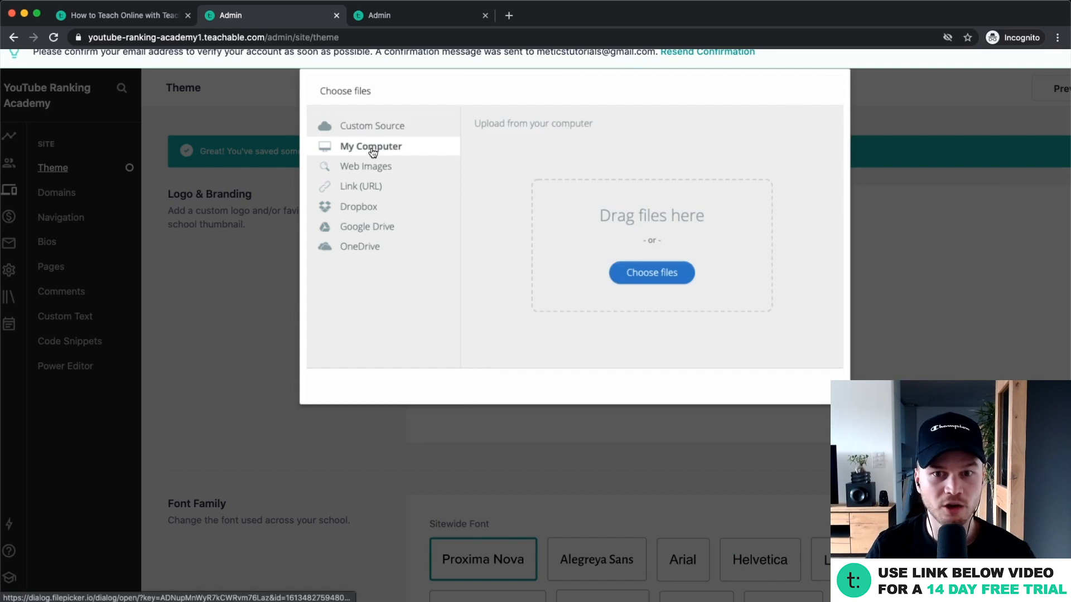
pyautogui.click(641, 274)
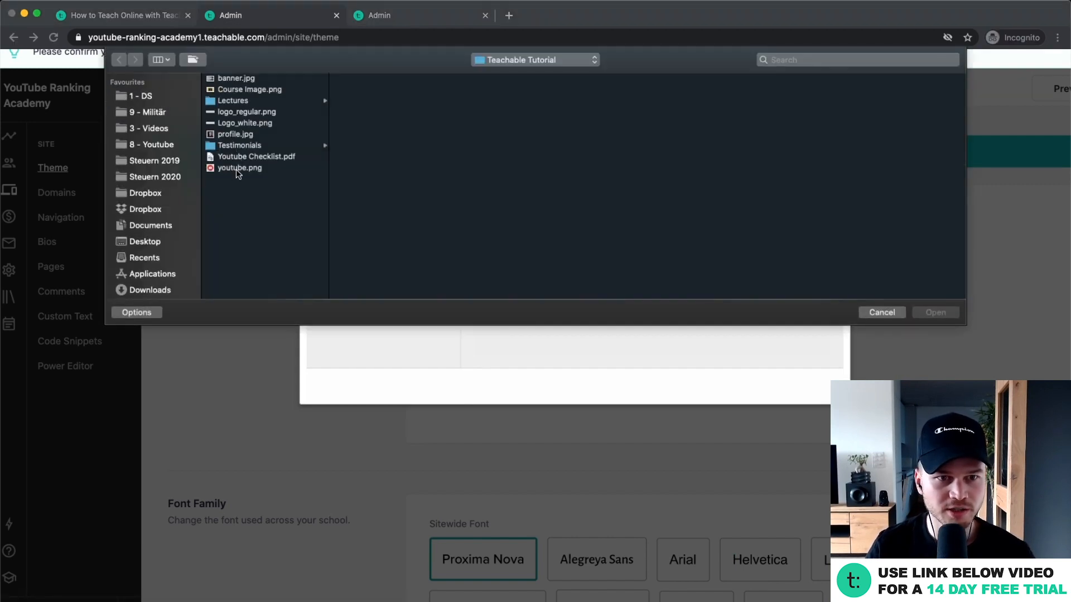
pyautogui.click(237, 168)
pyautogui.click(936, 316)
pyautogui.click(796, 386)
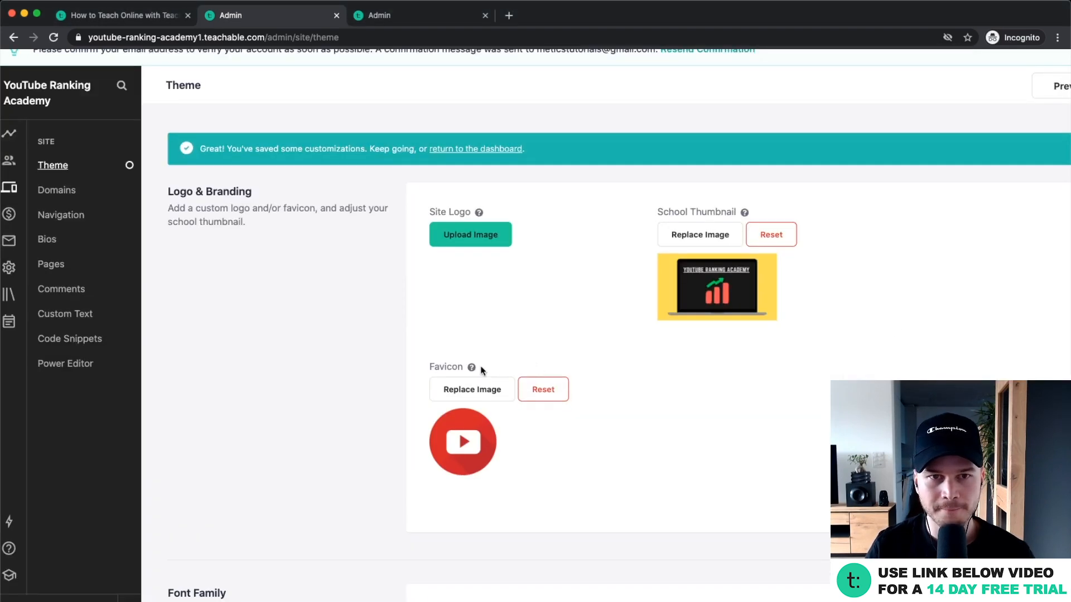
# Step: Update the course's sales page and open its public preview
pyautogui.scroll(-1, 481, 371)
pyautogui.click(381, 15)
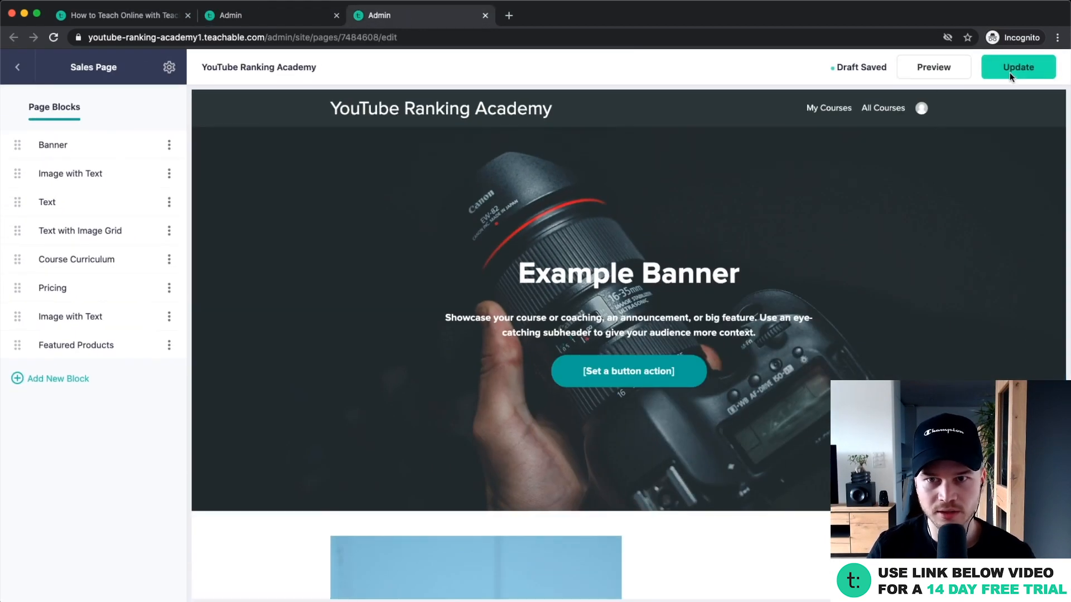
pyautogui.click(1010, 74)
pyautogui.click(921, 68)
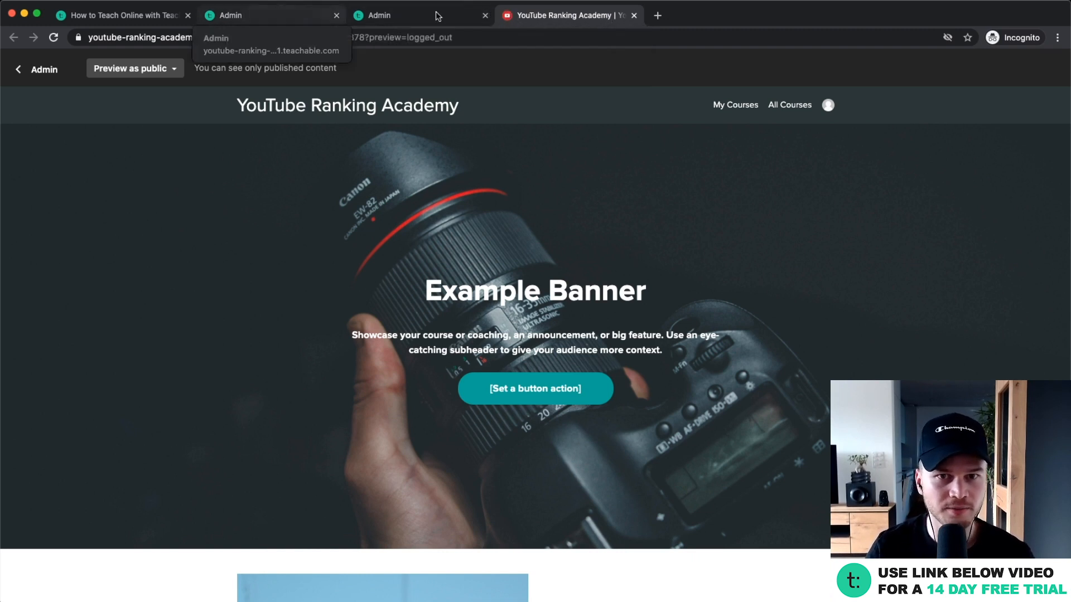
# Step: Set the sitewide font to Lato in the school's theme settings and save it
pyautogui.click(262, 15)
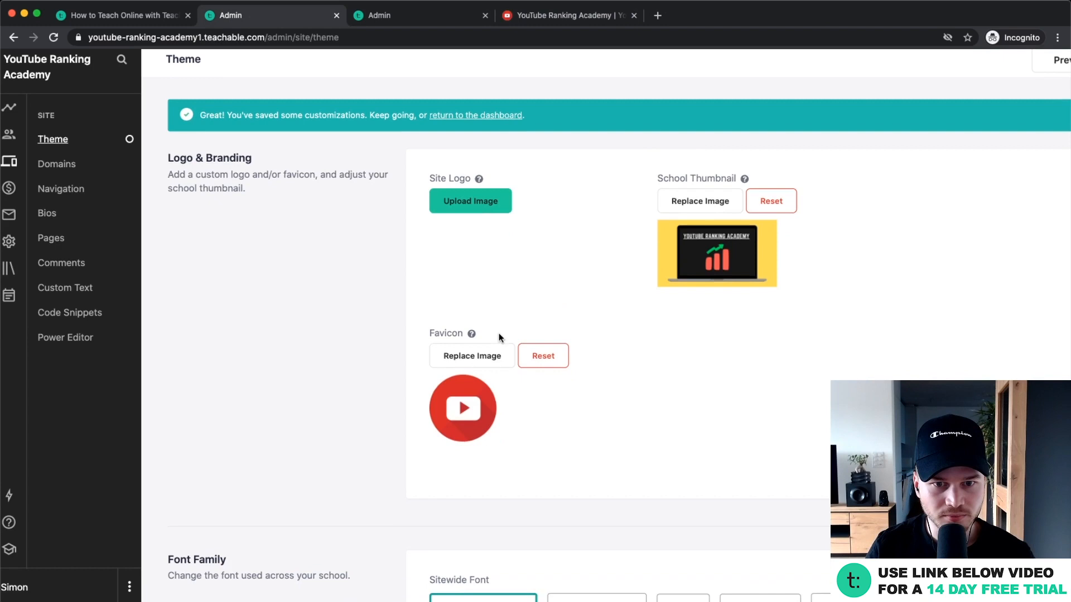
pyautogui.scroll(-5, 605, 239)
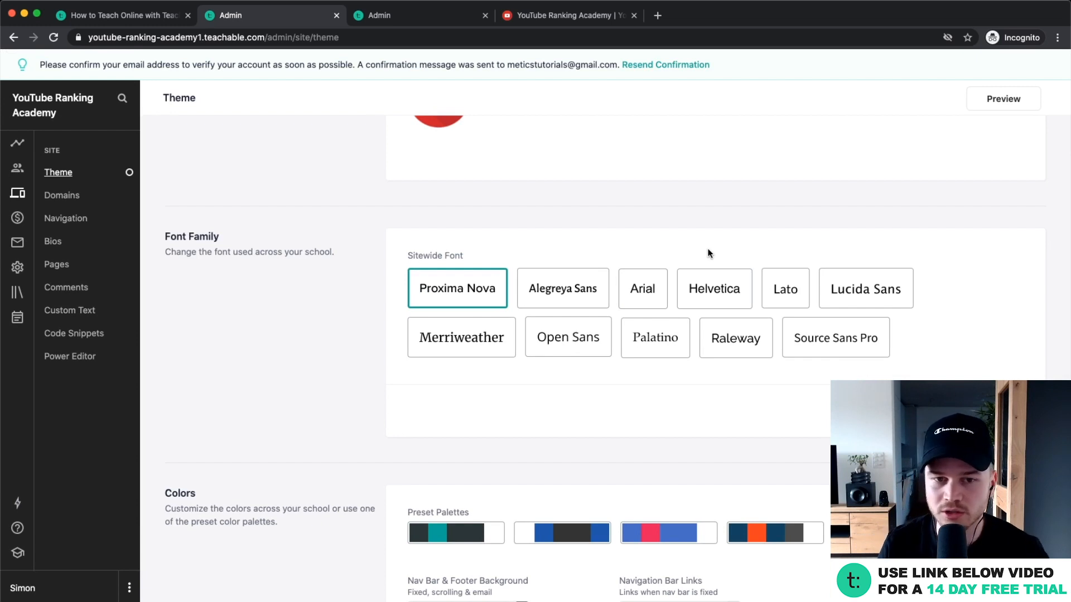
pyautogui.click(794, 300)
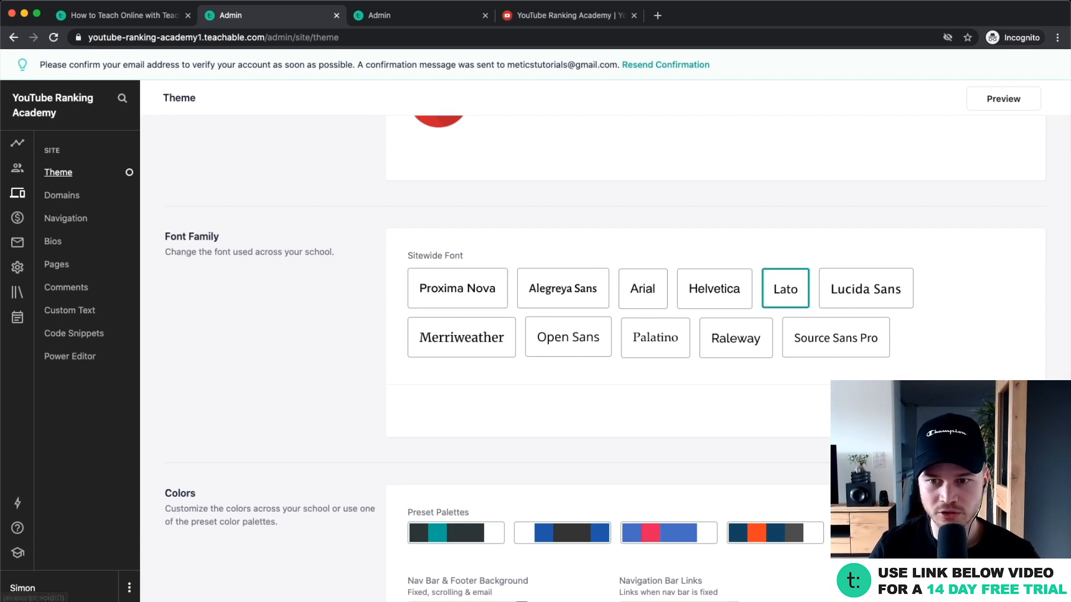
pyautogui.scroll(-3, 613, 278)
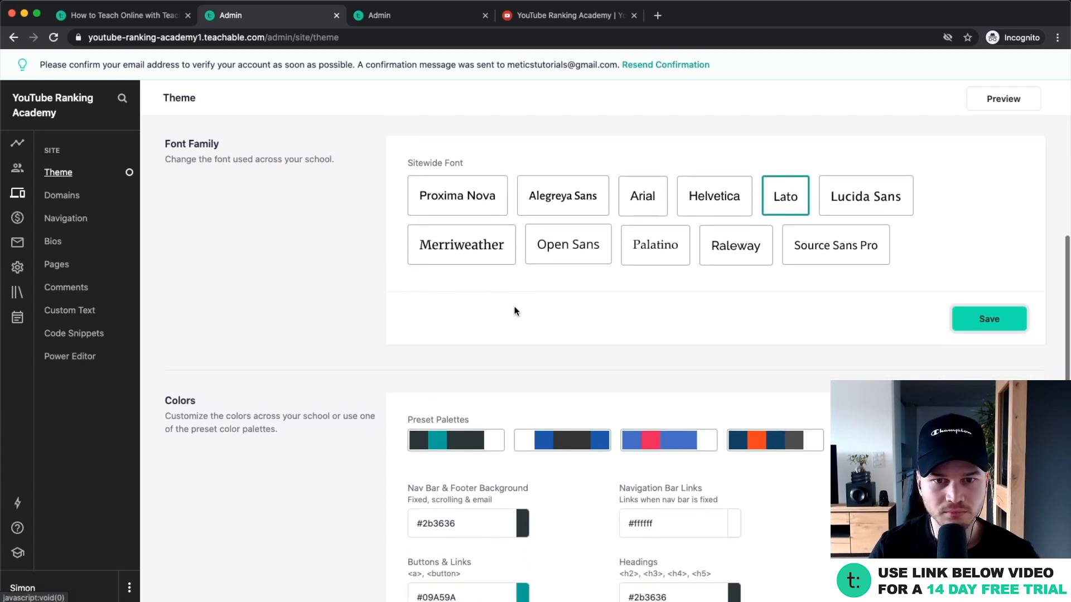
# Step: Apply the navy and orange preset palette to the school's colors and save it
pyautogui.scroll(-4, 514, 301)
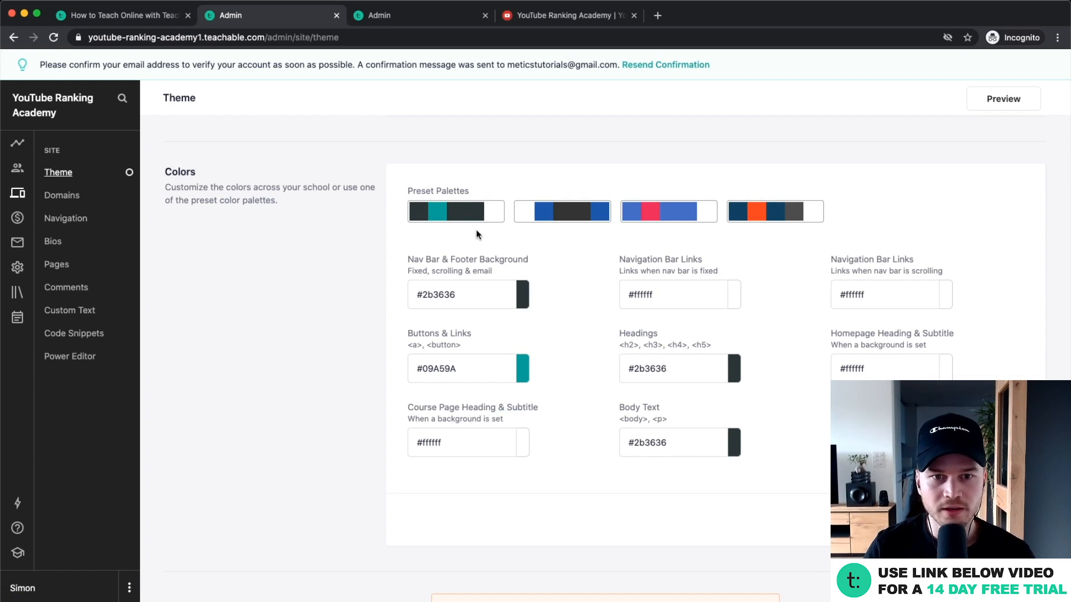
pyautogui.scroll(3, 478, 235)
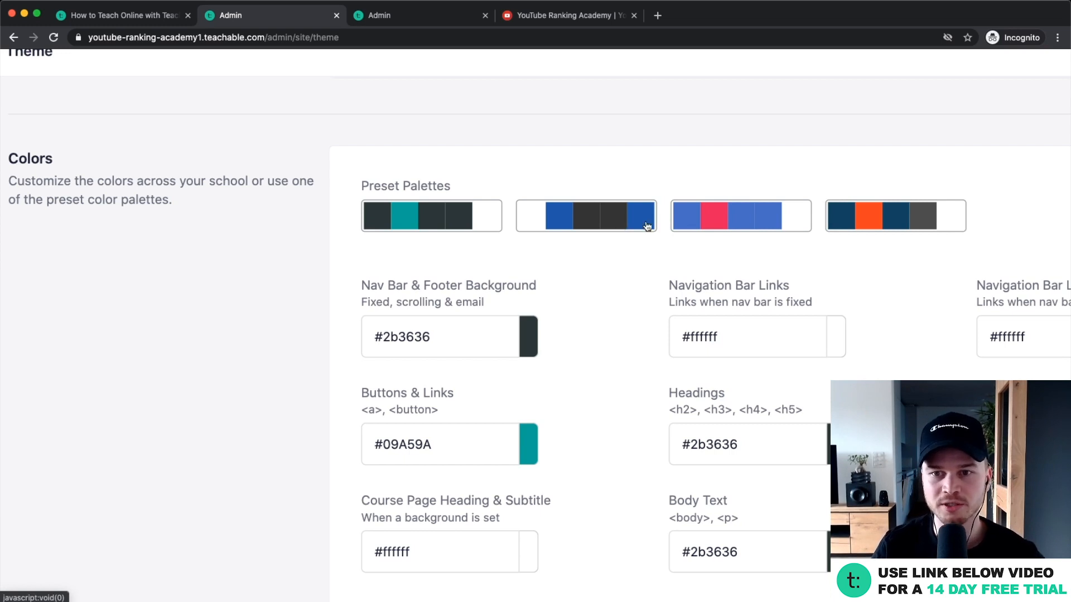
pyautogui.scroll(-3, 646, 222)
pyautogui.click(573, 219)
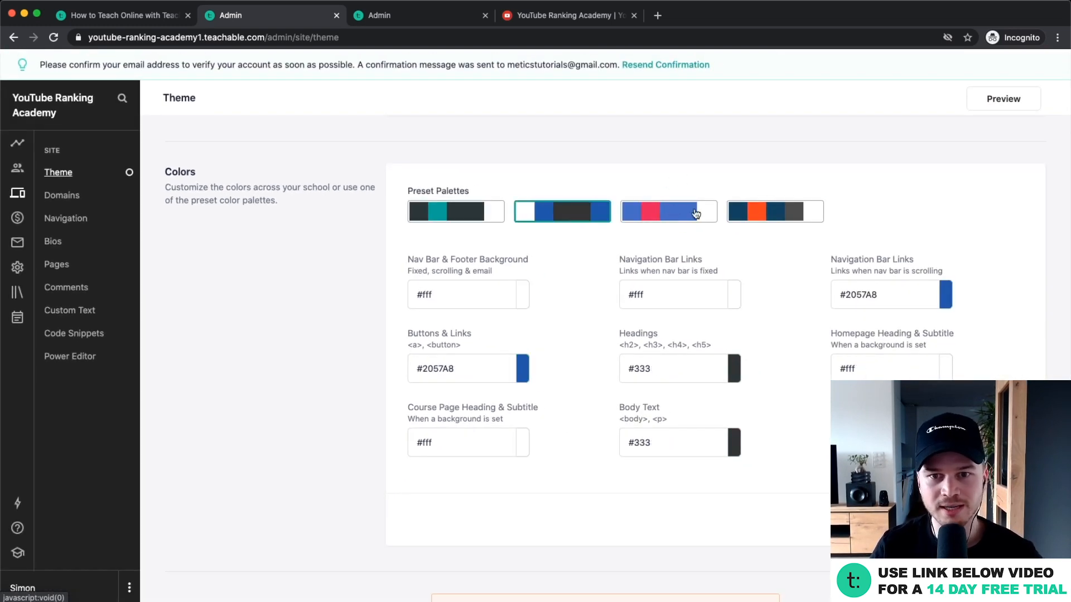
pyautogui.click(773, 213)
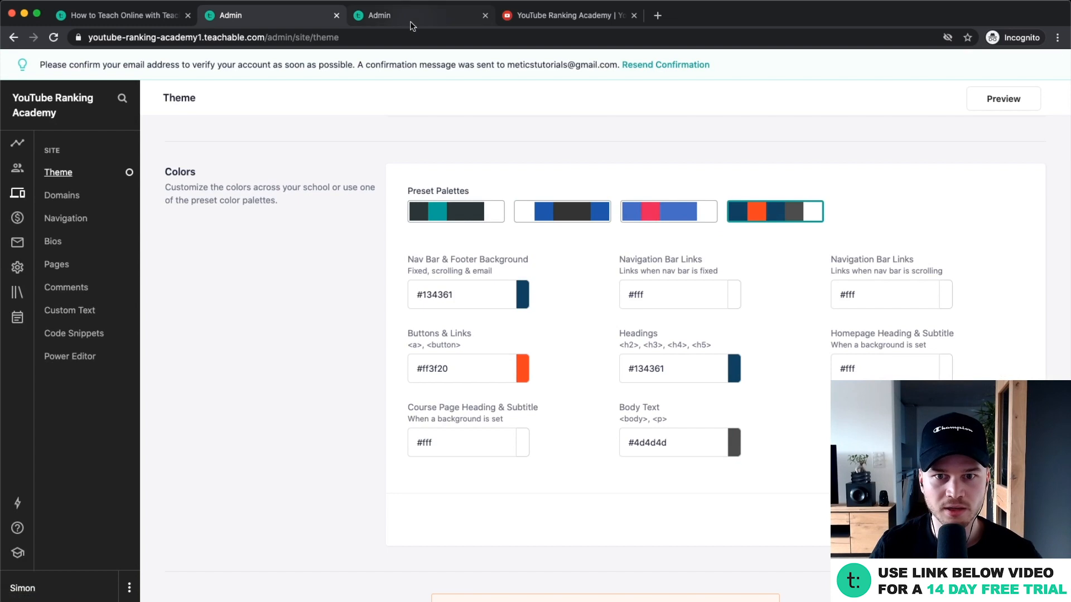
pyautogui.scroll(-2, 613, 335)
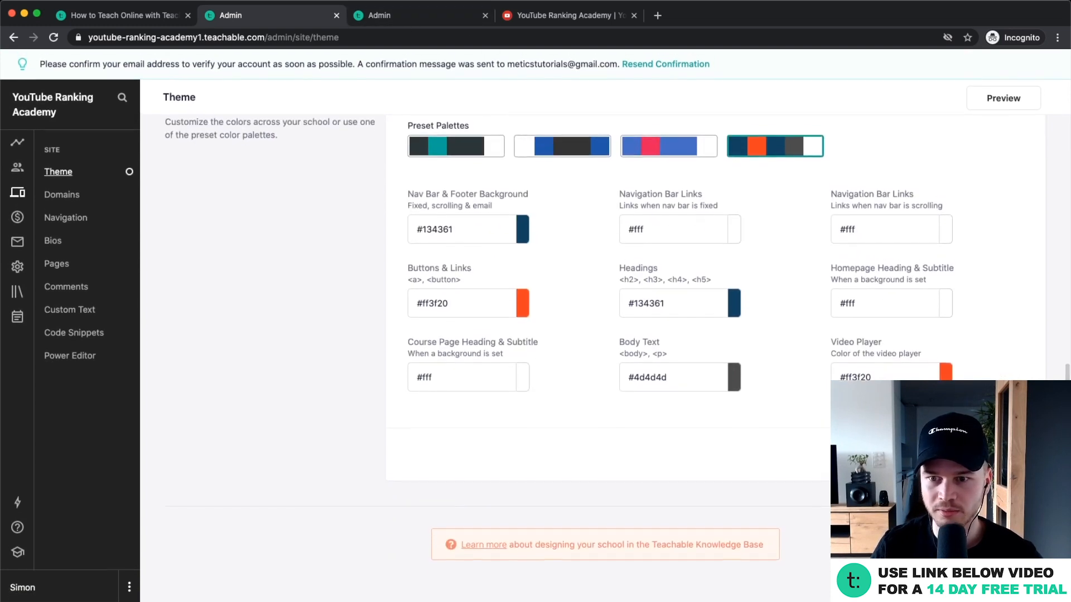
# Step: Reload the public sales page preview and check the theme's font and colors on it
pyautogui.click(533, 19)
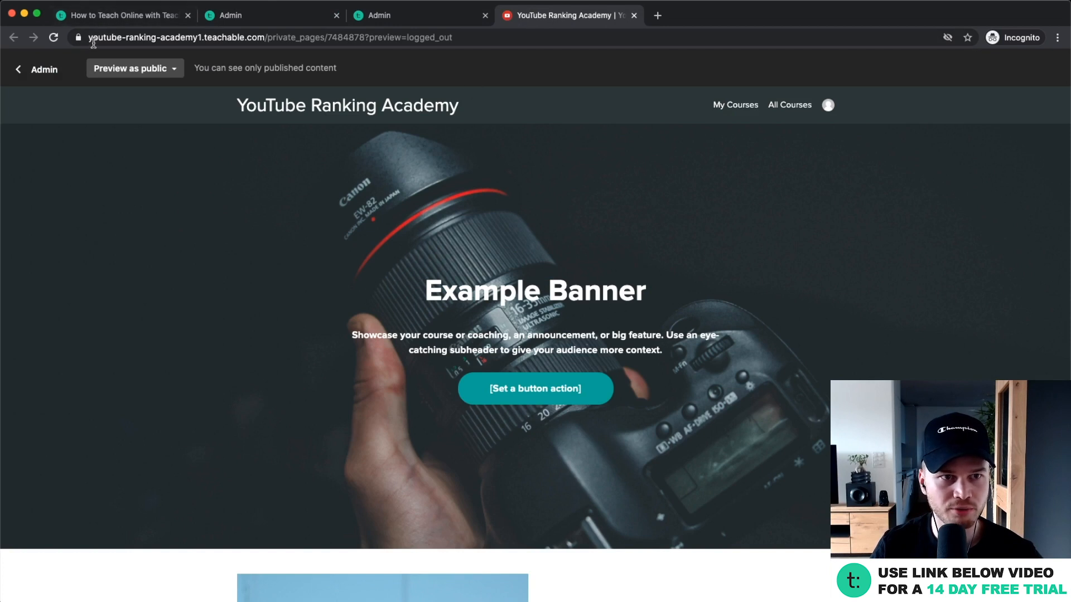
pyautogui.click(54, 38)
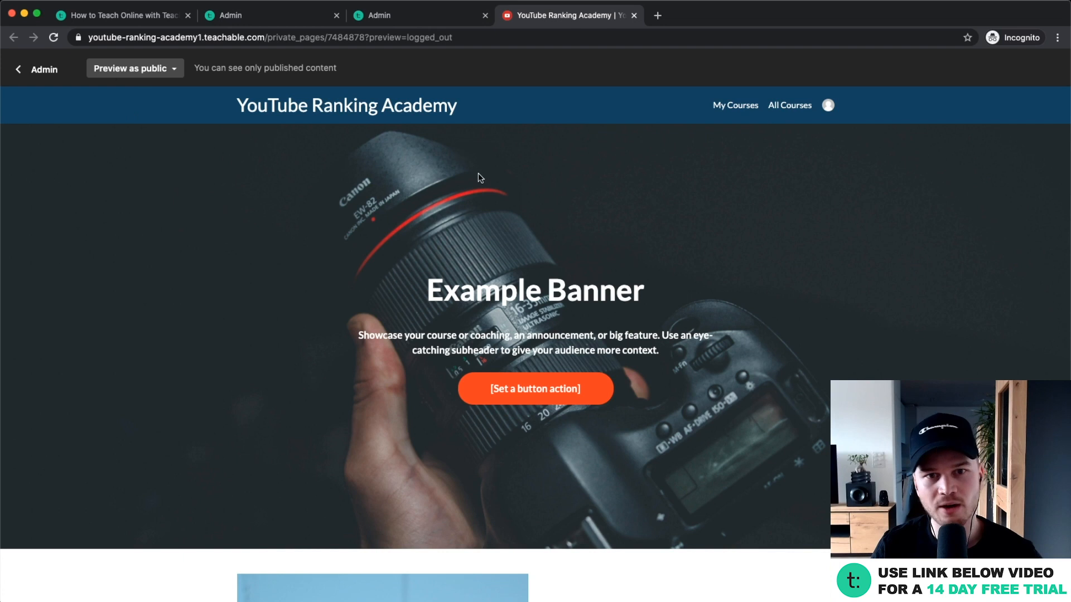
pyautogui.scroll(-5, 535, 211)
pyautogui.scroll(5, 502, 263)
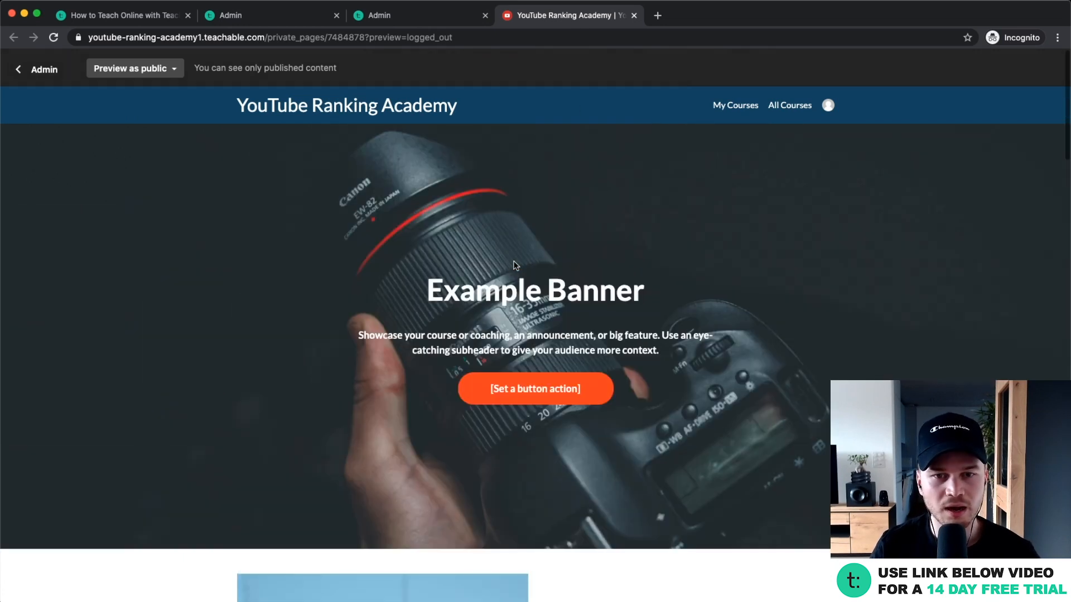
pyautogui.click(424, 17)
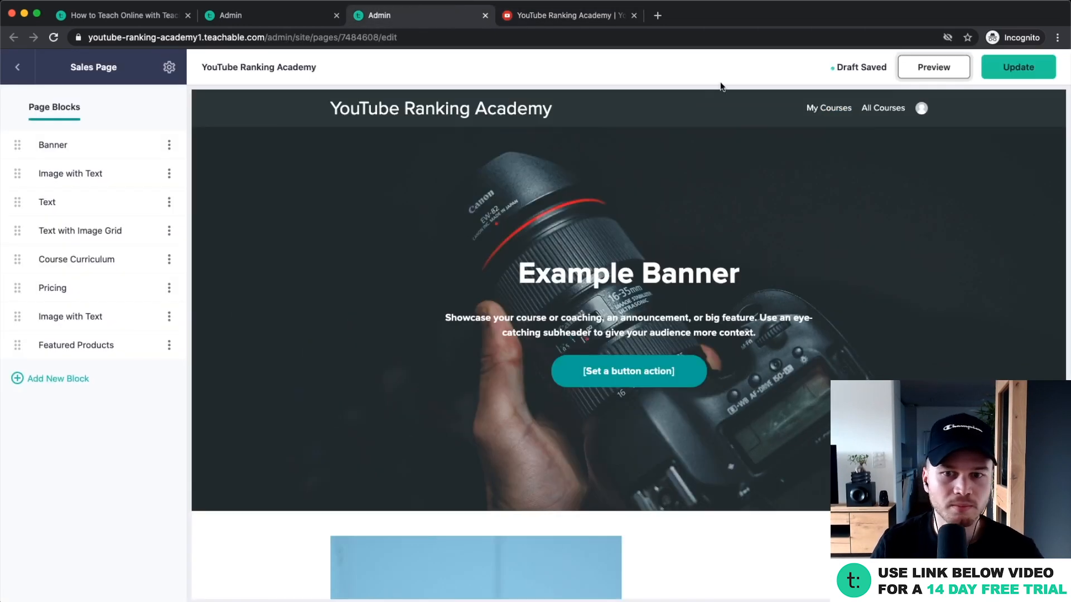
# Step: Change the theme's Nav Bar & Footer Background to red #cc190e, save it and reload the public sales page preview
pyautogui.click(267, 17)
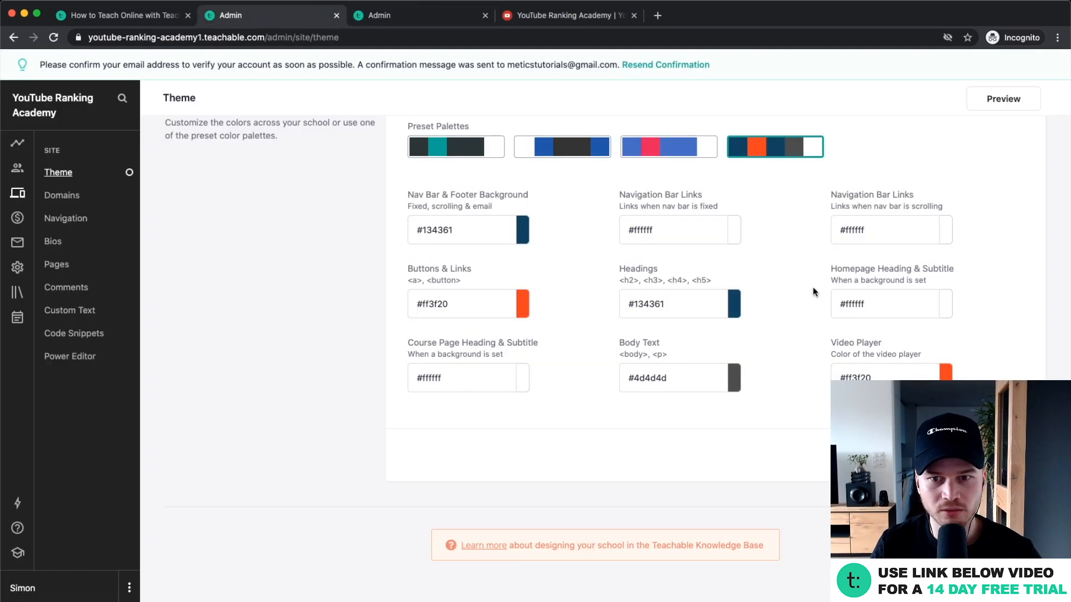
pyautogui.scroll(2, 854, 362)
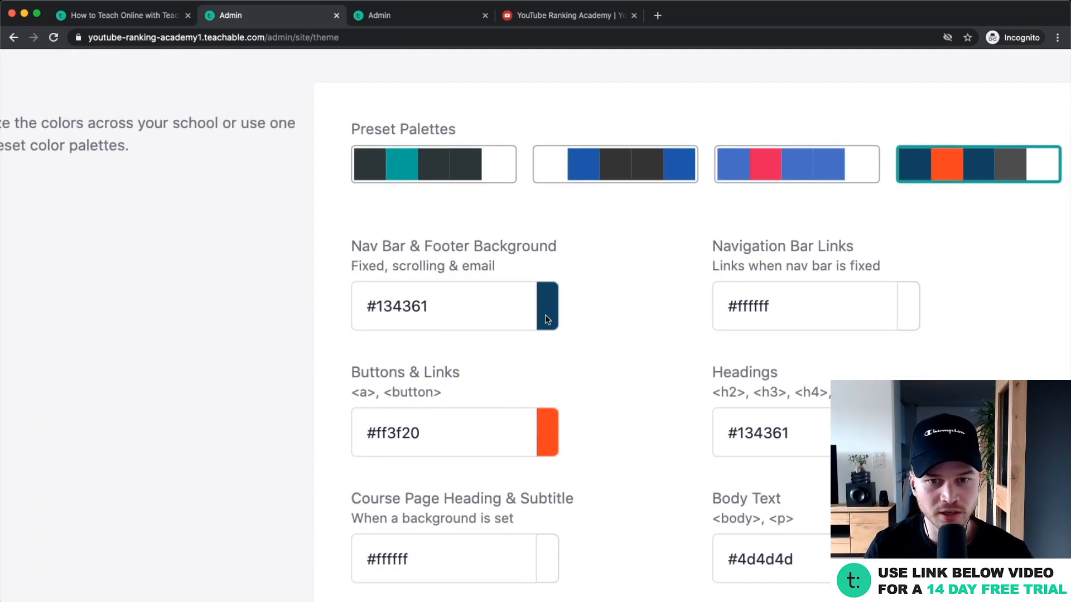
pyautogui.scroll(-2, 545, 320)
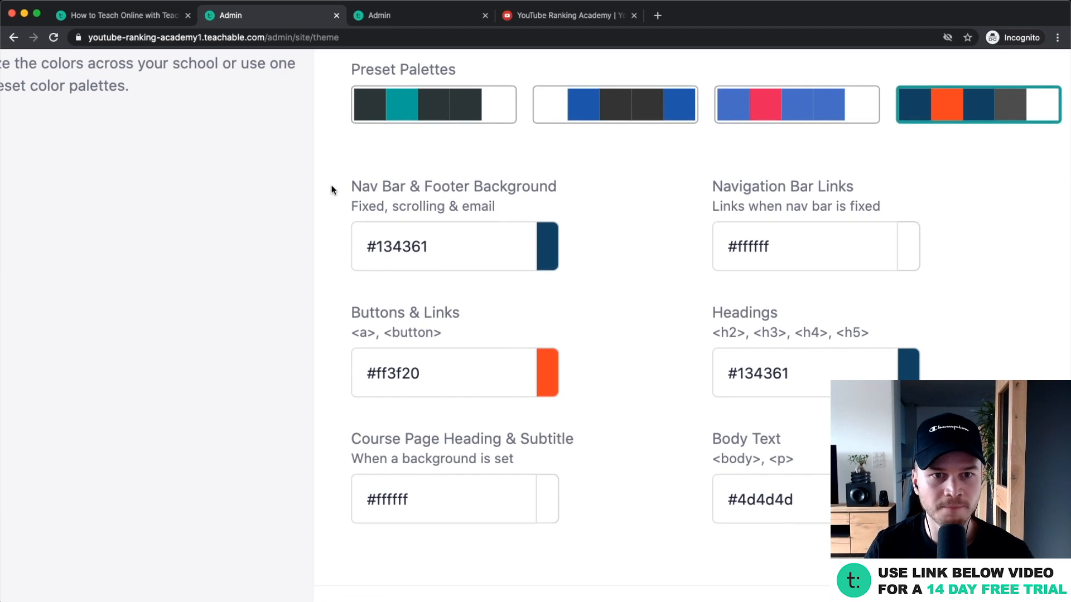
pyautogui.click(546, 246)
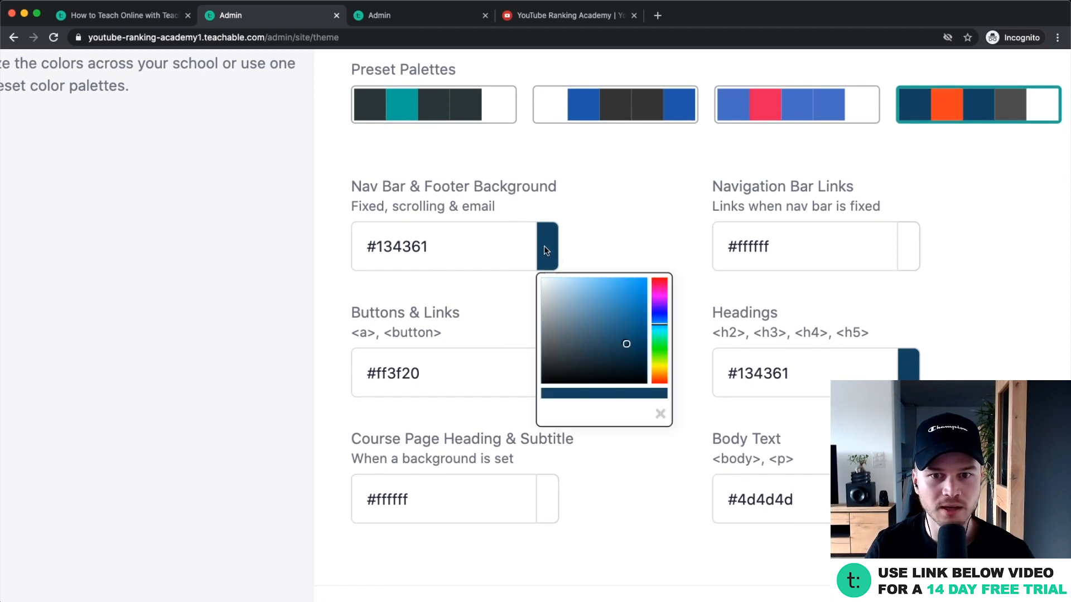
pyautogui.moveTo(661, 363); pyautogui.dragTo(661, 383)
pyautogui.moveTo(631, 321); pyautogui.dragTo(644, 310)
pyautogui.moveTo(662, 378); pyautogui.dragTo(662, 382)
pyautogui.moveTo(631, 319); pyautogui.dragTo(639, 301)
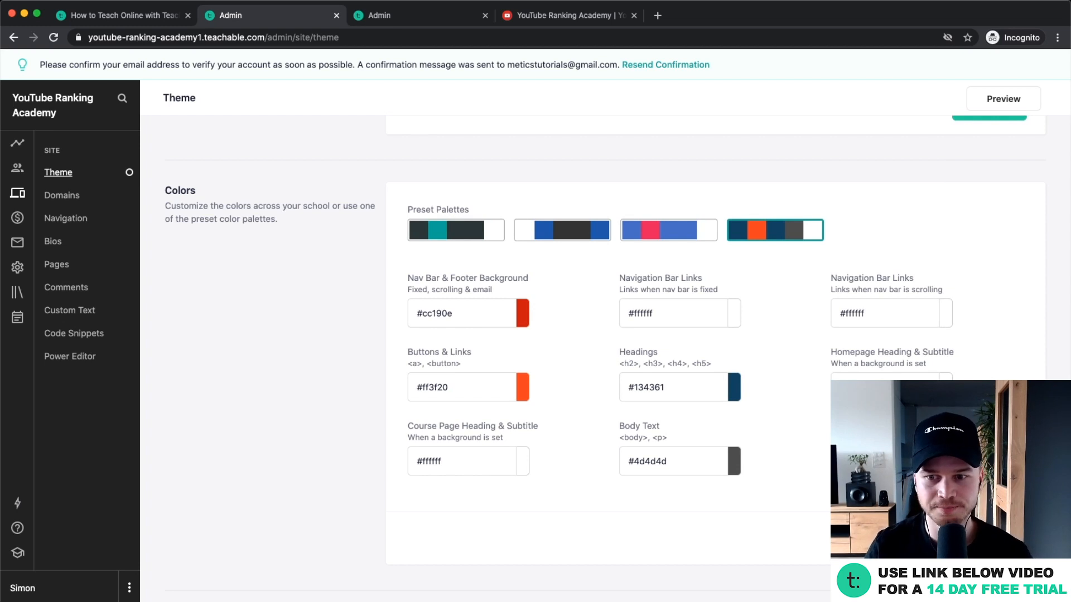
pyautogui.click(529, 13)
pyautogui.click(54, 37)
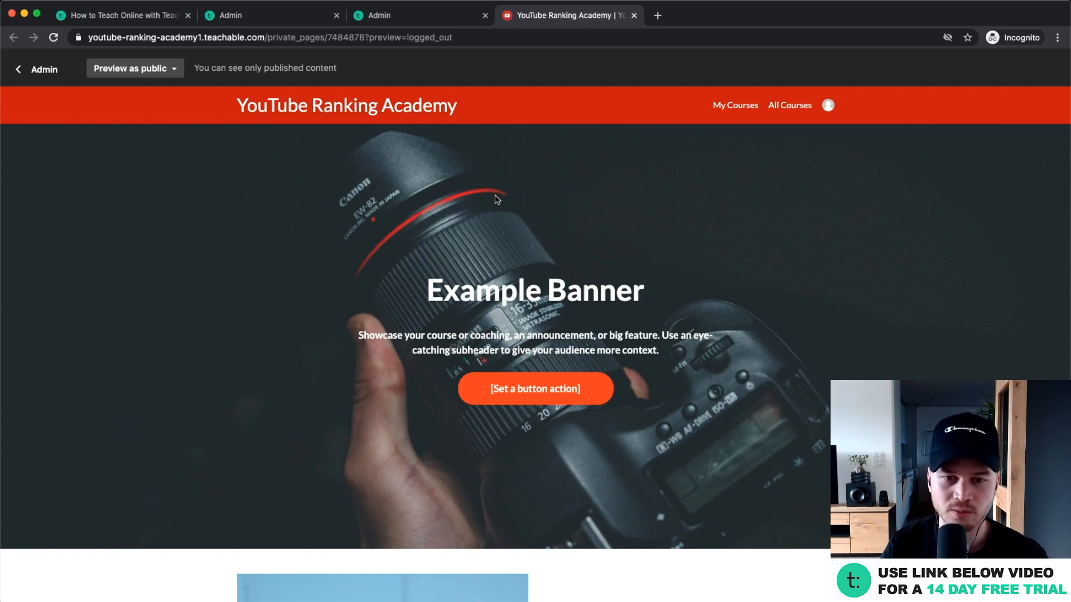
# Step: Return from the theme's color settings to the sales page editor and reload it with the current theme styling
pyautogui.click(264, 17)
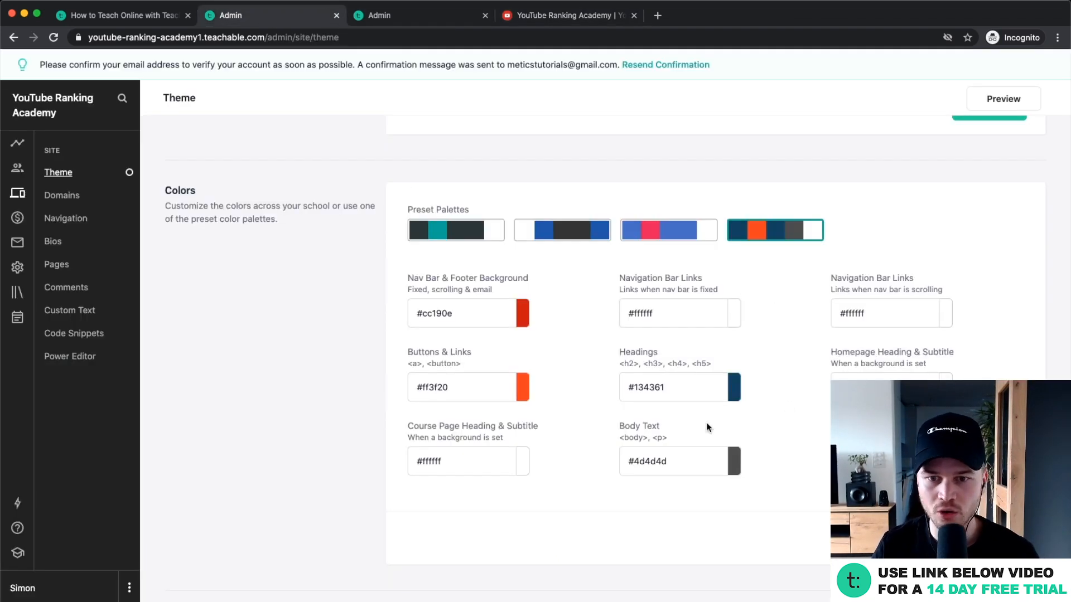
pyautogui.scroll(-3, 583, 400)
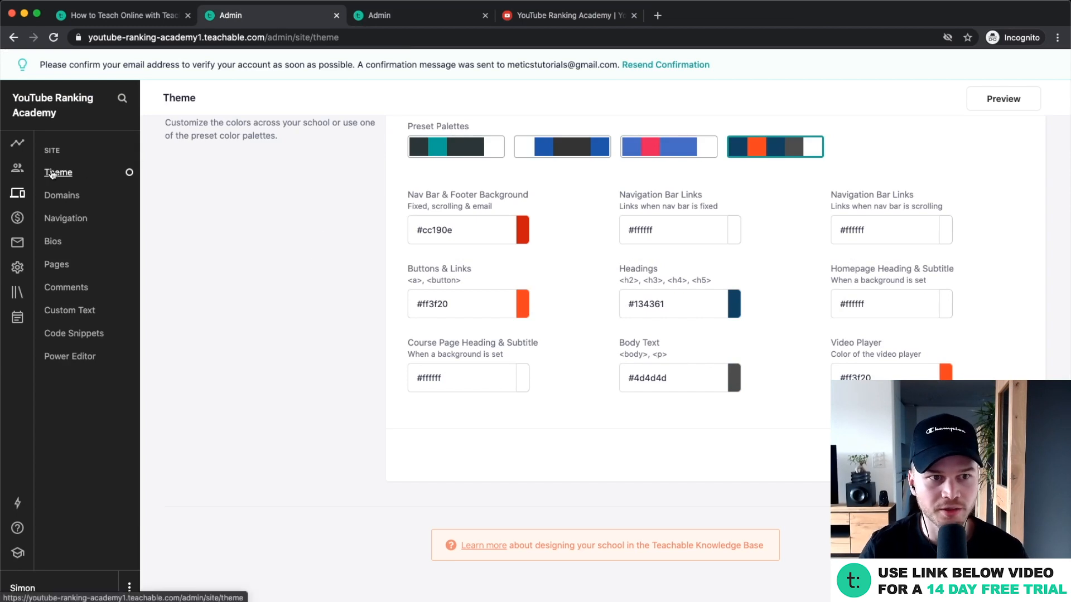
pyautogui.click(397, 18)
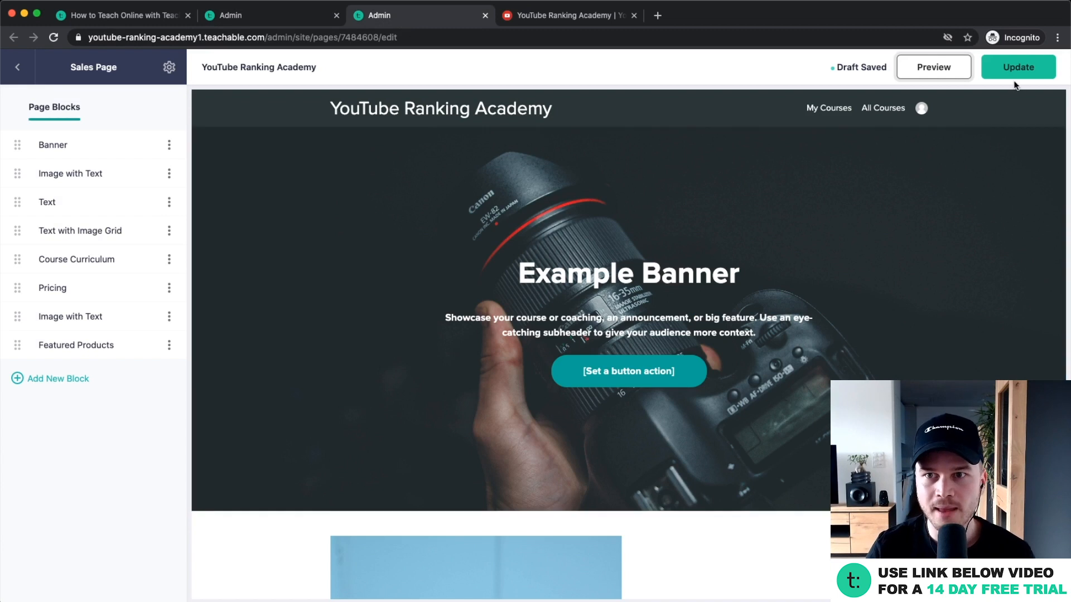
pyautogui.click(54, 37)
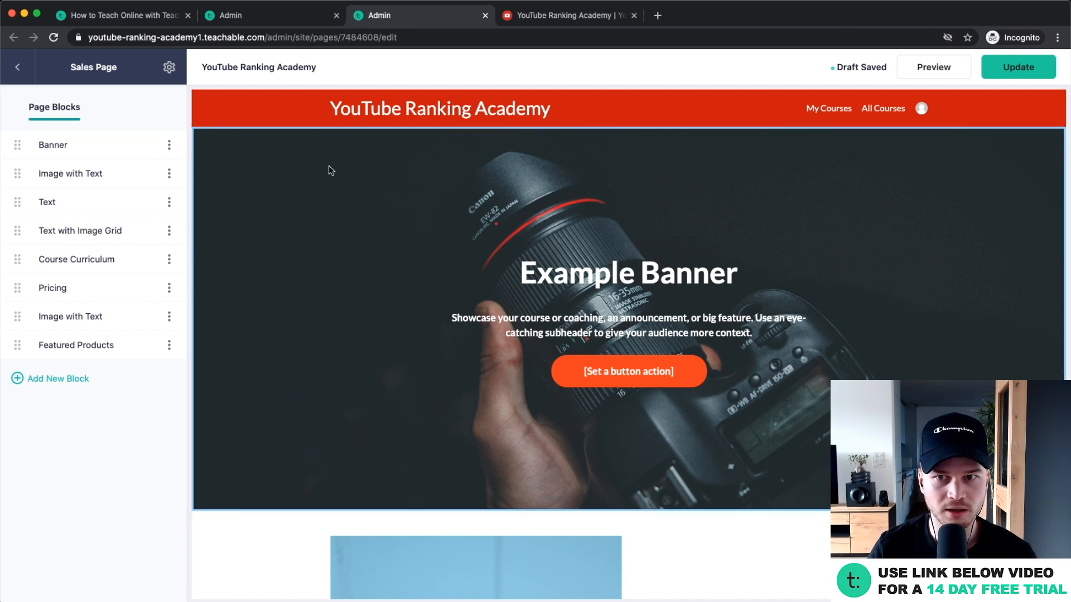
# Step: Open the sales page's Banner block and choose banner.jpg from the Teachable Tutorial folder as its background image
pyautogui.click(84, 155)
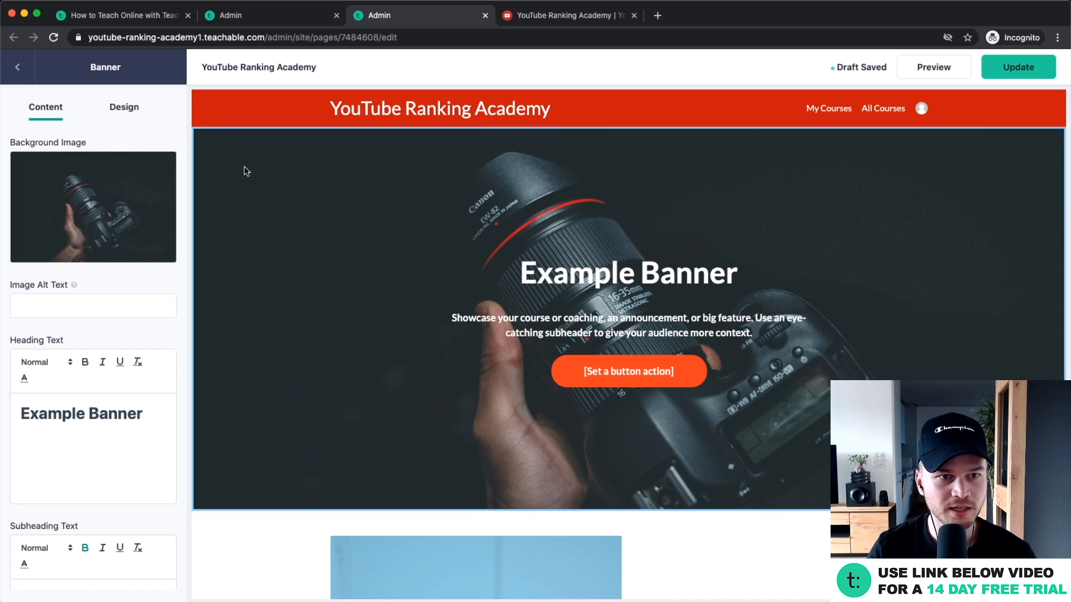
pyautogui.click(79, 208)
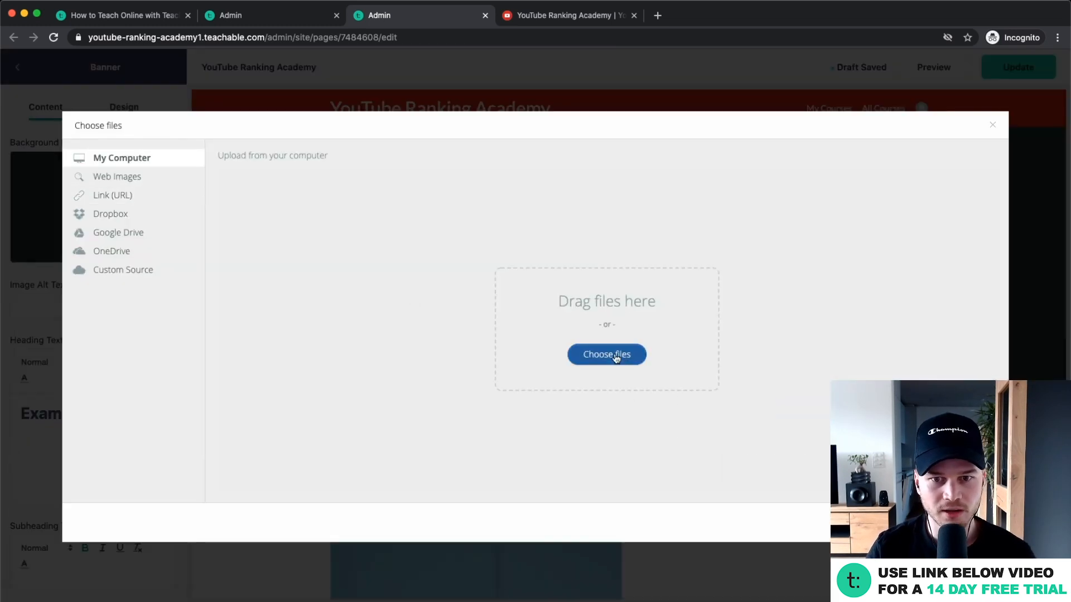
pyautogui.click(615, 353)
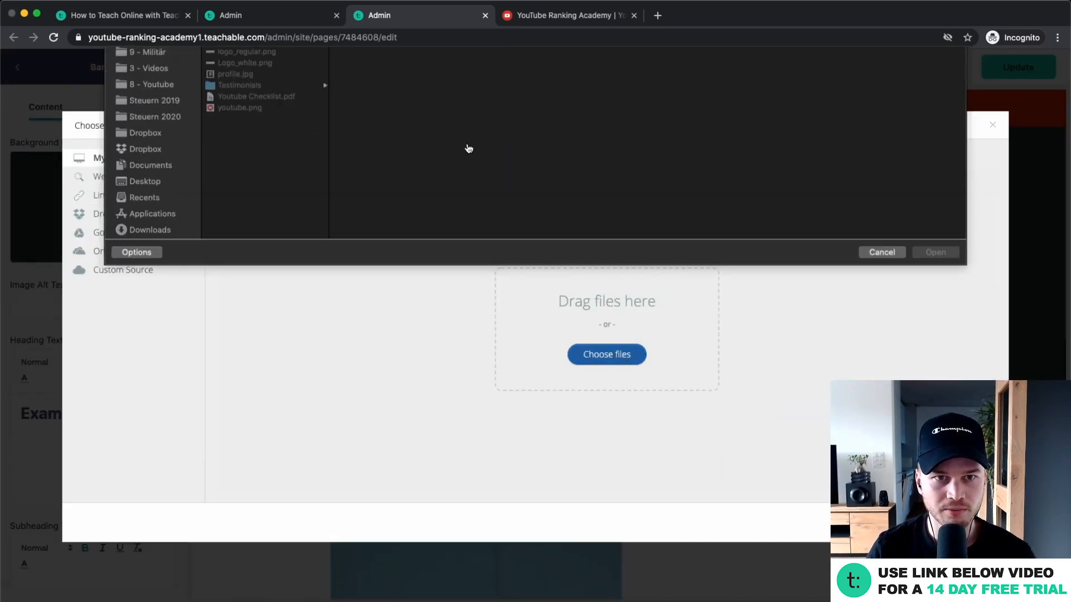
pyautogui.click(234, 79)
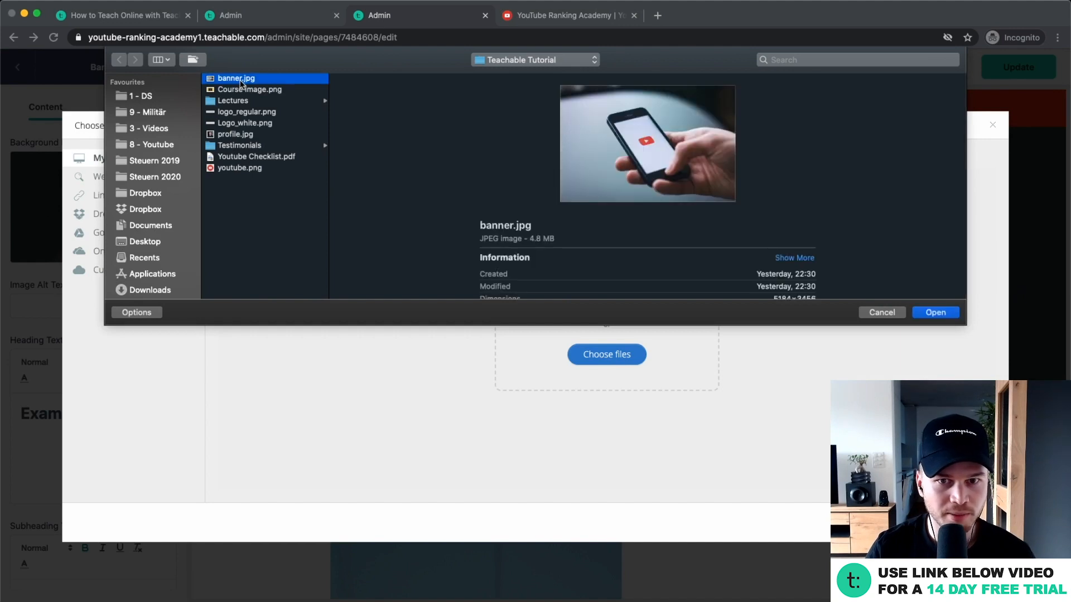
pyautogui.click(936, 314)
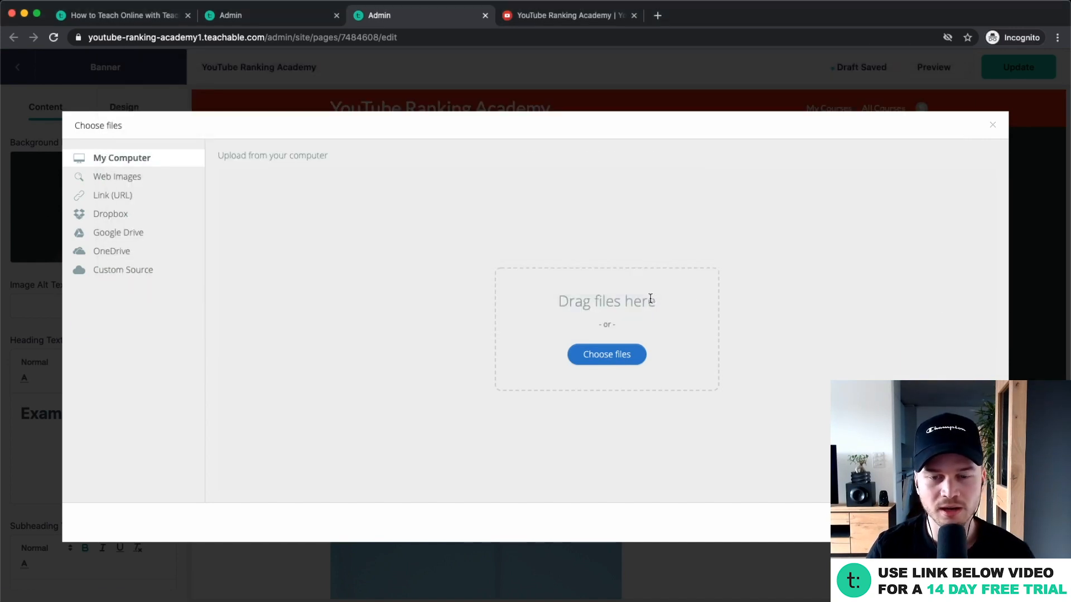
# Step: Upload the phone photo as the banner's background image and set its alt text to "youtube course, youtube ranking"
pyautogui.click(966, 522)
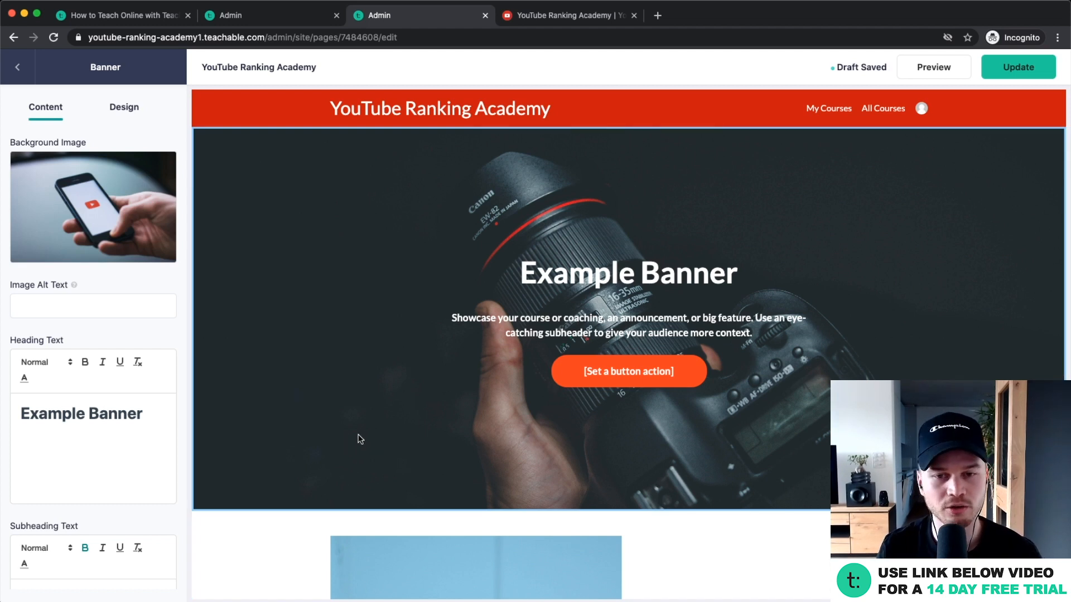
pyautogui.click(100, 312)
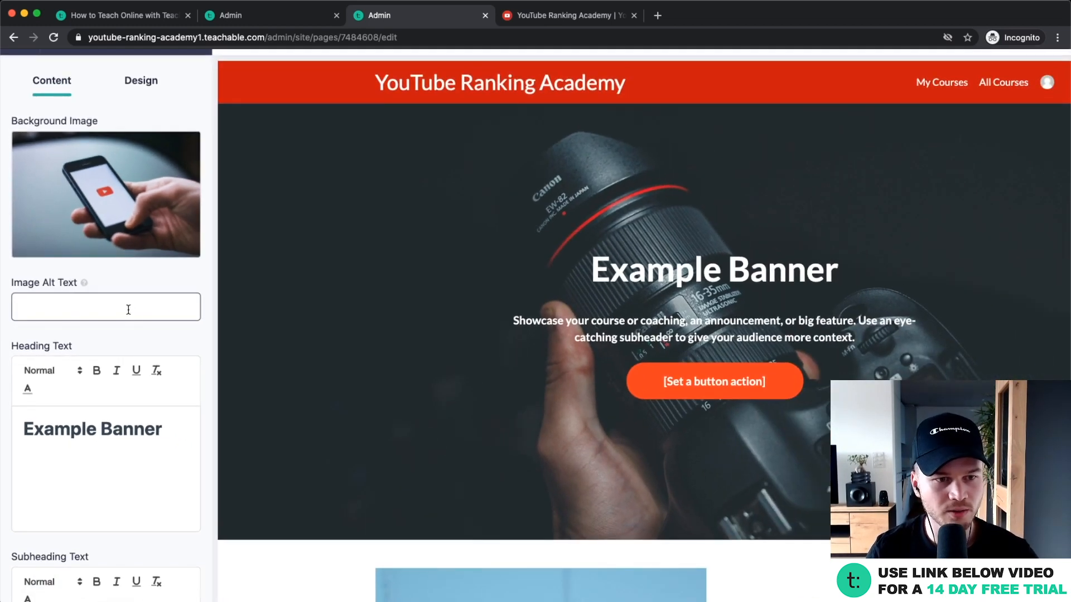
pyautogui.scroll(-2, 54, 306)
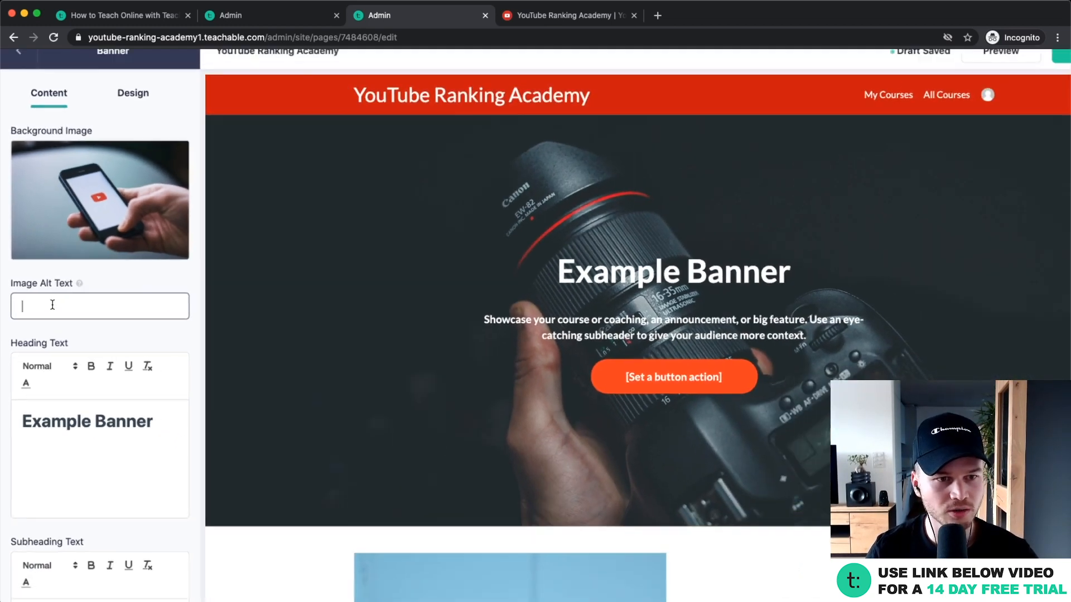
pyautogui.scroll(5, 54, 305)
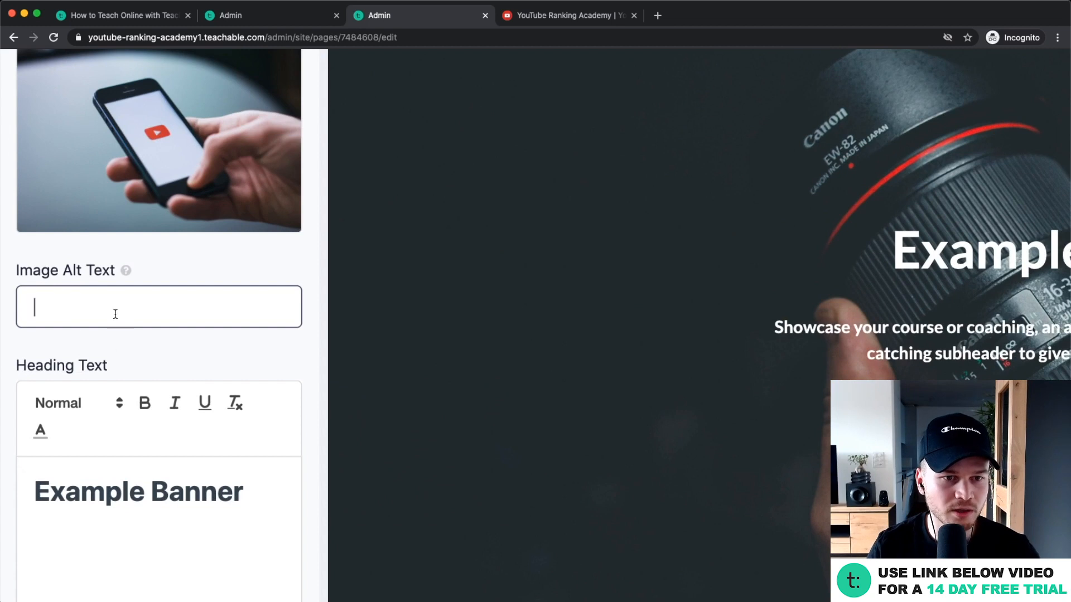
pyautogui.write('youtube course')
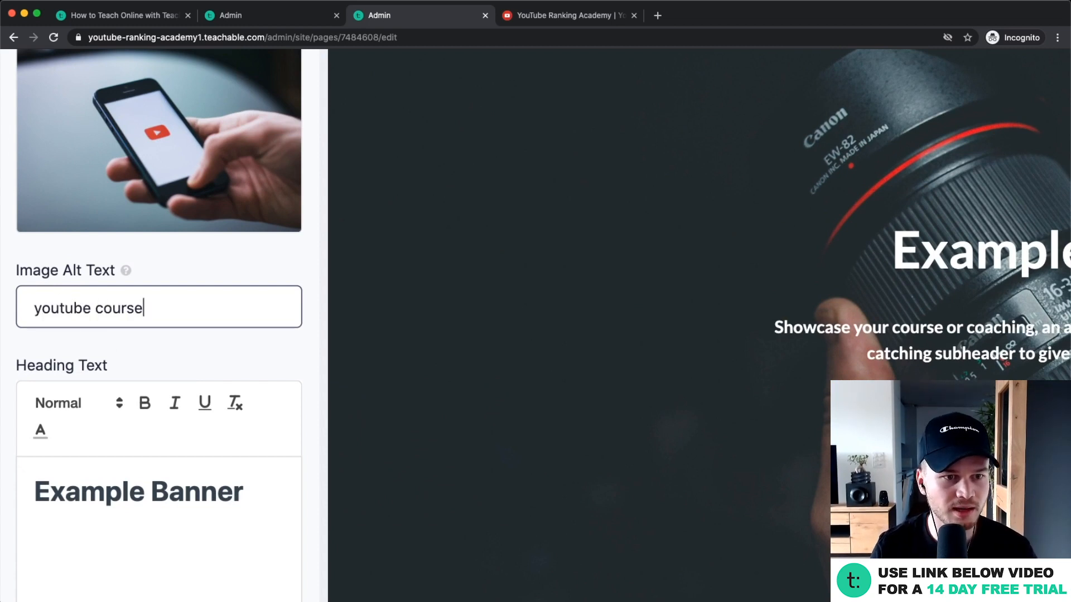
pyautogui.write(', youtube rank')
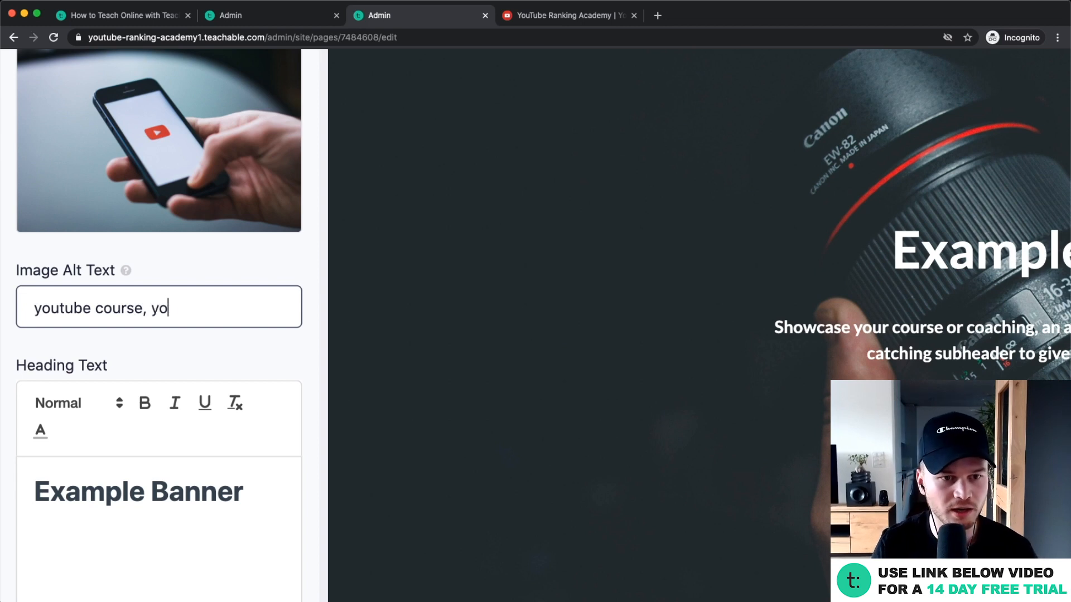
pyautogui.write('ing')
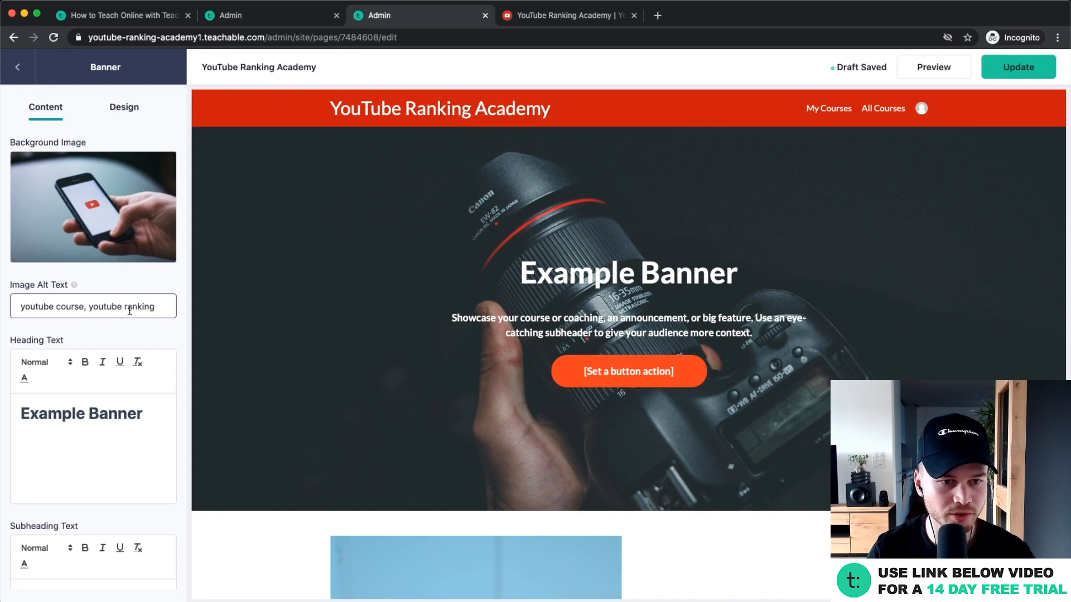
# Step: Replace the banner's heading text with "Youtube Ranking Academy"
pyautogui.scroll(-5, 106, 357)
pyautogui.moveTo(146, 304); pyautogui.dragTo(22, 306)
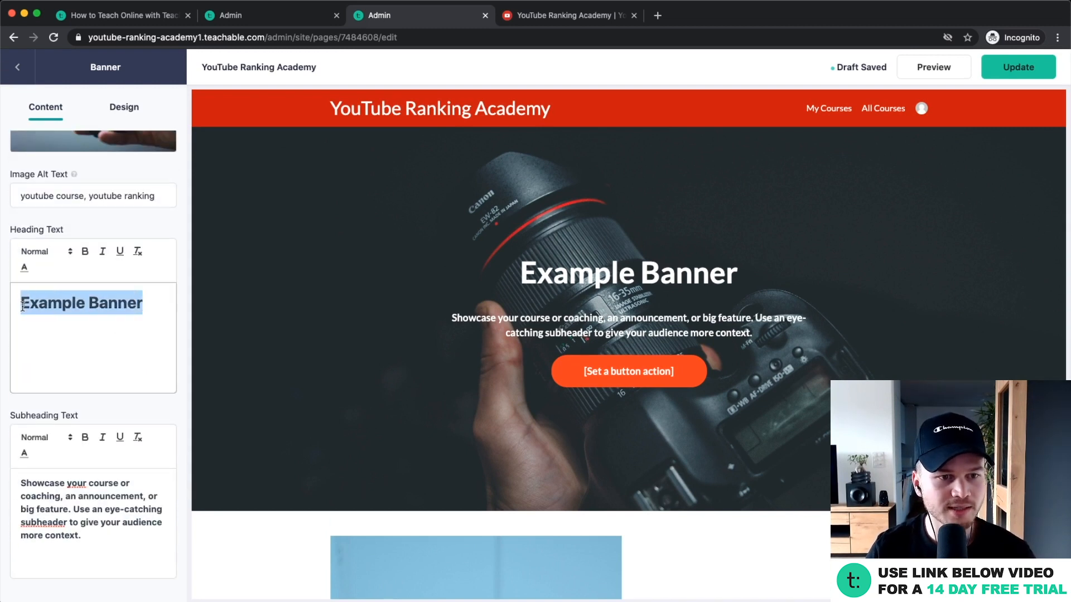
pyautogui.write('Yo')
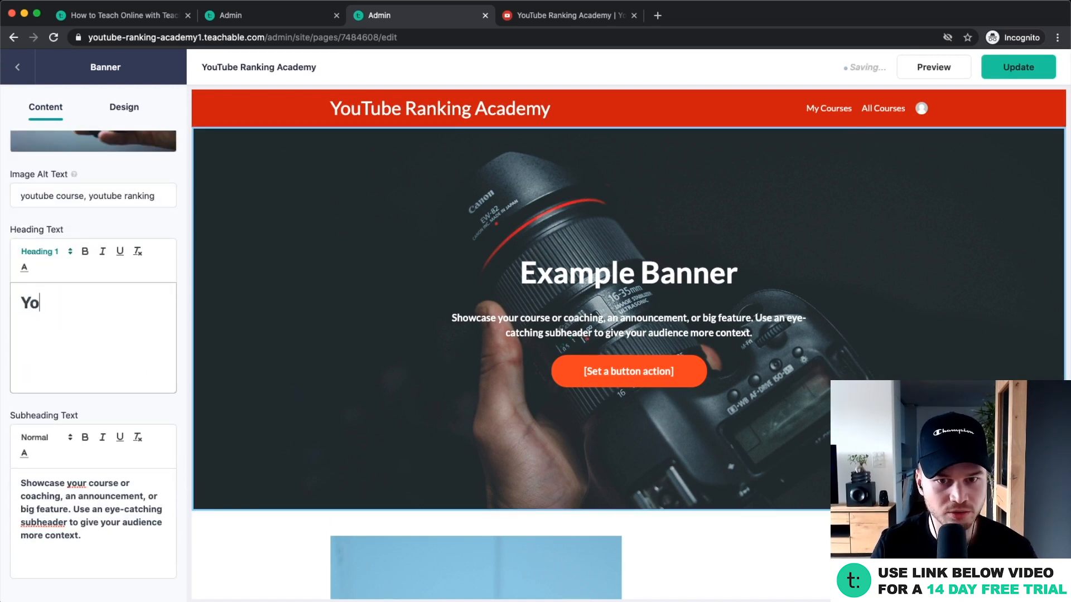
pyautogui.write('utube Ranking Academy')
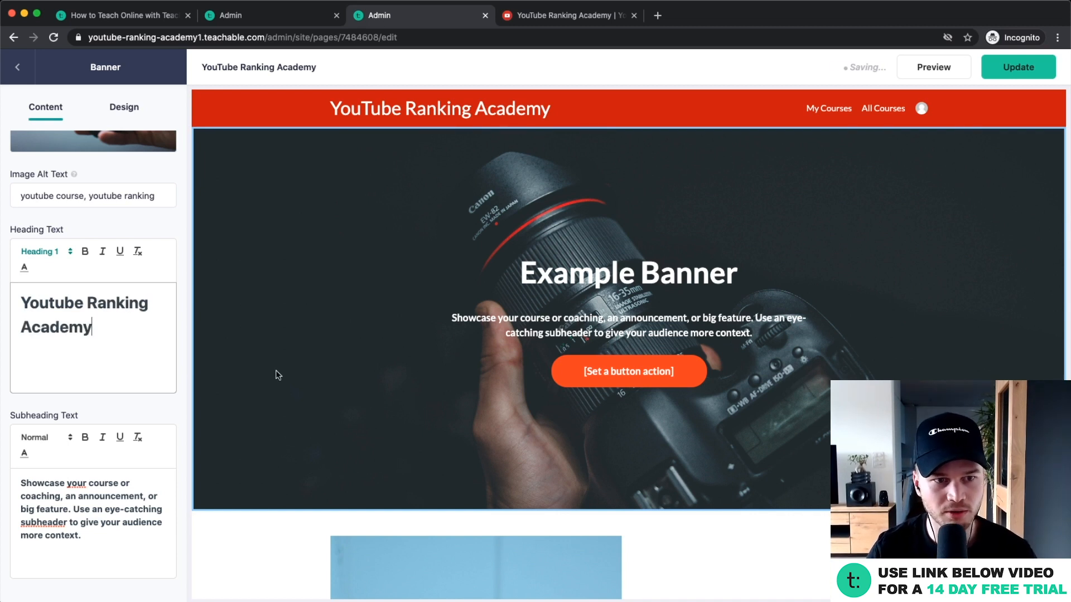
# Step: Change the banner's heading text to "Rank #1 on Youtube"
pyautogui.press('super+a')
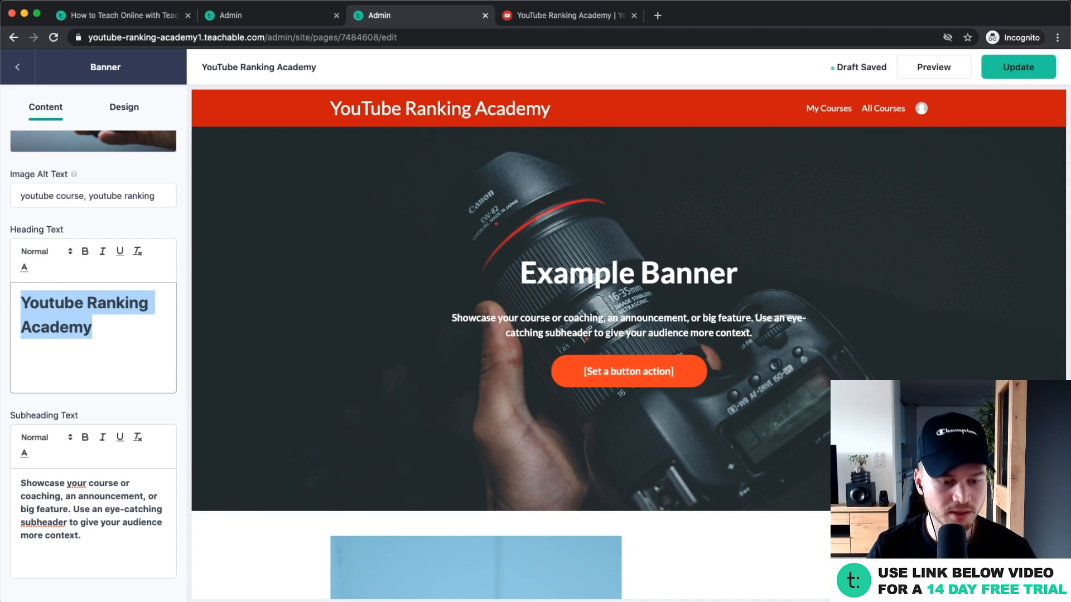
pyautogui.write('Rank #1')
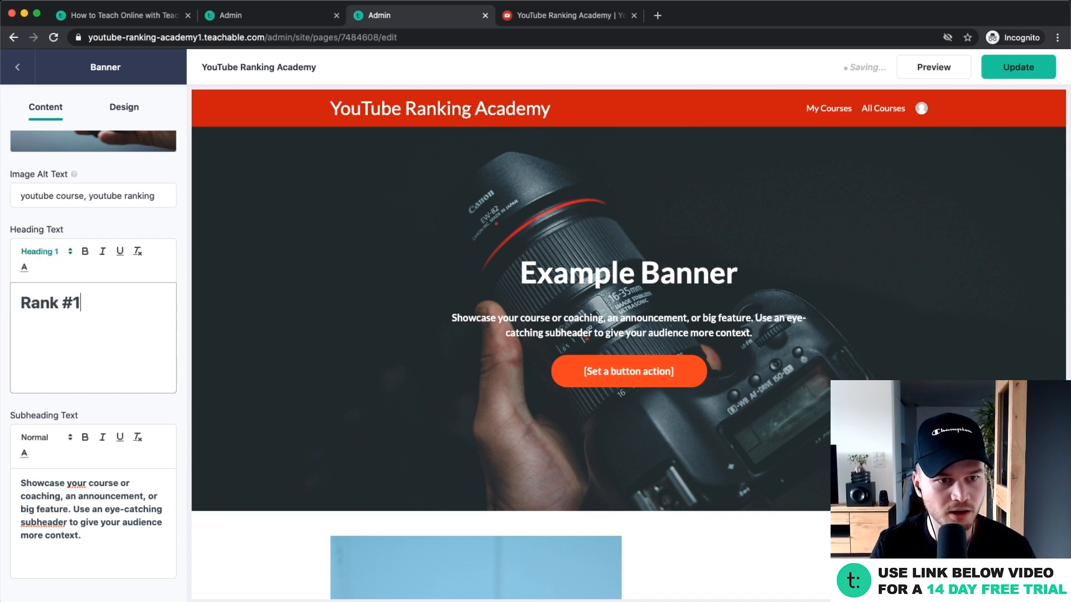
pyautogui.write(' on Youtube')
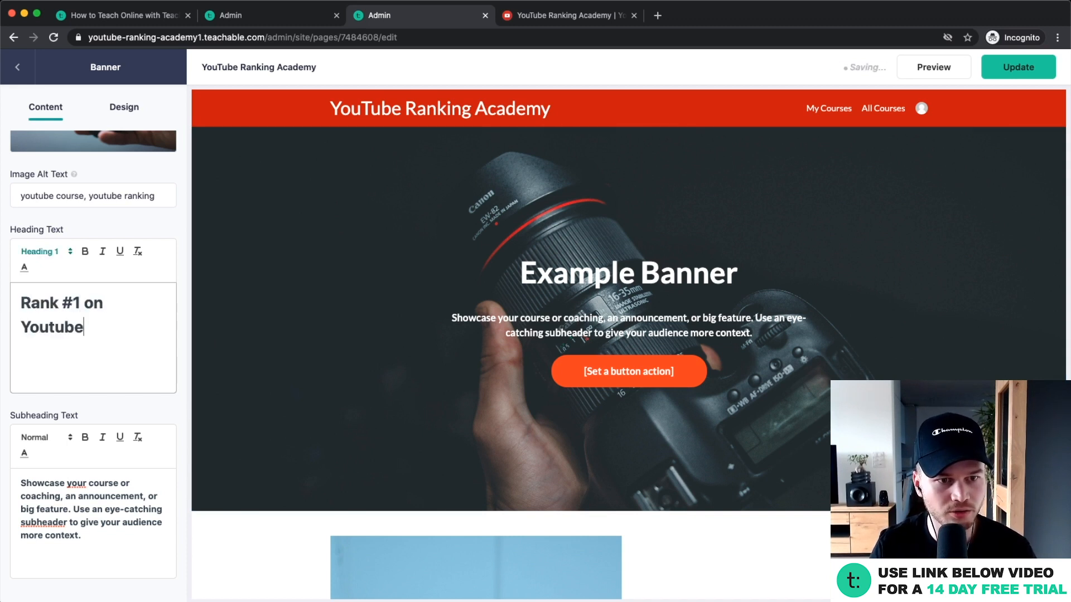
# Step: Replace the banner's subheading text with "Learn all the secrets to ranking on youtube."
pyautogui.scroll(-2, 162, 412)
pyautogui.scroll(-2, 162, 411)
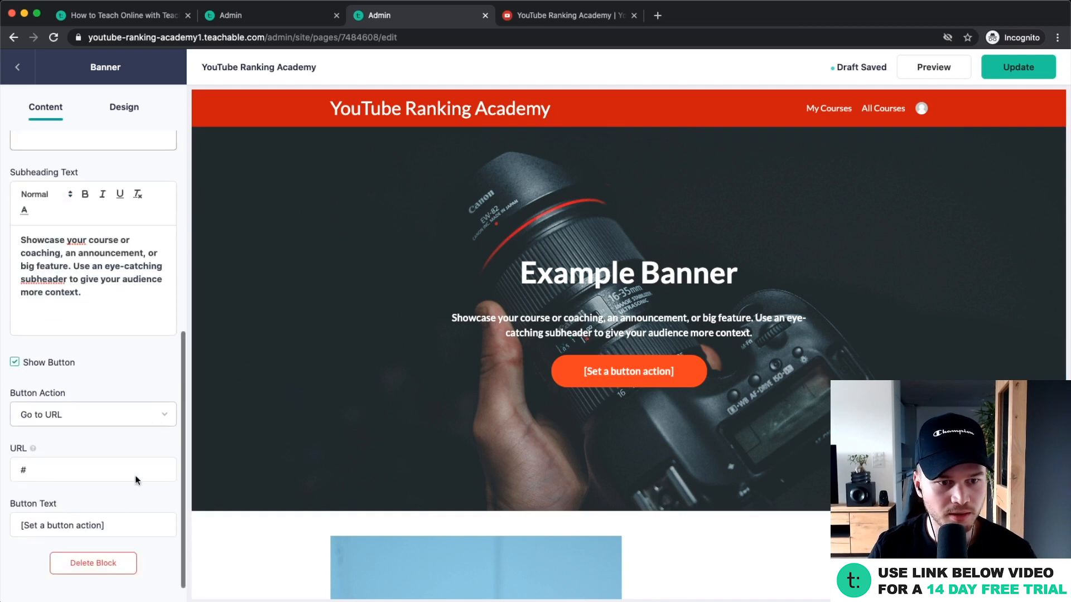
pyautogui.scroll(6, 136, 478)
pyautogui.scroll(-4, 97, 412)
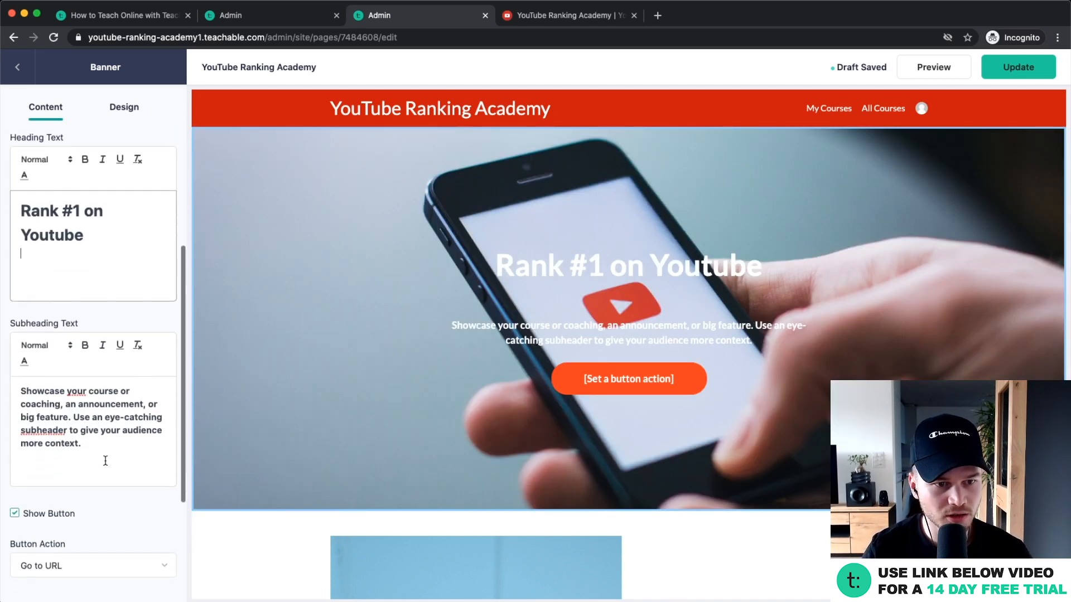
pyautogui.moveTo(105, 461); pyautogui.dragTo(2, 383)
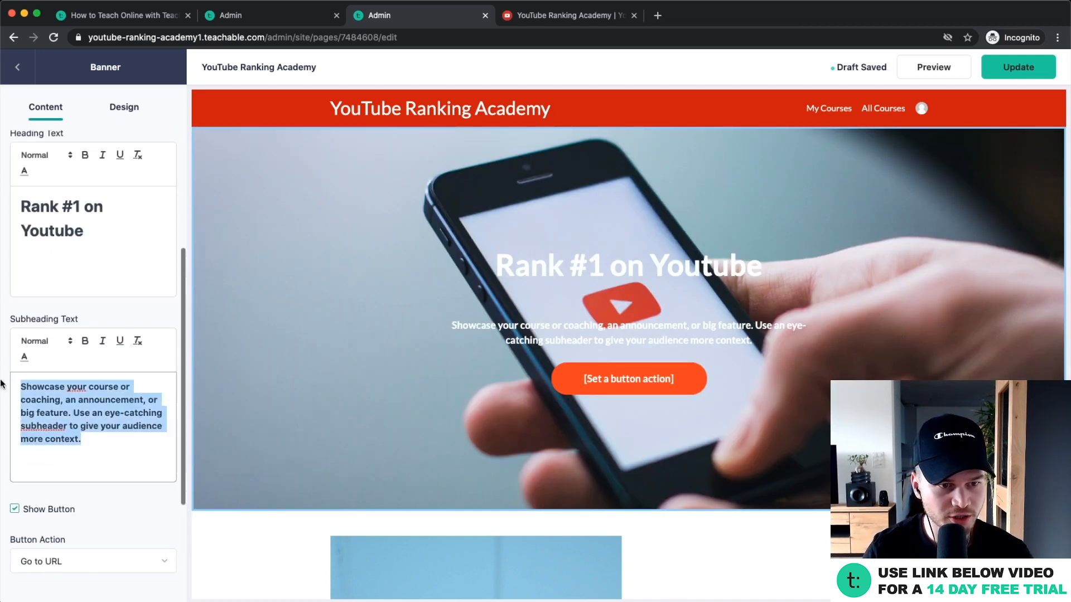
pyautogui.press('BackSpace')
pyautogui.write('learn')
pyautogui.press('BackSpace')
pyautogui.press('BackSpace')
pyautogui.press('BackSpace')
pyautogui.press('BackSpace')
pyautogui.press('BackSpace')
pyautogui.write('L')
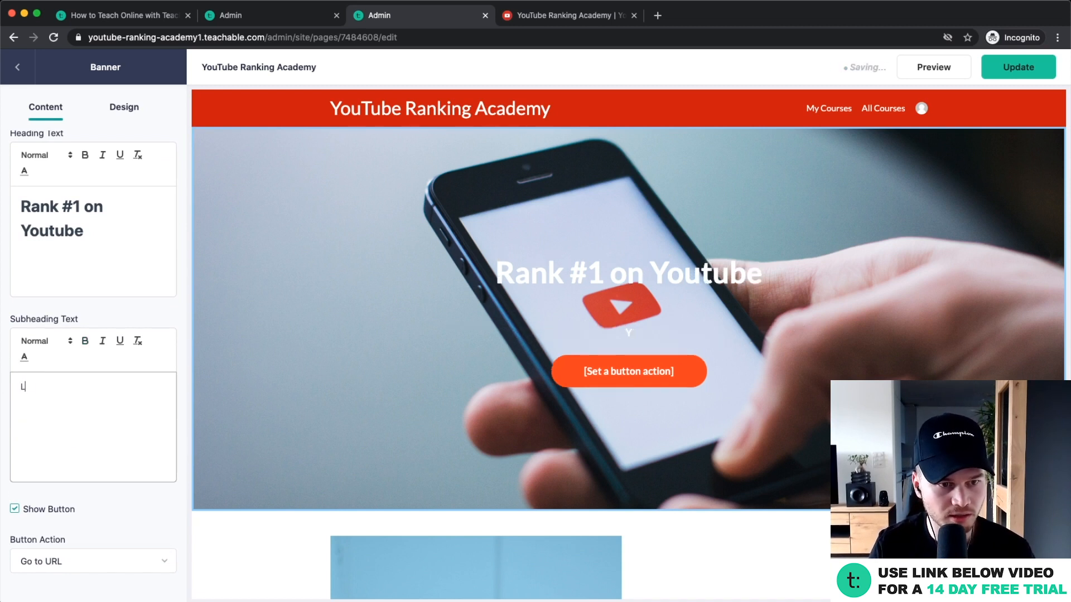
pyautogui.write('earn all the sec')
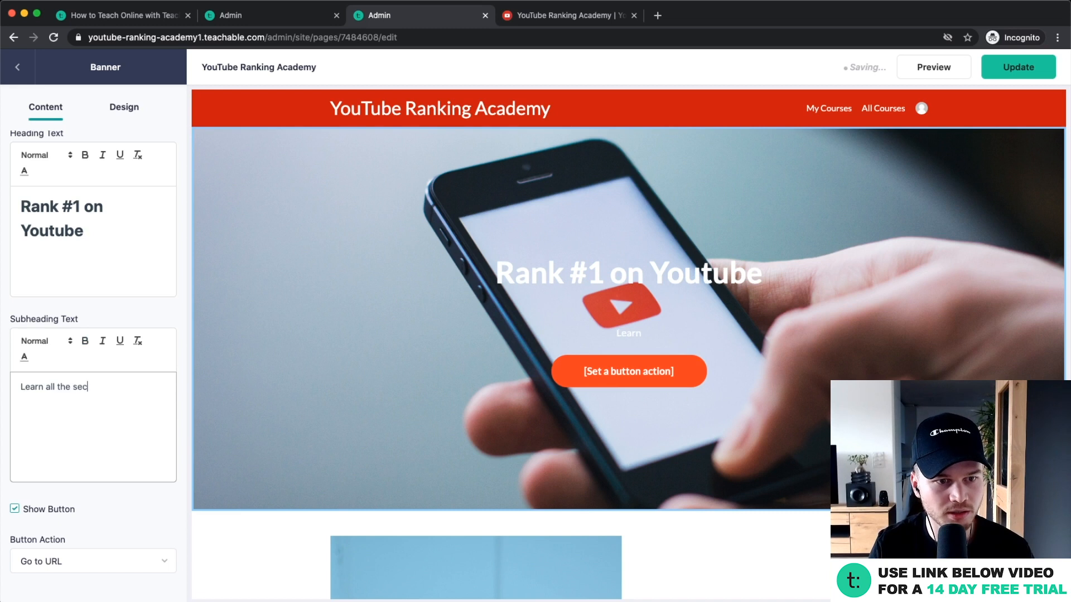
pyautogui.write('rets to ranking on youtbu')
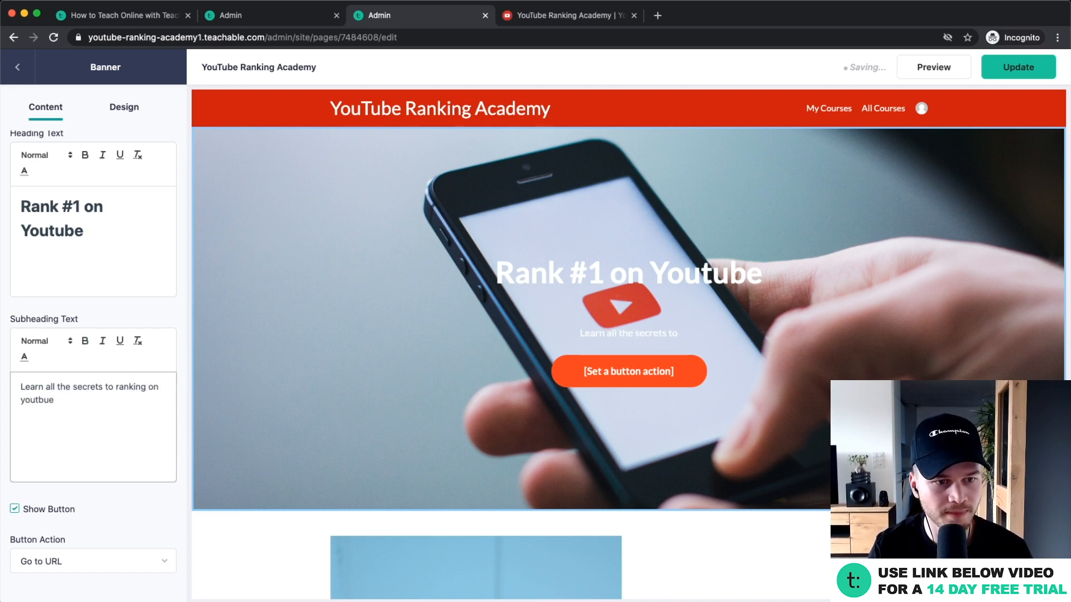
pyautogui.write('e.')
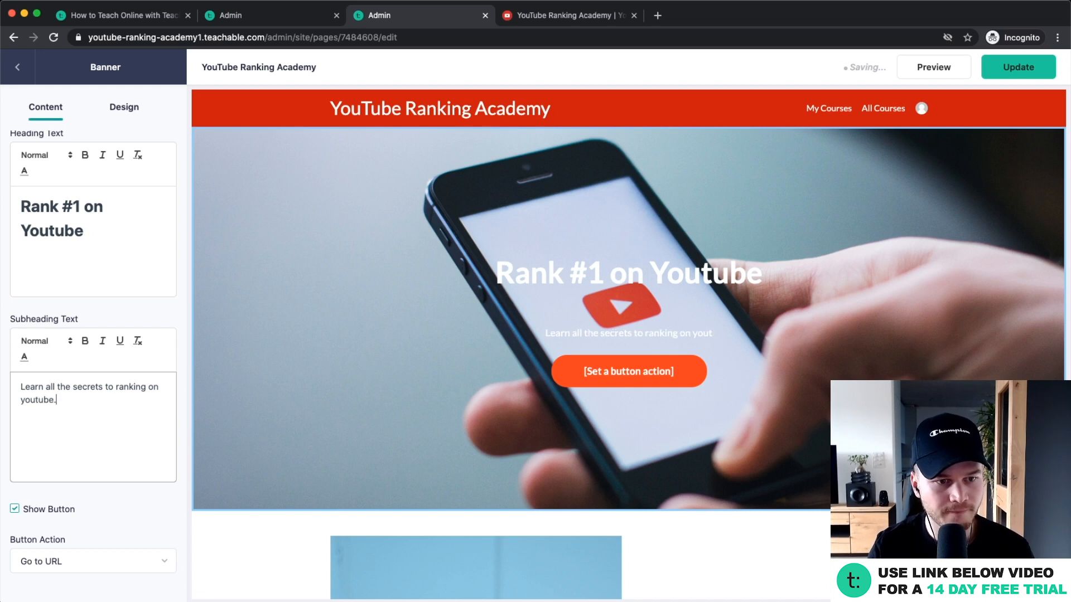
# Step: Set the banner button's text to "Enroll now" and its action to Go to Checkout page
pyautogui.scroll(-3, 110, 502)
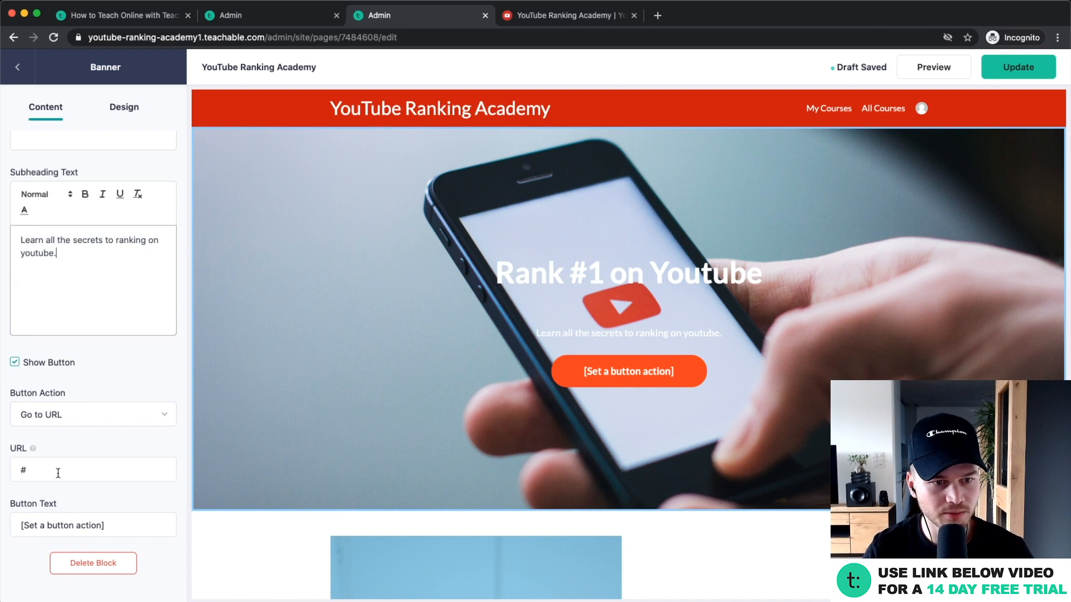
pyautogui.moveTo(125, 526); pyautogui.dragTo(23, 518)
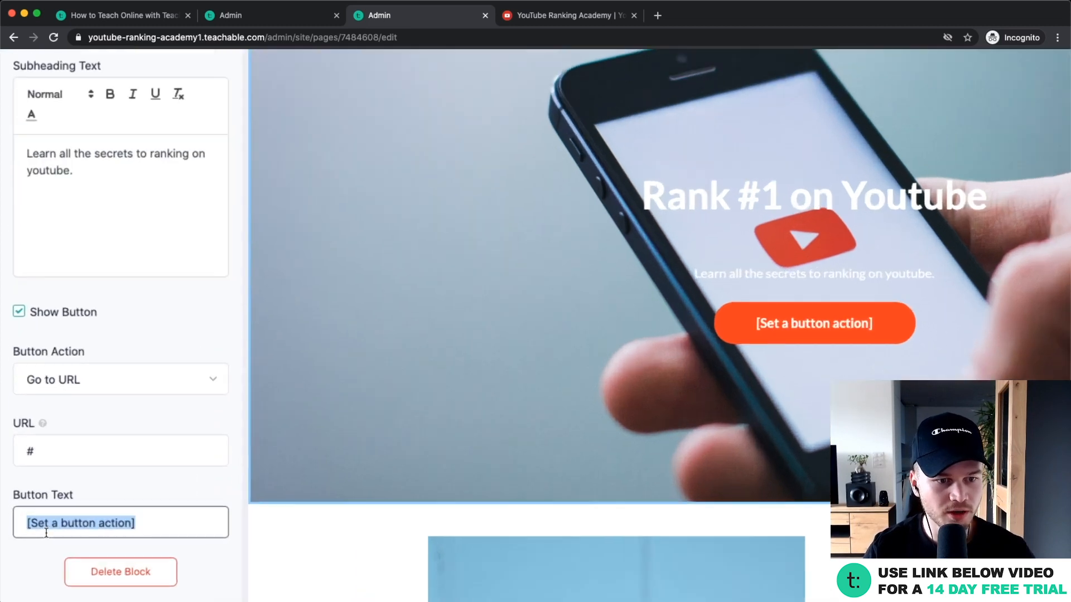
pyautogui.write('Enroll now')
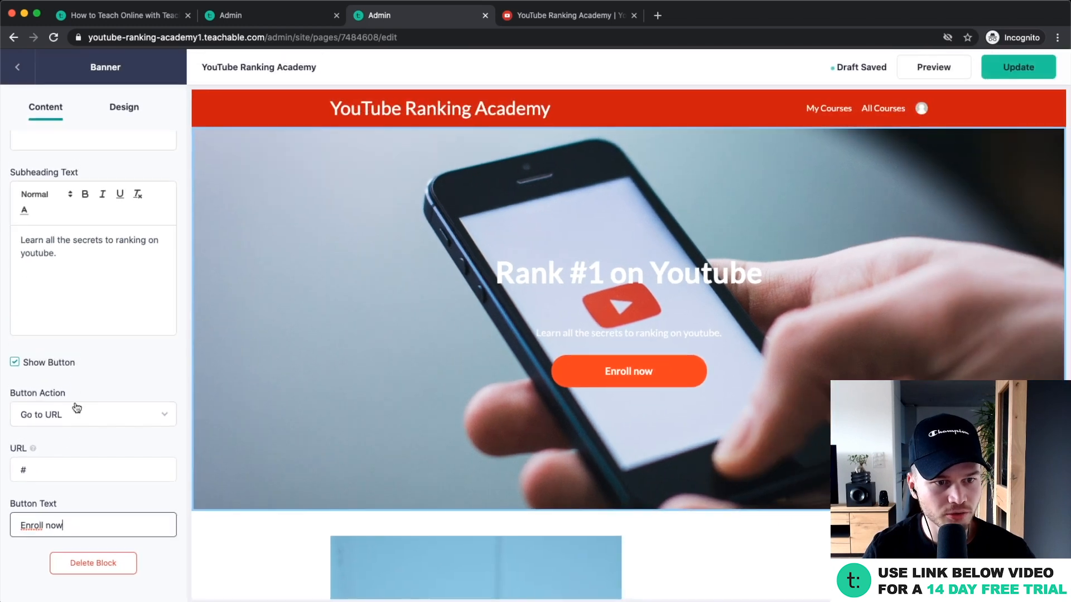
pyautogui.click(84, 385)
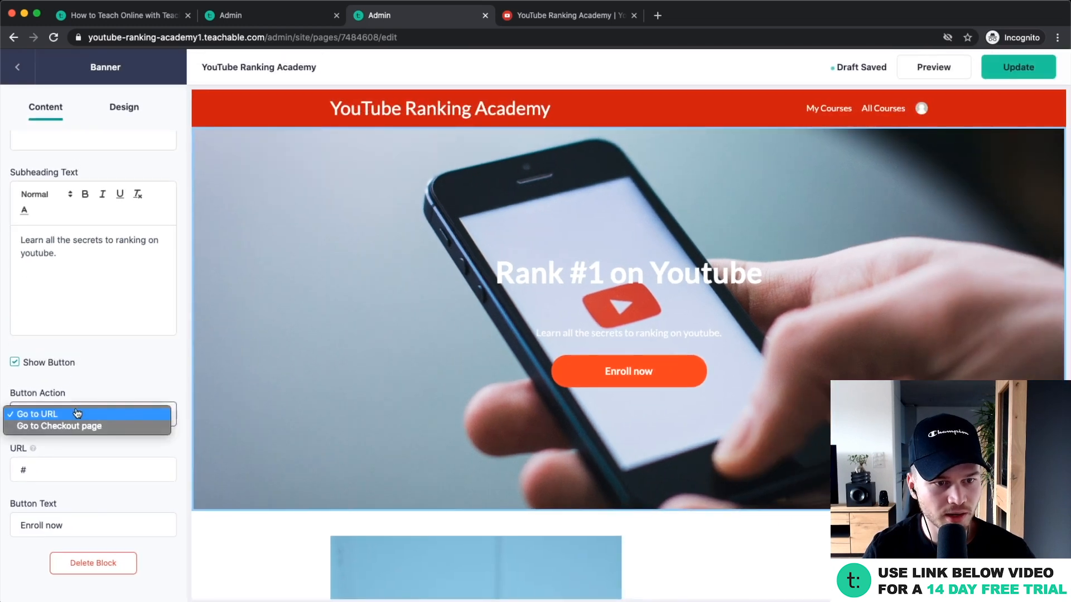
pyautogui.click(83, 385)
pyautogui.scroll(5, 75, 426)
pyautogui.click(79, 425)
pyautogui.click(90, 428)
pyautogui.scroll(-5, 89, 429)
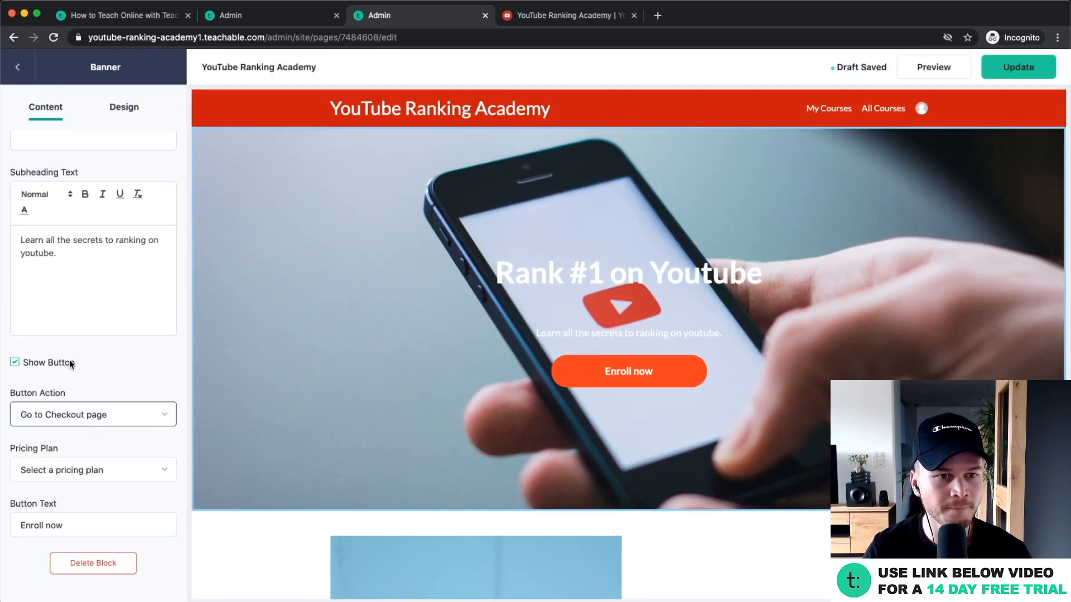
# Step: Set the banner's background color to black (#000000) and its image opacity to 0.3
pyautogui.click(373, 301)
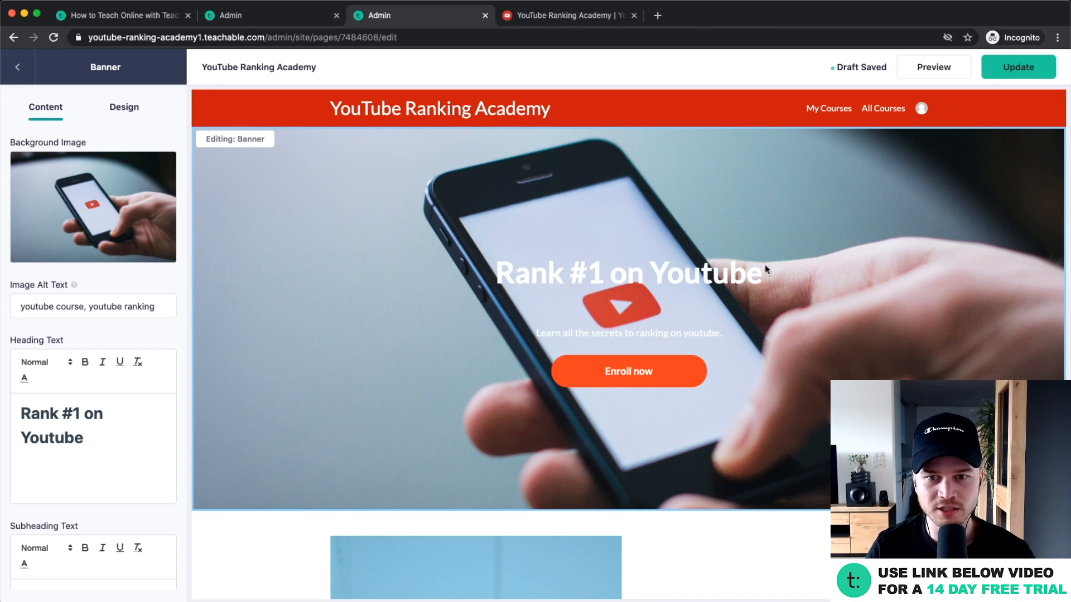
pyautogui.moveTo(112, 206)
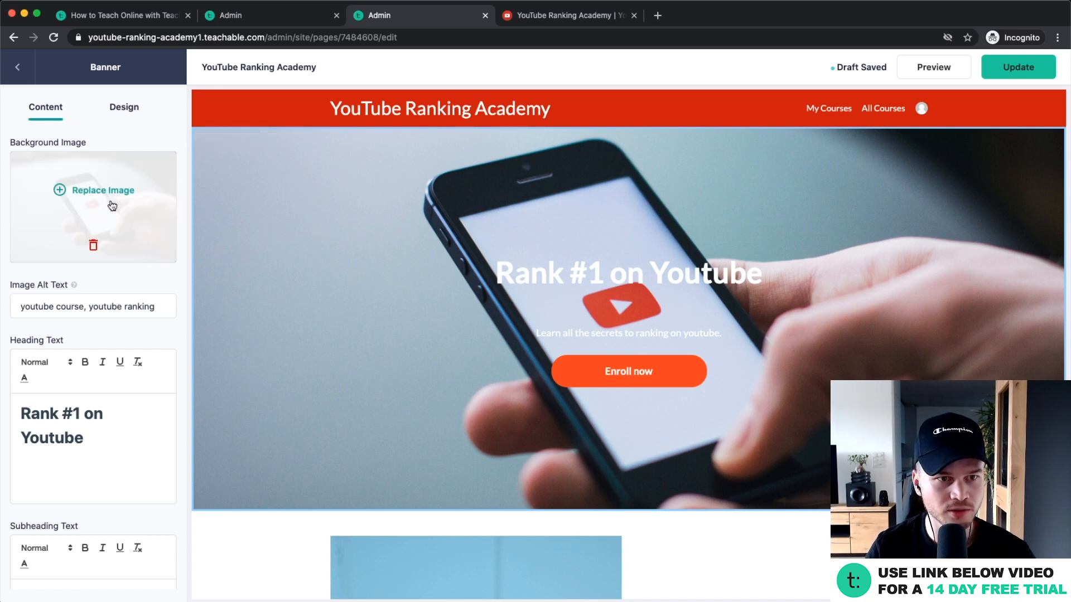
pyautogui.click(120, 110)
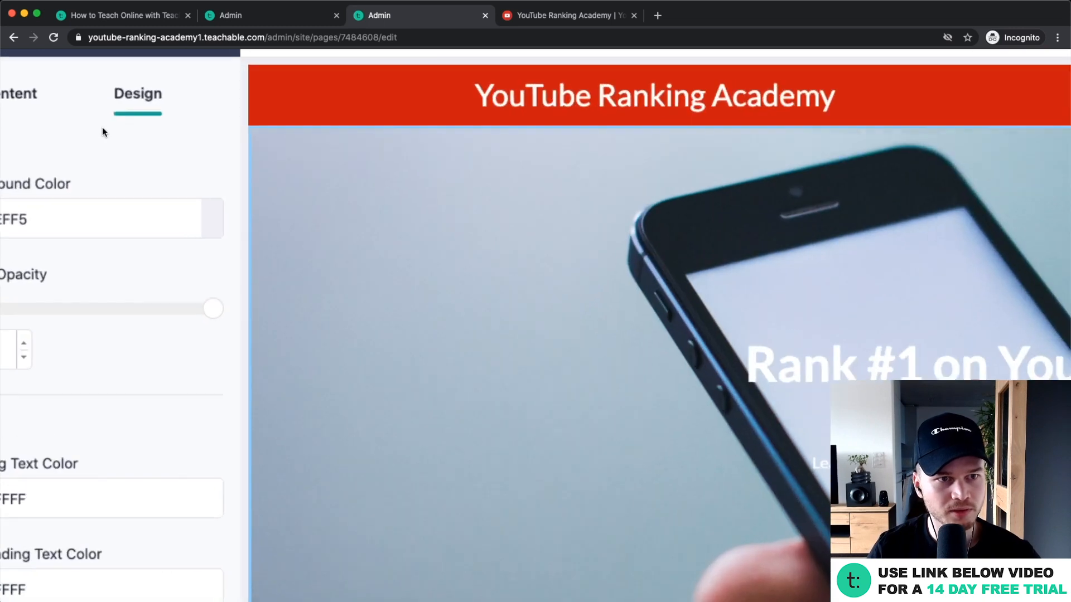
pyautogui.hscroll(-3, 102, 131)
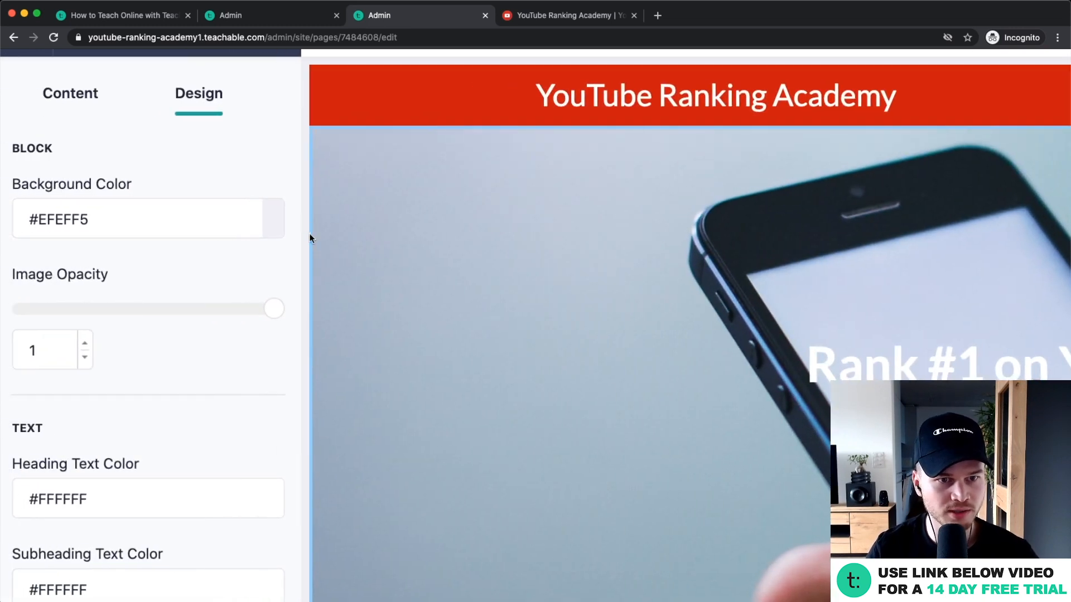
pyautogui.scroll(-5, 307, 243)
pyautogui.click(170, 183)
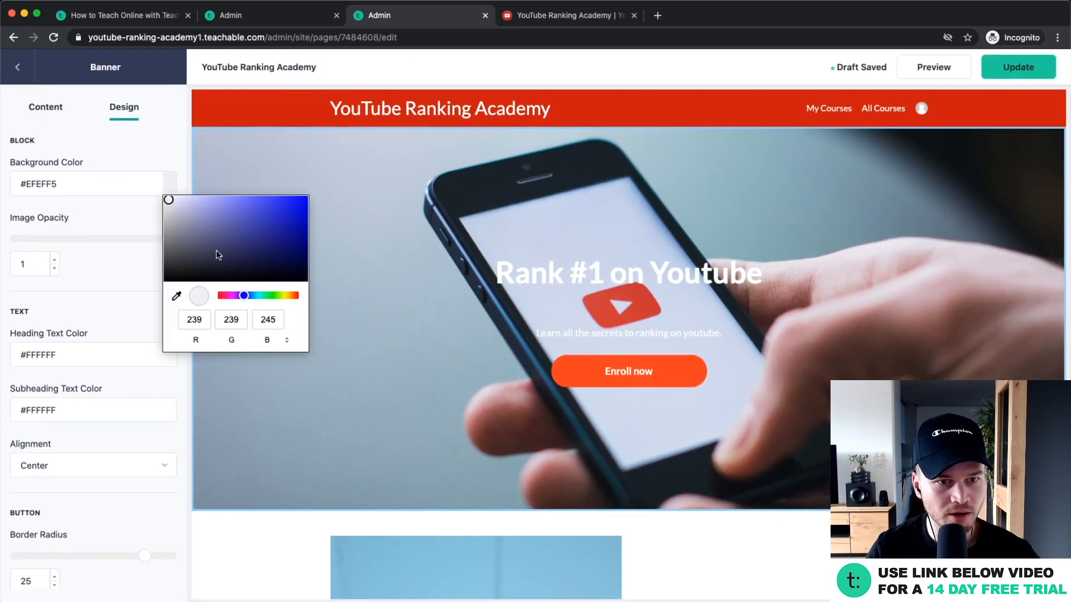
pyautogui.moveTo(216, 251); pyautogui.dragTo(116, 303)
pyautogui.click(186, 168)
pyautogui.moveTo(166, 239); pyautogui.dragTo(63, 239)
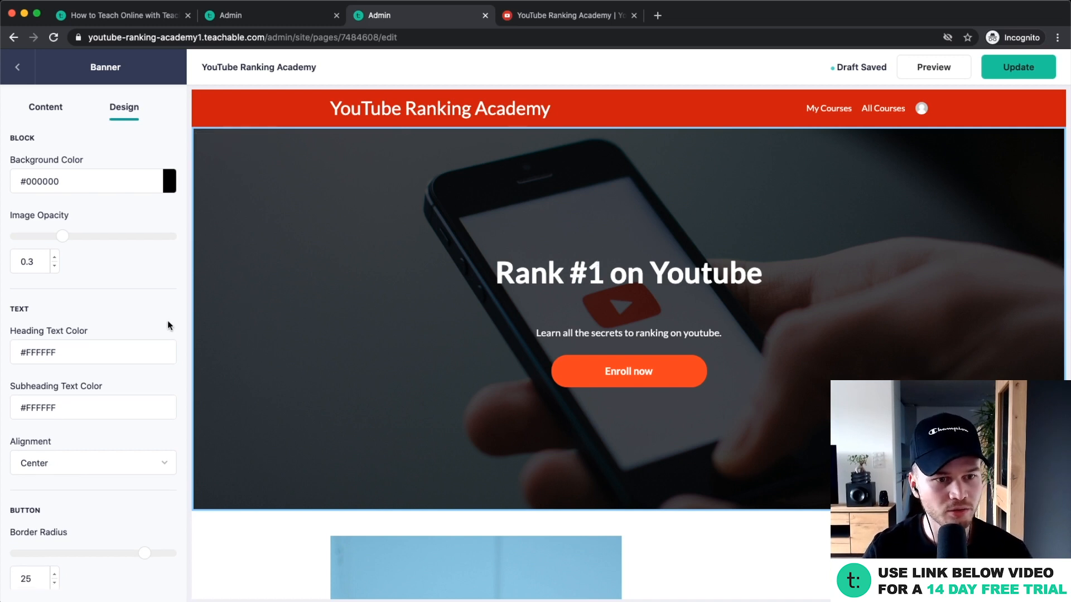
# Step: Check the banner's remaining design settings and return to the sales page's list of blocks
pyautogui.scroll(-2, 124, 307)
pyautogui.scroll(-3, 155, 472)
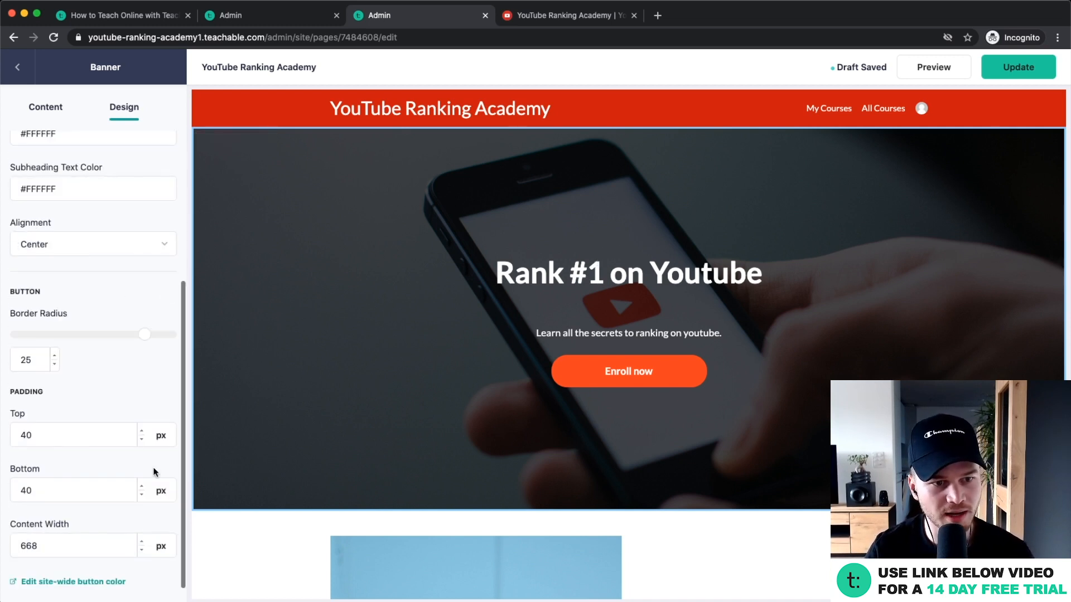
pyautogui.scroll(4, 156, 189)
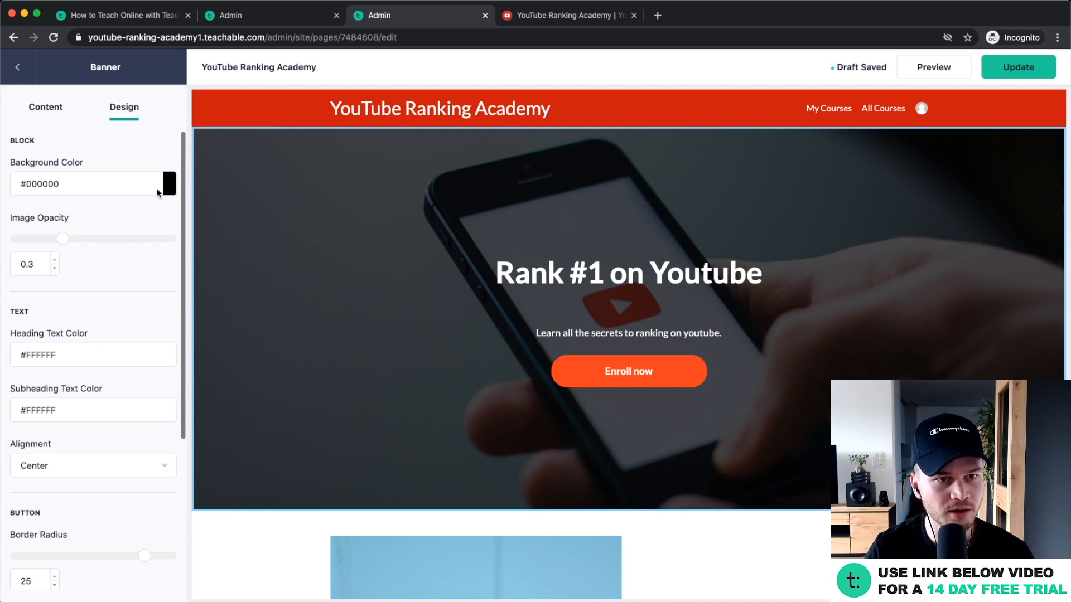
pyautogui.click(48, 117)
pyautogui.click(17, 67)
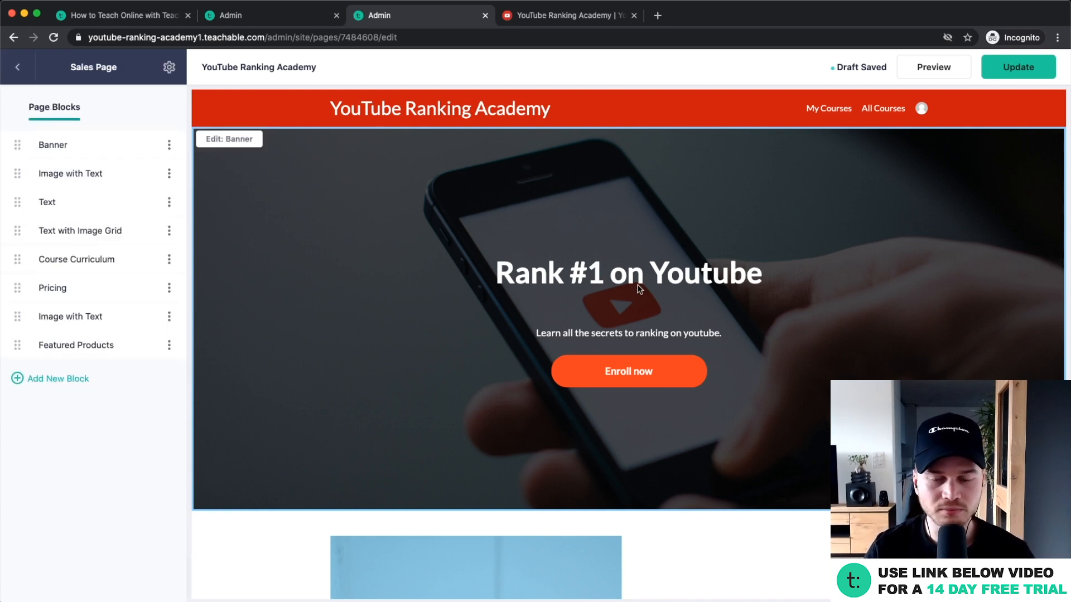
pyautogui.scroll(-5, 746, 228)
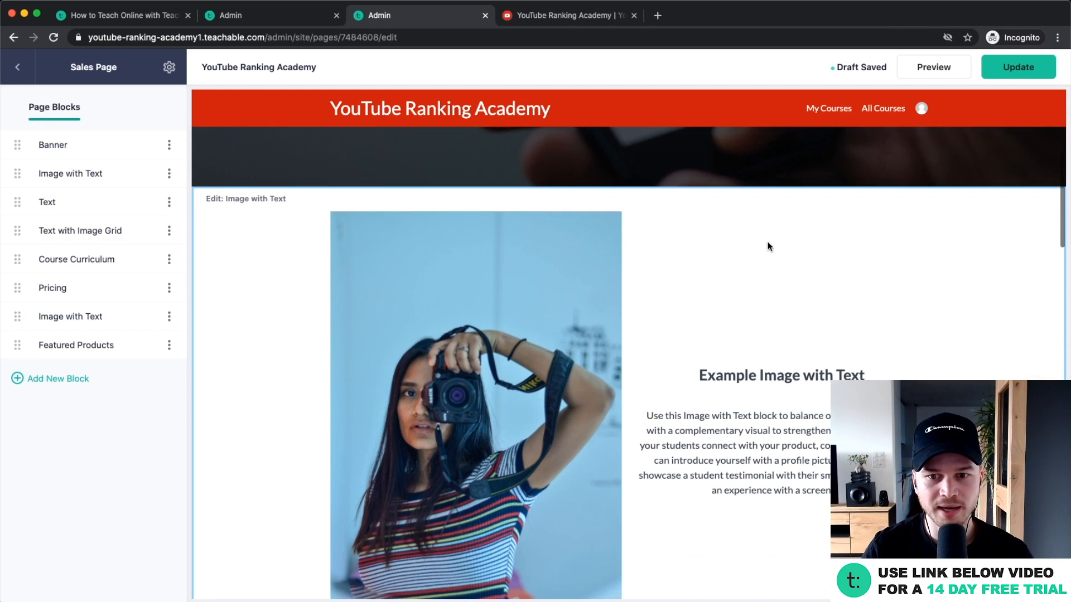
# Step: Replace the image in the first Image with Text block with profile.jpg from the computer
pyautogui.click(547, 391)
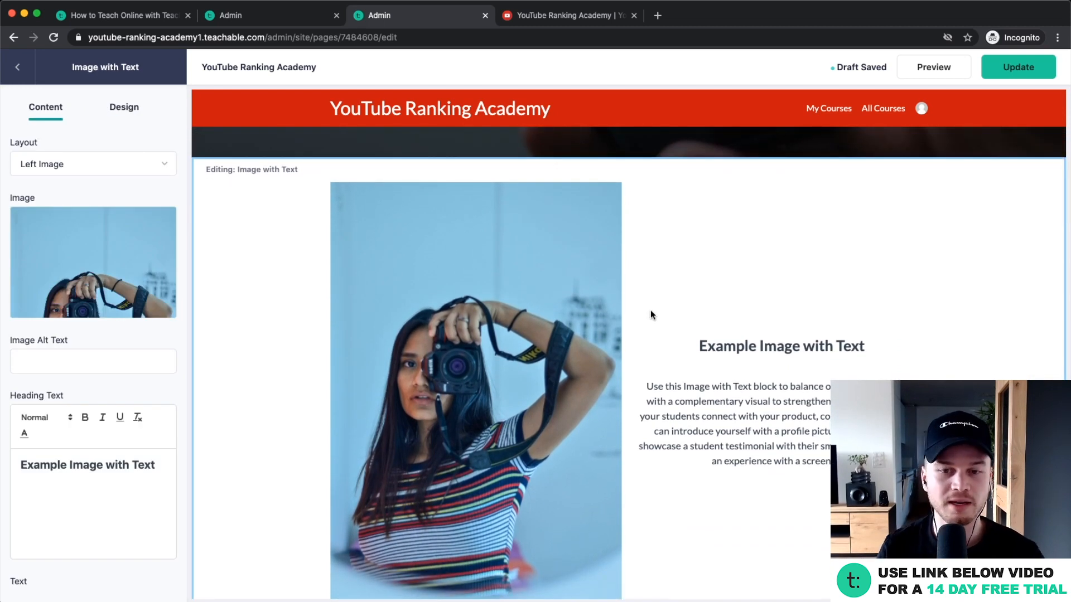
pyautogui.click(91, 248)
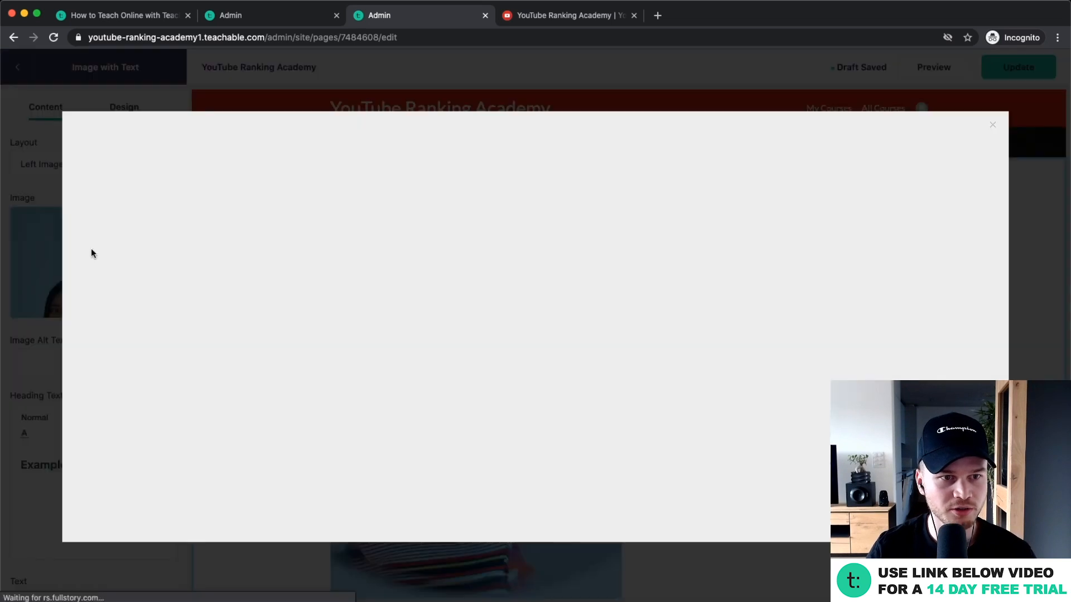
pyautogui.click(583, 353)
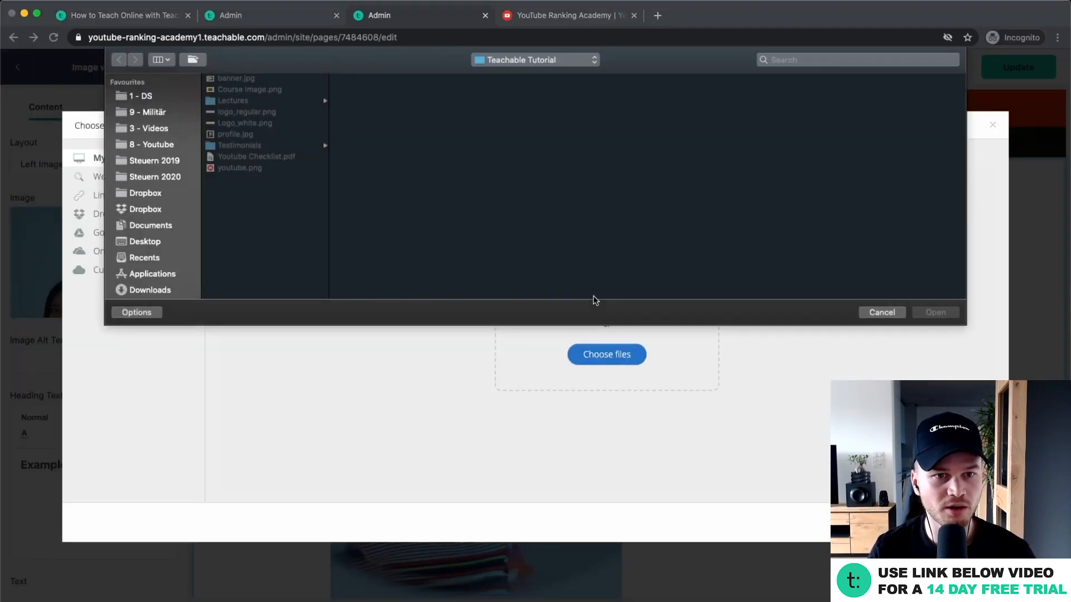
pyautogui.click(234, 135)
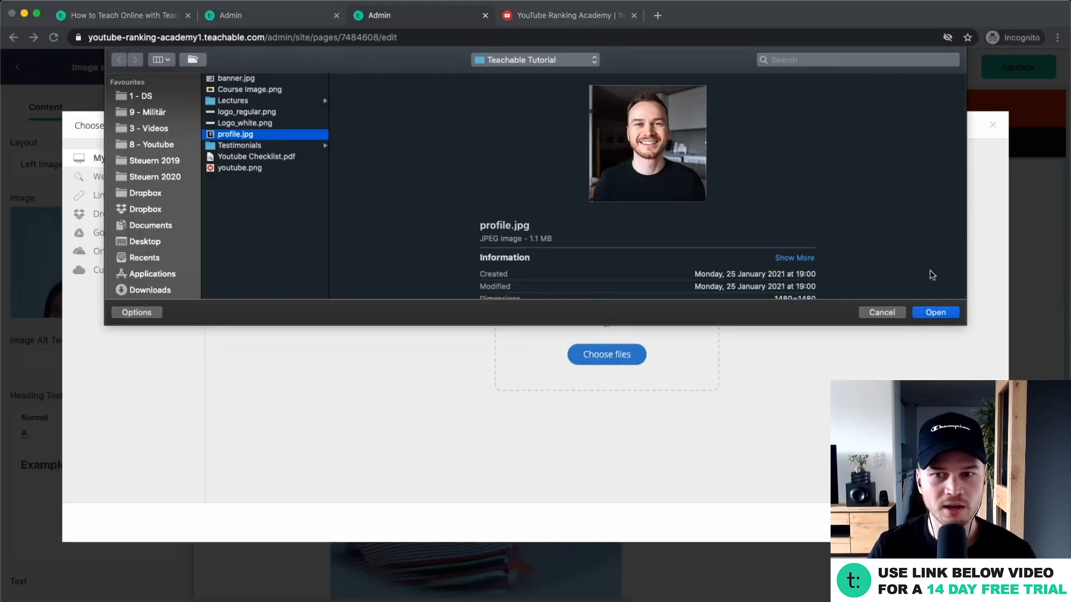
pyautogui.click(934, 312)
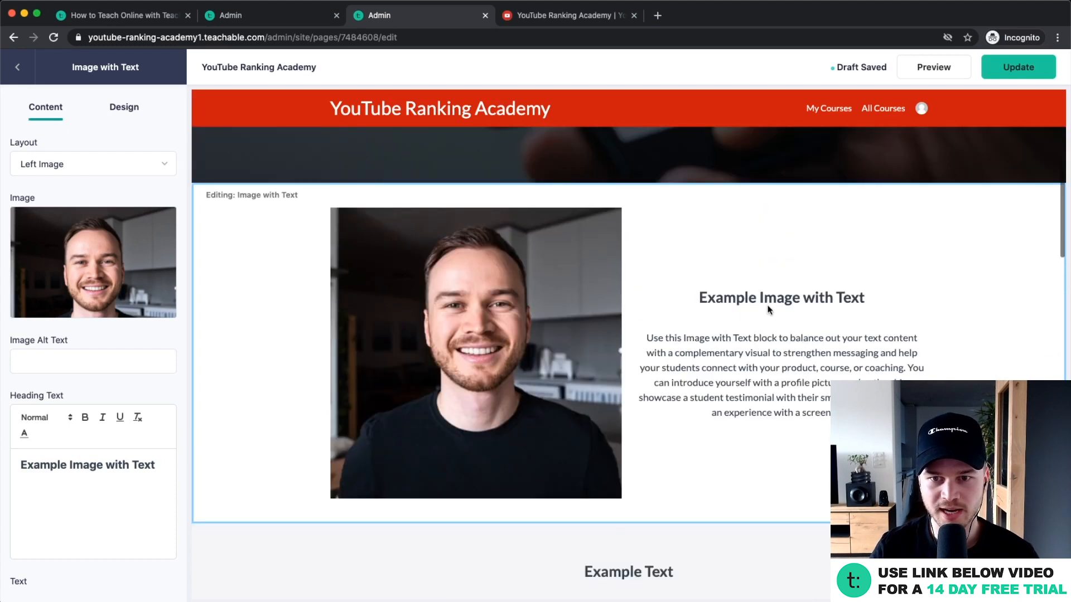
# Step: Replace the first Image with Text block's heading with "Meet your teacher"
pyautogui.click(59, 363)
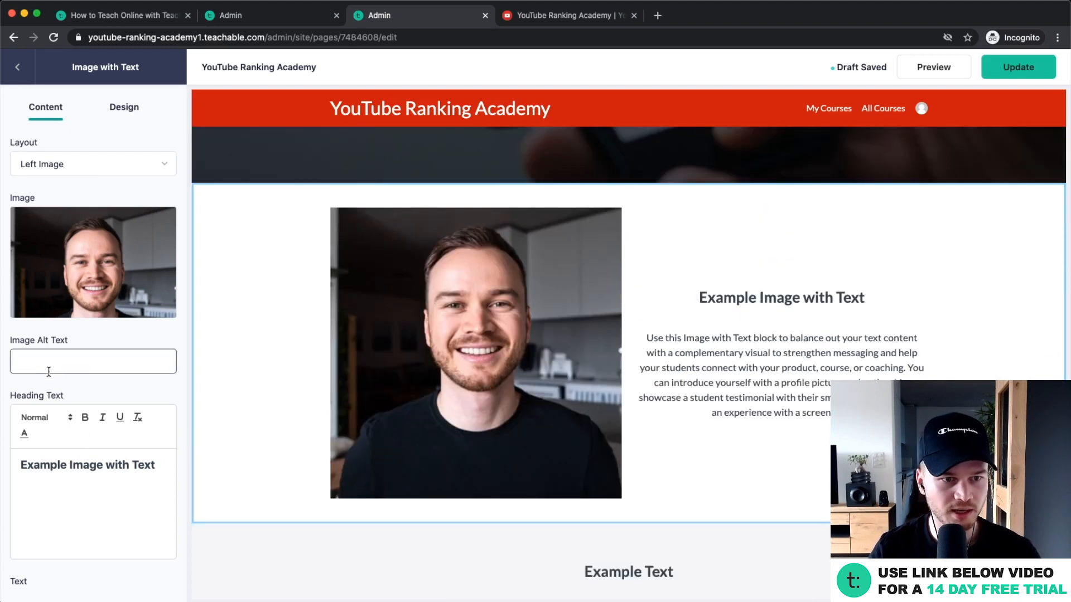
pyautogui.scroll(2, 48, 371)
pyautogui.scroll(-2, 49, 371)
pyautogui.click(139, 415)
pyautogui.press('super+a')
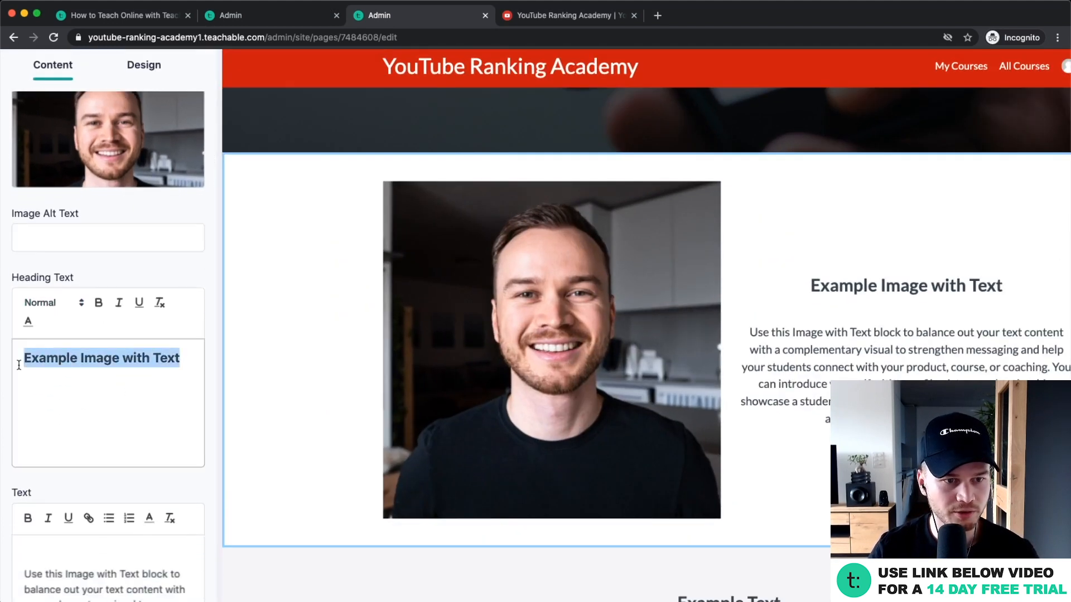
pyautogui.write('Meet your')
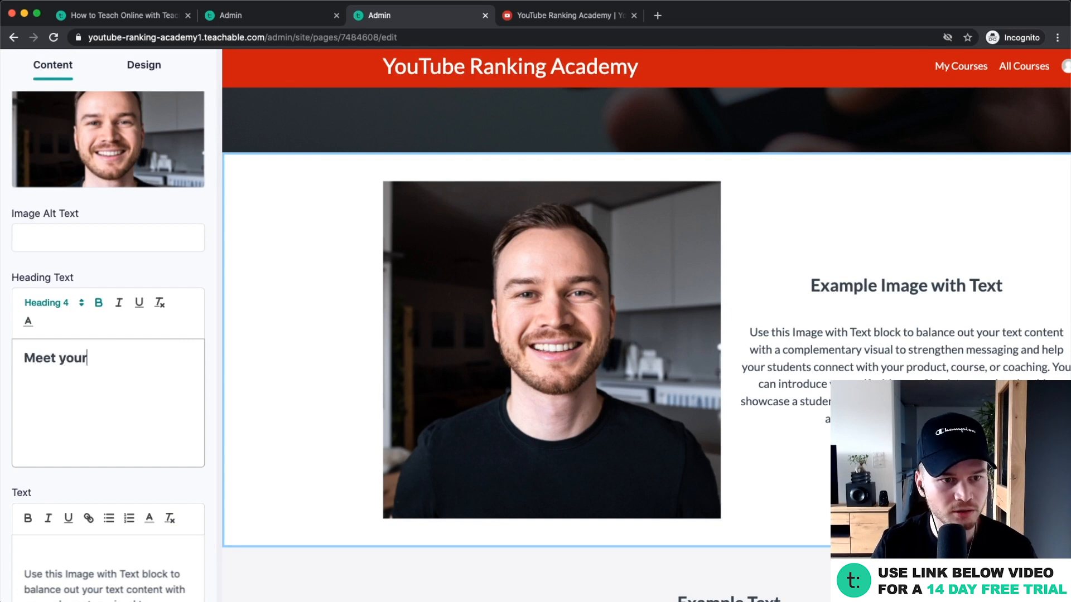
pyautogui.write('instructo')
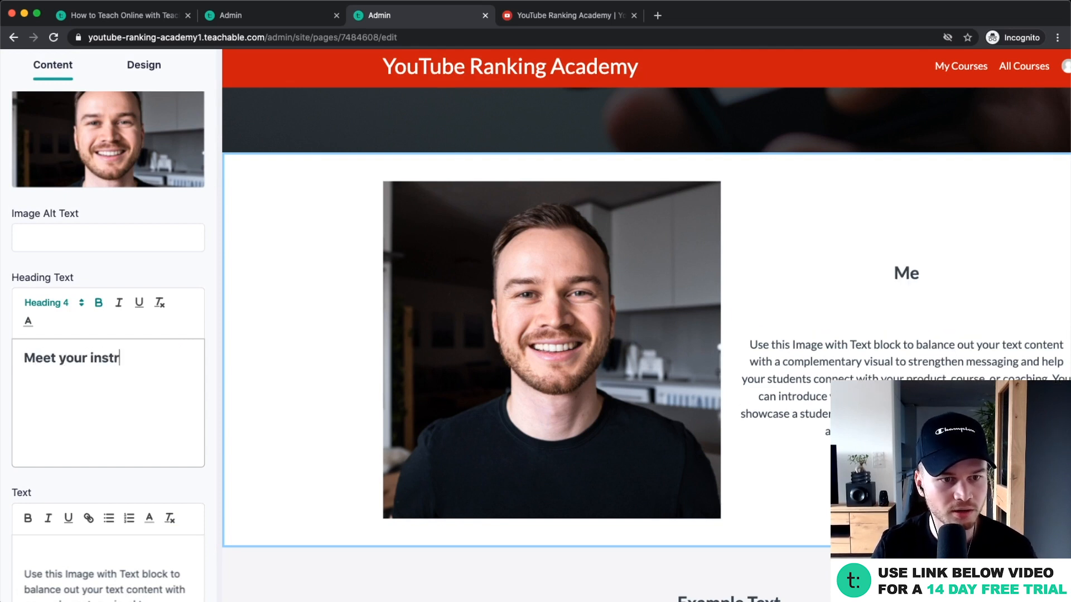
pyautogui.press('BackSpace')
pyautogui.press('BackSpace')
pyautogui.press('BackSpace')
pyautogui.press('BackSpace')
pyautogui.write('teach')
pyautogui.scroll(-2, 101, 476)
pyautogui.click(122, 494)
pyautogui.scroll(-1, 171, 423)
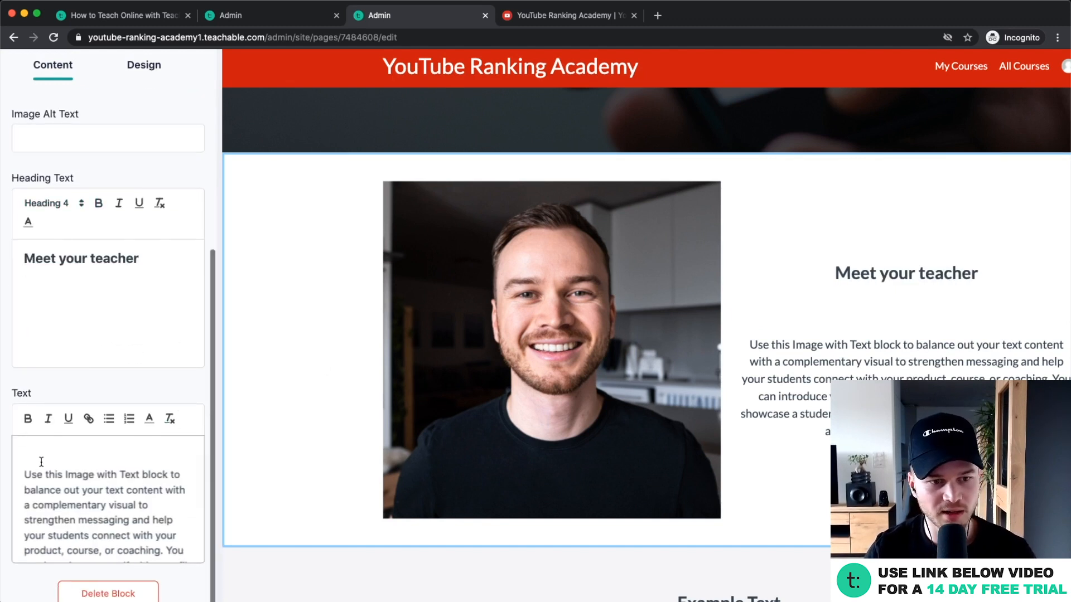
pyautogui.moveTo(41, 462); pyautogui.dragTo(252, 561)
pyautogui.press('super+minus')
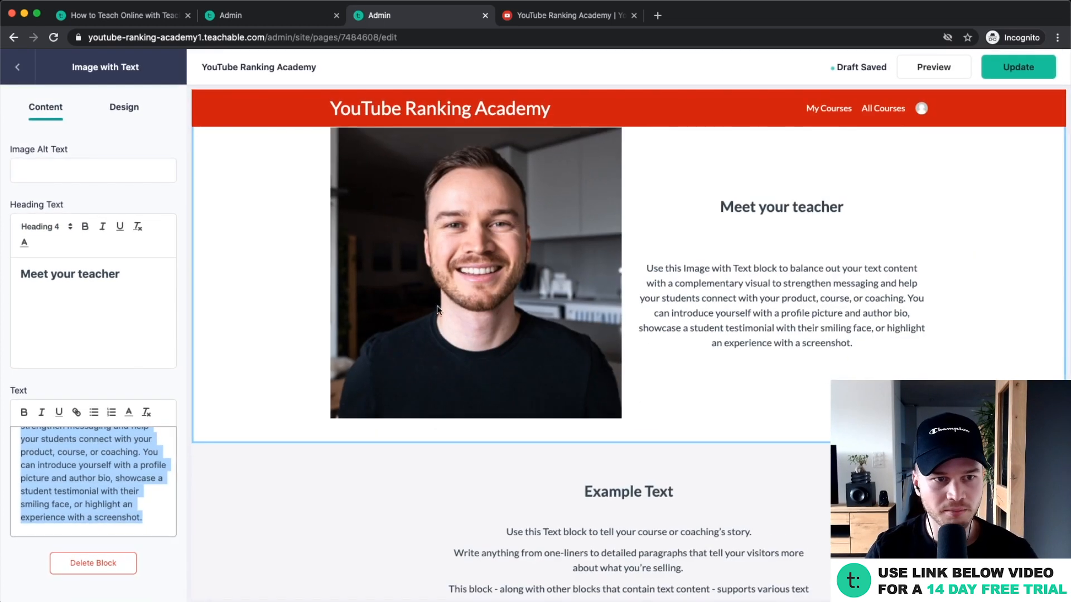
# Step: Set the profile image's border radius to 200 and return to the sales page's list of blocks
pyautogui.click(124, 106)
pyautogui.click(470, 265)
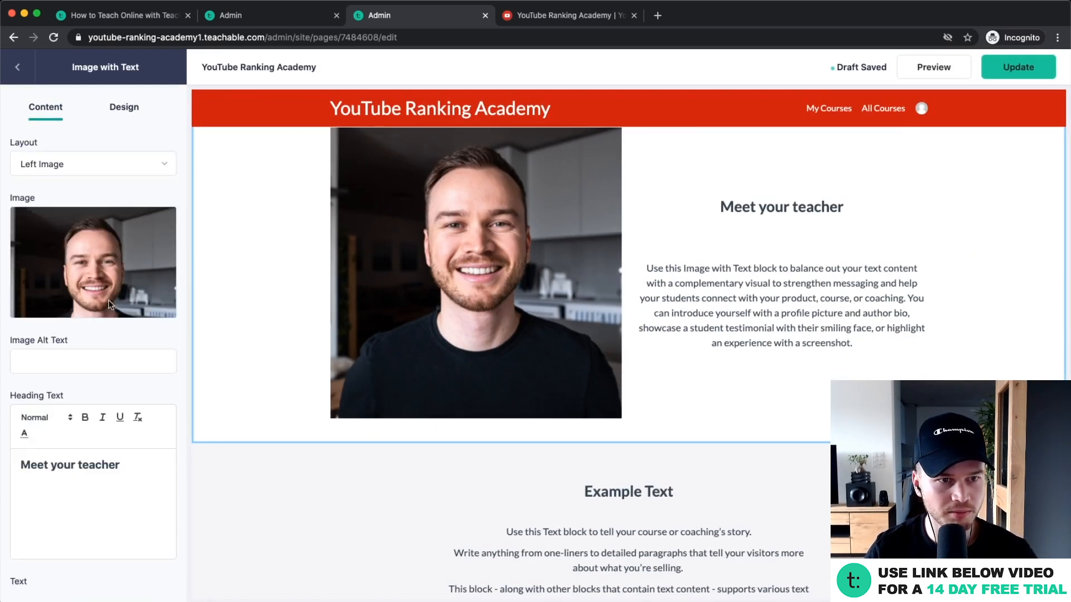
pyautogui.click(123, 107)
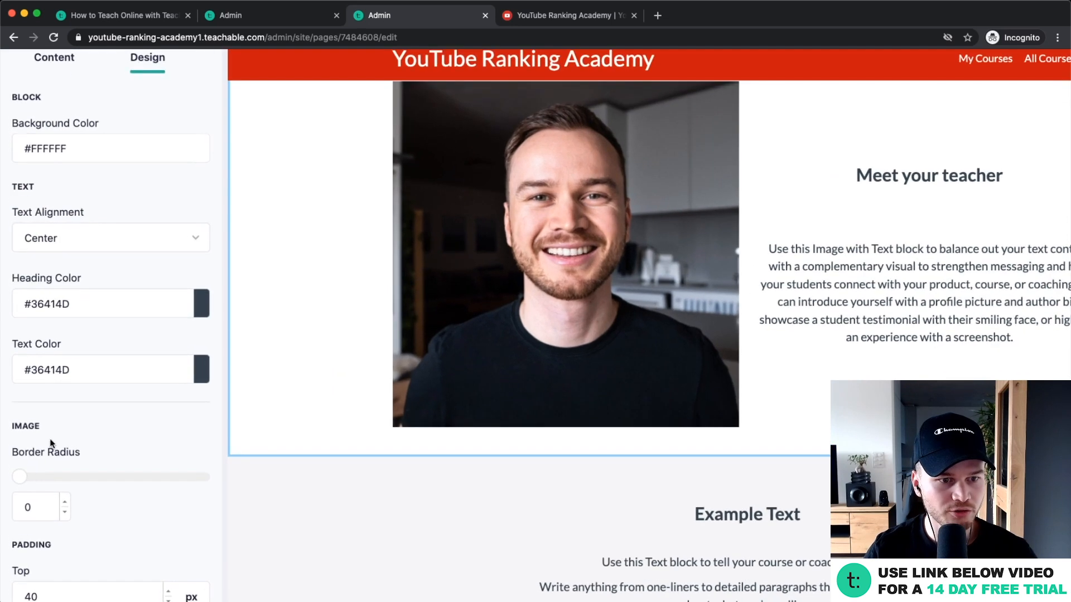
pyautogui.moveTo(16, 460); pyautogui.dragTo(200, 461)
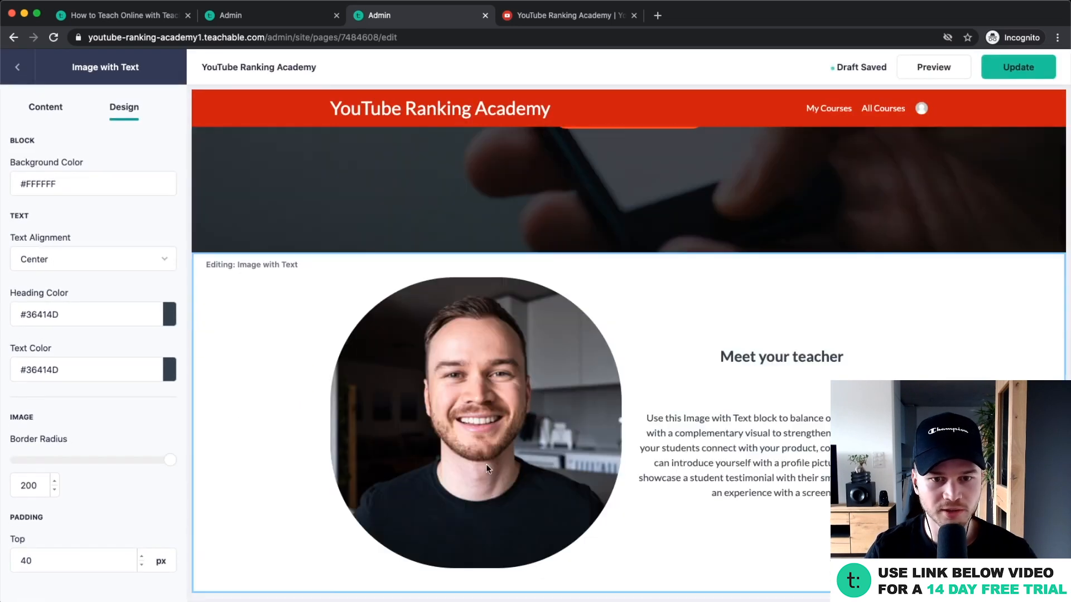
pyautogui.click(17, 66)
# Step: Delete the Text block with the "Example Text" heading from the sales page
pyautogui.scroll(-5, 695, 375)
pyautogui.click(645, 396)
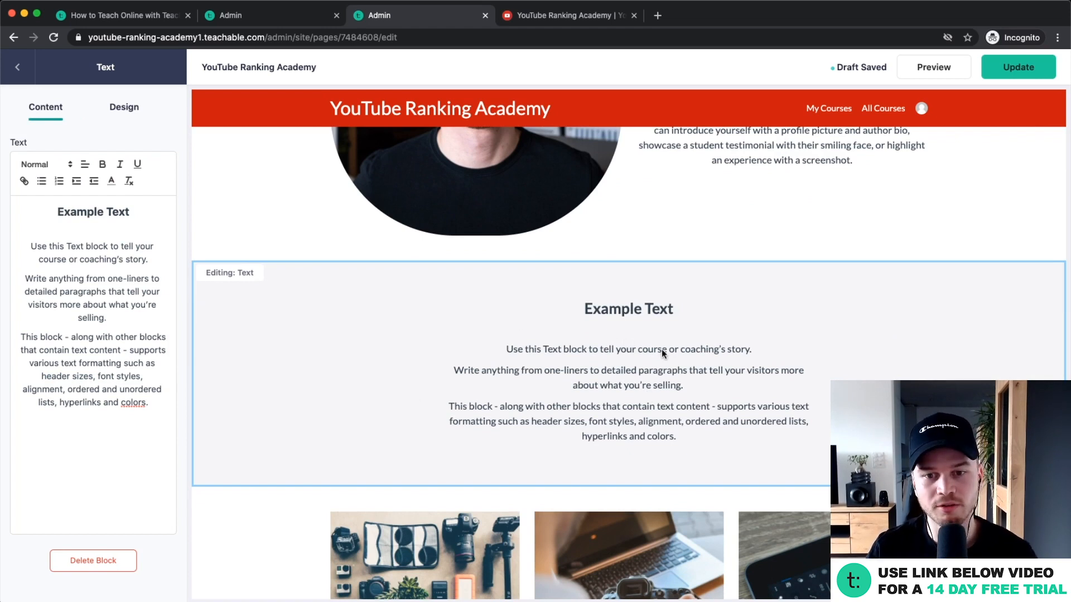
pyautogui.click(33, 80)
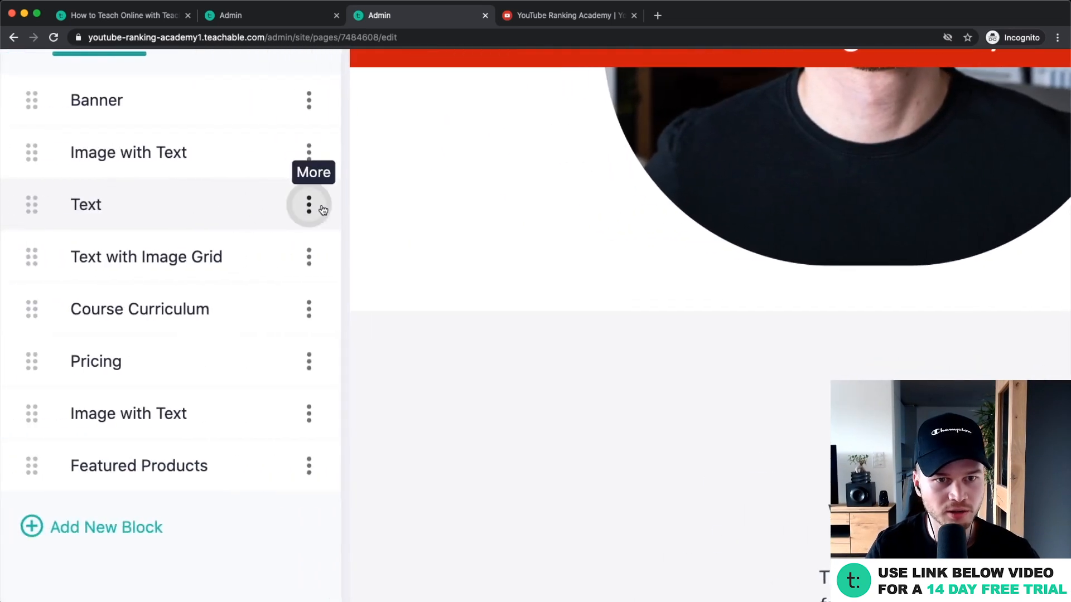
pyautogui.click(310, 206)
pyautogui.click(277, 379)
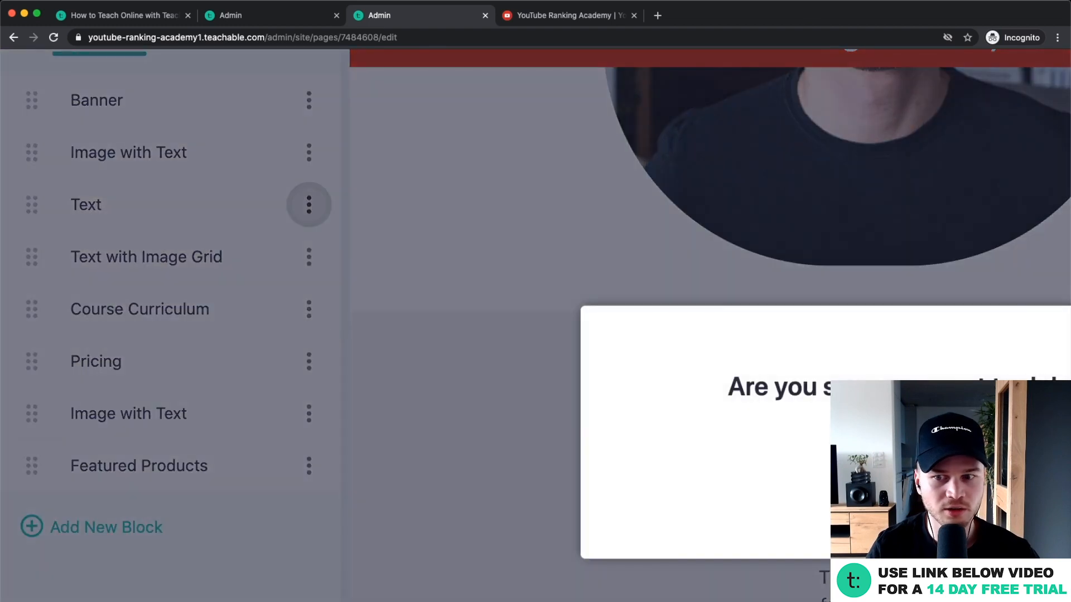
pyautogui.click(1032, 500)
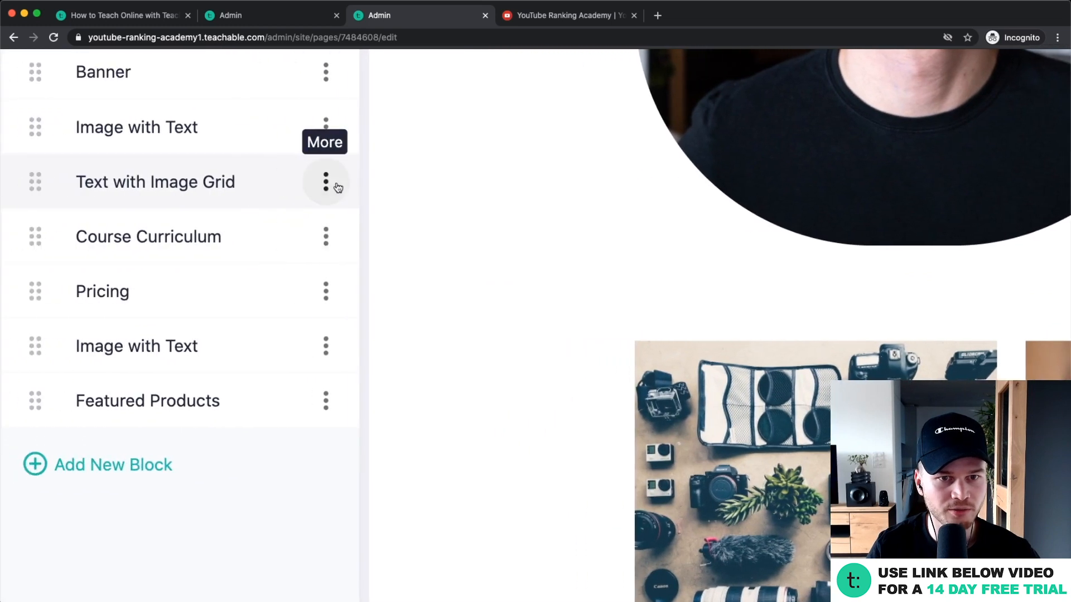
# Step: Examine the Text with Image Grid block's options and content items, and return to the list of blocks
pyautogui.click(335, 185)
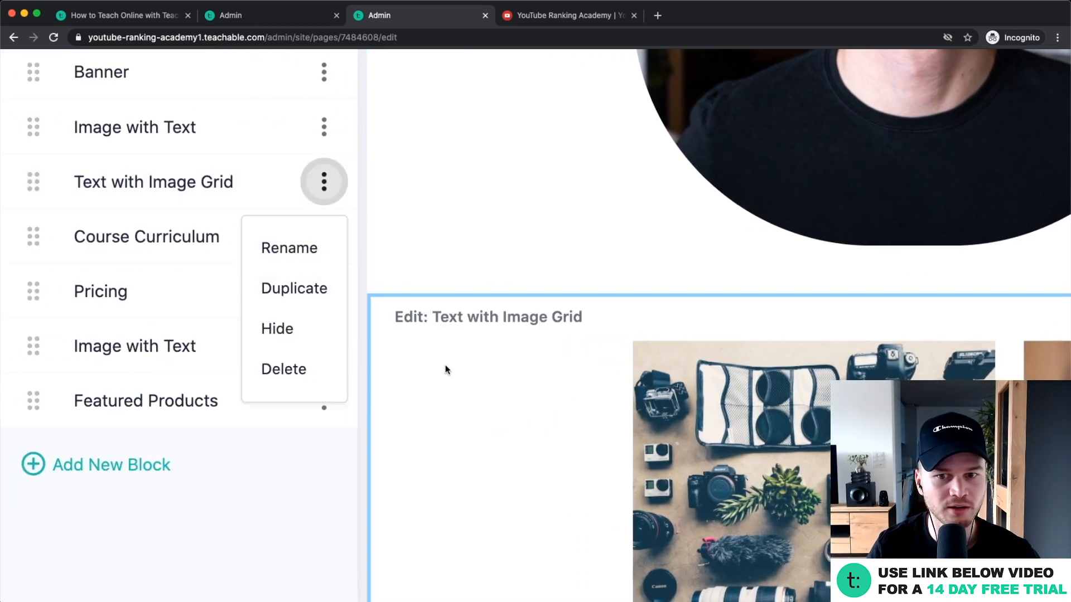
pyautogui.click(445, 364)
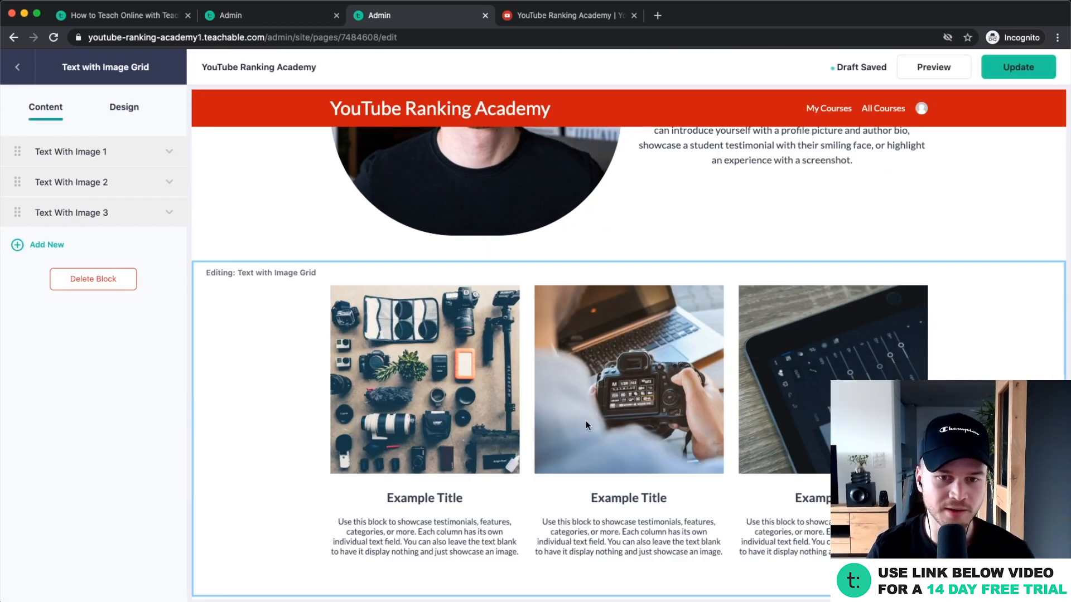
pyautogui.click(18, 67)
# Step: Replace the Course Curriculum block's heading with "What's in the course" and return to the list of blocks
pyautogui.scroll(-2, 628, 336)
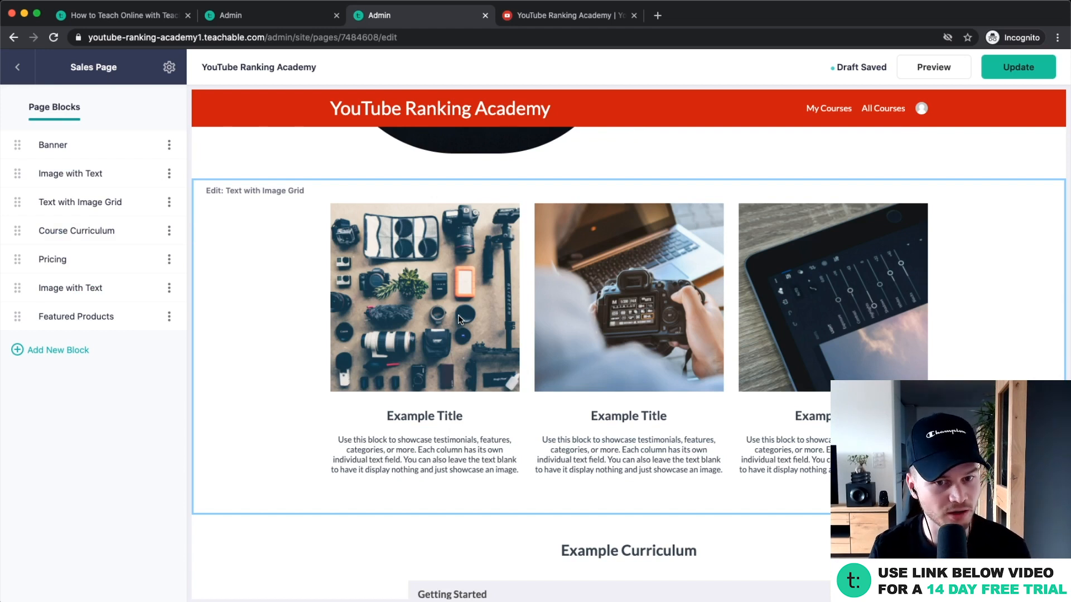
pyautogui.scroll(-2, 489, 307)
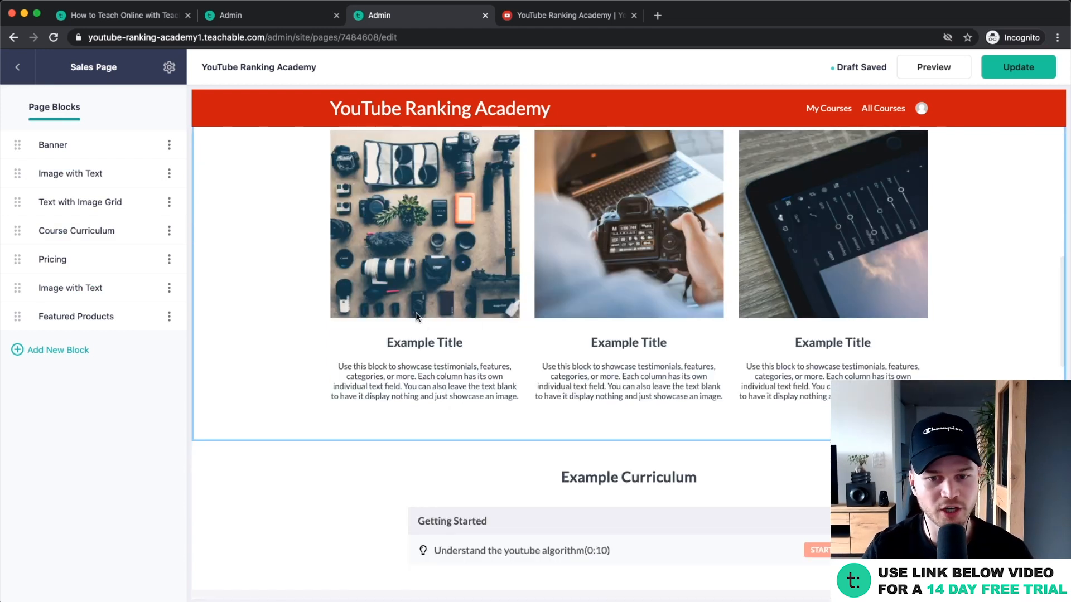
pyautogui.scroll(-3, 416, 313)
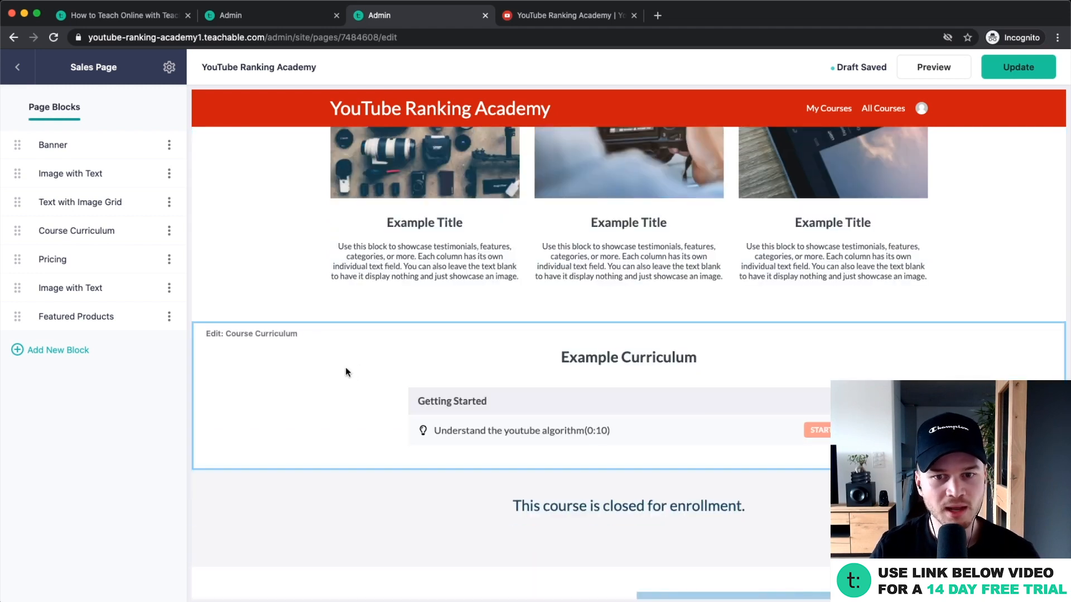
pyautogui.click(345, 372)
pyautogui.moveTo(139, 213); pyautogui.dragTo(20, 213)
pyautogui.write('What')
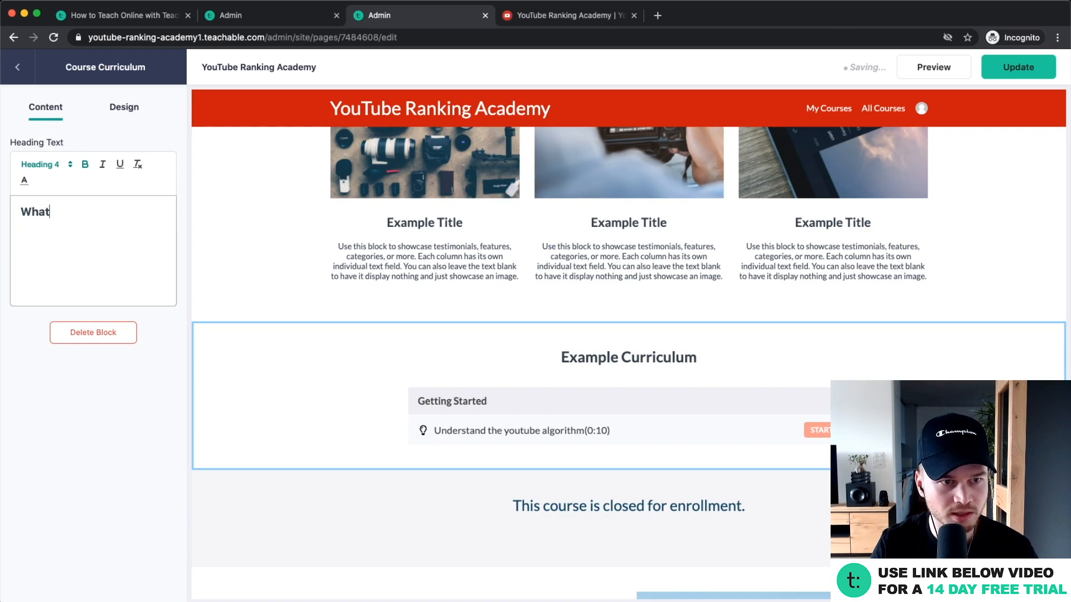
pyautogui.press('BackSpace')
pyautogui.press('BackSpace')
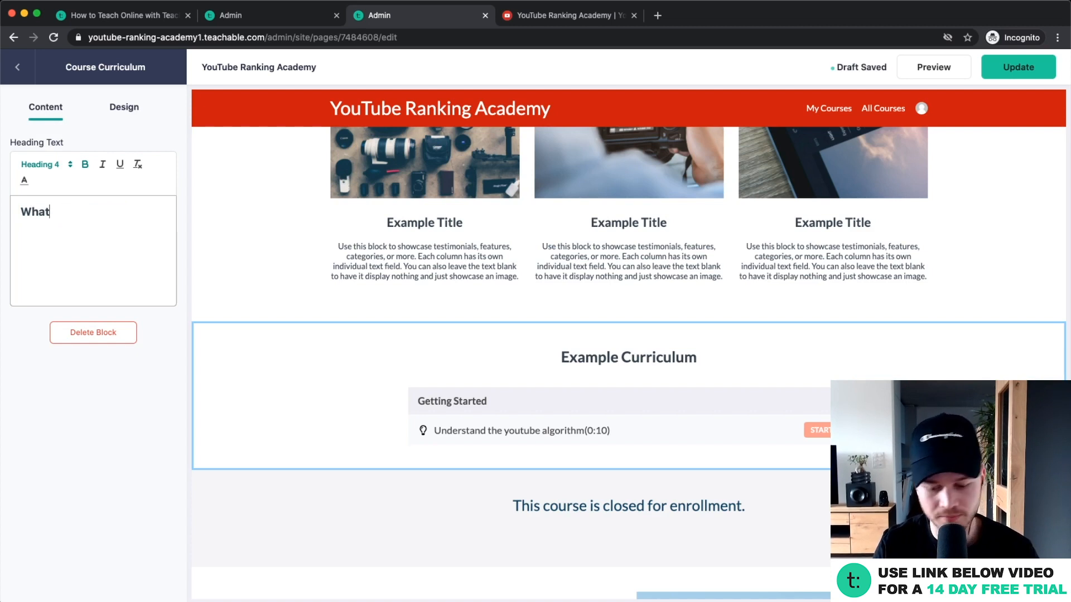
pyautogui.write("' sin t")
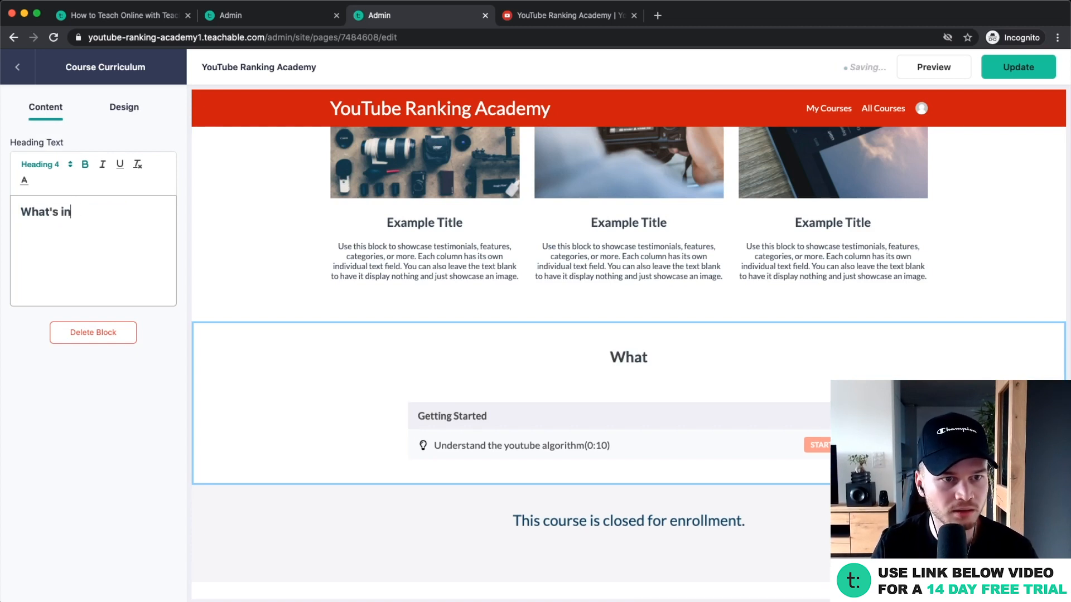
pyautogui.write('he course')
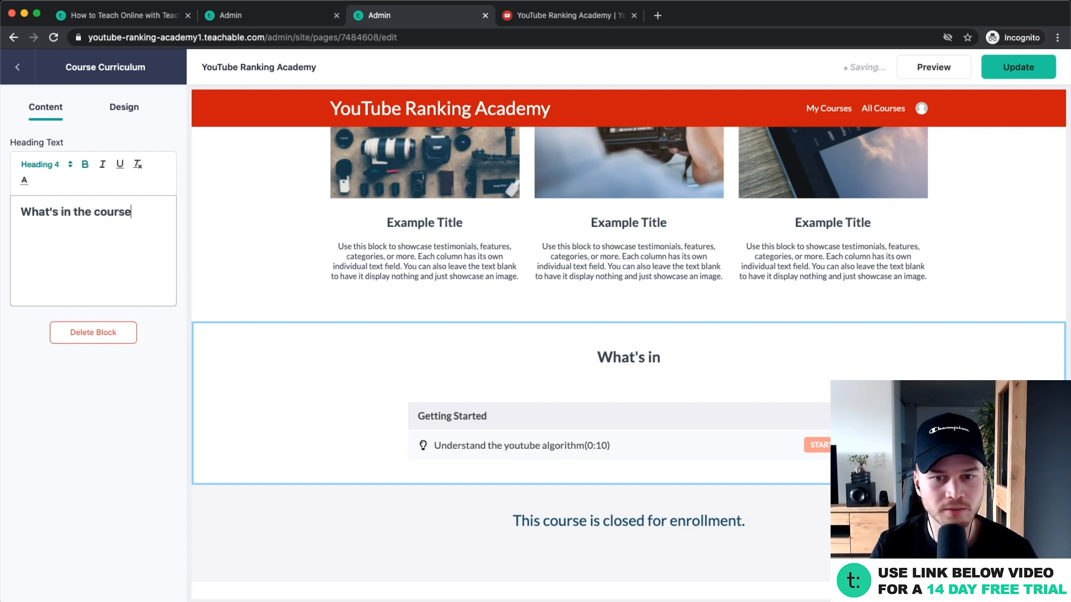
pyautogui.scroll(-1, 696, 366)
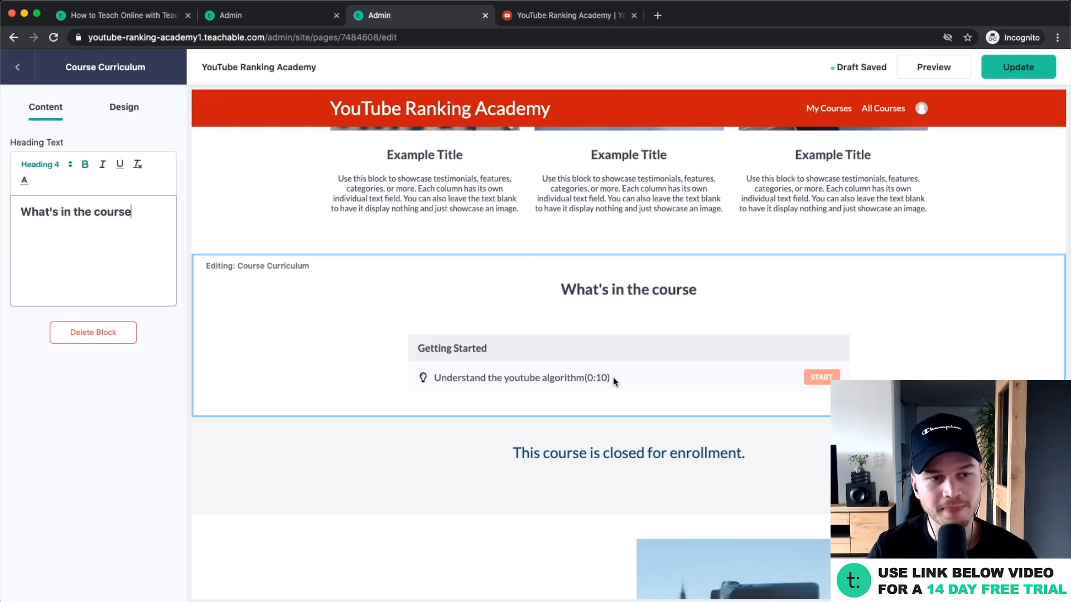
pyautogui.click(17, 67)
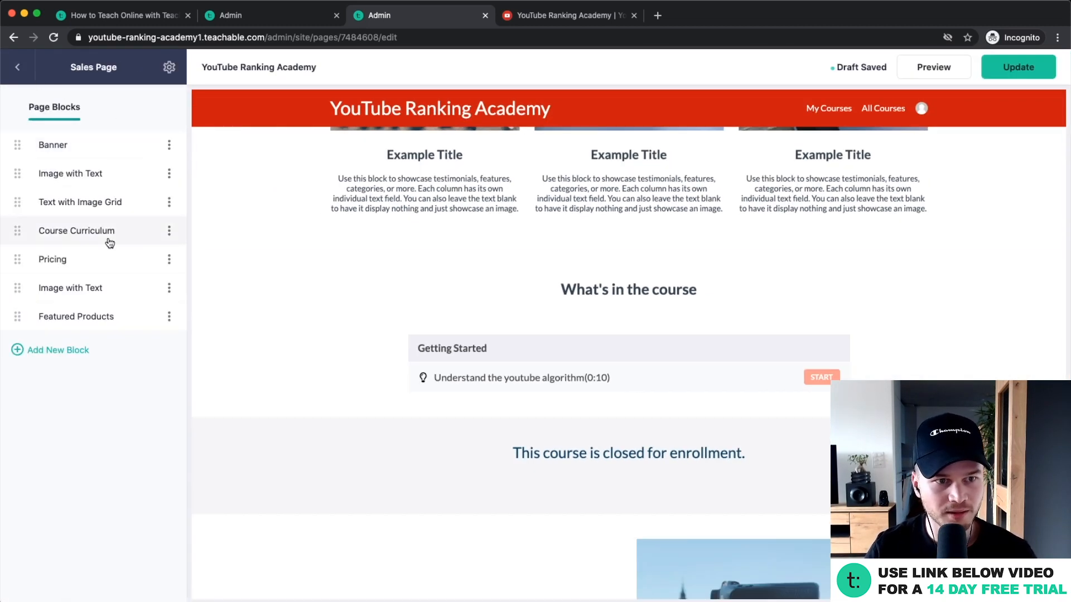
# Step: Add the One Time Payment and Payment Plan (3 months) pricing plans to the Pricing block and return to the list of blocks
pyautogui.scroll(-2, 556, 373)
pyautogui.scroll(-2, 555, 375)
pyautogui.click(479, 279)
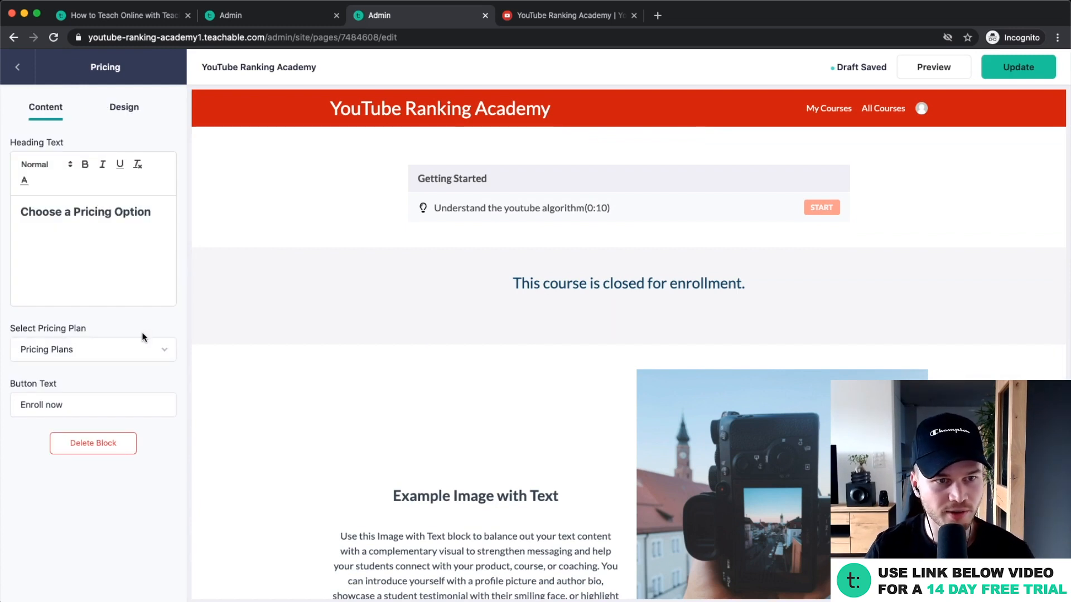
pyautogui.scroll(3, 101, 361)
pyautogui.click(107, 357)
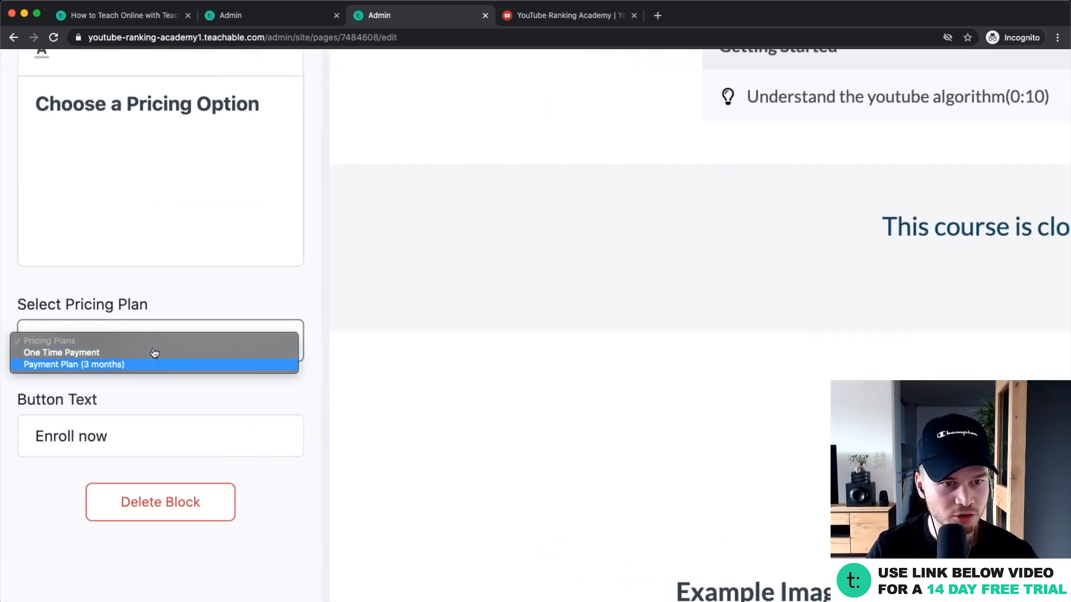
pyautogui.click(103, 358)
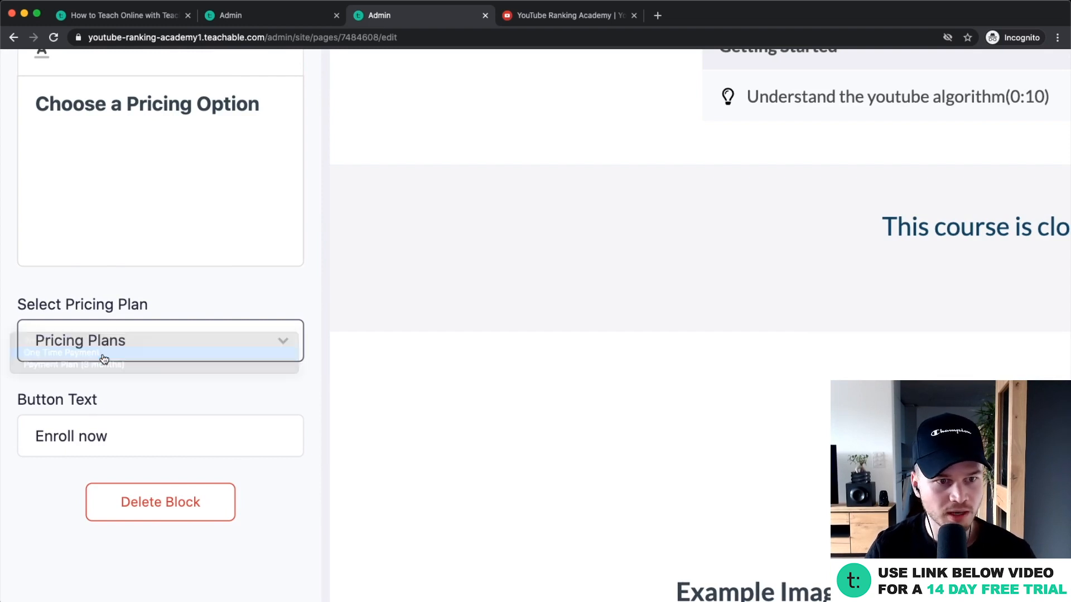
pyautogui.click(78, 341)
pyautogui.click(75, 356)
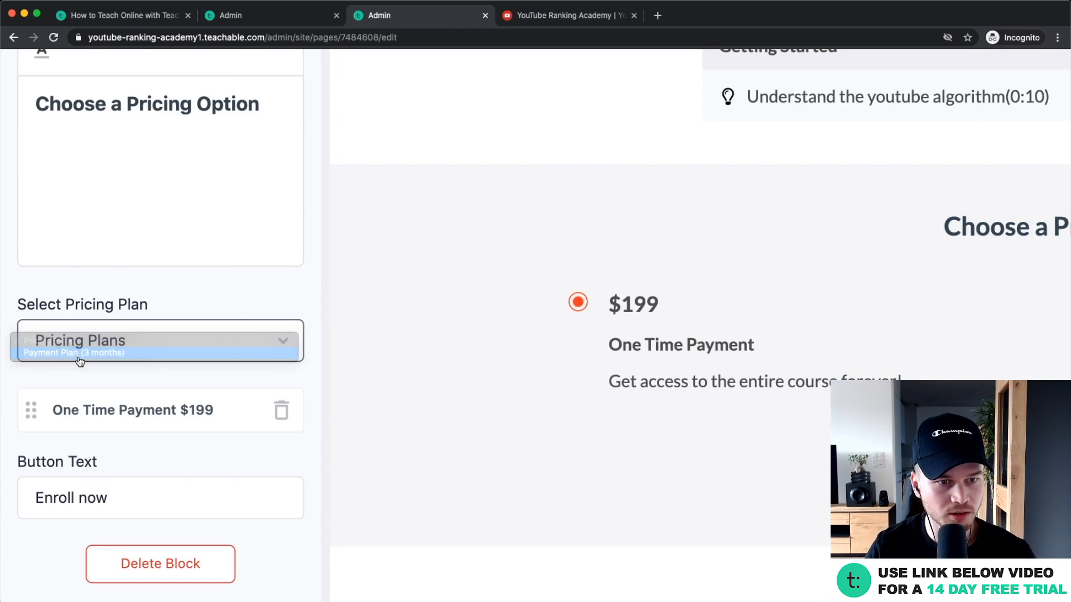
pyautogui.scroll(-3, 133, 475)
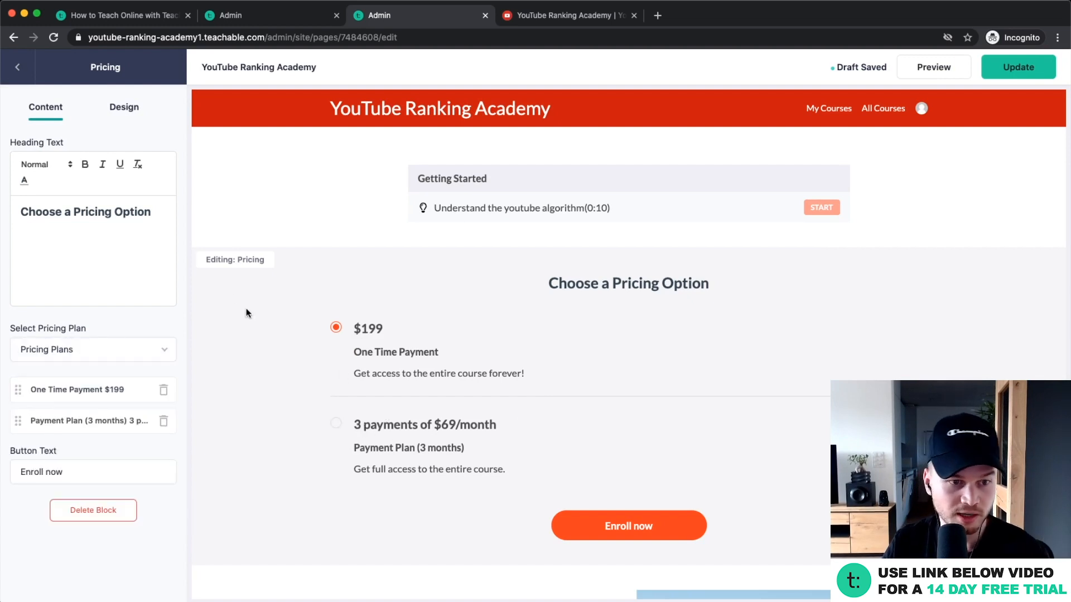
pyautogui.click(18, 67)
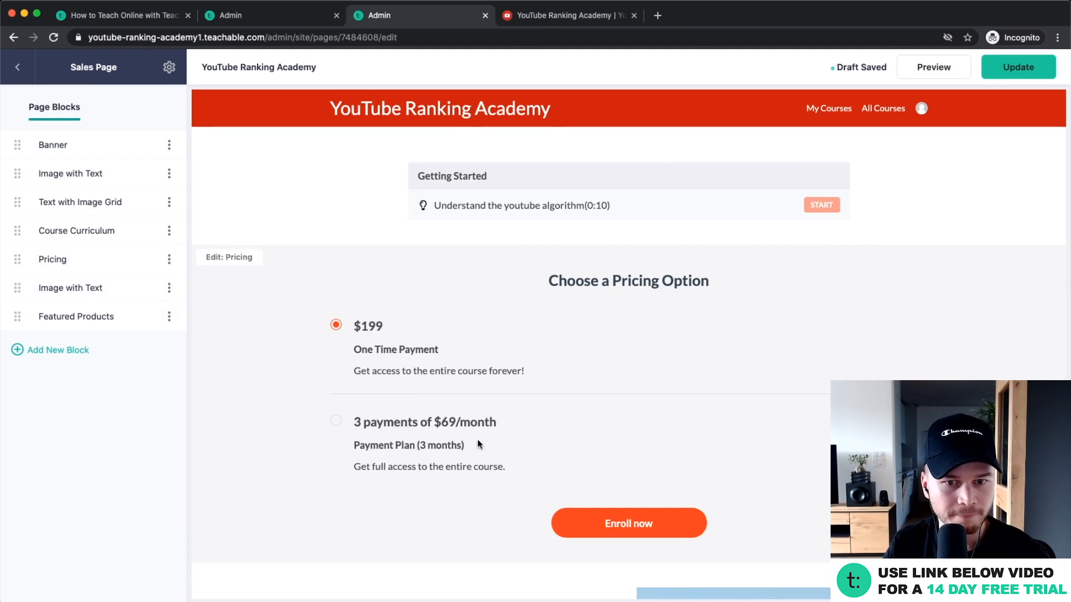
# Step: Delete the Image with Text block with the "Example Image with Text" heading below the Pricing block
pyautogui.scroll(-8, 477, 443)
pyautogui.scroll(1, 483, 437)
pyautogui.click(326, 282)
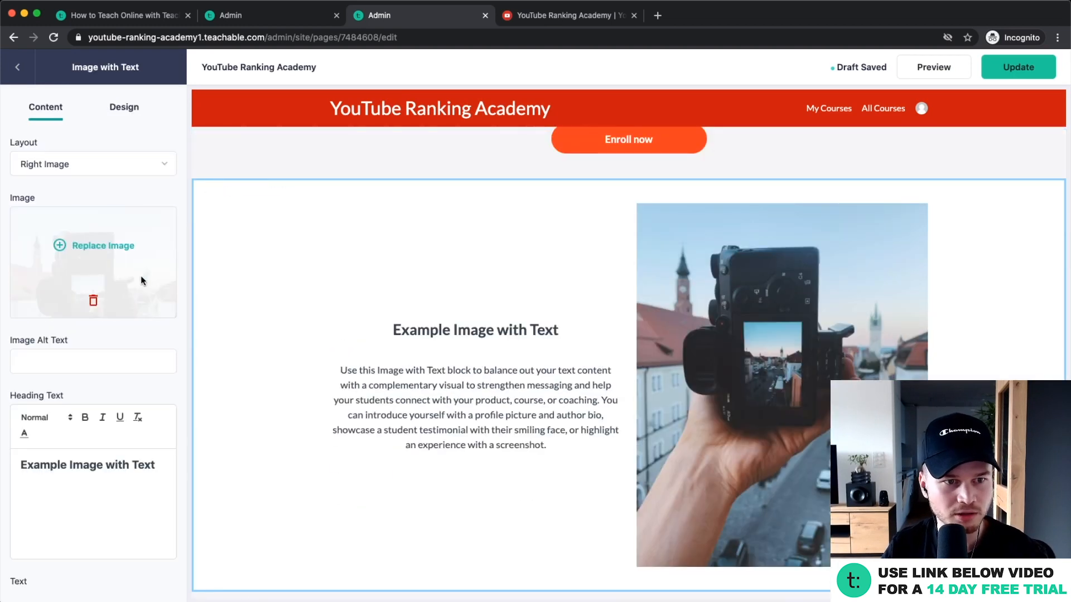
pyautogui.click(17, 67)
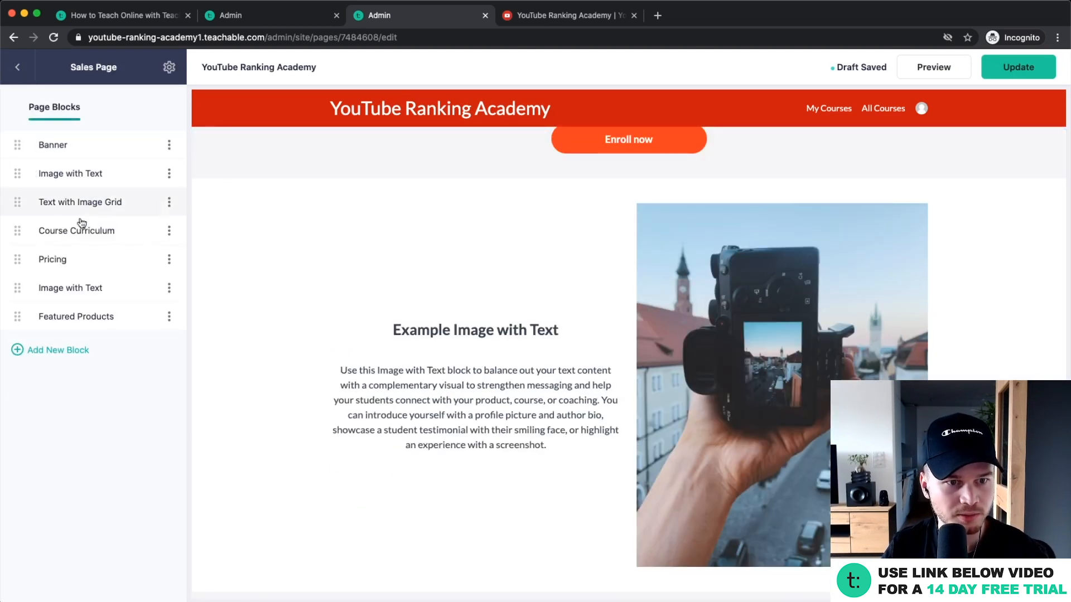
pyautogui.click(169, 288)
pyautogui.click(153, 385)
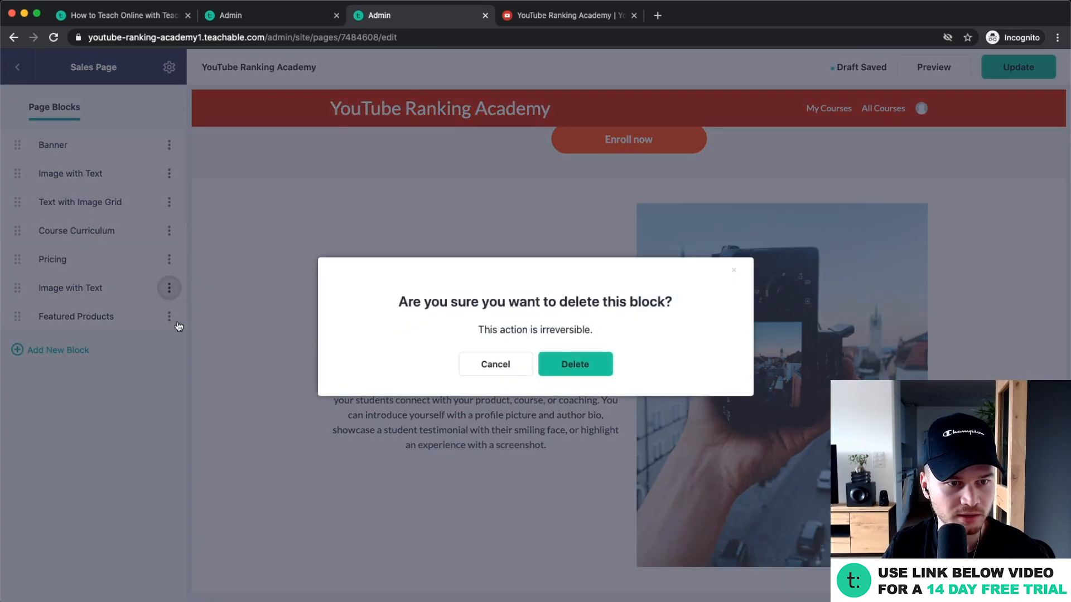
pyautogui.click(554, 364)
# Step: Delete the Featured Products block from the sales page
pyautogui.click(169, 288)
pyautogui.click(154, 386)
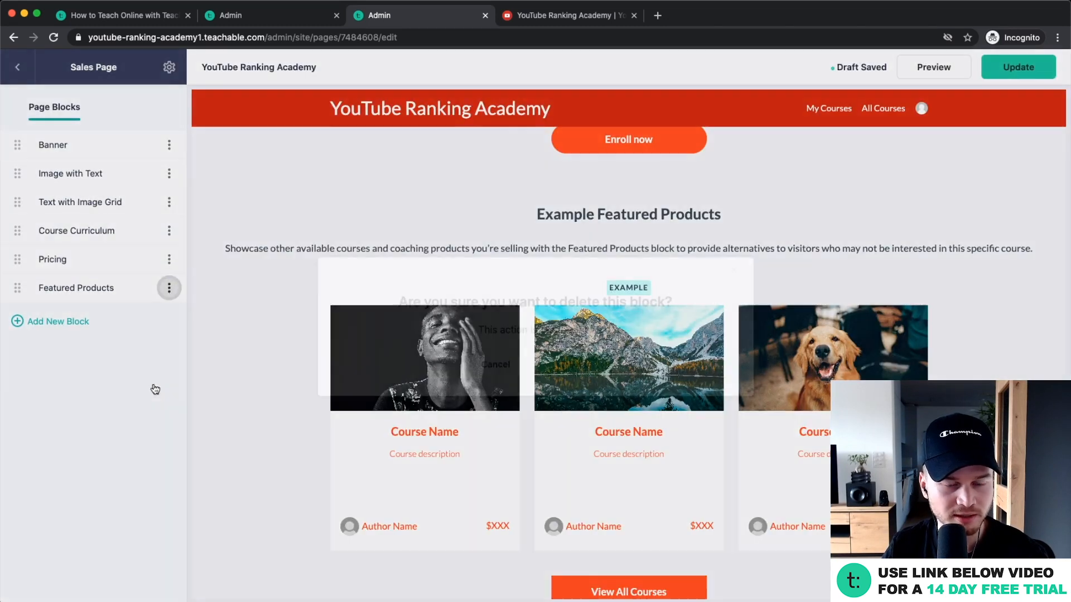
pyautogui.click(574, 365)
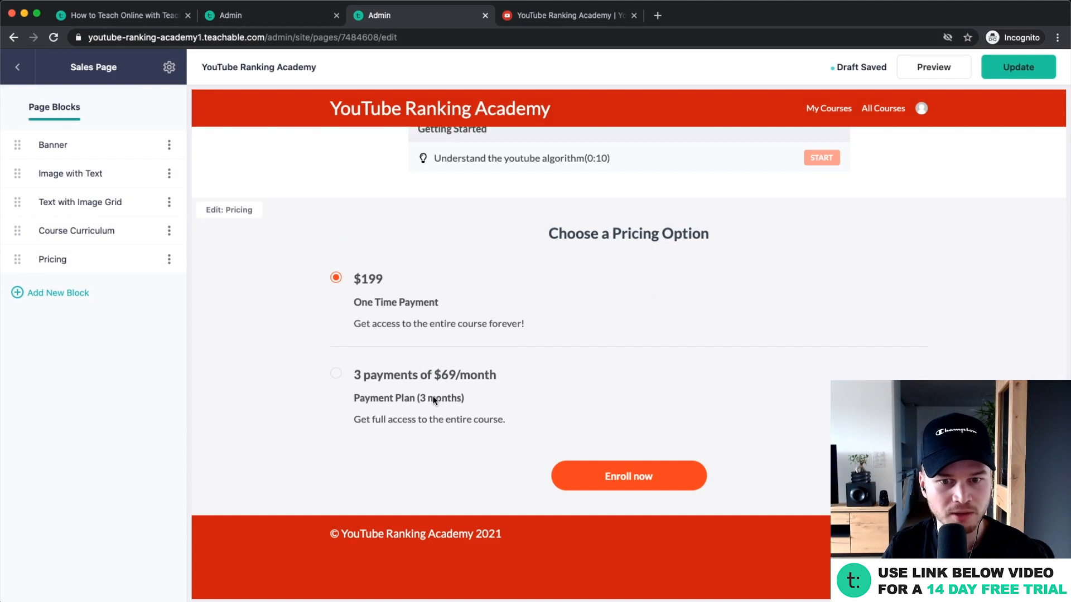
# Step: Add a new Video block to the sales page
pyautogui.scroll(15, 285, 359)
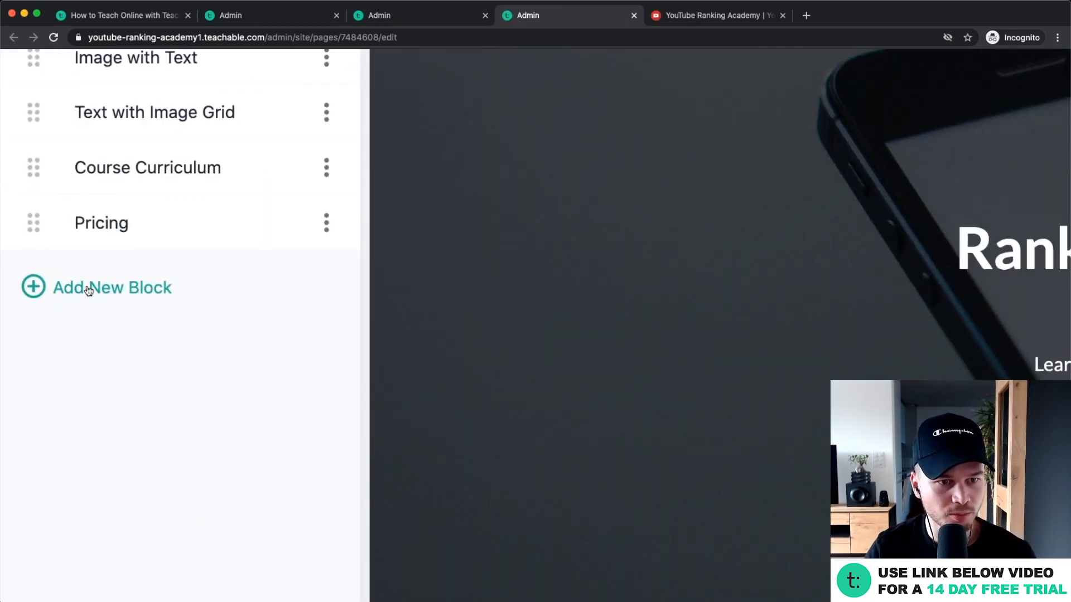
pyautogui.click(58, 291)
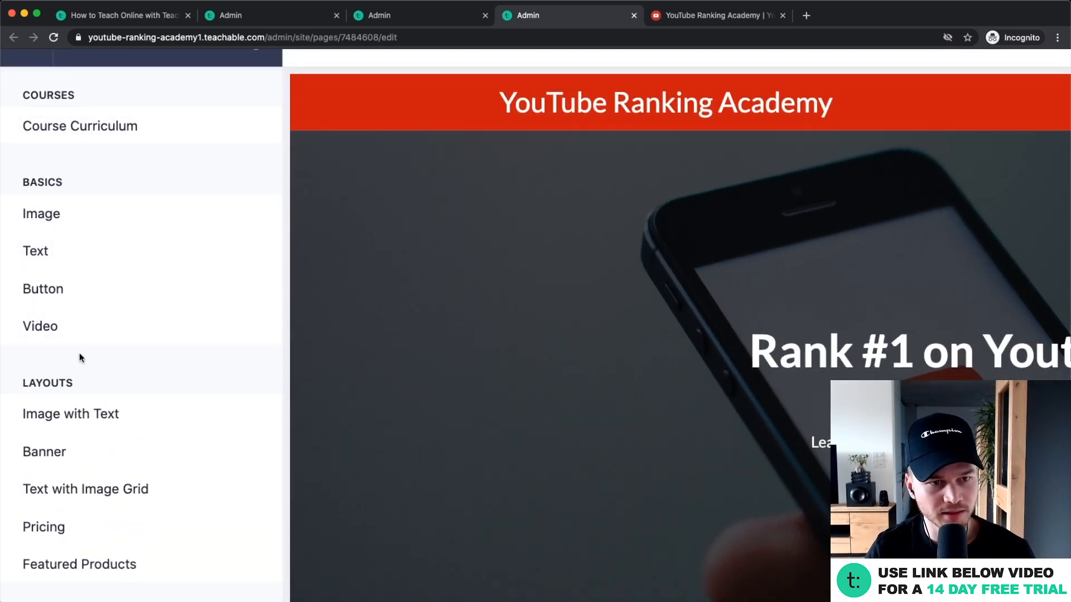
pyautogui.scroll(-1, 79, 357)
pyautogui.click(252, 284)
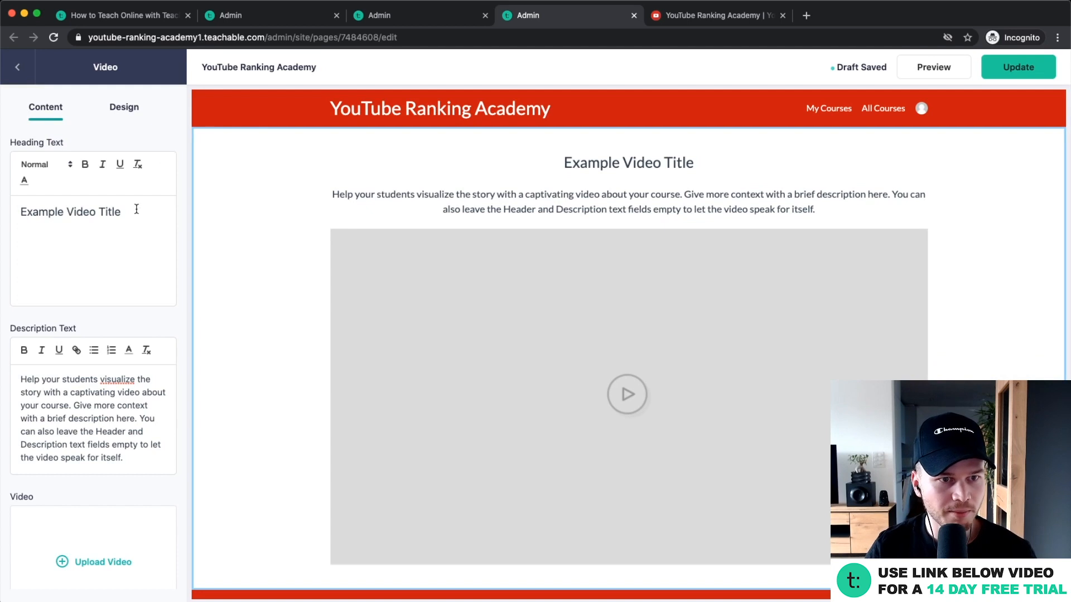
# Step: Replace the Video block's heading with "Welcome!" and clear its description text
pyautogui.moveTo(136, 212); pyautogui.dragTo(14, 211)
pyautogui.write('W')
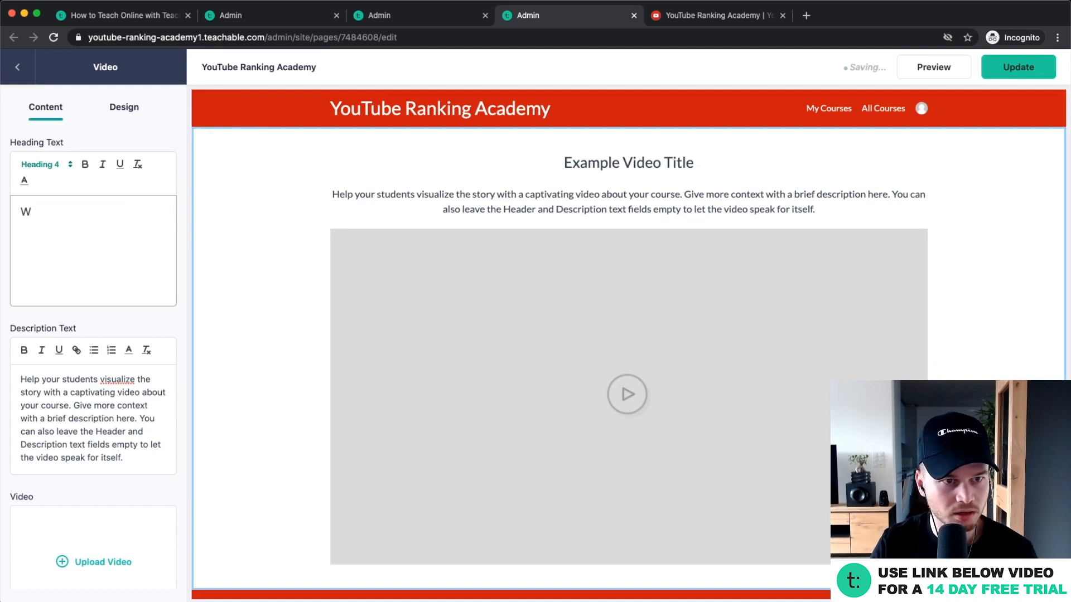
pyautogui.write('elcome!')
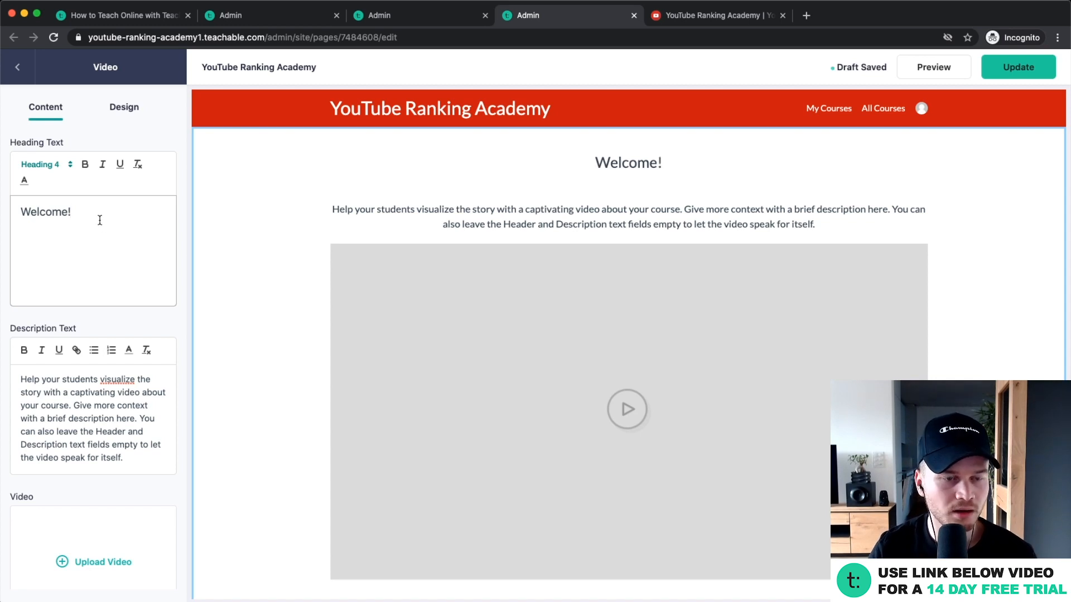
pyautogui.moveTo(22, 380); pyautogui.dragTo(154, 452)
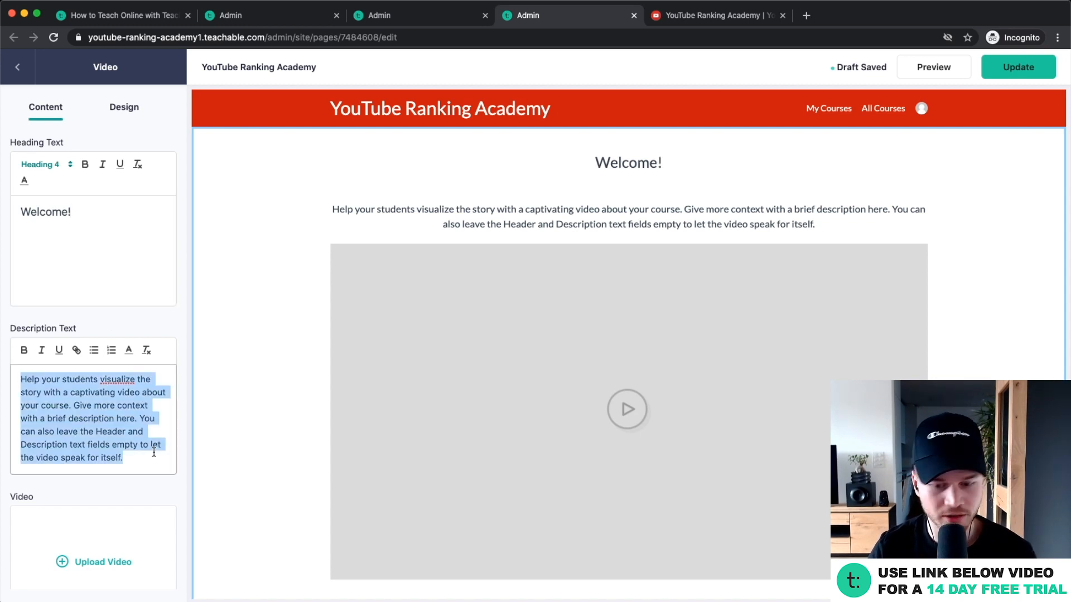
pyautogui.press('BackSpace')
# Step: Upload a video file from the computer to the Video block and return to the list of blocks
pyautogui.scroll(-3, 86, 478)
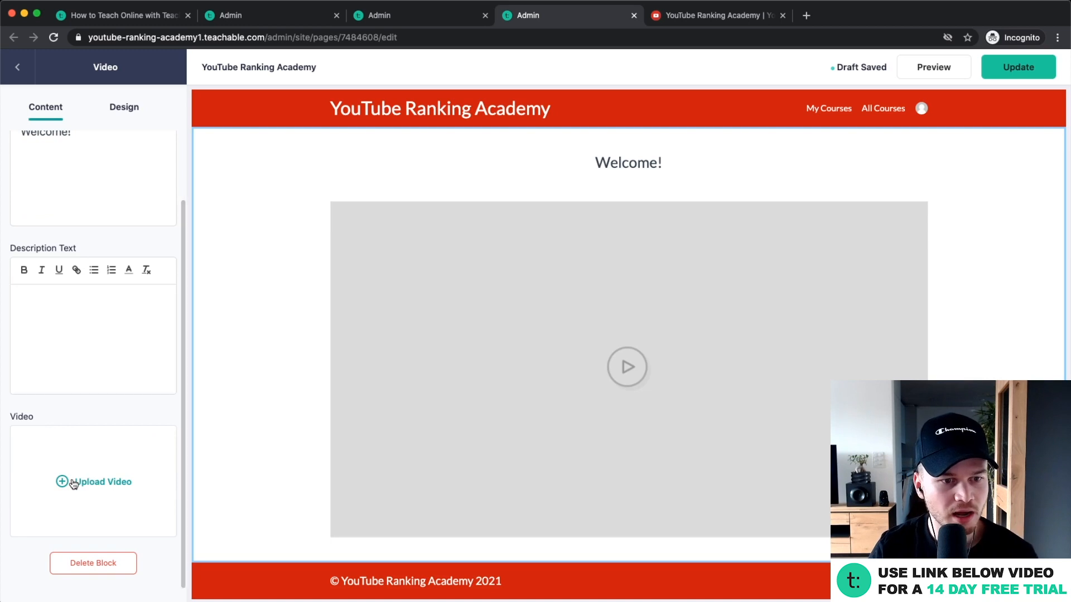
pyautogui.click(67, 481)
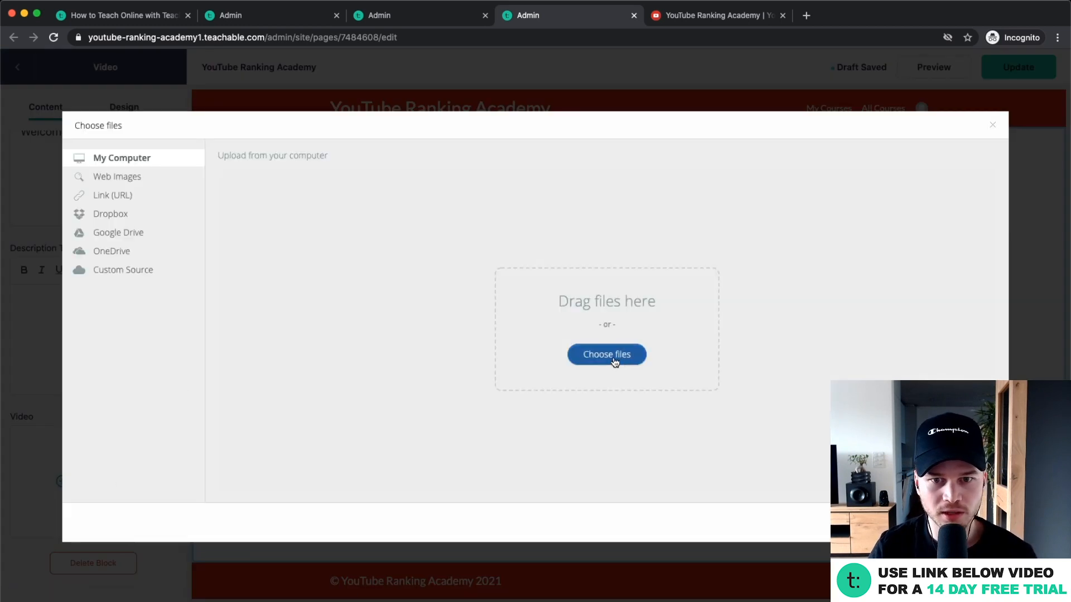
pyautogui.click(616, 361)
pyautogui.click(260, 101)
pyautogui.click(413, 78)
pyautogui.click(935, 312)
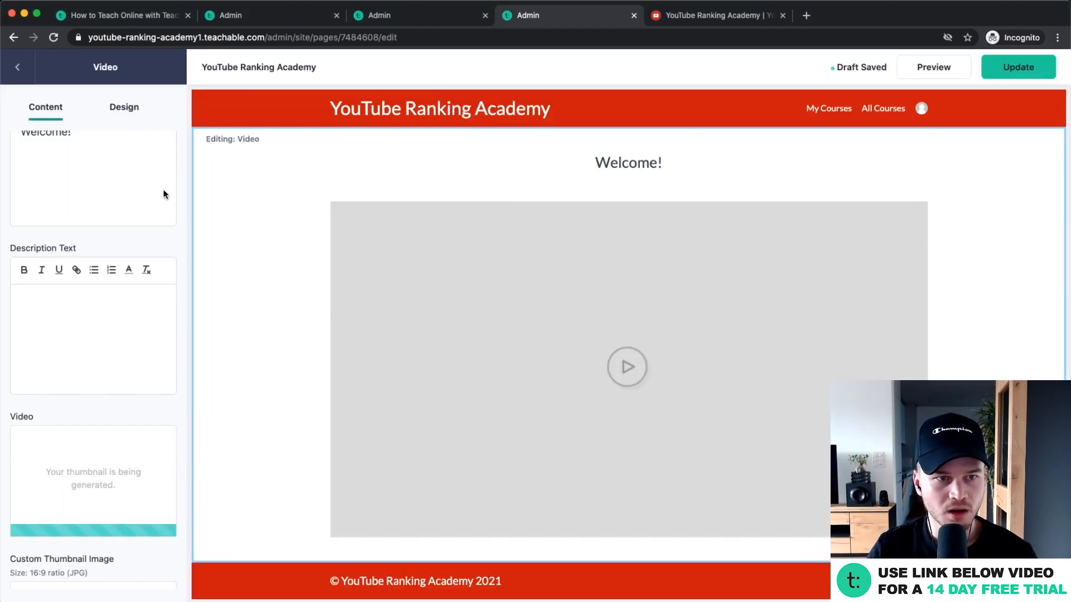
pyautogui.scroll(-3, 108, 238)
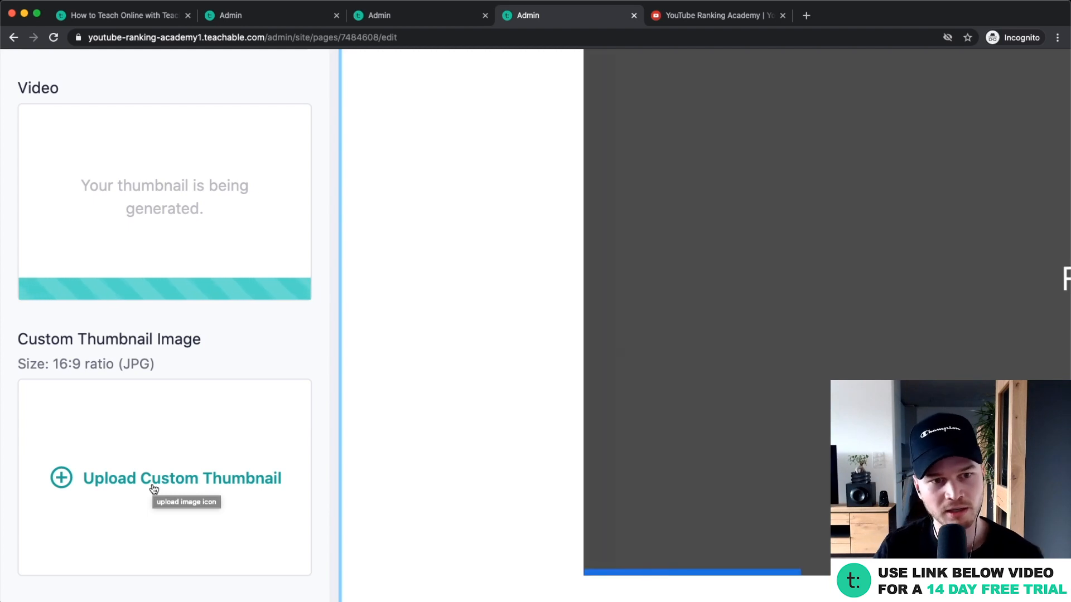
pyautogui.scroll(5, 131, 385)
pyautogui.scroll(-5, 131, 361)
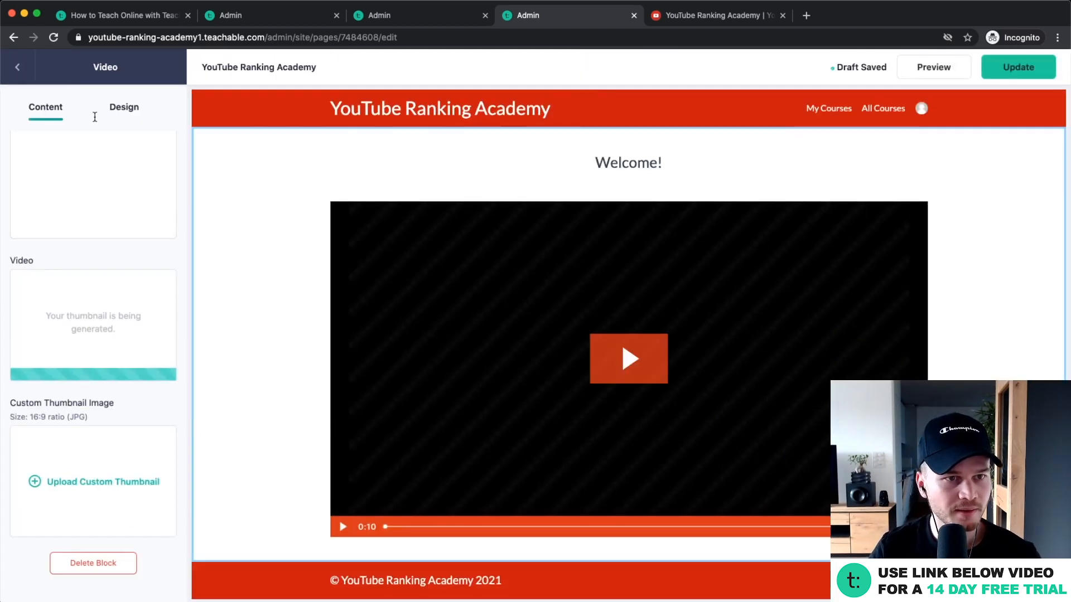
pyautogui.click(22, 67)
# Step: Move the Video block directly below the Banner block
pyautogui.scroll(5, 65, 294)
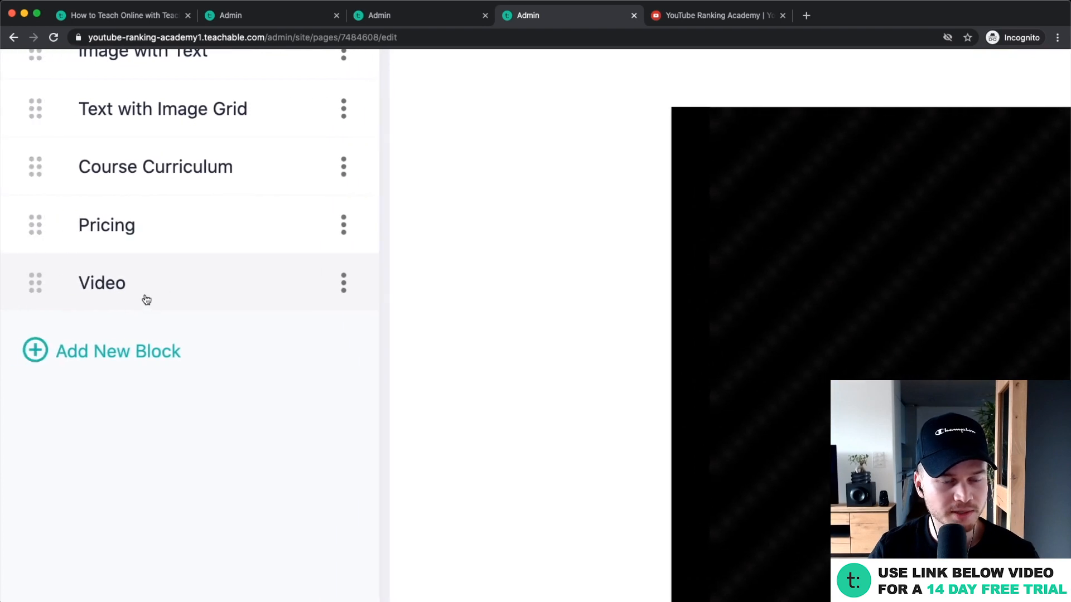
pyautogui.scroll(-5, 145, 299)
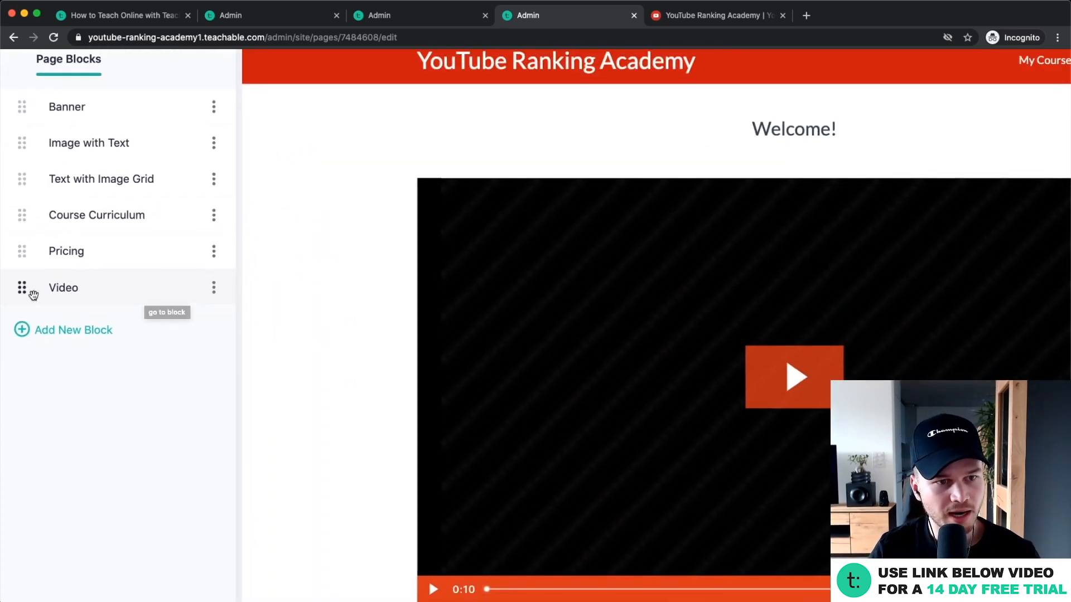
pyautogui.moveTo(24, 287); pyautogui.dragTo(53, 148)
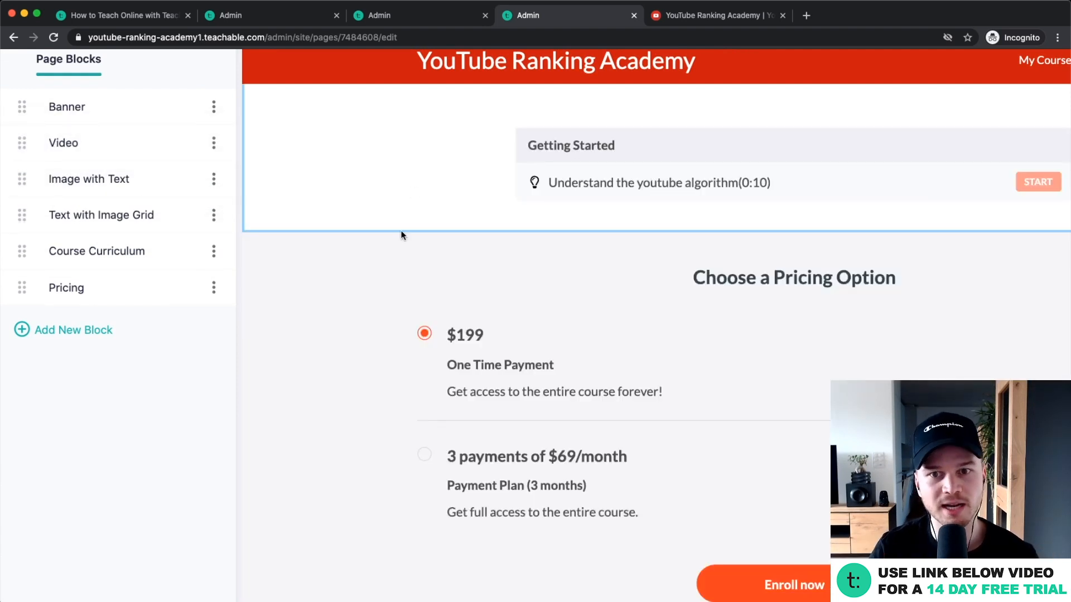
pyautogui.scroll(10, 425, 301)
pyautogui.scroll(-3, 459, 317)
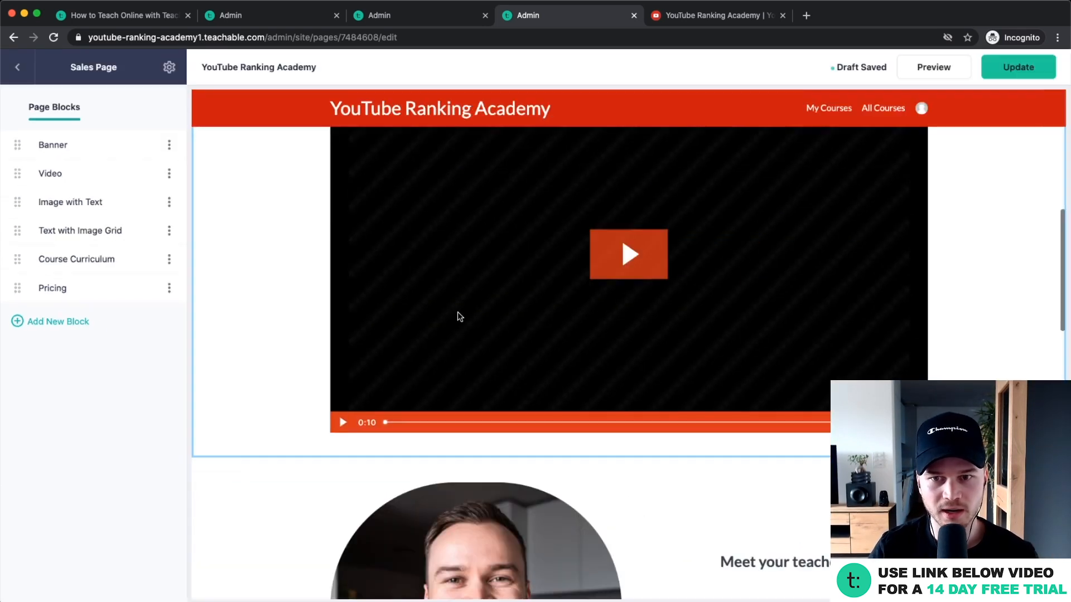
pyautogui.scroll(5, 456, 315)
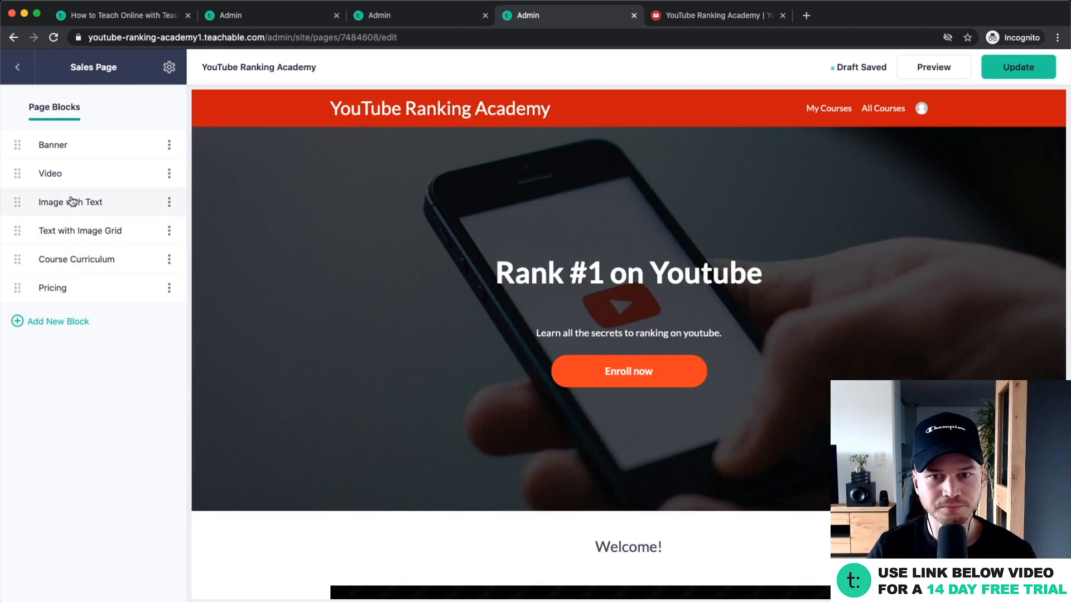
# Step: Publish the sales page changes, open a fresh preview of the page and close the old preview tab
pyautogui.click(996, 74)
pyautogui.click(921, 68)
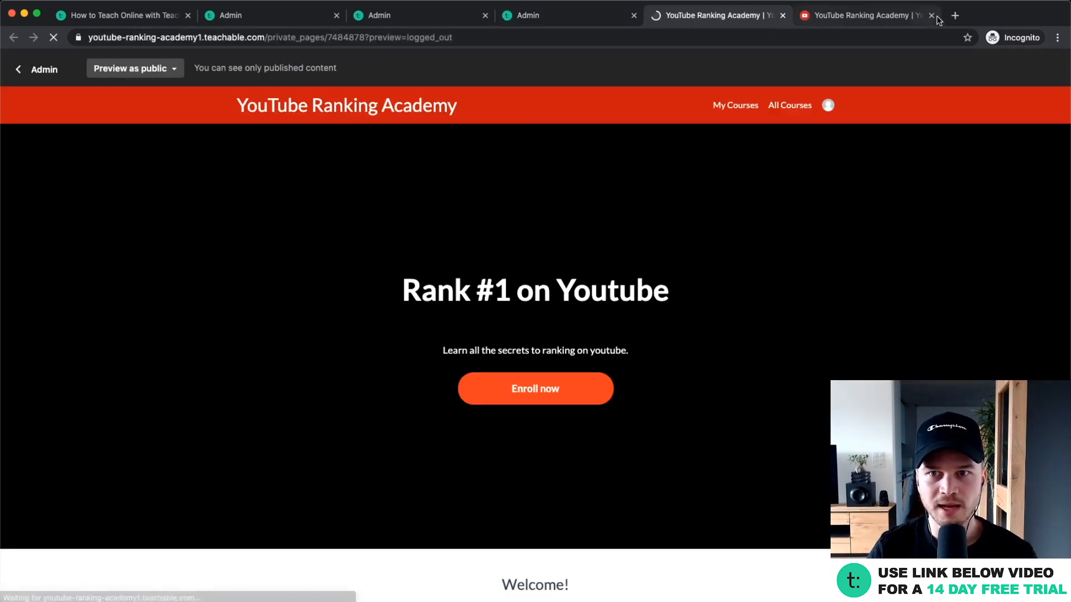
pyautogui.click(931, 15)
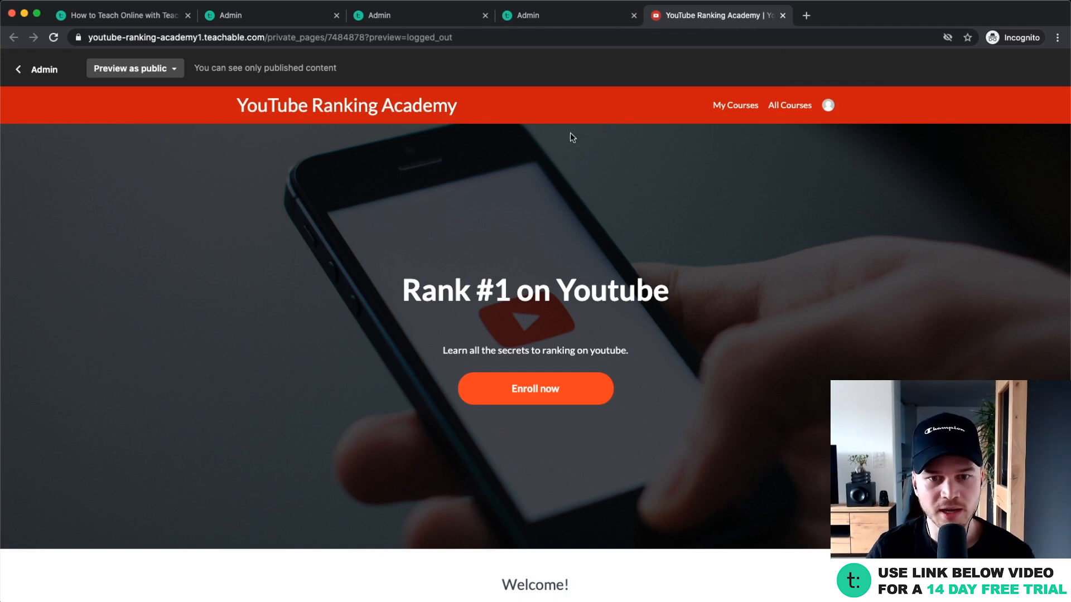
# Step: Review the sales page preview from banner to pricing, briefly playing the welcome video
pyautogui.scroll(-6, 561, 391)
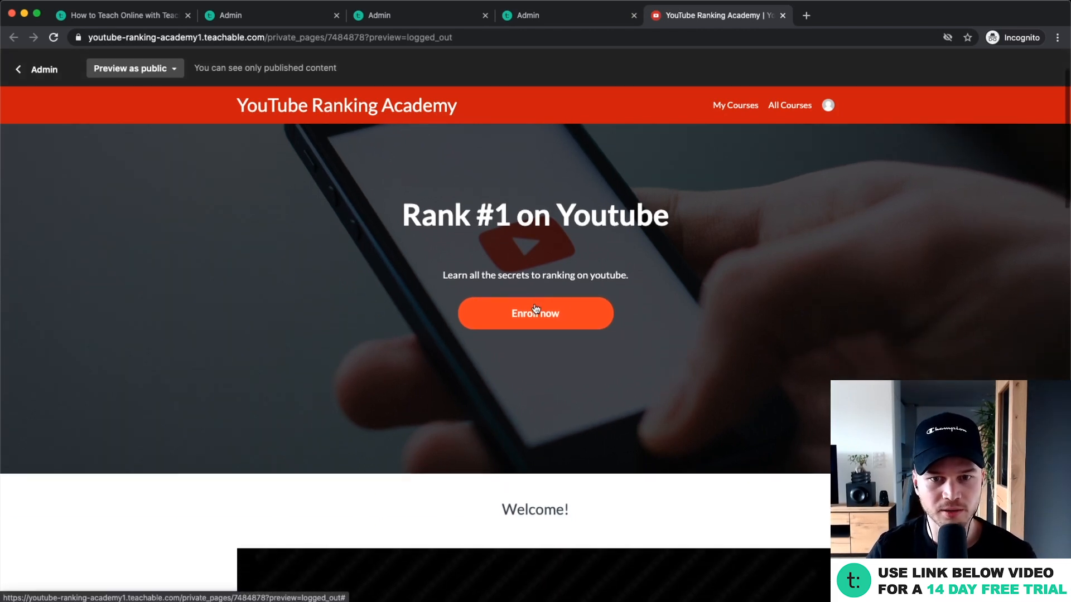
pyautogui.scroll(-4, 533, 309)
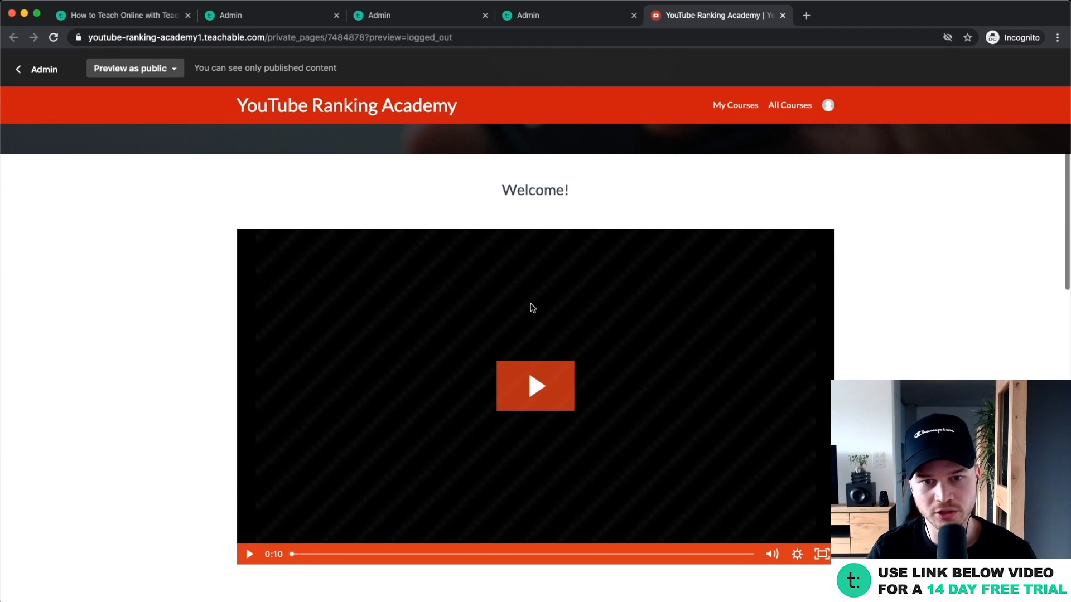
pyautogui.click(533, 310)
pyautogui.click(534, 355)
pyautogui.scroll(-1, 538, 357)
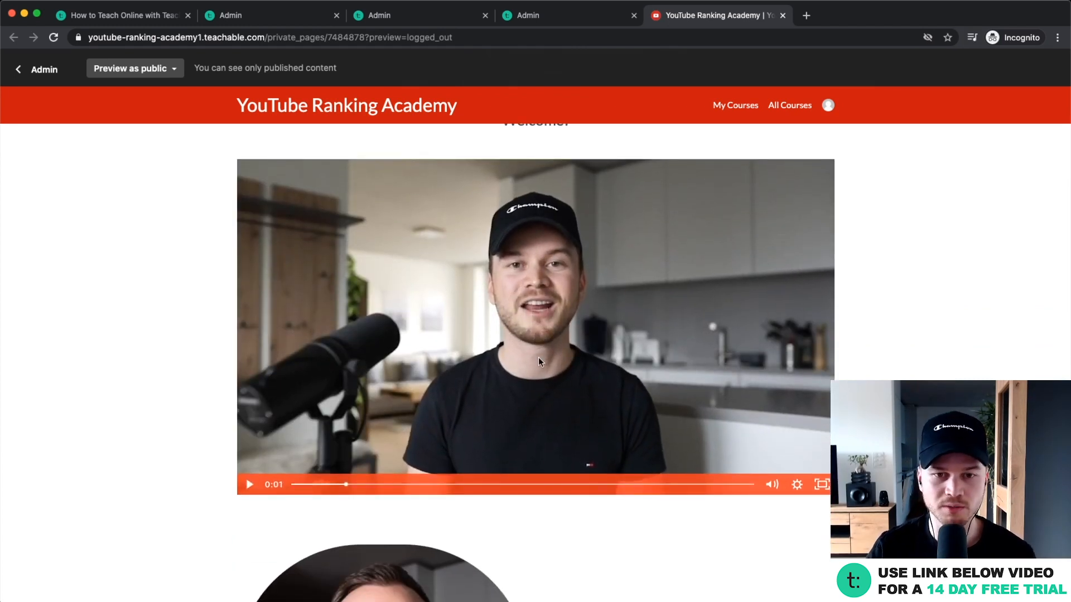
pyautogui.scroll(-6, 538, 357)
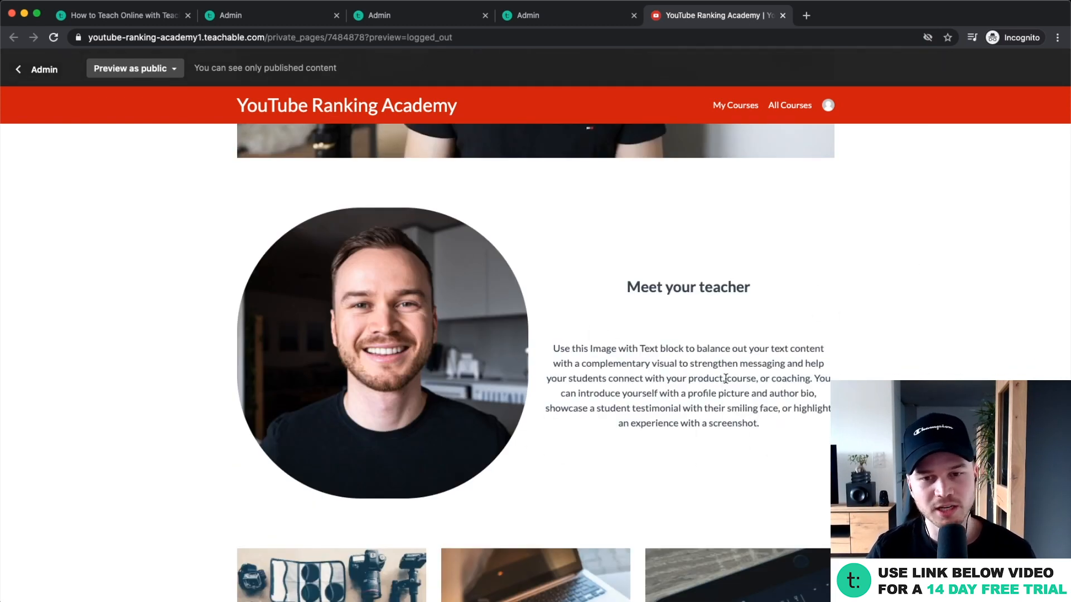
pyautogui.scroll(4, 726, 378)
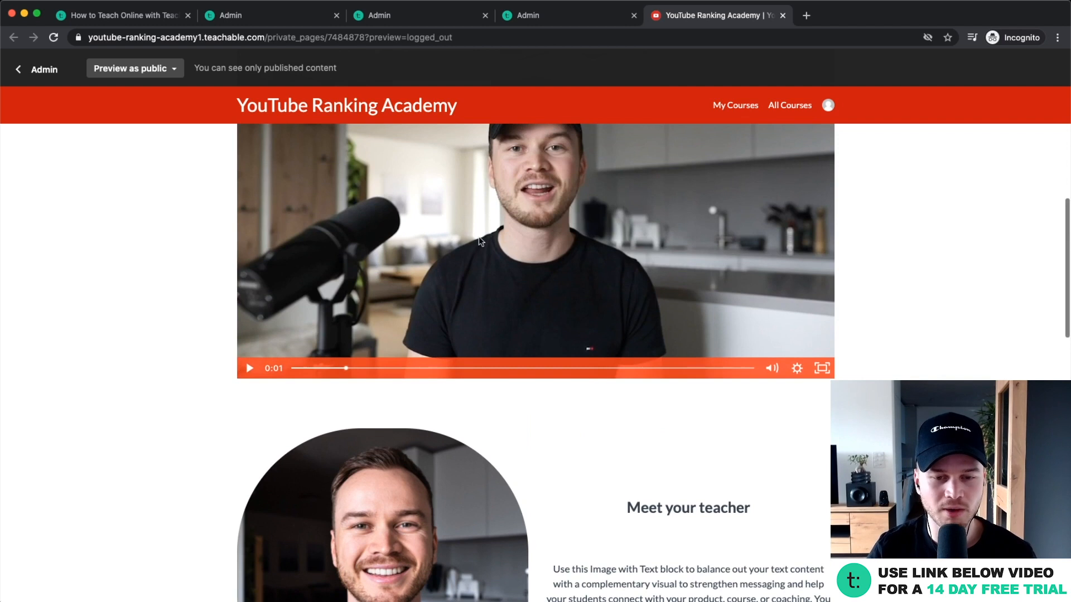
pyautogui.scroll(-11, 535, 367)
pyautogui.scroll(-7, 535, 367)
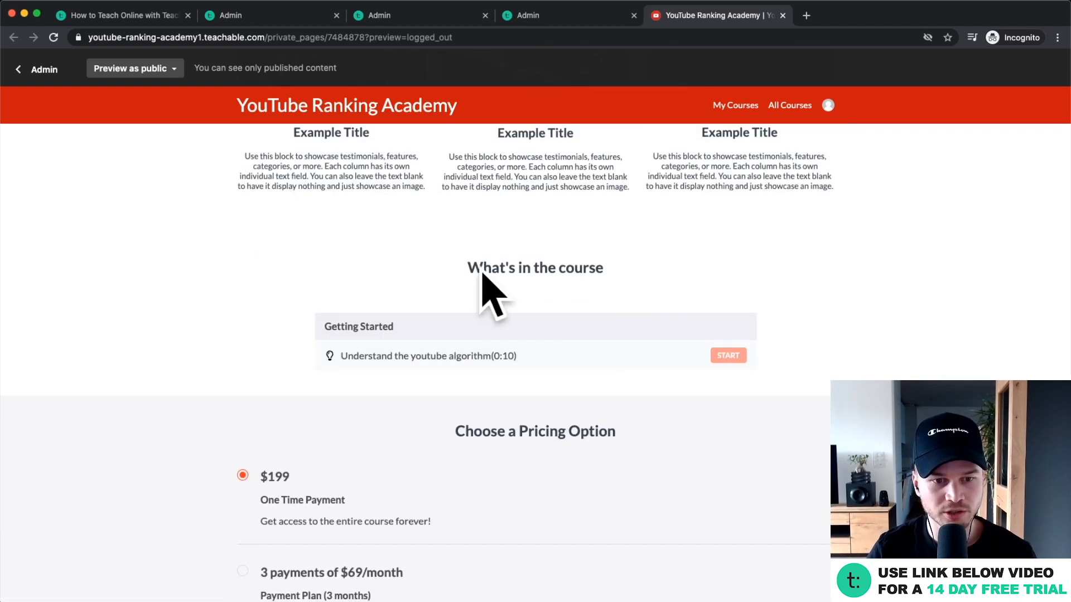
# Step: Try both pricing options in the preview and proceed to checkout with the $199 One Time Payment plan
pyautogui.click(244, 377)
pyautogui.click(255, 283)
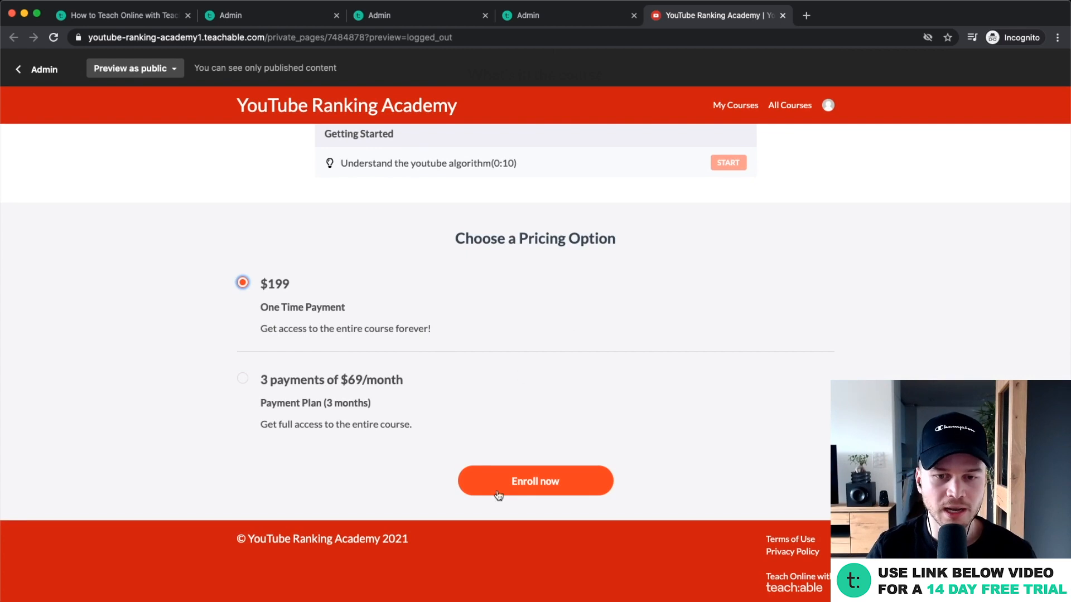
pyautogui.click(525, 479)
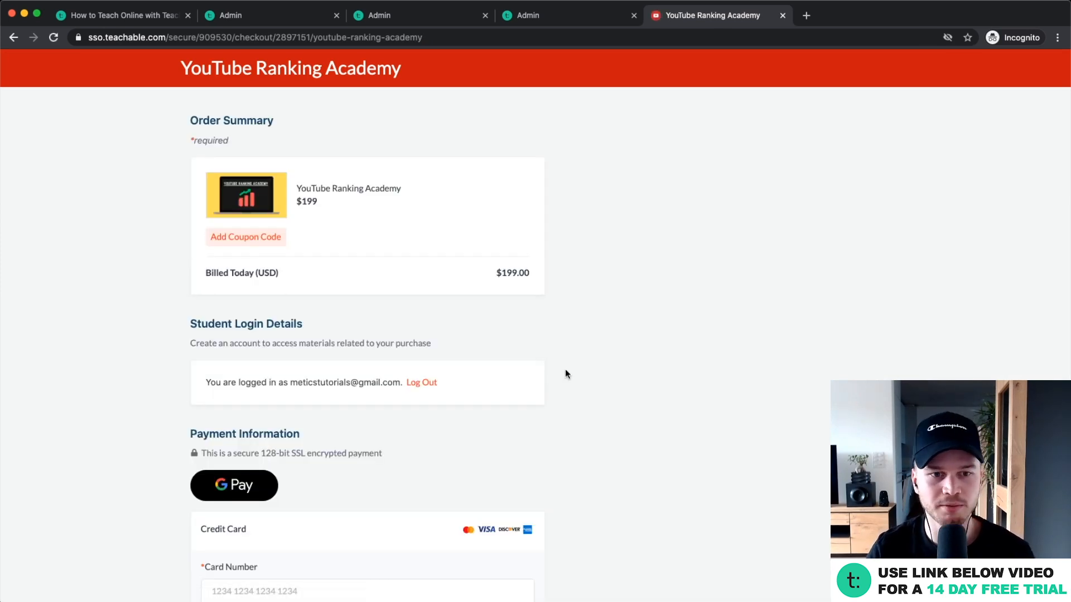
# Step: Close the checkout and sales page editor tabs, and open the course's Checkout page for editing from the pages list
pyautogui.click(783, 15)
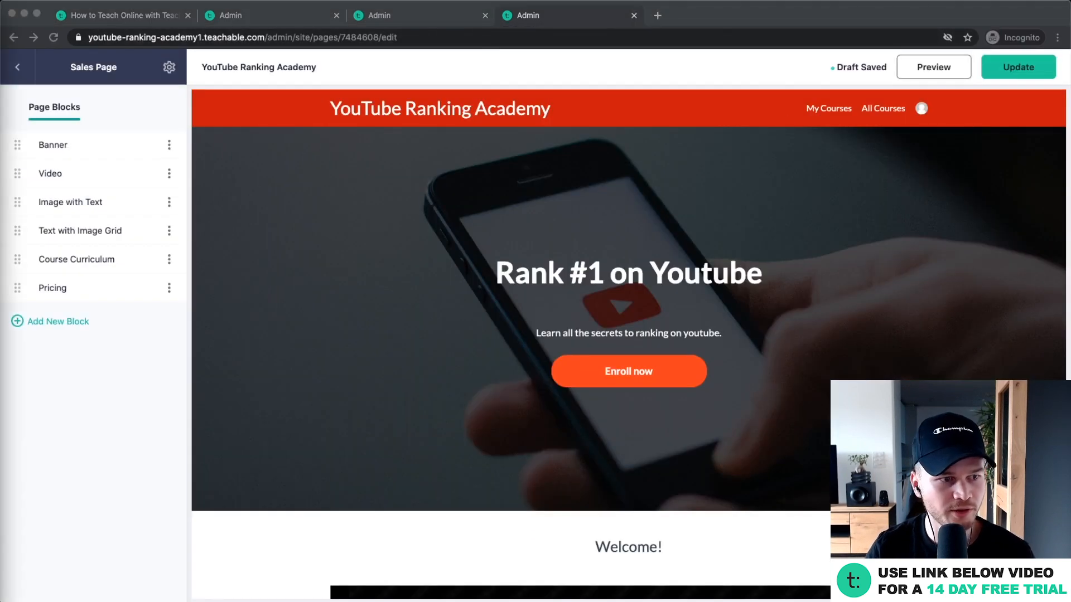
pyautogui.click(634, 15)
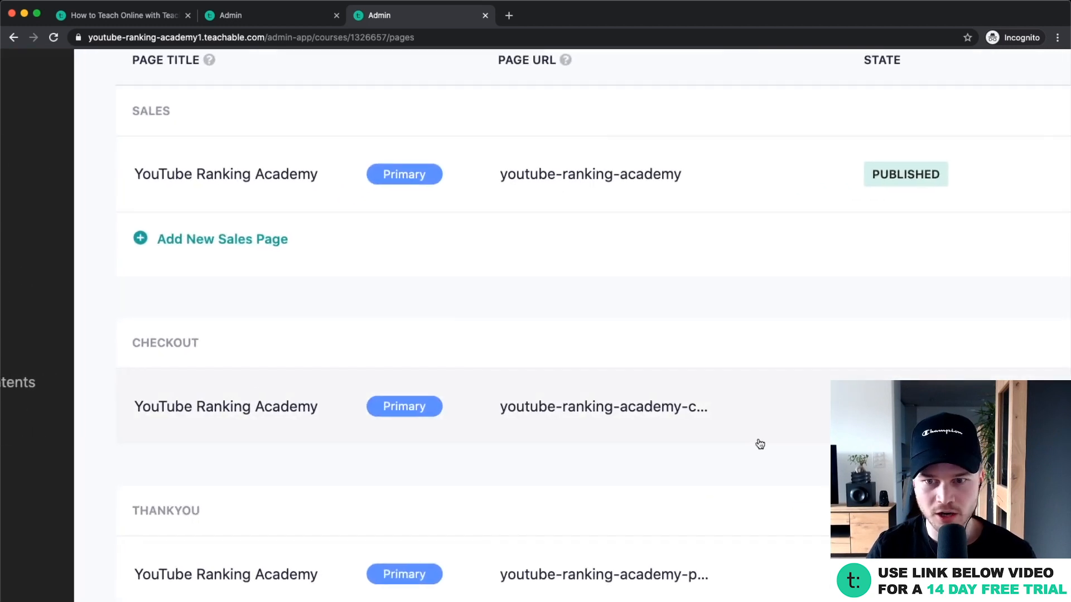
pyautogui.scroll(-5, 795, 447)
pyautogui.scroll(5, 924, 397)
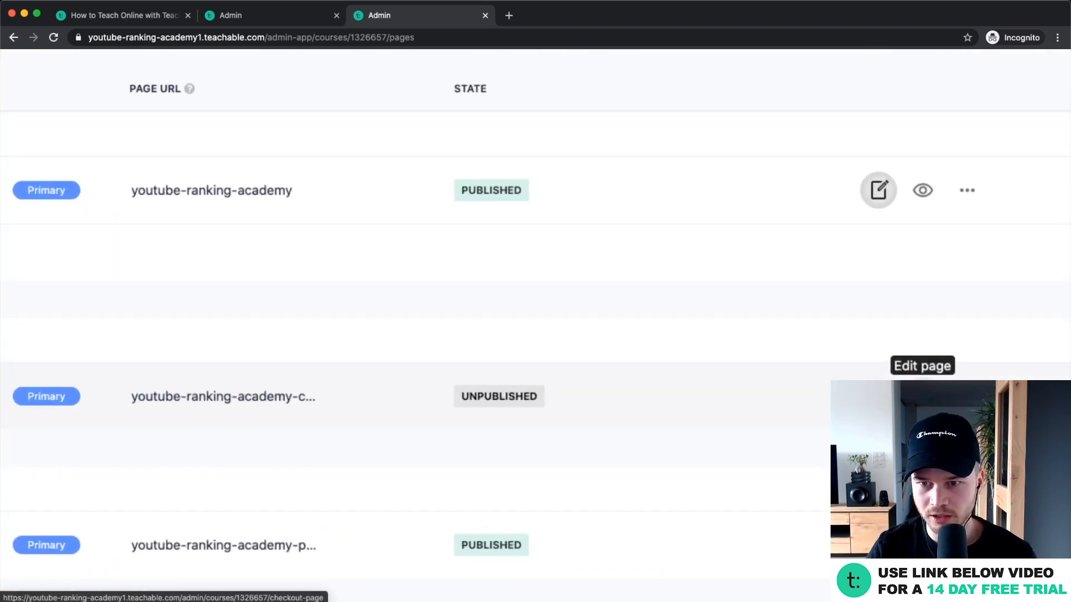
pyautogui.click(923, 396)
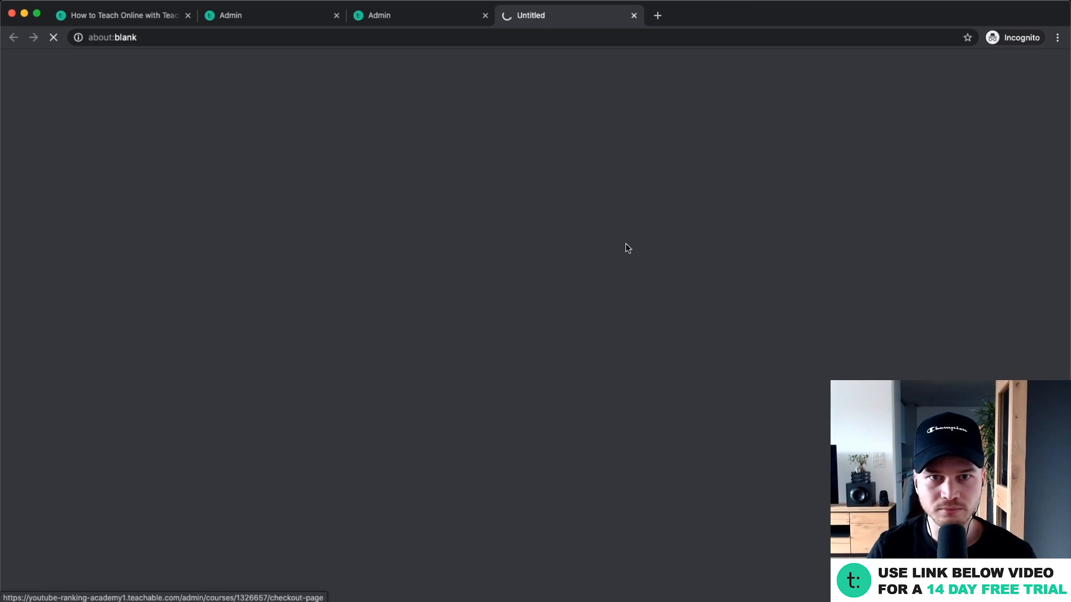
# Step: Return to the course's pages list, add a new sales page and close its editor tab
pyautogui.click(434, 24)
pyautogui.scroll(-5, 489, 304)
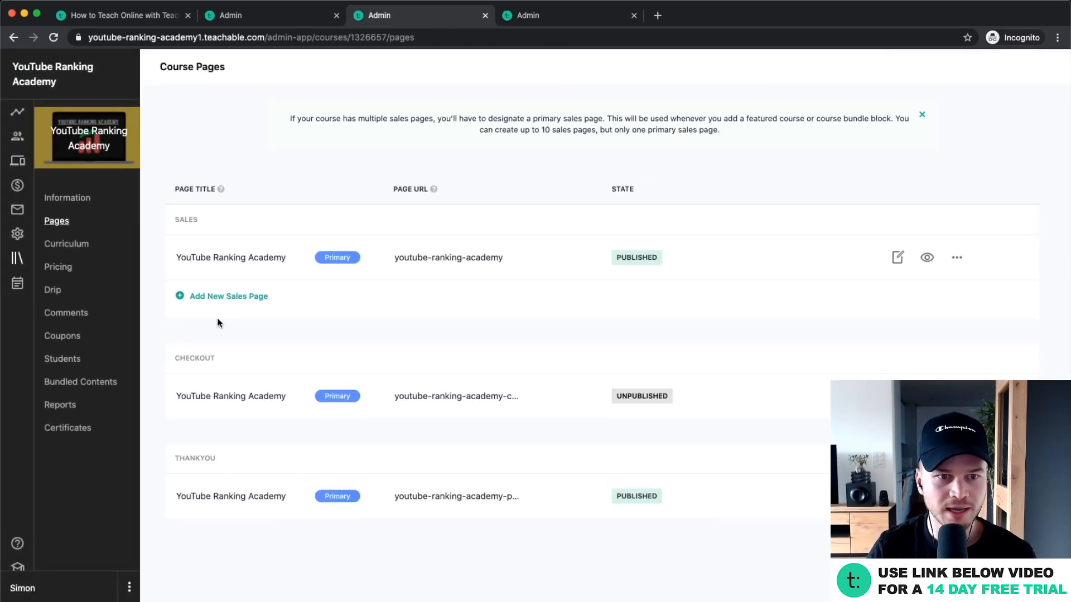
pyautogui.scroll(5, 210, 305)
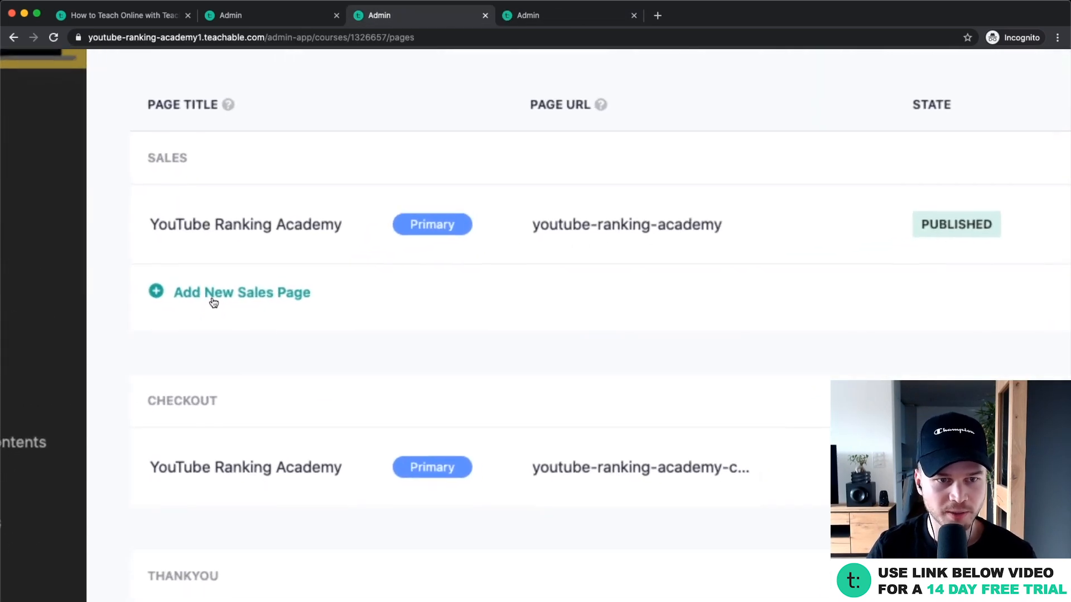
pyautogui.scroll(-5, 211, 300)
pyautogui.click(212, 300)
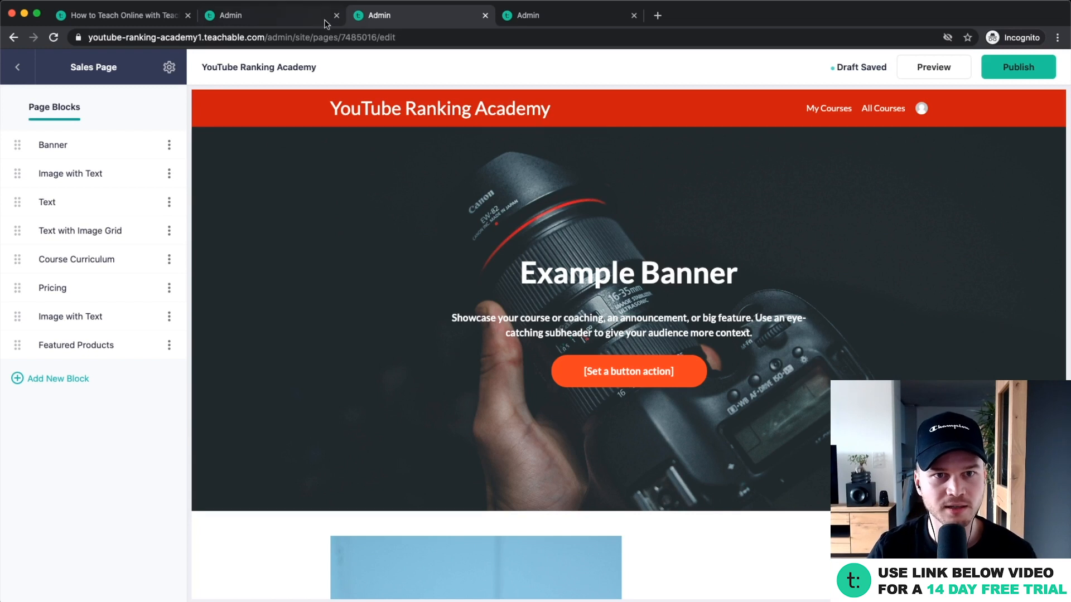
pyautogui.click(484, 15)
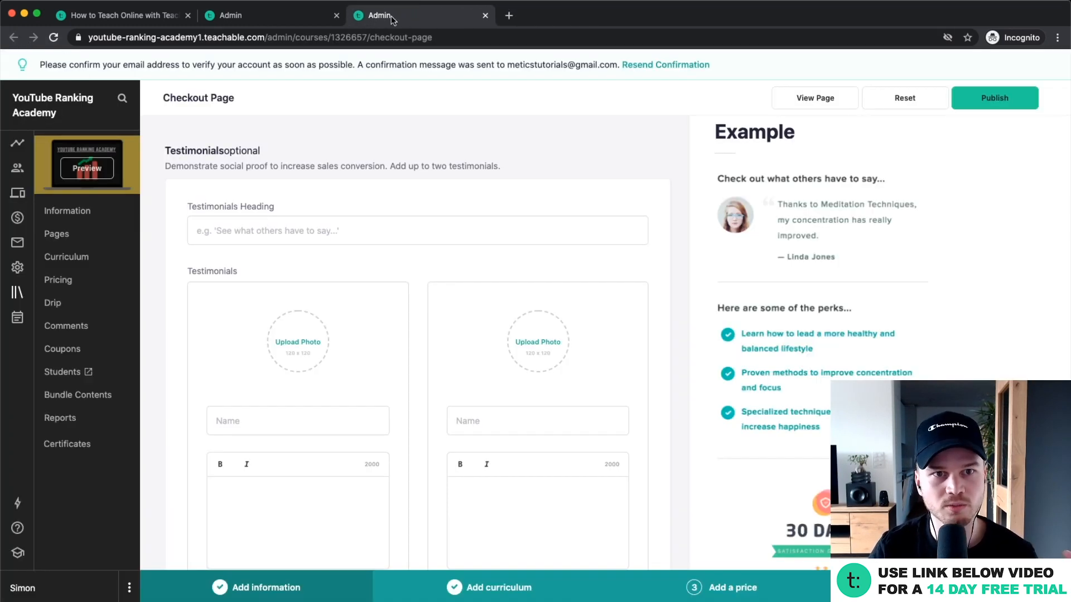
# Step: Go back to the course's pages list and open the Checkout page for editing in a new tab
pyautogui.click(298, 19)
pyautogui.click(427, 15)
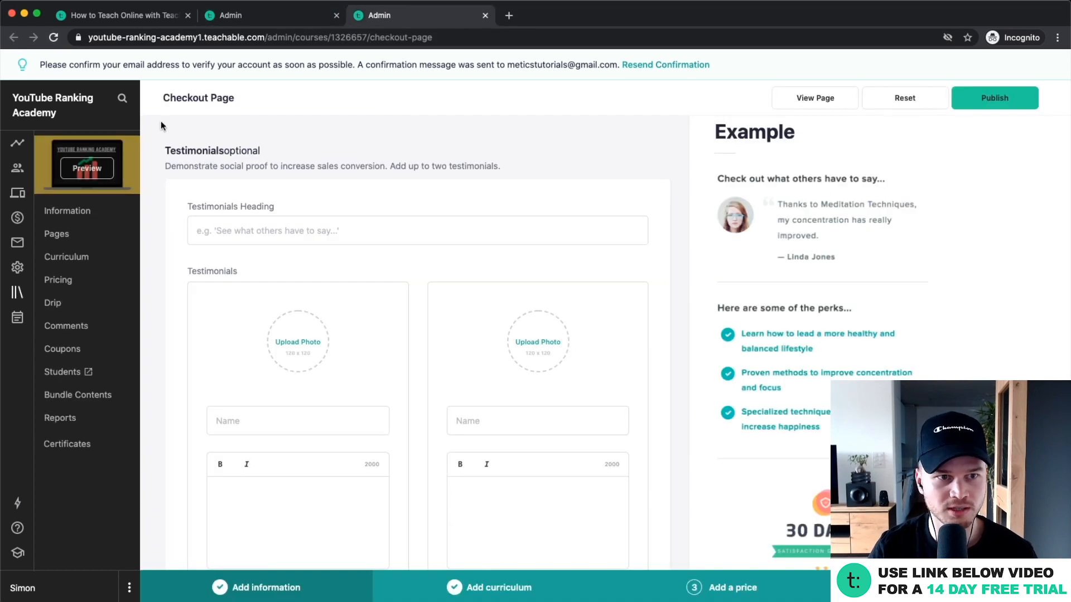
pyautogui.click(65, 239)
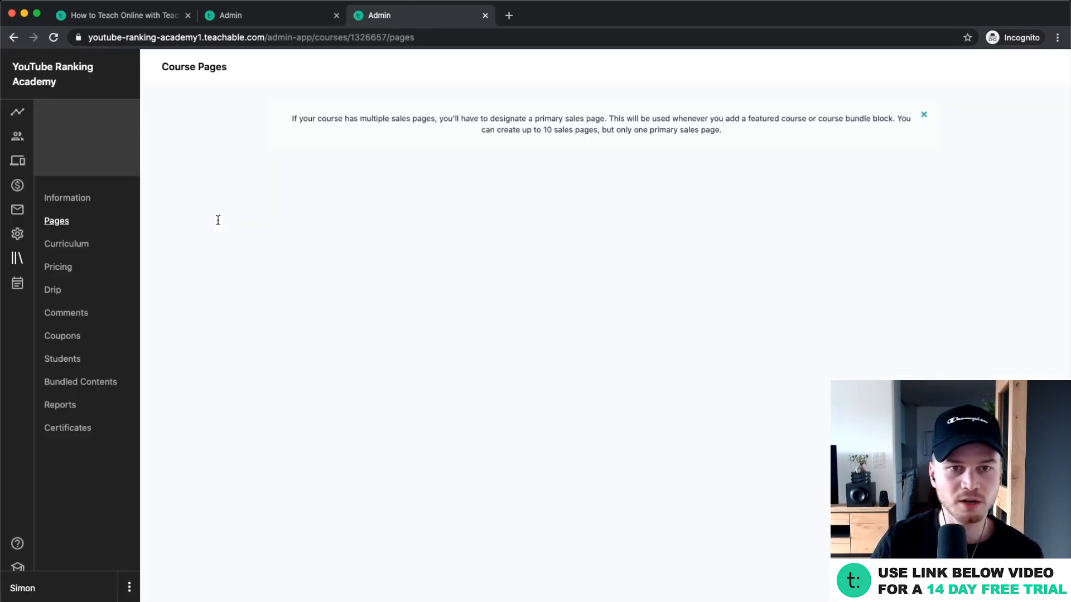
pyautogui.scroll(-1, 311, 383)
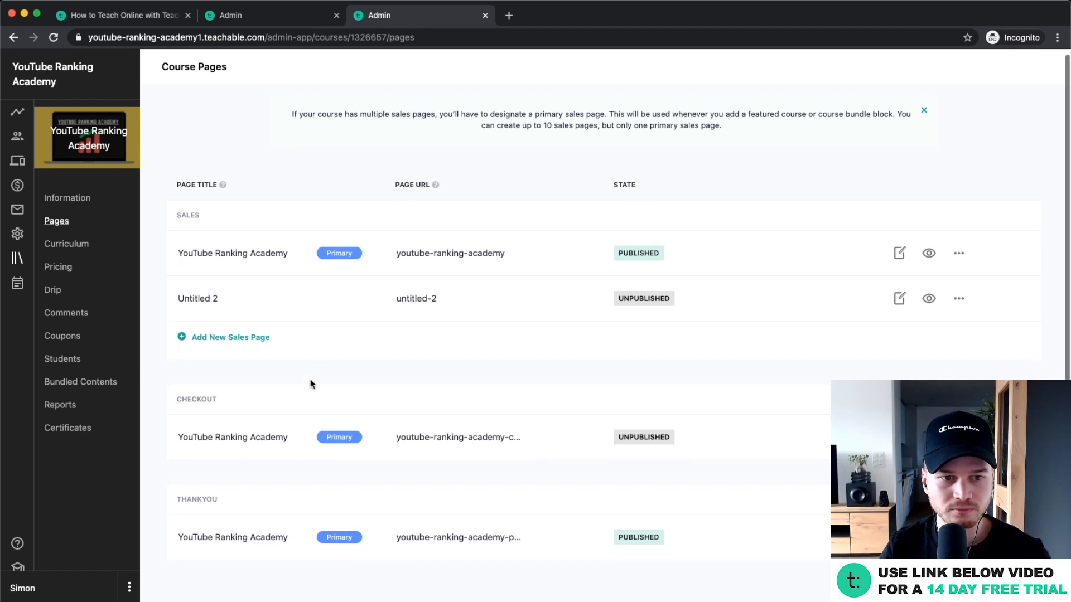
pyautogui.scroll(3, 229, 409)
pyautogui.hscroll(6, 235, 440)
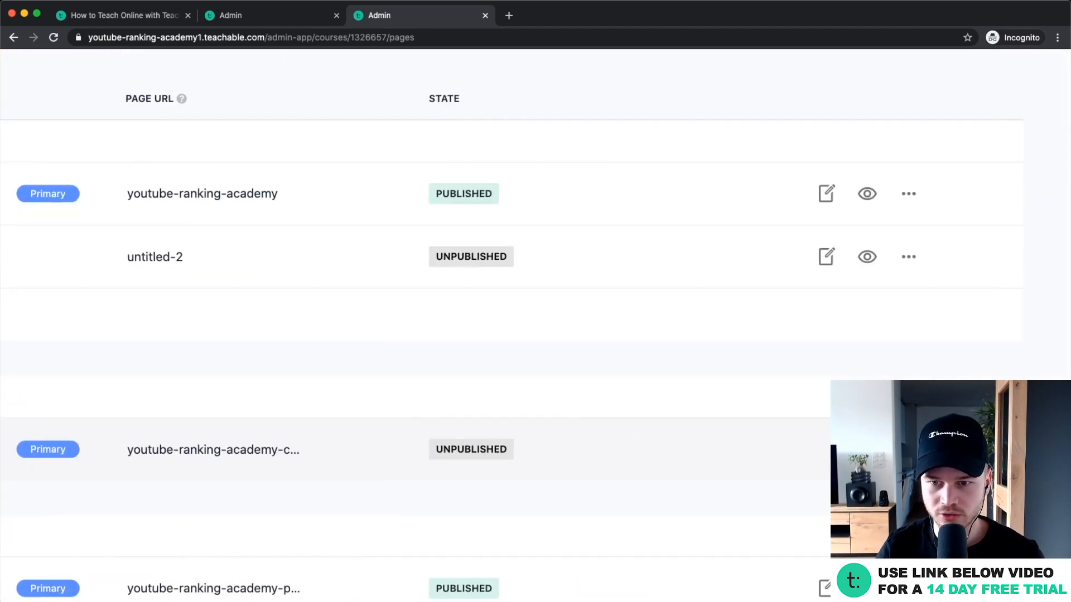
pyautogui.click(868, 449)
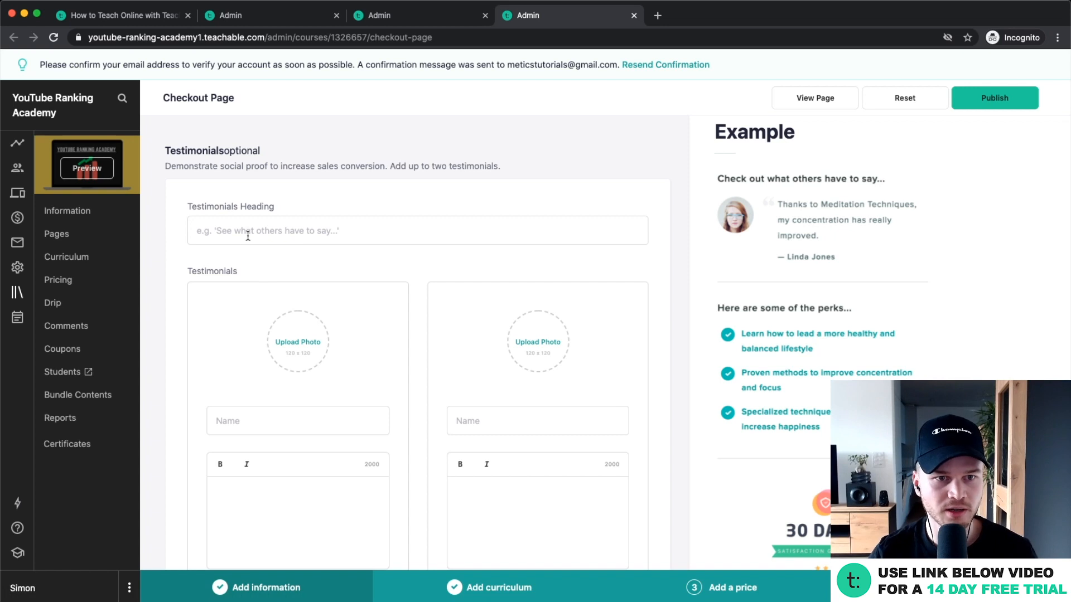
# Step: Copy the course's checkout page URL, review the live checkout page in a new tab, and close both the tab and the instructions
pyautogui.scroll(-1, 248, 237)
pyautogui.scroll(1, 268, 195)
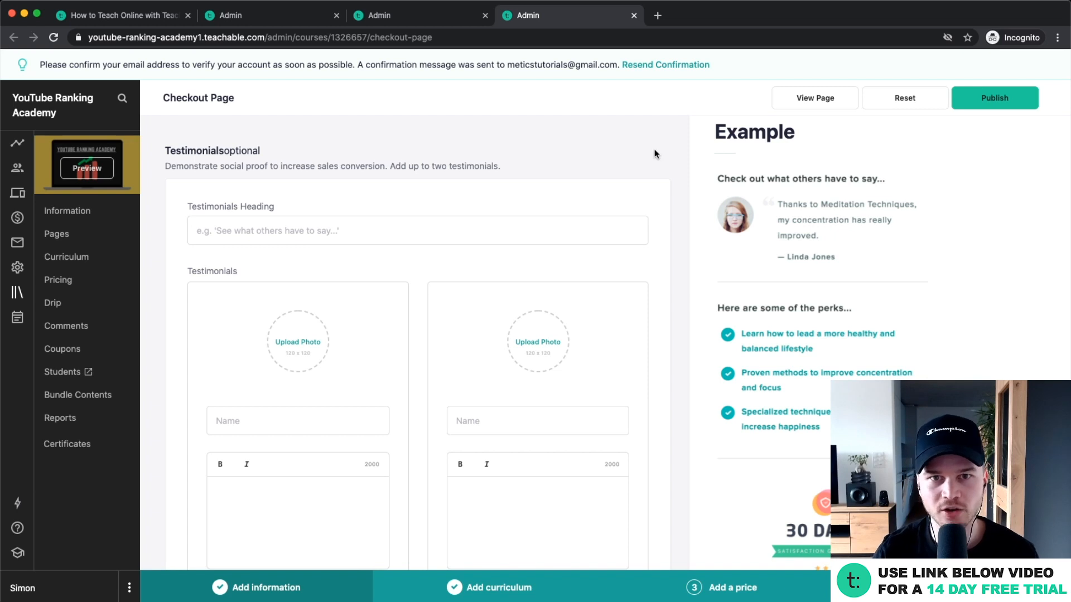
pyautogui.click(821, 98)
pyautogui.click(541, 173)
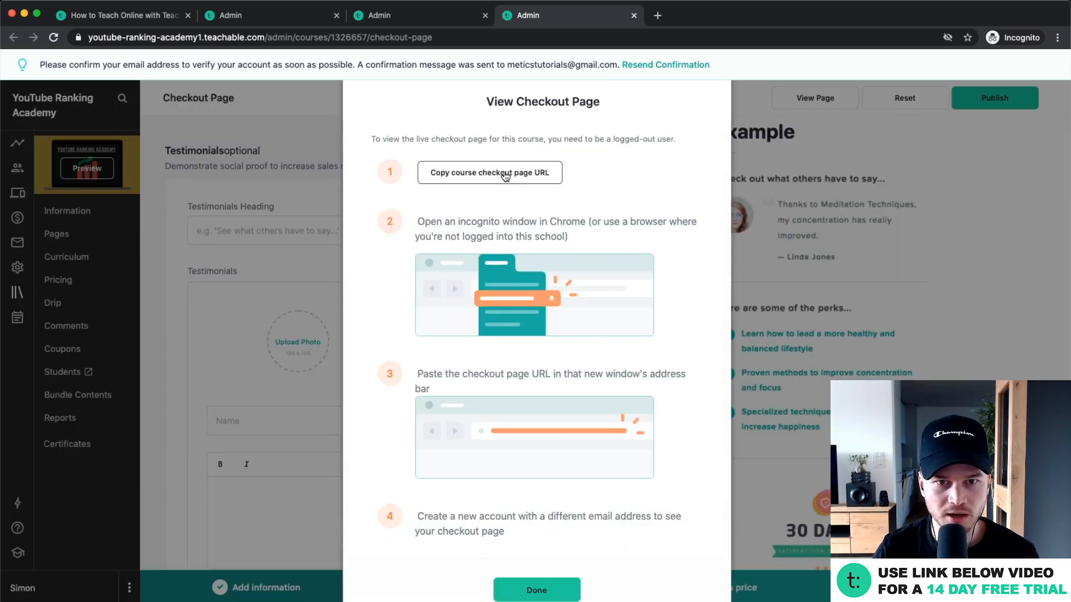
pyautogui.click(658, 17)
pyautogui.write('https://youtube-ranking-academy1.teachable.com/purchase?product_id=2897151')
pyautogui.press('Return')
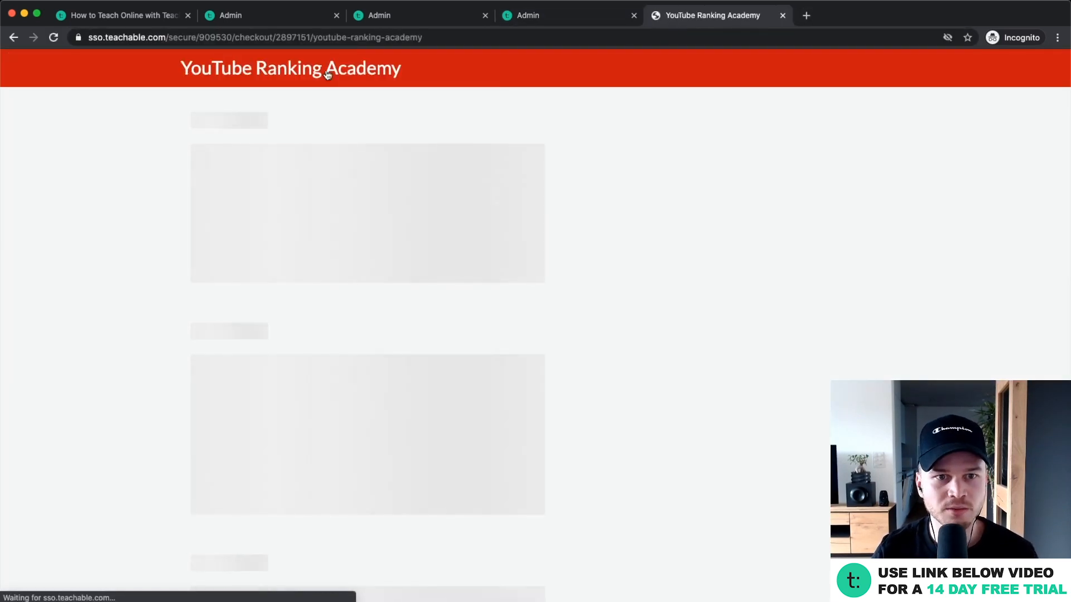
pyautogui.scroll(-6, 480, 363)
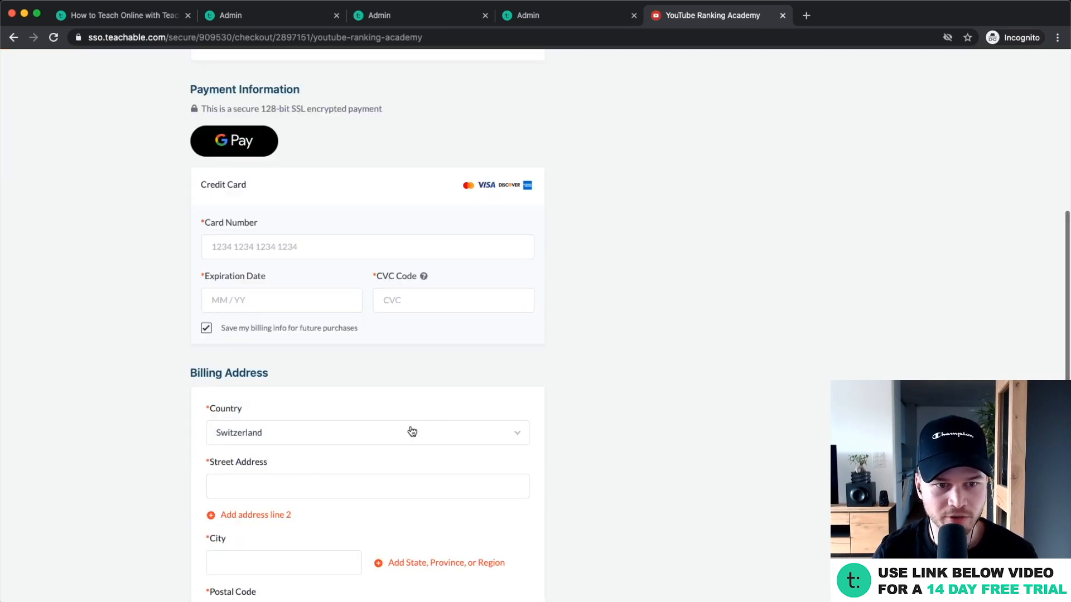
pyautogui.scroll(6, 415, 427)
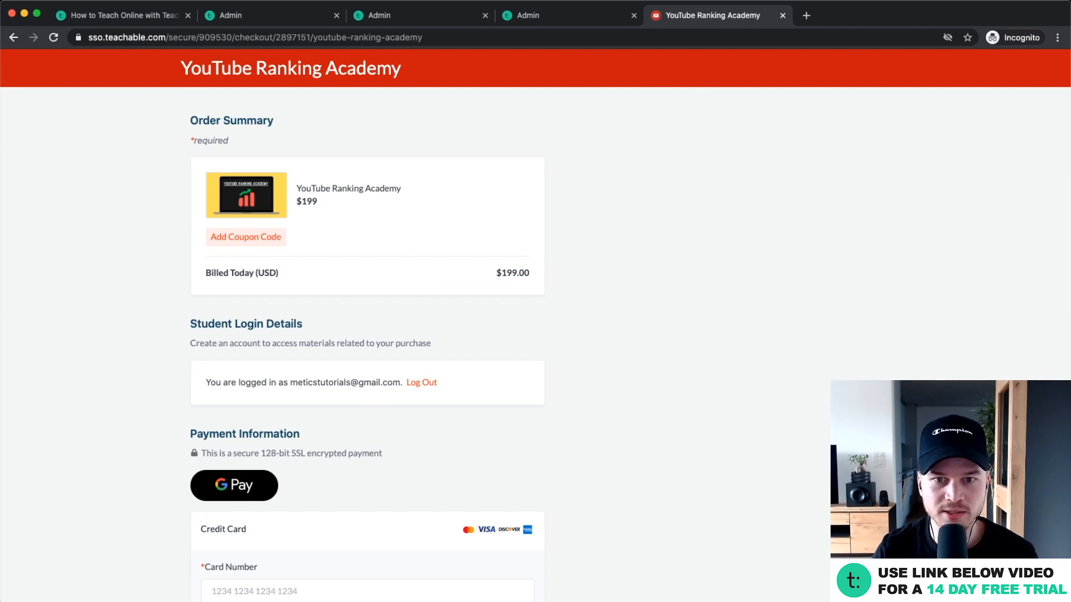
pyautogui.click(783, 15)
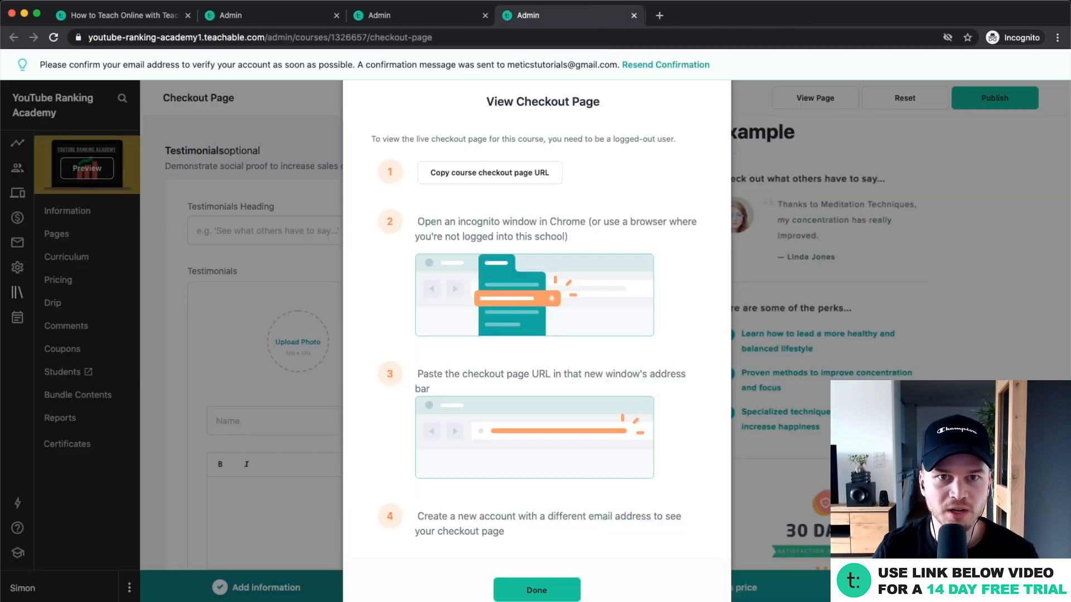
pyautogui.click(535, 589)
# Step: Set the Testimonials Heading to "See what others are saying..."
pyautogui.click(266, 233)
pyautogui.write('See what')
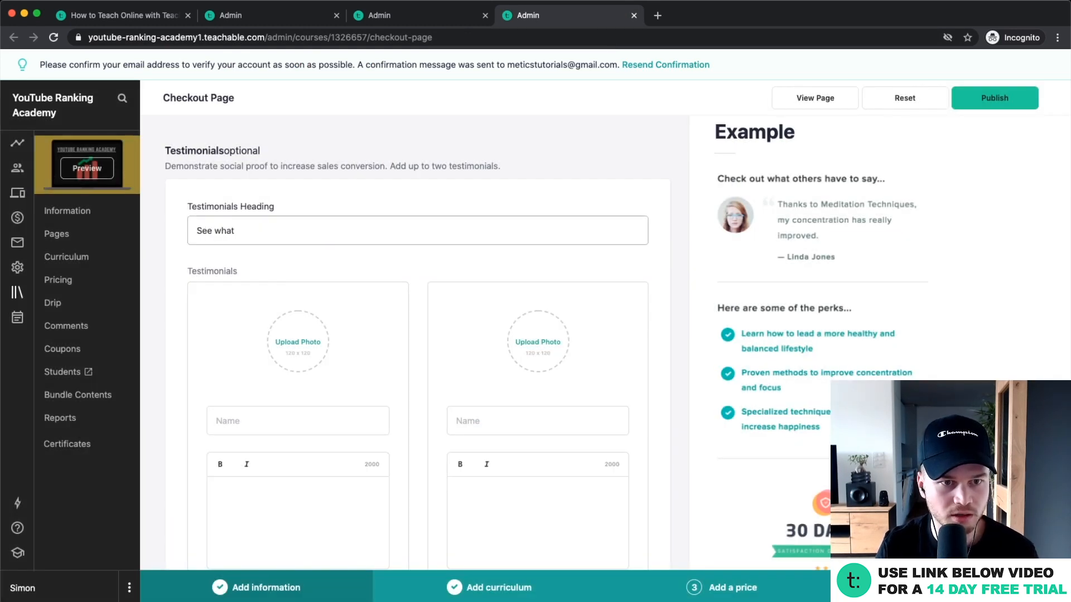
pyautogui.write(' others are saying...')
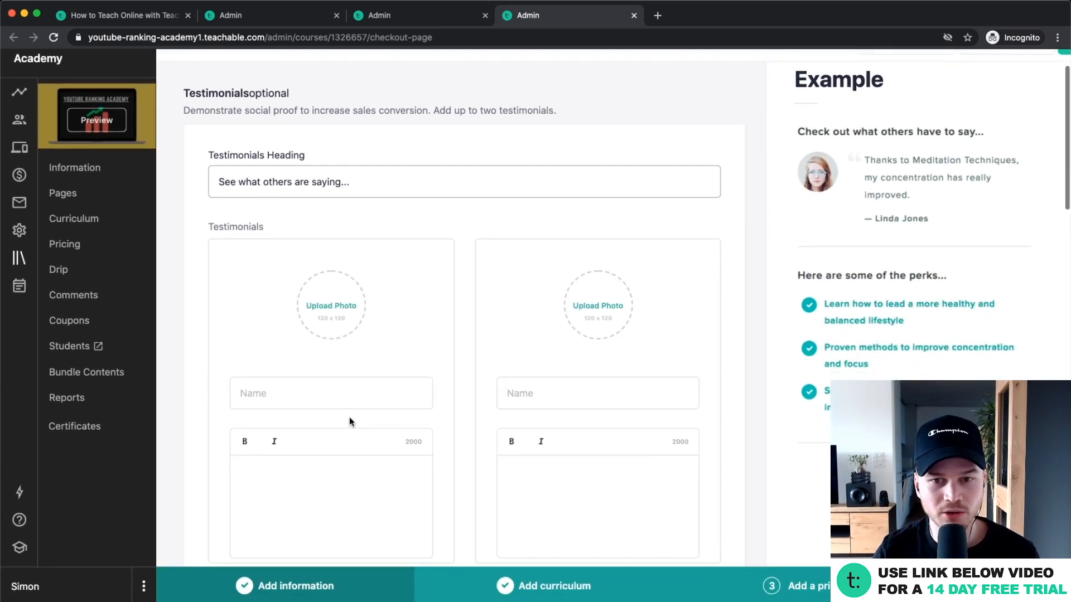
# Step: Upload the first image from the Testimonials folder in Teachable Tutorial as the first testimonial's photo
pyautogui.scroll(-3, 350, 417)
pyautogui.scroll(2, 352, 372)
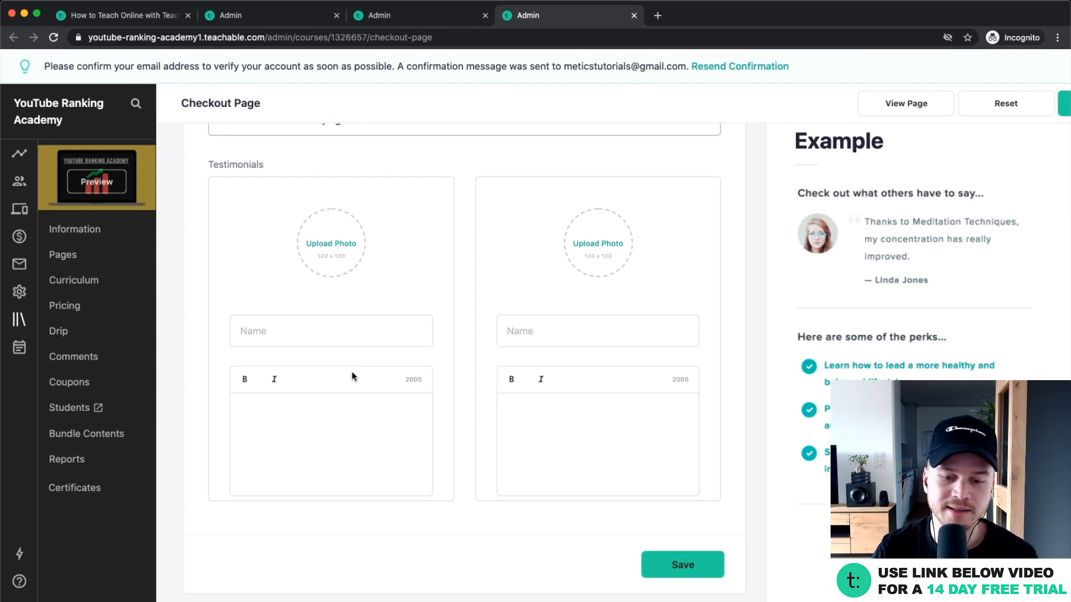
pyautogui.click(337, 255)
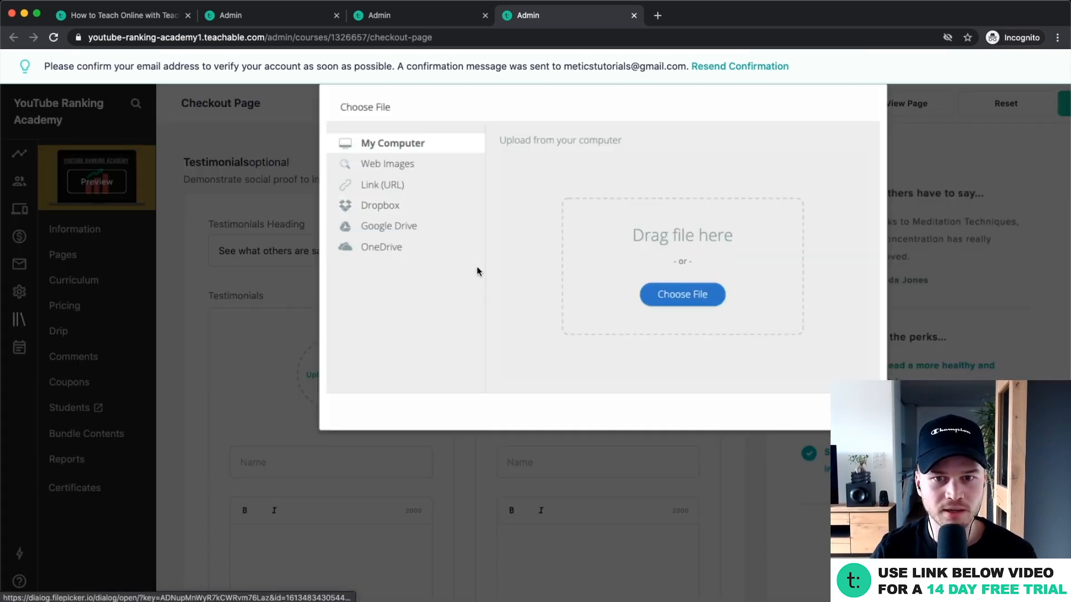
pyautogui.click(711, 310)
pyautogui.click(553, 59)
pyautogui.click(556, 74)
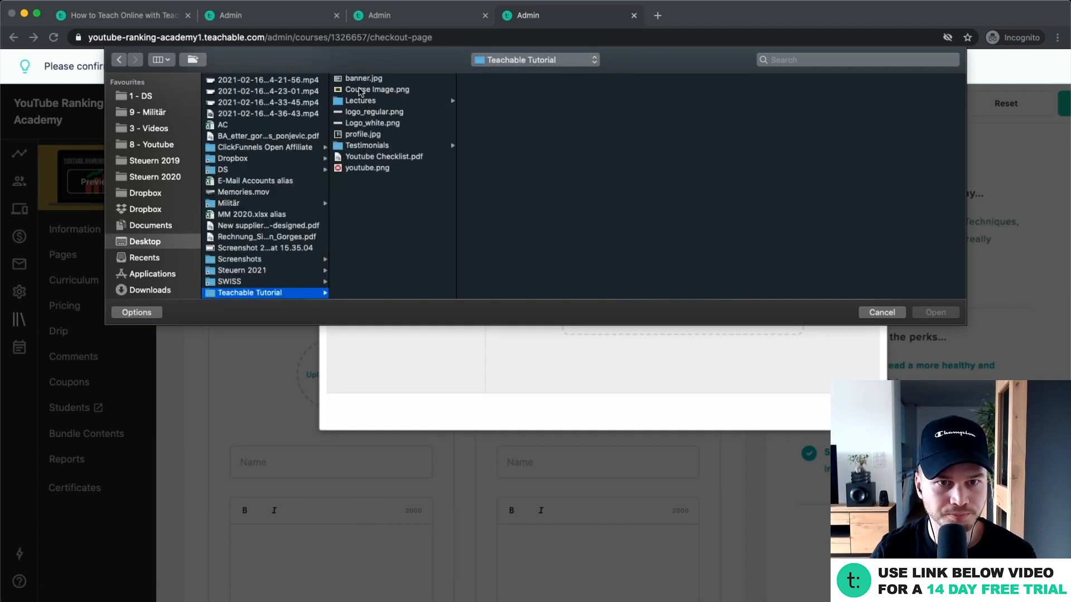
pyautogui.click(366, 146)
pyautogui.click(563, 78)
pyautogui.click(932, 313)
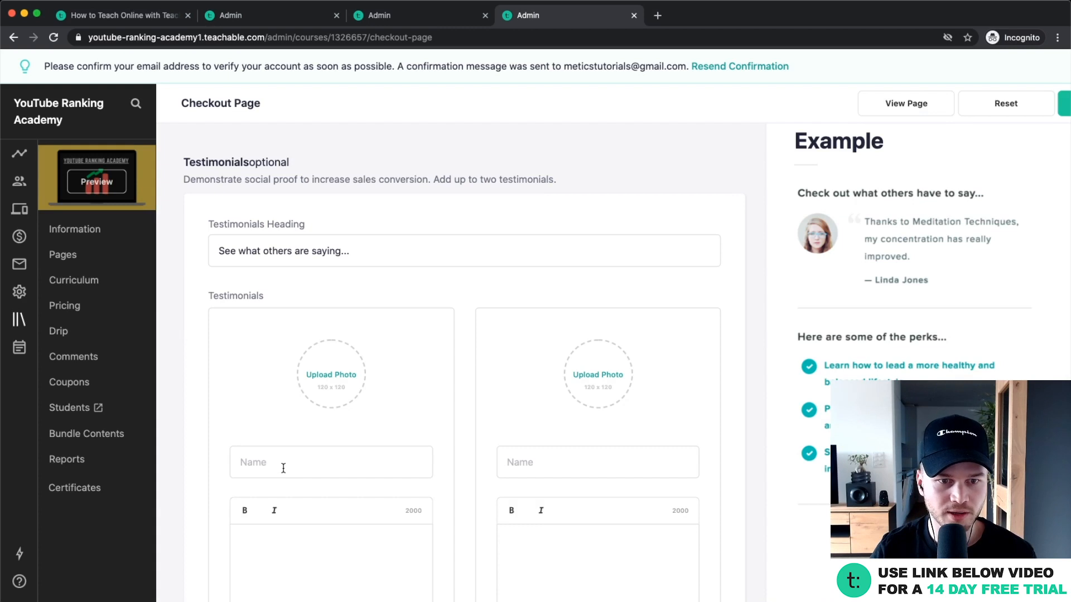
# Step: Fill the first testimonial with the reviewer's name and "This was sooo helpful, it saved me a lot of time!", and save the testimonials
pyautogui.click(287, 466)
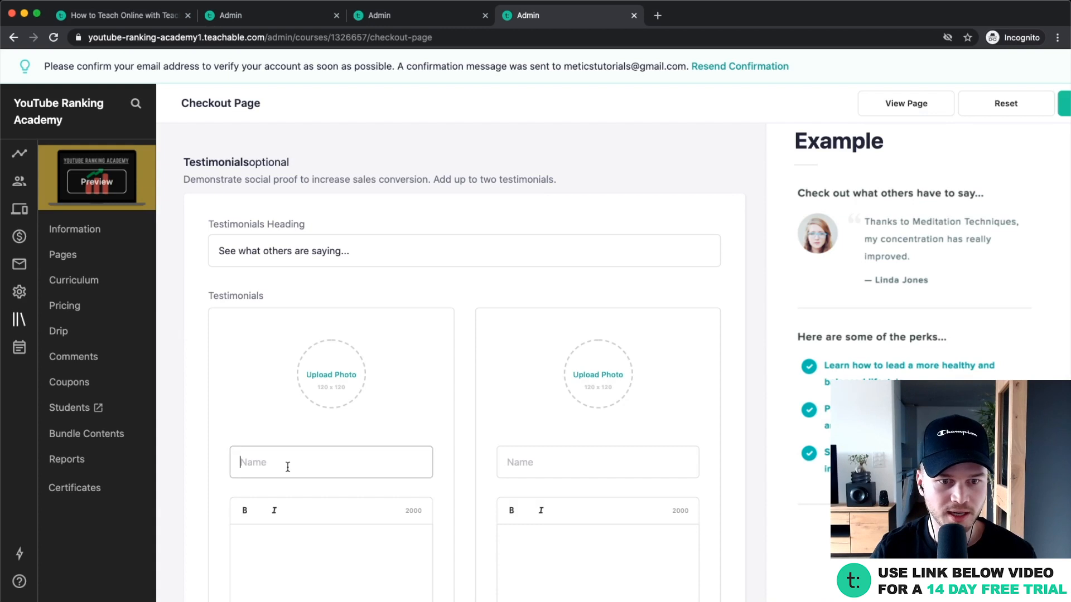
pyautogui.scroll(-3, 287, 466)
pyautogui.write('Mi')
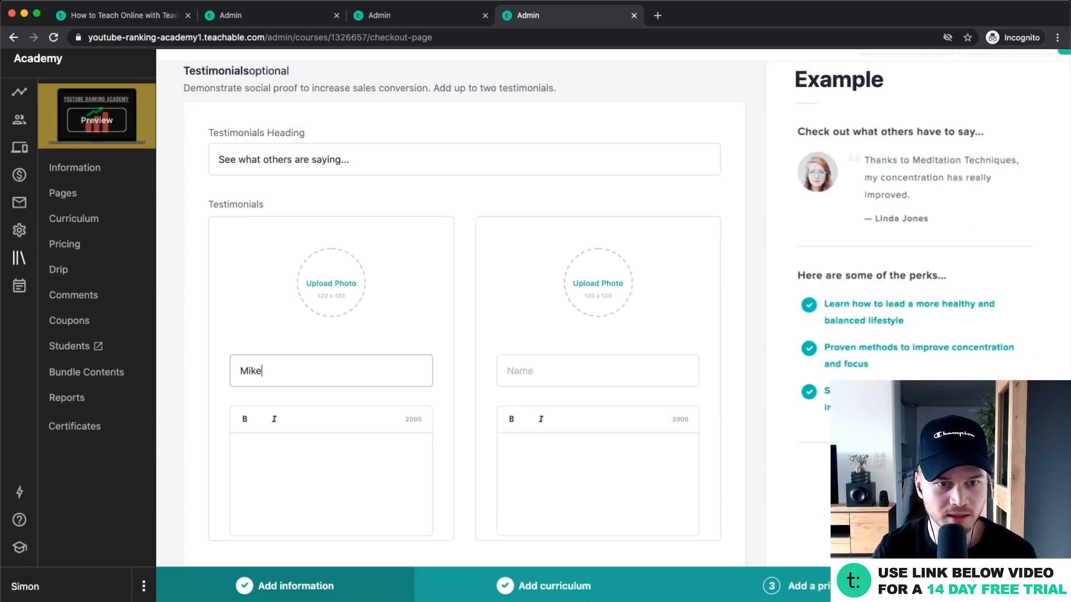
pyautogui.write('ke')
pyautogui.click(257, 511)
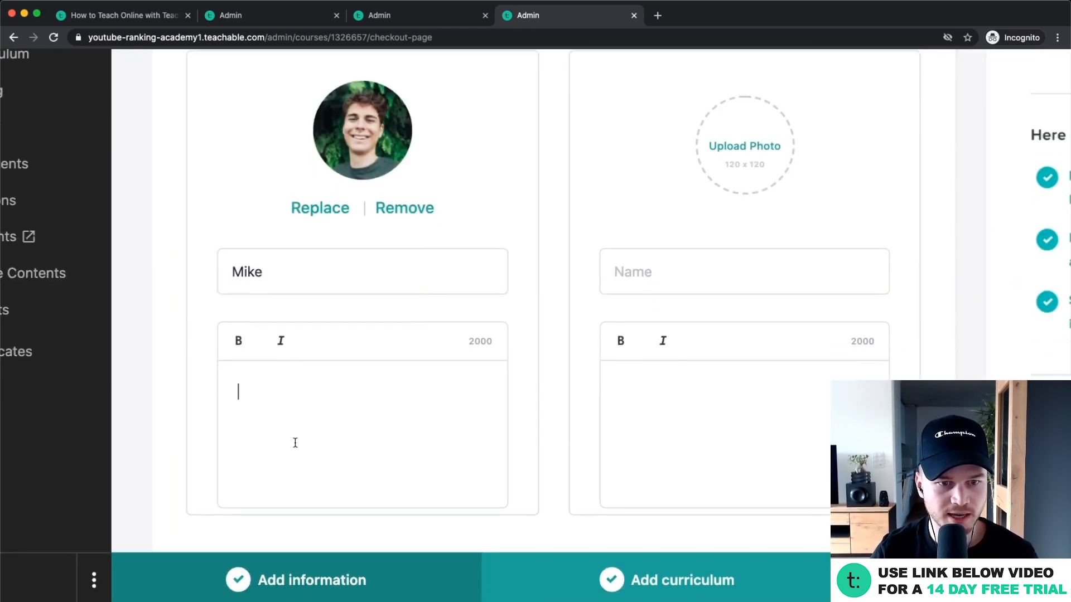
pyautogui.write('This w')
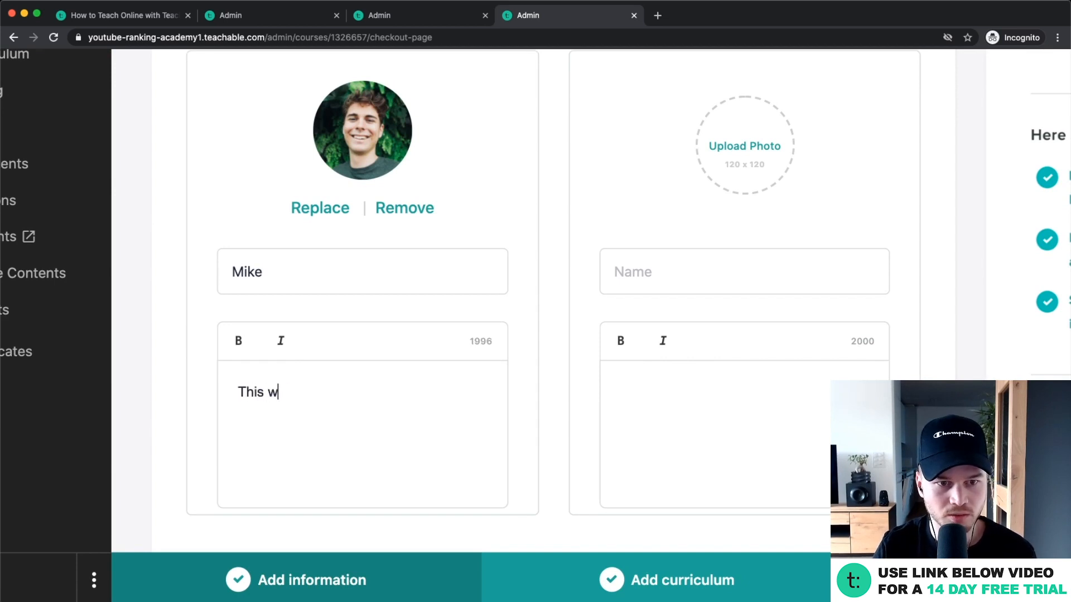
pyautogui.write('as sooo help')
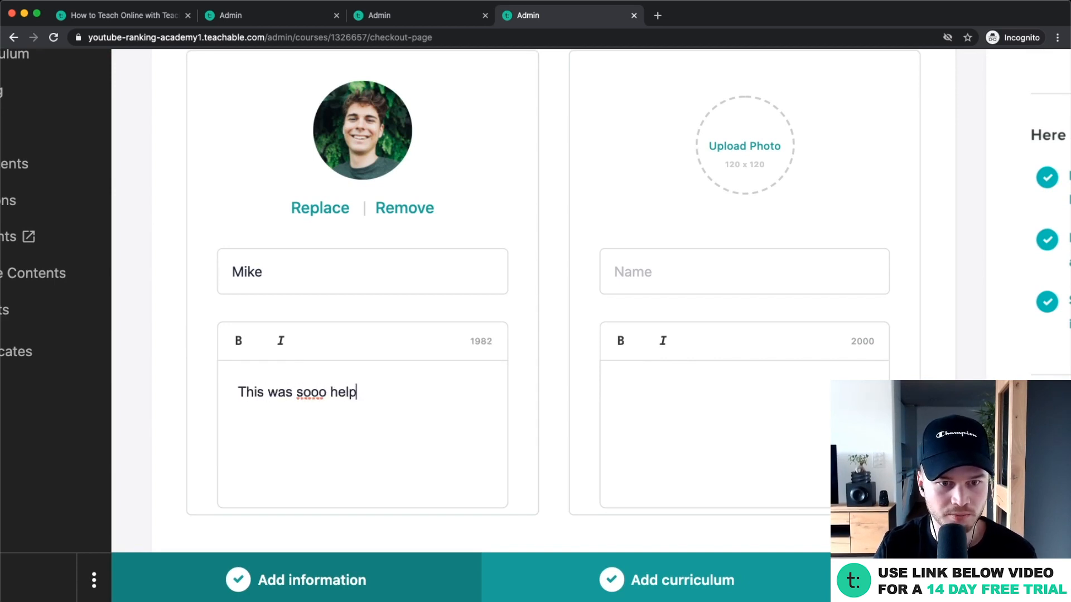
pyautogui.write('ful')
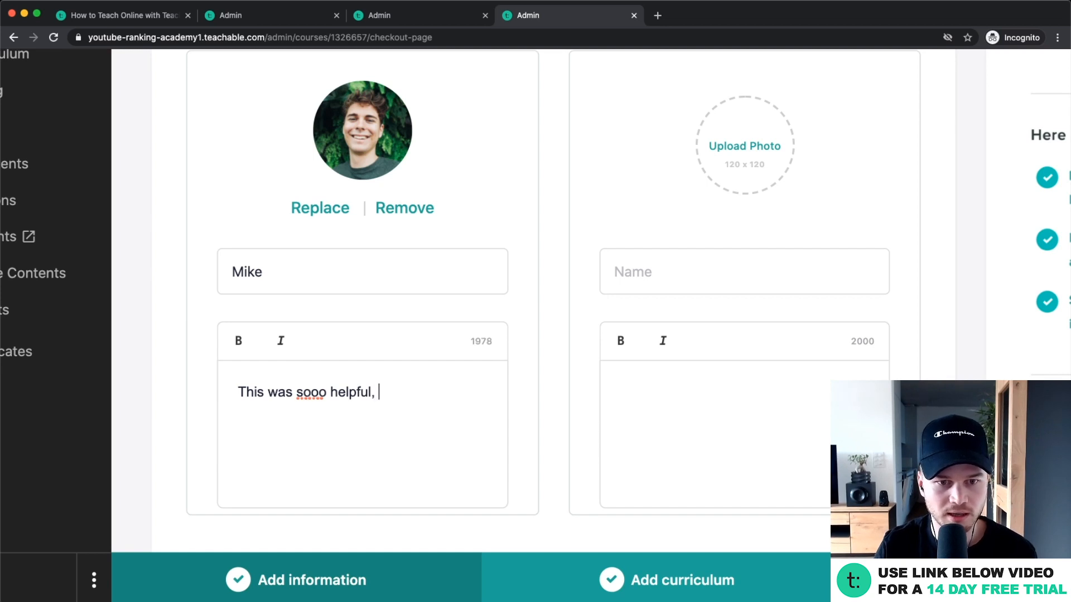
pyautogui.write(', it saved me a lo')
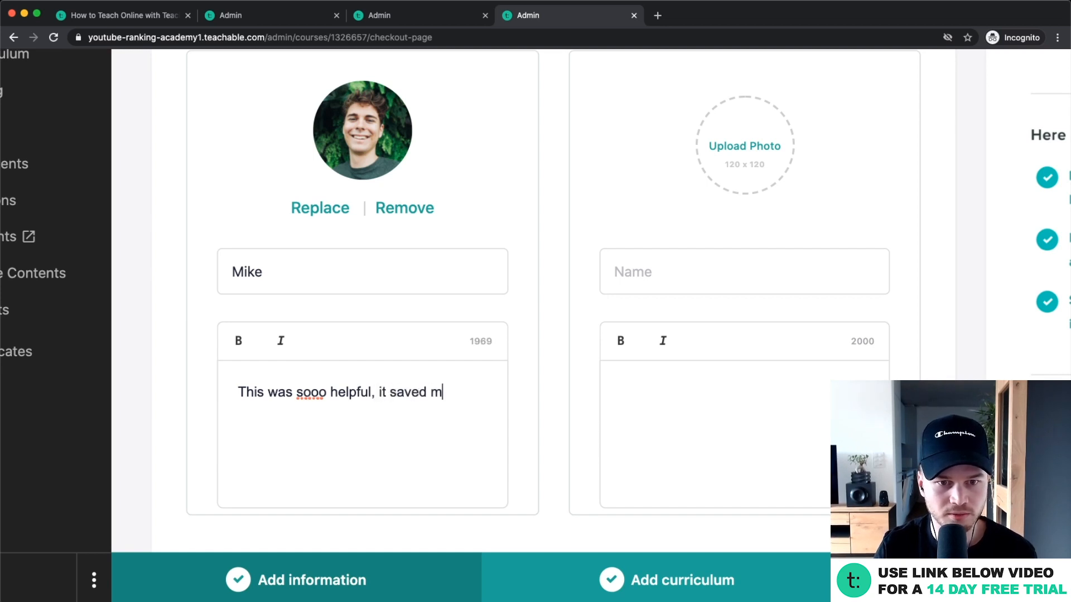
pyautogui.write('t of time!')
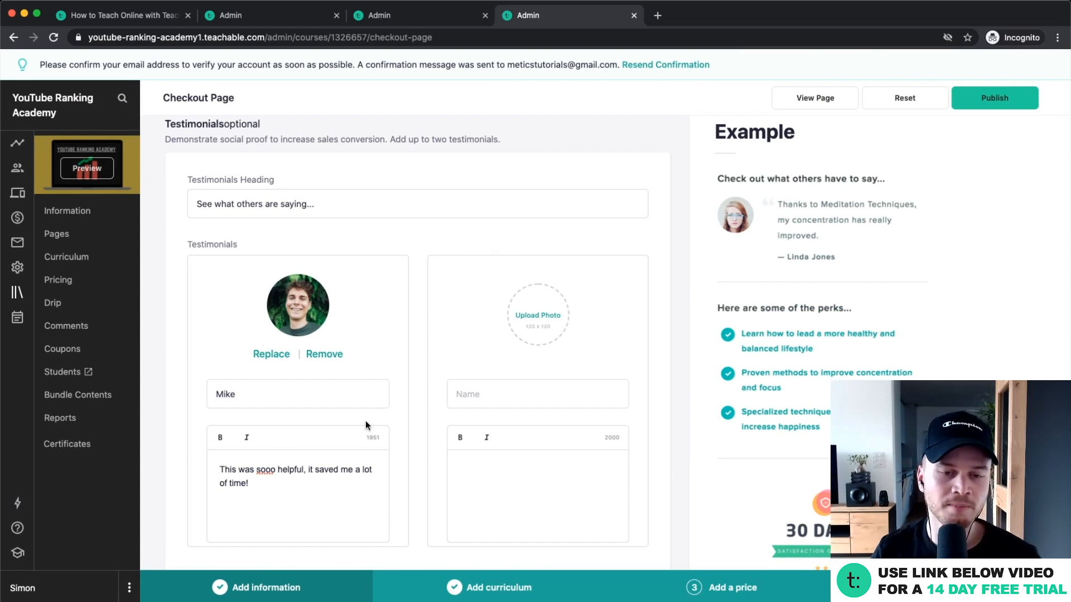
pyautogui.scroll(-2, 370, 413)
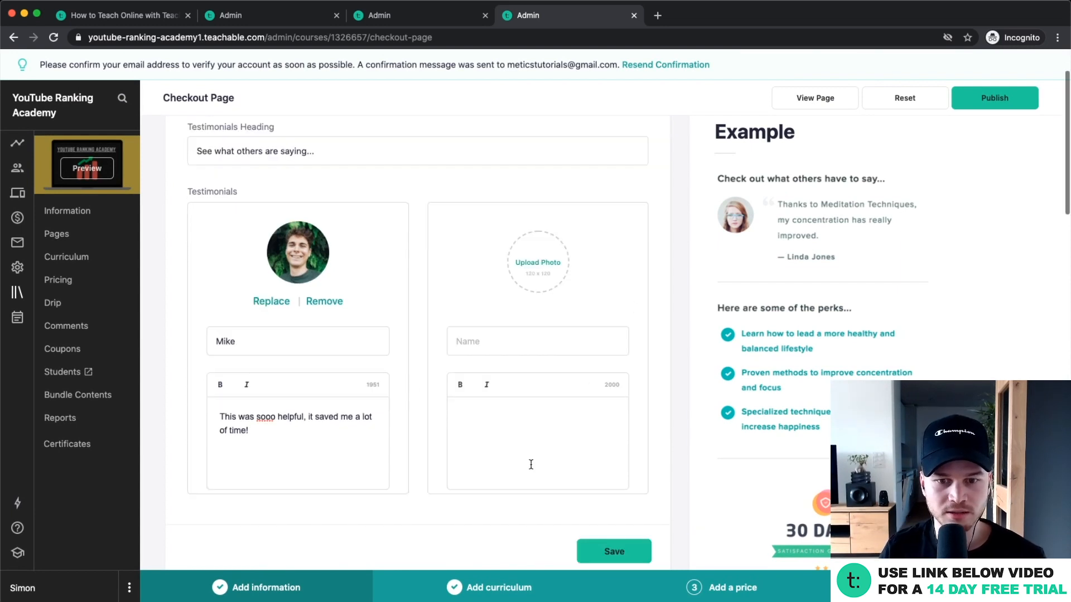
pyautogui.click(611, 553)
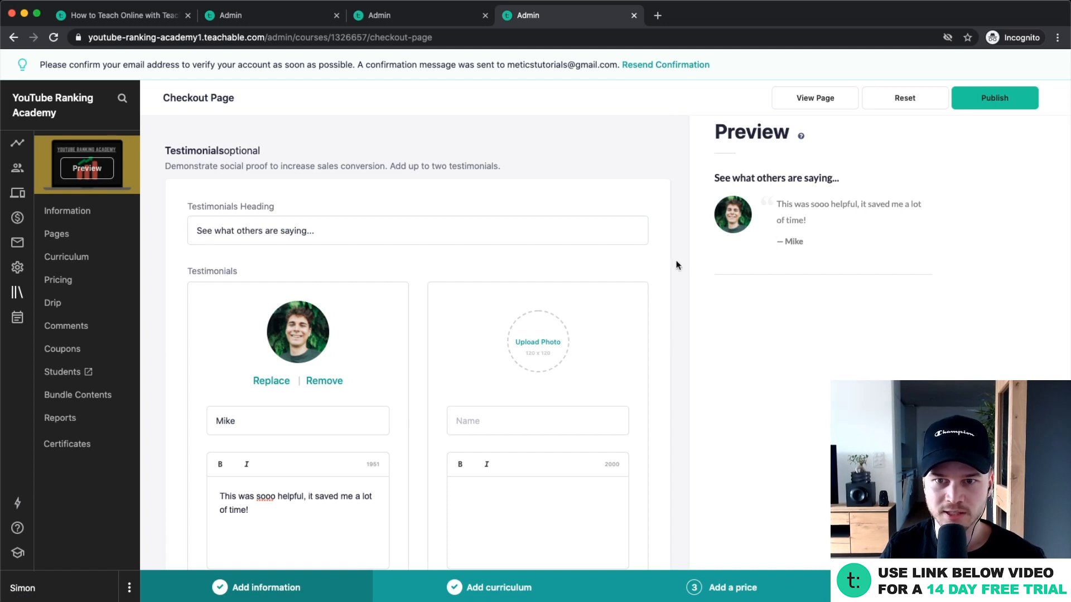
pyautogui.scroll(-8, 477, 356)
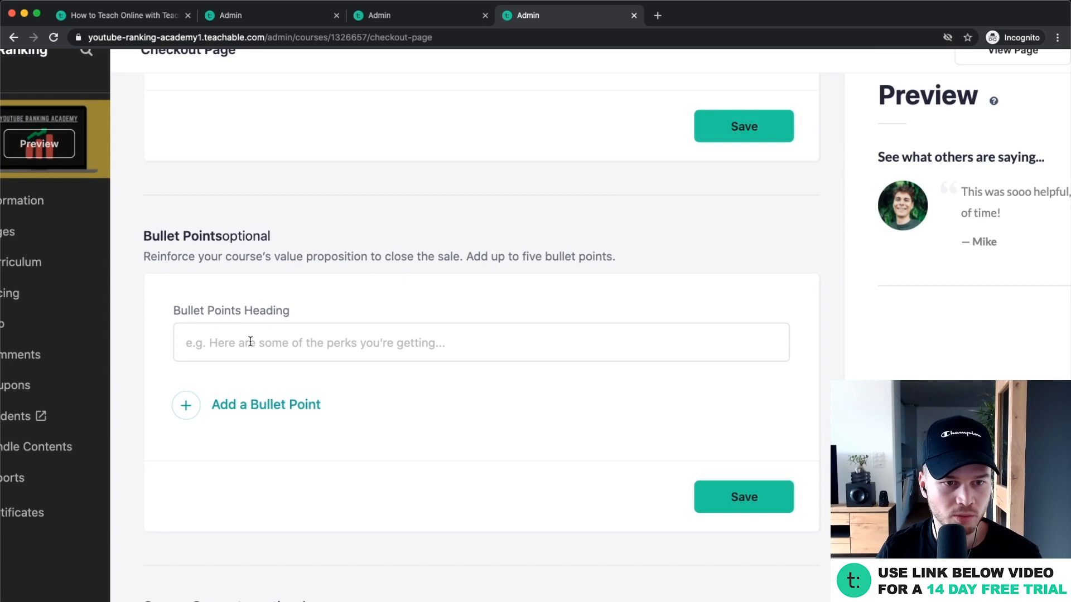
pyautogui.click(251, 342)
pyautogui.write('5 hours of ')
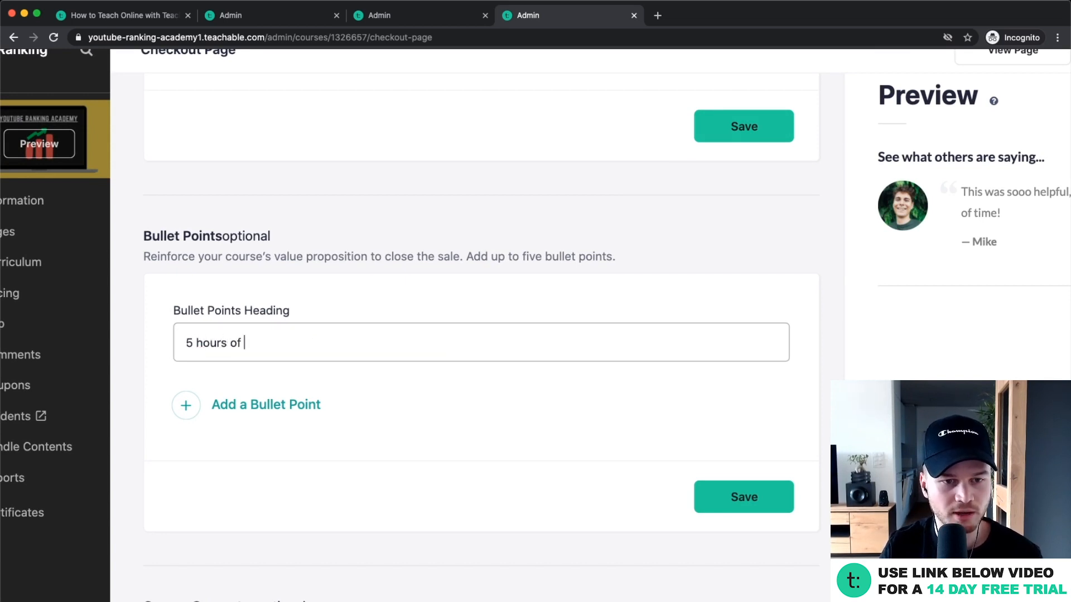
pyautogui.write('training videos')
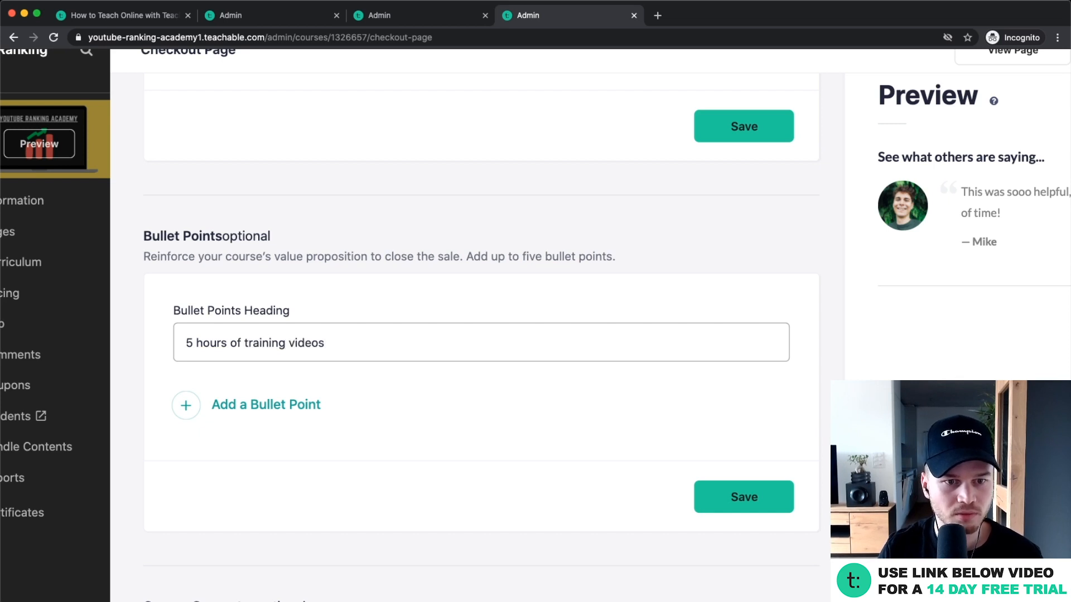
# Step: Add an empty first bullet point and set the Bullet Points Heading to "Here's what's included"
pyautogui.click(240, 400)
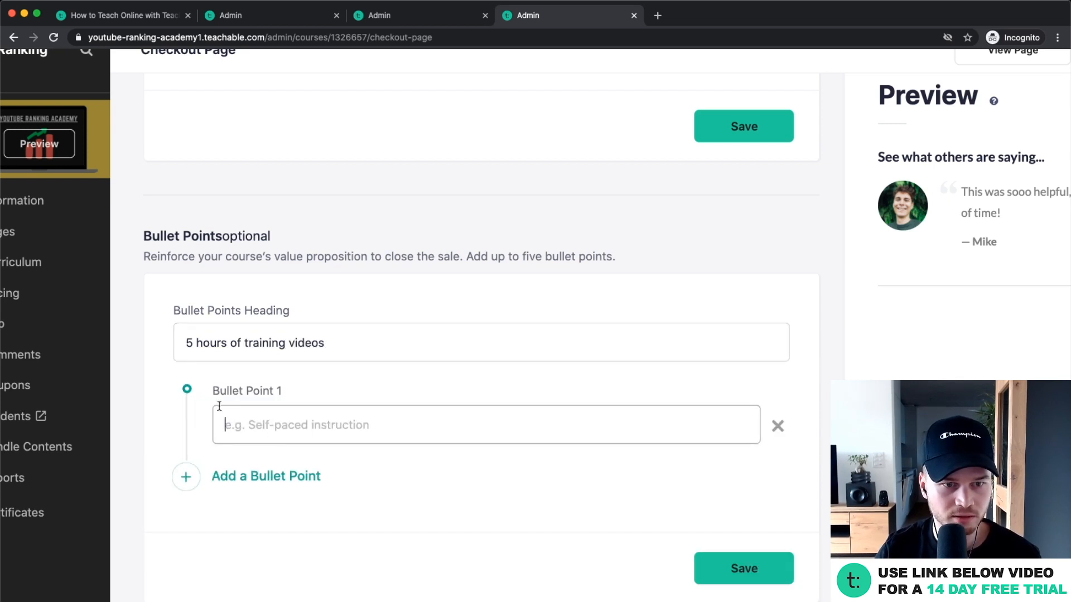
pyautogui.click(340, 349)
pyautogui.press('super+a')
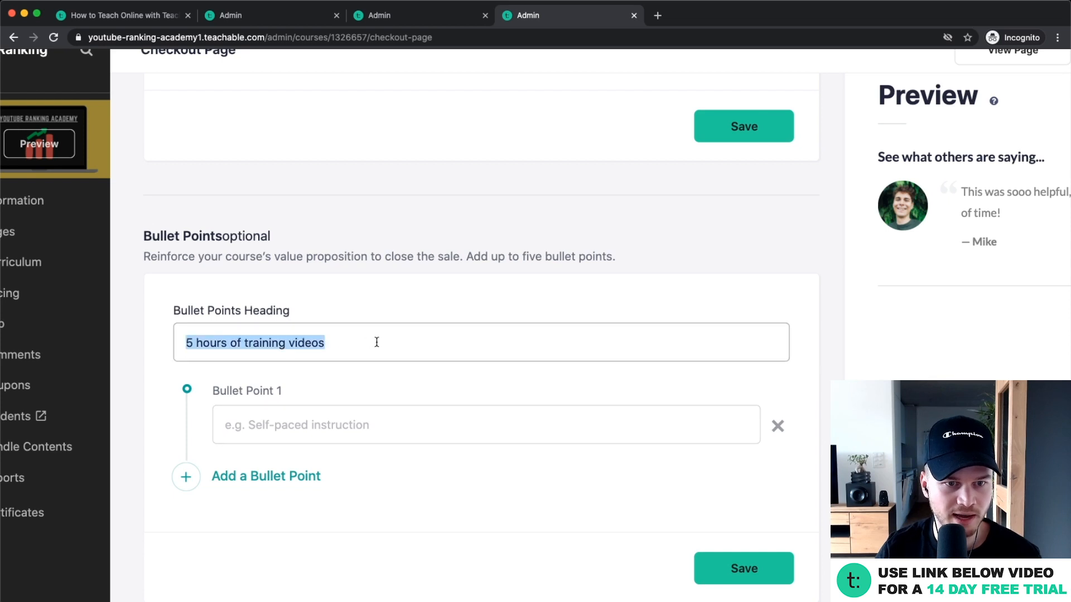
pyautogui.write('Here^s')
pyautogui.press('BackSpace')
pyautogui.press('BackSpace')
pyautogui.write("'s what")
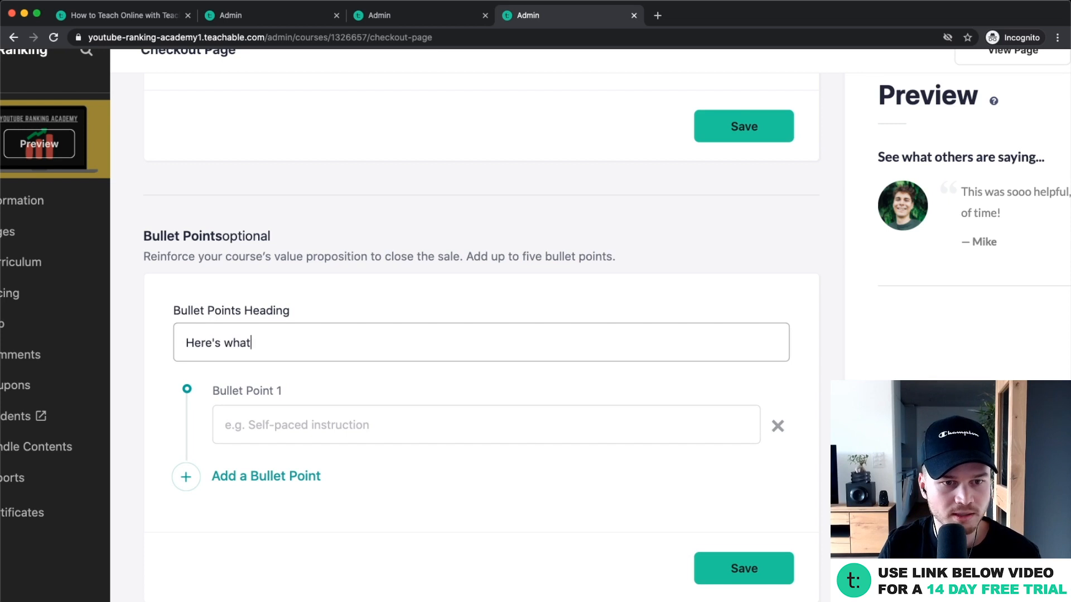
pyautogui.write("'s include")
# Step: Fill Bullet Point 1 with "5 hours of training videos"
pyautogui.click(291, 425)
pyautogui.write('5 hour')
pyautogui.write('s of ')
pyautogui.write('training vi')
pyautogui.write('edo')
pyautogui.press('BackSpace')
pyautogui.press('BackSpace')
pyautogui.press('BackSpace')
pyautogui.write('deos')
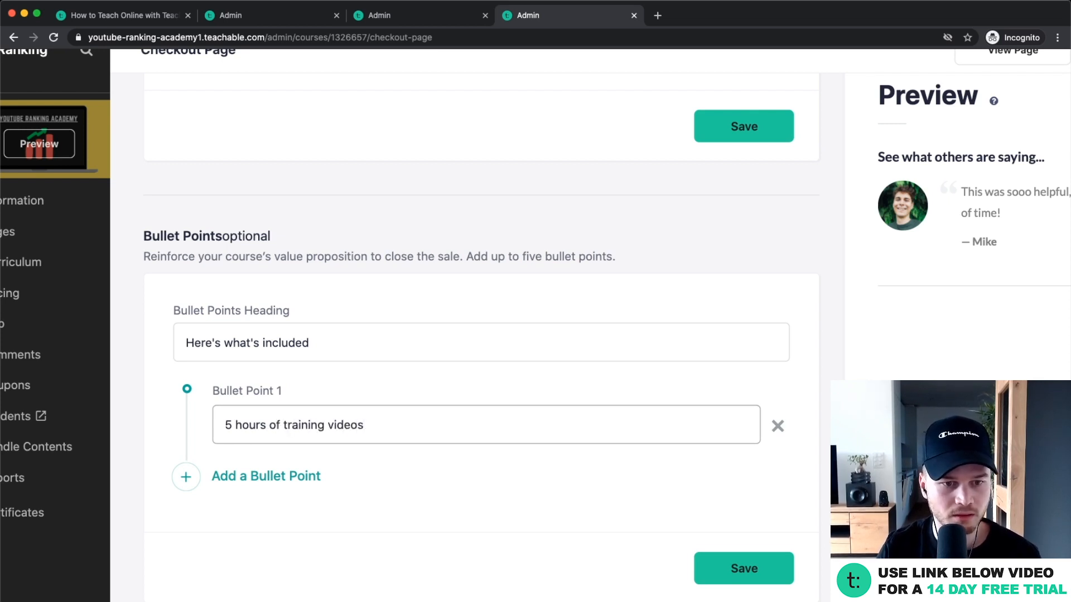
# Step: Add a second bullet point reading "Exclusive community" and save the Bullet Points section with only these two bullets
pyautogui.click(255, 476)
pyautogui.scroll(-3, 268, 468)
pyautogui.click(258, 413)
pyautogui.write('Exclusive community')
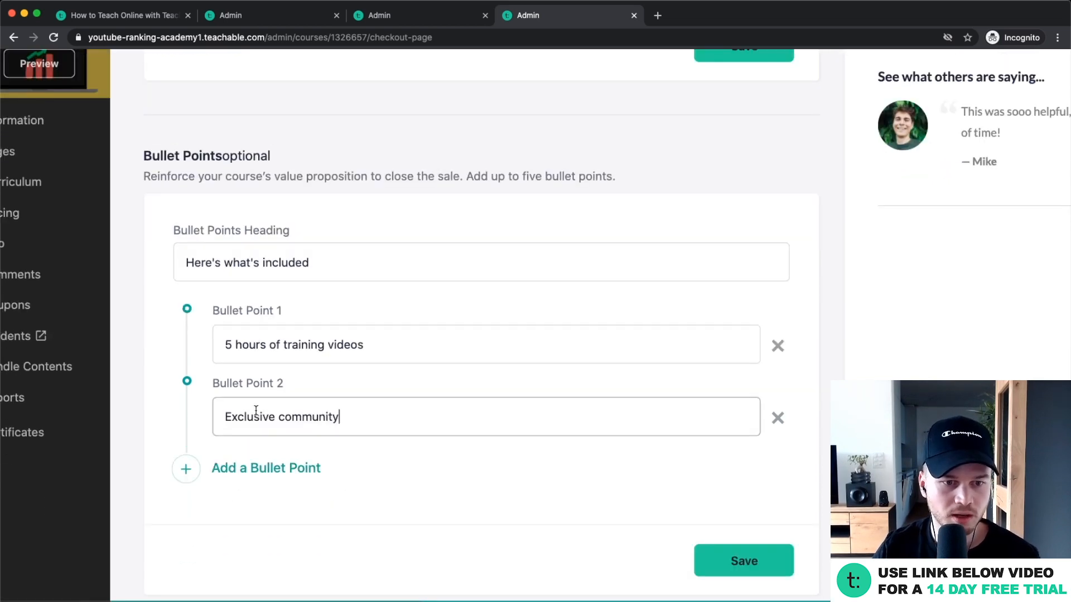
pyautogui.click(262, 469)
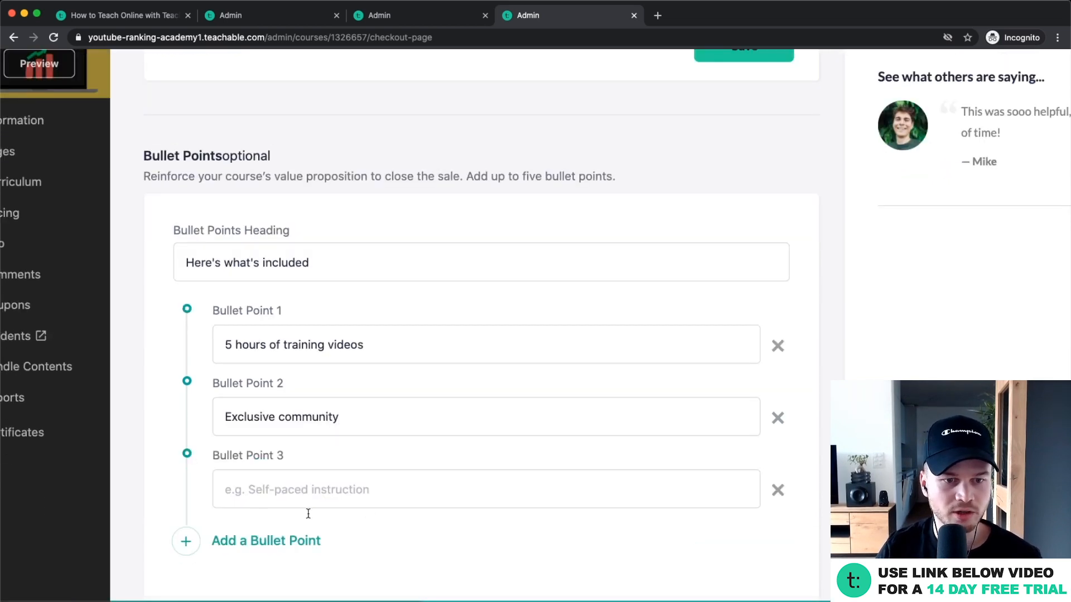
pyautogui.click(777, 490)
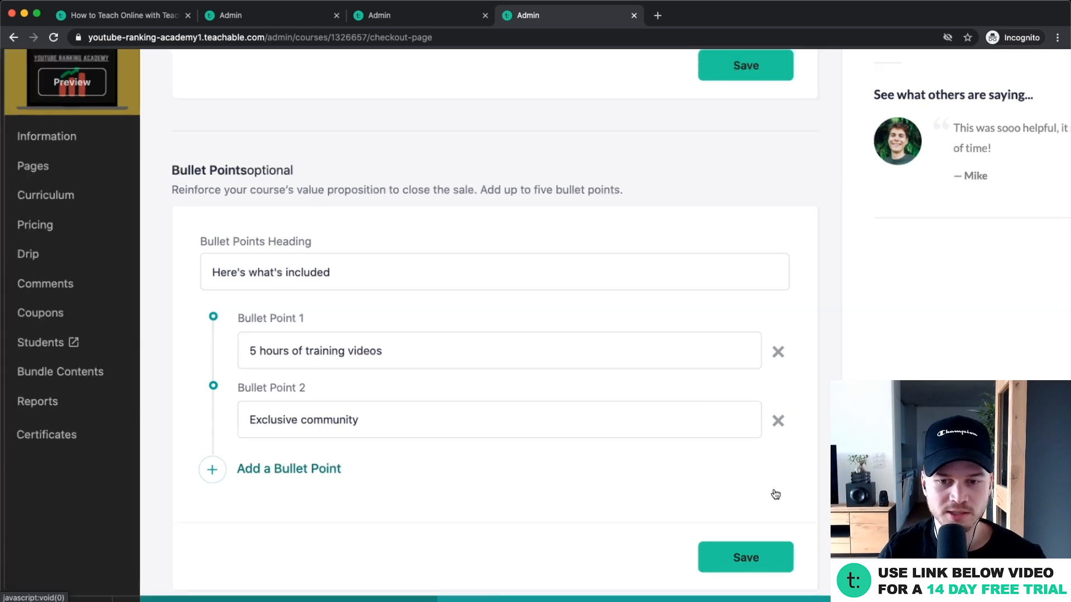
pyautogui.scroll(-3, 775, 495)
pyautogui.scroll(-3, 613, 430)
pyautogui.click(611, 398)
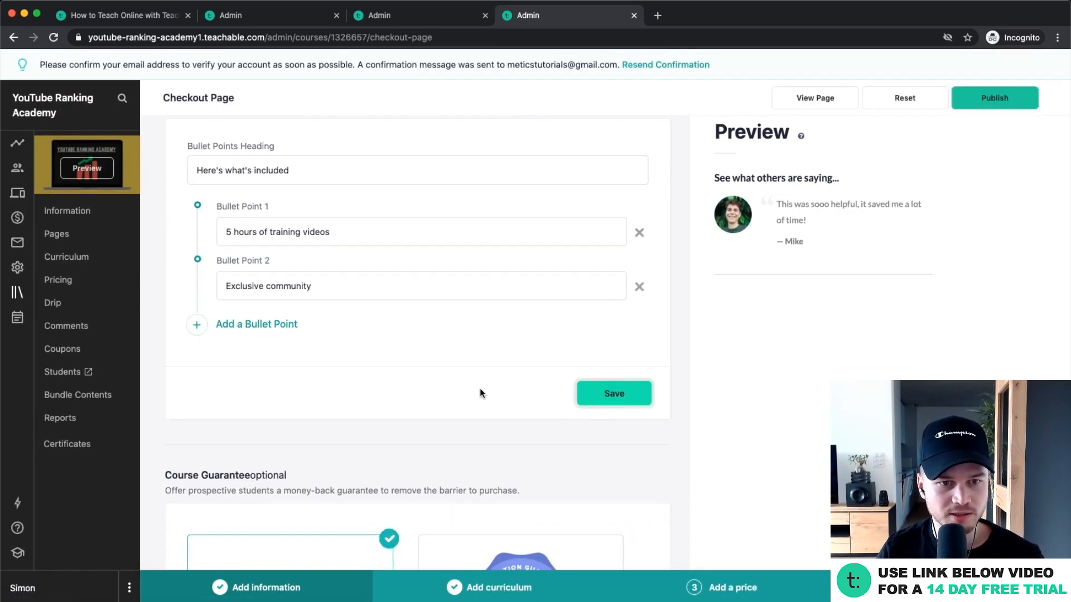
# Step: Choose the "30 Days Satisfaction Guaranteed" badge with the green ribbon as the Course Guarantee and save it
pyautogui.scroll(-5, 479, 390)
pyautogui.scroll(-1, 471, 392)
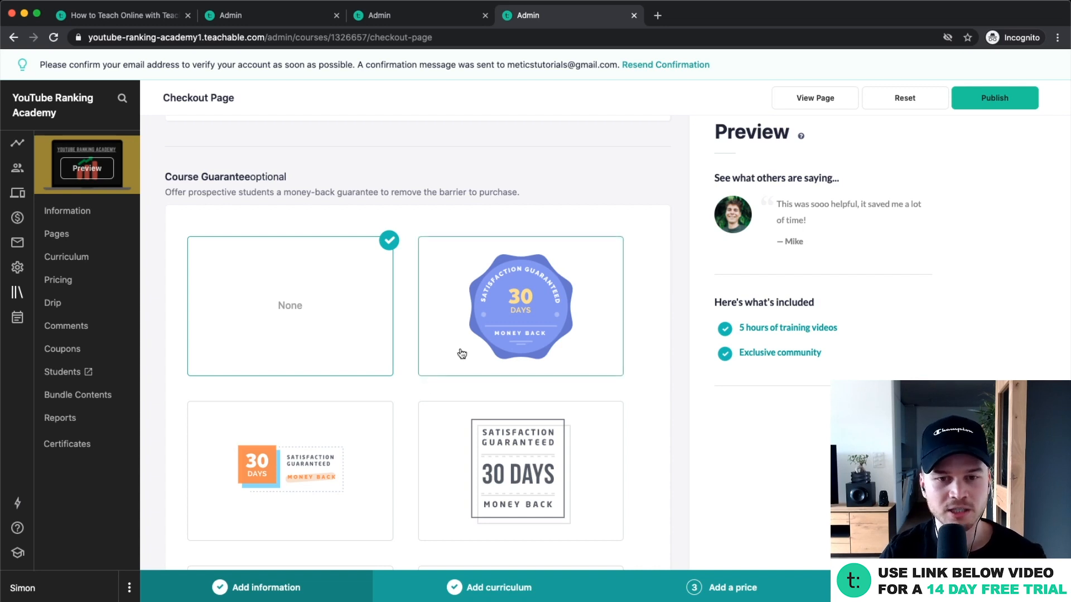
pyautogui.scroll(-6, 461, 354)
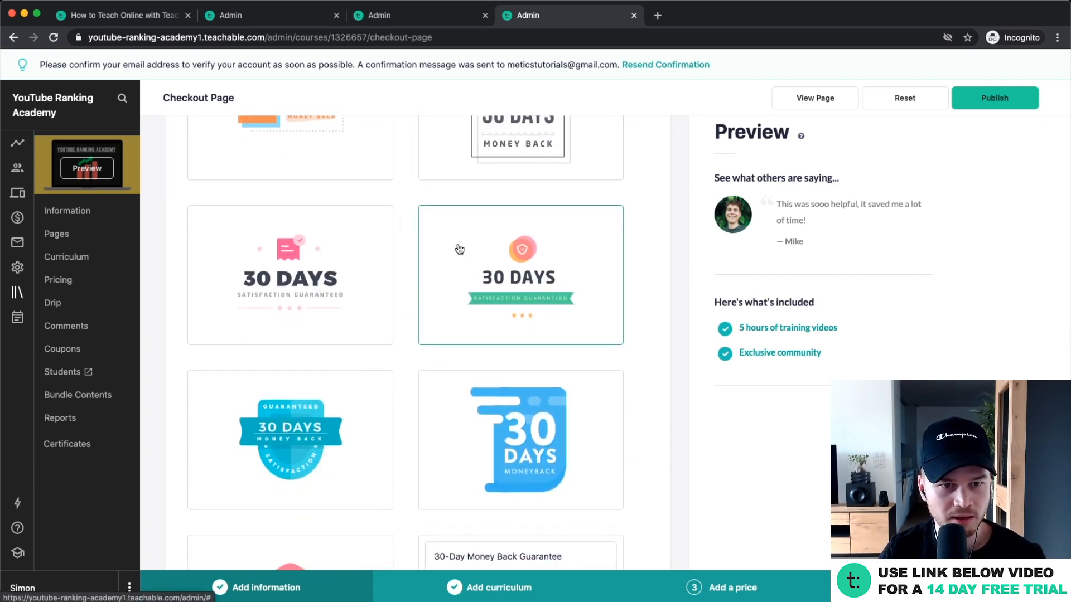
pyautogui.click(540, 275)
pyautogui.scroll(-1, 549, 289)
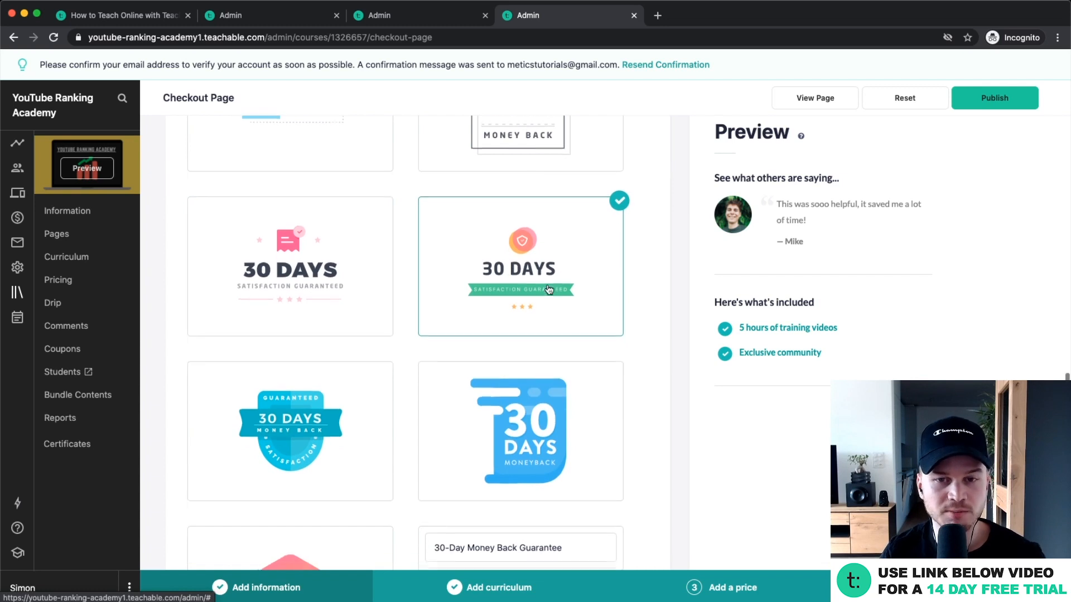
pyautogui.scroll(-6, 549, 289)
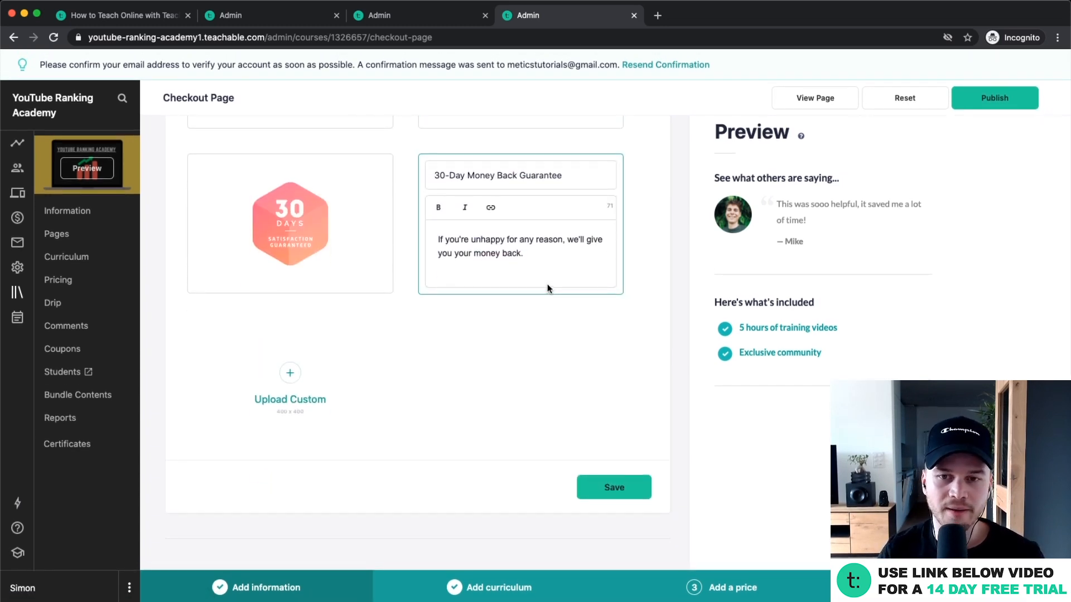
pyautogui.click(618, 485)
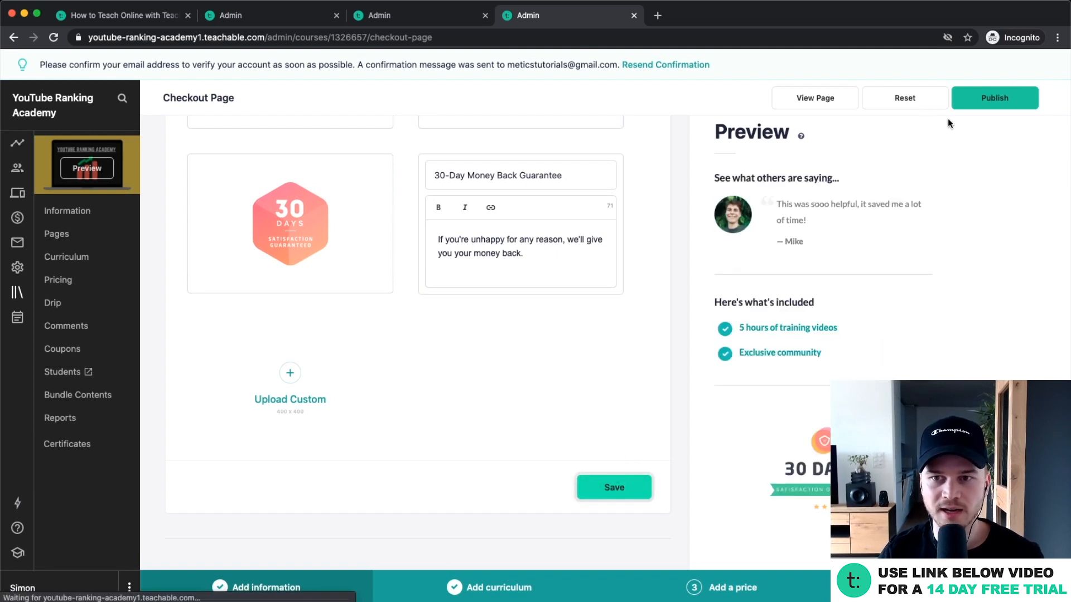
# Step: Copy the course's checkout page URL and open the live checkout page in a new tab
pyautogui.click(813, 97)
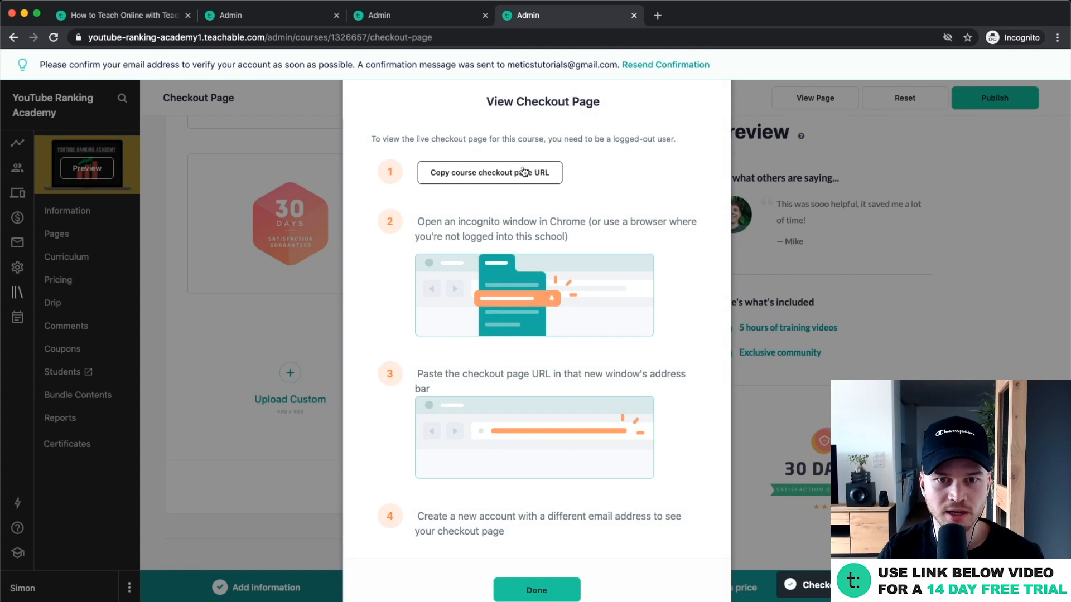
pyautogui.click(657, 15)
pyautogui.write('youtube-ranking-academy1.teachable.com/purchase?product_id=2897151')
pyautogui.press('Return')
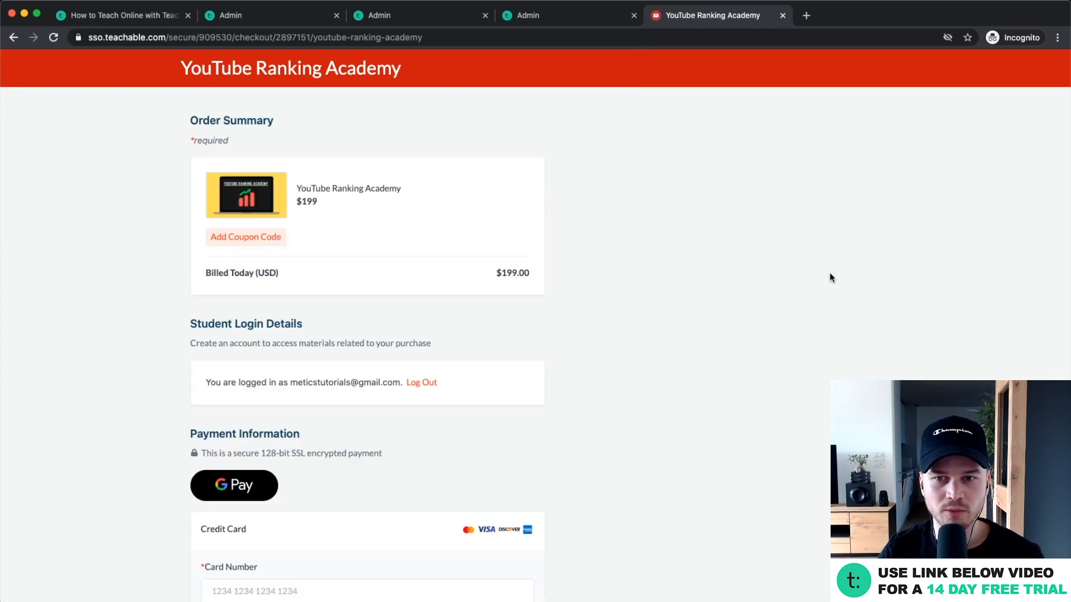
# Step: Return to the checkout page editor, dismiss the viewing instructions and publish the checkout page
pyautogui.click(602, 16)
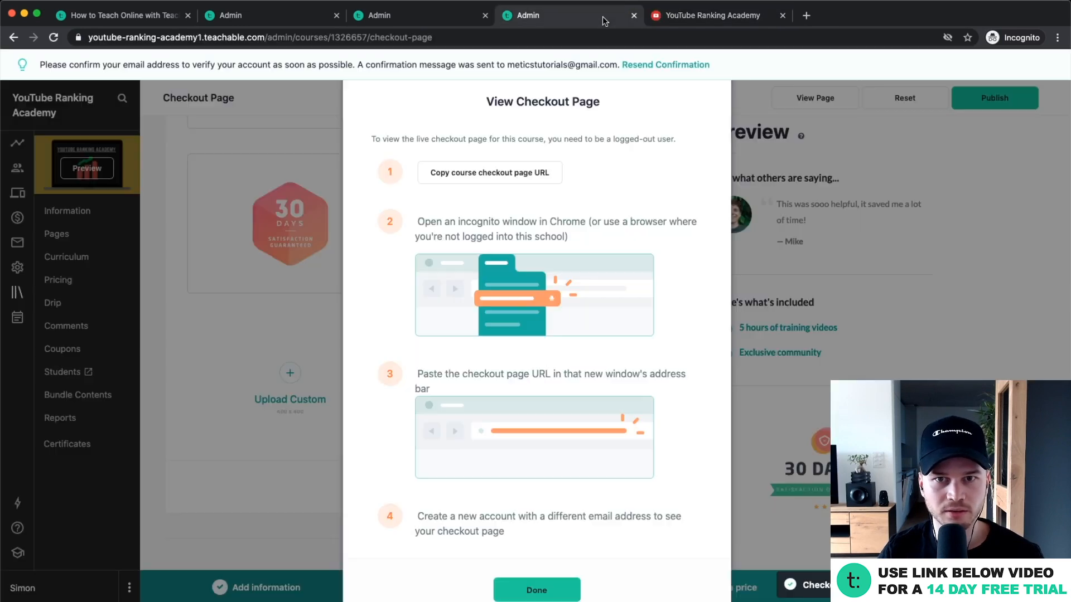
pyautogui.click(935, 239)
pyautogui.click(993, 99)
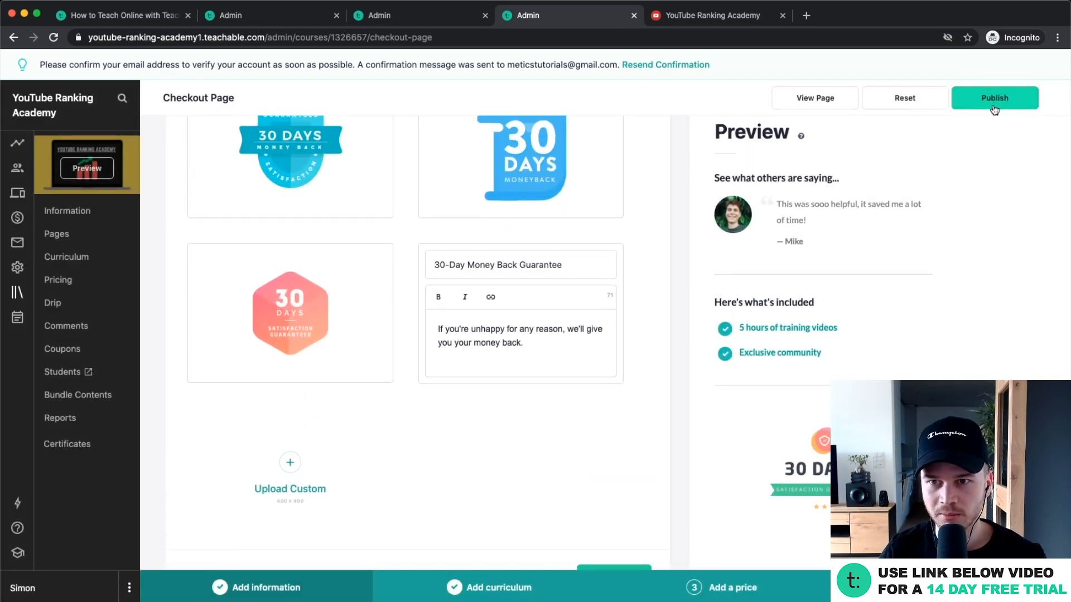
# Step: Reload the live checkout page, check its testimonial, bullet points and guarantee badge, and close its tab
pyautogui.click(701, 17)
pyautogui.click(554, 36)
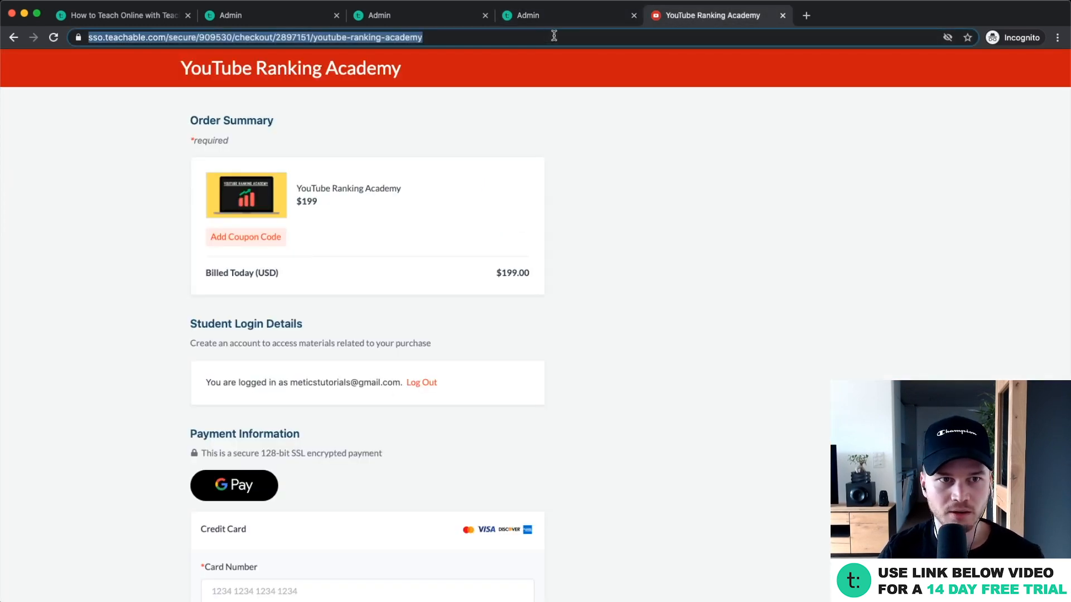
pyautogui.press('Return')
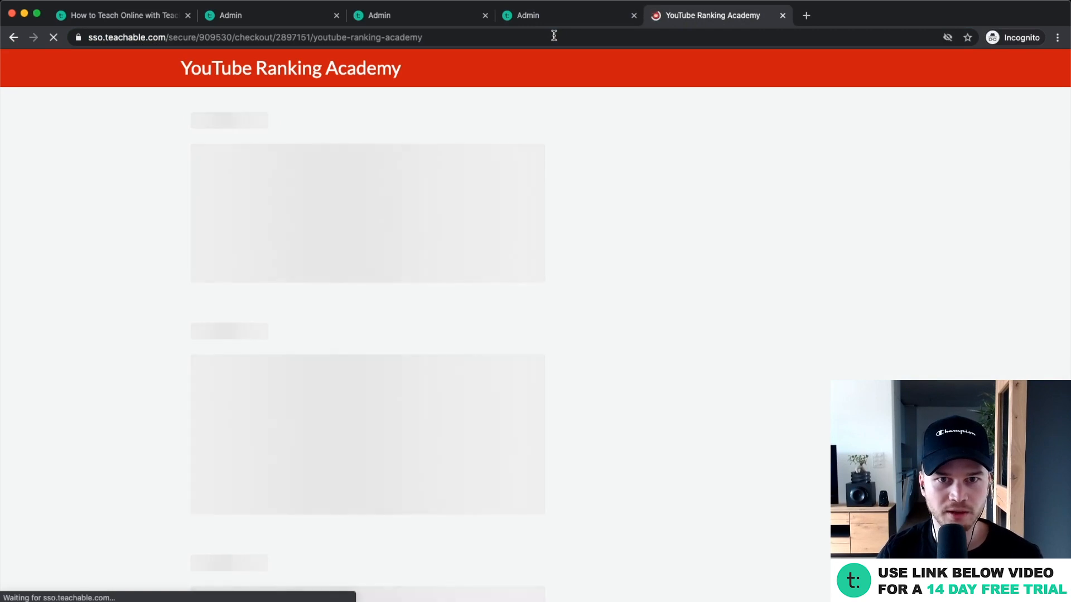
pyautogui.moveTo(610, 121); pyautogui.dragTo(775, 191)
pyautogui.click(775, 192)
pyautogui.scroll(3, 640, 293)
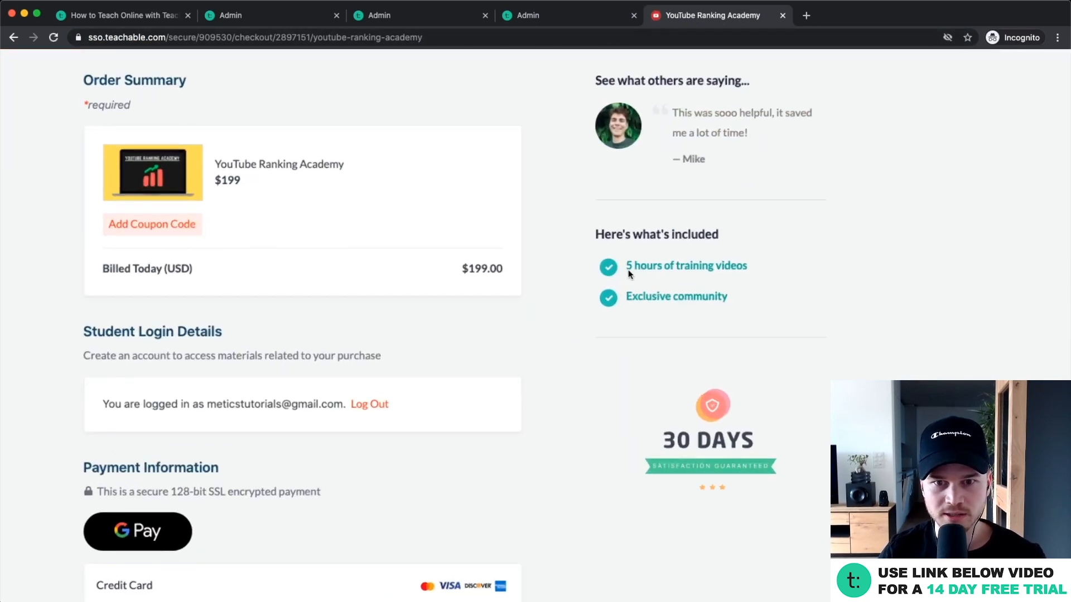
pyautogui.scroll(-2, 700, 304)
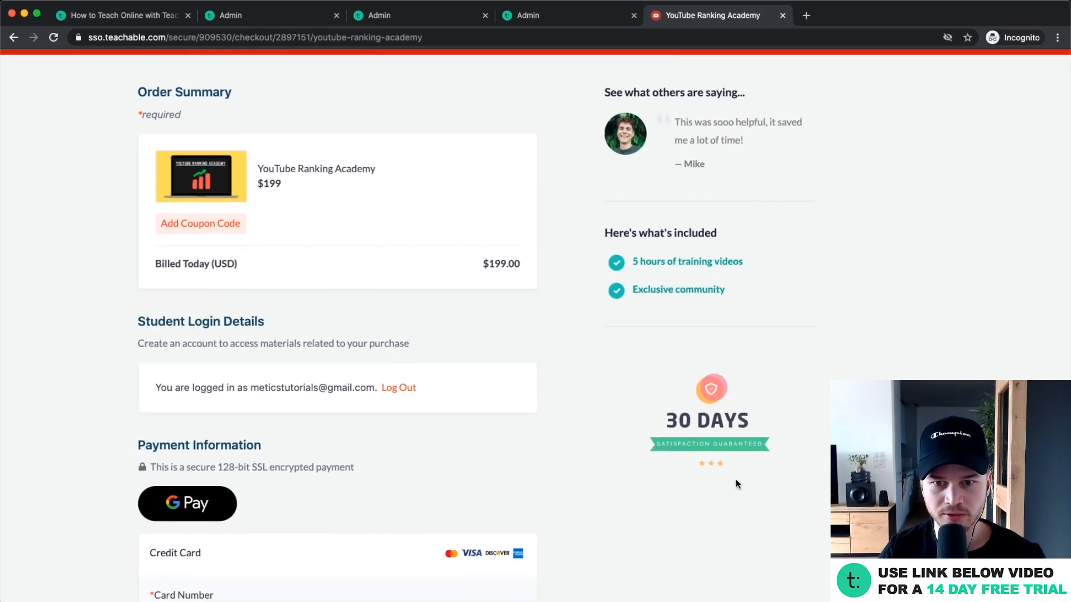
pyautogui.scroll(-2, 735, 479)
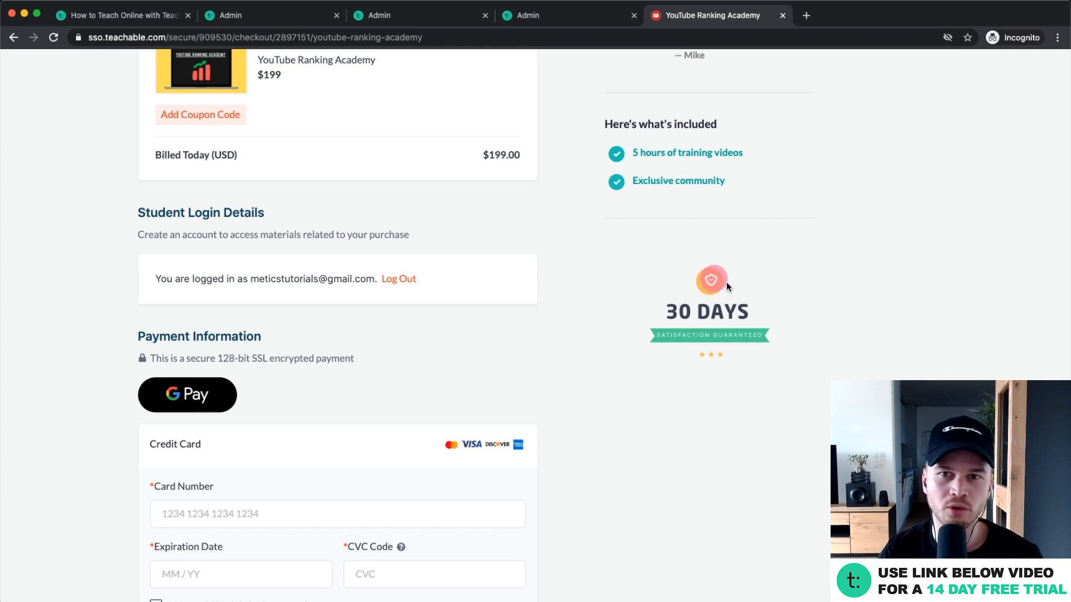
pyautogui.click(783, 17)
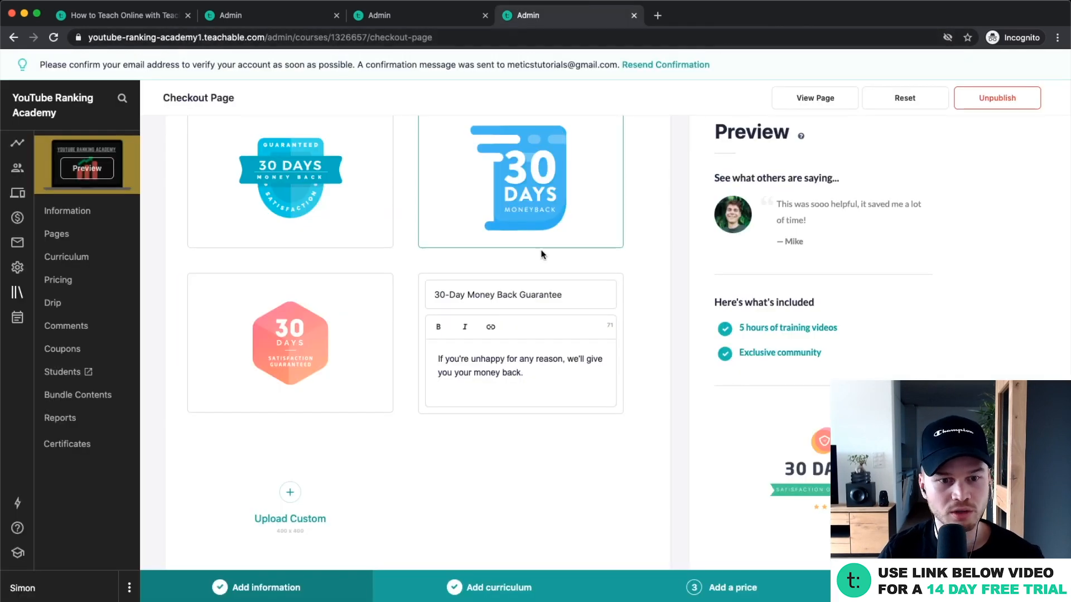
# Step: Save the Course Guarantee section of the checkout page again
pyautogui.scroll(-2, 524, 273)
pyautogui.click(610, 494)
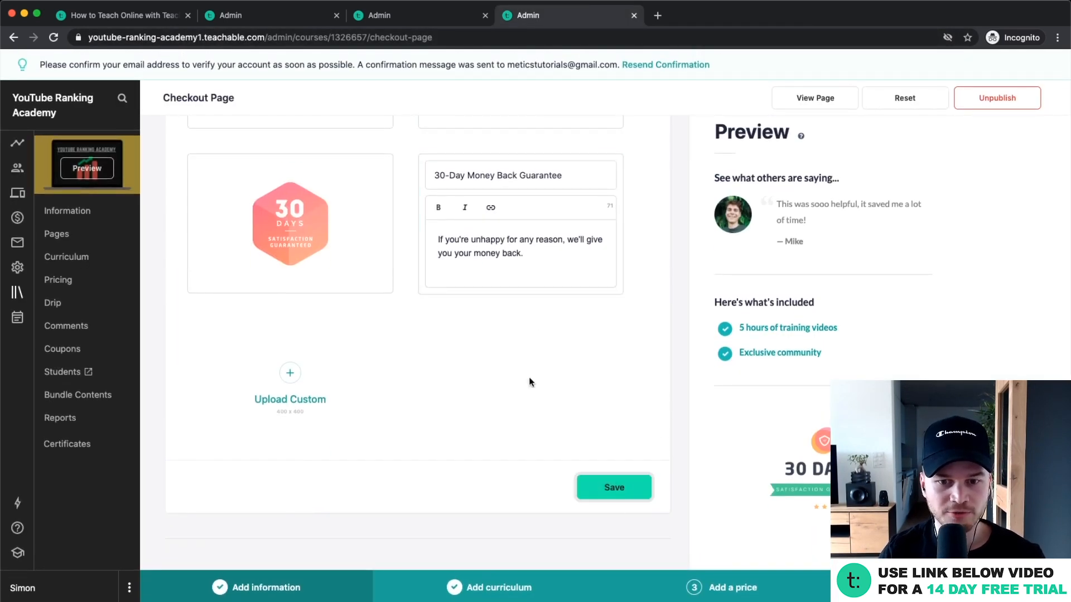
pyautogui.scroll(10, 509, 381)
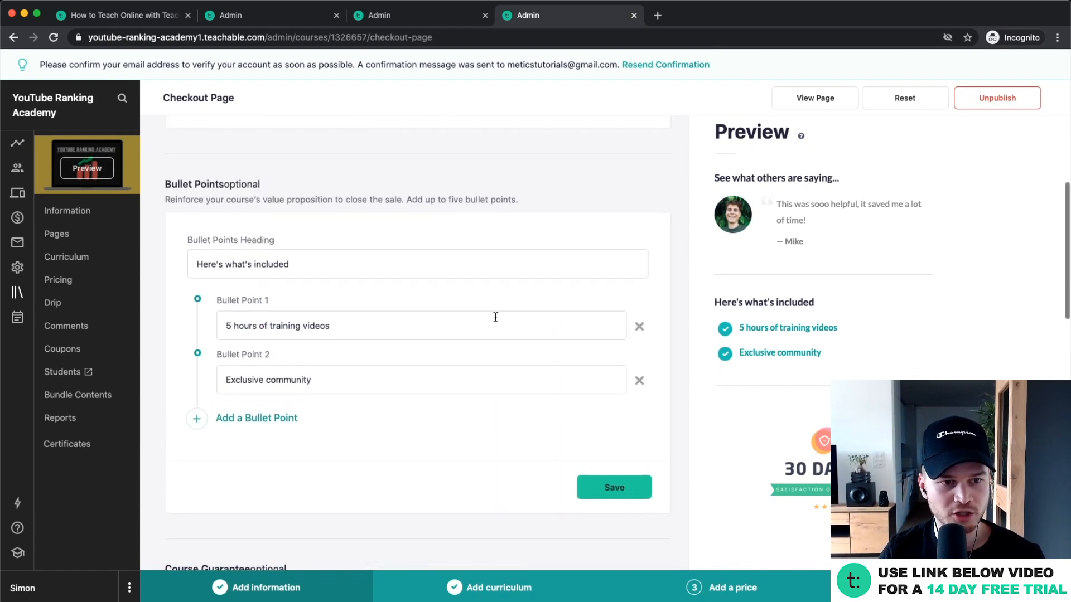
pyautogui.scroll(6, 490, 278)
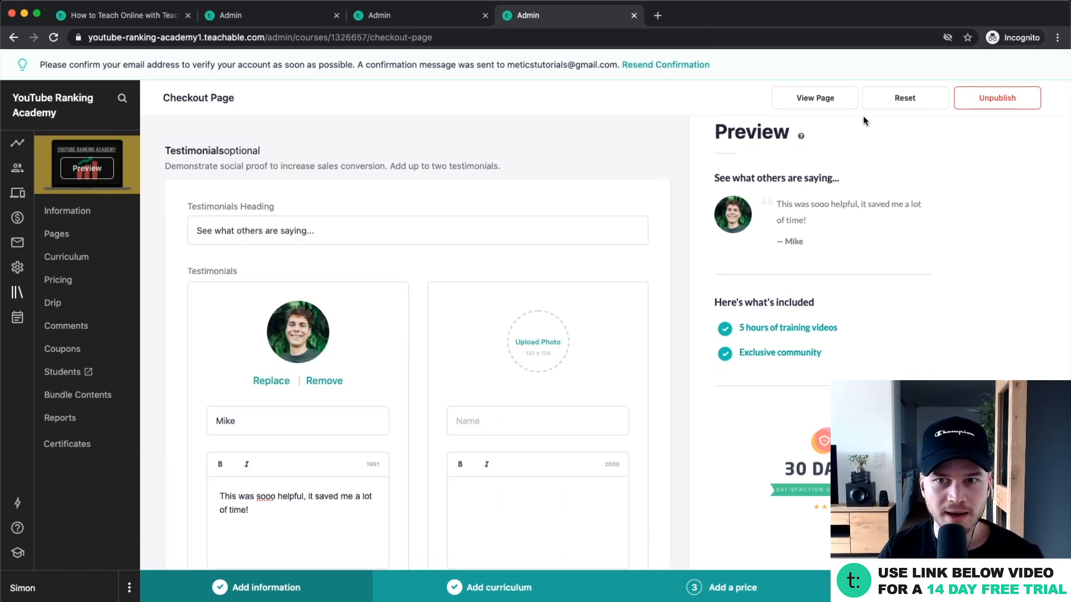
# Step: Go to the course's pages list and open the YouTube Ranking Academy thank you page for editing
pyautogui.click(58, 234)
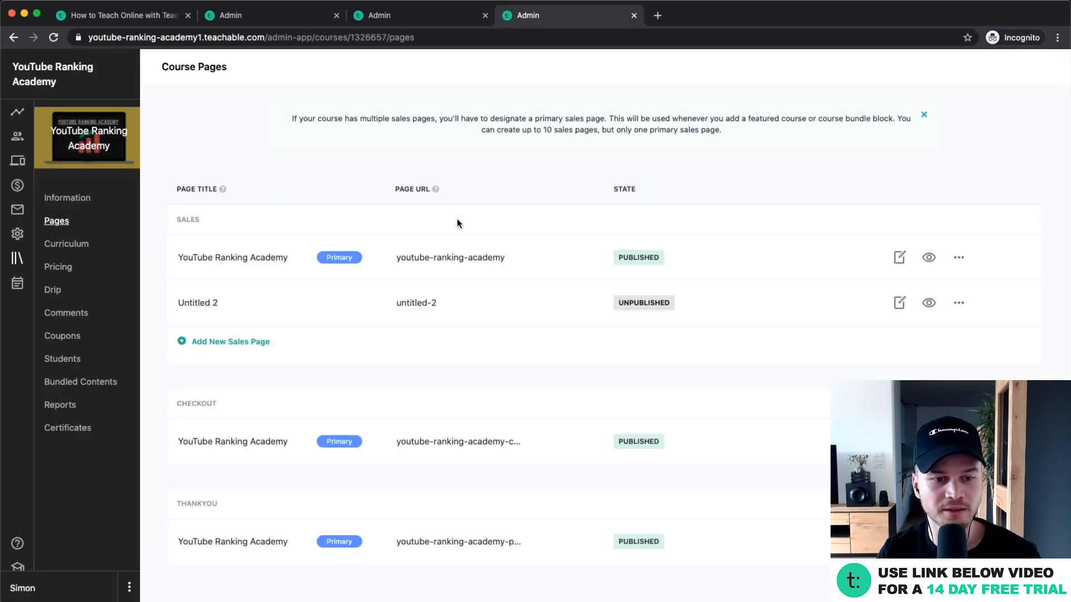
pyautogui.scroll(3, 378, 482)
pyautogui.scroll(-1, 336, 475)
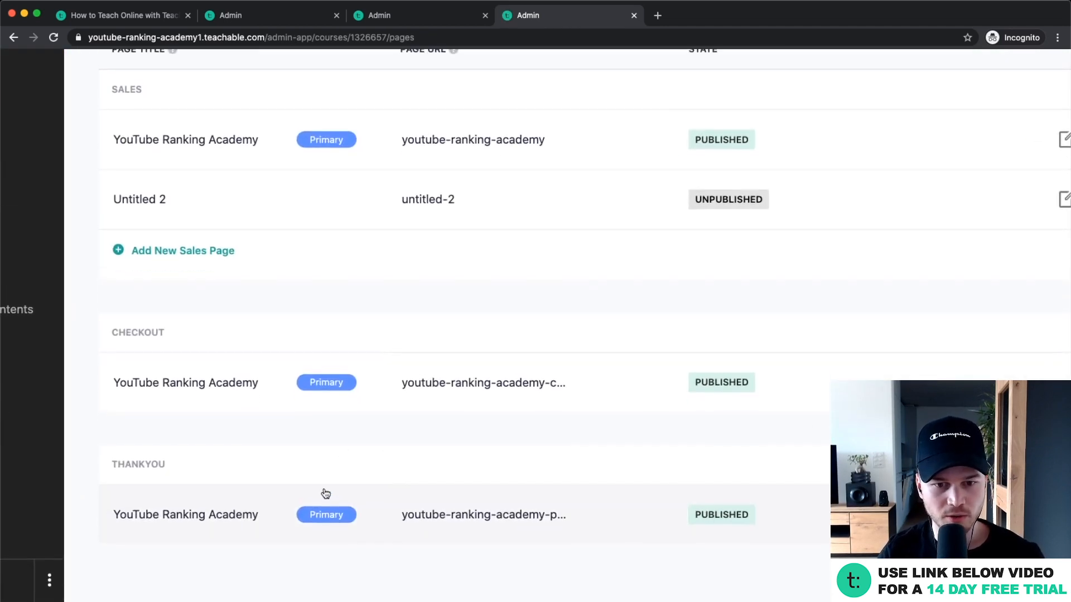
pyautogui.scroll(-3, 378, 491)
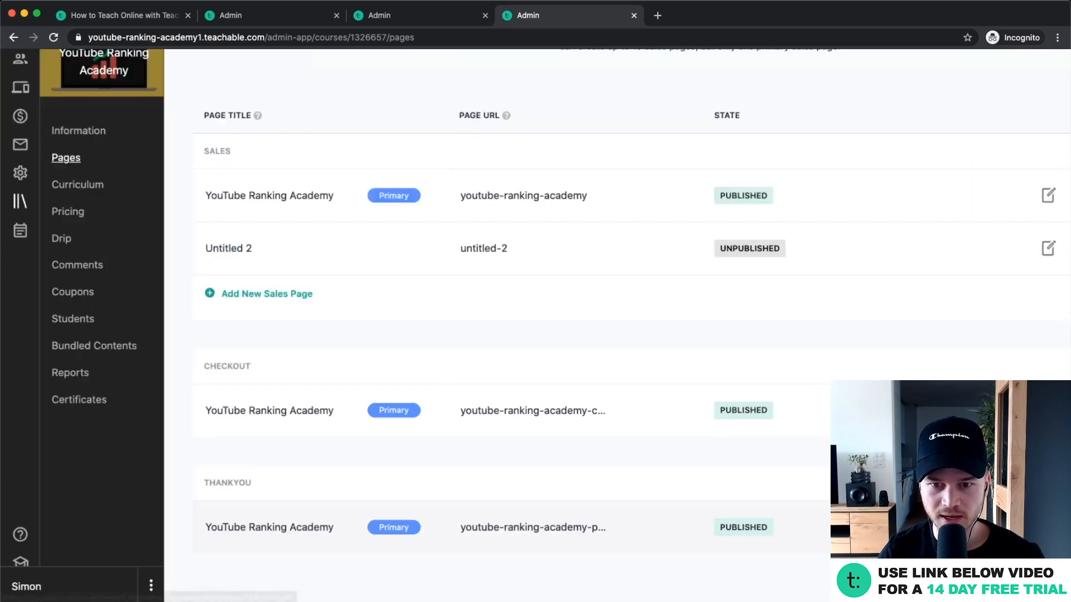
pyautogui.click(377, 253)
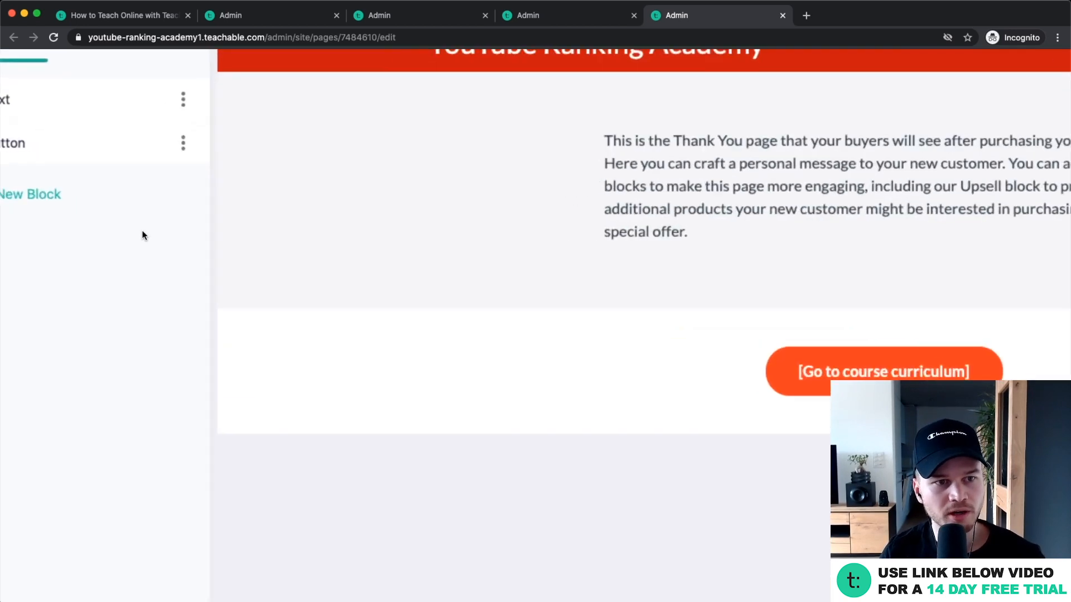
# Step: Add a Video block to the thank you page below the course curriculum button
pyautogui.hscroll(-3, 142, 234)
pyautogui.click(84, 199)
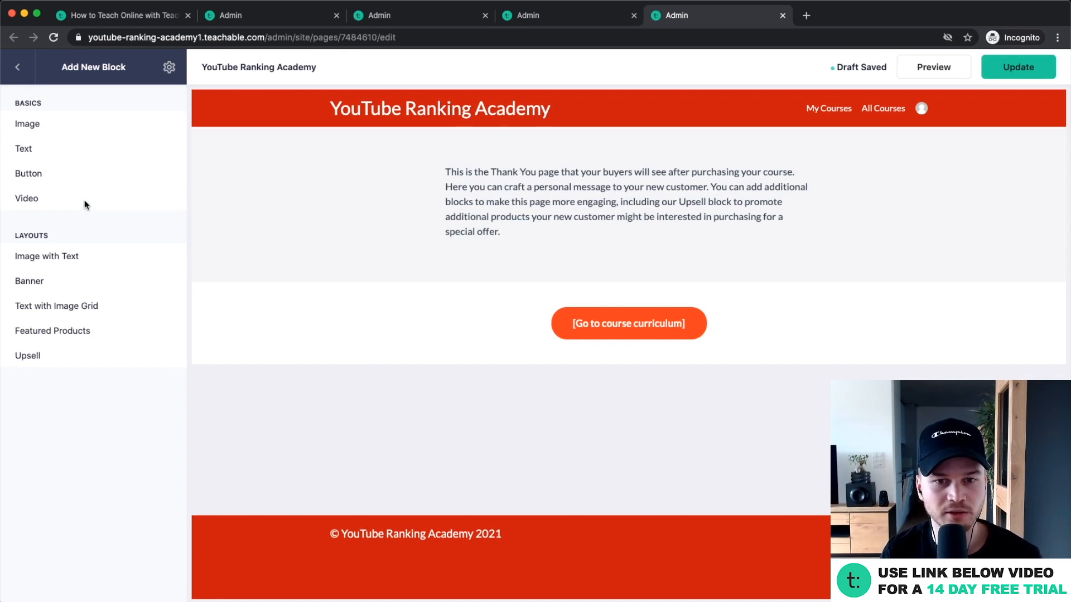
pyautogui.click(52, 209)
pyautogui.scroll(-3, 489, 423)
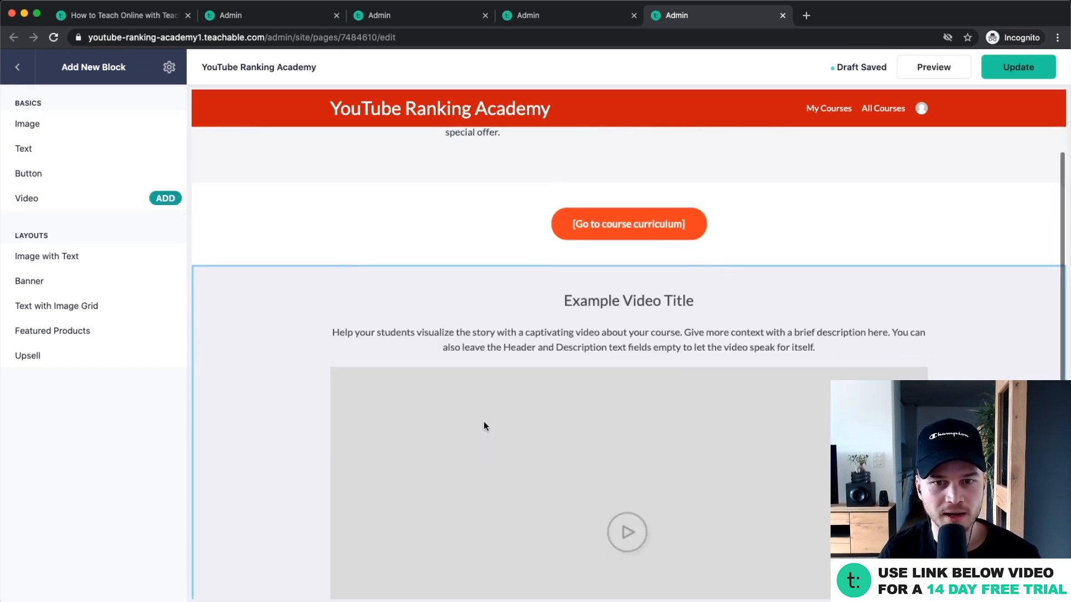
# Step: Insert the Video block on the thank you page and check its video upload options without choosing a file
pyautogui.click(165, 198)
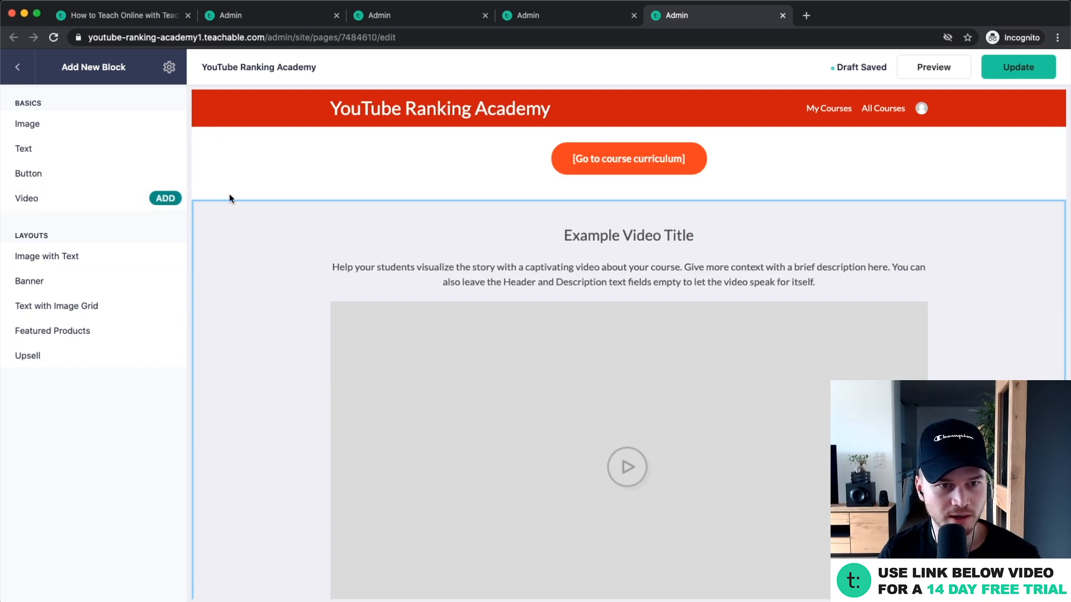
pyautogui.scroll(-1, 74, 507)
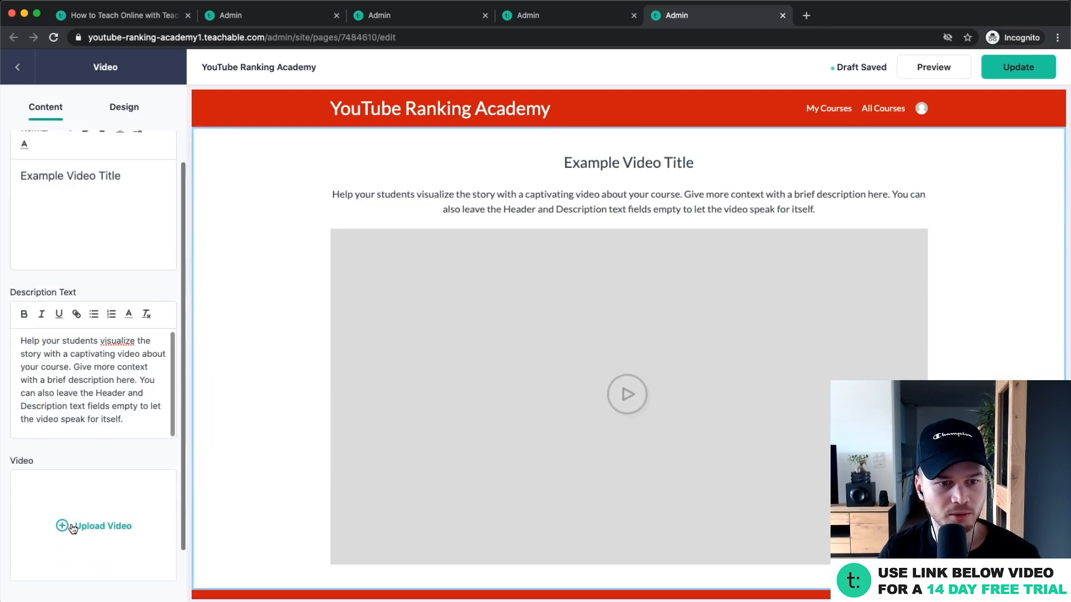
pyautogui.click(72, 524)
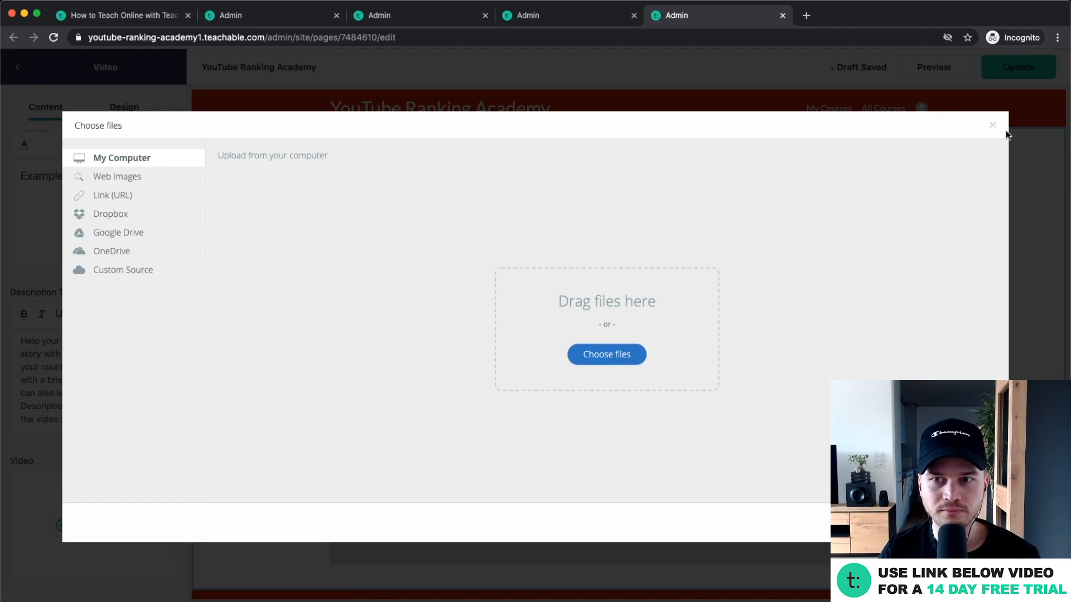
pyautogui.click(993, 128)
# Step: Move the Video block above the Text and Button blocks of the thank you page
pyautogui.click(18, 67)
pyautogui.moveTo(18, 201); pyautogui.dragTo(19, 149)
pyautogui.scroll(-4, 228, 199)
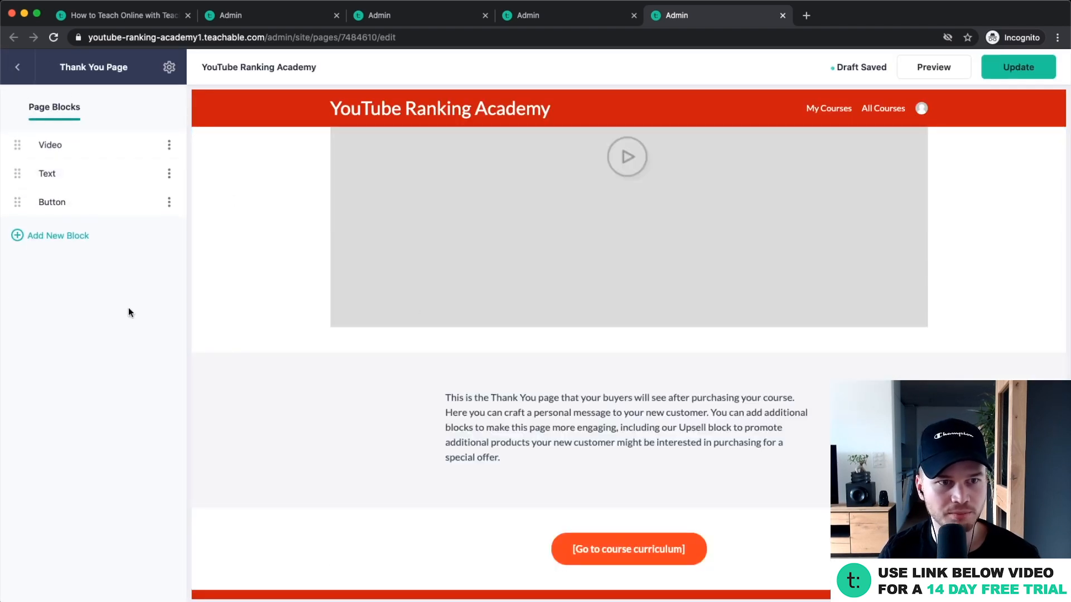
pyautogui.click(169, 174)
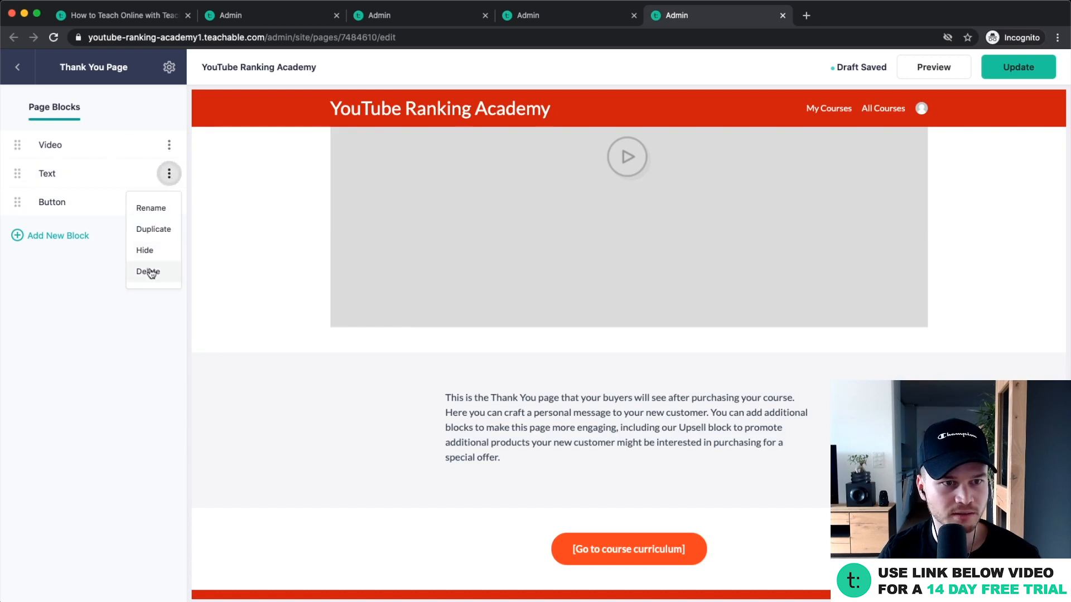
pyautogui.click(112, 202)
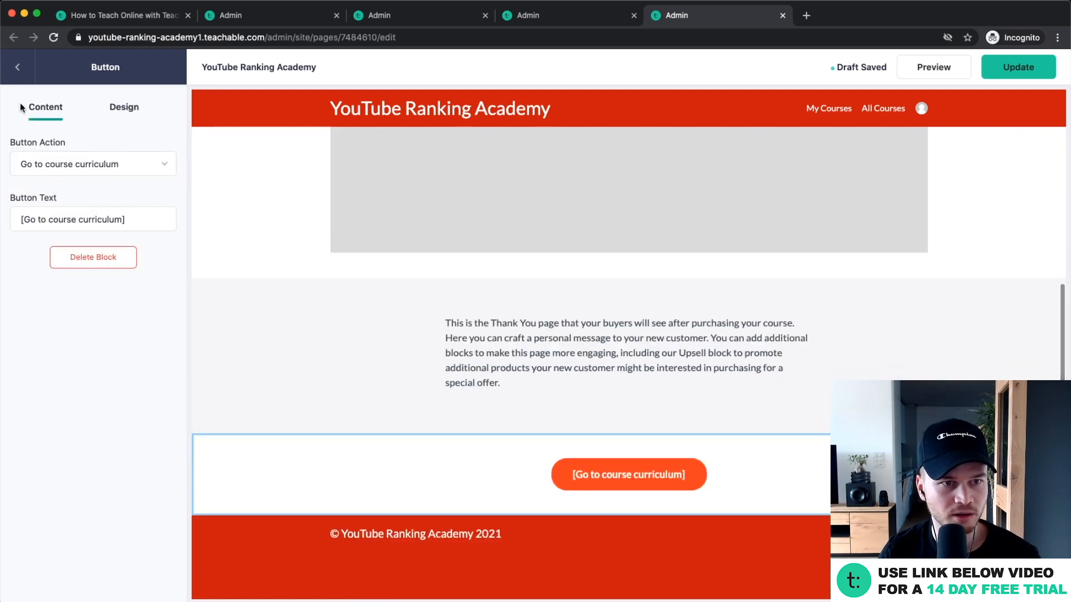
pyautogui.click(17, 67)
pyautogui.click(169, 202)
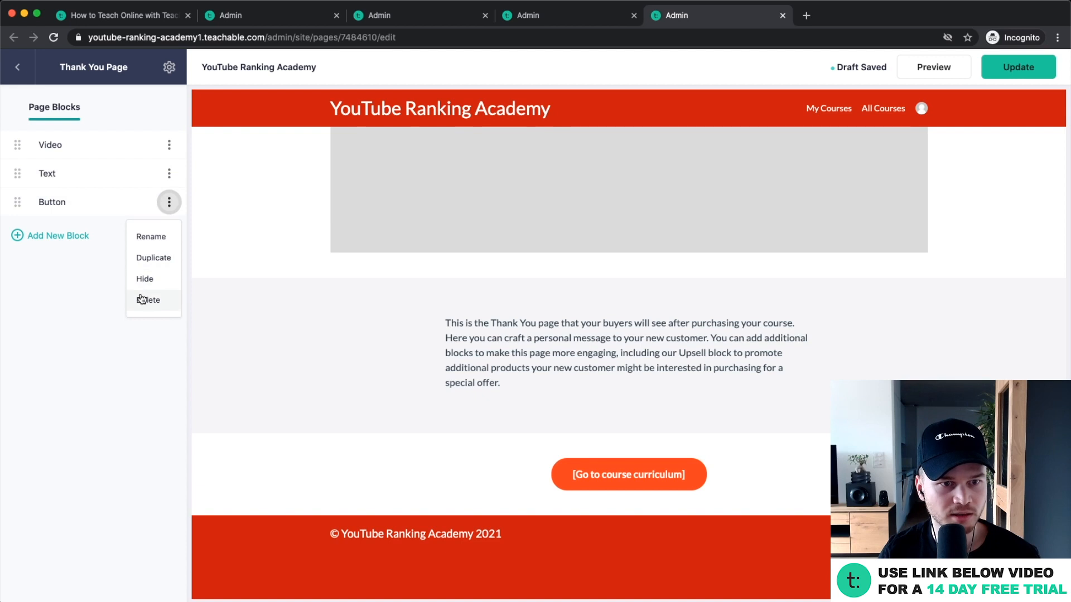
# Step: Change the text of the thank you page's course curriculum button to "Start the course here"
pyautogui.click(67, 204)
pyautogui.click(67, 204)
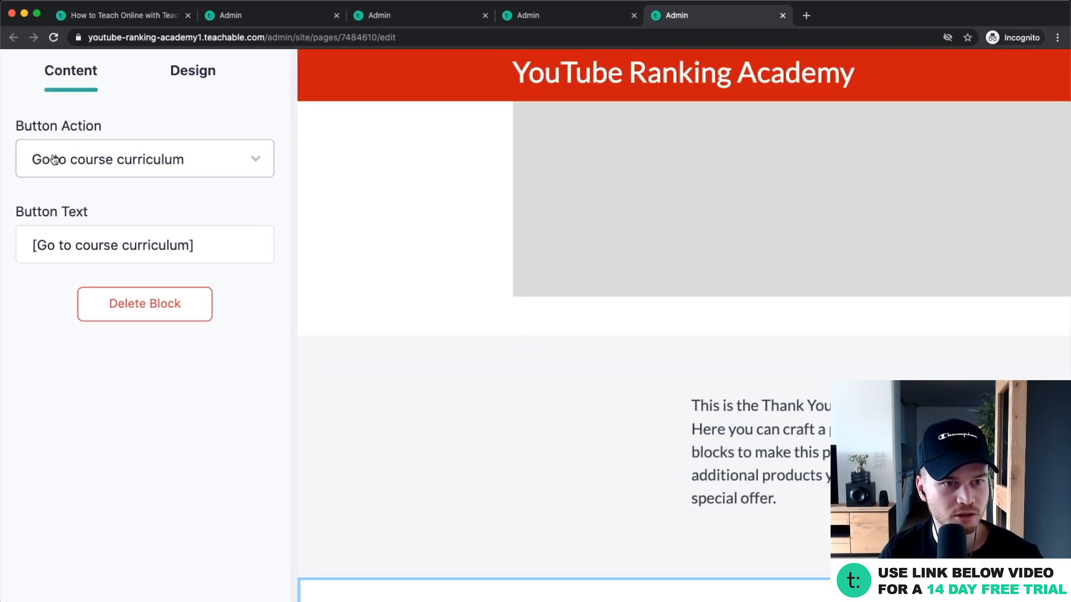
pyautogui.click(178, 246)
pyautogui.moveTo(203, 243); pyautogui.dragTo(5, 242)
pyautogui.write('Start the course here')
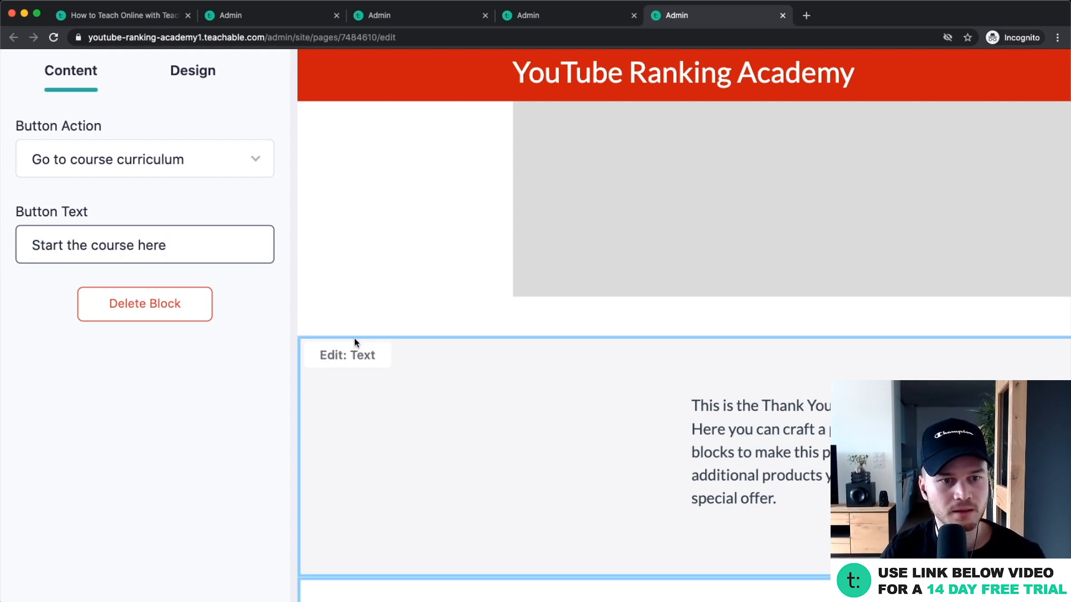
# Step: Preview the thank you page, test its course start button, and close the tab that it opens
pyautogui.click(313, 367)
pyautogui.scroll(4, 568, 401)
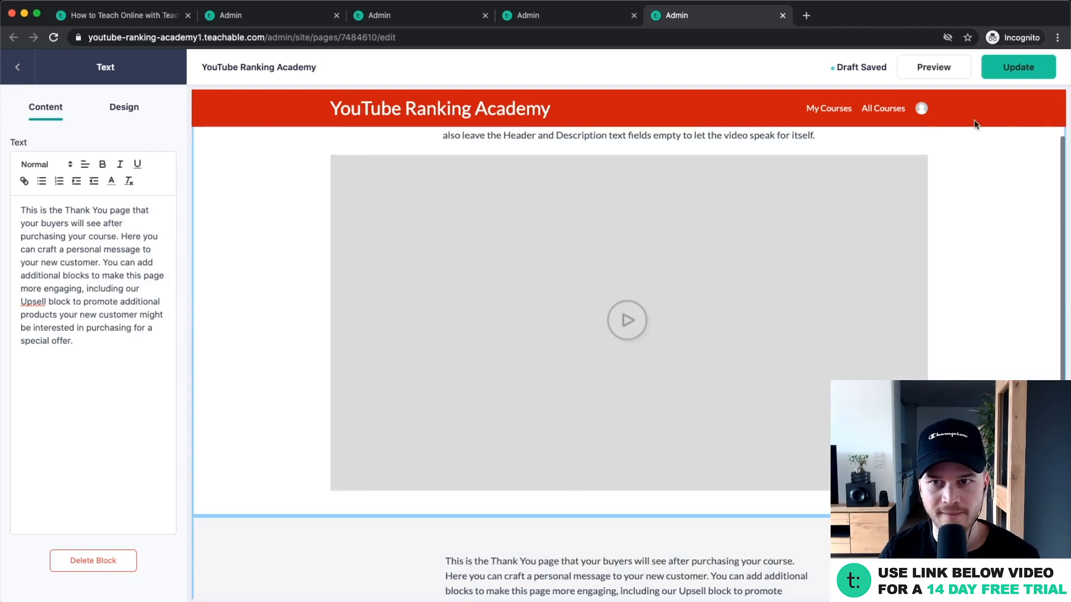
pyautogui.click(937, 68)
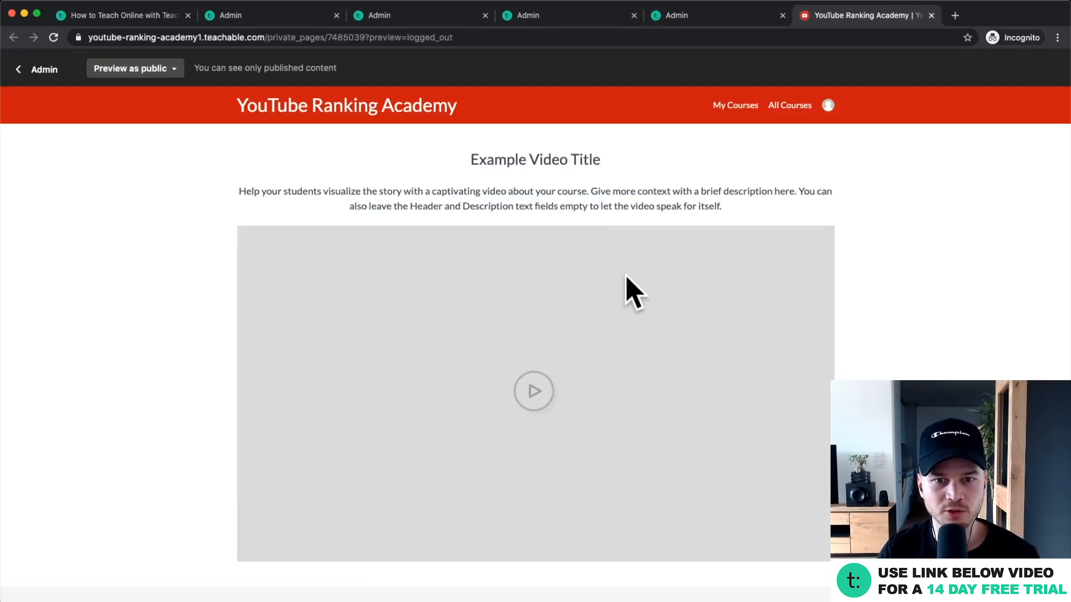
pyautogui.scroll(-1, 535, 368)
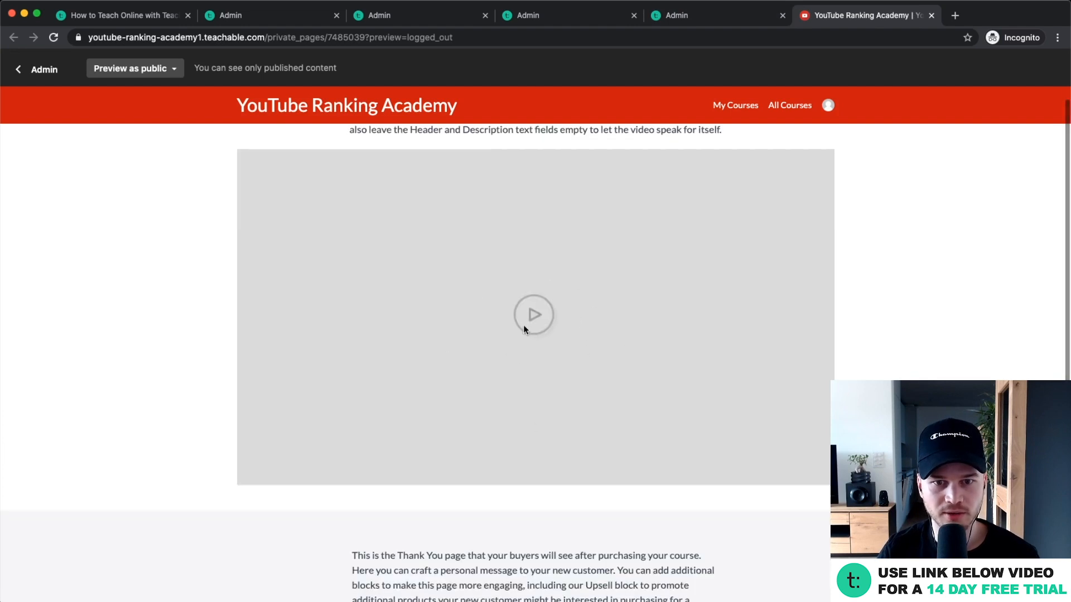
pyautogui.scroll(-3, 546, 284)
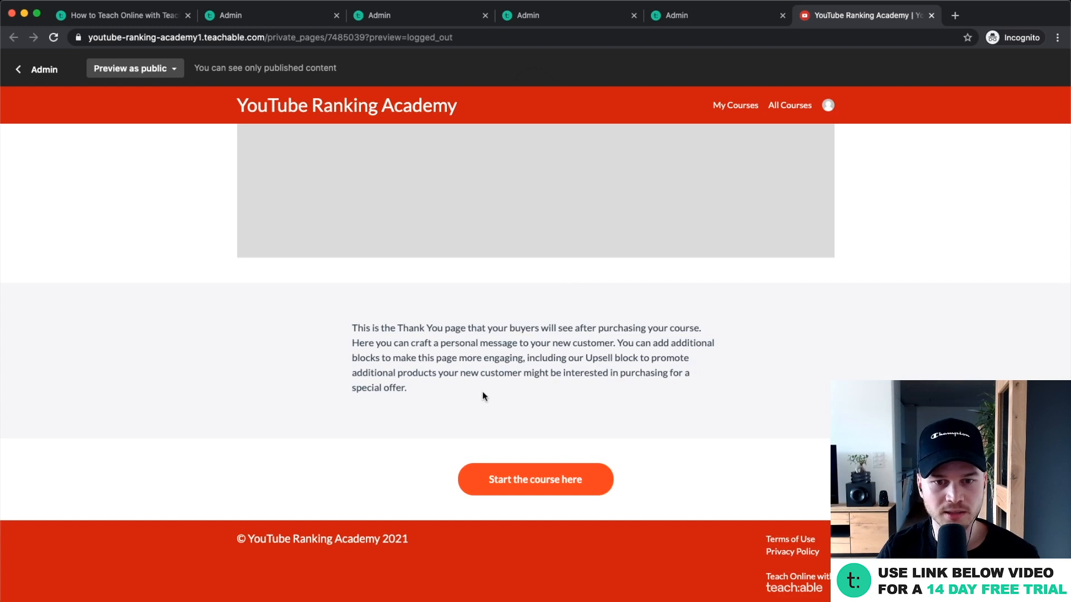
pyautogui.click(516, 492)
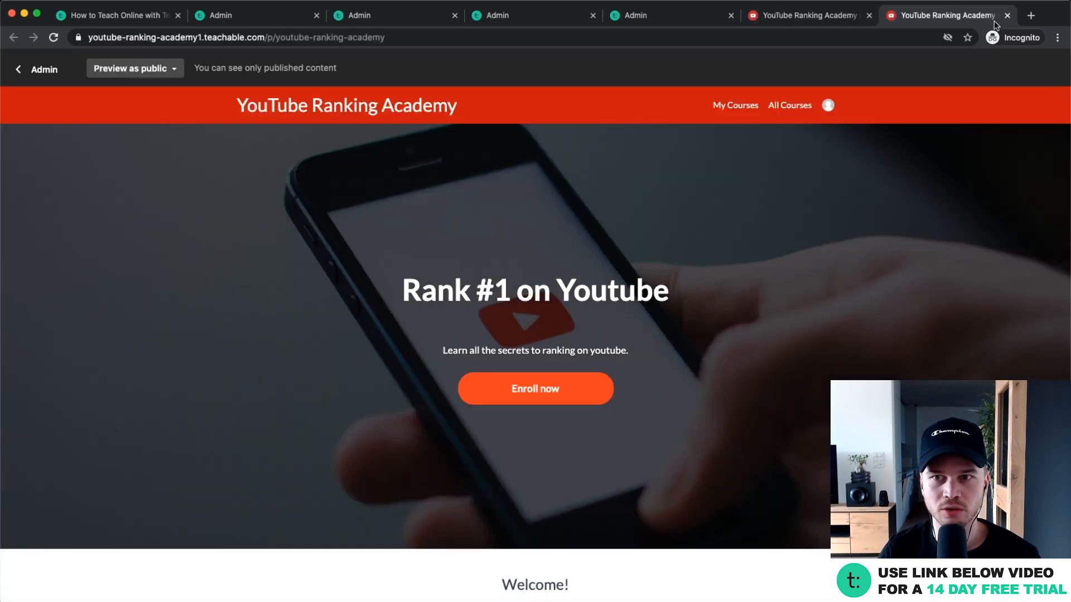
pyautogui.click(1007, 15)
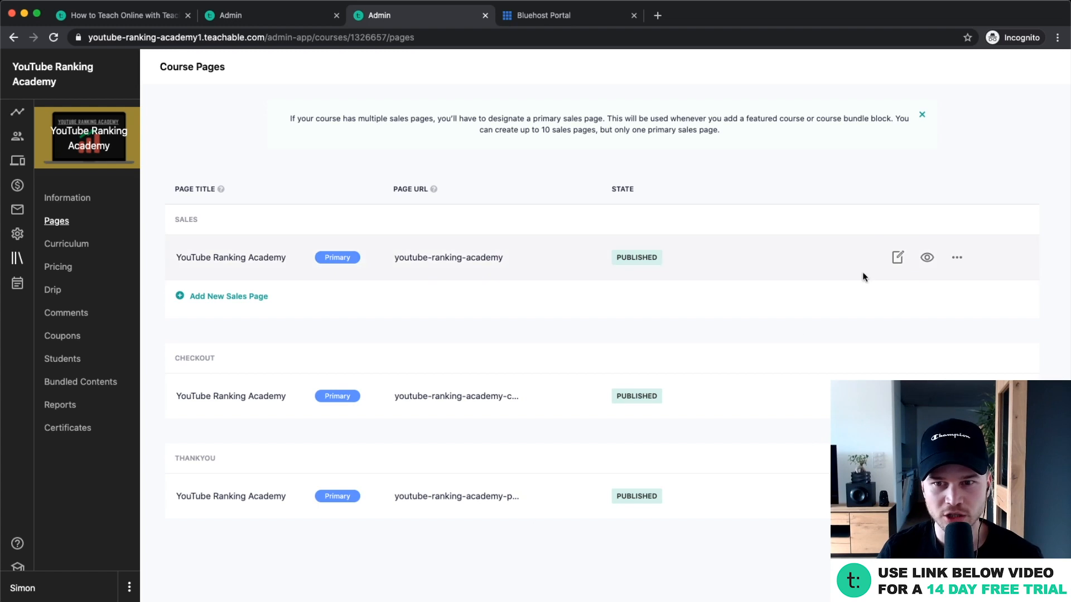
# Step: View the published YouTube Ranking Academy sales page, examine the subdomain and teachable part of its web address, and close its tab
pyautogui.click(926, 257)
pyautogui.click(564, 18)
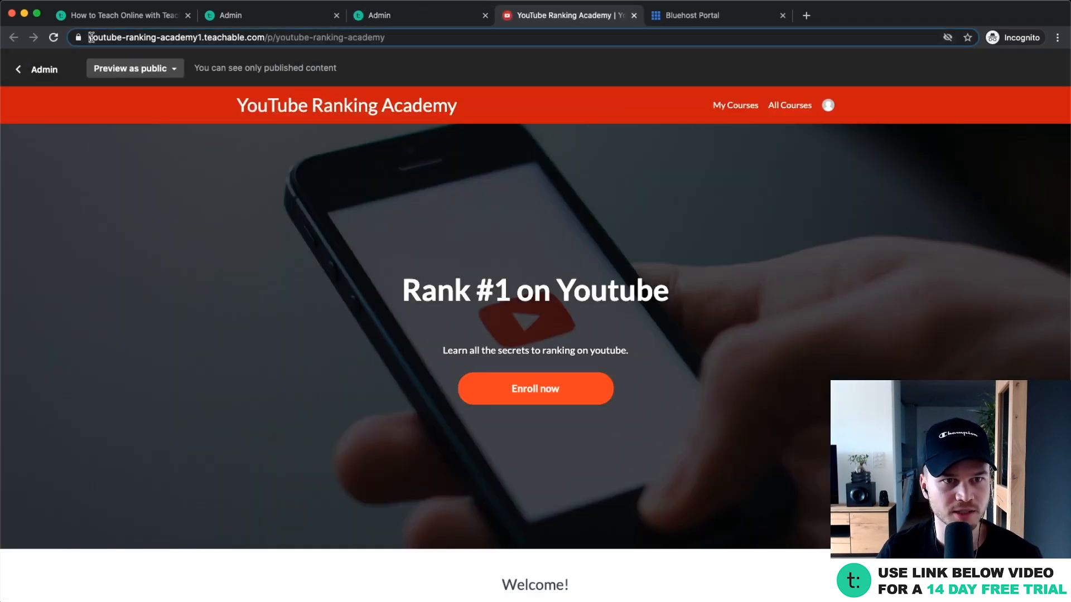
pyautogui.moveTo(91, 38); pyautogui.dragTo(233, 37)
pyautogui.moveTo(118, 38); pyautogui.dragTo(231, 43)
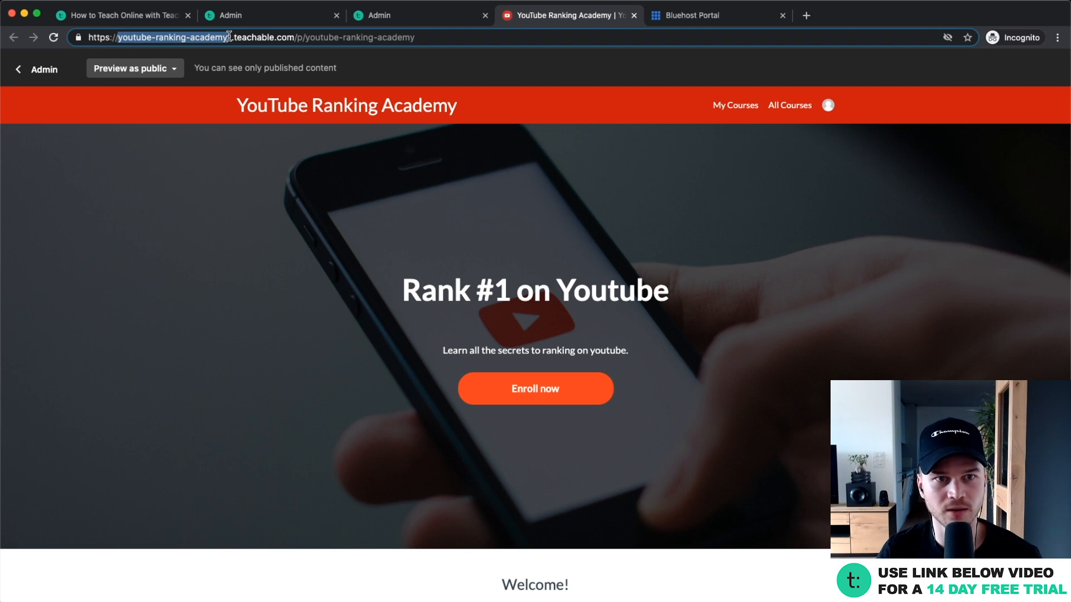
pyautogui.click(230, 37)
pyautogui.doubleClick(254, 36)
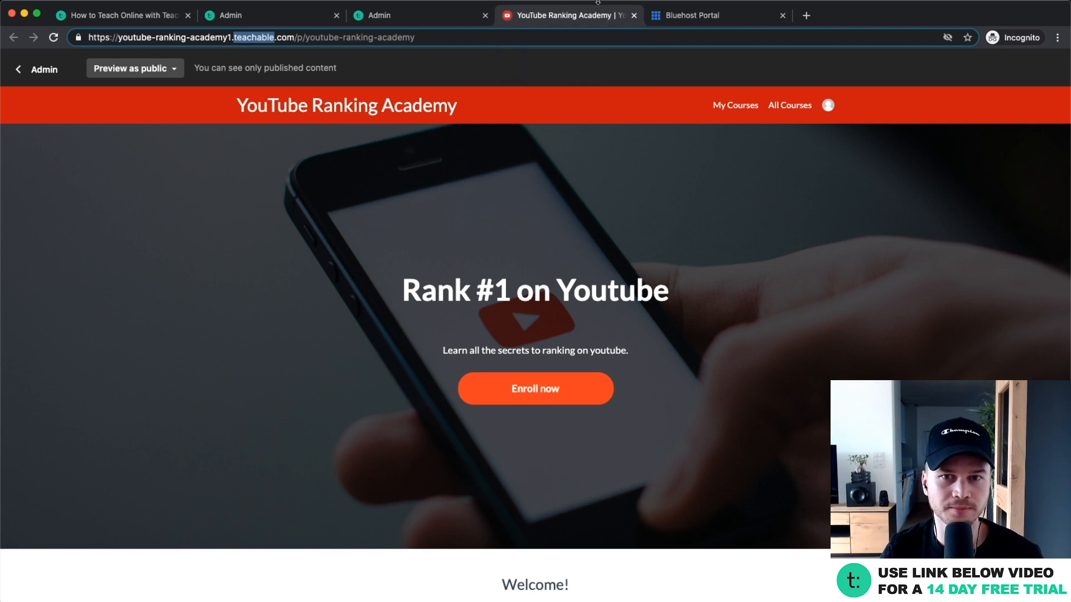
pyautogui.click(633, 16)
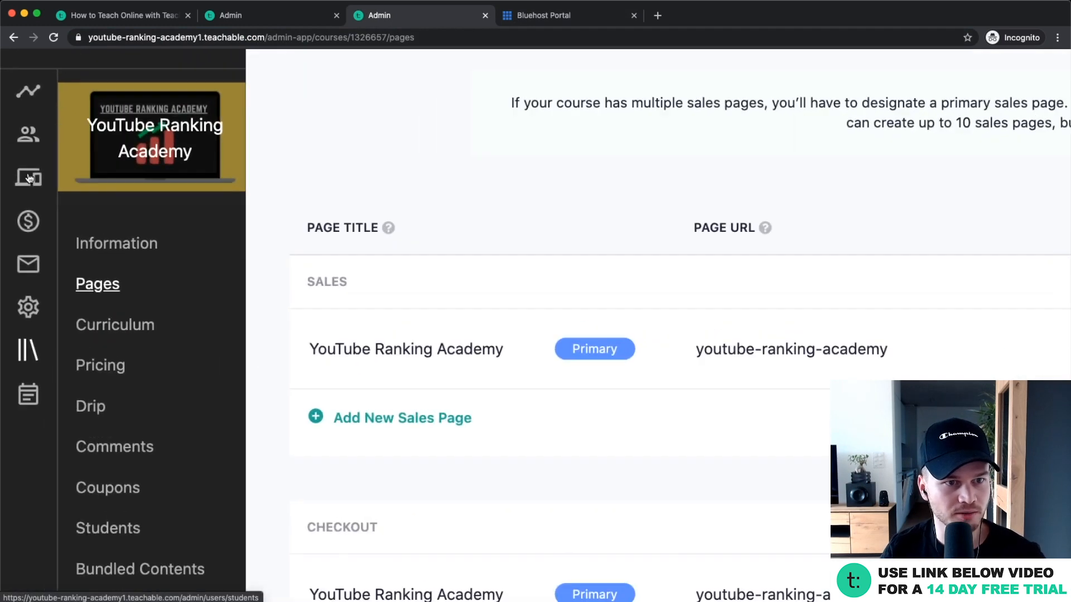
# Step: Open the site's domain settings and confirm youtube-ranking-academy1 as the school's teachable.com domain
pyautogui.click(32, 183)
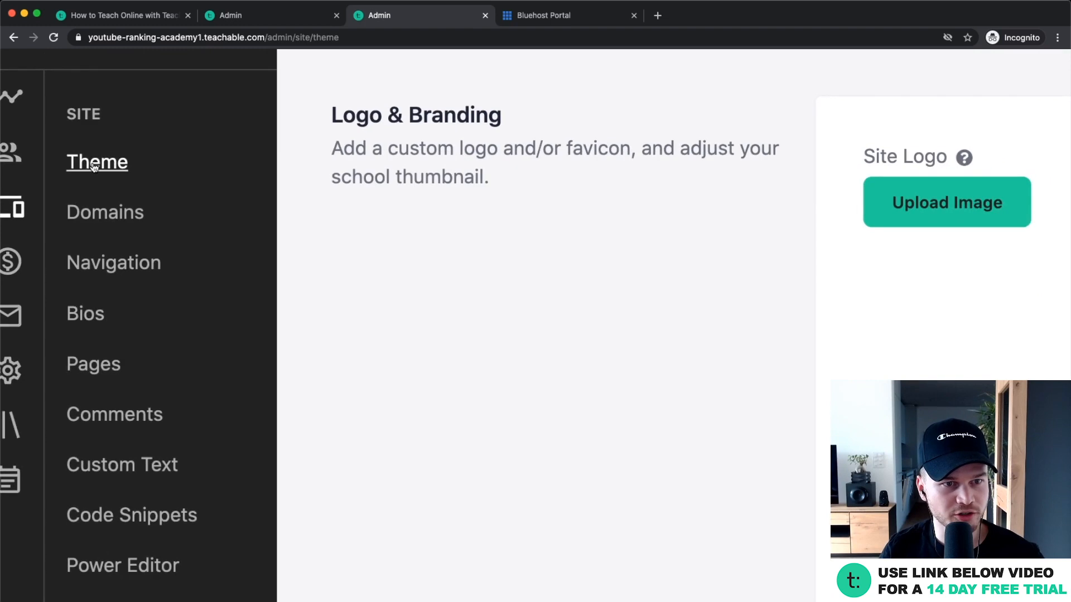
pyautogui.click(99, 213)
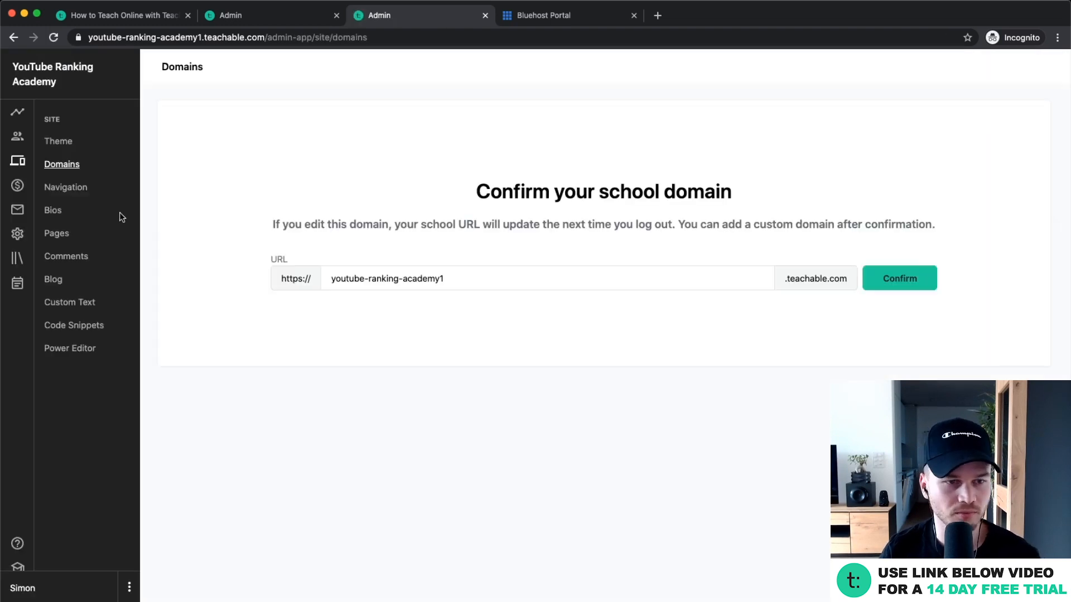
pyautogui.click(469, 277)
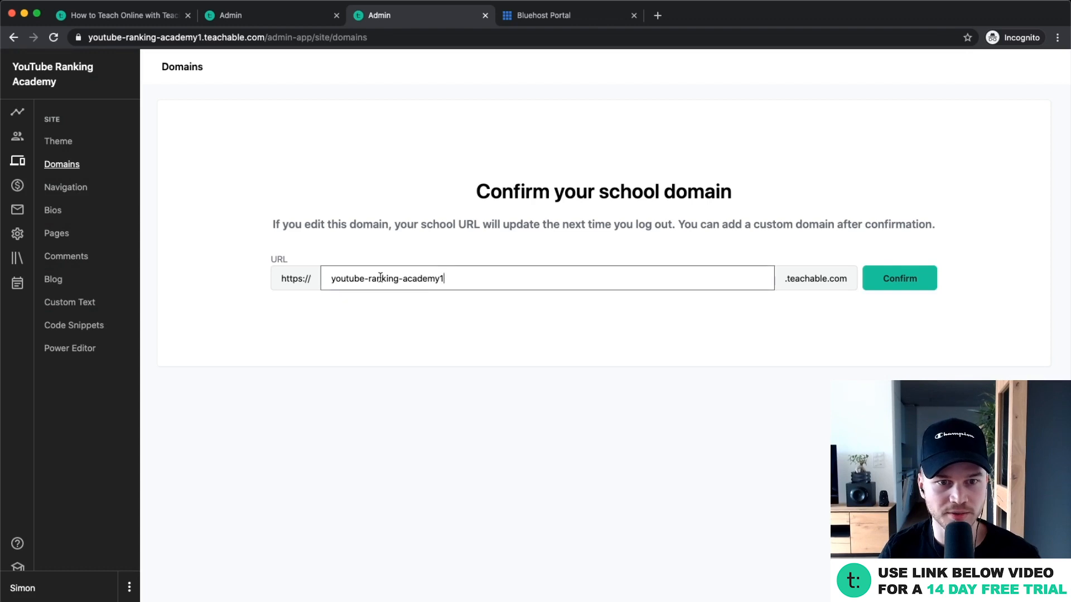
pyautogui.scroll(5, 349, 281)
pyautogui.scroll(-4, 310, 277)
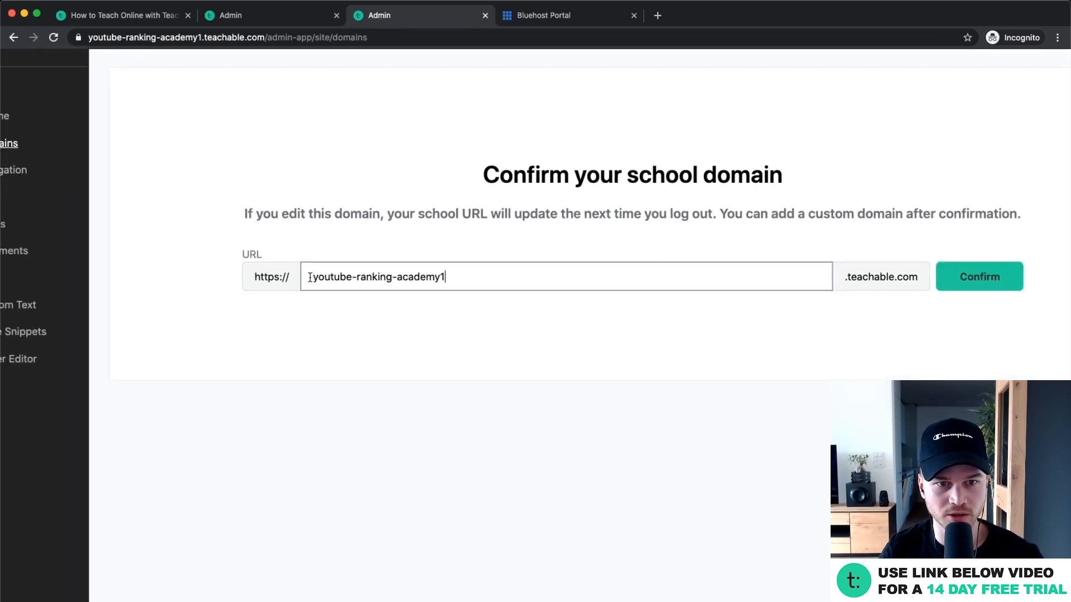
pyautogui.moveTo(312, 278); pyautogui.dragTo(460, 275)
pyautogui.click(471, 275)
pyautogui.scroll(5, 884, 286)
pyautogui.scroll(-5, 422, 284)
pyautogui.scroll(-2, 423, 285)
pyautogui.scroll(5, 557, 278)
pyautogui.tripleClick(614, 280)
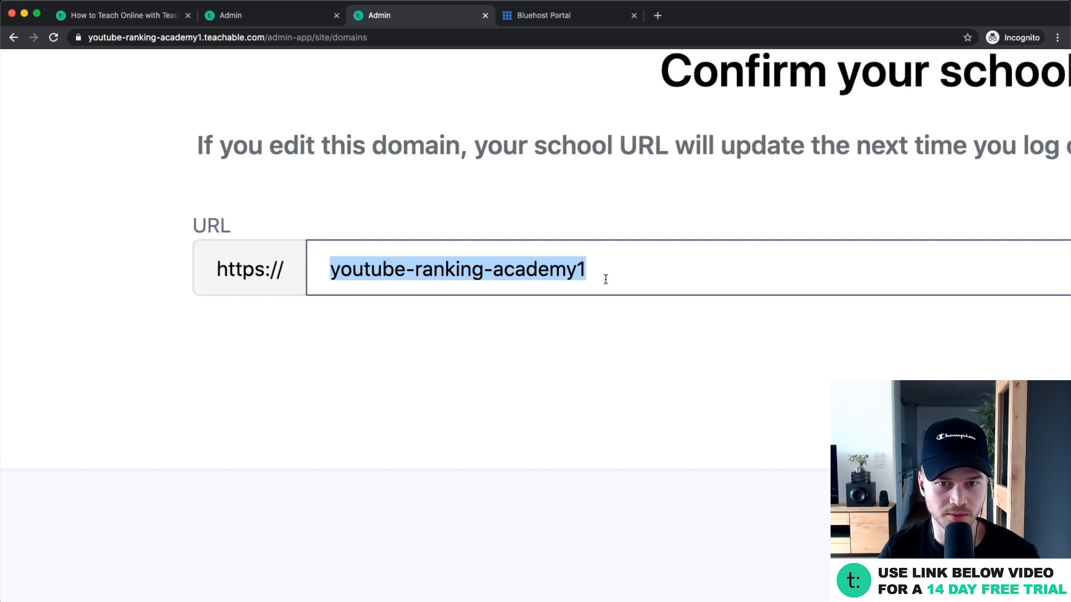
pyautogui.moveTo(494, 268); pyautogui.dragTo(621, 268)
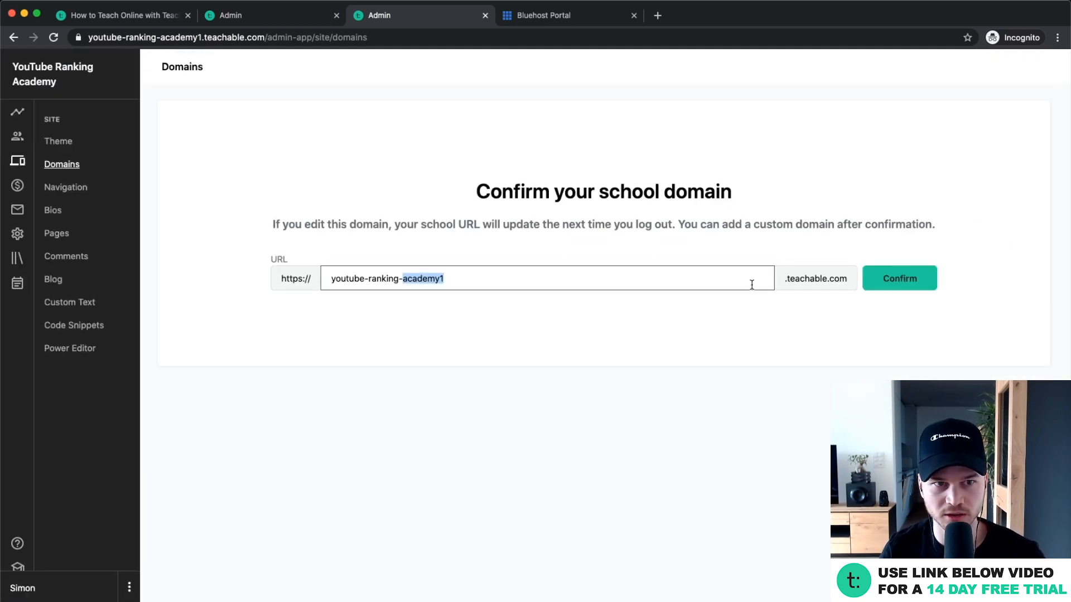
pyautogui.click(888, 280)
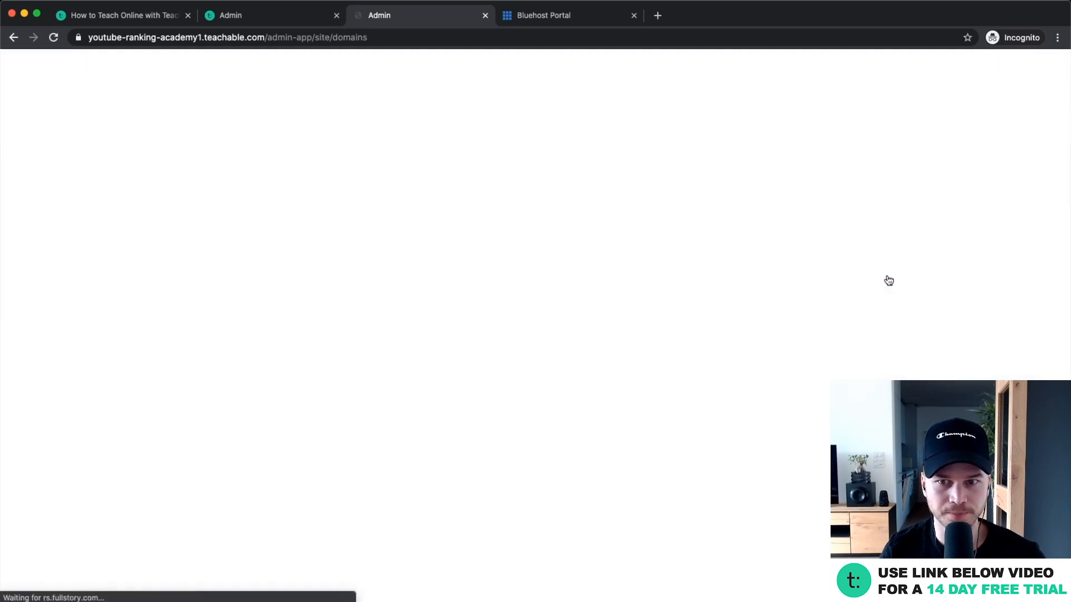
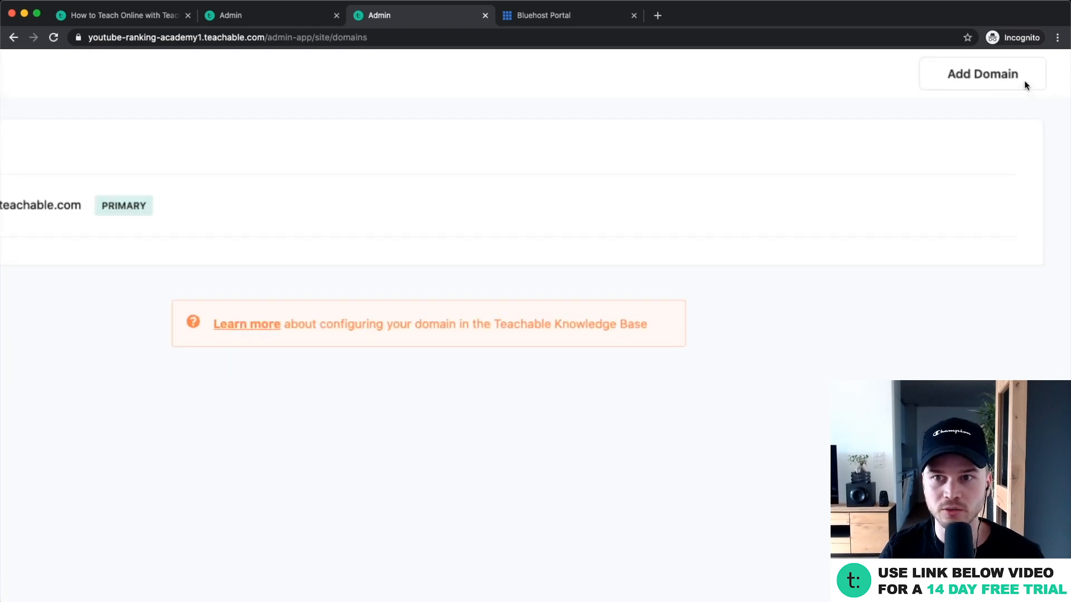
# Step: Try to add courses.meticstutorials.com as a custom domain for the school
pyautogui.click(965, 89)
pyautogui.click(452, 332)
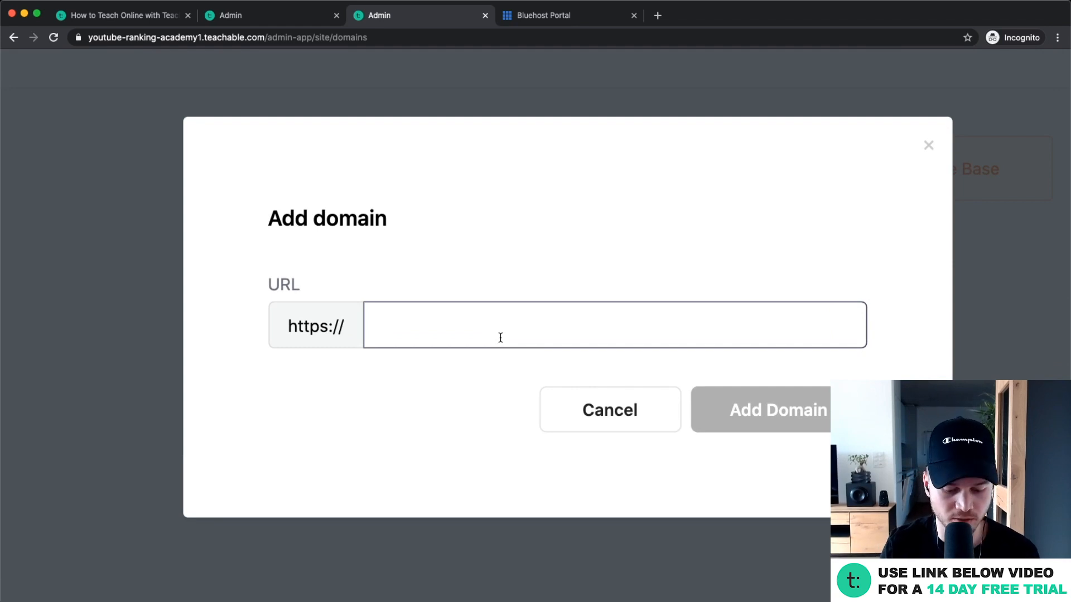
pyautogui.write('coursr')
pyautogui.press('BackSpace')
pyautogui.write('es.metisc')
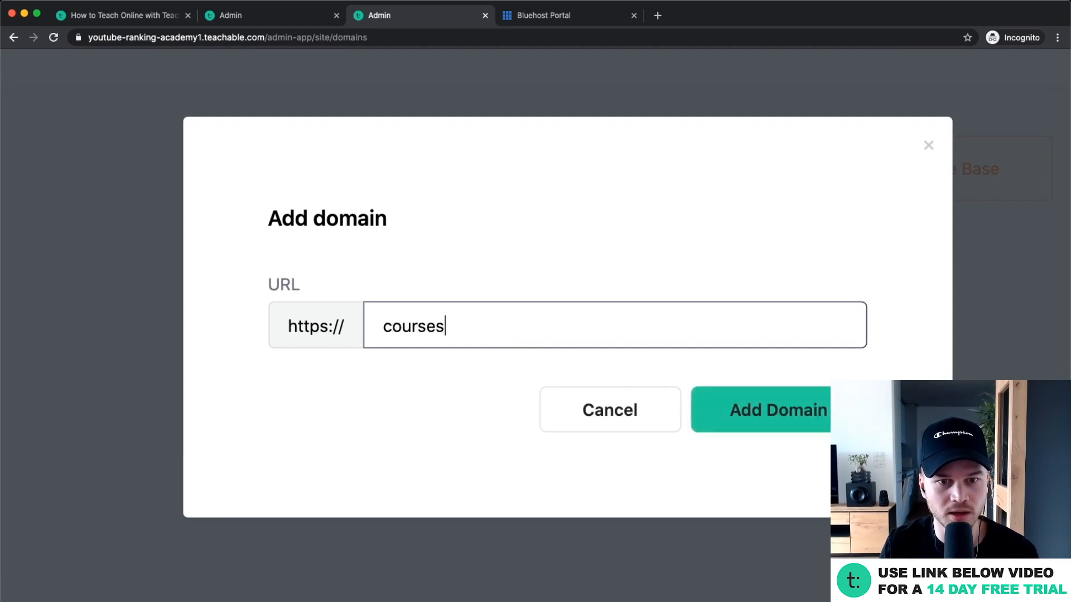
pyautogui.press('BackSpace')
pyautogui.press('BackSpace')
pyautogui.write('cst')
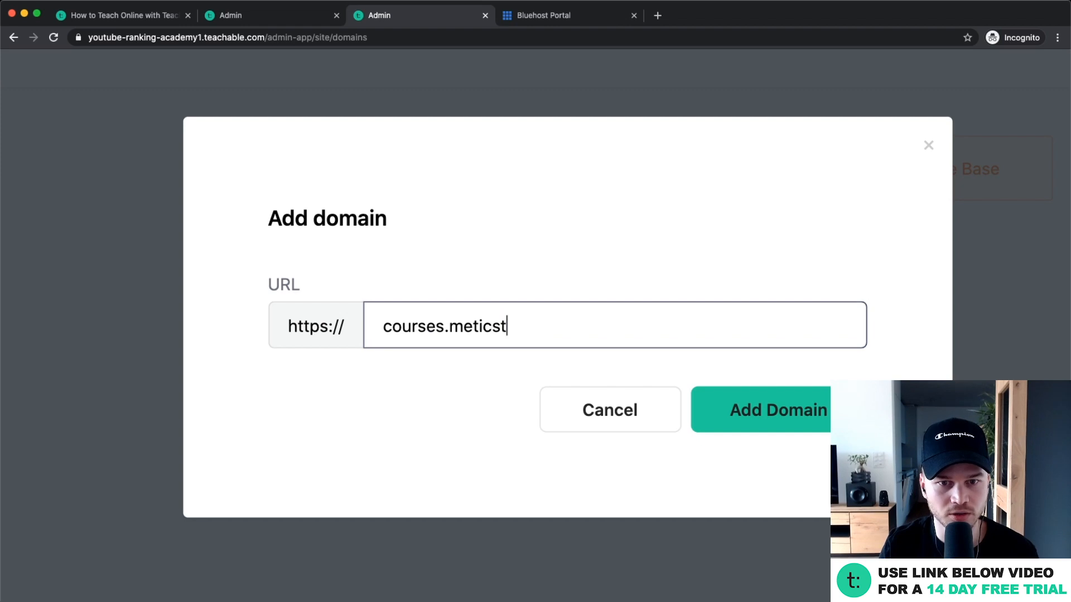
pyautogui.write('utorials.com')
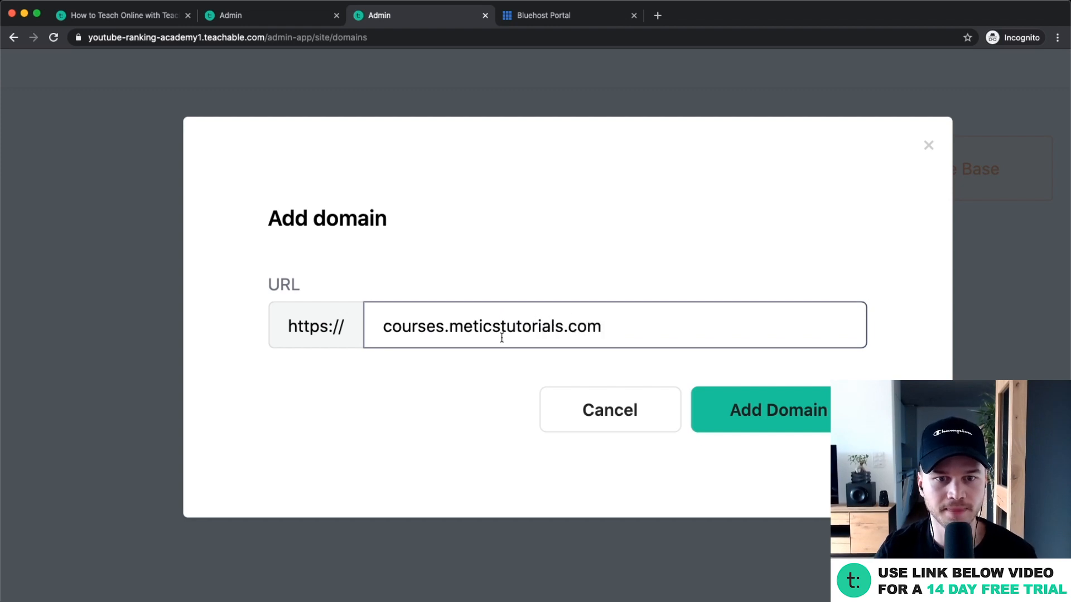
pyautogui.click(757, 407)
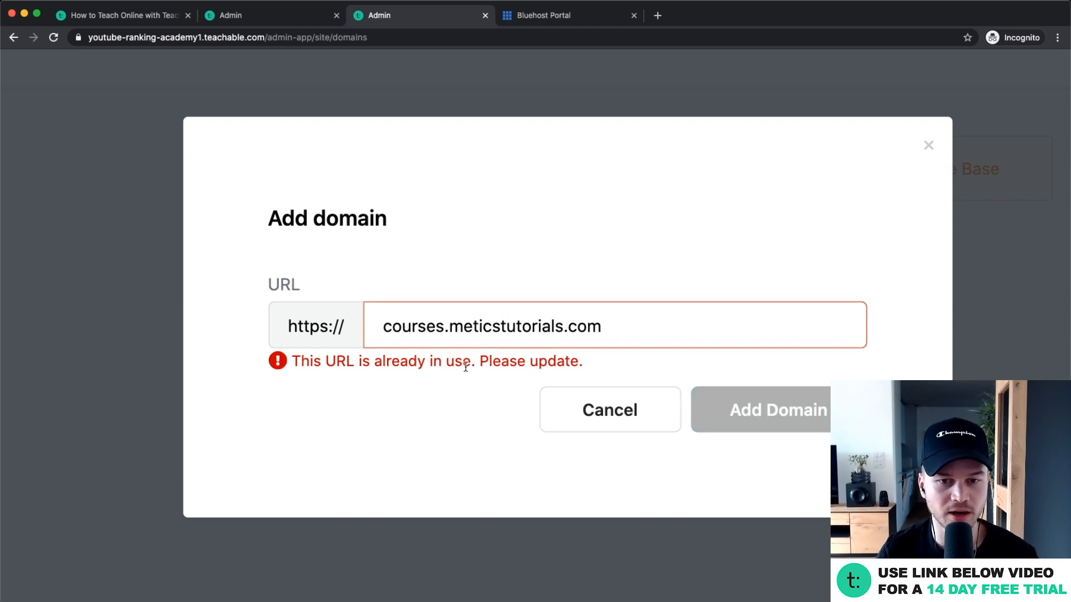
# Step: Change the custom domain's URL to course.meticstutorials.com and add it to the school
pyautogui.click(446, 327)
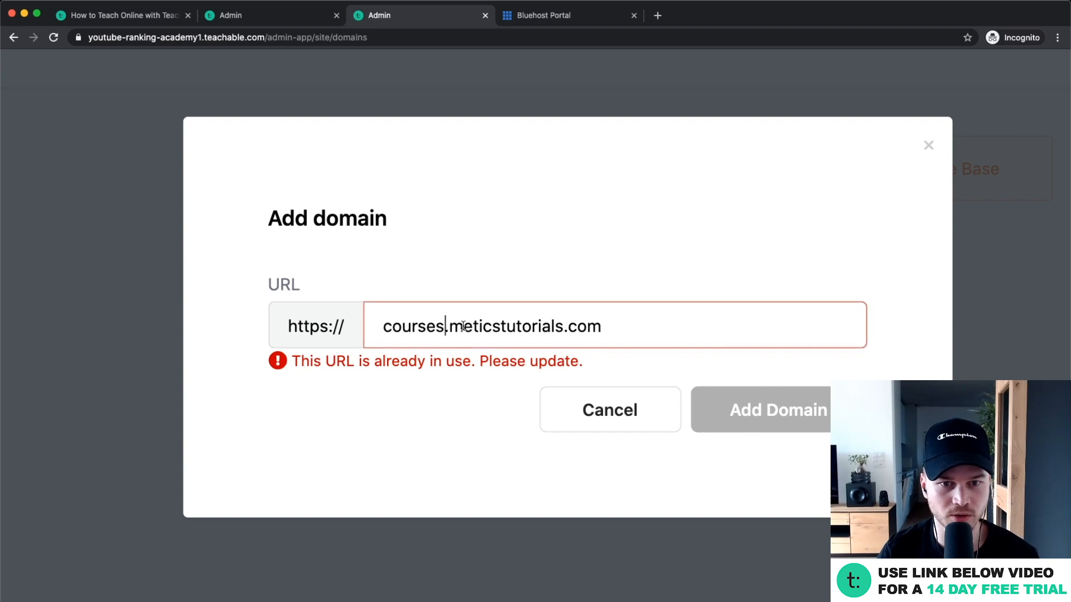
pyautogui.press('BackSpace')
pyautogui.click(771, 412)
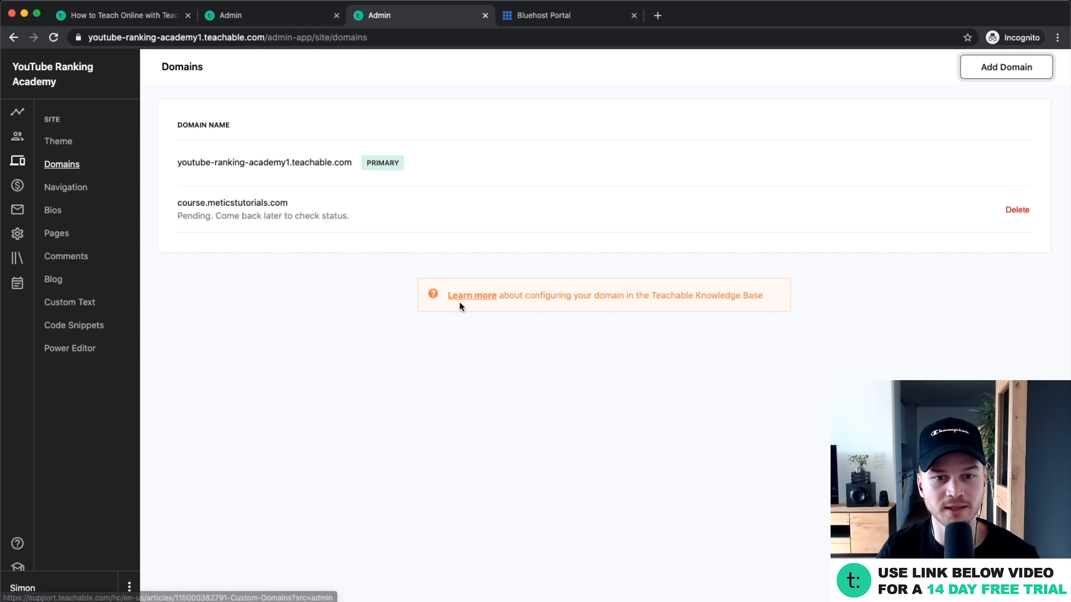
pyautogui.scroll(5, 470, 309)
pyautogui.scroll(-5, 469, 296)
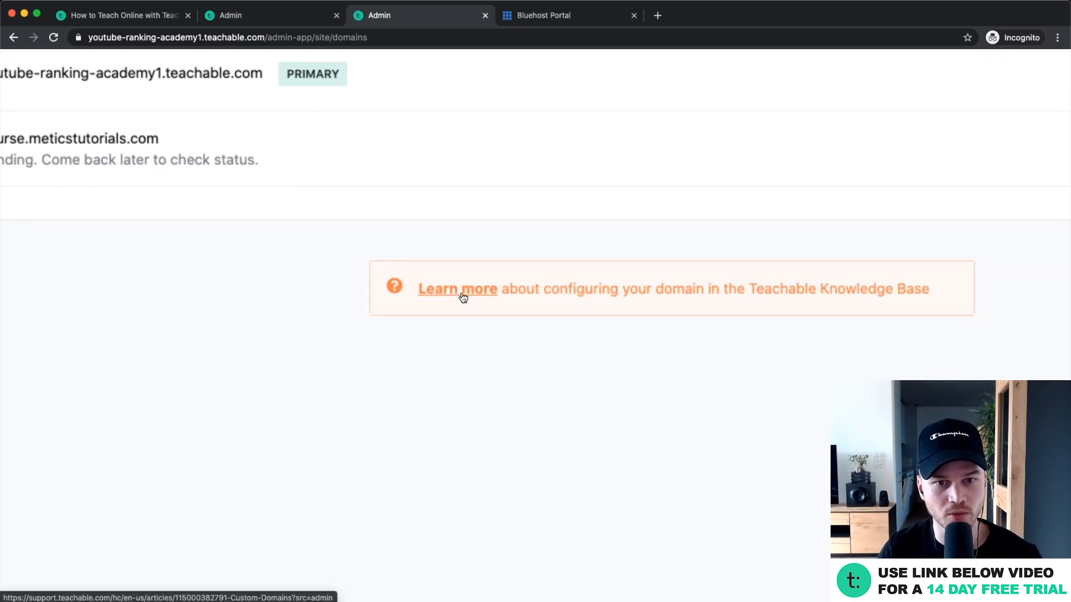
# Step: Open the Teachable Knowledge Base article on custom domains and go to its Custom Subdomains guide, at the section on creating a subdomain
pyautogui.click(462, 295)
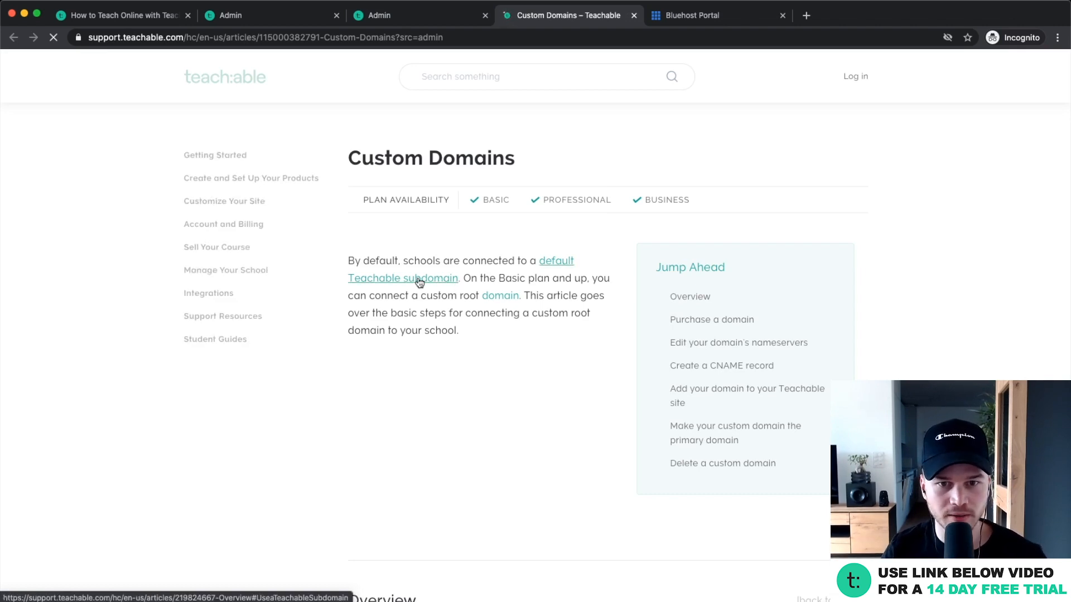
pyautogui.scroll(5, 421, 279)
pyautogui.scroll(2, 133, 362)
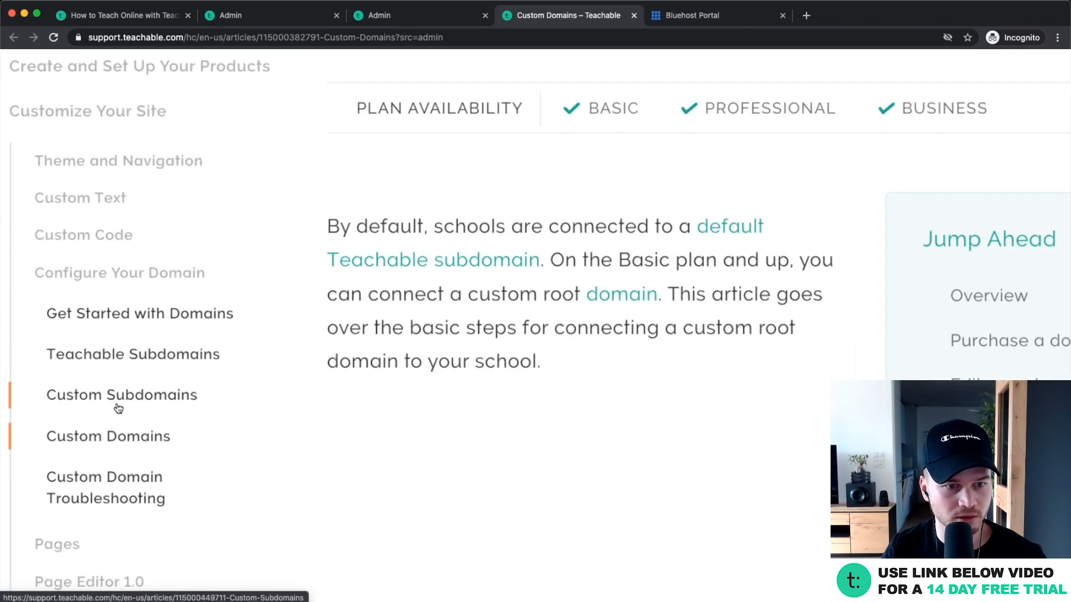
pyautogui.click(152, 394)
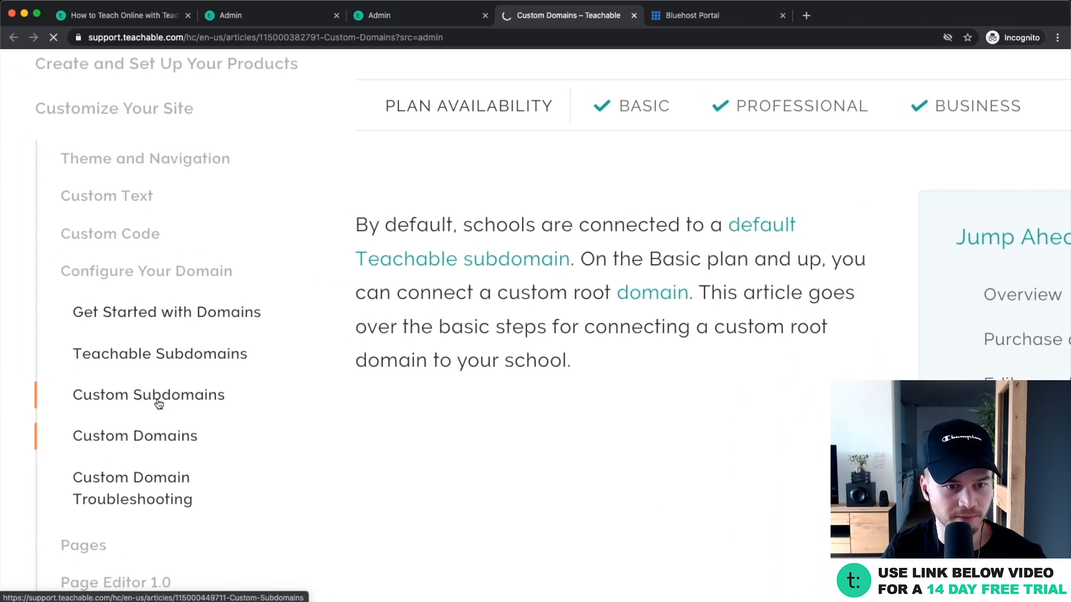
pyautogui.scroll(-3, 466, 406)
pyautogui.scroll(-2, 466, 406)
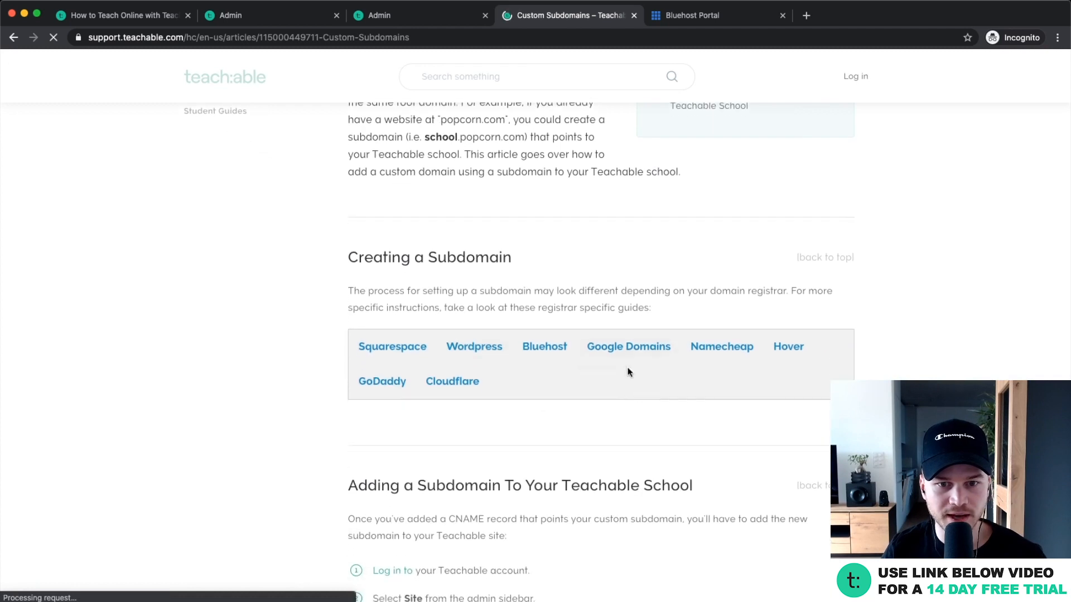
pyautogui.scroll(3, 370, 400)
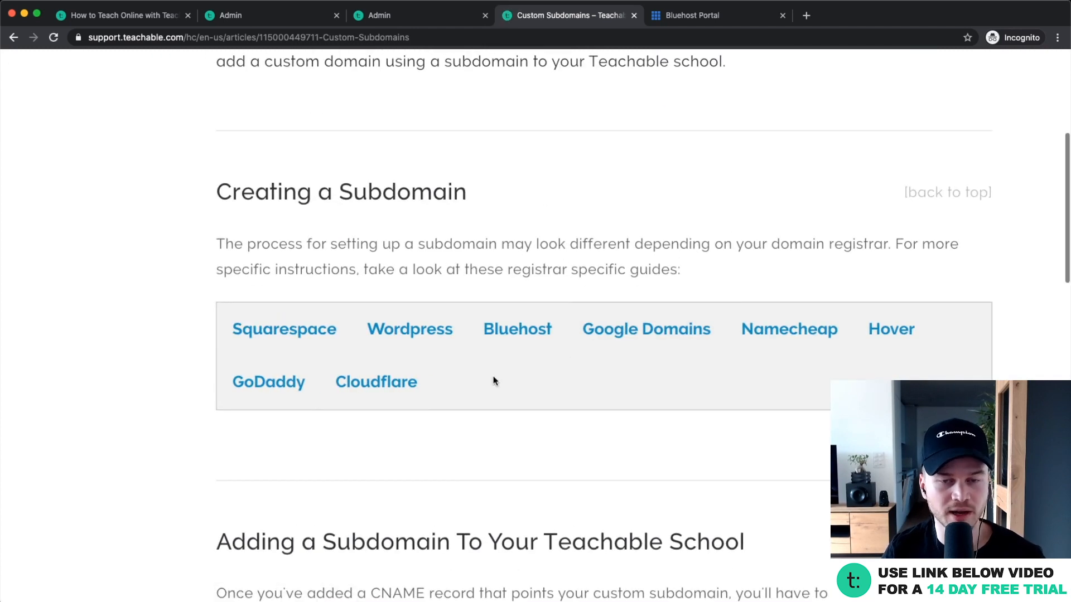
# Step: Show the Bluehost instructions for creating a subdomain and read the steps for adding a CNAME record
pyautogui.click(512, 326)
pyautogui.scroll(-5, 505, 369)
pyautogui.scroll(-3, 430, 330)
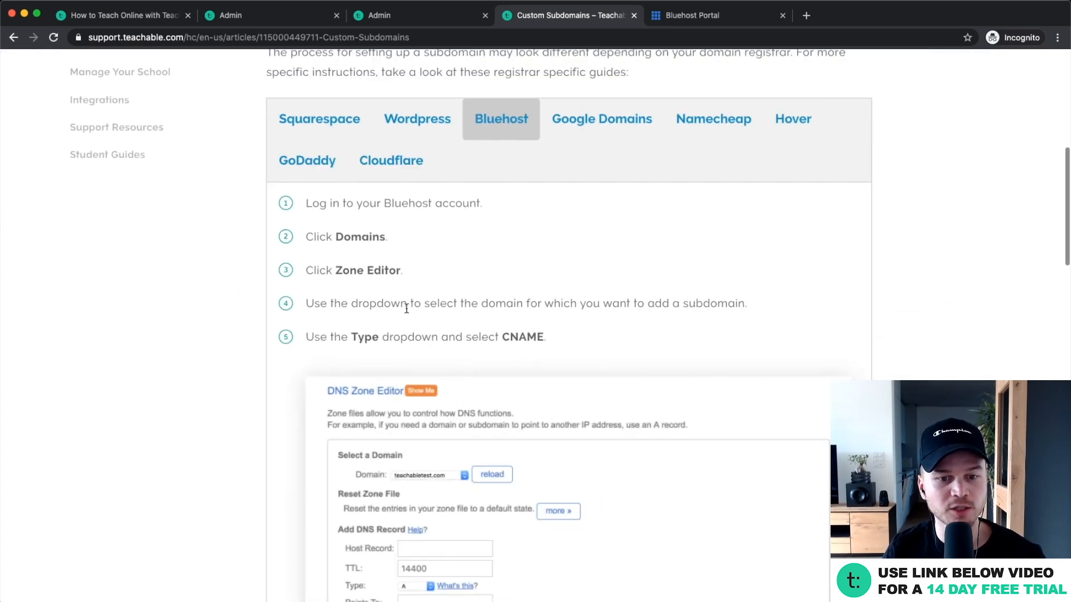
pyautogui.scroll(-4, 502, 418)
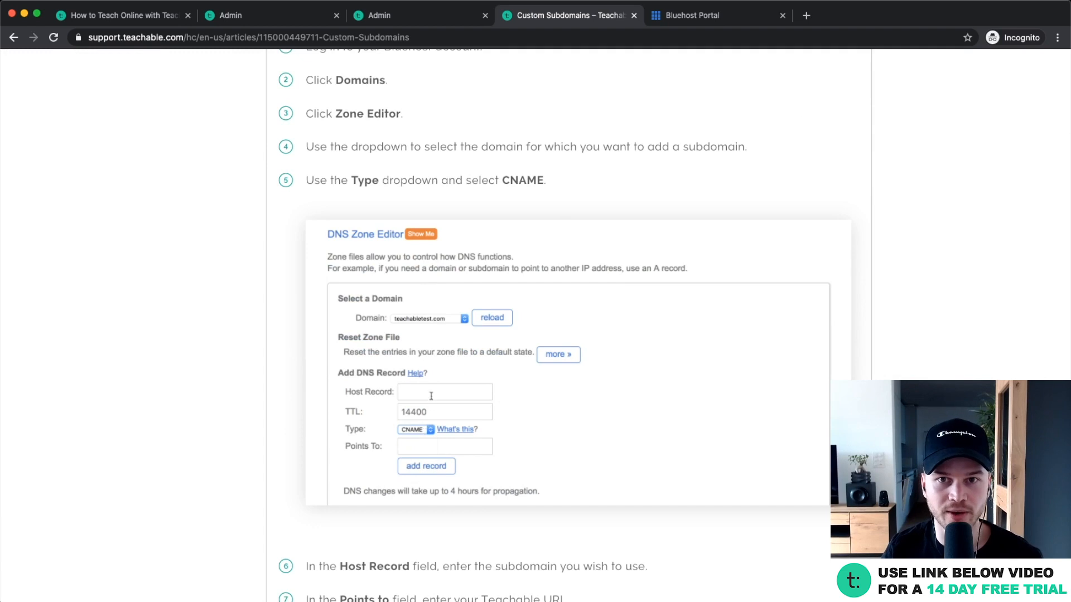
# Step: Switch to the Bluehost portal and open the DNS settings of meticstutorials.com at the CNAME records
pyautogui.click(698, 23)
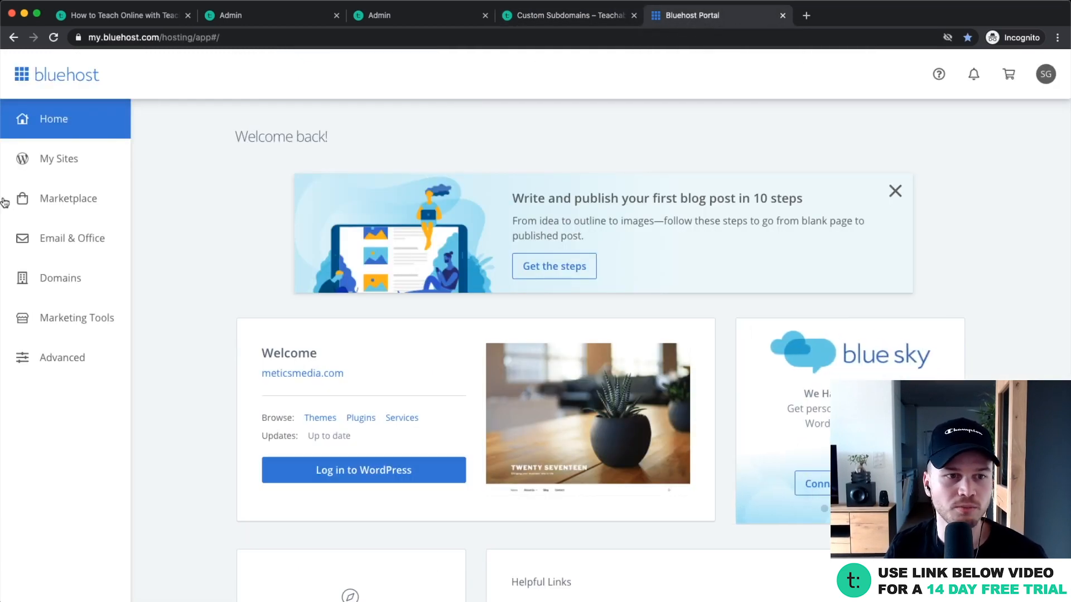
pyautogui.click(68, 272)
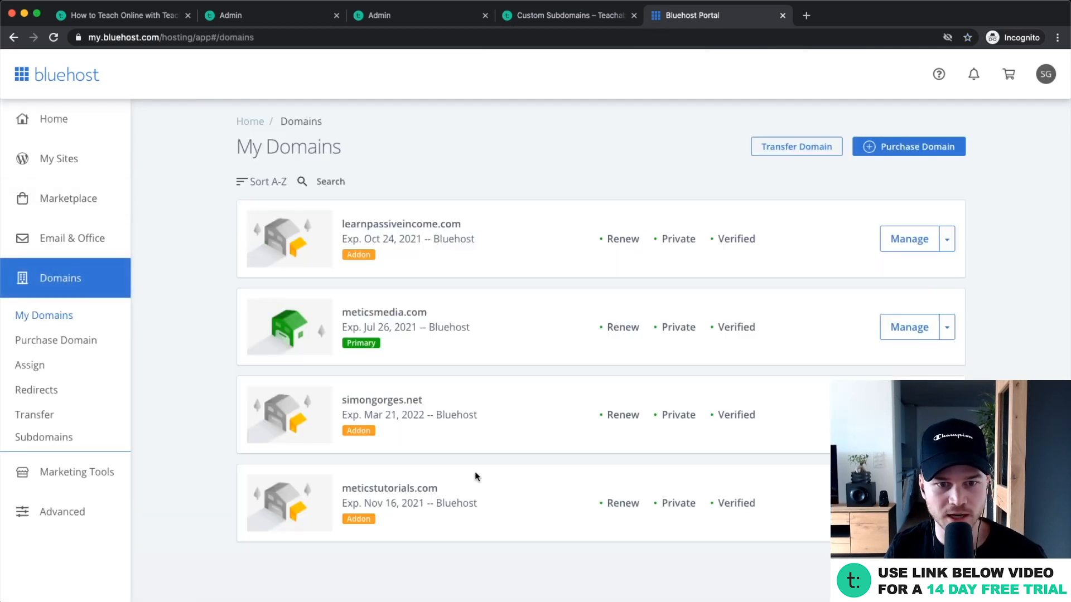
pyautogui.moveTo(353, 487); pyautogui.dragTo(437, 493)
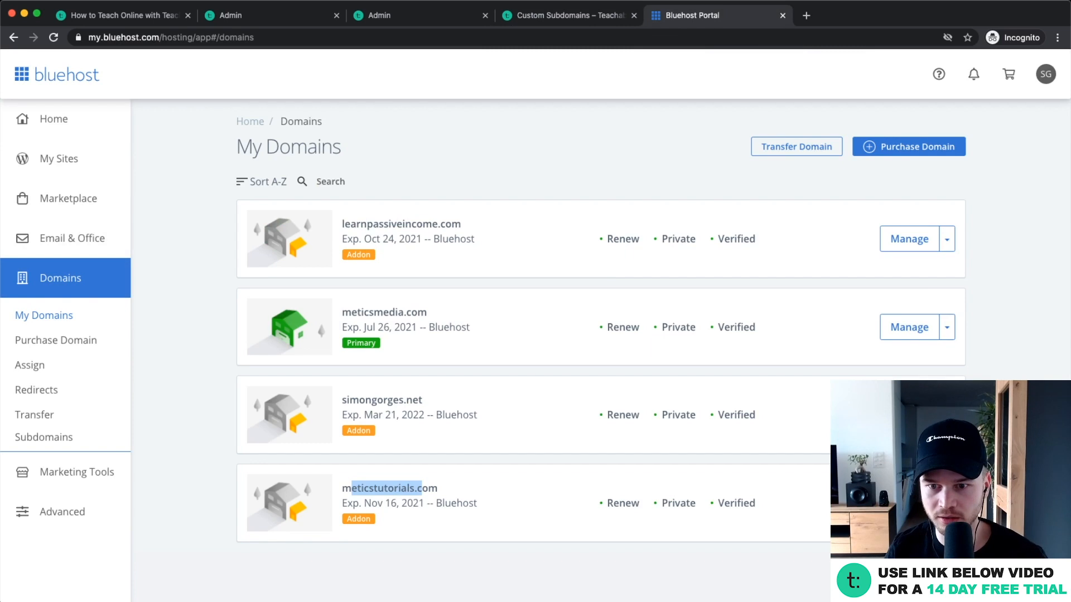
pyautogui.click(947, 503)
pyautogui.click(912, 471)
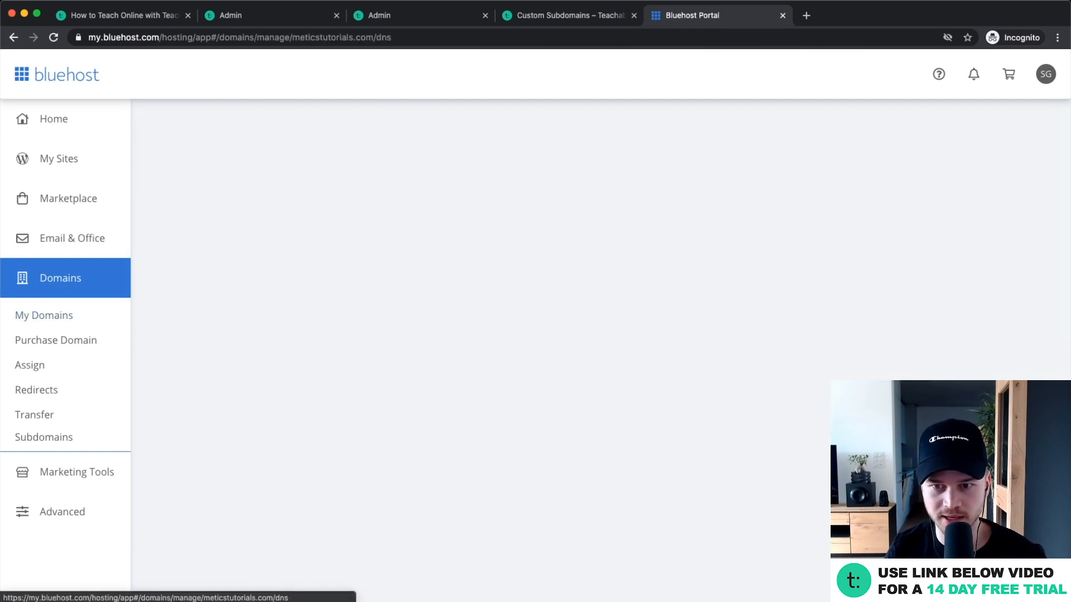
pyautogui.scroll(-6, 411, 349)
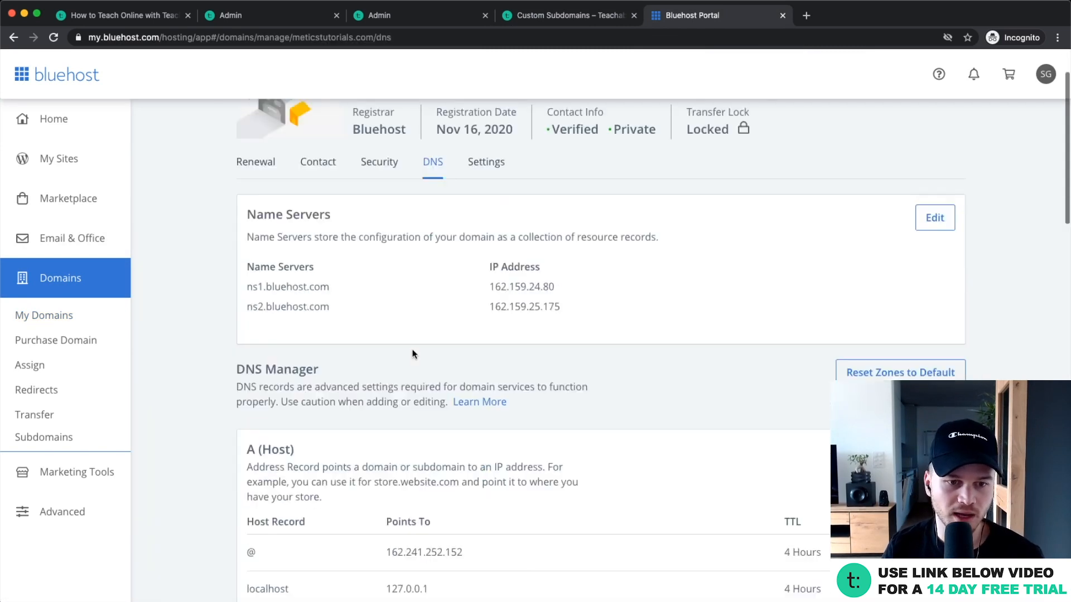
pyautogui.scroll(-6, 413, 346)
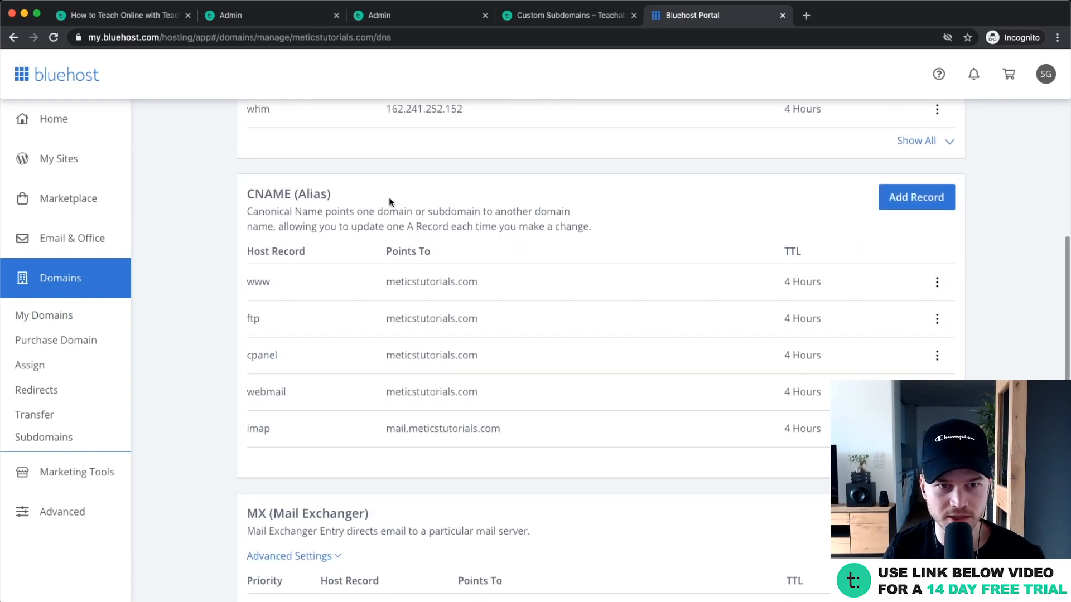
# Step: Start a new CNAME record for meticstutorials.com with course as its host record
pyautogui.click(904, 205)
pyautogui.scroll(-1, 357, 340)
pyautogui.scroll(5, 294, 272)
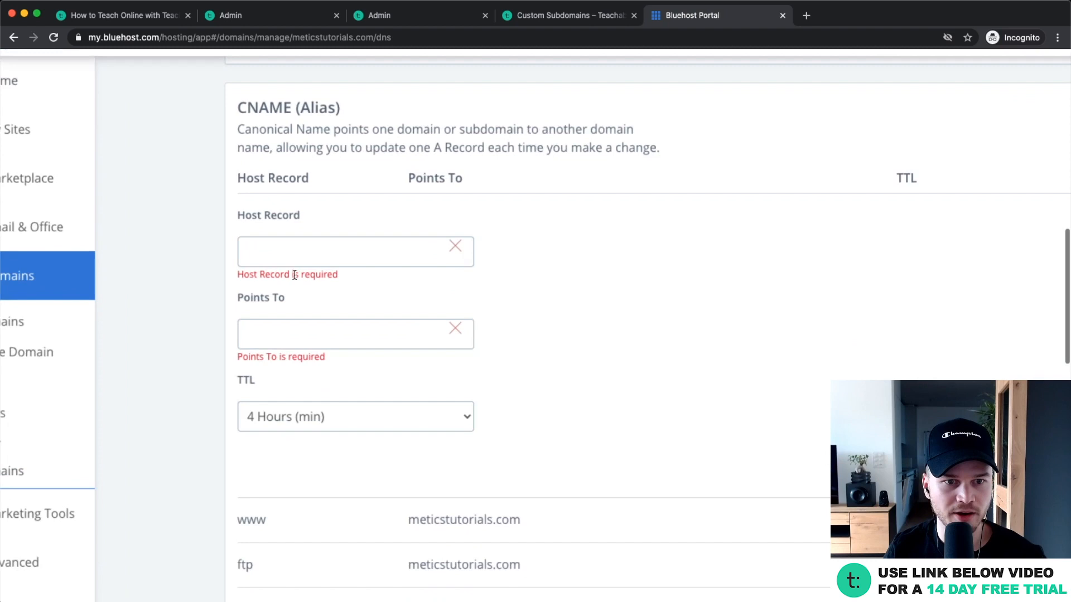
pyautogui.click(295, 260)
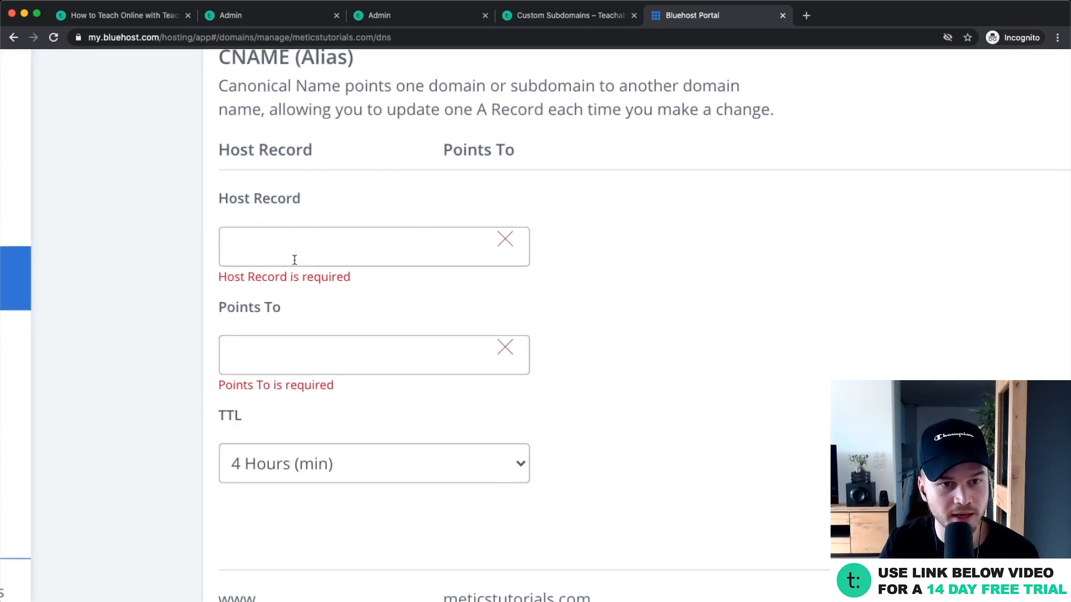
pyautogui.write('course')
pyautogui.click(265, 357)
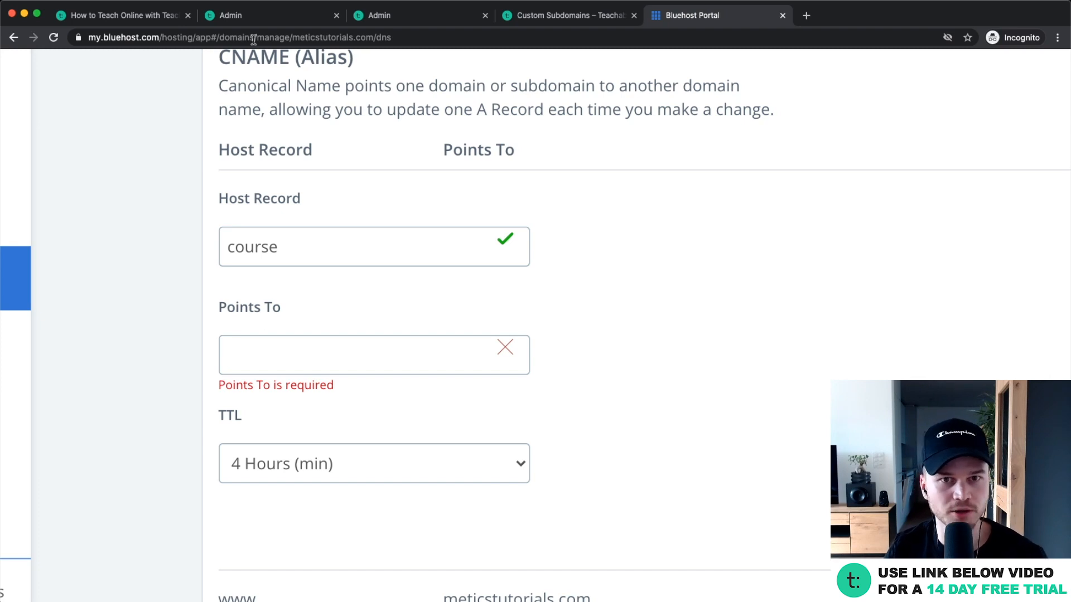
# Step: Copy the primary domain youtube-ranking-academy1.teachable.com from the school's domain settings in Teachable
pyautogui.click(388, 20)
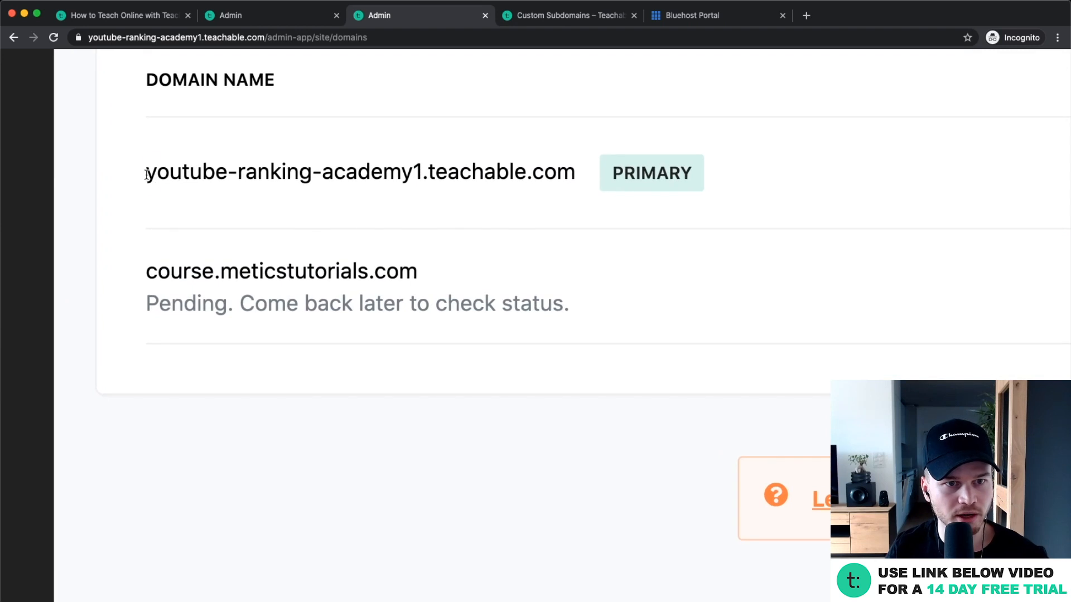
pyautogui.moveTo(147, 174); pyautogui.dragTo(575, 174)
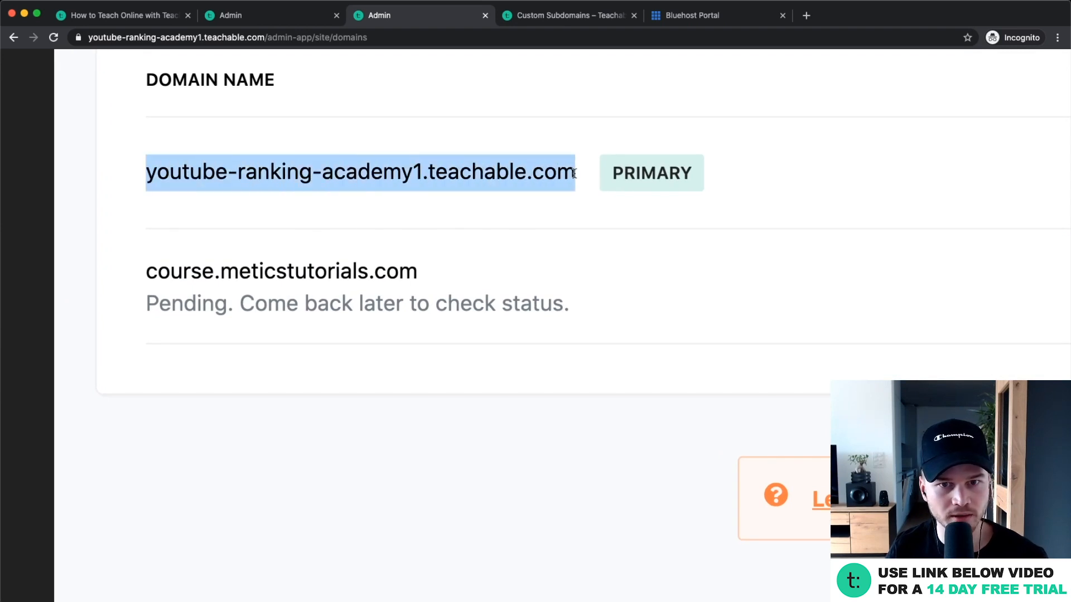
pyautogui.rightClick(434, 168)
pyautogui.click(491, 197)
pyautogui.click(566, 17)
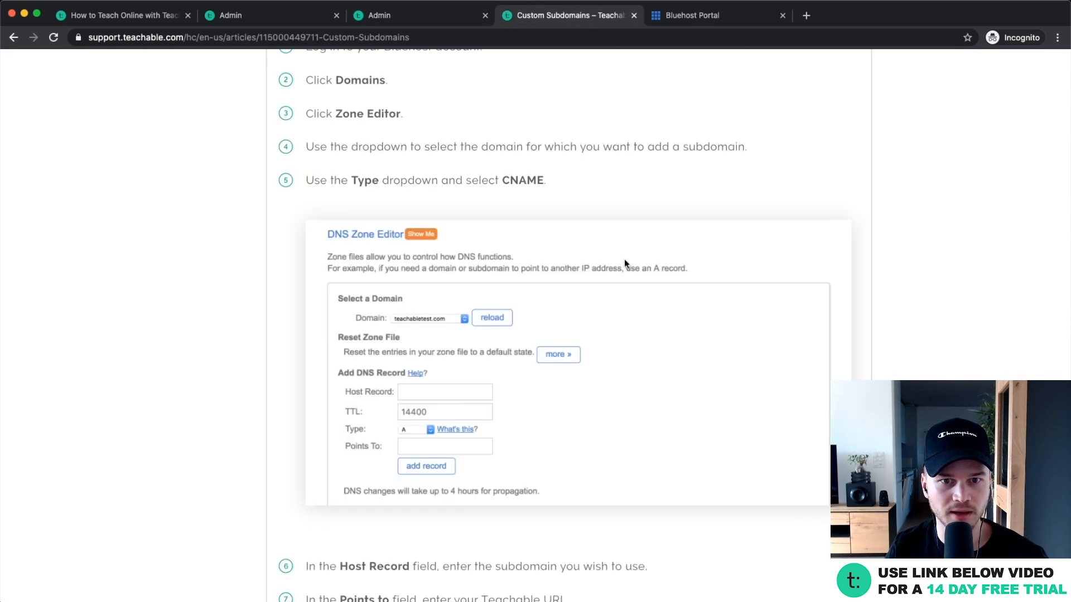
# Step: Back in Bluehost, point the new CNAME record to youtube-ranking-academy1.teachable.com and save it
pyautogui.click(691, 18)
pyautogui.rightClick(296, 348)
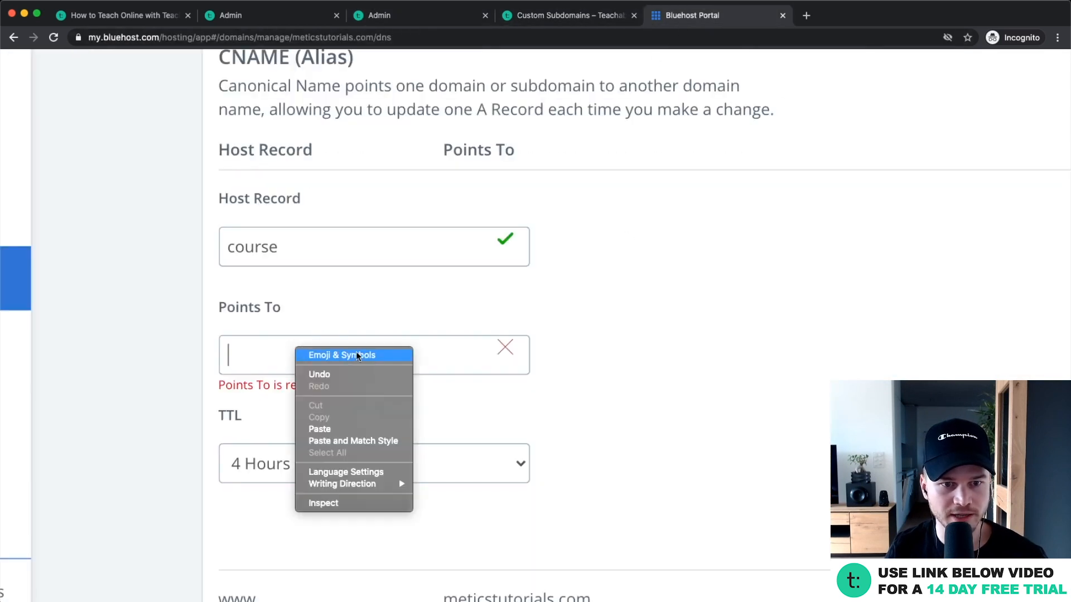
pyautogui.click(320, 428)
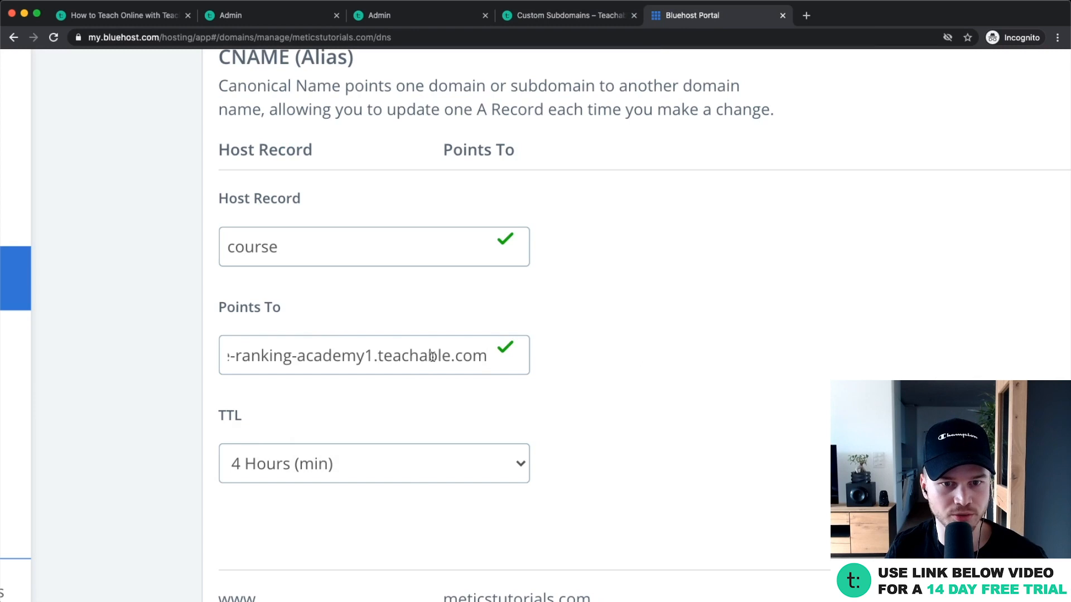
pyautogui.scroll(-5, 645, 354)
pyautogui.scroll(-2, 620, 351)
pyautogui.click(941, 338)
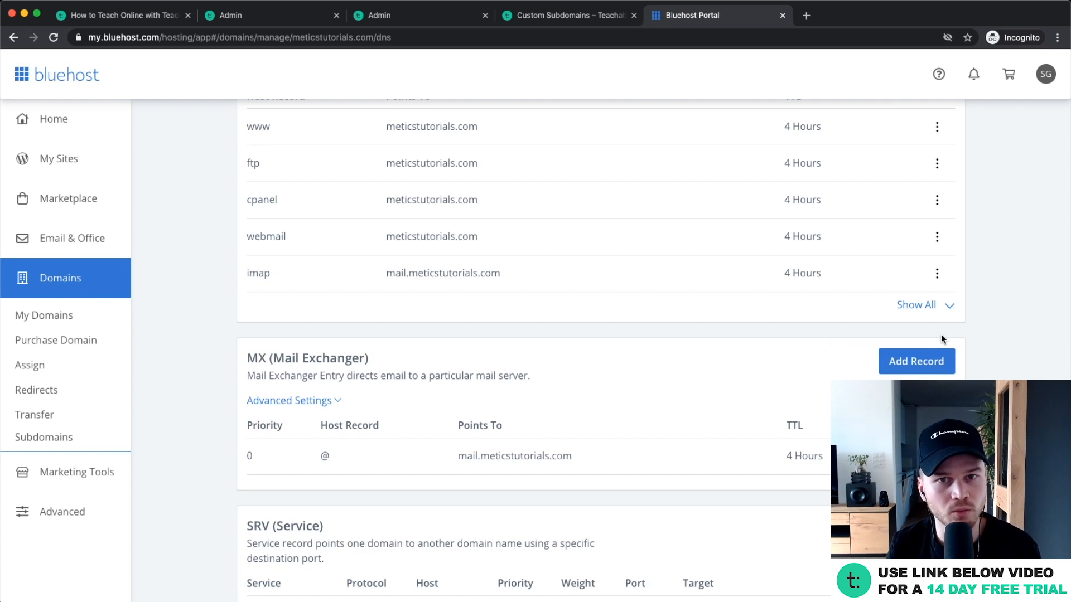
# Step: Return to the Teachable domain settings and check the status of course.meticstutorials.com
pyautogui.click(563, 15)
pyautogui.click(399, 15)
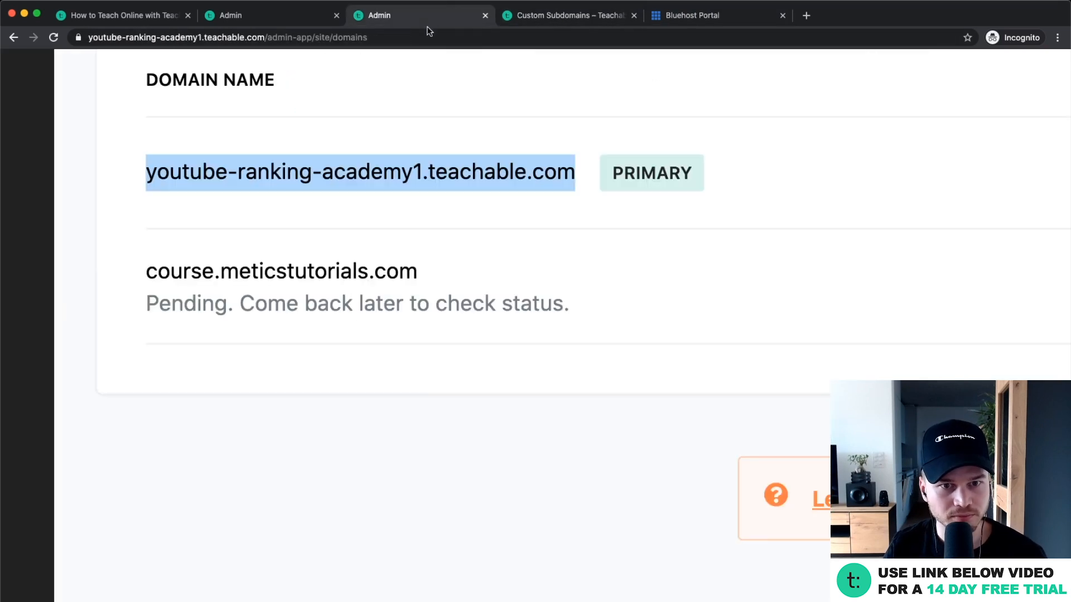
pyautogui.scroll(-10, 526, 236)
pyautogui.click(469, 242)
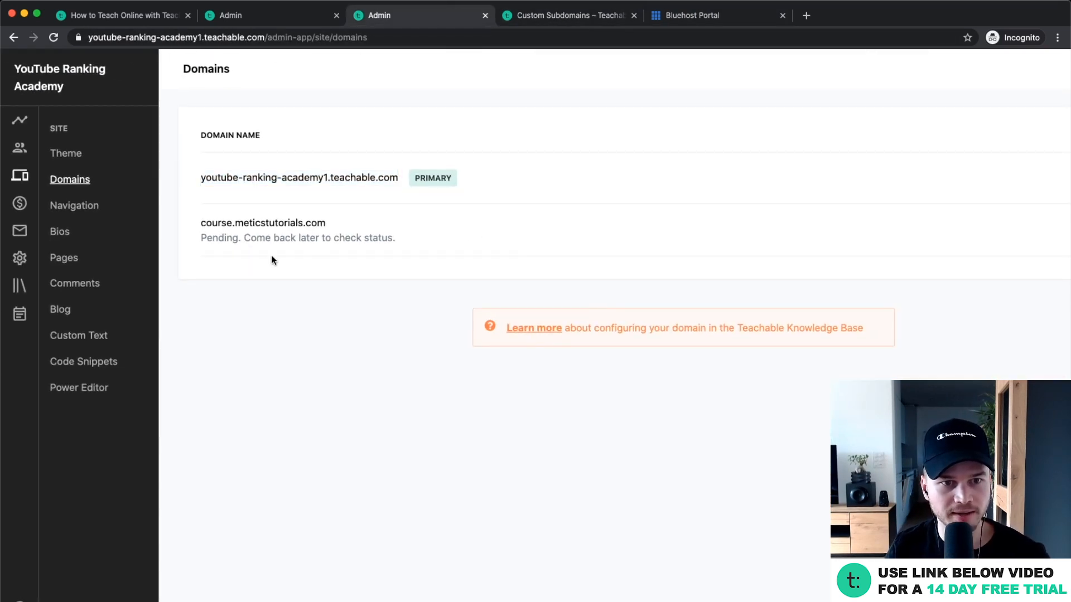
pyautogui.scroll(-3, 271, 257)
pyautogui.moveTo(177, 202); pyautogui.dragTo(426, 211)
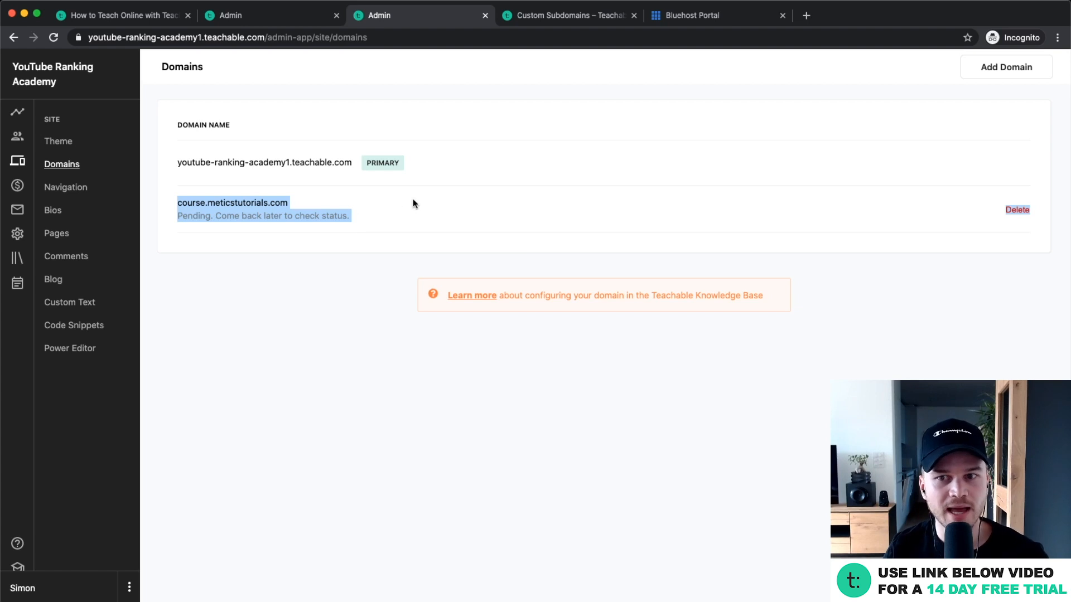
# Step: Compare the school's primary teachable.com domain with the custom domain course.meticstutorials.com in the domain list
pyautogui.scroll(5, 393, 212)
pyautogui.moveTo(157, 139); pyautogui.dragTo(335, 137)
pyautogui.click(389, 203)
pyautogui.moveTo(90, 198); pyautogui.dragTo(290, 198)
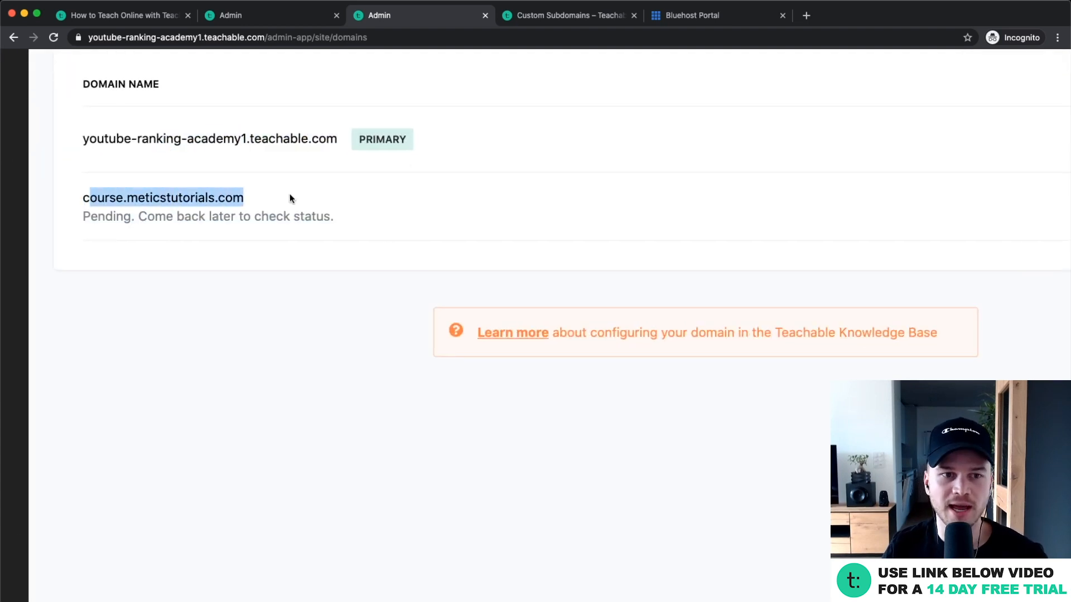
pyautogui.scroll(5, 290, 198)
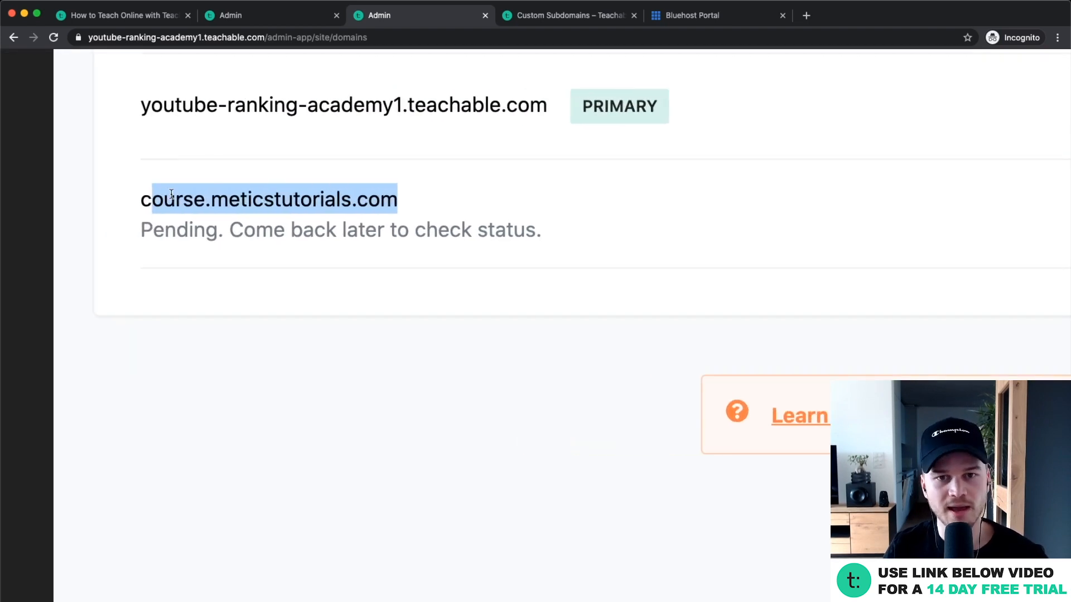
pyautogui.click(140, 199)
pyautogui.moveTo(398, 199); pyautogui.dragTo(151, 199)
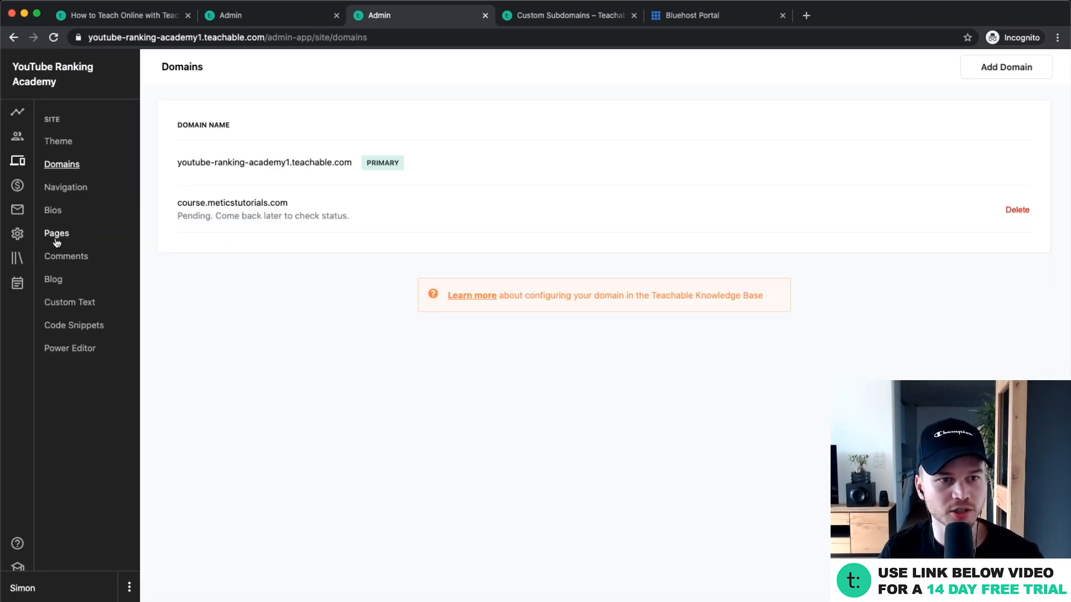
# Step: Open the site's navigation settings and review the homepage options for logged-out visitors, choosing Homepage
pyautogui.scroll(5, 87, 195)
pyautogui.hscroll(-2, 82, 174)
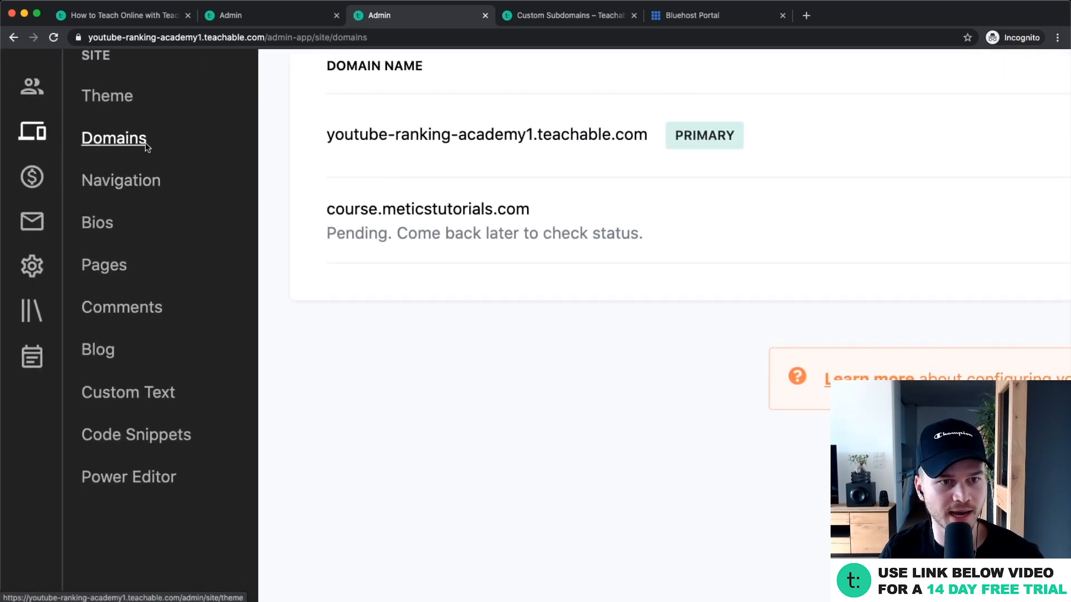
pyautogui.scroll(3, 143, 167)
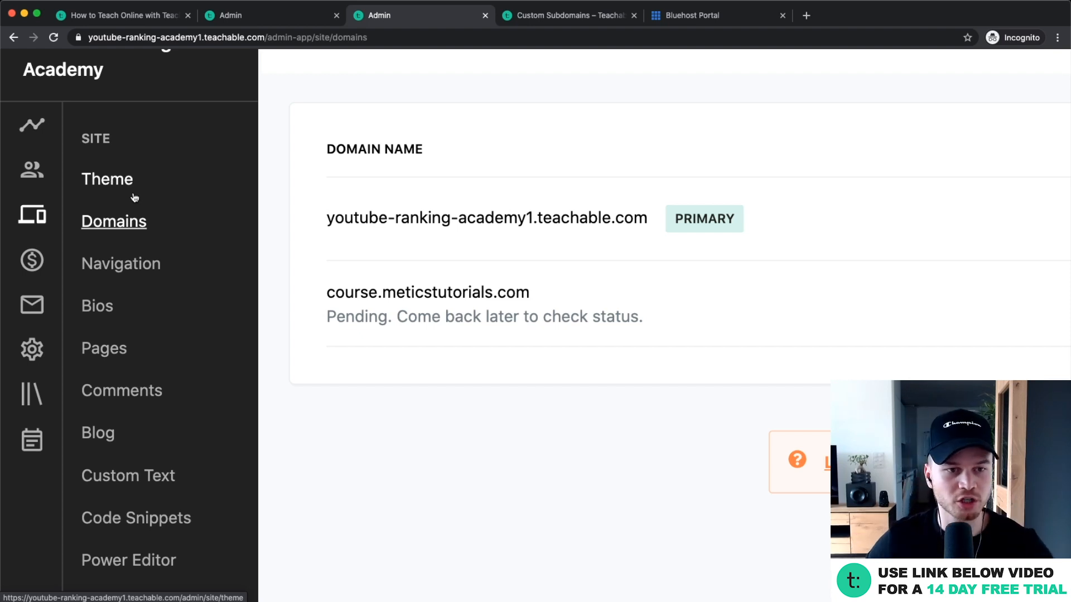
pyautogui.scroll(-3, 134, 196)
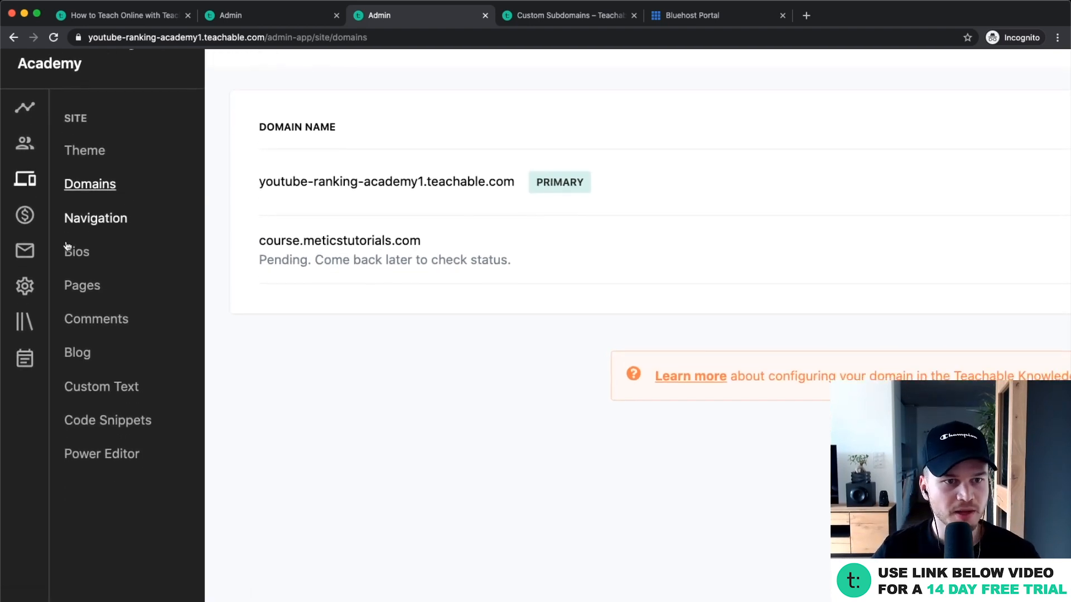
pyautogui.click(114, 224)
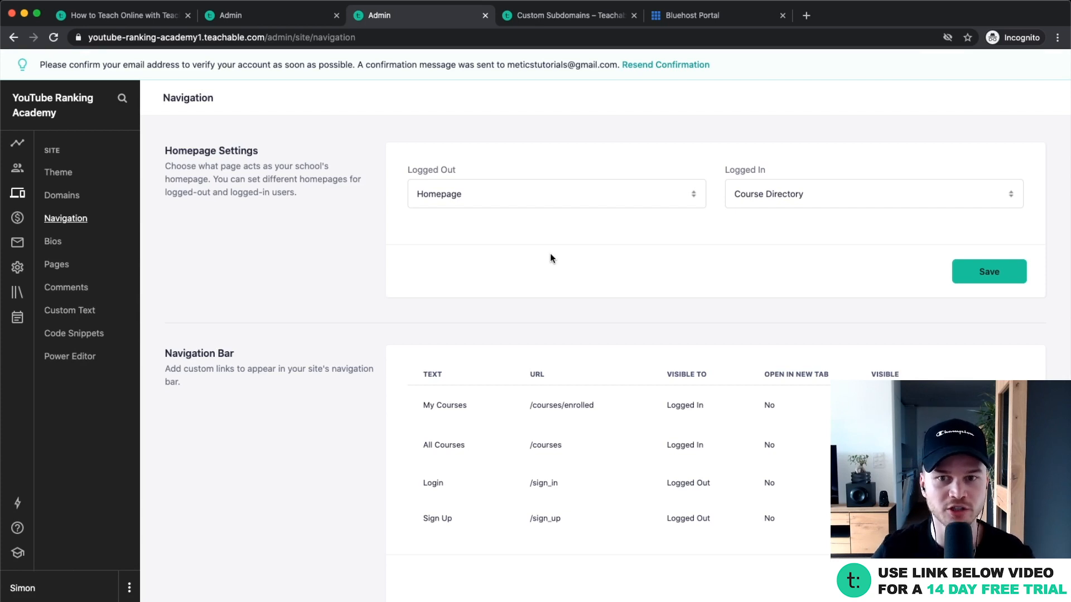
pyautogui.click(515, 200)
pyautogui.click(490, 220)
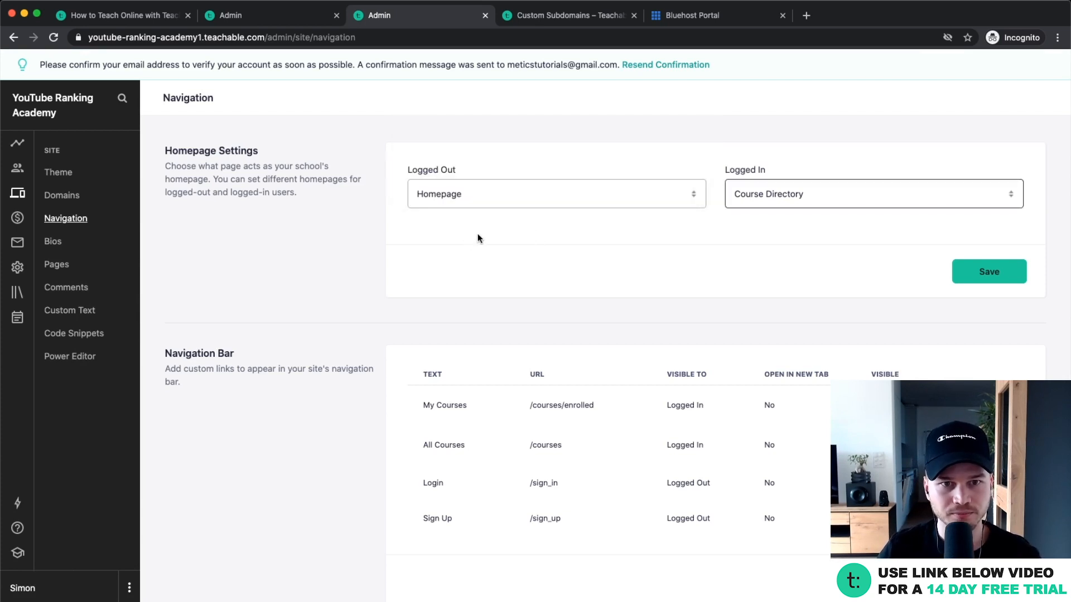
pyautogui.click(455, 205)
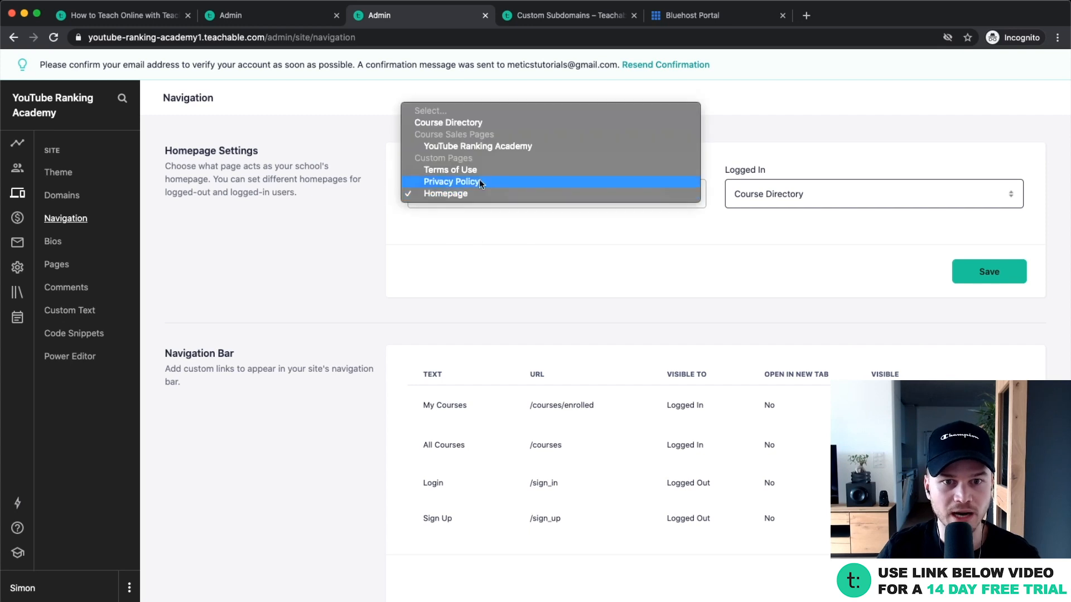
pyautogui.click(450, 193)
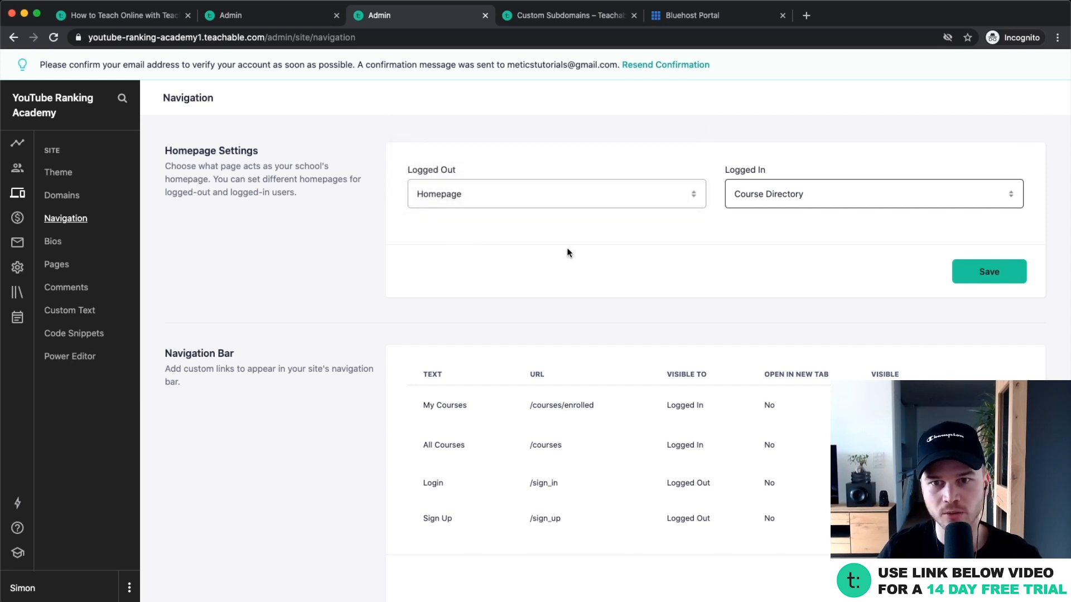
# Step: Start a new footer link in the site's navigation settings with the text Youtube
pyautogui.scroll(-4, 567, 251)
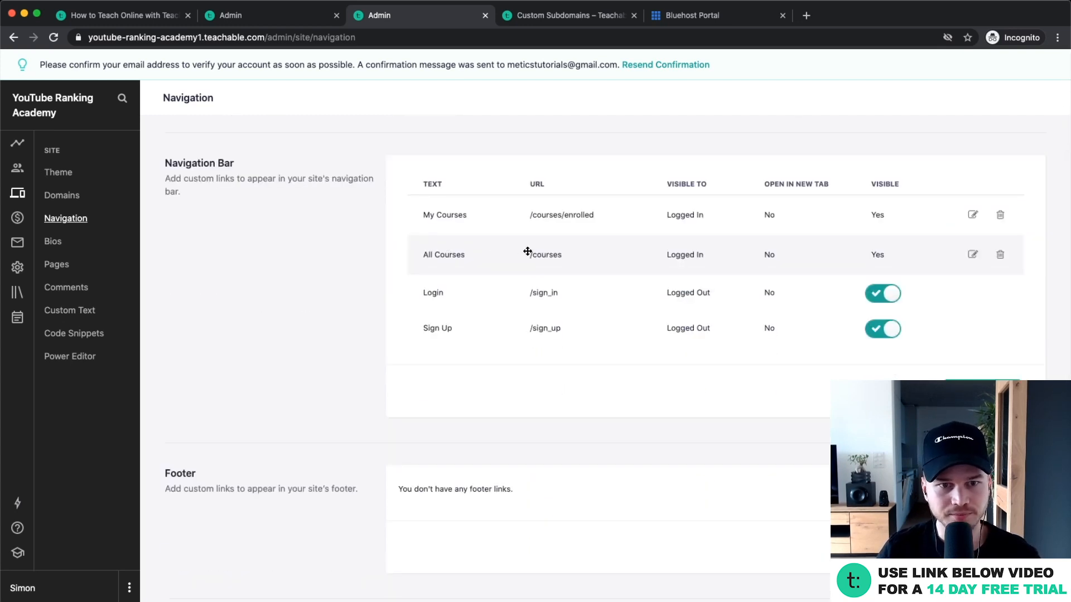
pyautogui.scroll(-5, 462, 274)
pyautogui.scroll(1, 457, 243)
pyautogui.scroll(5, 265, 213)
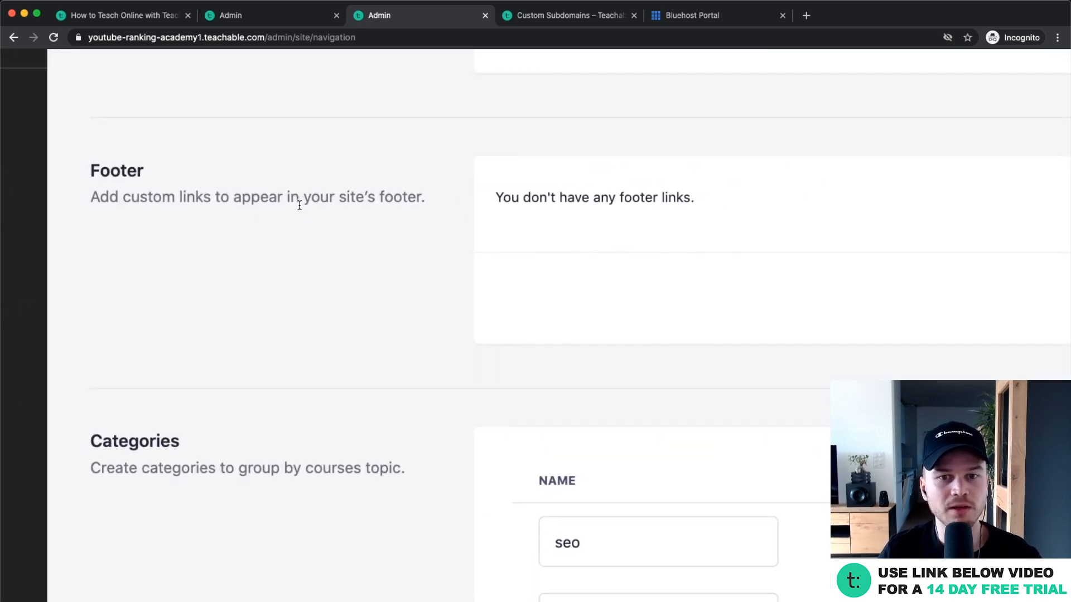
pyautogui.scroll(-5, 299, 205)
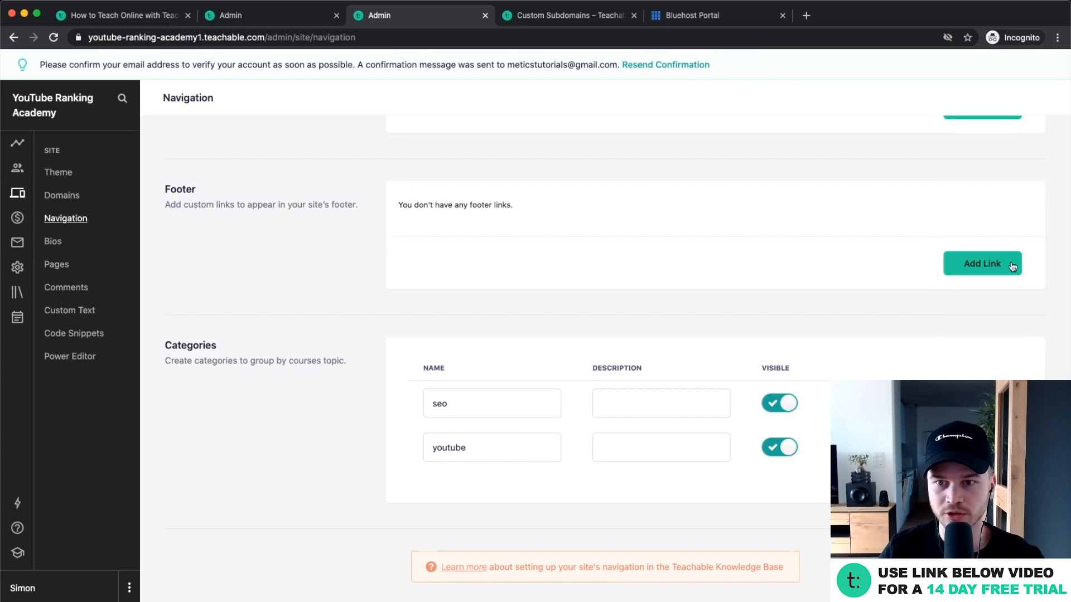
pyautogui.click(986, 268)
pyautogui.click(339, 278)
pyautogui.write('Youtube')
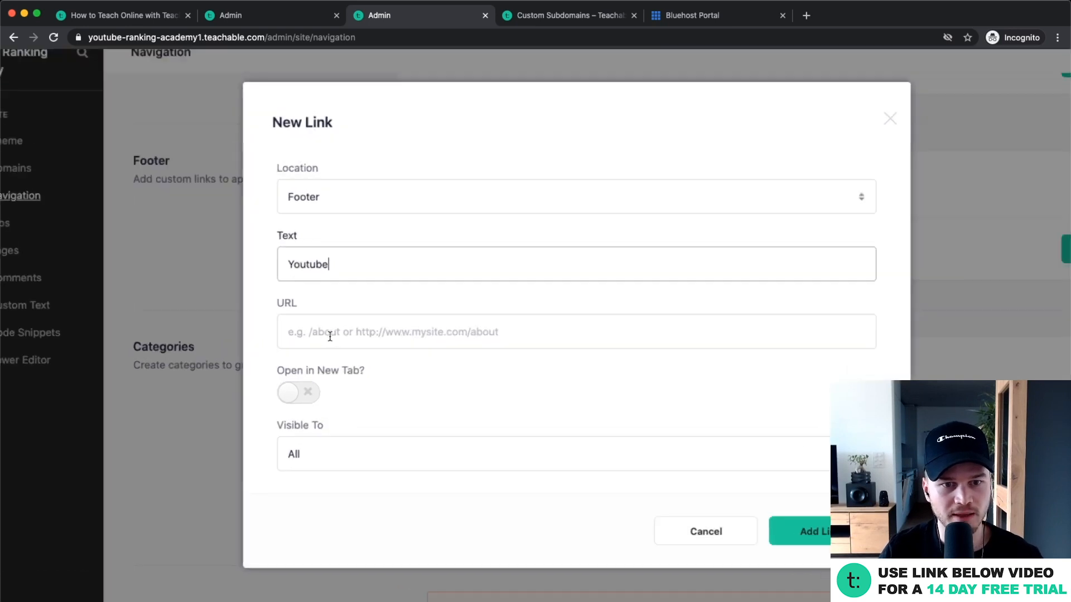
pyautogui.click(329, 333)
pyautogui.scroll(5, 329, 333)
pyautogui.write('https://youtubec.om')
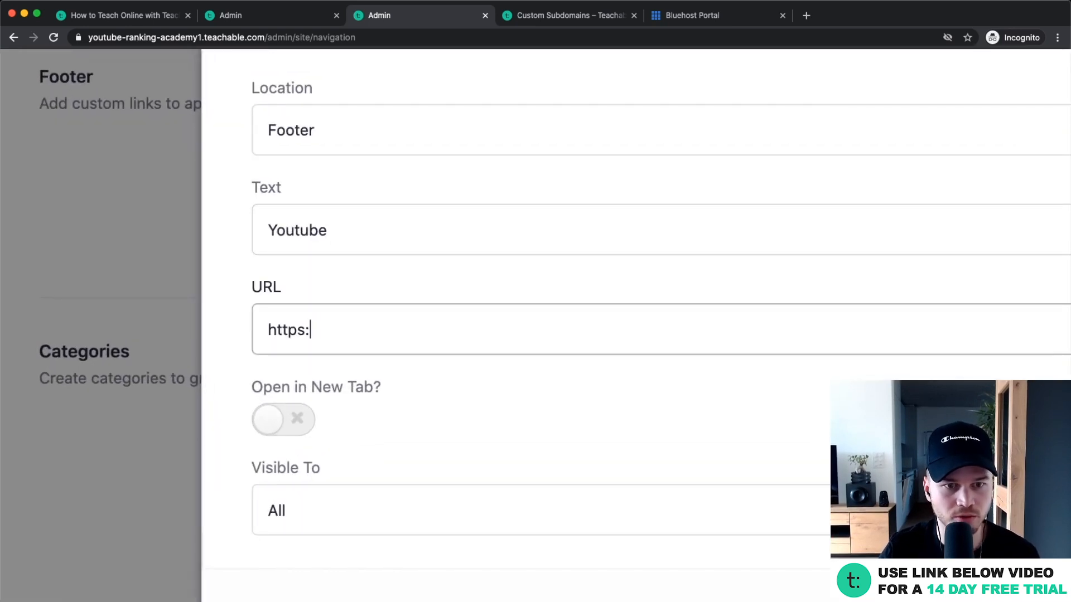
pyautogui.press('BackSpace')
pyautogui.press('BackSpace')
pyautogui.press('BackSpace')
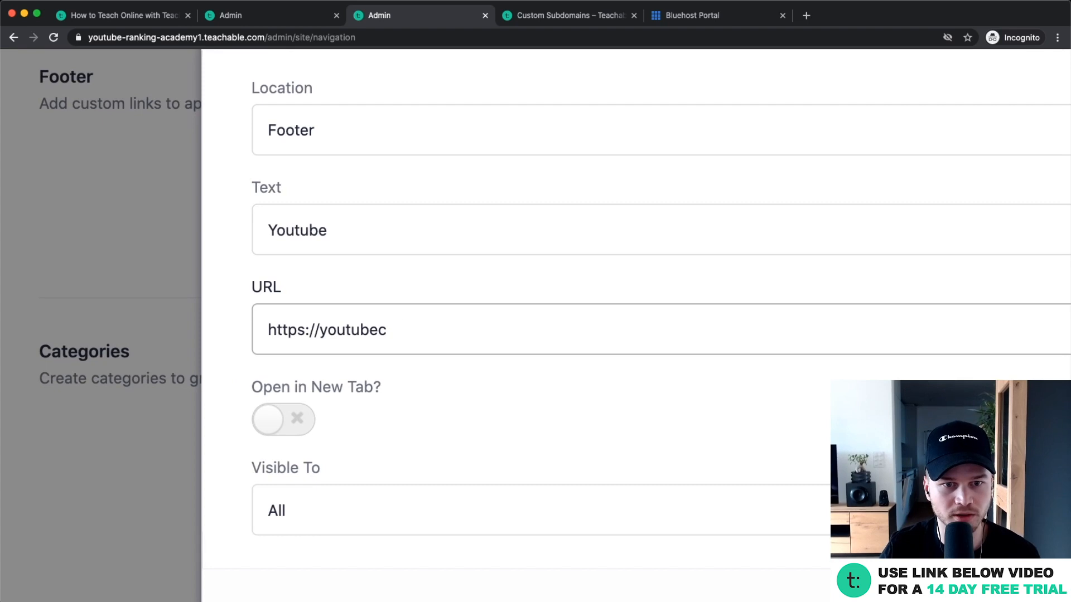
pyautogui.press('BackSpace')
pyautogui.write('.cpom')
pyautogui.press('BackSpace')
pyautogui.press('BackSpace')
pyautogui.press('BackSpace')
pyautogui.write('om/meticsmedia')
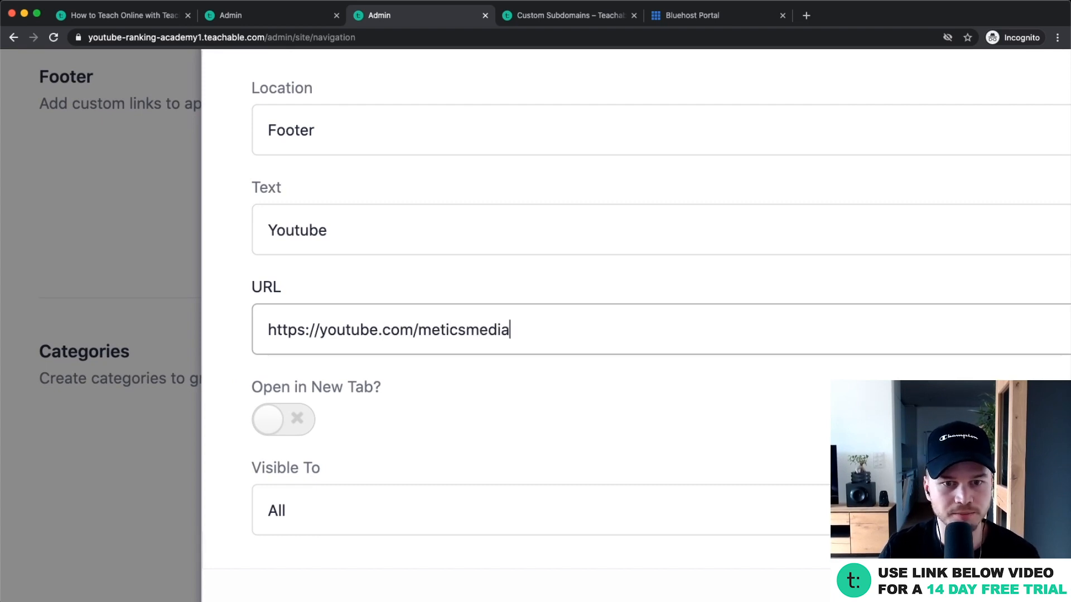
# Step: Set the Youtube link to open in a new tab and add it to the footer
pyautogui.scroll(-5, 298, 381)
pyautogui.click(291, 408)
pyautogui.click(297, 415)
pyautogui.scroll(-2, 611, 463)
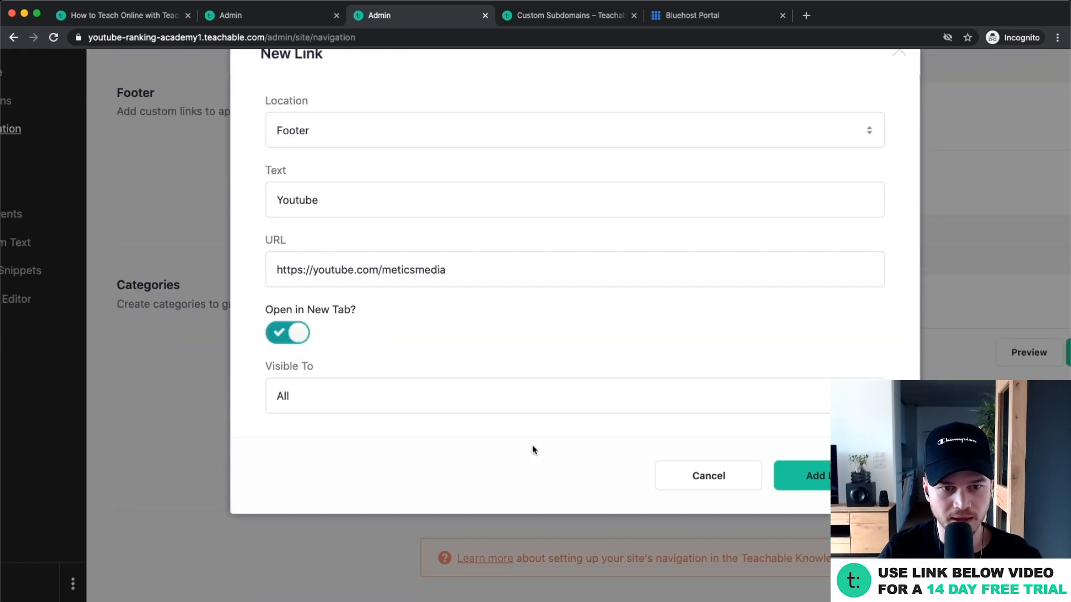
pyautogui.click(813, 480)
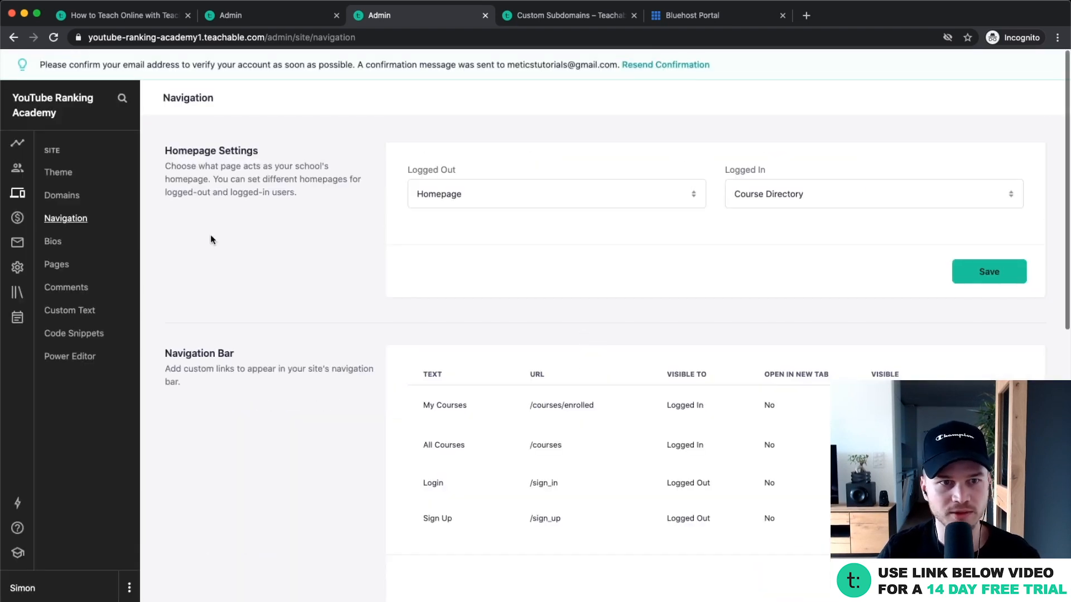
# Step: Check the Youtube entry among the footer links and look over the course categories
pyautogui.scroll(-6, 268, 215)
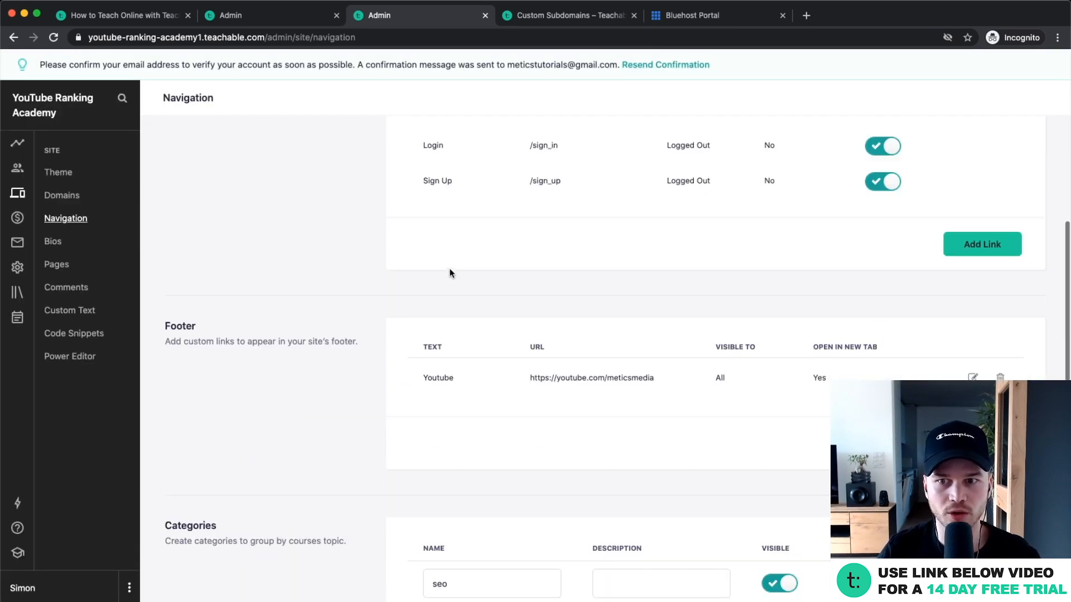
pyautogui.click(540, 21)
pyautogui.click(428, 21)
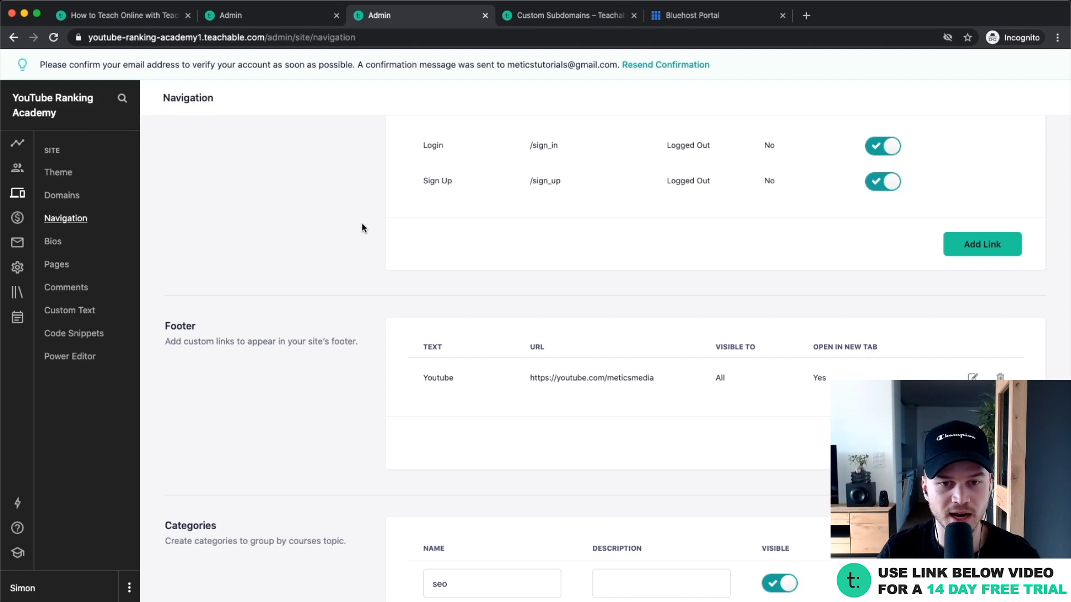
pyautogui.scroll(-4, 329, 238)
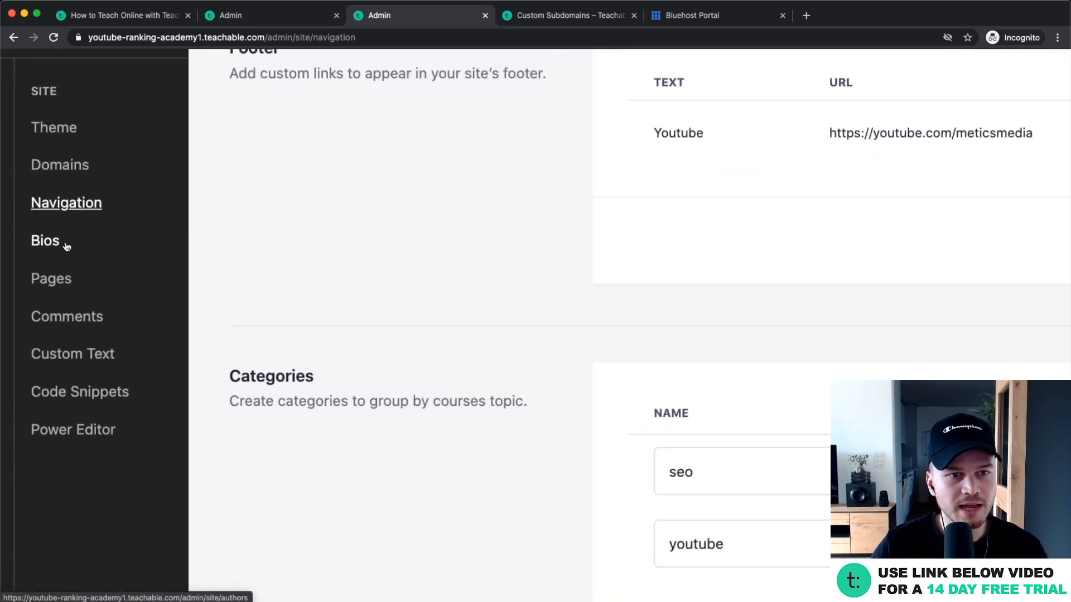
# Step: View the site's author bios and examine the list of site pages
pyautogui.click(66, 247)
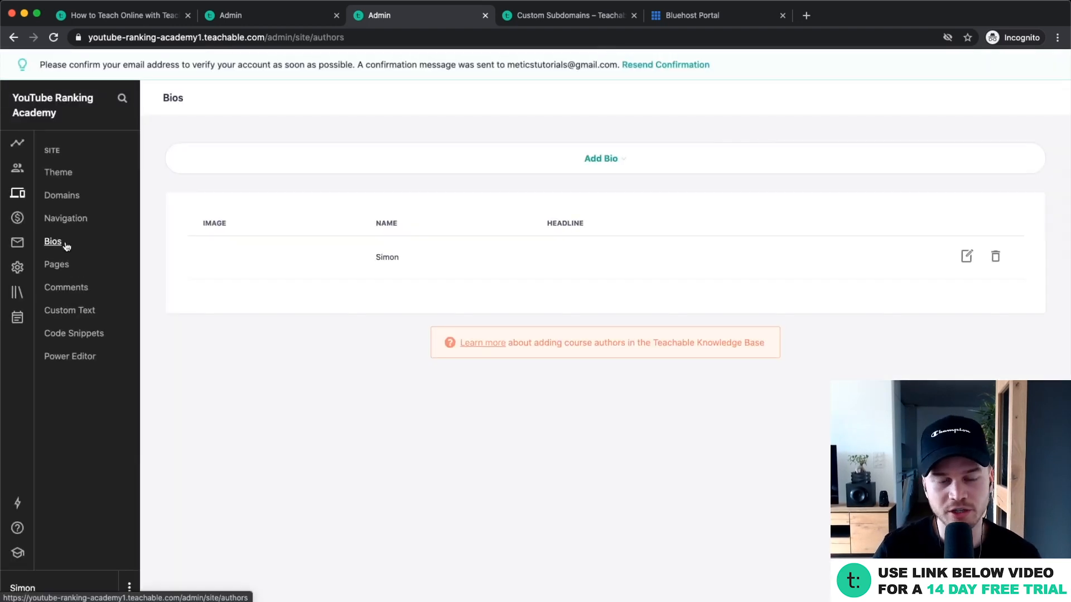
pyautogui.moveTo(376, 259); pyautogui.dragTo(428, 260)
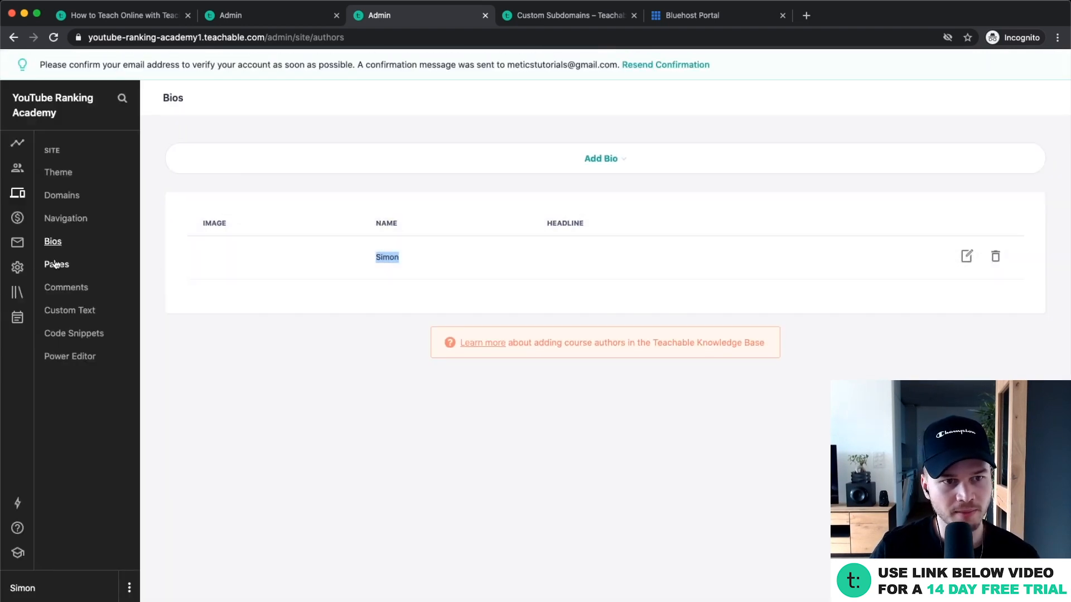
pyautogui.click(58, 266)
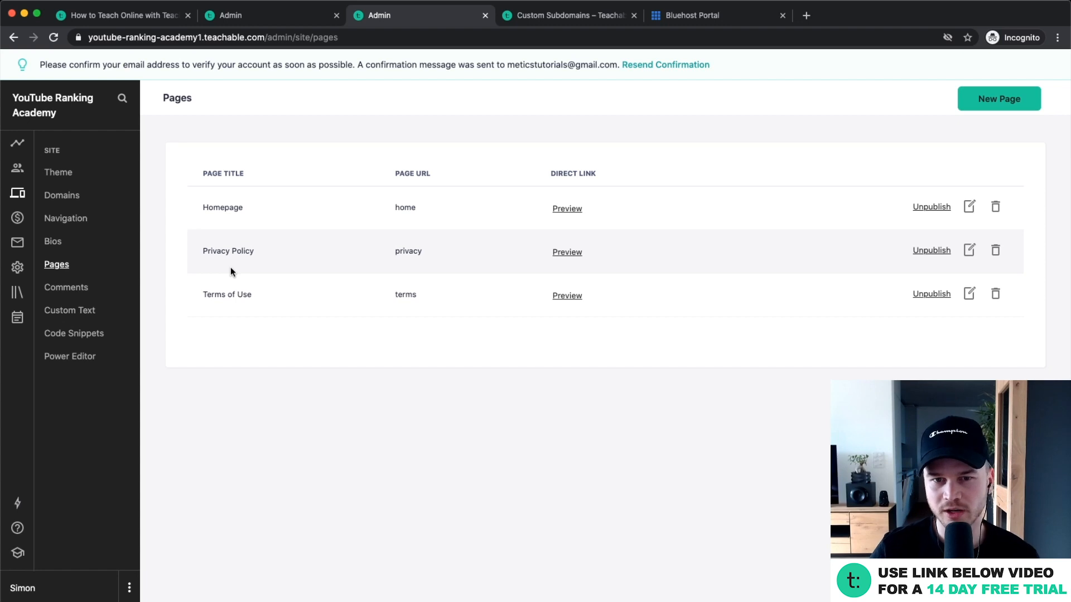
pyautogui.scroll(4, 231, 267)
pyautogui.hscroll(1, 235, 268)
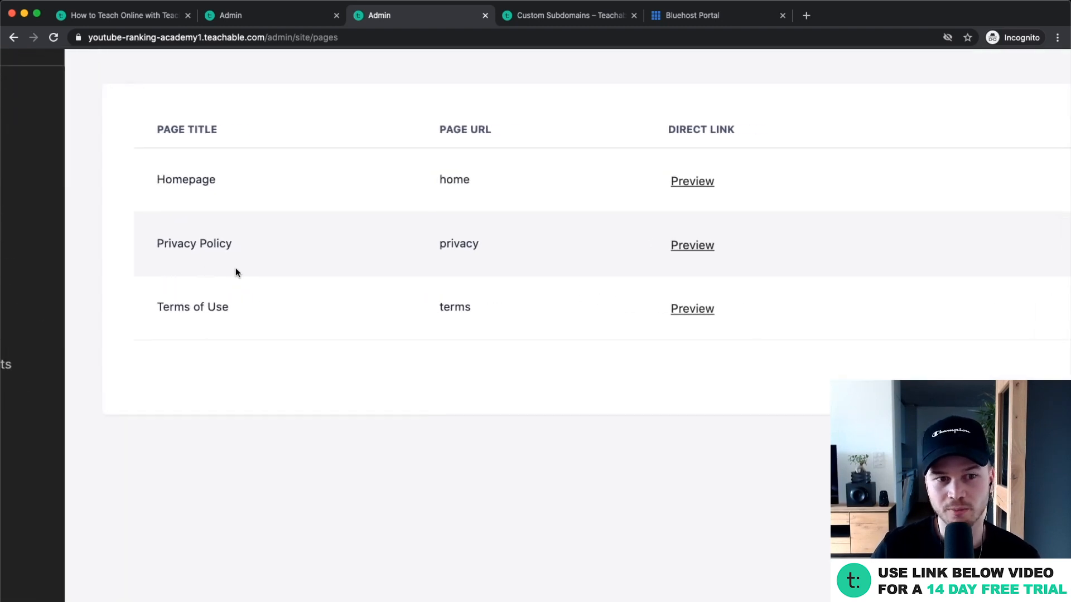
pyautogui.scroll(-2, 223, 276)
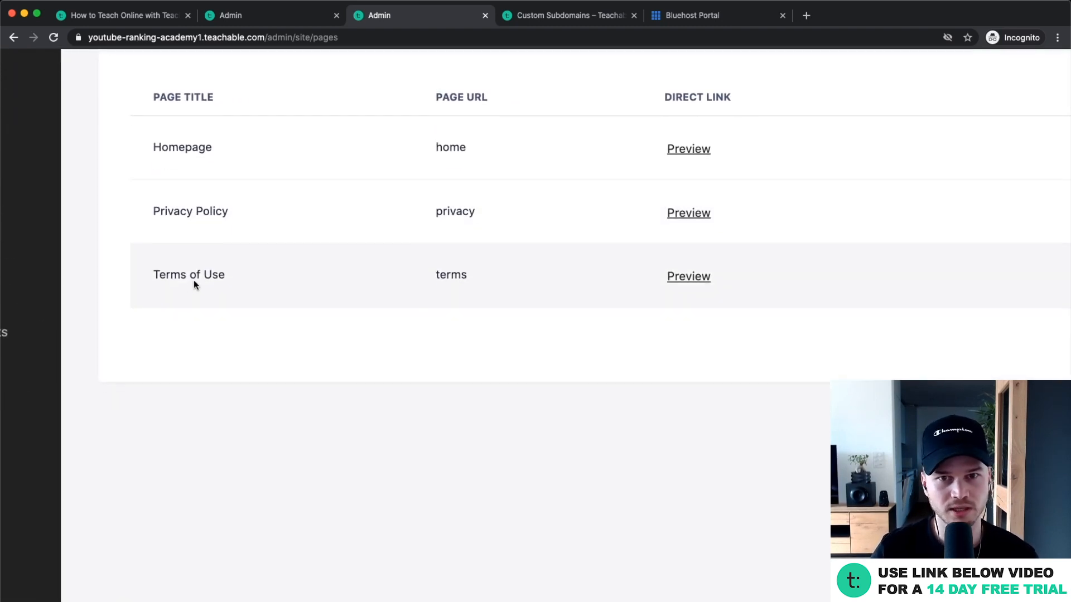
pyautogui.scroll(-4, 193, 280)
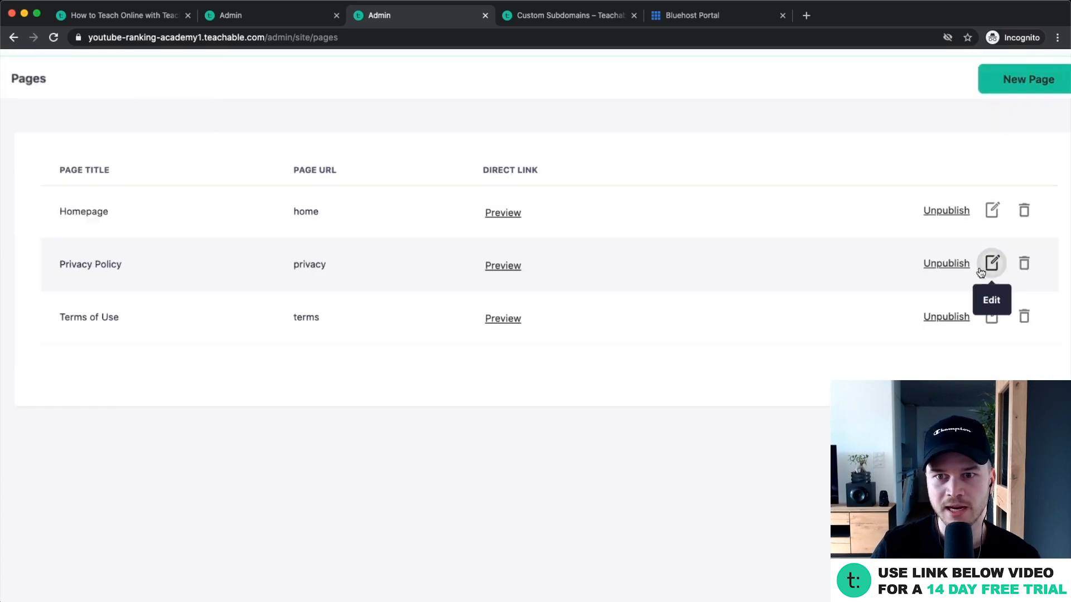
# Step: Open the Privacy Policy page for editing and read through its text down to the footer
pyautogui.click(979, 265)
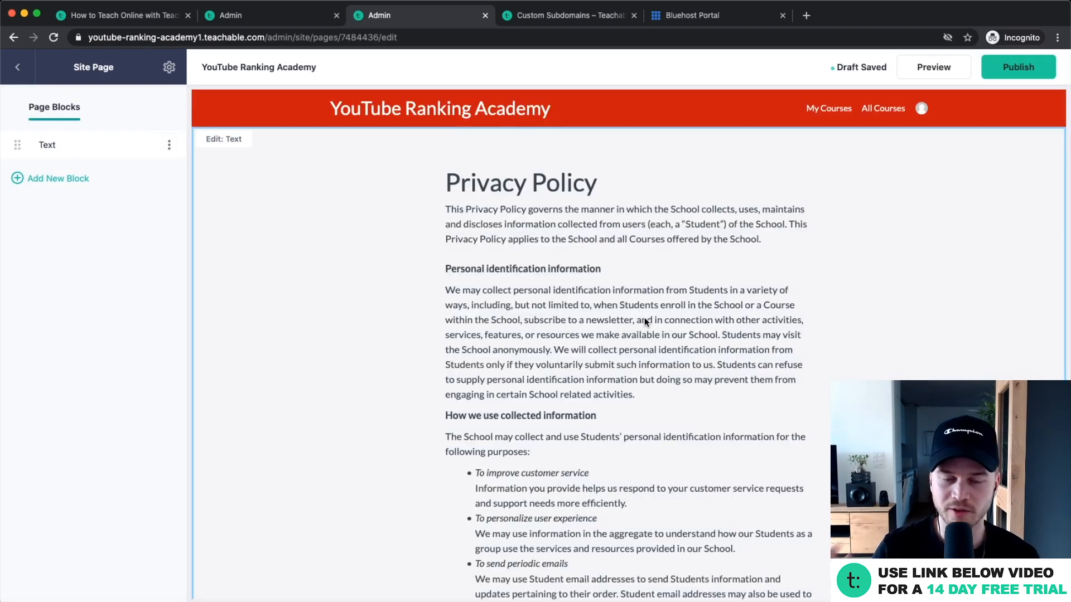
pyautogui.scroll(-7, 644, 322)
pyautogui.scroll(-3, 644, 320)
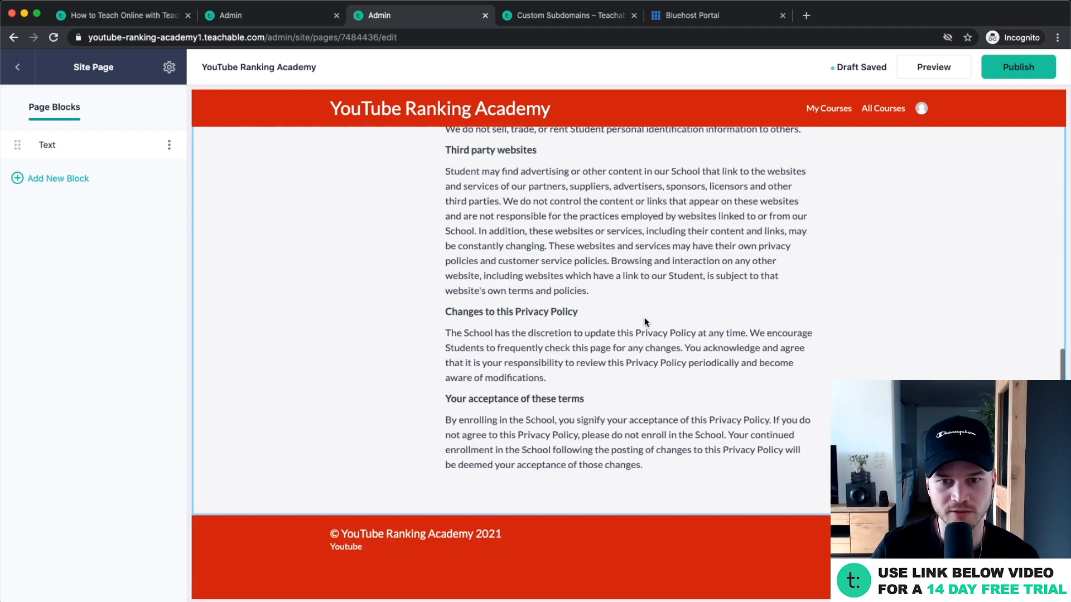
pyautogui.scroll(1, 644, 322)
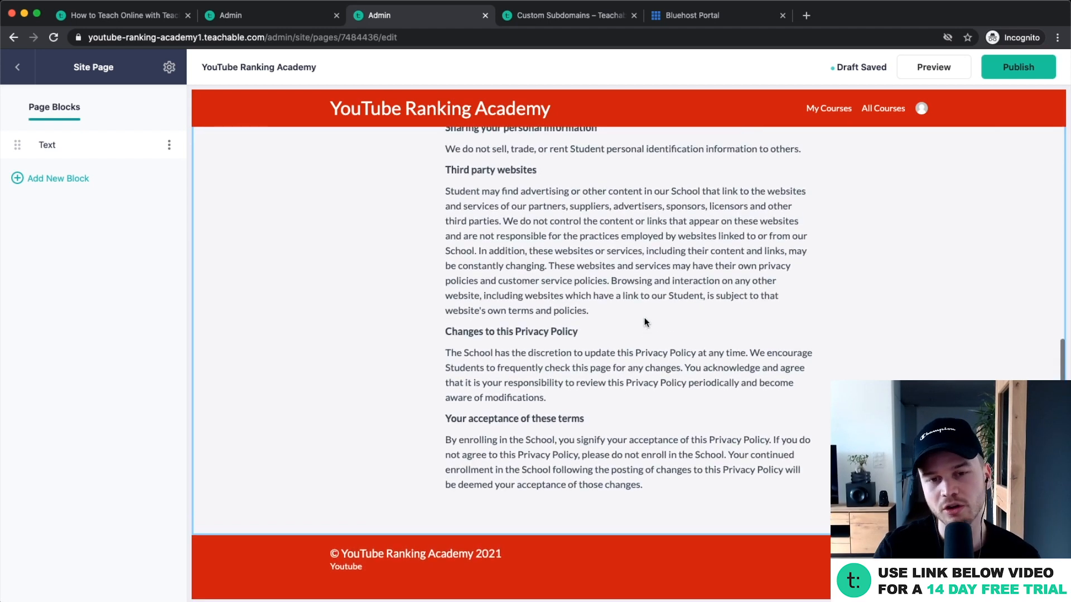
pyautogui.scroll(9, 644, 316)
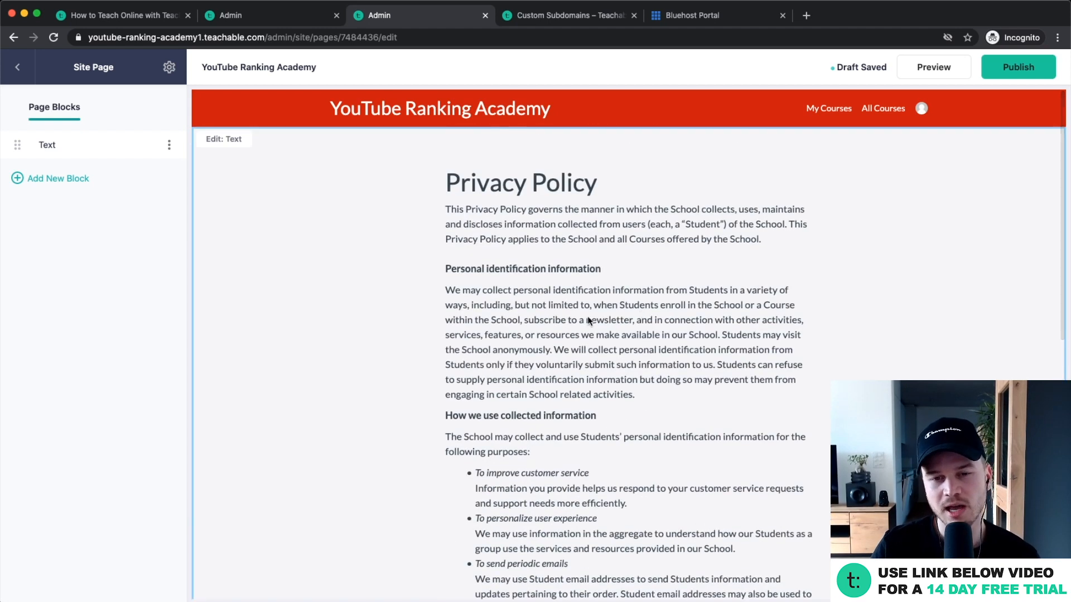
# Step: Return to the list of site pages and look at the Terms of Use entry
pyautogui.press('super+Left')
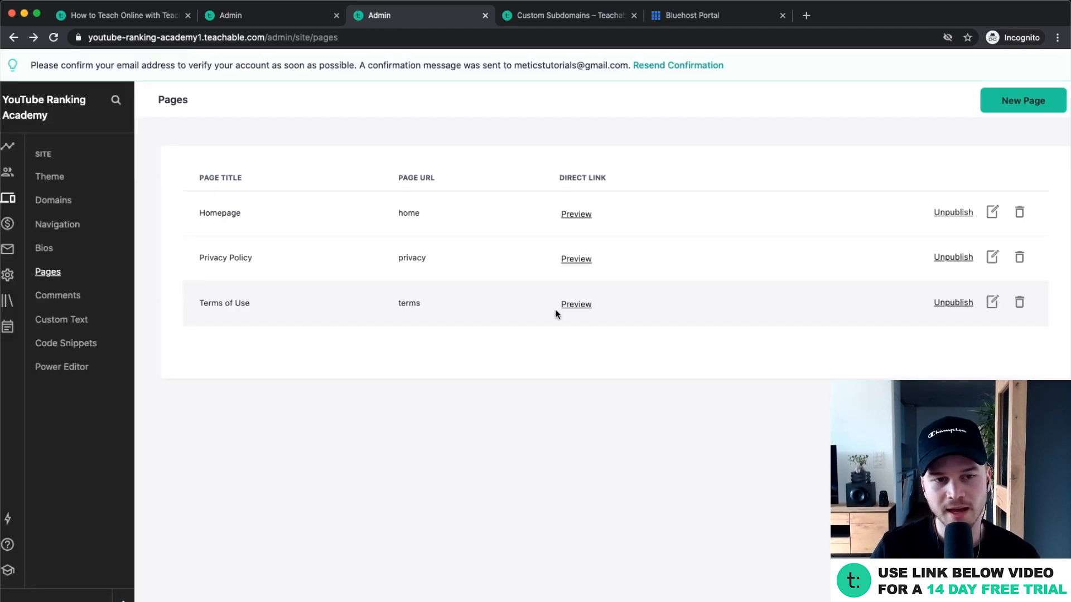
pyautogui.scroll(-1, 553, 310)
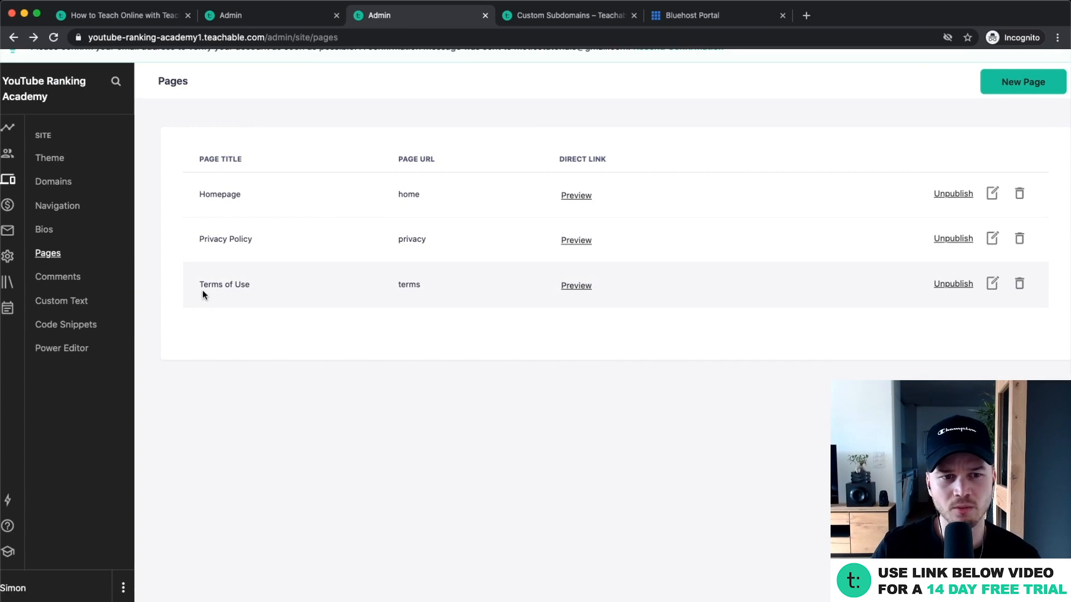
pyautogui.moveTo(200, 284); pyautogui.dragTo(329, 276)
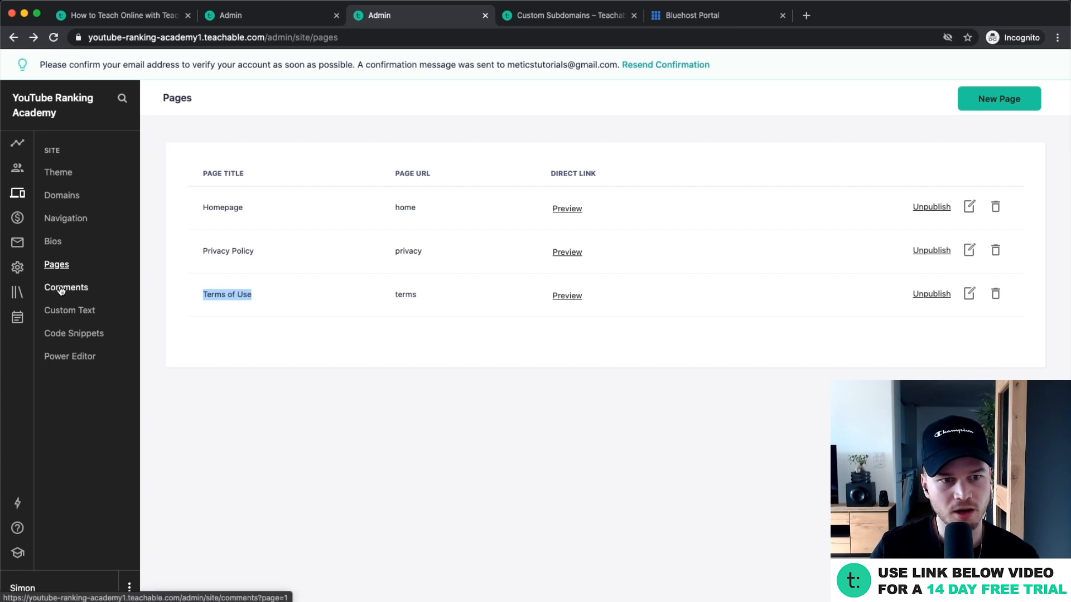
# Step: View the site's comments section and look through the custom text messages
pyautogui.click(61, 289)
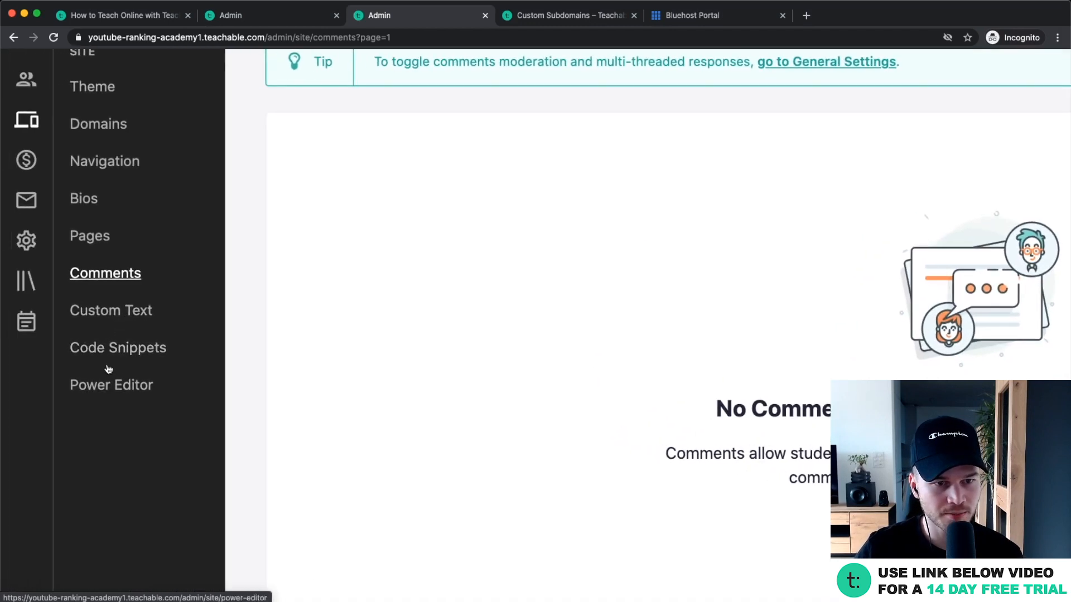
pyautogui.click(135, 319)
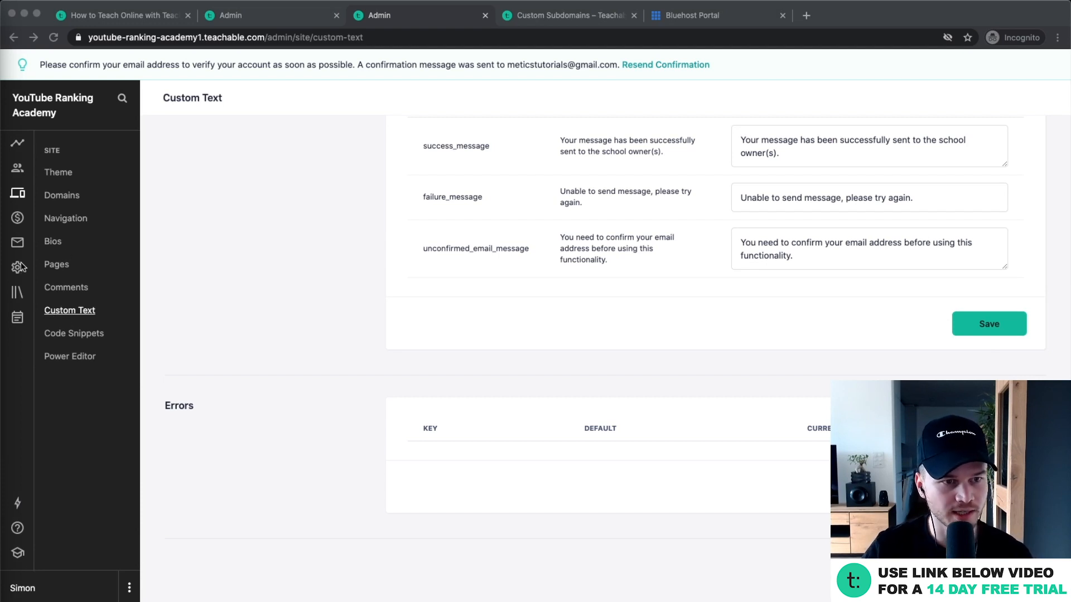
pyautogui.click(168, 276)
pyautogui.scroll(5, 24, 276)
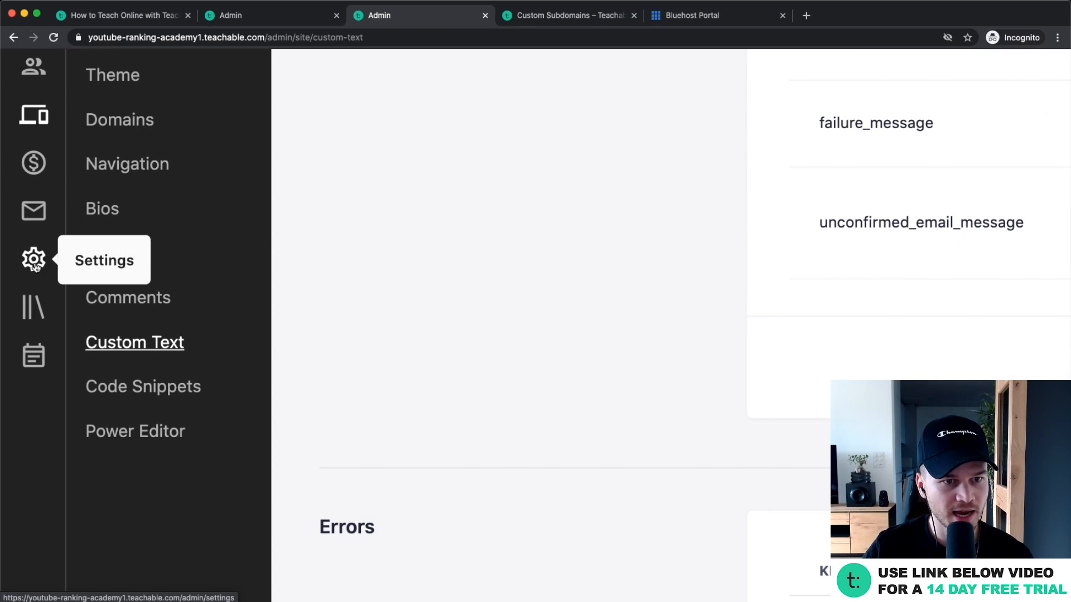
# Step: Open the school's general settings and look over the available settings sections
pyautogui.click(35, 260)
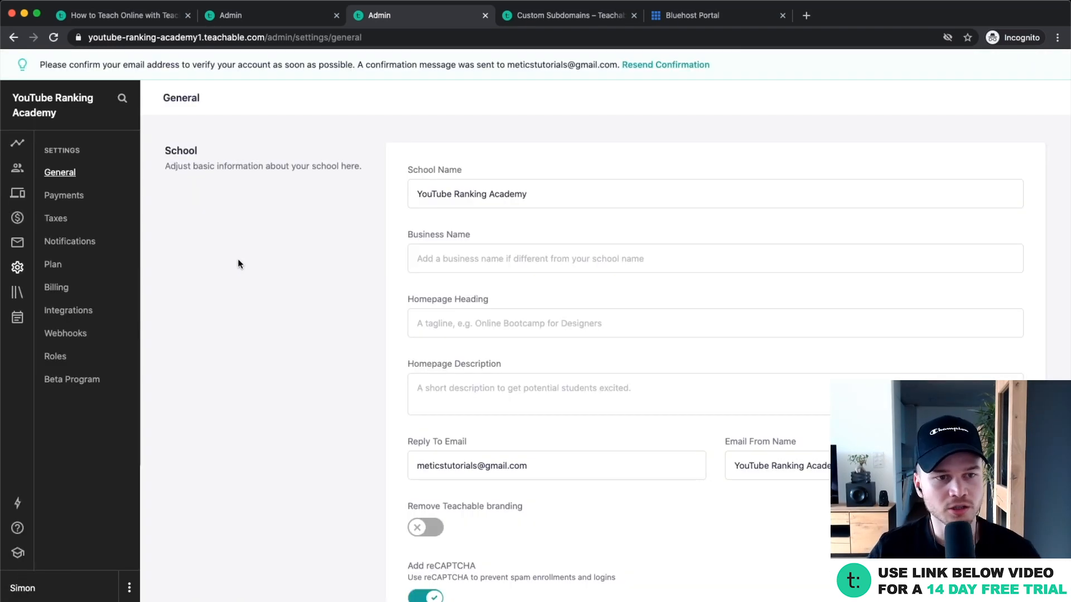
pyautogui.scroll(5, 66, 175)
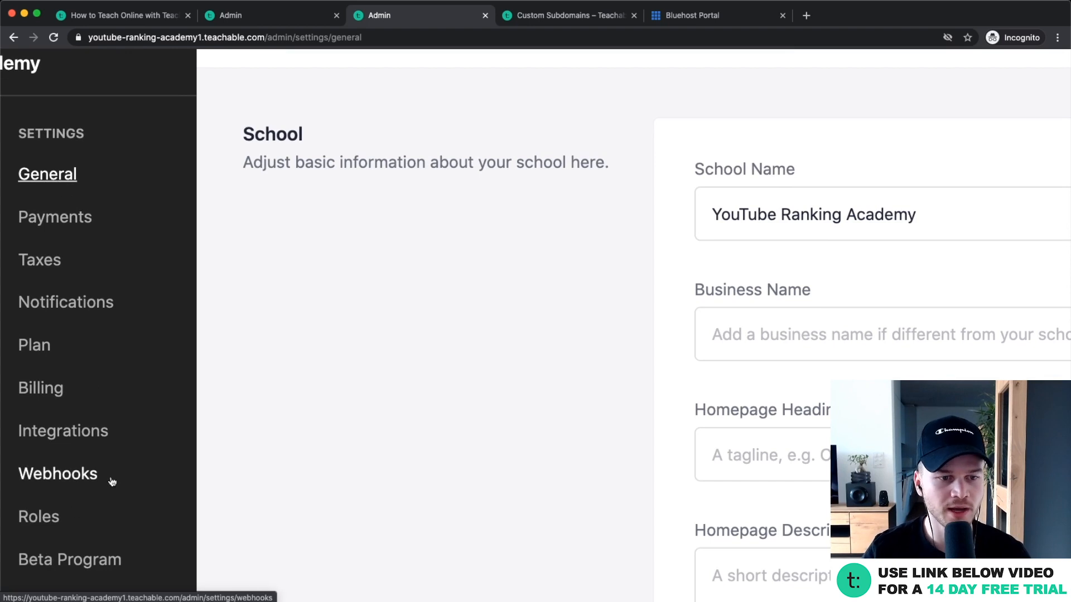
pyautogui.scroll(-5, 112, 481)
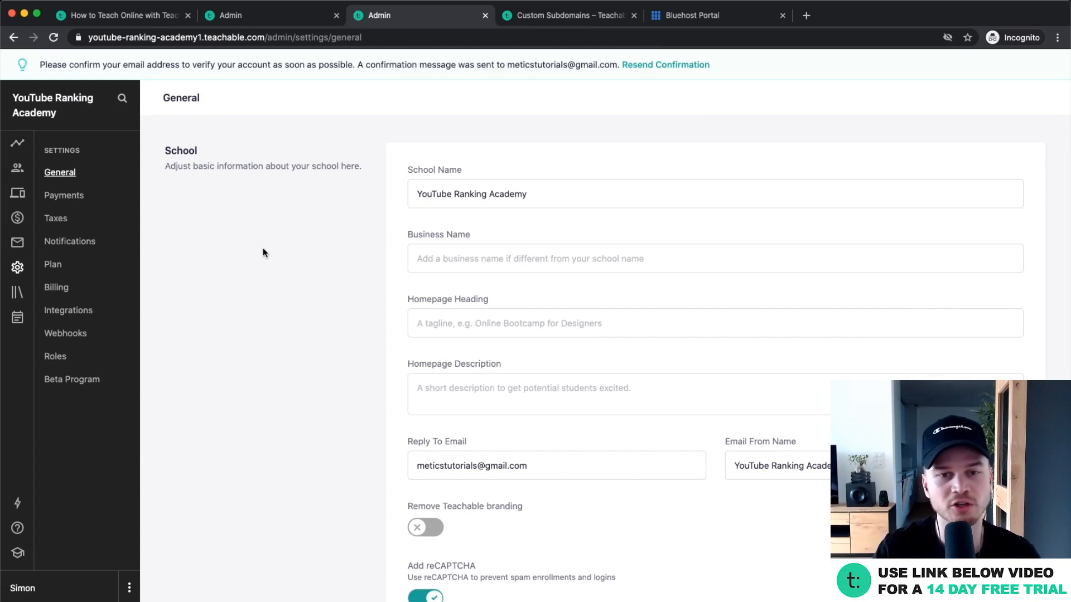
# Step: Review the empty homepage heading and description fields, and turn on Remove Teachable branding for the school
pyautogui.scroll(-3, 430, 251)
pyautogui.click(432, 247)
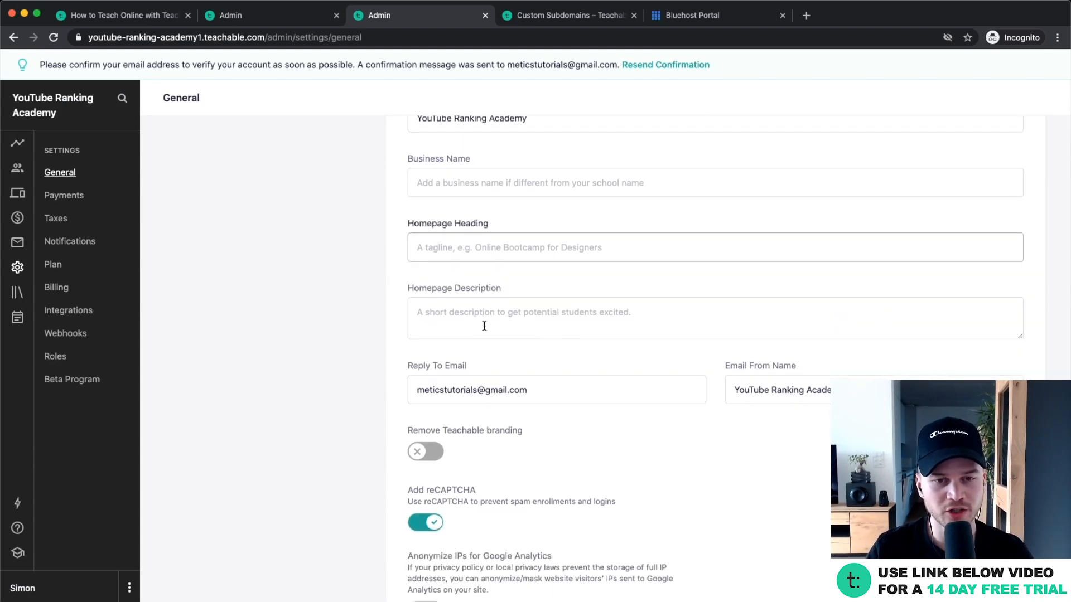
pyautogui.scroll(-2, 484, 326)
pyautogui.click(509, 255)
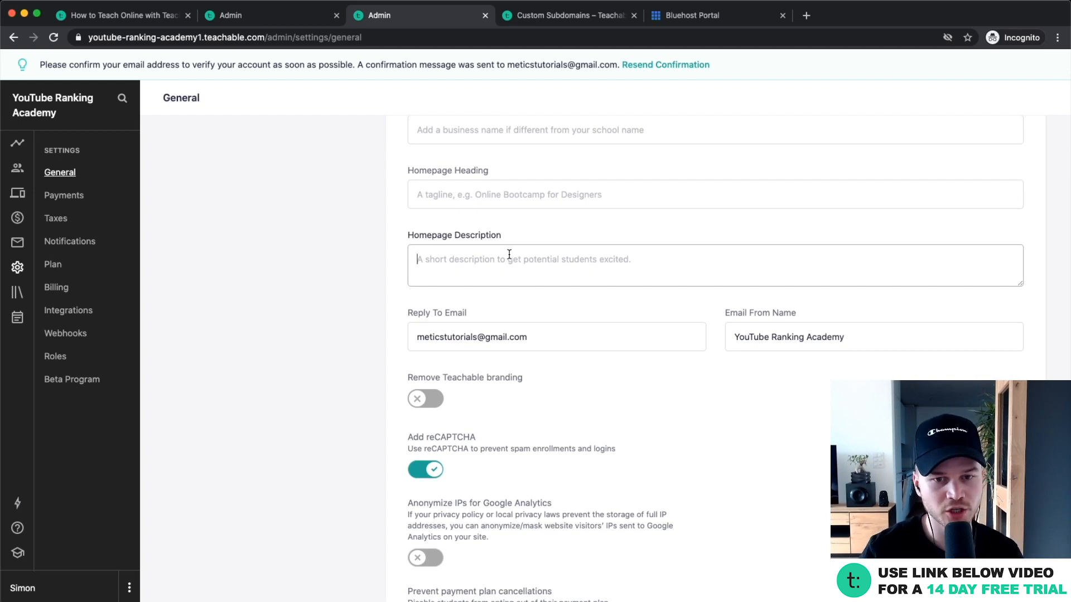
pyautogui.scroll(-4, 478, 266)
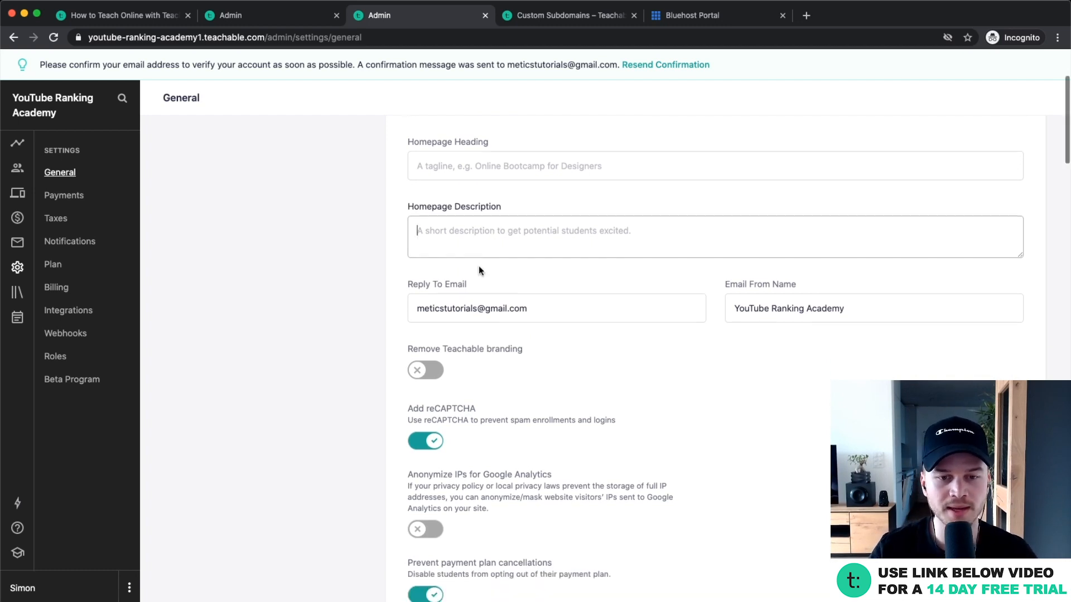
pyautogui.click(425, 300)
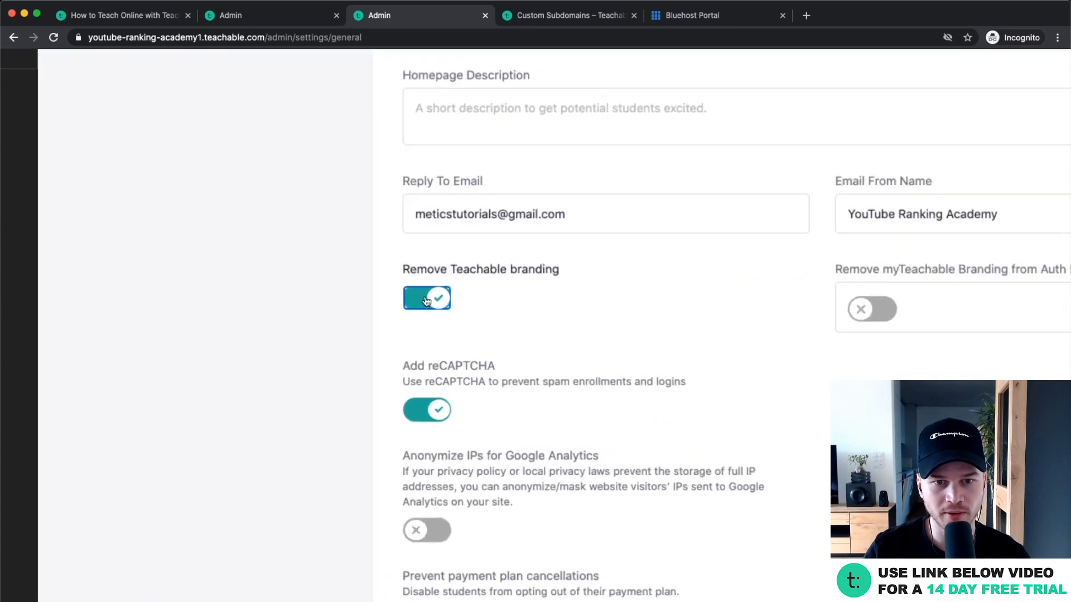
# Step: Turn on Remove myTeachable Branding from Auth Pages and look over the reCAPTCHA, Google Analytics and payment plan options
pyautogui.click(871, 309)
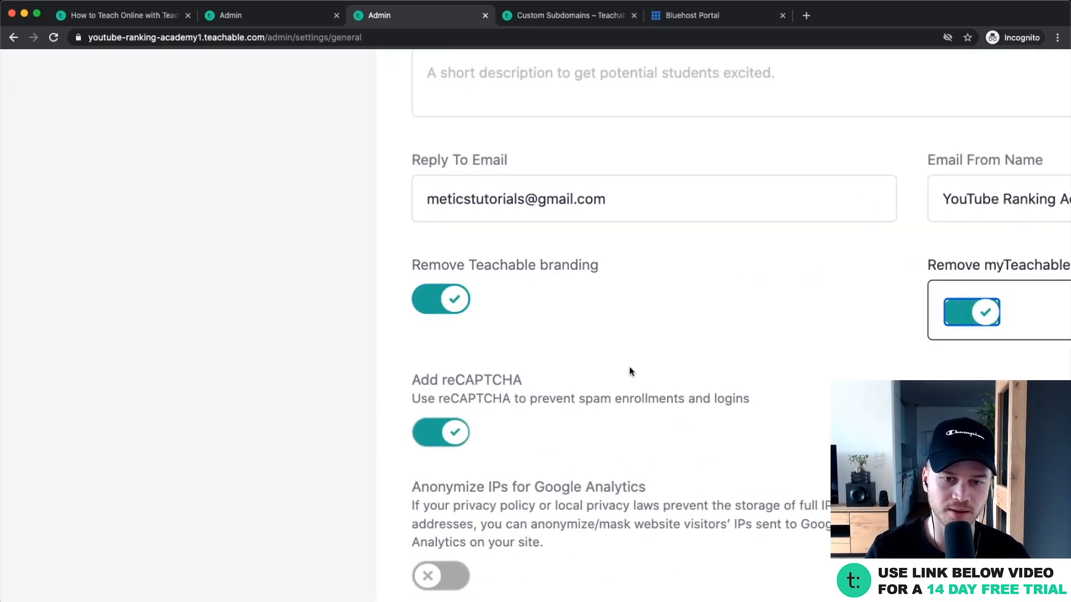
pyautogui.scroll(-3, 629, 366)
pyautogui.scroll(-3, 629, 371)
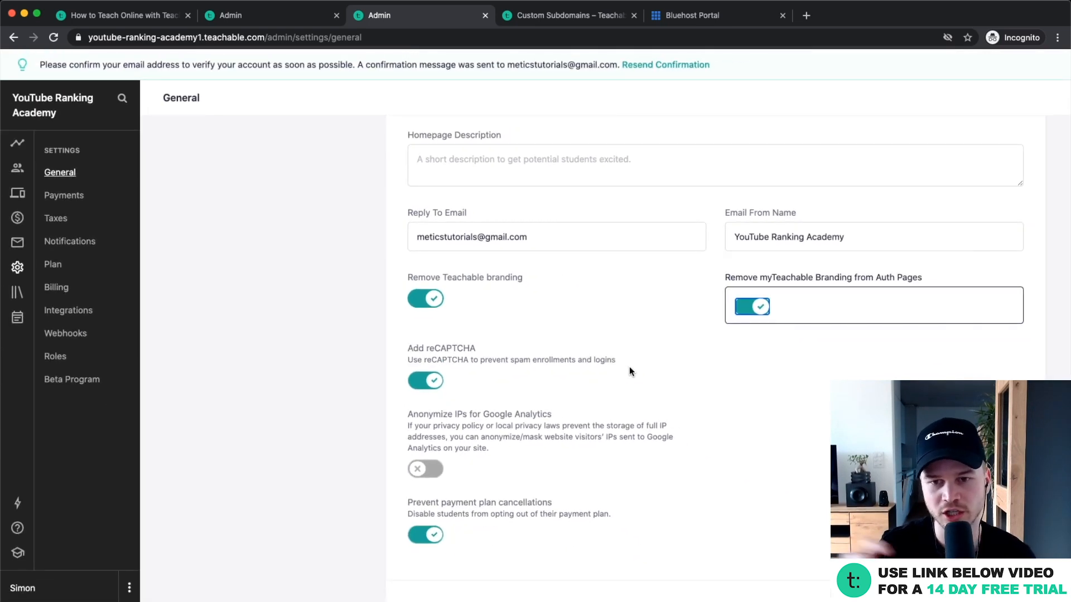
pyautogui.scroll(-3, 521, 333)
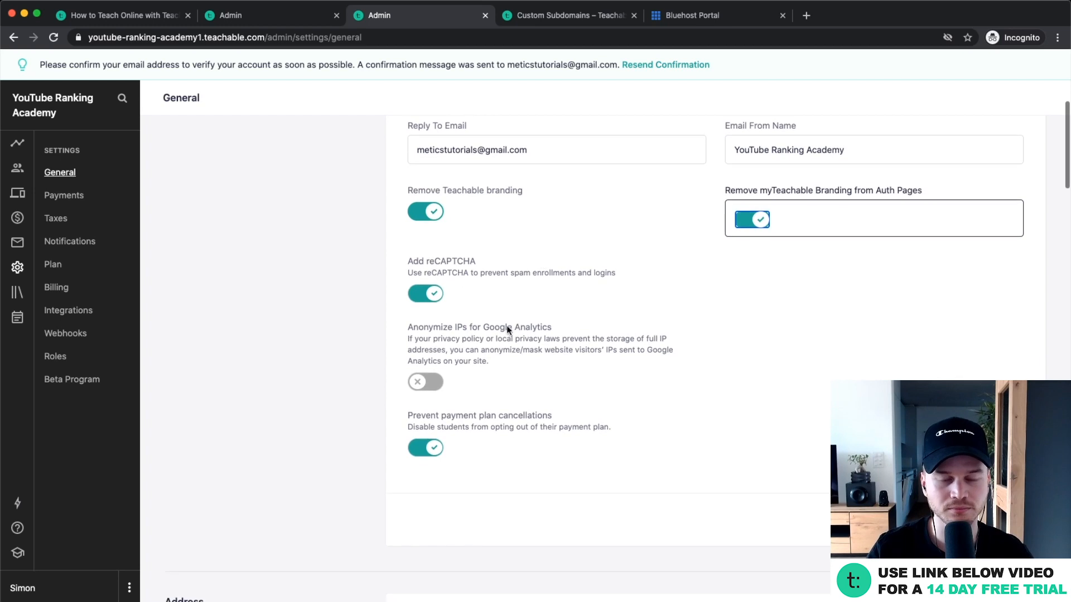
pyautogui.scroll(-5, 552, 323)
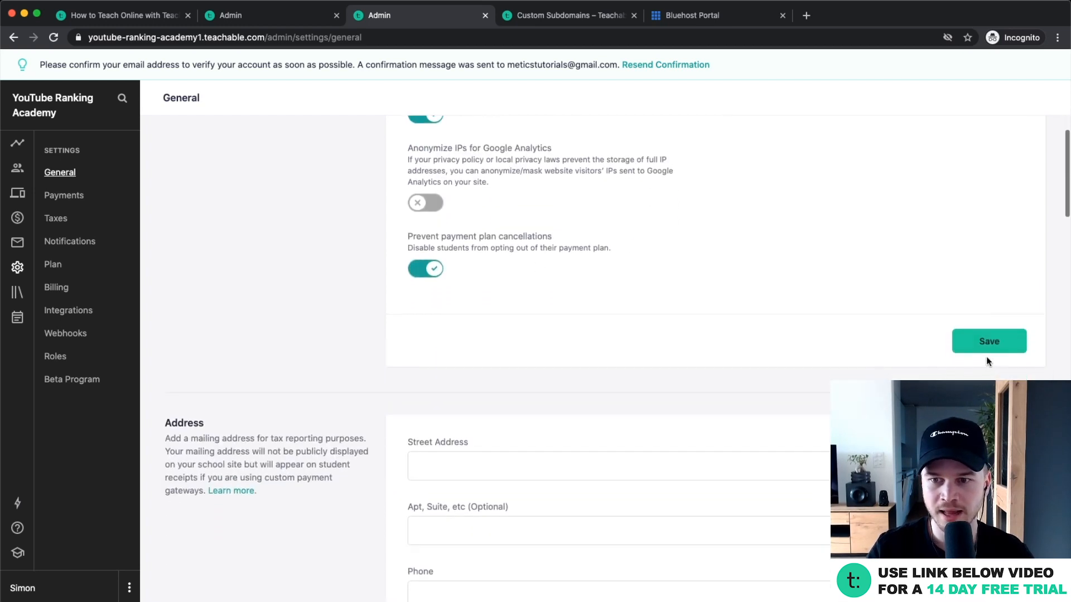
# Step: Look through the remaining general settings, from address, lectures and authors to comments, blog, school status and myTeachable accounts
pyautogui.scroll(-8, 593, 334)
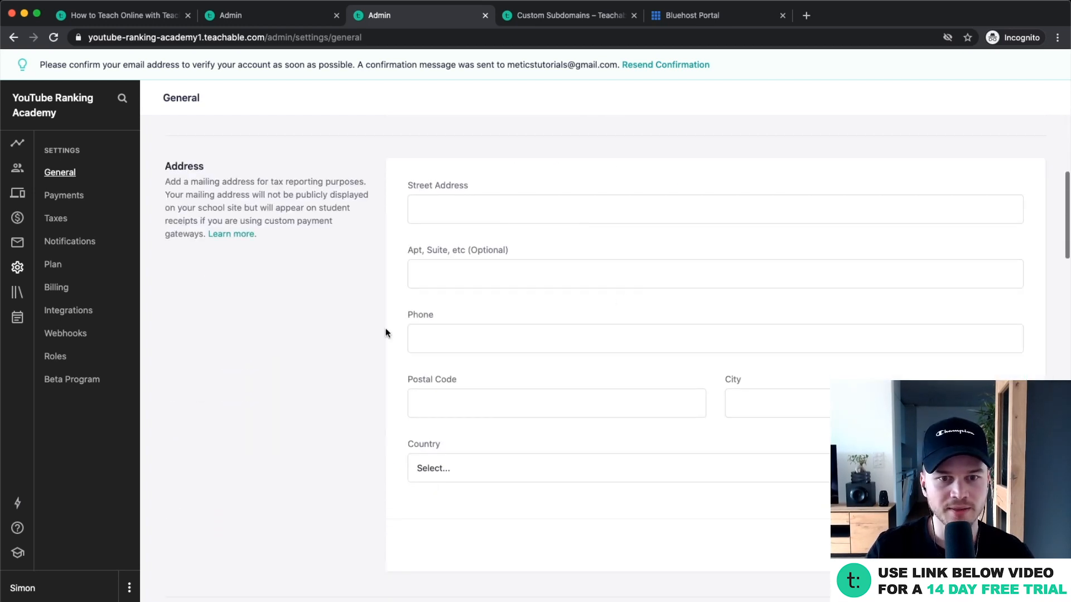
pyautogui.scroll(-10, 630, 307)
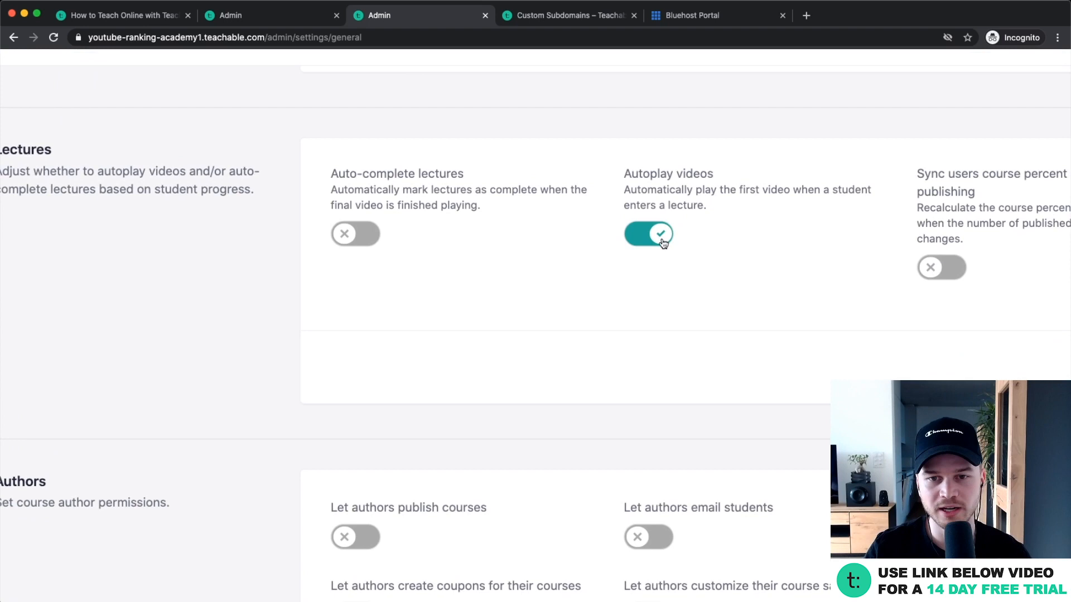
pyautogui.hscroll(5, 661, 241)
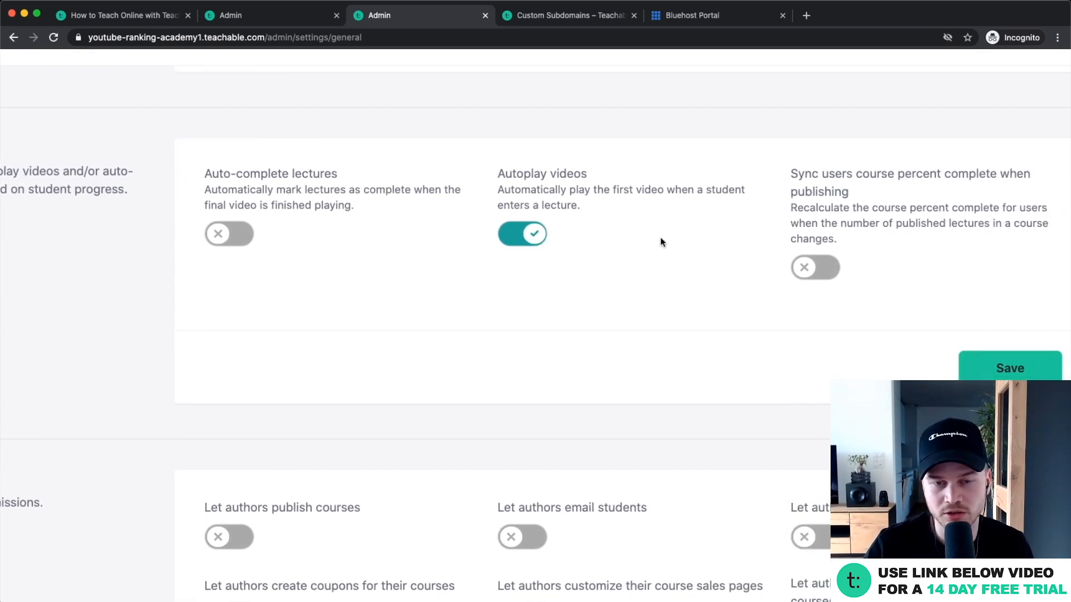
pyautogui.scroll(-5, 662, 241)
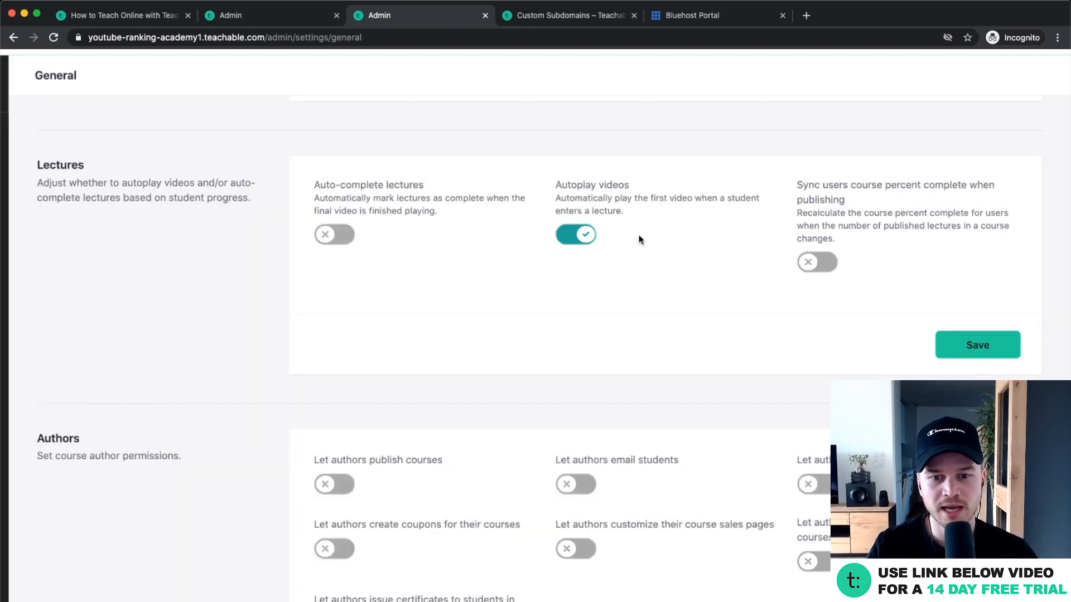
pyautogui.scroll(-15, 587, 336)
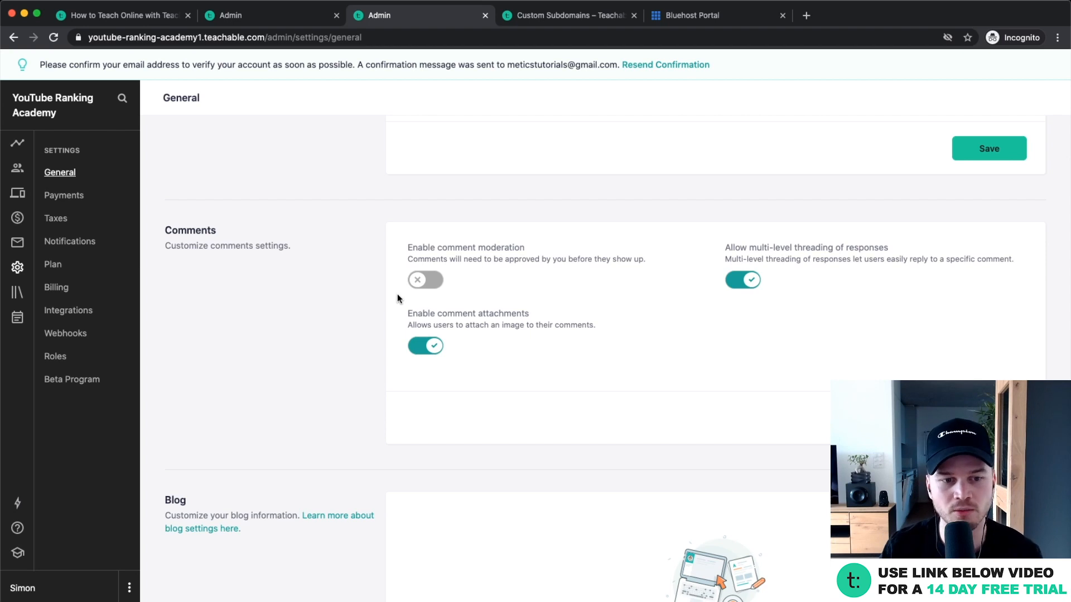
pyautogui.scroll(-6, 354, 317)
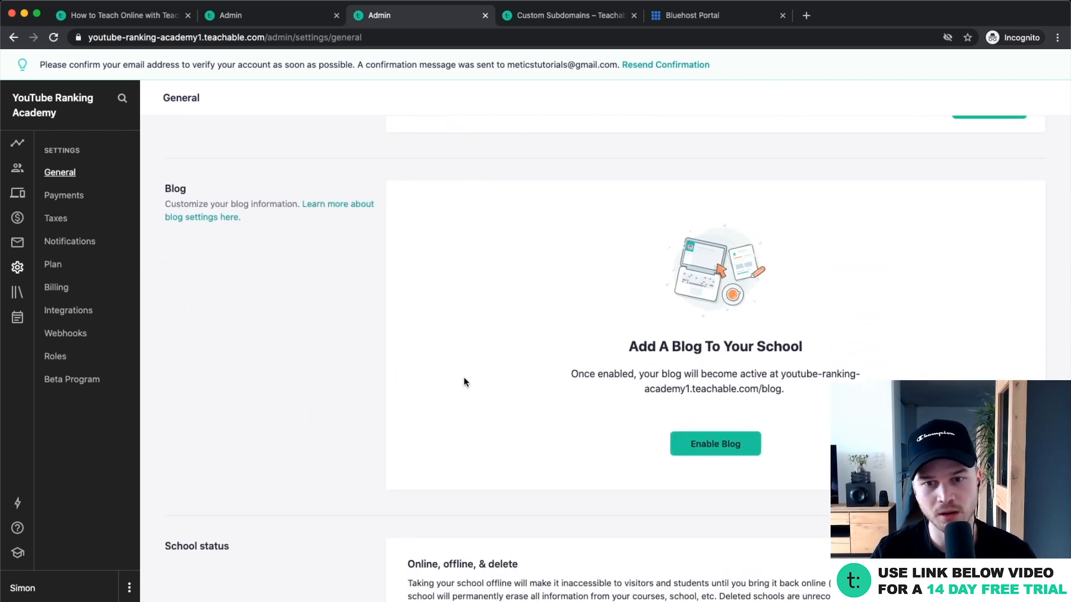
pyautogui.scroll(-5, 457, 378)
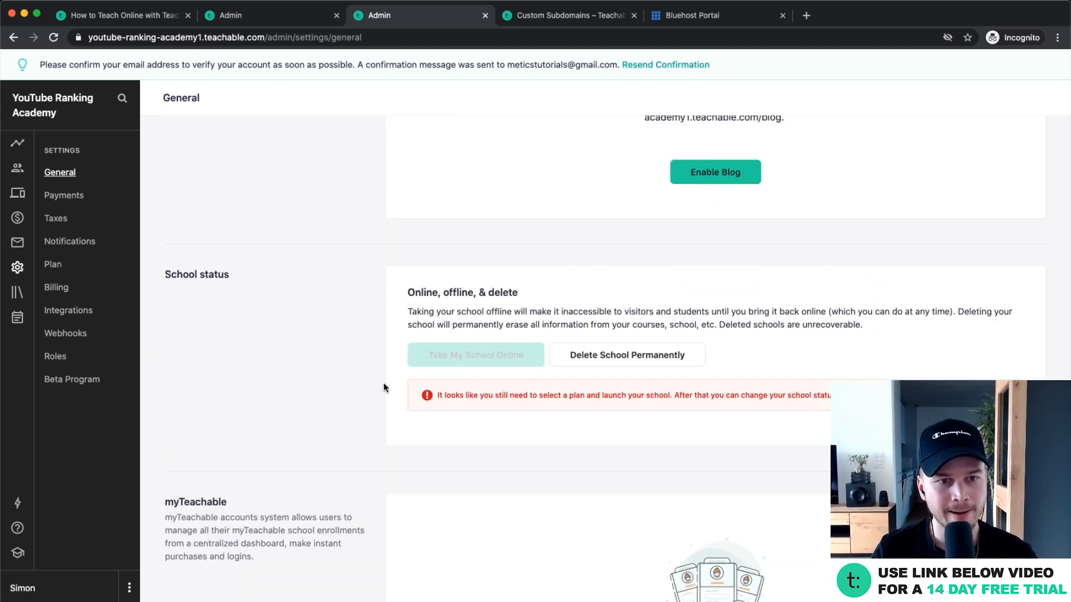
pyautogui.scroll(-1, 383, 388)
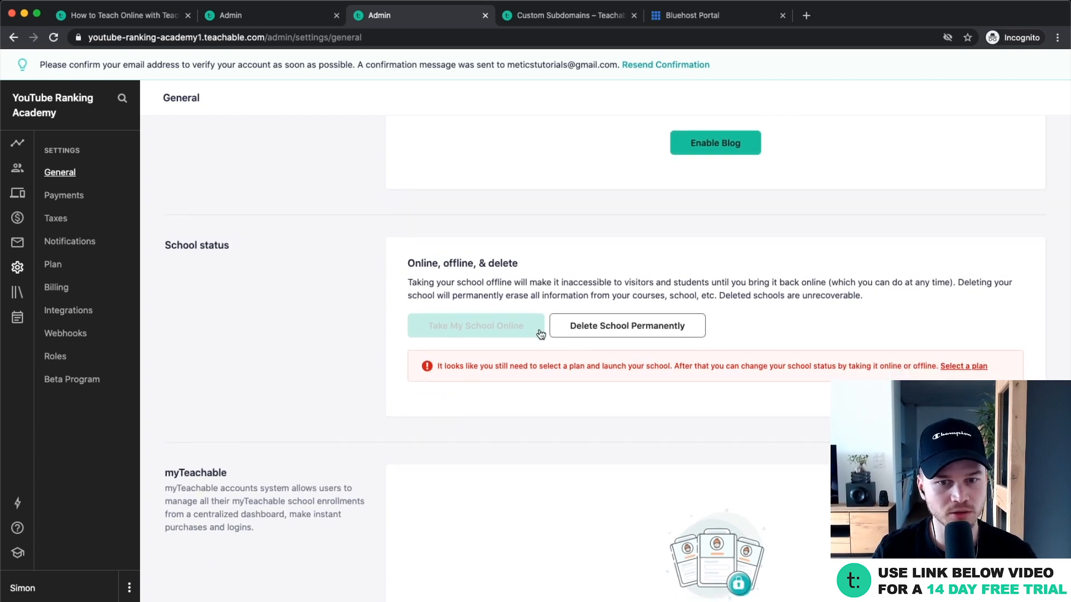
pyautogui.scroll(-5, 273, 333)
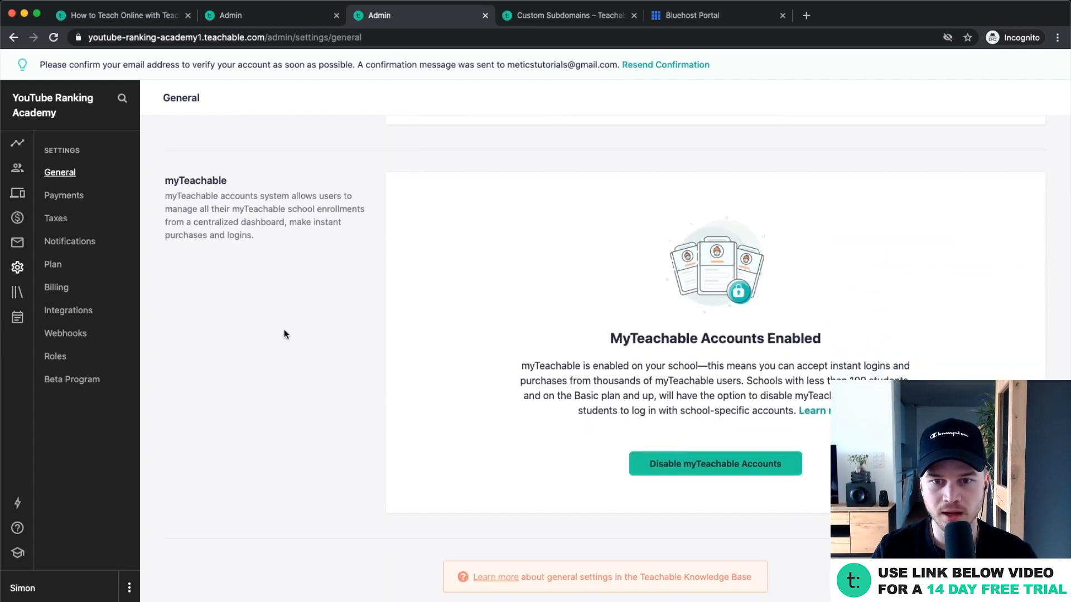
pyautogui.scroll(-1, 283, 333)
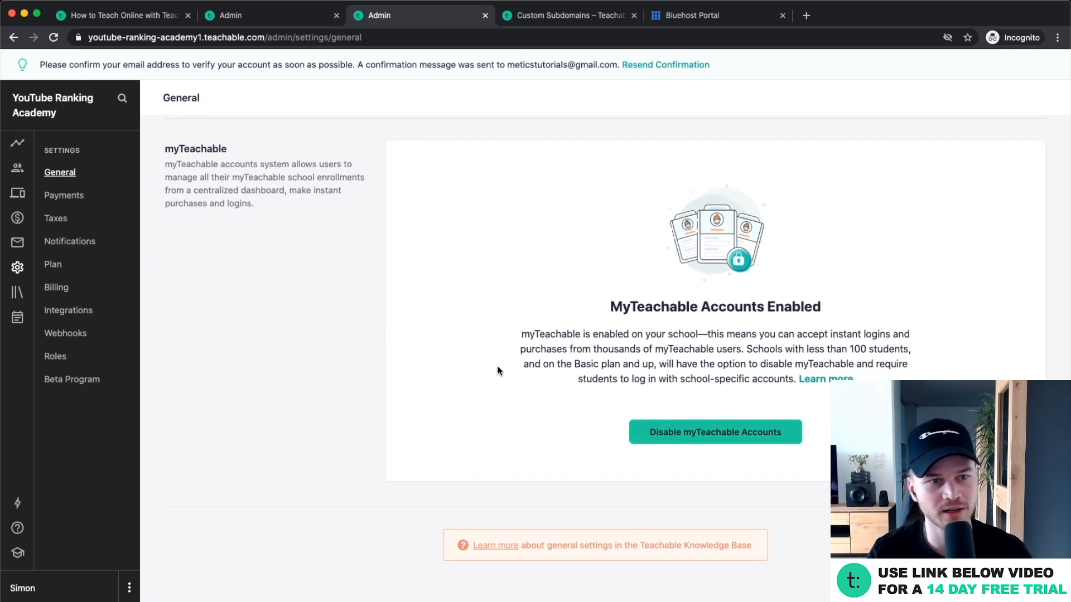
pyautogui.click(68, 177)
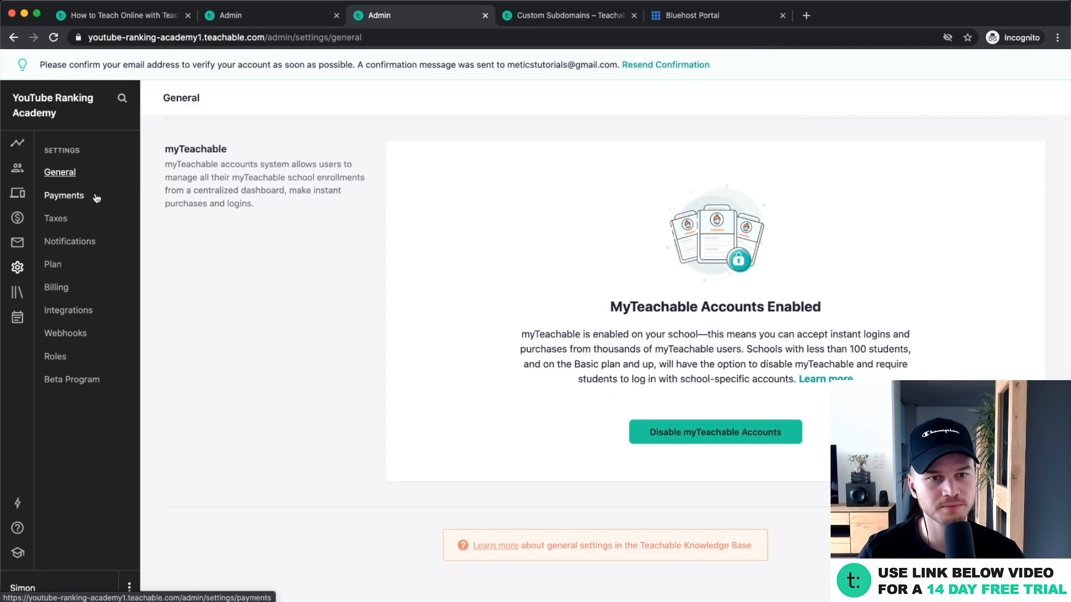
# Step: Open the school's payment settings and submit Switzerland as the country where the business is located
pyautogui.click(103, 195)
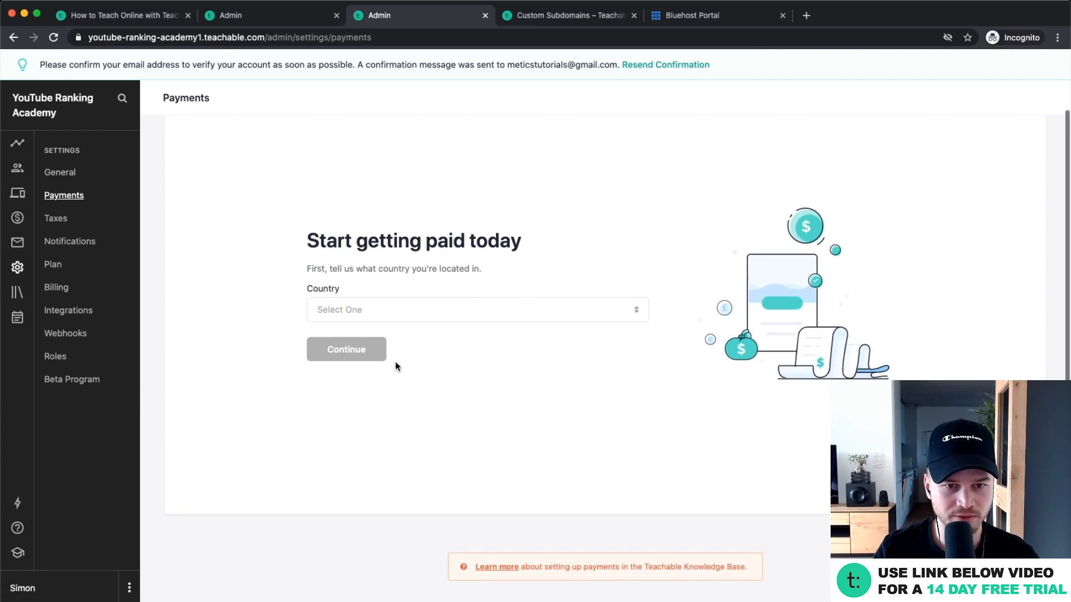
pyautogui.click(378, 290)
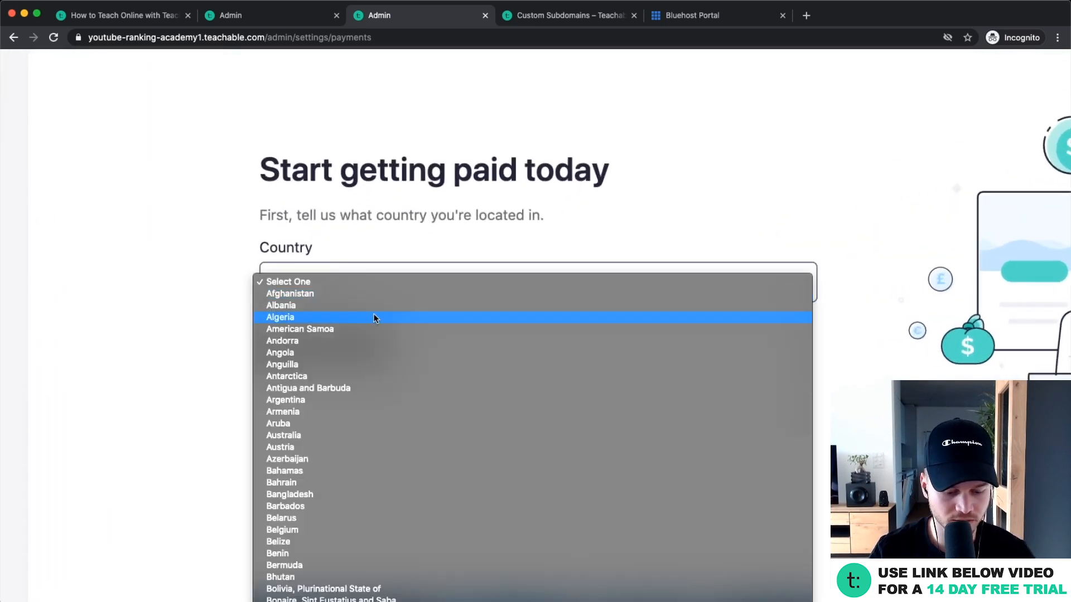
pyautogui.scroll(-10, 374, 313)
pyautogui.scroll(-2, 373, 313)
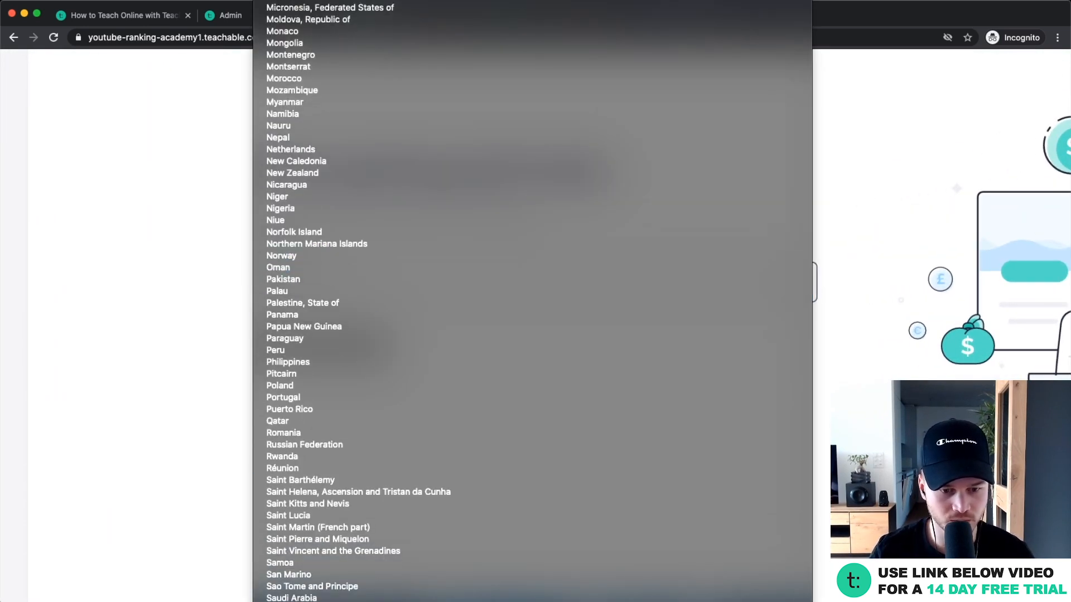
pyautogui.click(400, 385)
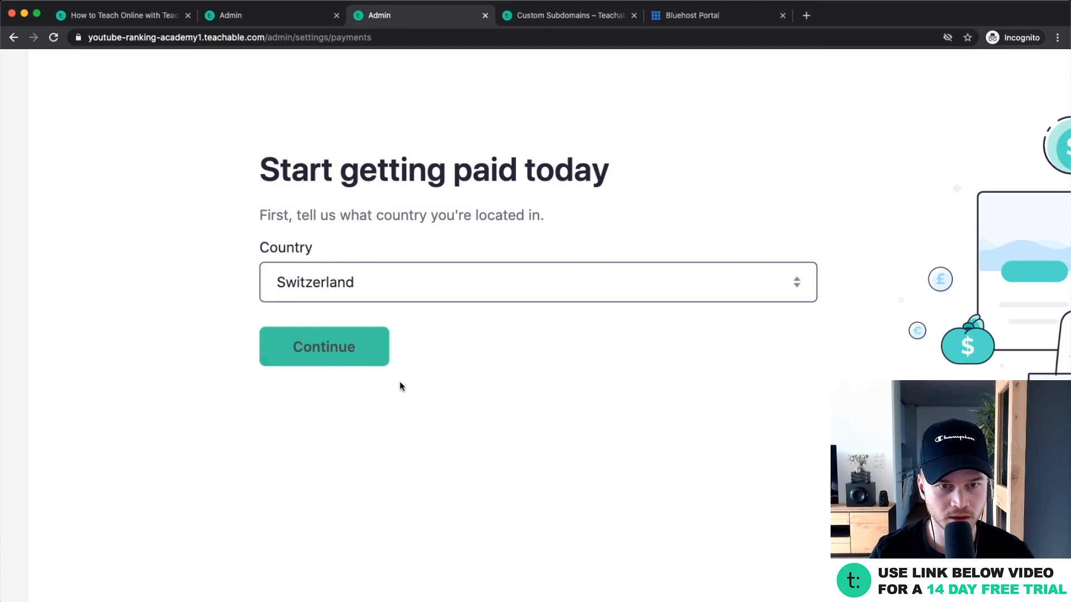
pyautogui.click(322, 349)
pyautogui.scroll(-5, 321, 352)
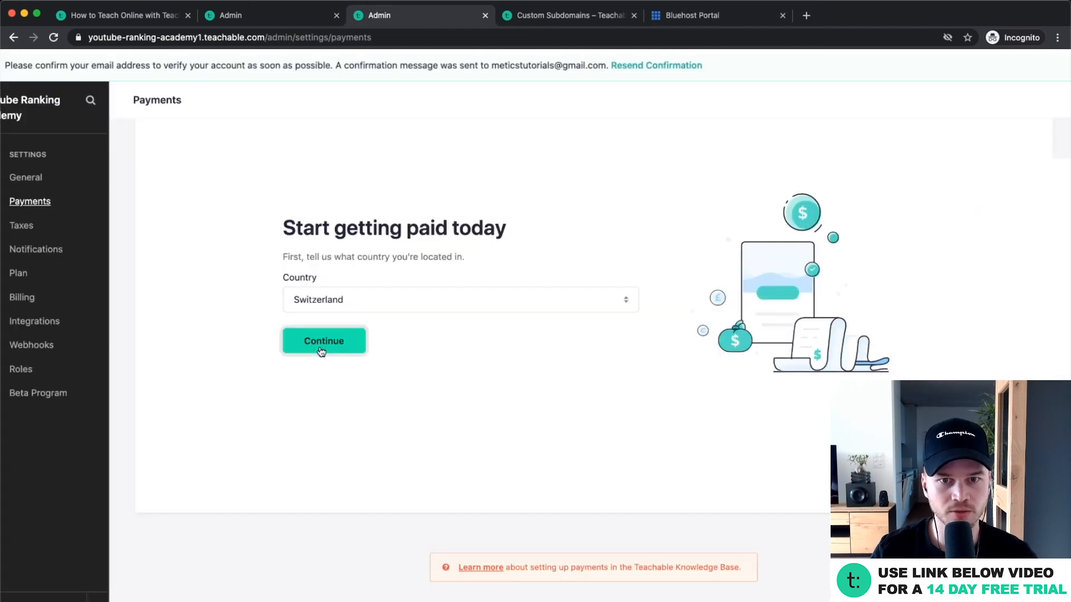
# Step: Enter the PayPal email for the payment gateway and choose Company as the tax filing status
pyautogui.click(343, 389)
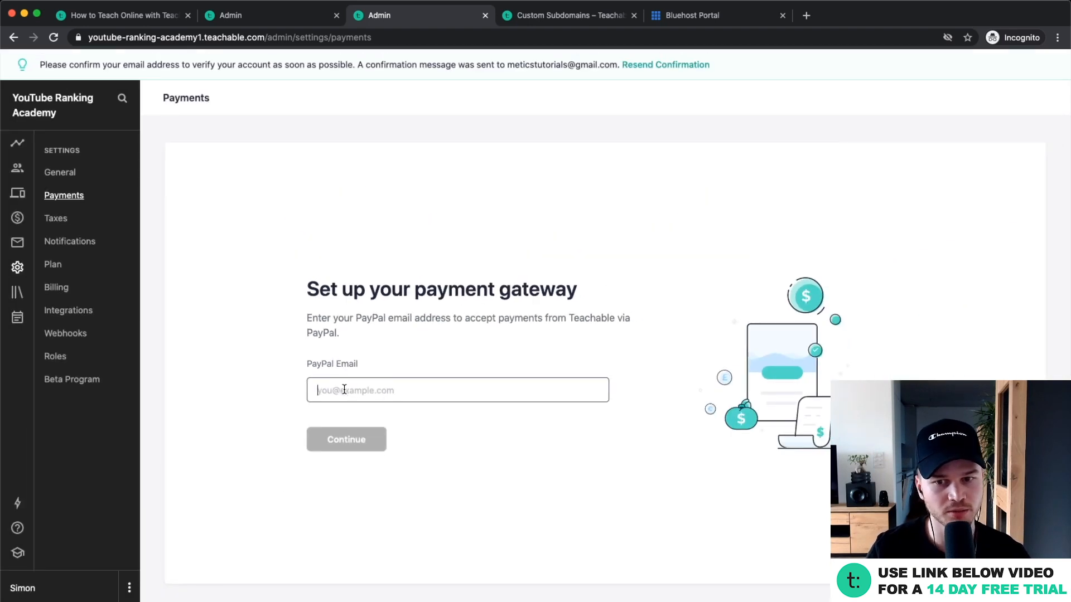
pyautogui.click(349, 444)
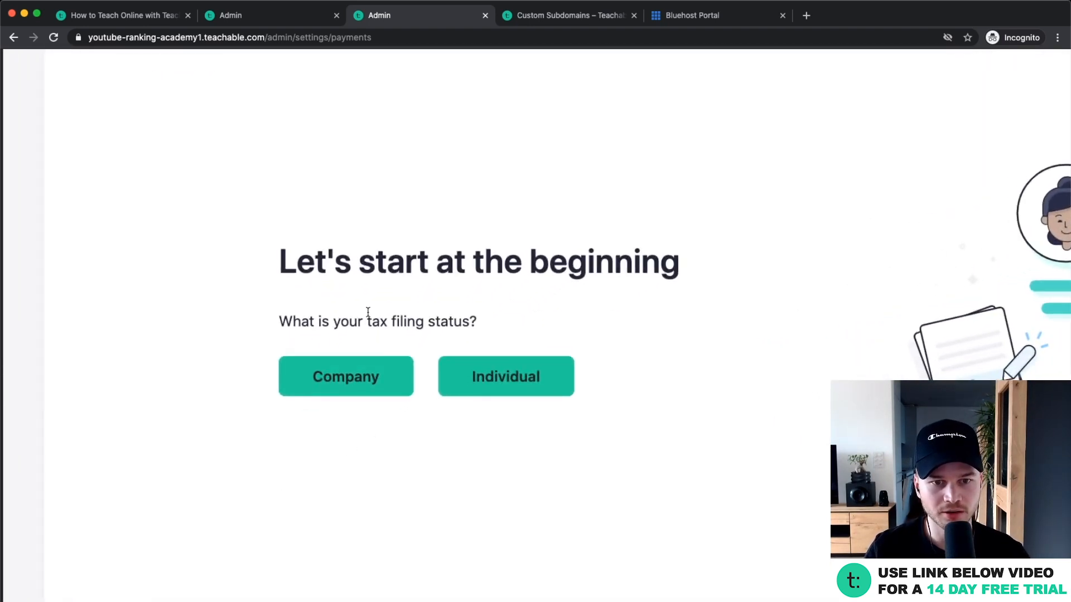
pyautogui.click(365, 376)
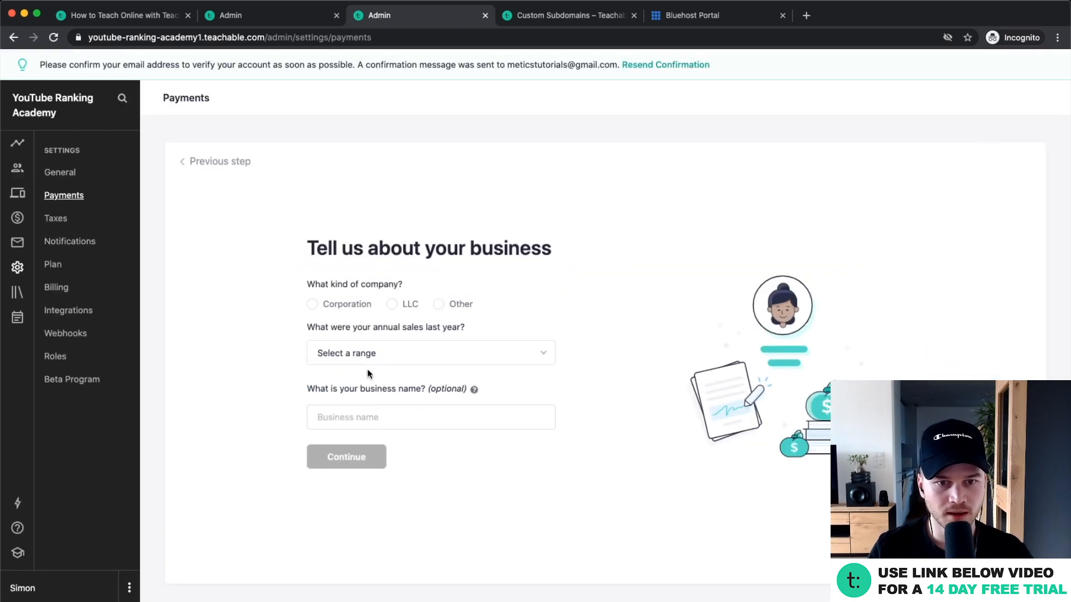
# Step: Submit the business details as an LLC with annual sales of $10,000 - $50,000 and the business name metics media
pyautogui.click(402, 304)
pyautogui.click(371, 357)
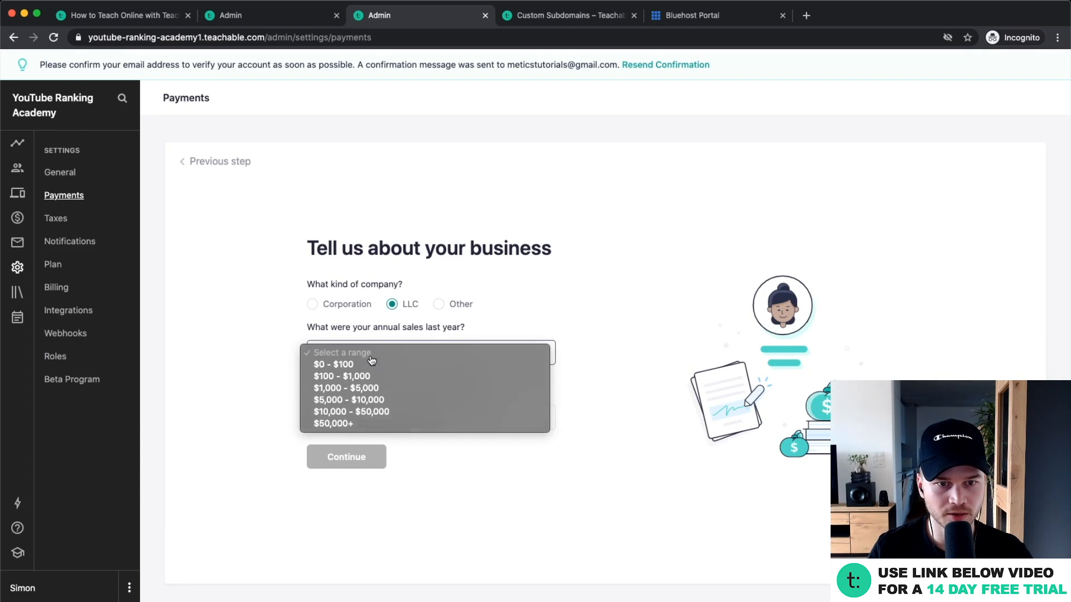
pyautogui.click(376, 411)
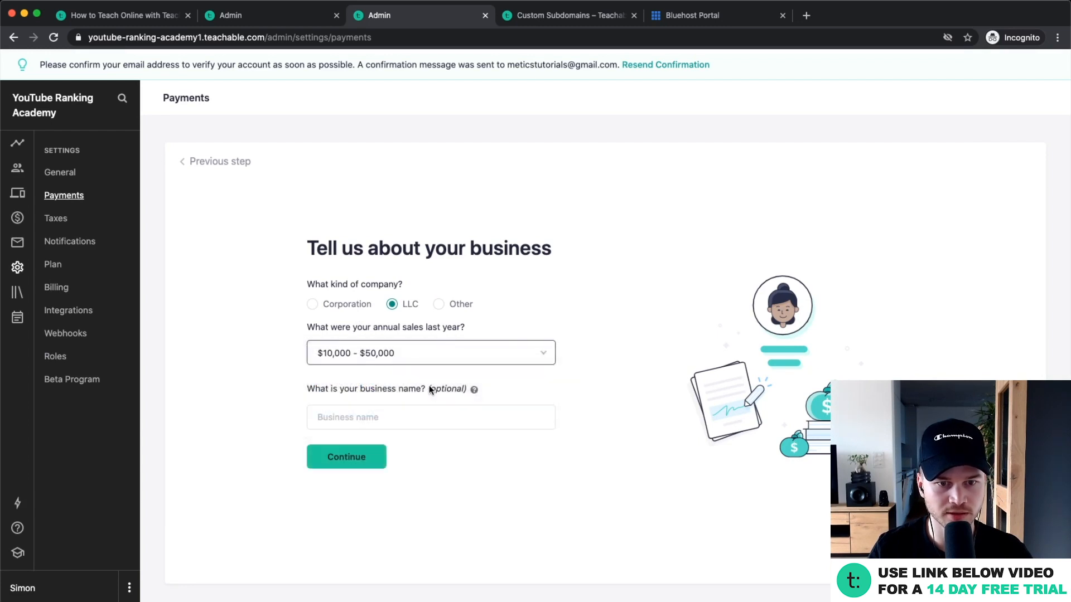
pyautogui.click(348, 419)
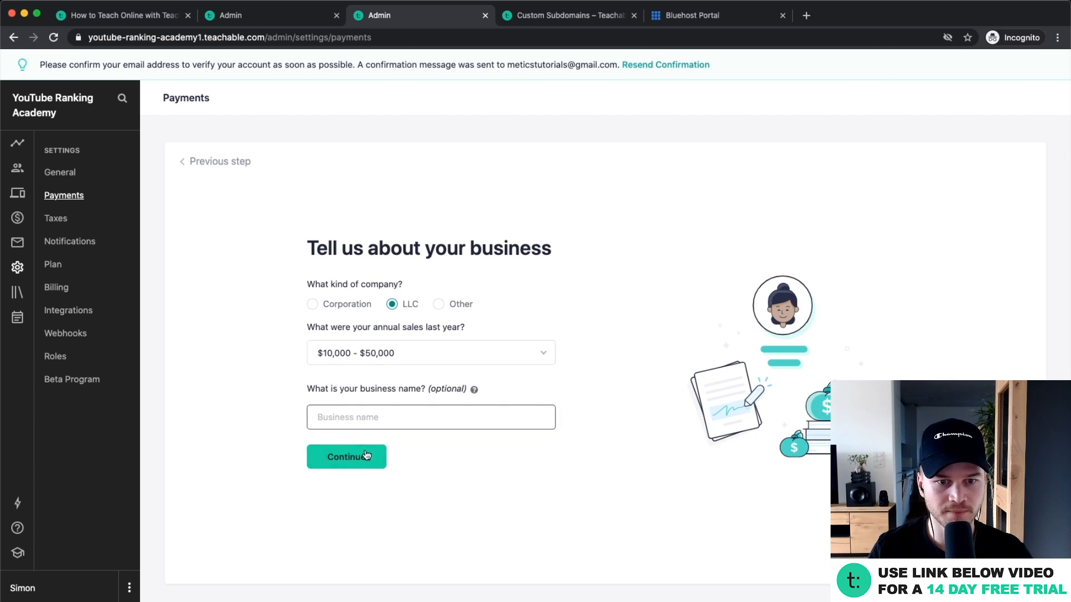
pyautogui.write('metics media')
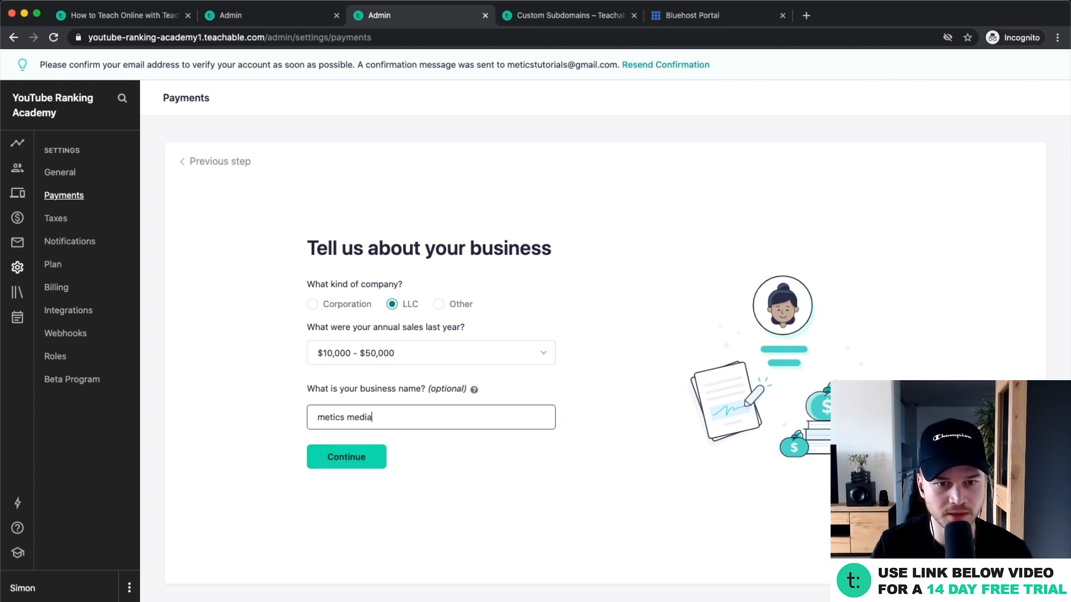
pyautogui.click(356, 463)
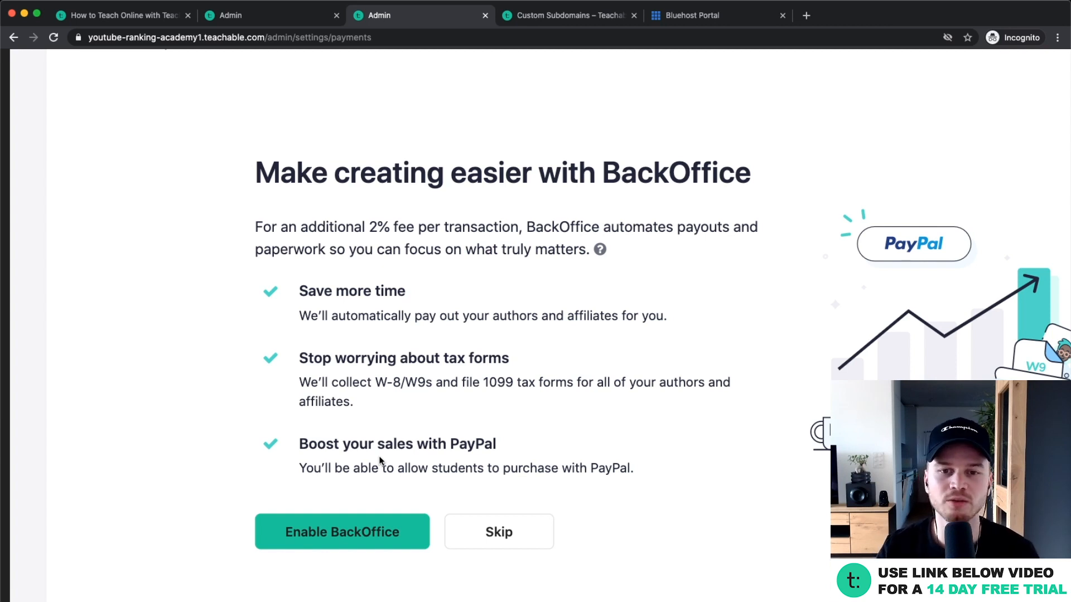
# Step: Read the BackOffice offer and its additional transaction fee, and skip enabling it
pyautogui.scroll(-3, 380, 460)
pyautogui.scroll(3, 374, 459)
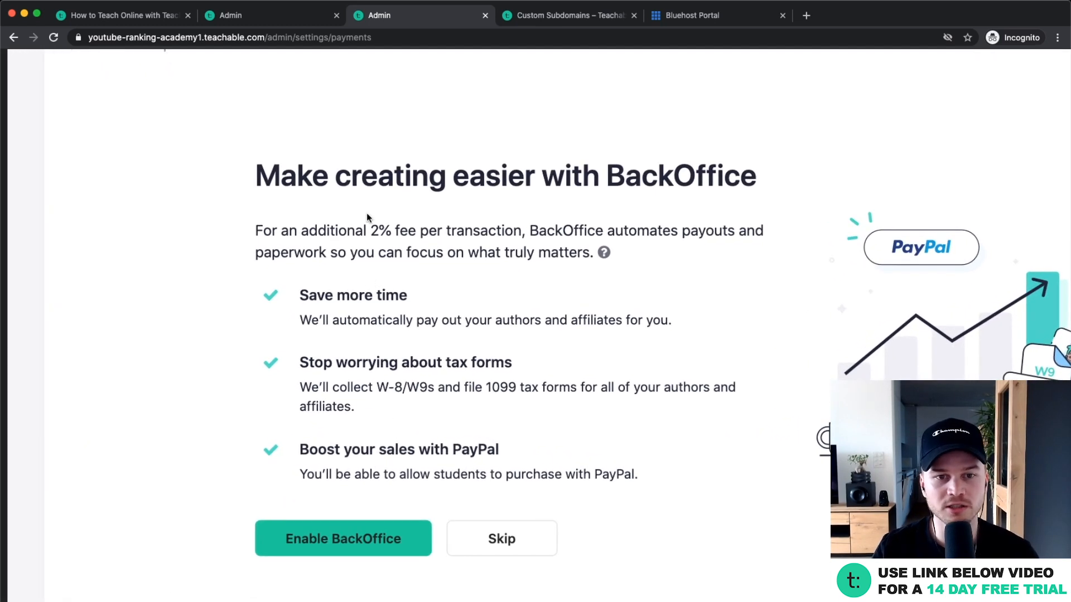
pyautogui.scroll(3, 370, 228)
pyautogui.moveTo(371, 230); pyautogui.dragTo(401, 229)
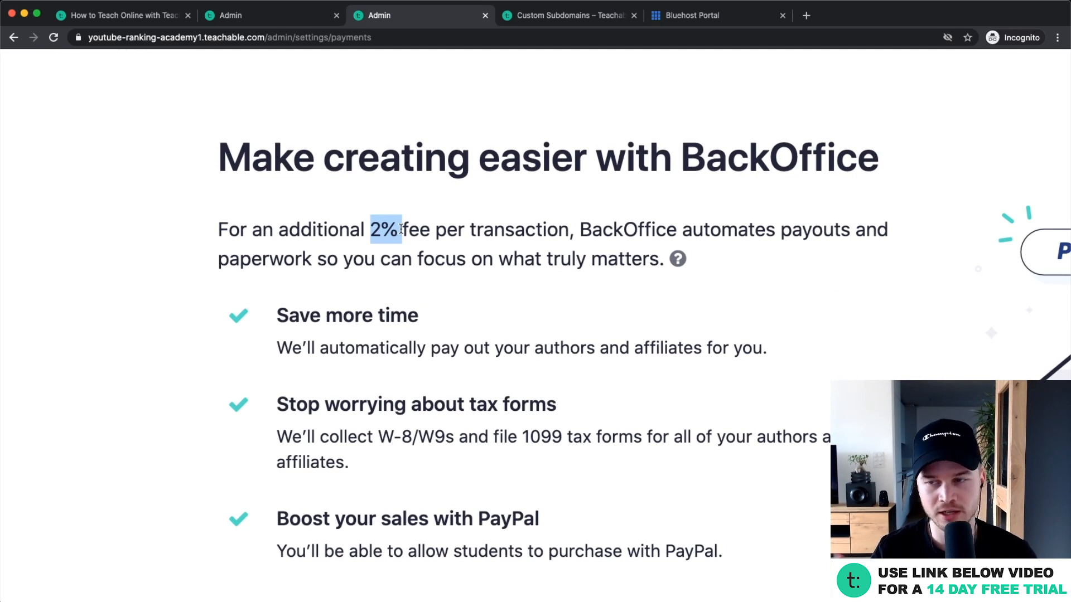
pyautogui.scroll(-3, 401, 229)
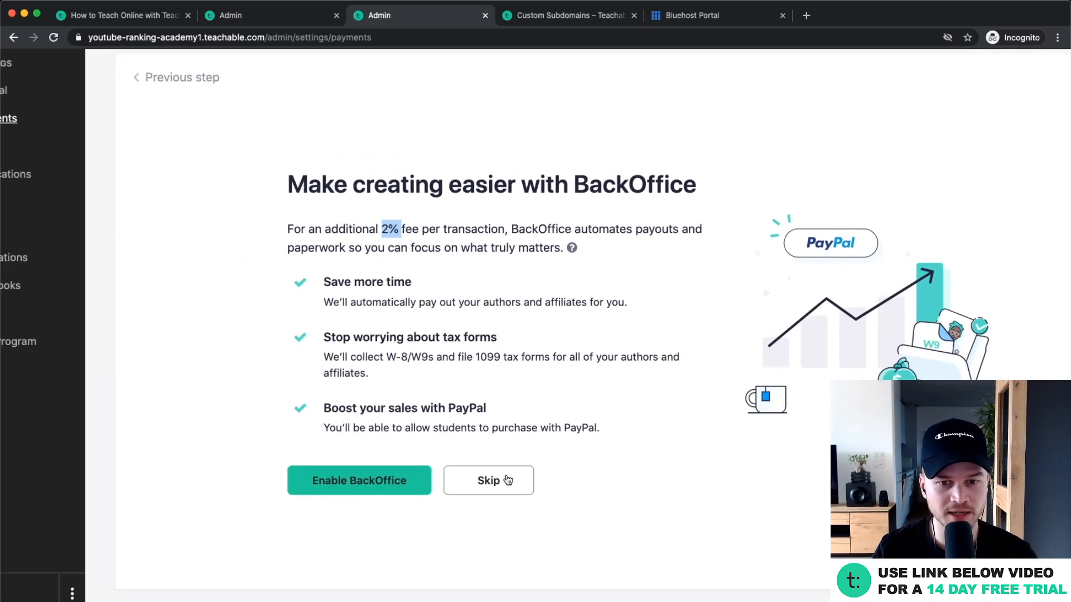
pyautogui.scroll(1, 489, 492)
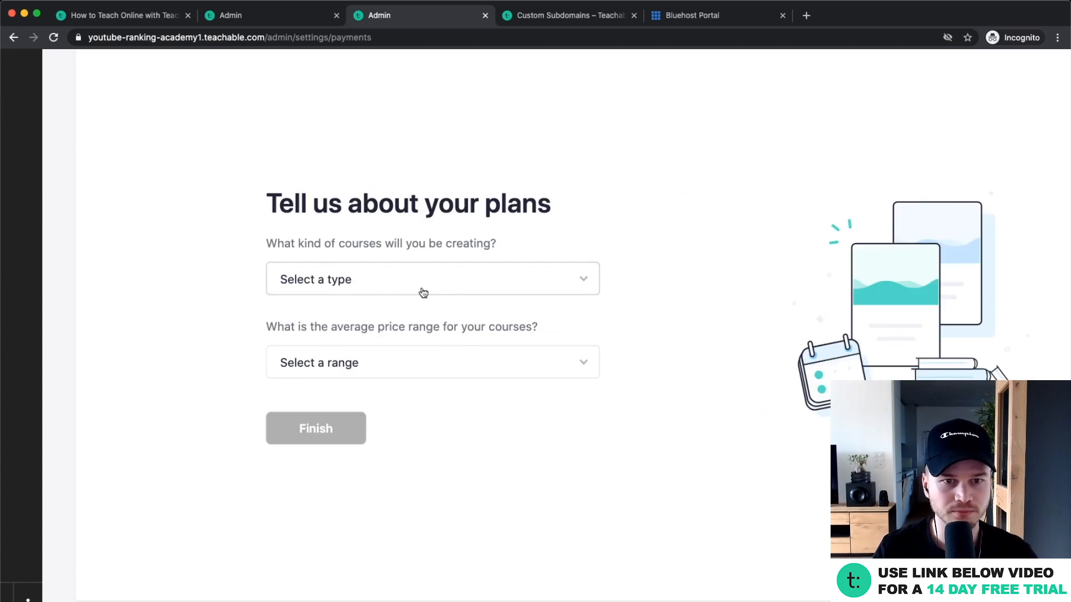
# Step: Finish the course plans with type Marketing and Business and price range $100 - $500, and read the payout schedule
pyautogui.click(368, 285)
pyautogui.click(335, 291)
pyautogui.click(344, 364)
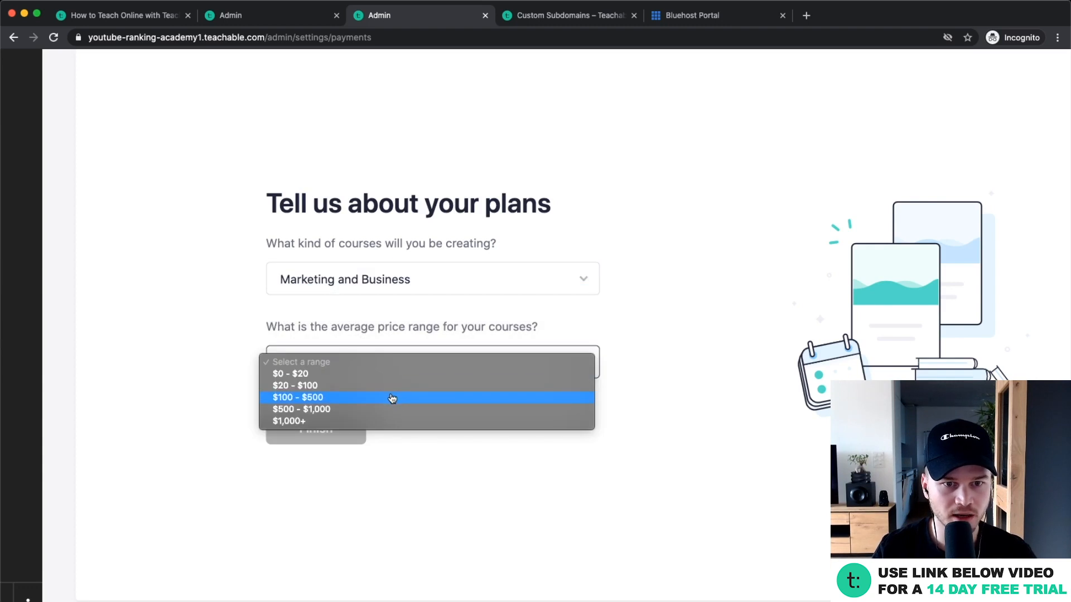
pyautogui.click(347, 398)
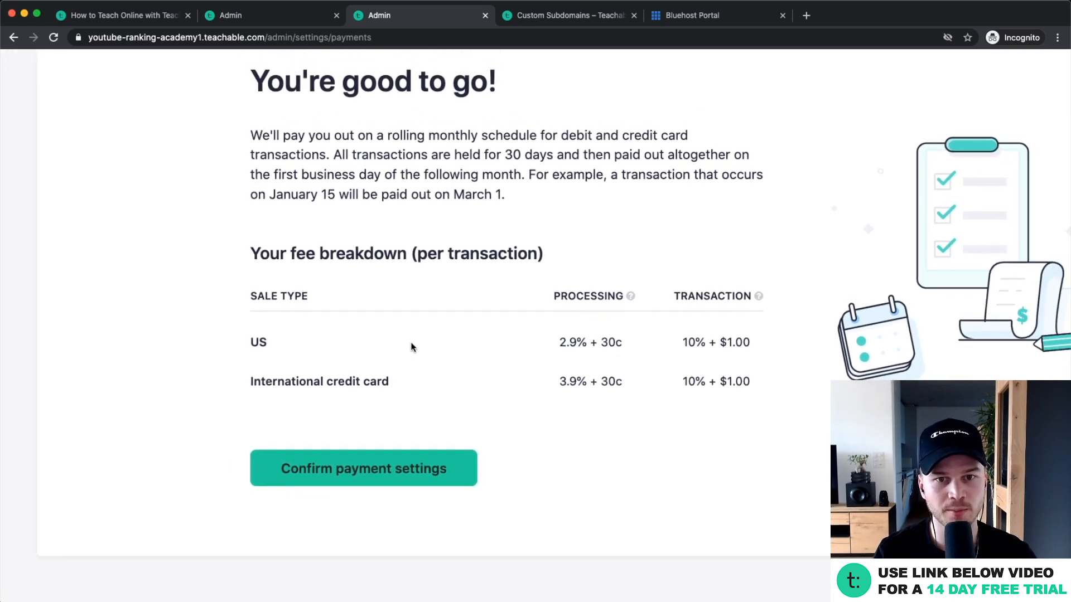
pyautogui.moveTo(361, 155); pyautogui.dragTo(548, 154)
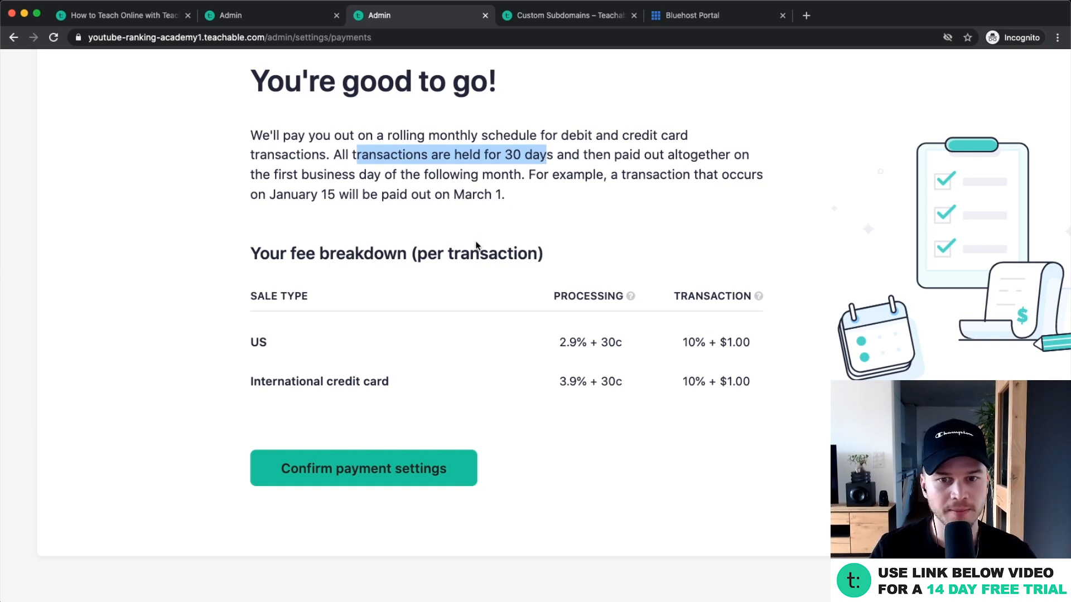
# Step: Review the per-transaction fee breakdown and confirm the payment settings
pyautogui.scroll(-1, 478, 248)
pyautogui.scroll(2, 574, 329)
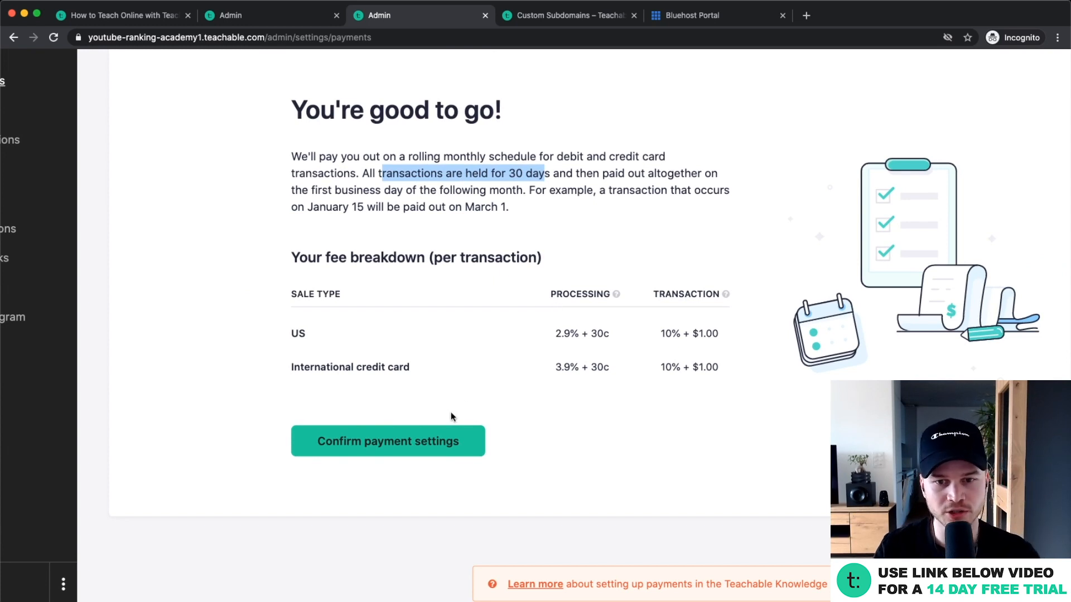
pyautogui.click(376, 450)
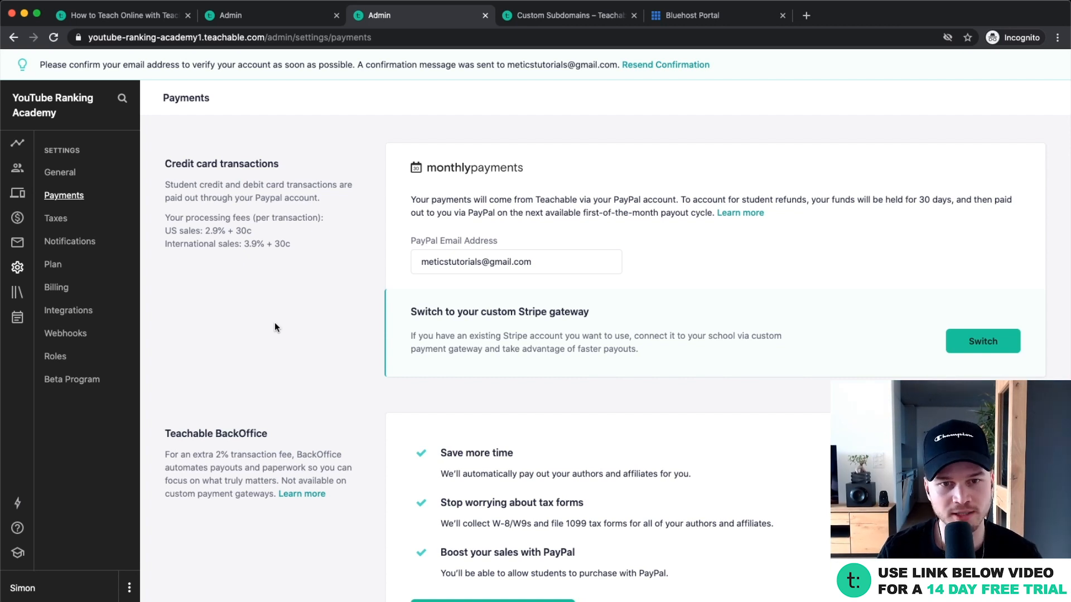
# Step: Review the PayPal payout email and the custom Stripe gateway option in the payment settings
pyautogui.scroll(5, 444, 255)
pyautogui.moveTo(399, 266); pyautogui.dragTo(645, 212)
pyautogui.scroll(-5, 453, 353)
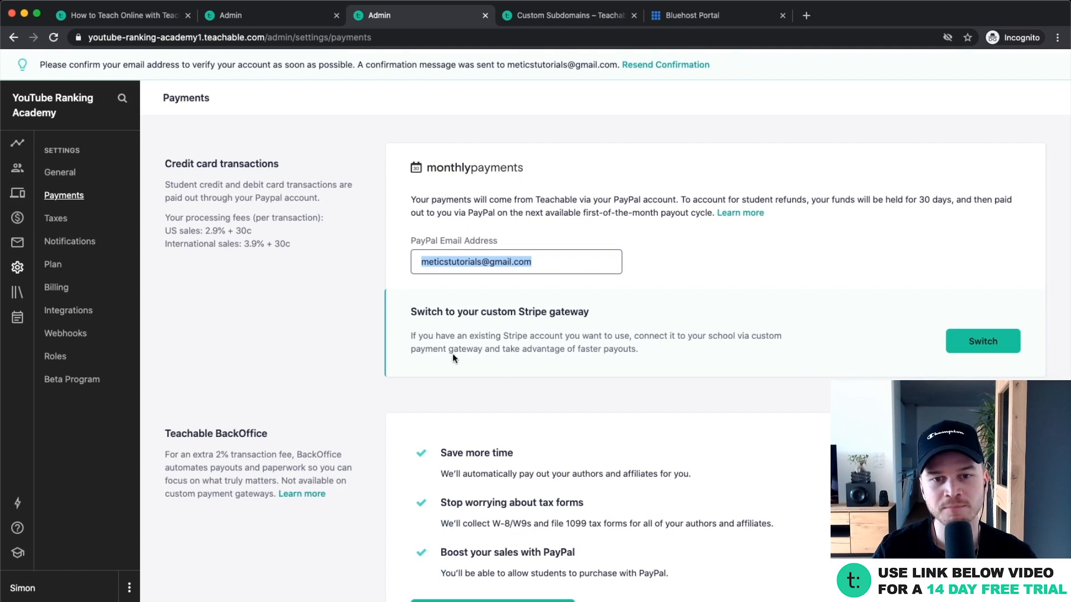
pyautogui.scroll(3, 994, 343)
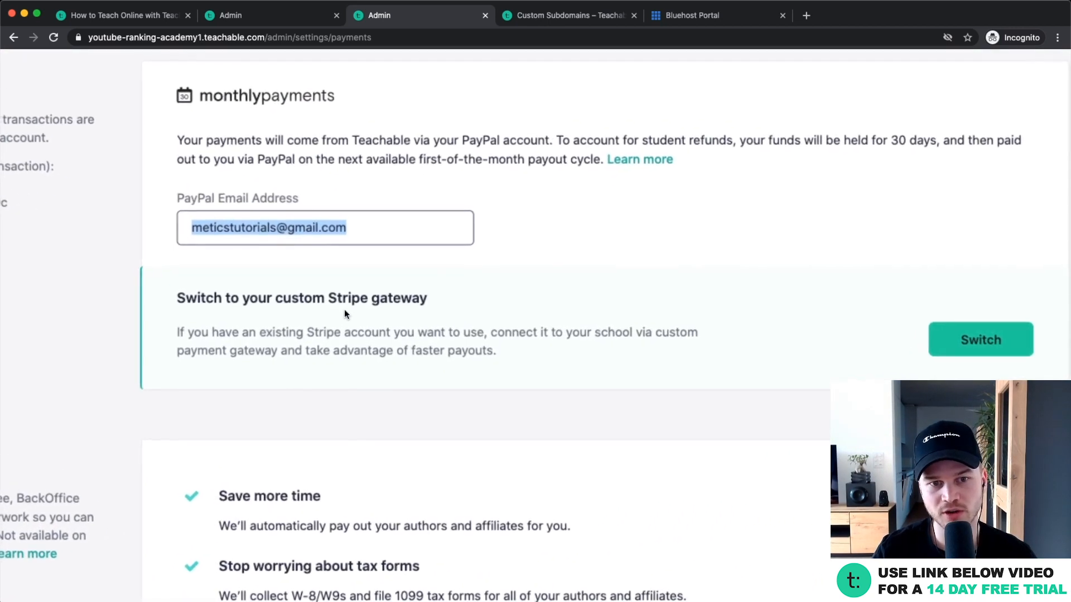
pyautogui.scroll(-3, 345, 314)
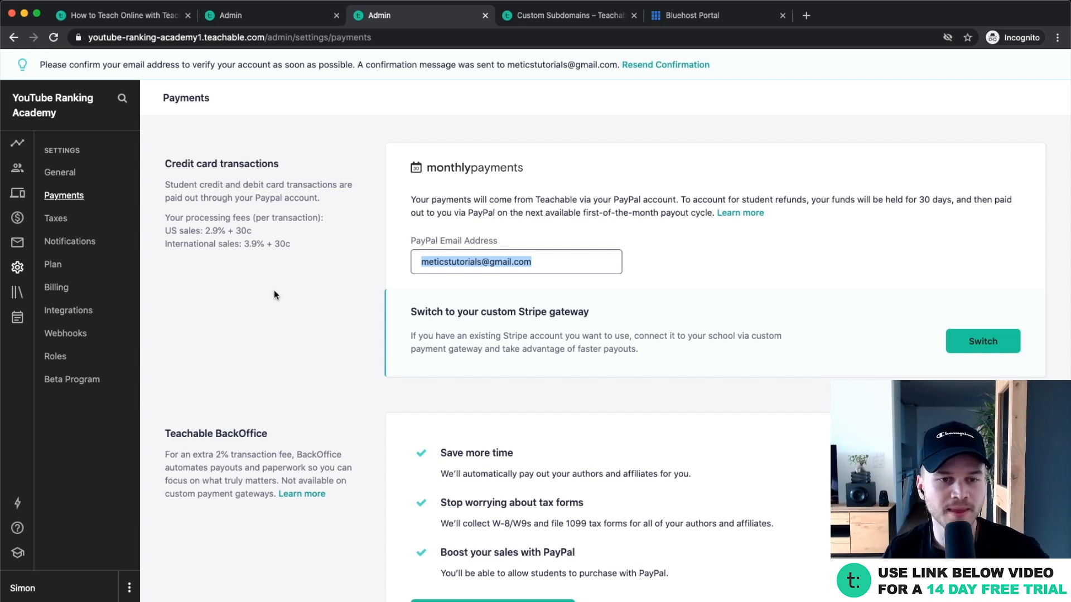
# Step: Review the VAT ID and EU VAT collection options in the tax settings, and open the notification settings
pyautogui.scroll(5, 53, 218)
pyautogui.click(82, 220)
pyautogui.click(442, 187)
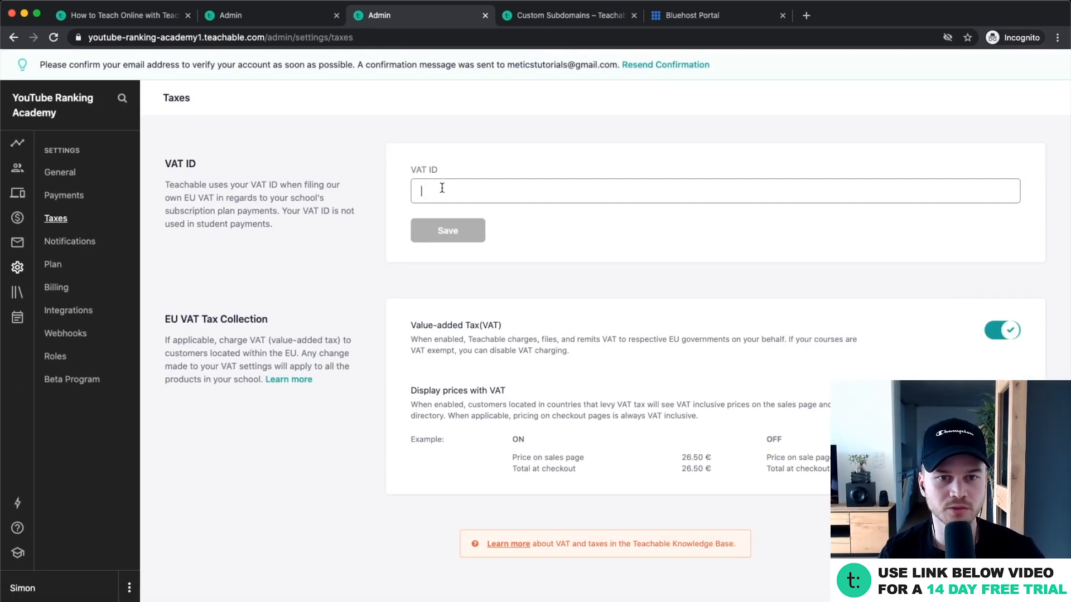
pyautogui.scroll(5, 441, 188)
pyautogui.scroll(1, 407, 178)
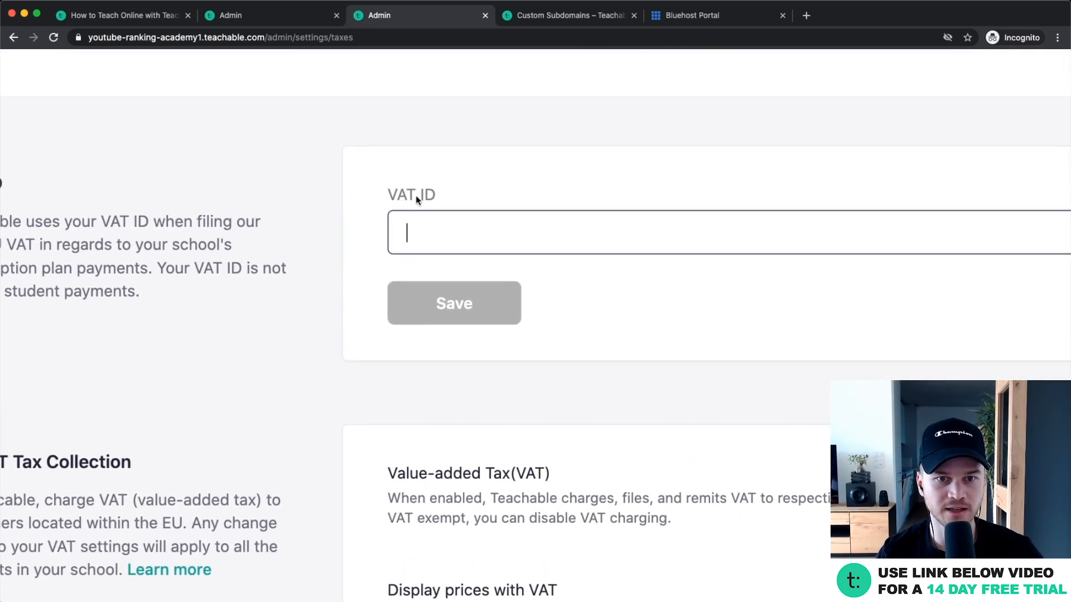
pyautogui.scroll(-5, 467, 206)
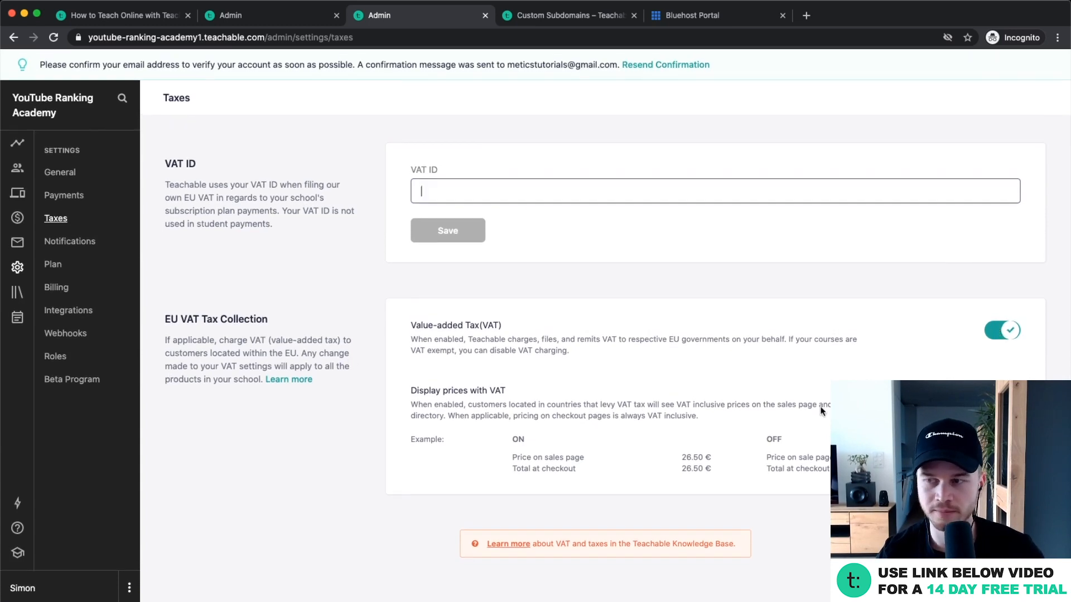
pyautogui.click(56, 242)
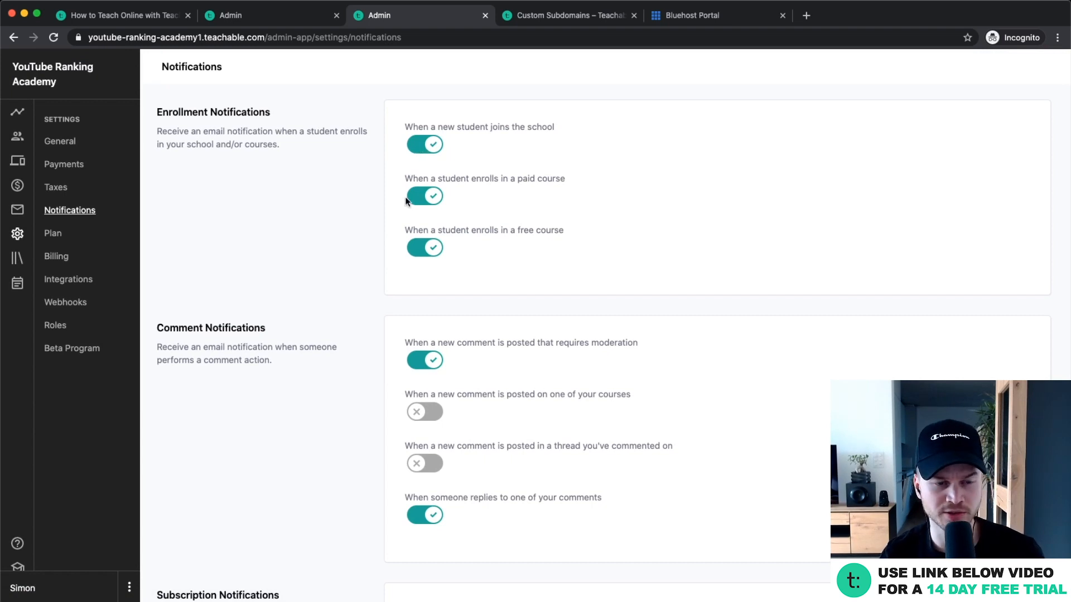
# Step: Open the plan settings and examine the Professional plan's annual-billing price, gateway fee and processing fees
pyautogui.click(54, 235)
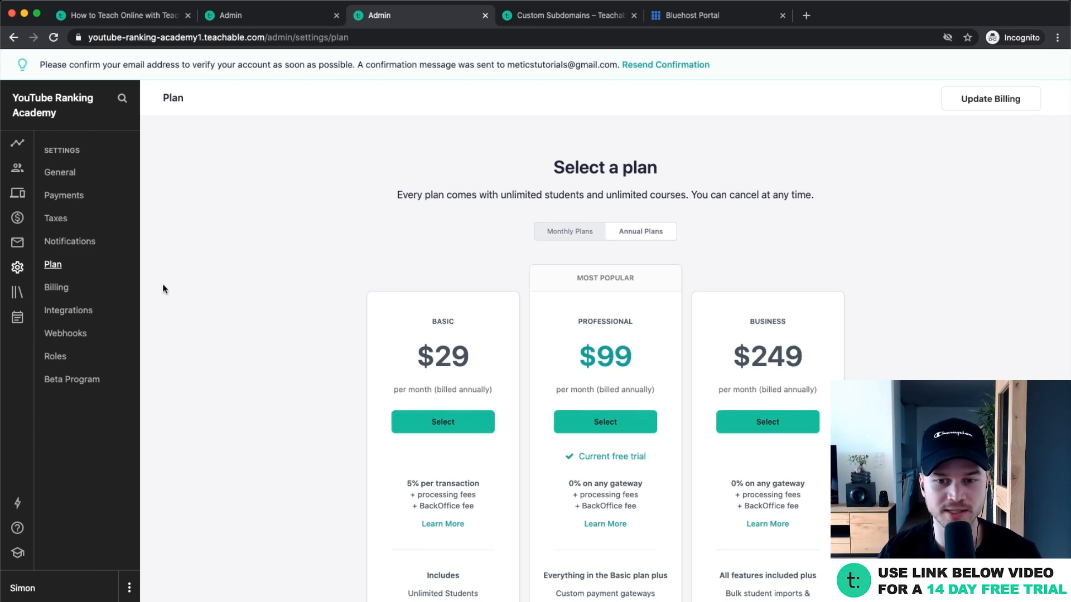
pyautogui.scroll(-2, 163, 286)
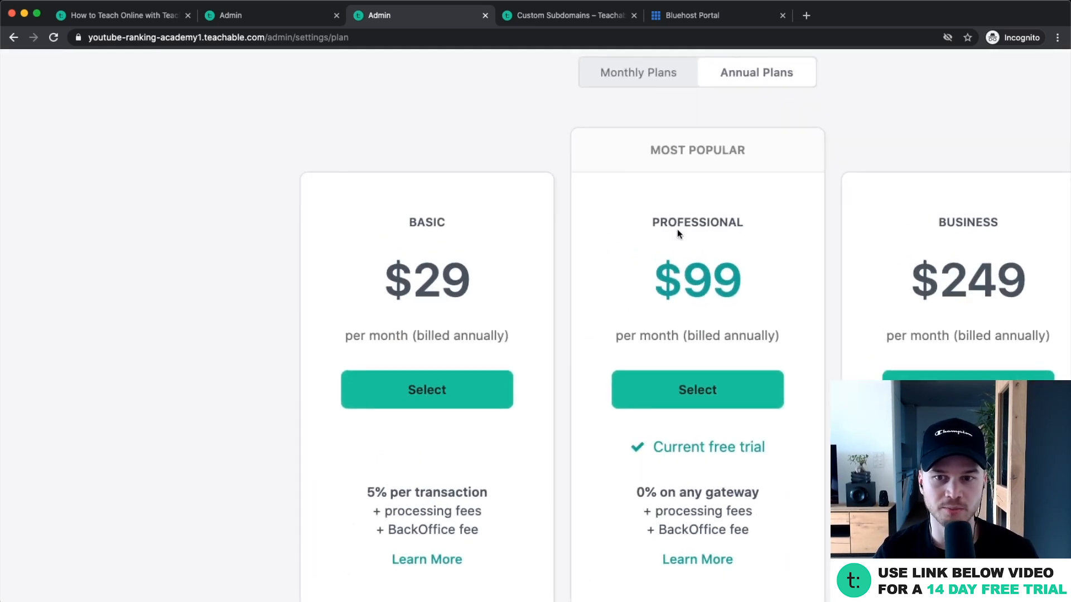
pyautogui.hscroll(5, 677, 229)
pyautogui.scroll(-5, 593, 202)
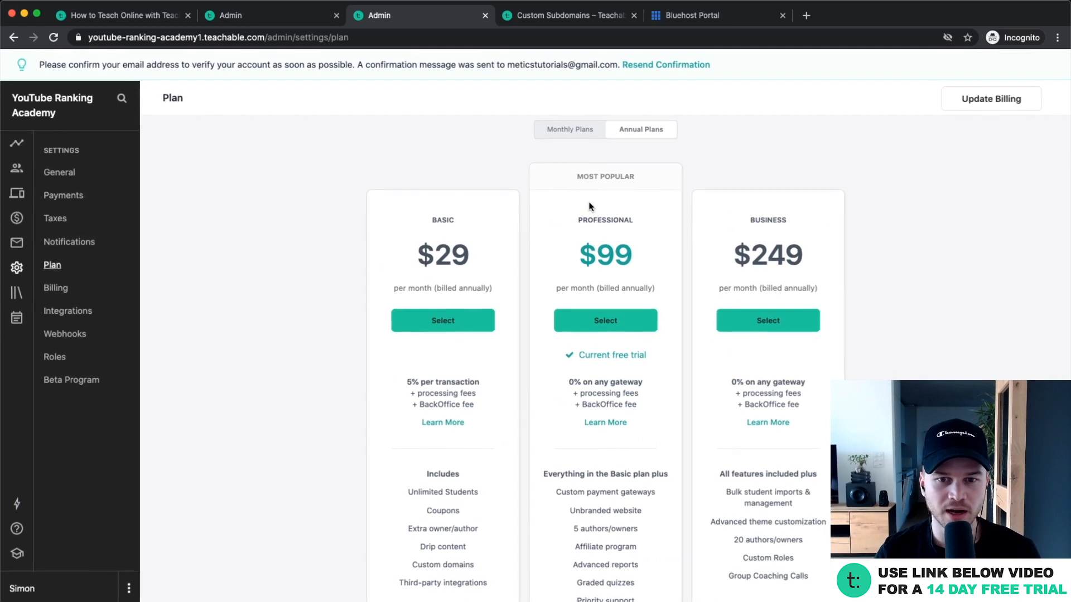
pyautogui.scroll(5, 628, 280)
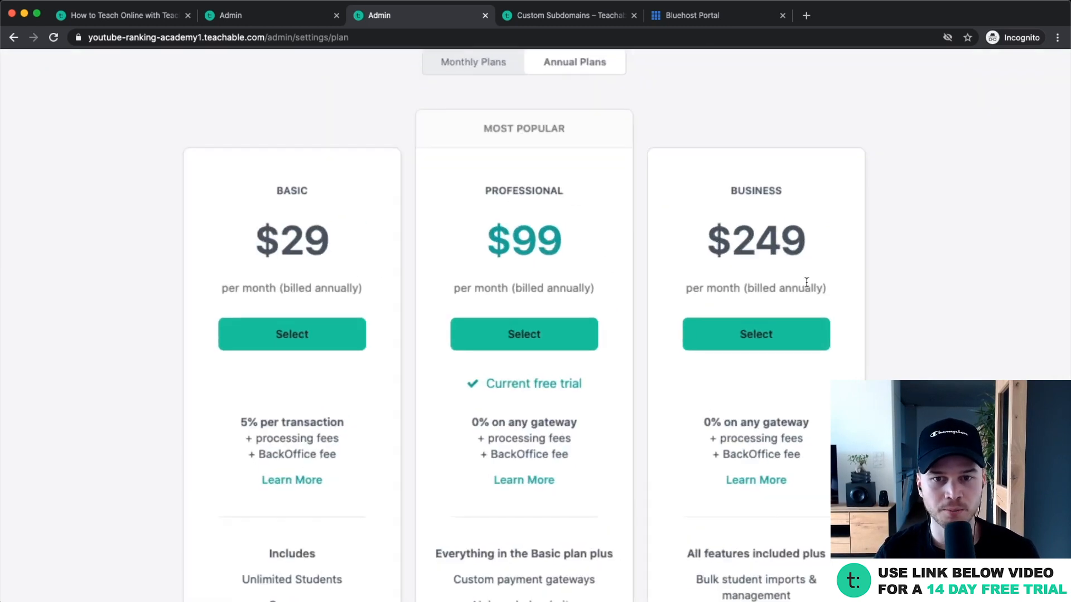
pyautogui.scroll(-2, 473, 212)
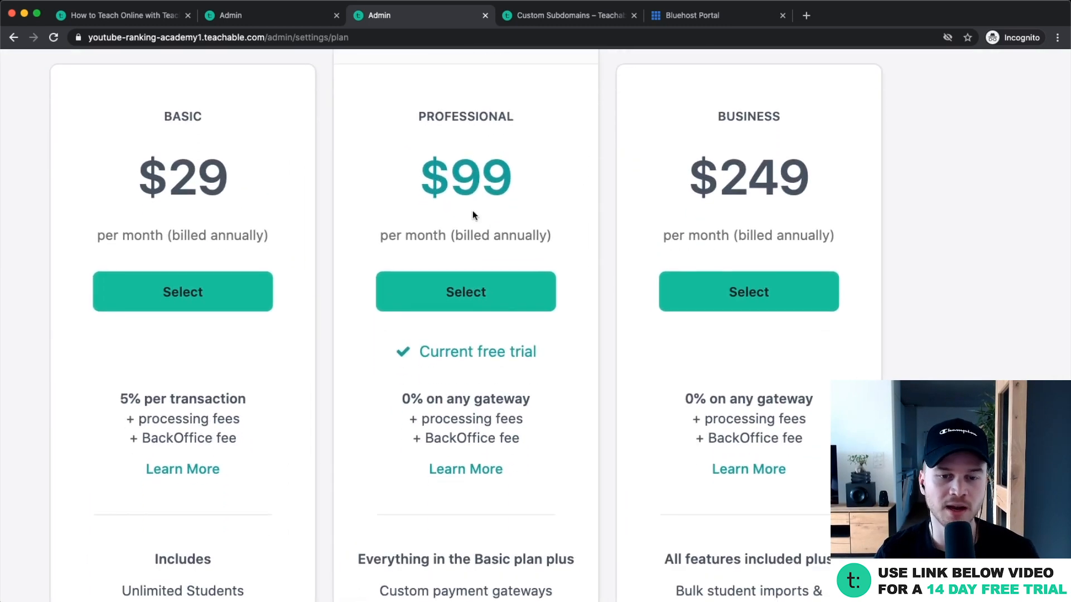
pyautogui.scroll(-2, 473, 214)
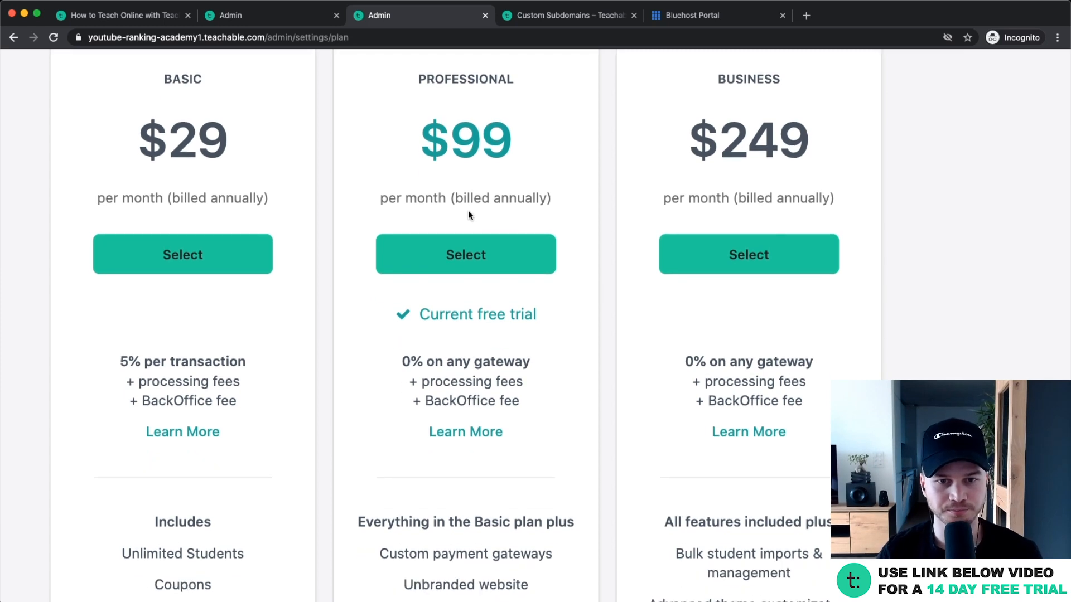
pyautogui.moveTo(402, 334); pyautogui.dragTo(540, 332)
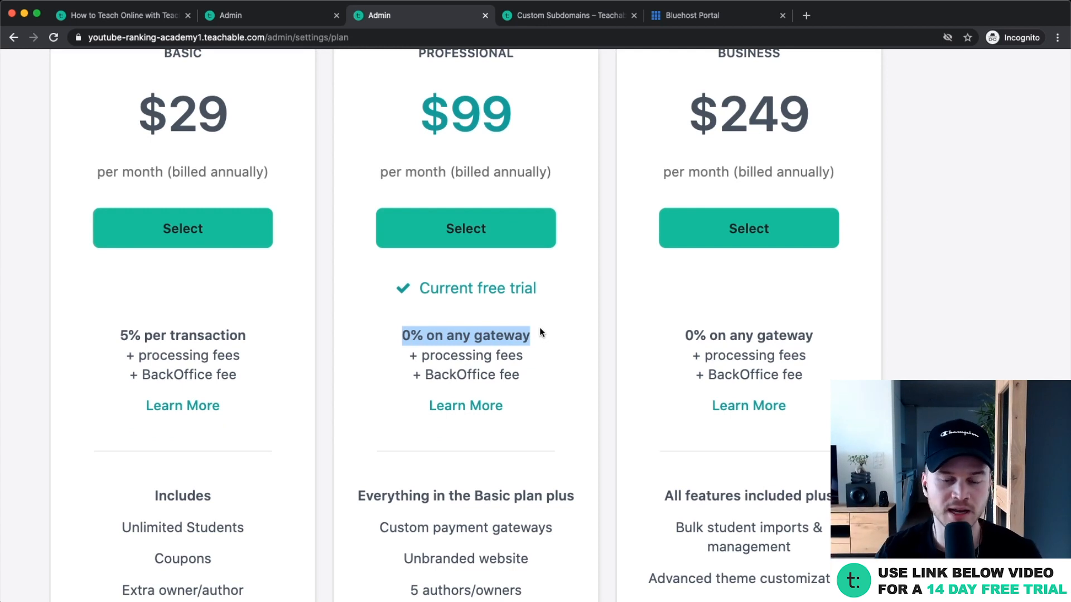
pyautogui.moveTo(419, 357); pyautogui.dragTo(515, 357)
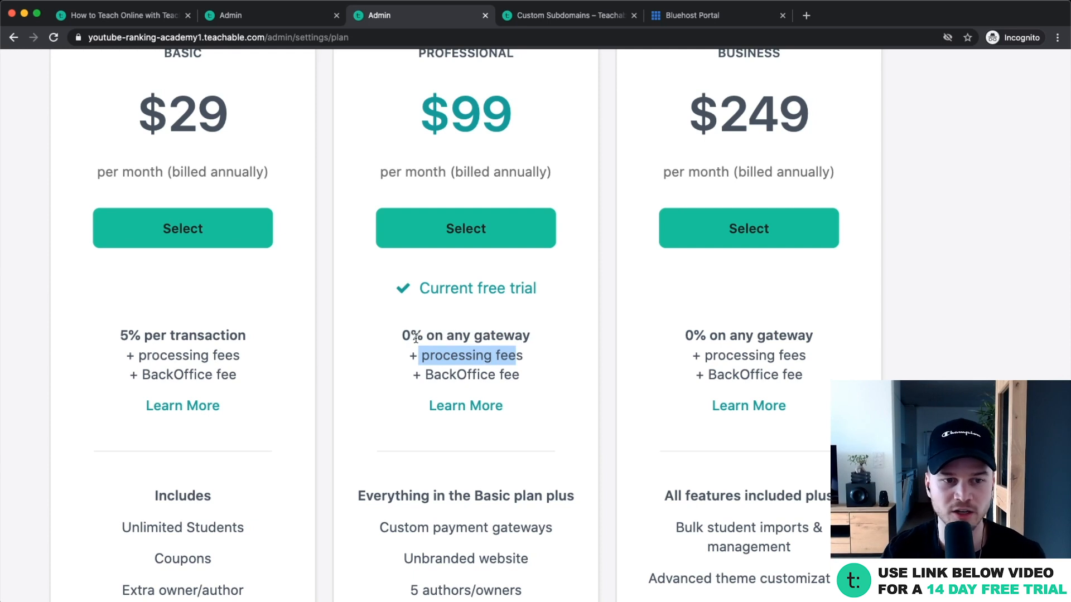
# Step: Examine the Basic plan's price and per-transaction fee and compare them with the Professional plan
pyautogui.hscroll(-5, 416, 338)
pyautogui.scroll(3, 285, 329)
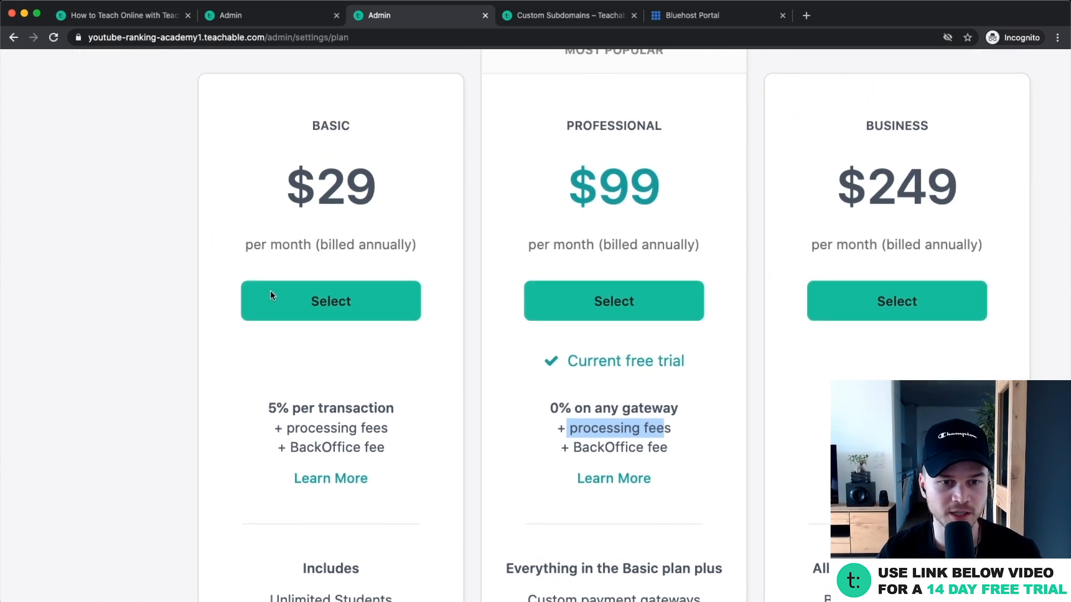
pyautogui.moveTo(266, 408); pyautogui.dragTo(414, 400)
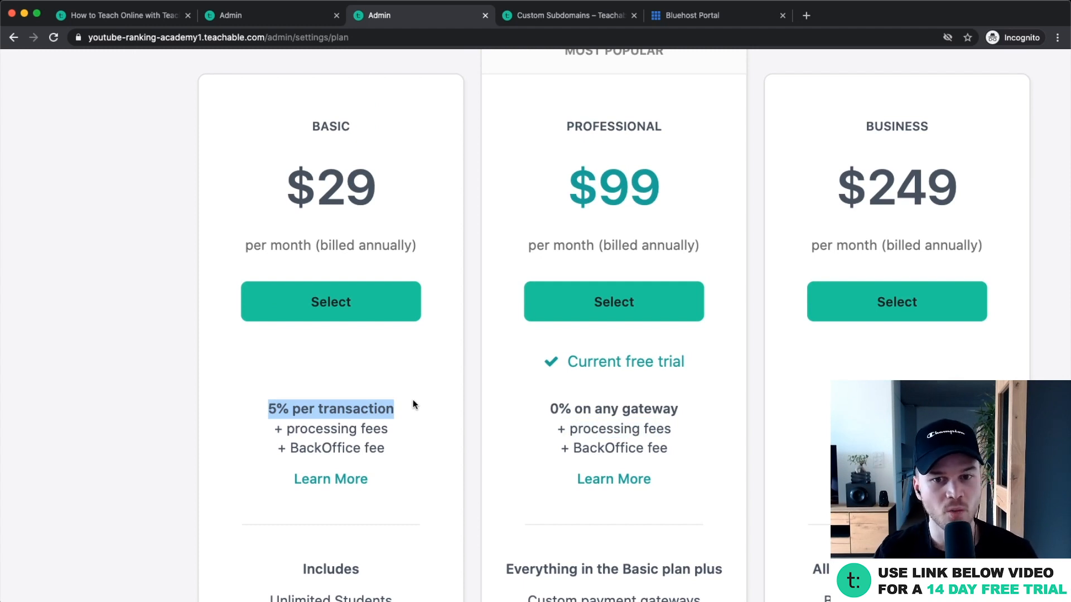
pyautogui.scroll(-2, 415, 403)
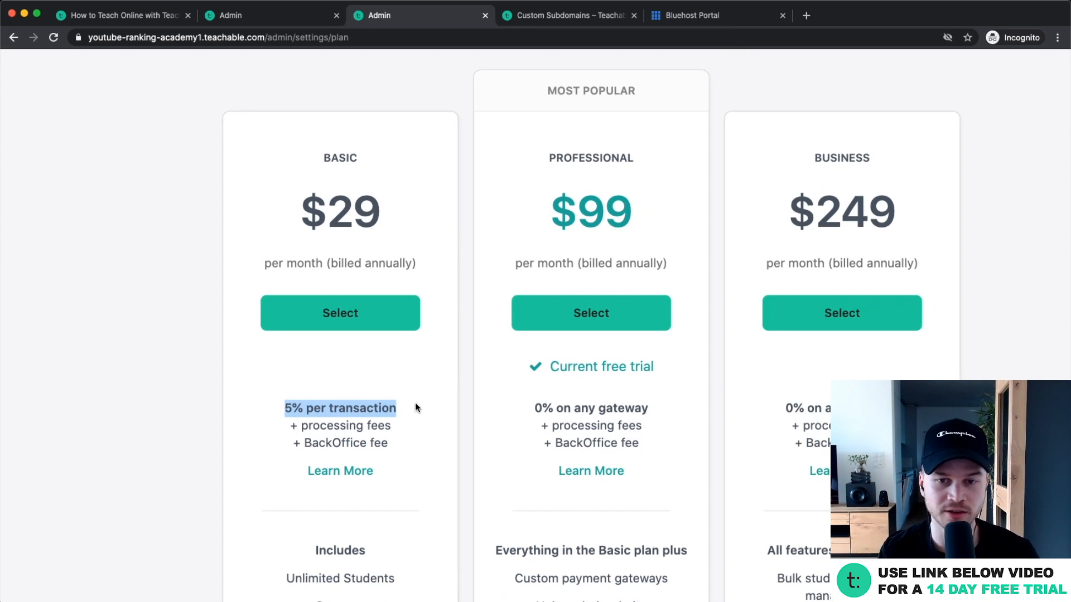
pyautogui.scroll(-3, 415, 403)
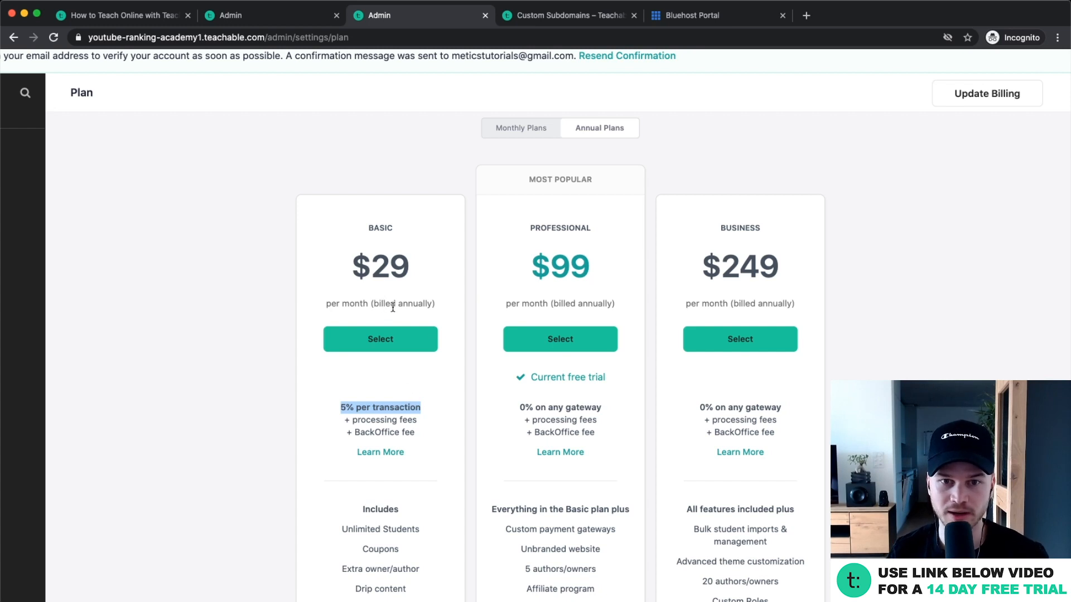
pyautogui.scroll(5, 534, 249)
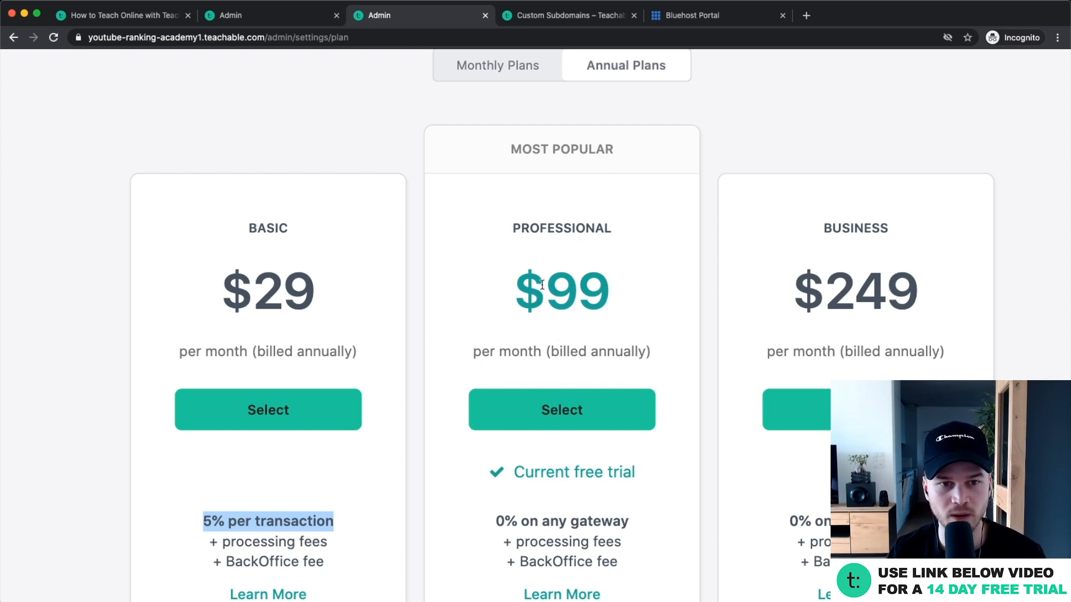
pyautogui.click(70, 465)
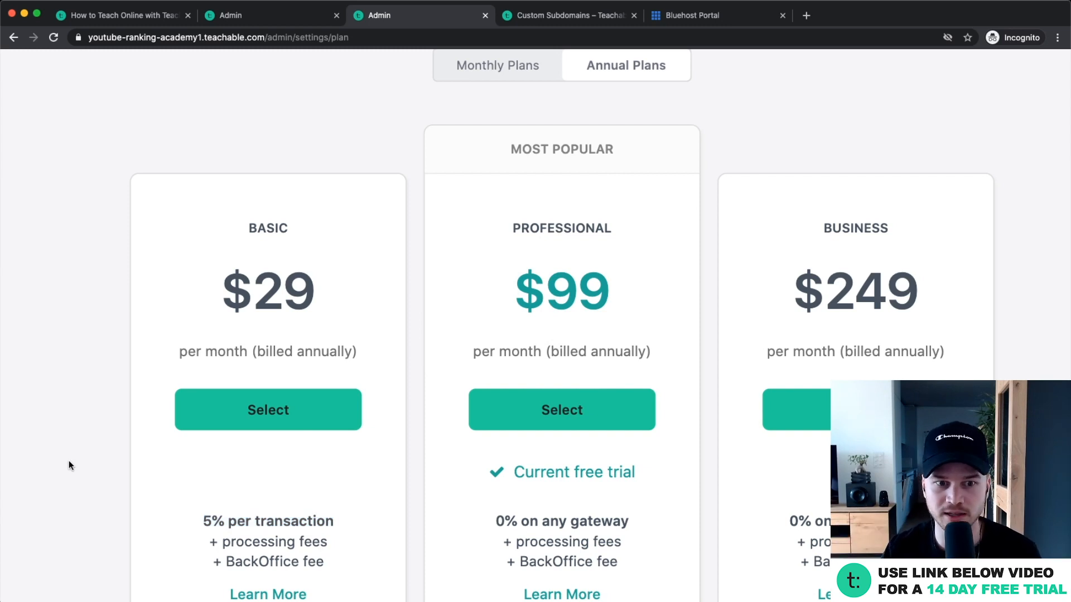
pyautogui.press('super+minus')
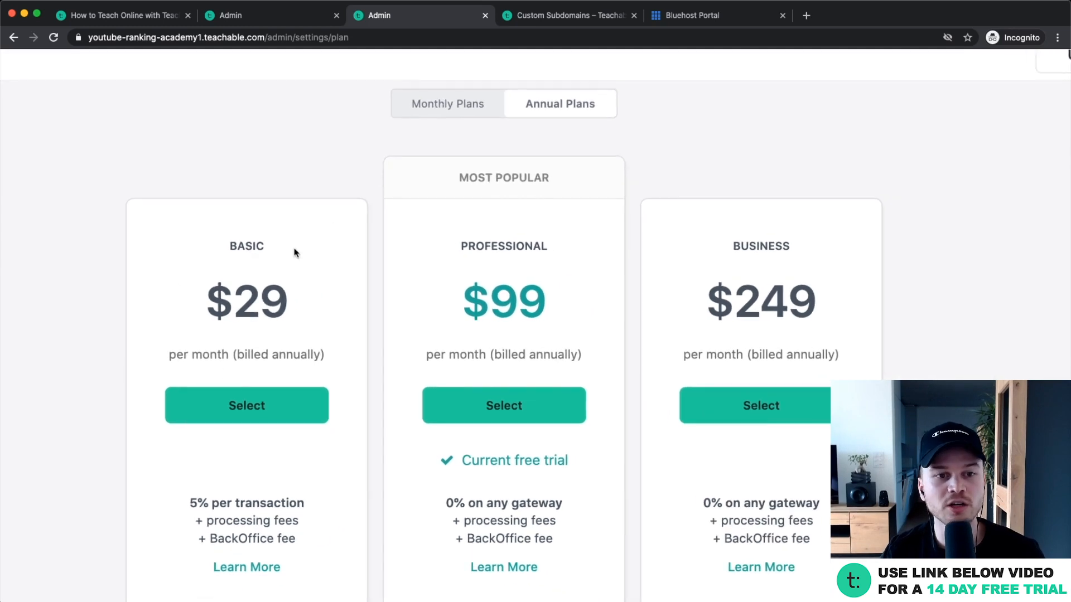
pyautogui.scroll(-2, 248, 288)
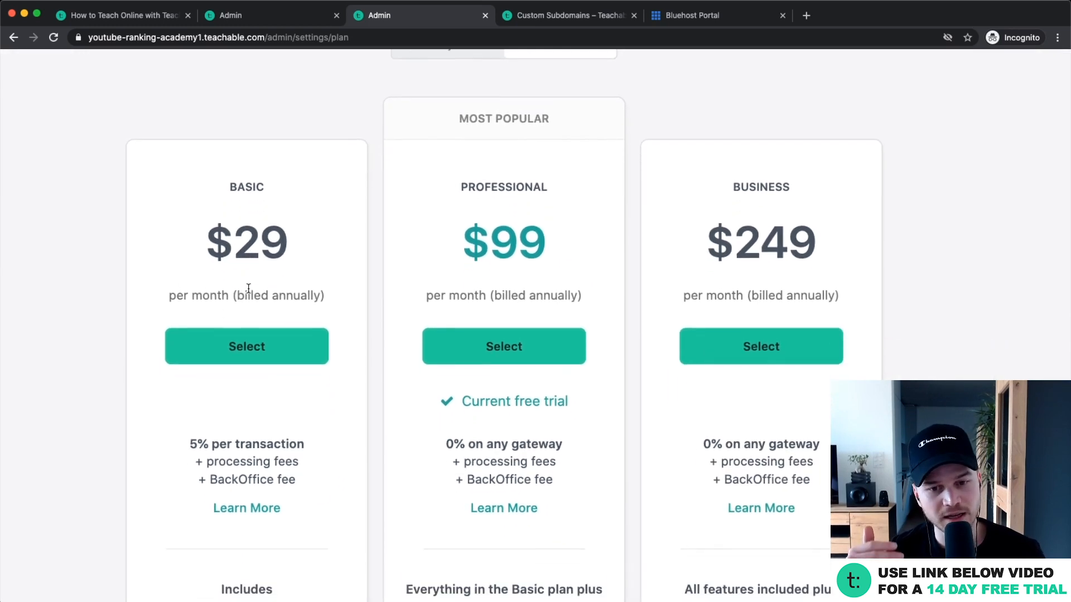
pyautogui.scroll(-1, 248, 288)
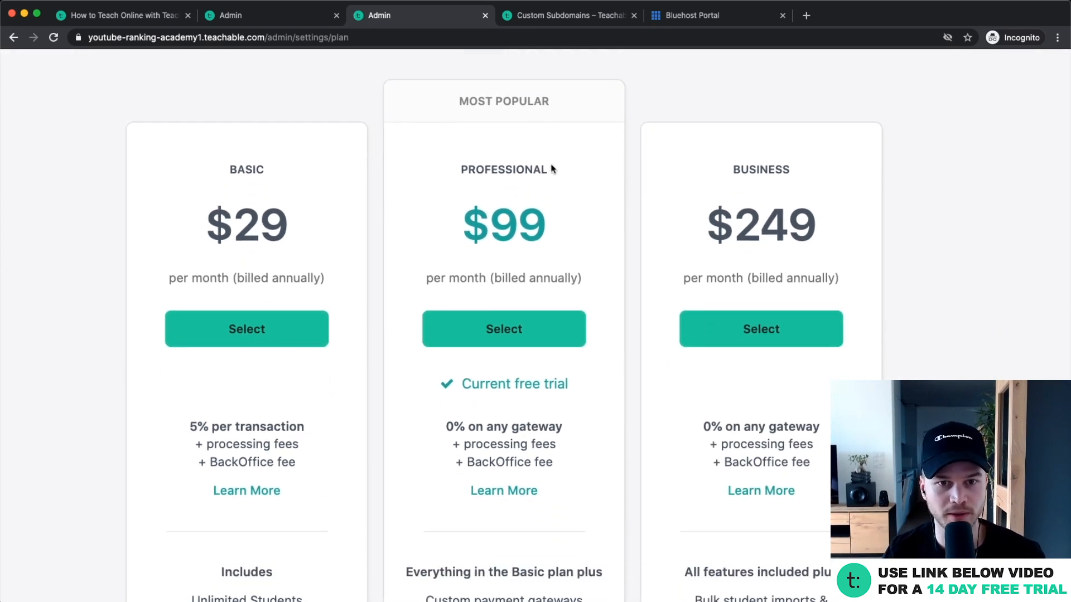
# Step: Read through the features the Professional plan adds to the Basic plan
pyautogui.moveTo(454, 167); pyautogui.dragTo(551, 167)
pyautogui.scroll(-5, 539, 260)
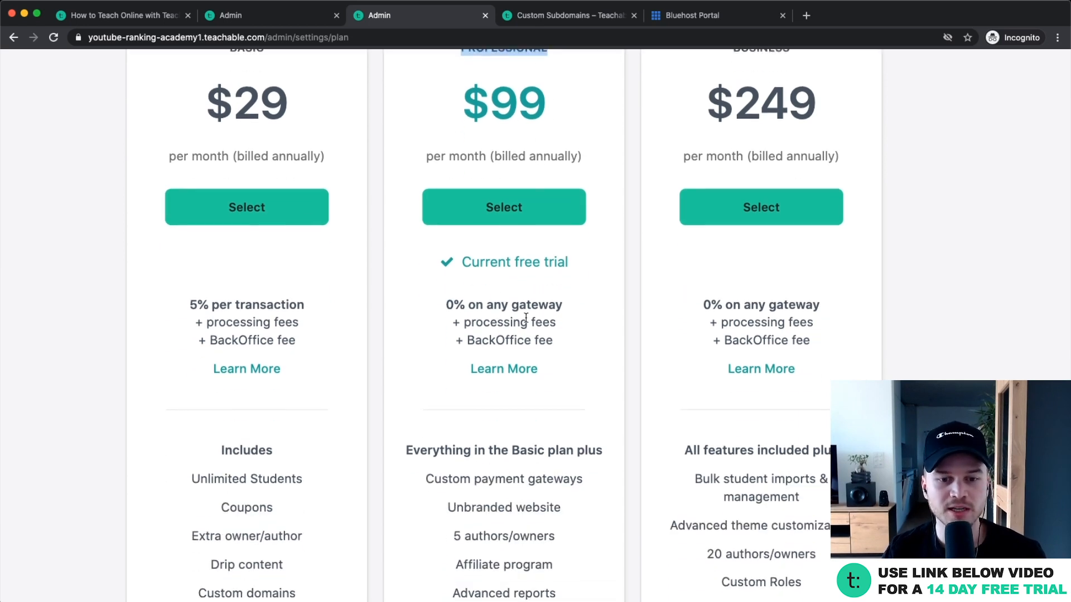
pyautogui.scroll(-2, 534, 368)
pyautogui.scroll(3, 513, 468)
pyautogui.scroll(-1, 458, 480)
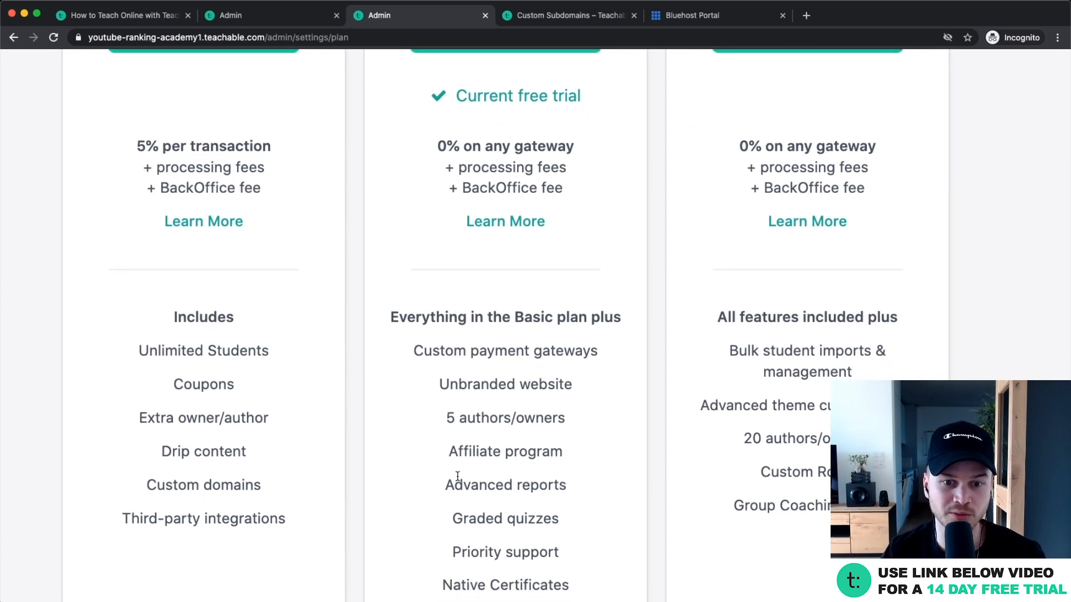
pyautogui.scroll(5, 462, 481)
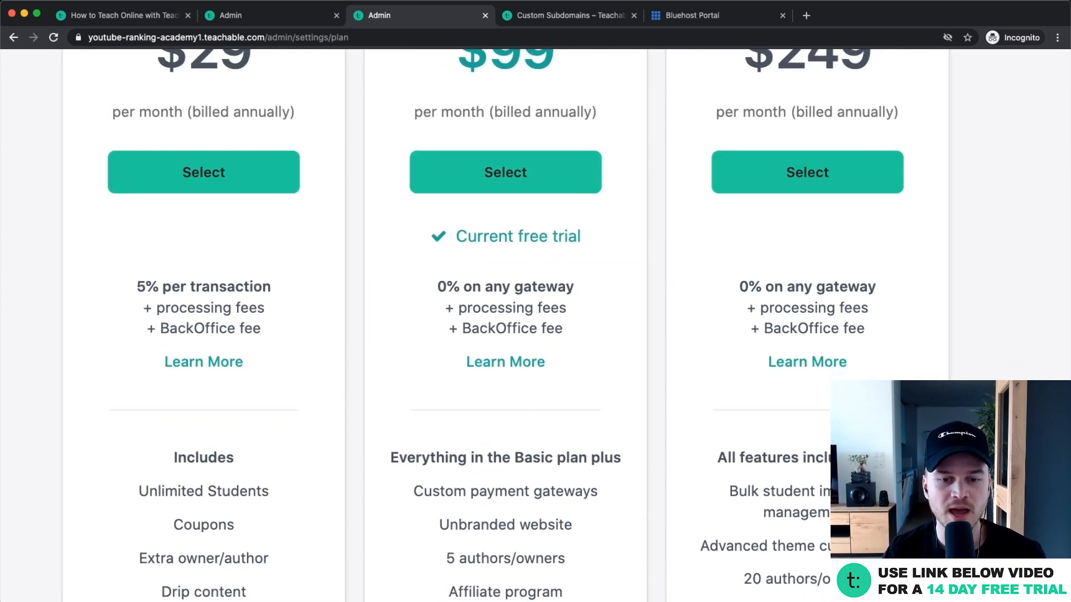
pyautogui.scroll(-4, 480, 496)
pyautogui.scroll(-1, 695, 380)
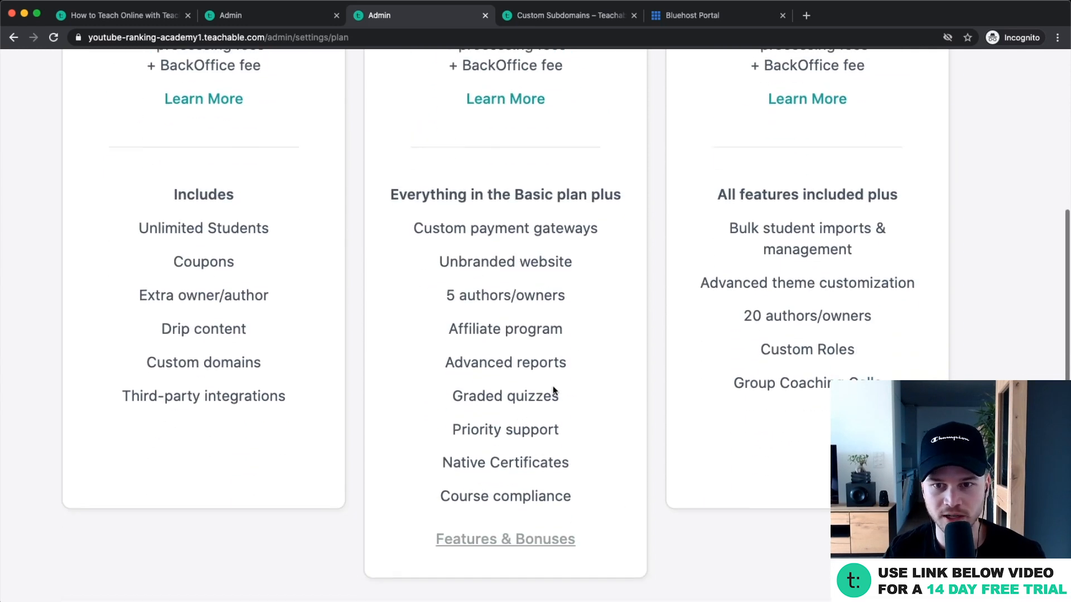
pyautogui.scroll(-5, 554, 390)
pyautogui.scroll(3, 758, 292)
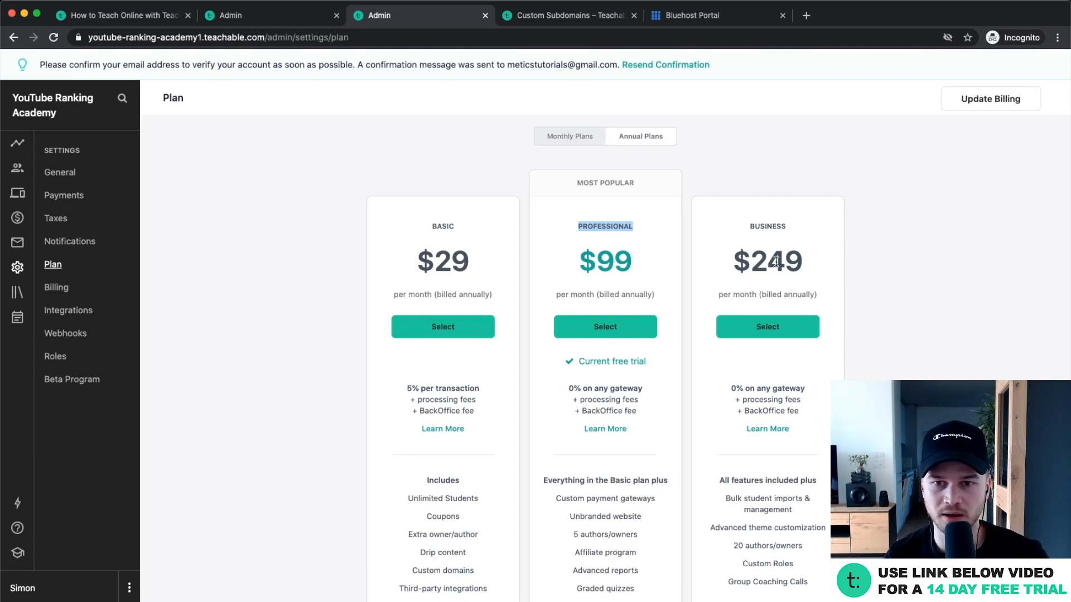
# Step: Compare the annual prices of the Basic, Professional and Business plans
pyautogui.scroll(3, 776, 261)
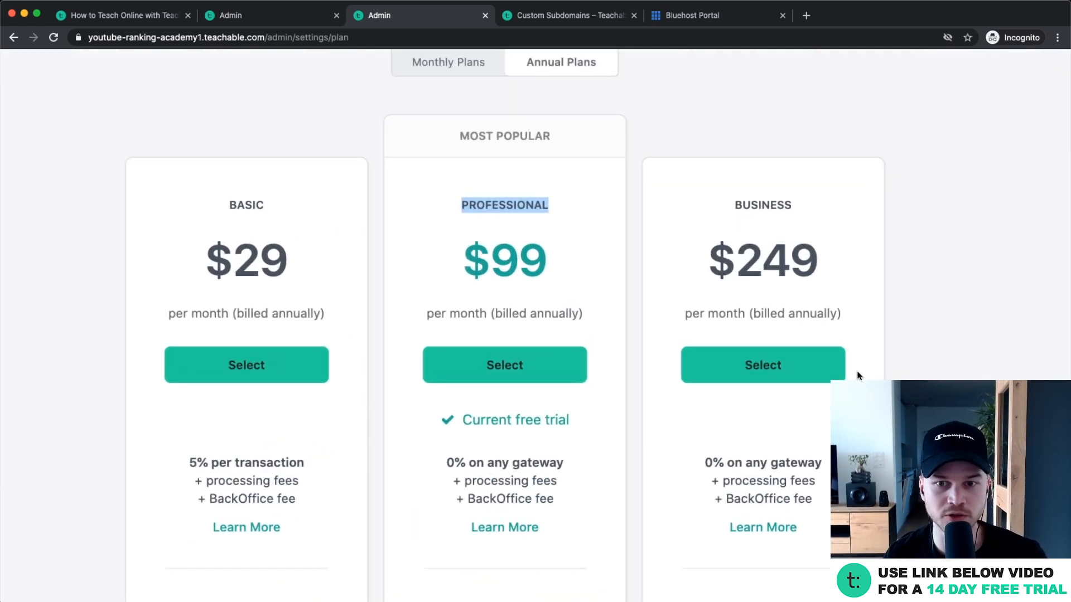
pyautogui.click(568, 194)
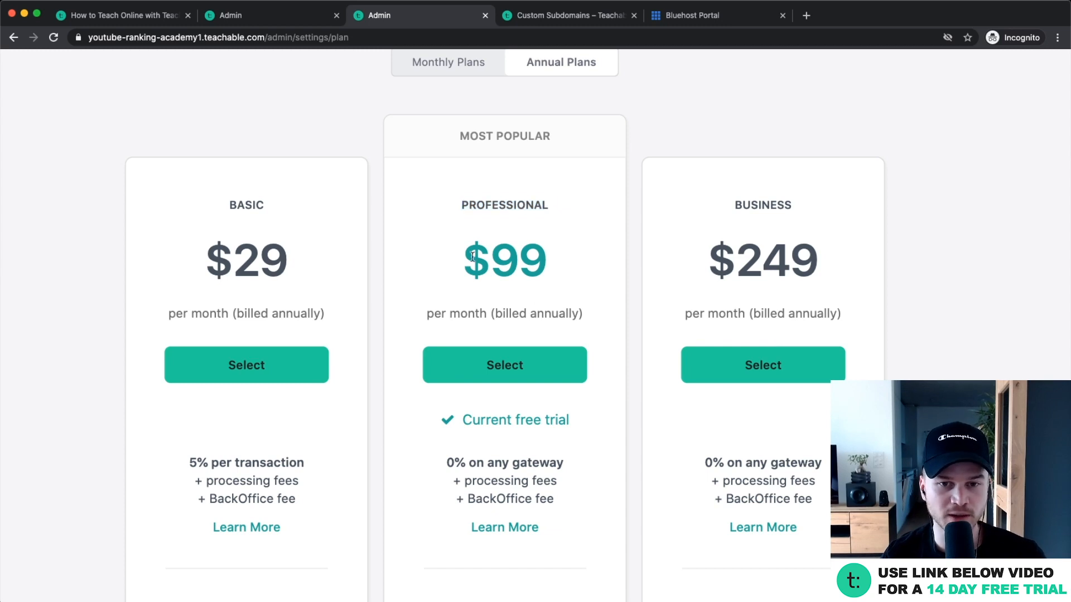
pyautogui.scroll(-3, 473, 257)
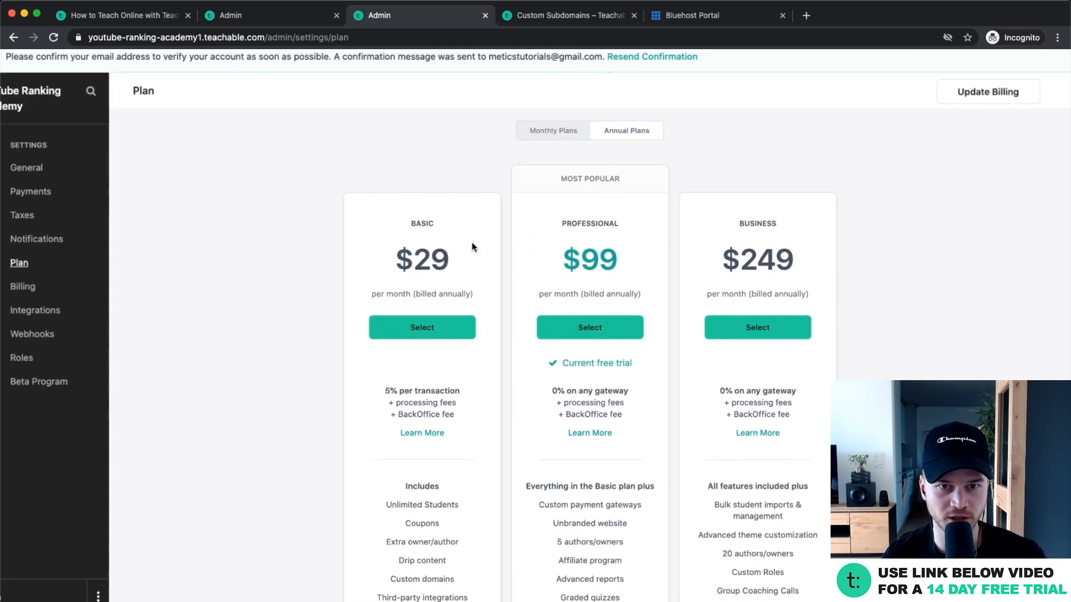
pyautogui.scroll(3, 608, 124)
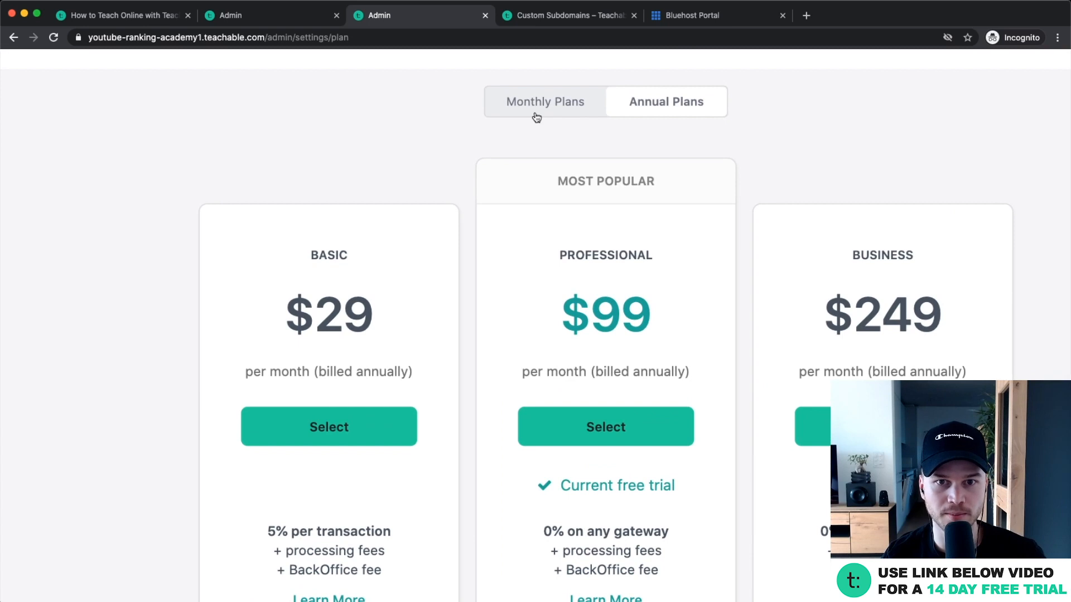
# Step: Compare the monthly-billing prices of the Basic, Professional and Business plans with their annual-billing prices
pyautogui.click(536, 117)
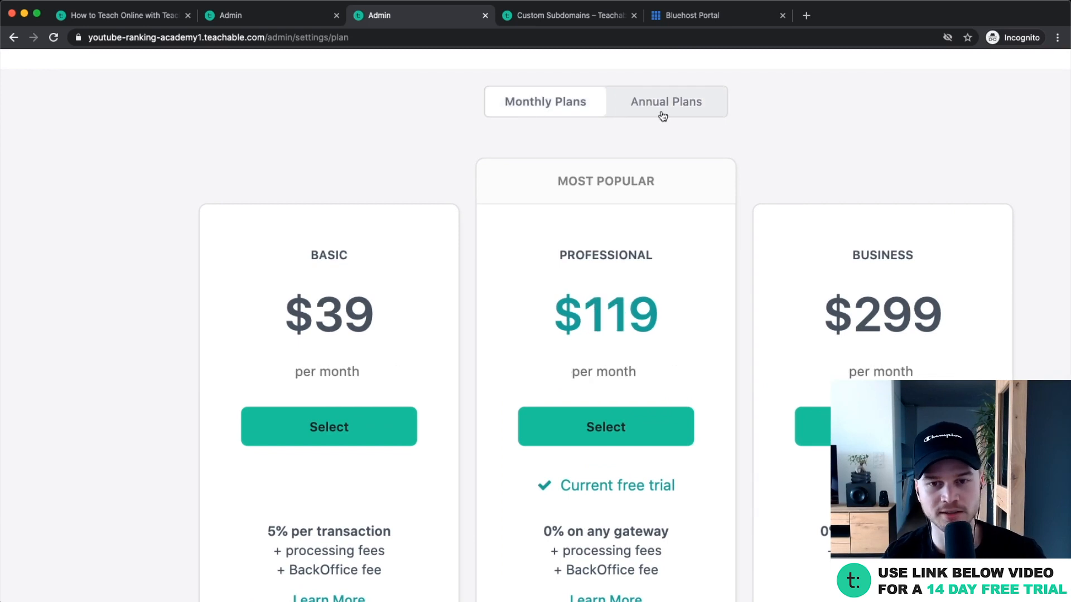
pyautogui.click(663, 114)
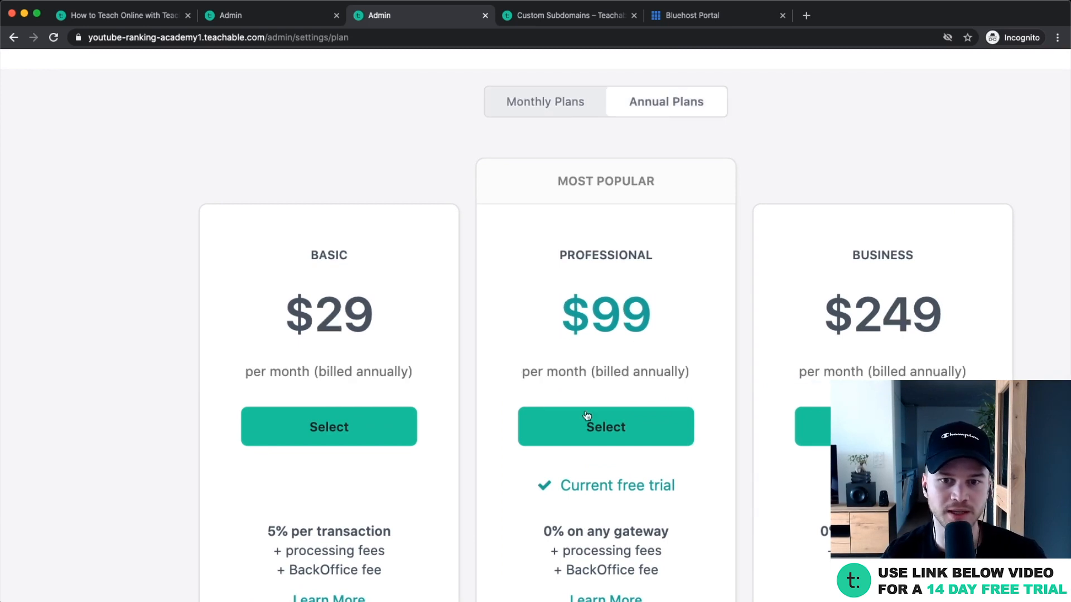
pyautogui.click(517, 113)
pyautogui.press('super+minus')
pyautogui.press('super+minus')
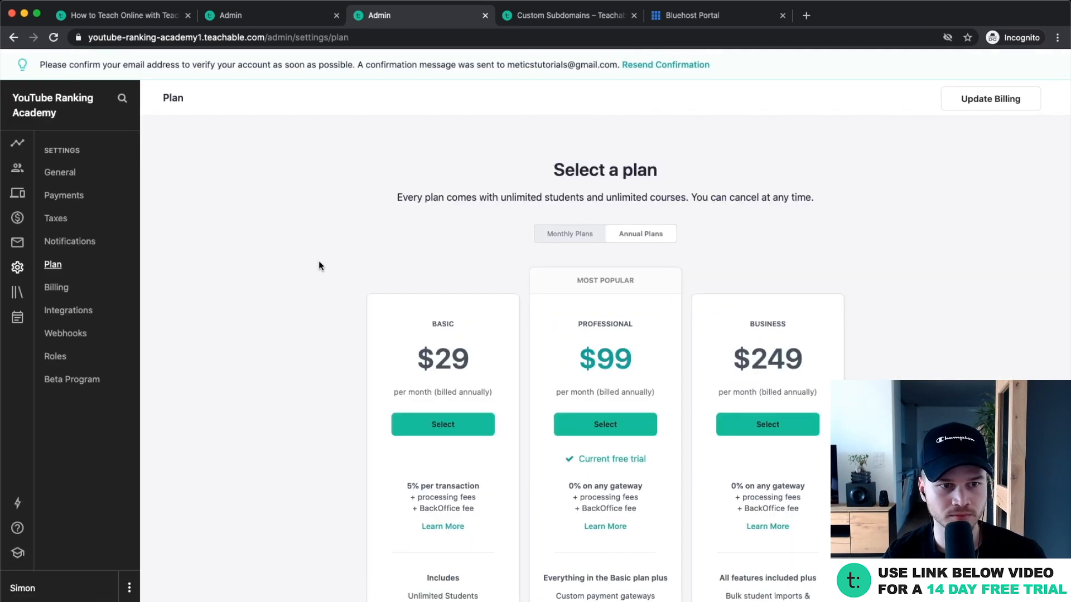
# Step: View the billing settings' payment and address fields and look through the integrations available for the school, from Facebook Pixel to Zapier
pyautogui.click(54, 288)
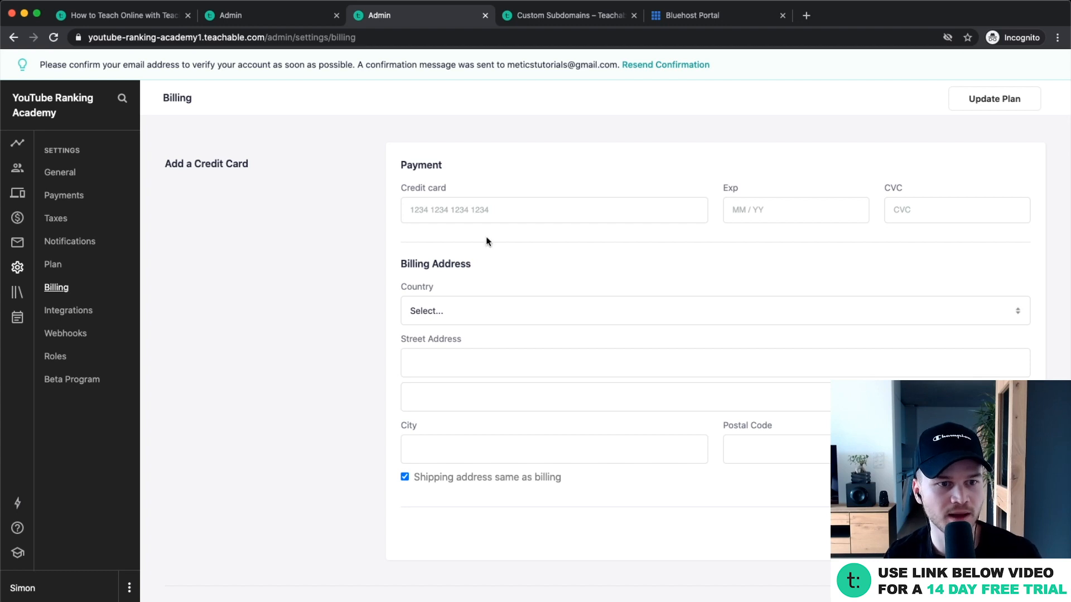
pyautogui.click(68, 310)
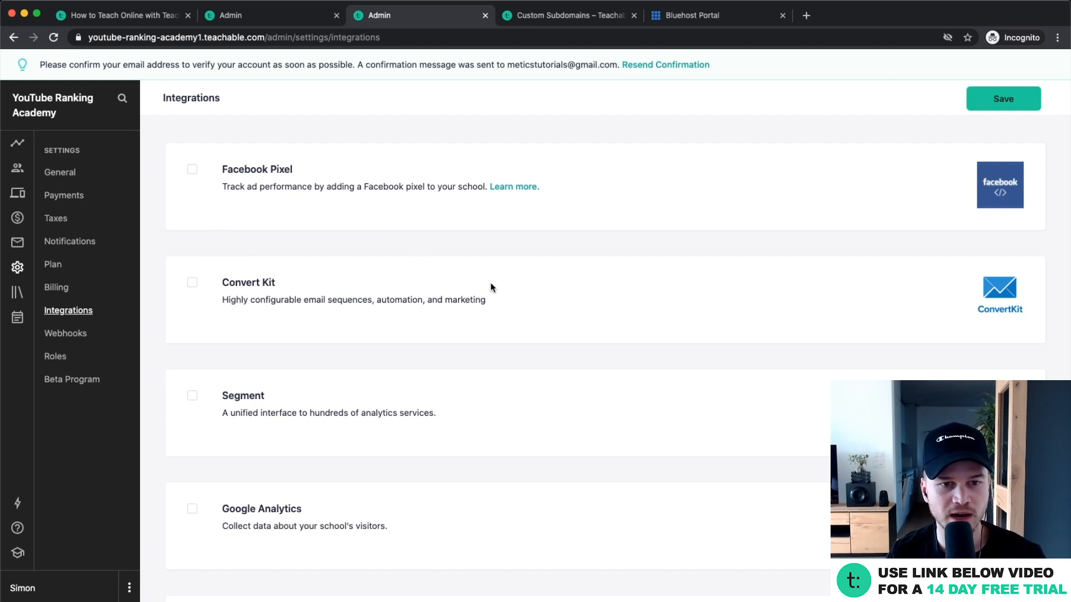
pyautogui.scroll(-1, 485, 287)
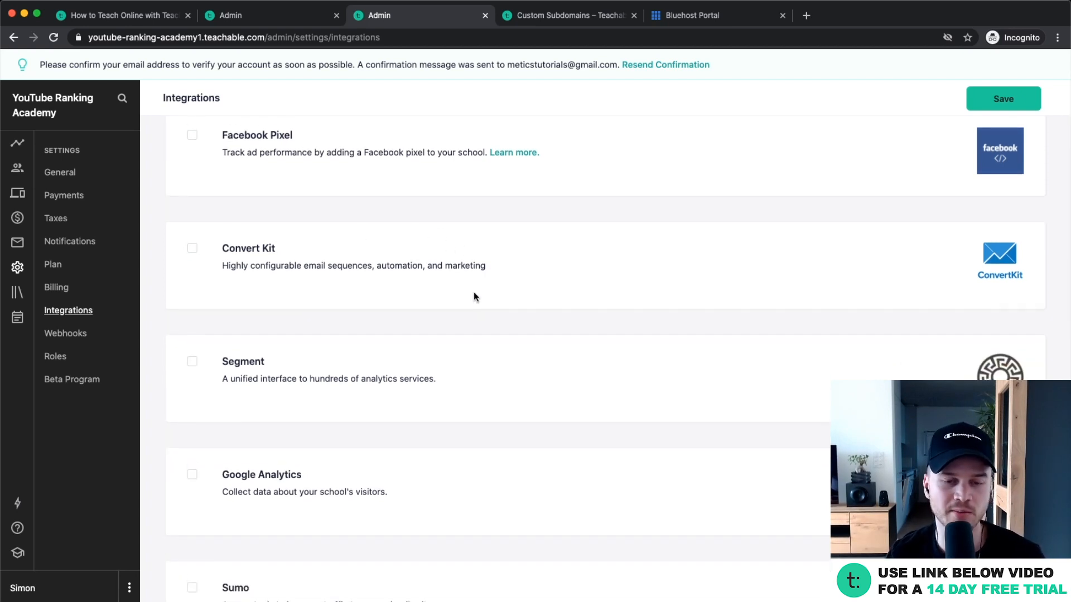
pyautogui.scroll(-1, 471, 293)
pyautogui.scroll(-5, 471, 297)
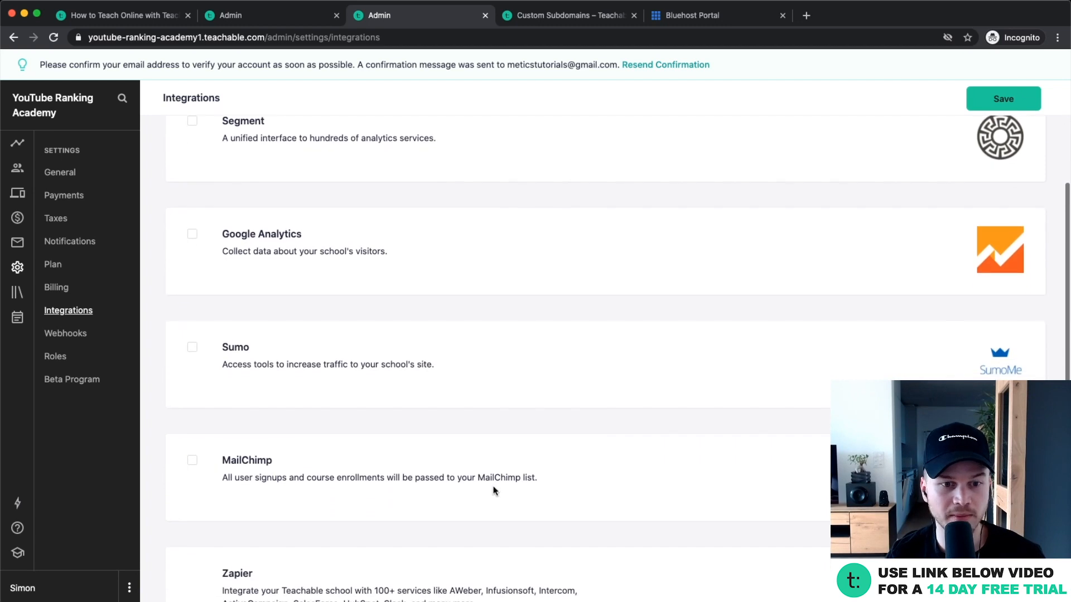
pyautogui.scroll(6, 457, 459)
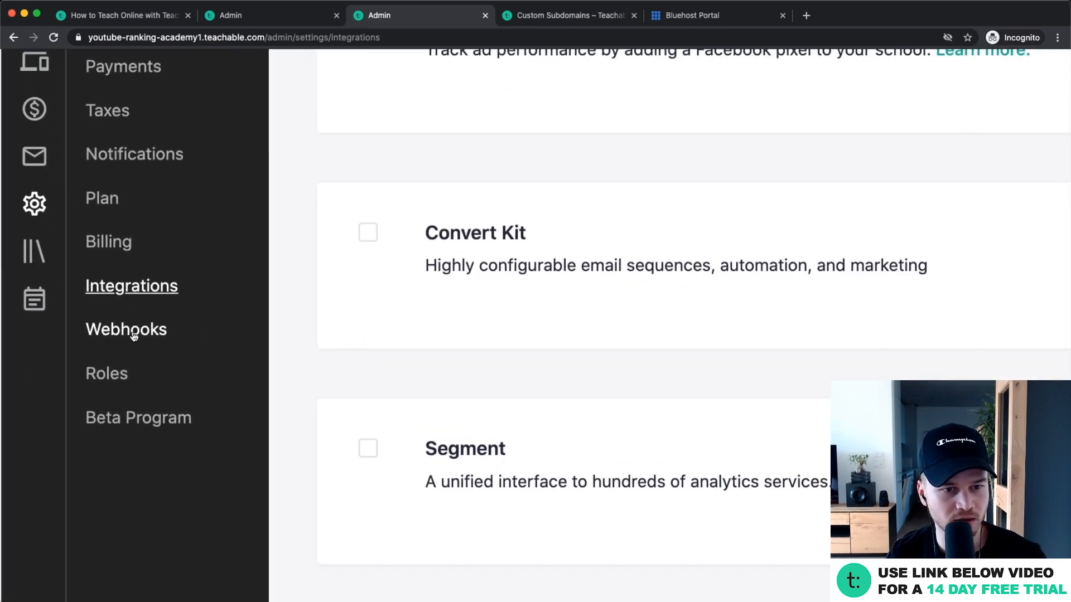
# Step: Open the school's roles settings
pyautogui.click(111, 376)
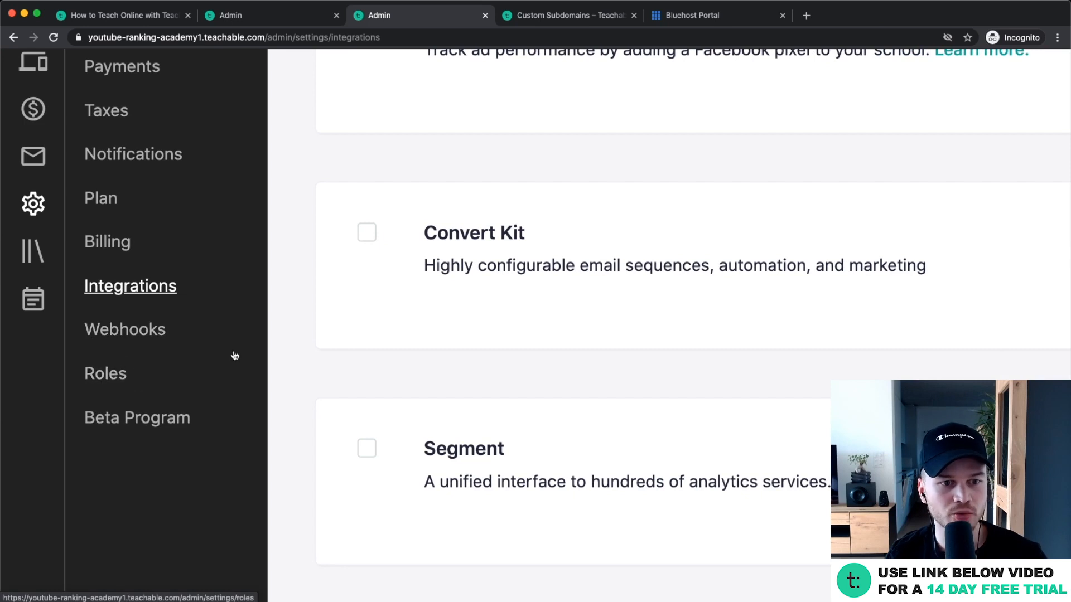